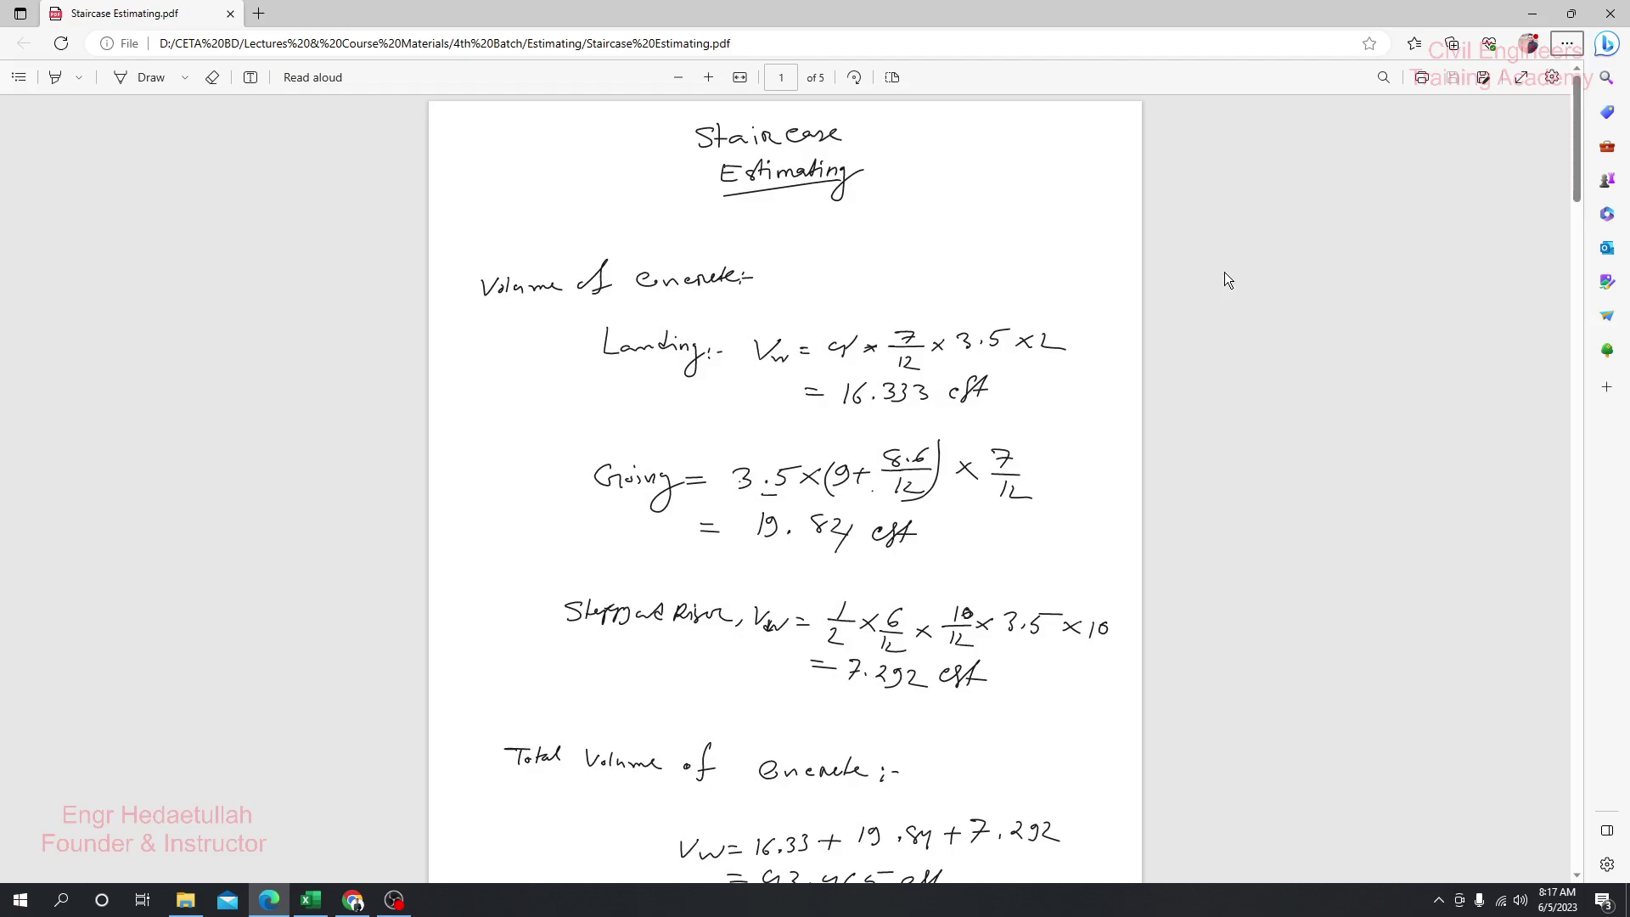
# - Switch to the CETA BD website and open the Estimating Basic To Advance Course page
pyautogui.click(355, 901)
pyautogui.scroll(-10, 593, 515)
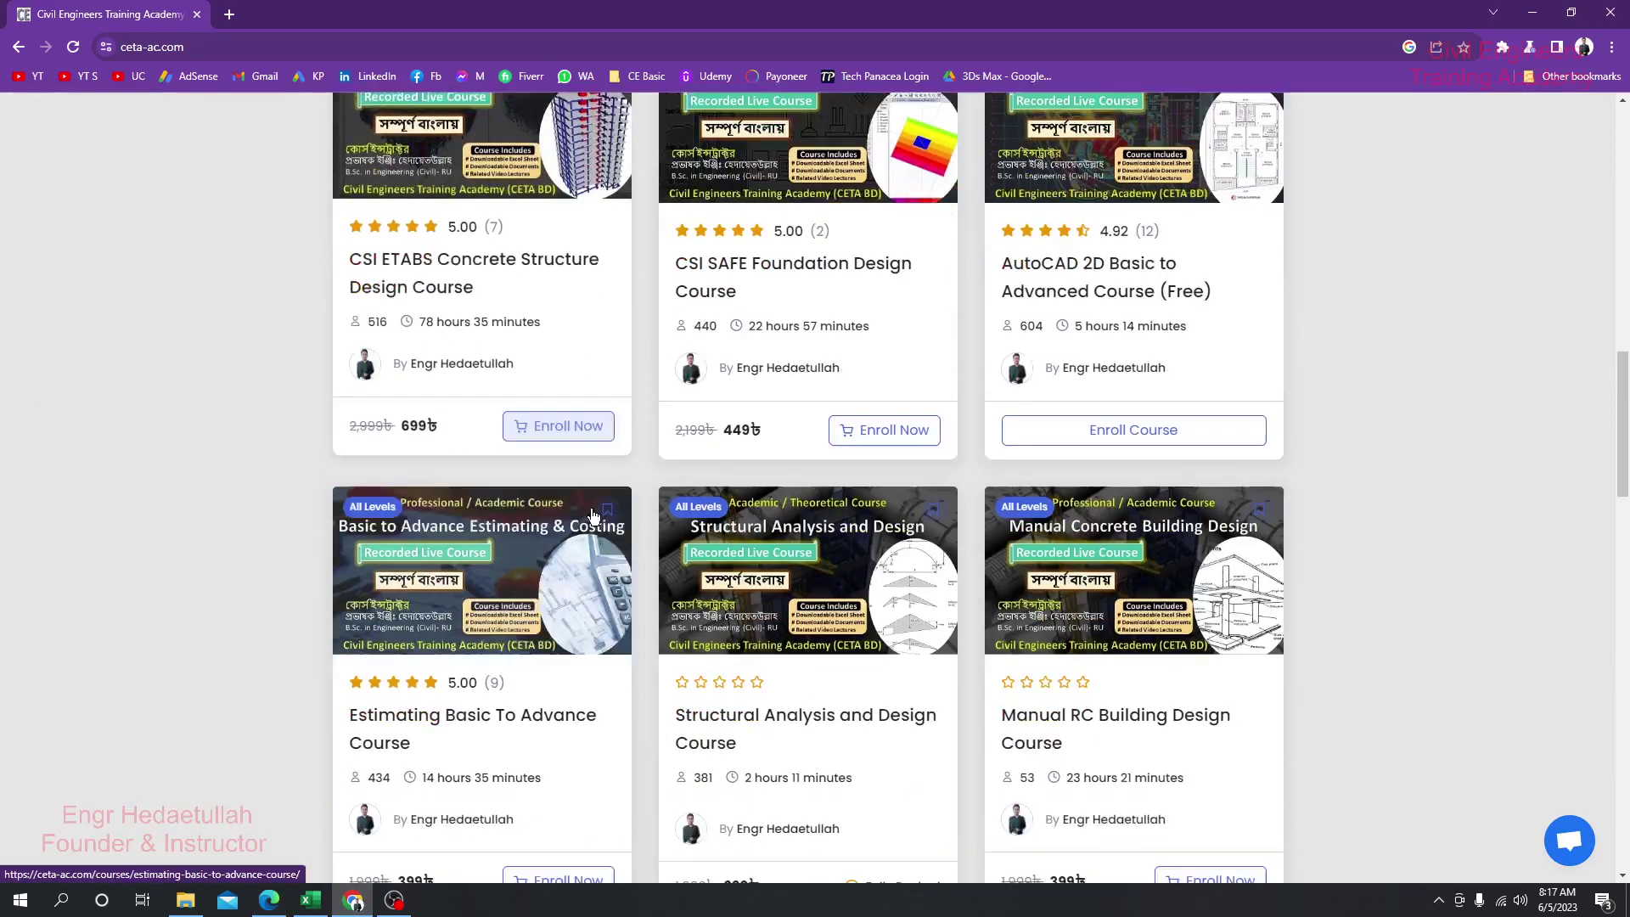
pyautogui.scroll(-6, 593, 515)
pyautogui.scroll(3, 548, 511)
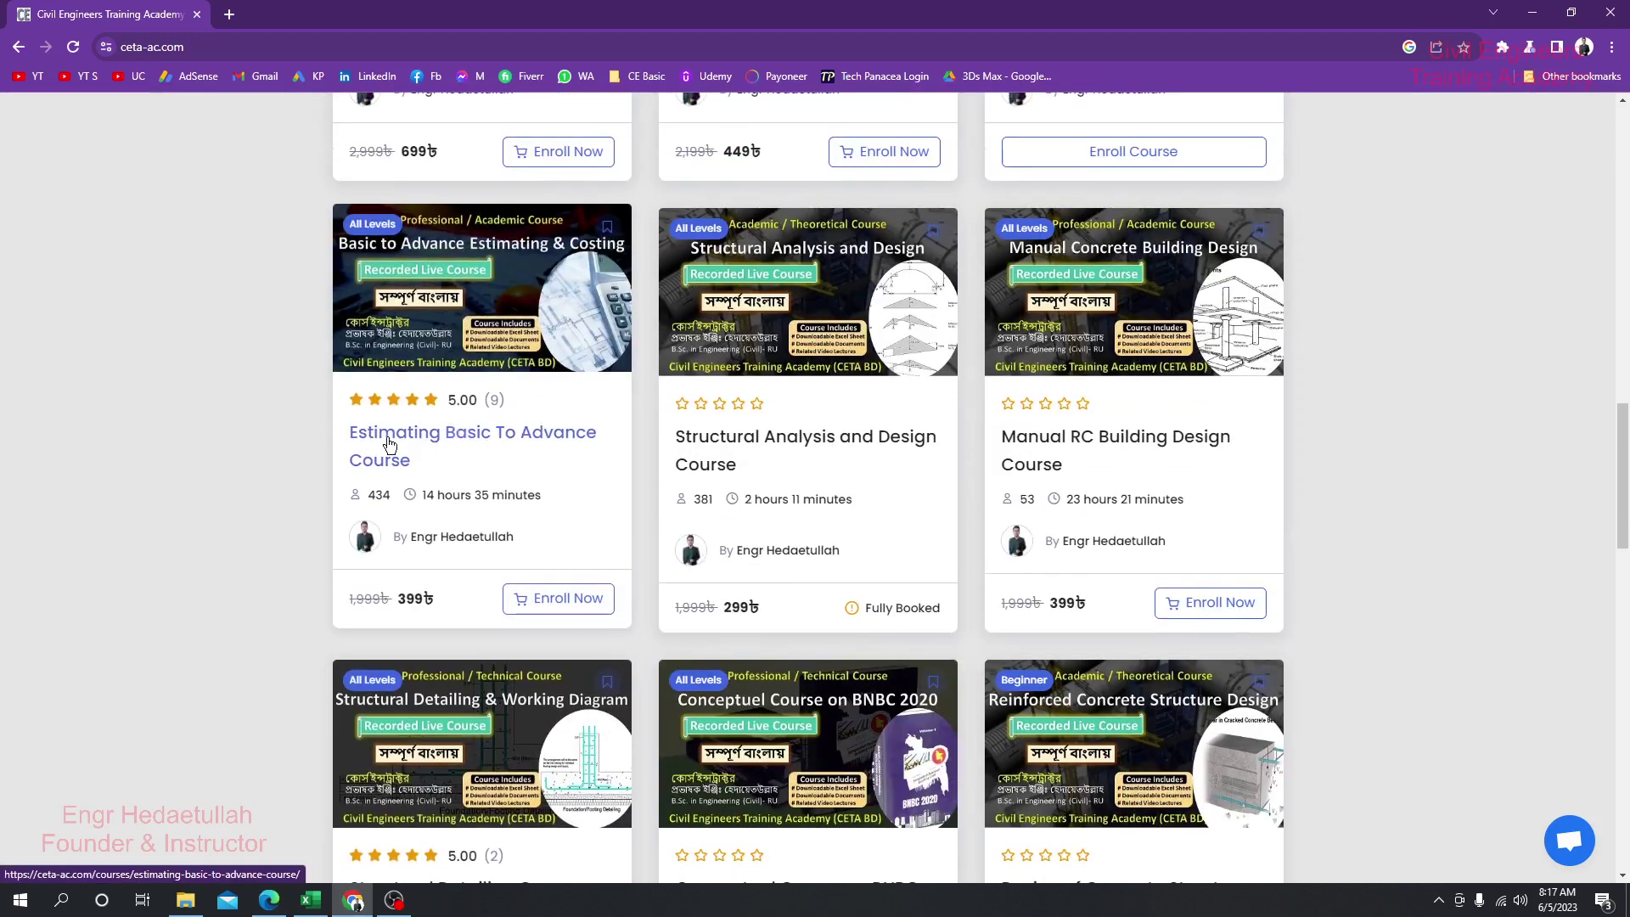
pyautogui.click(389, 443)
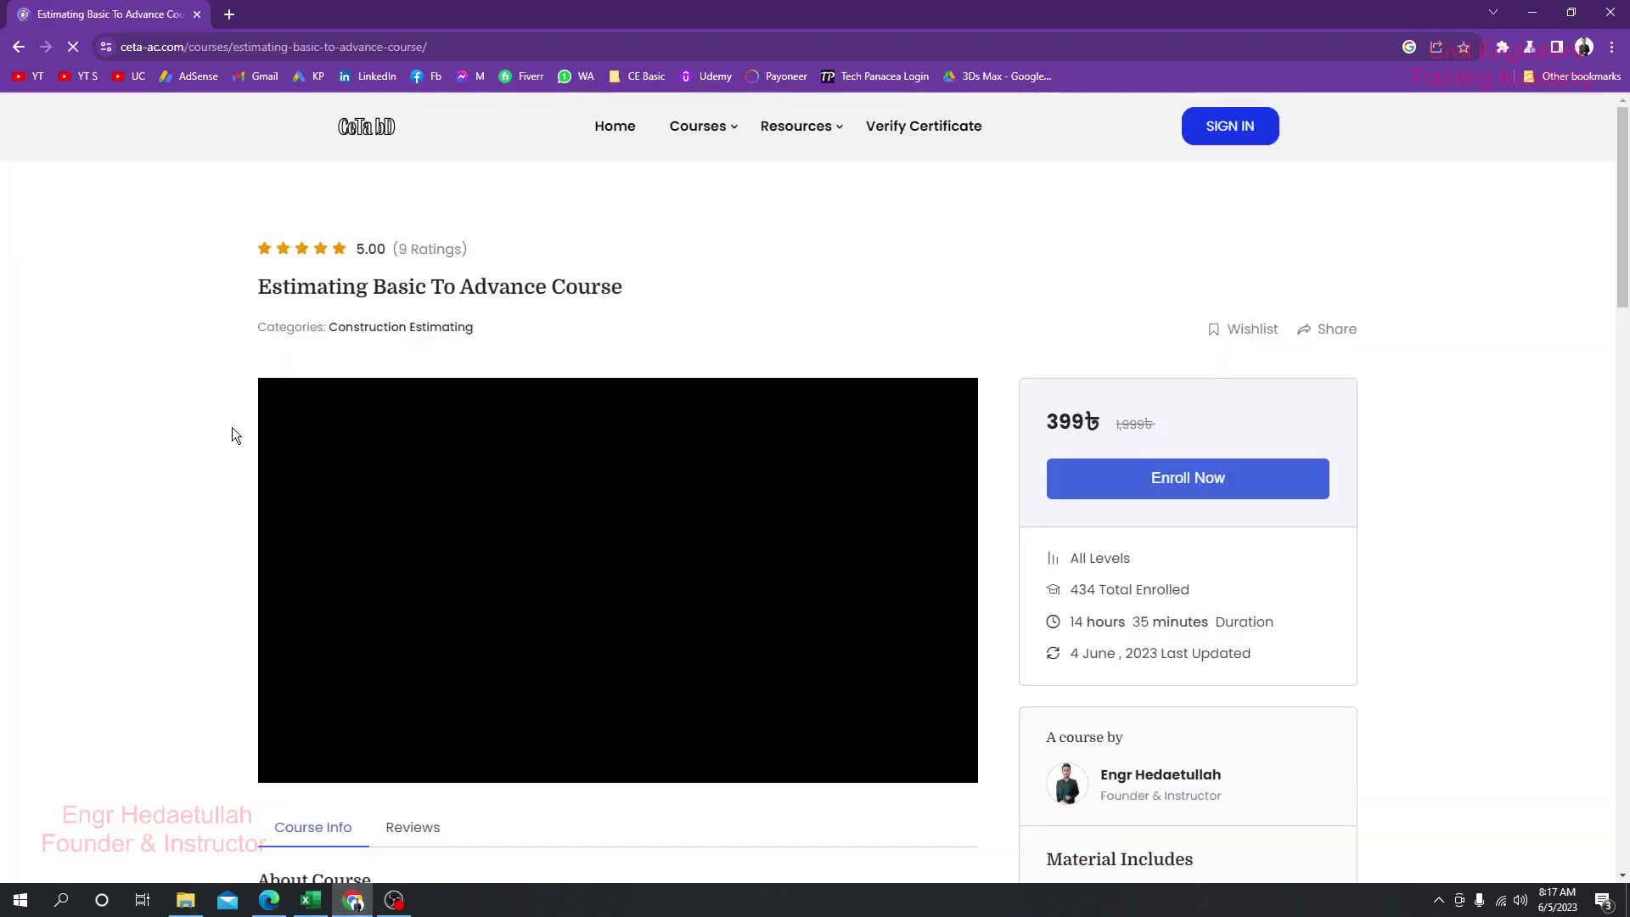
# - Browse the course's lesson list, then minimize the browser
pyautogui.scroll(-4, 1127, 379)
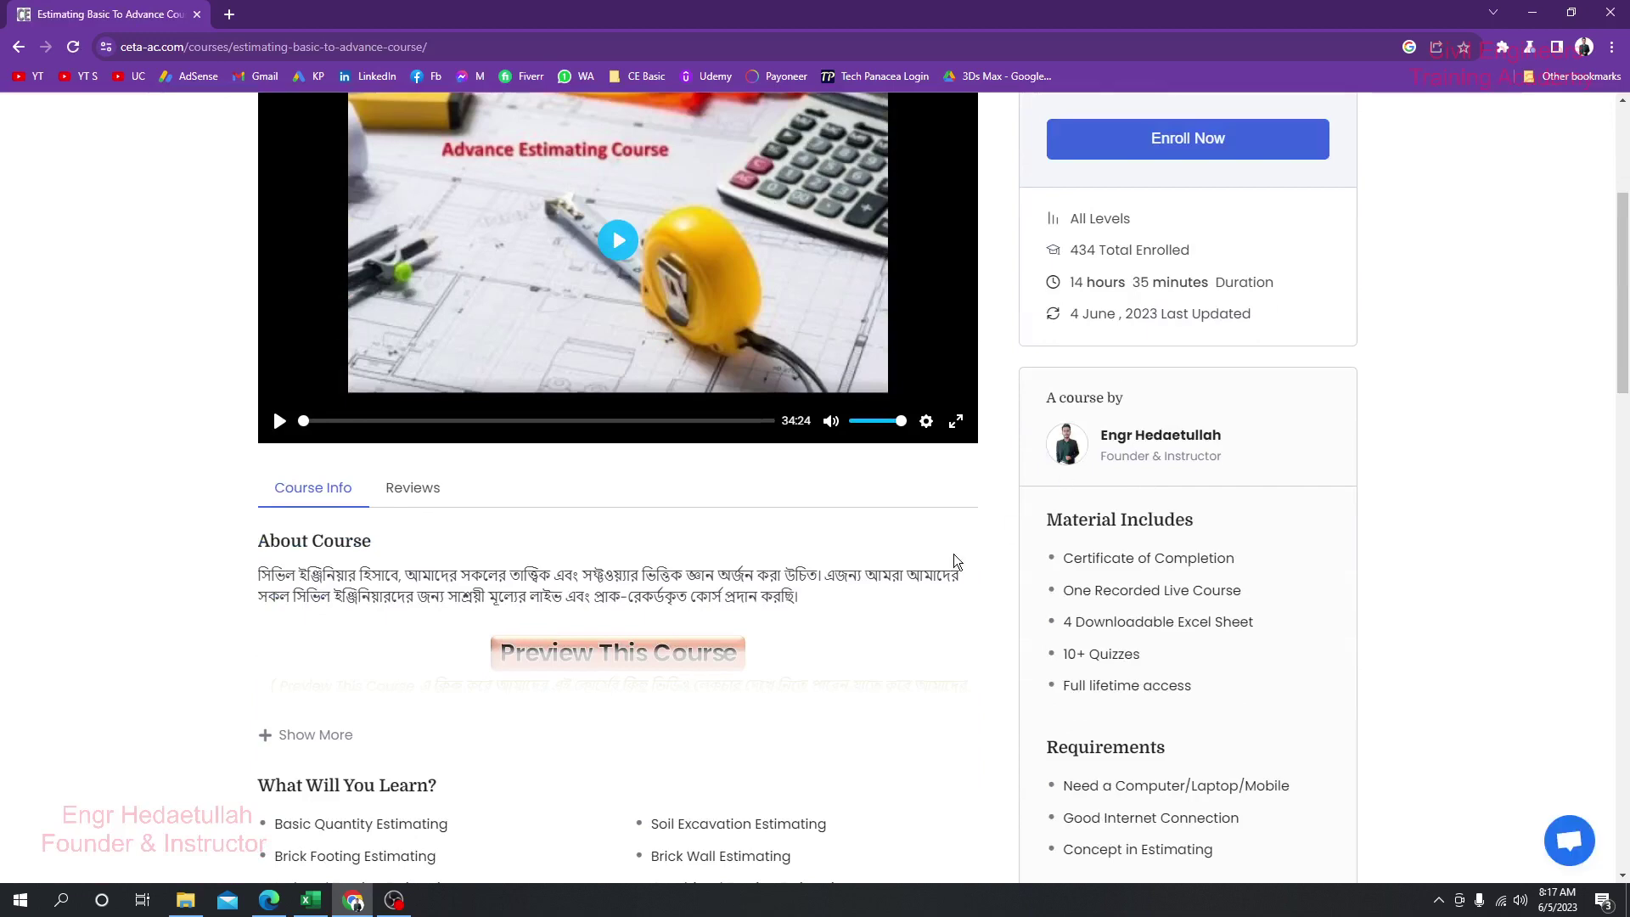
pyautogui.scroll(-14, 944, 552)
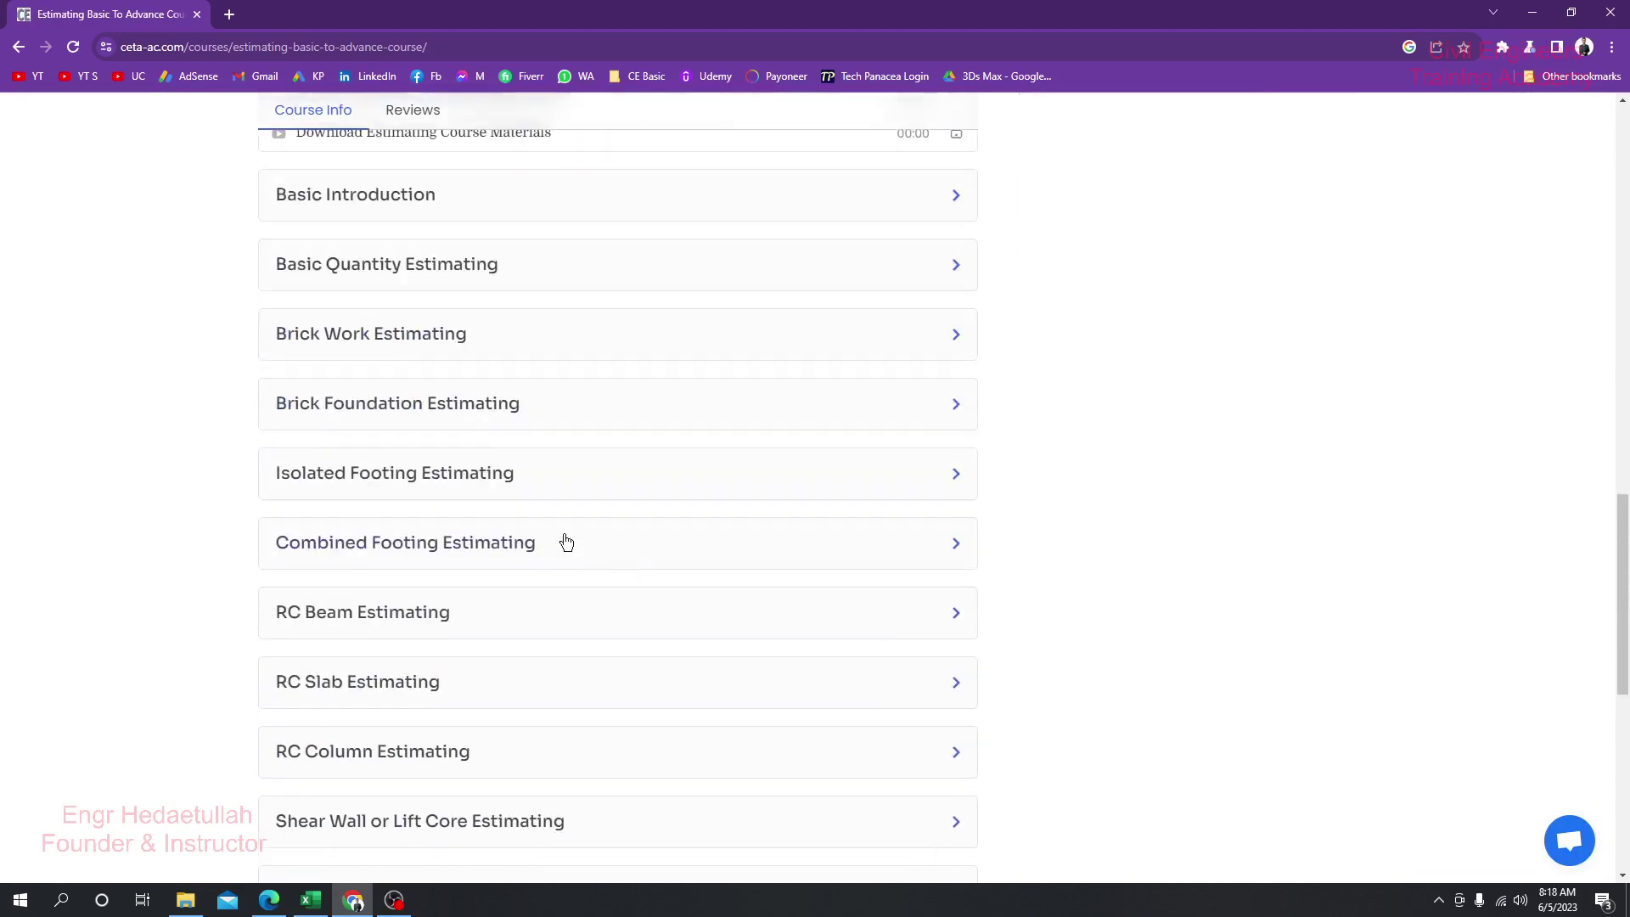
pyautogui.scroll(-5, 418, 509)
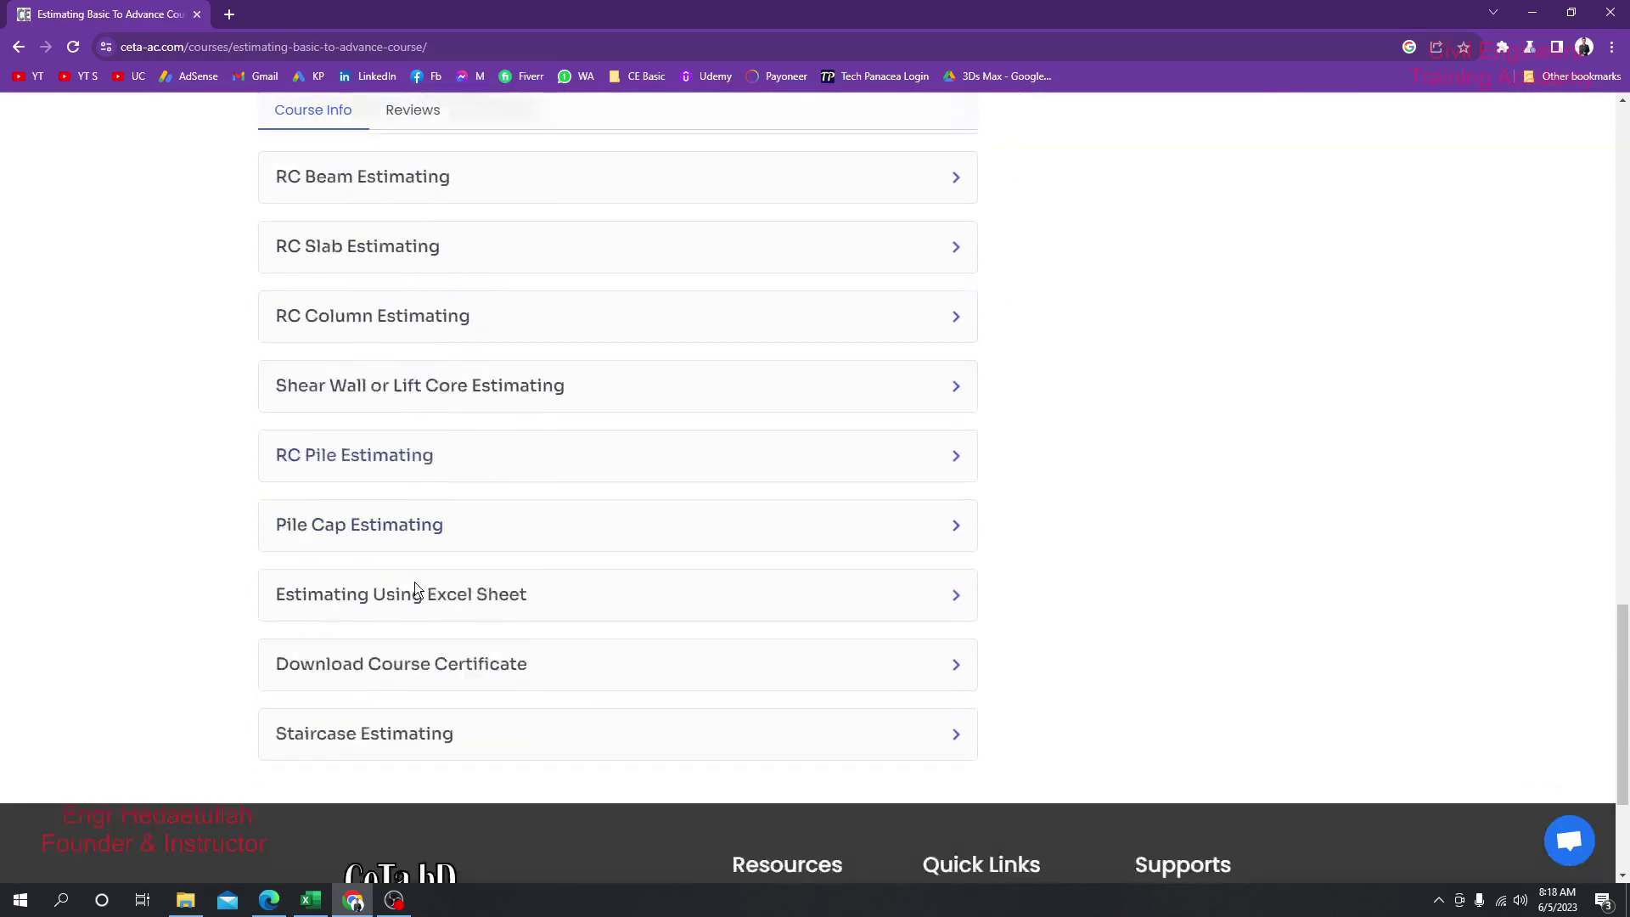
pyautogui.scroll(-2, 414, 510)
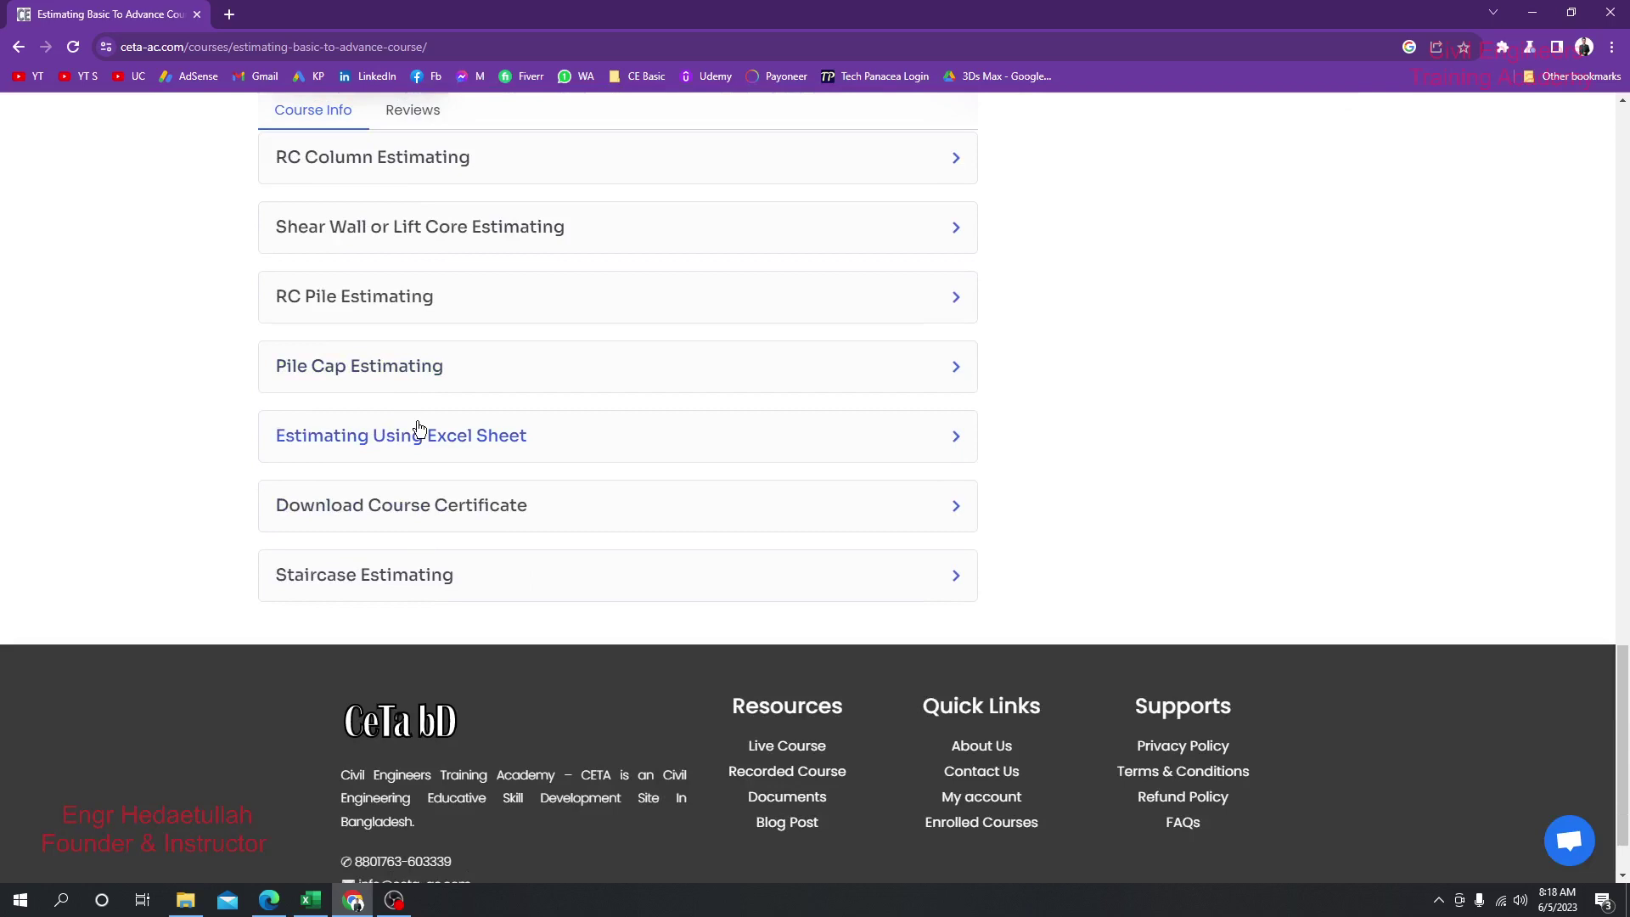
pyautogui.scroll(8, 419, 427)
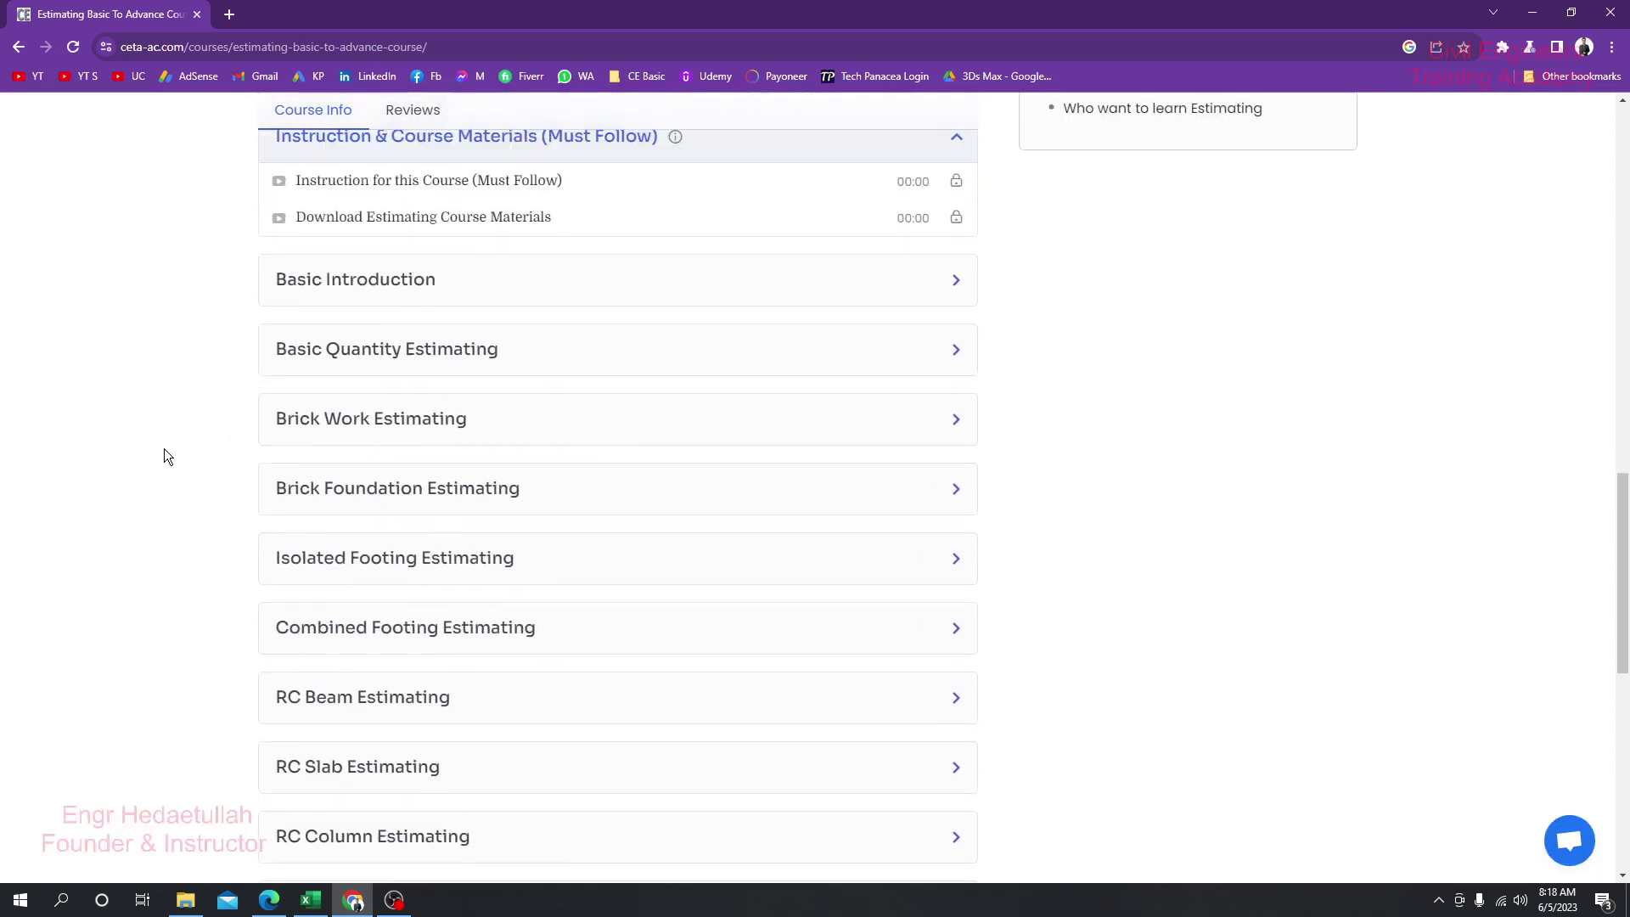
pyautogui.scroll(-3, 436, 392)
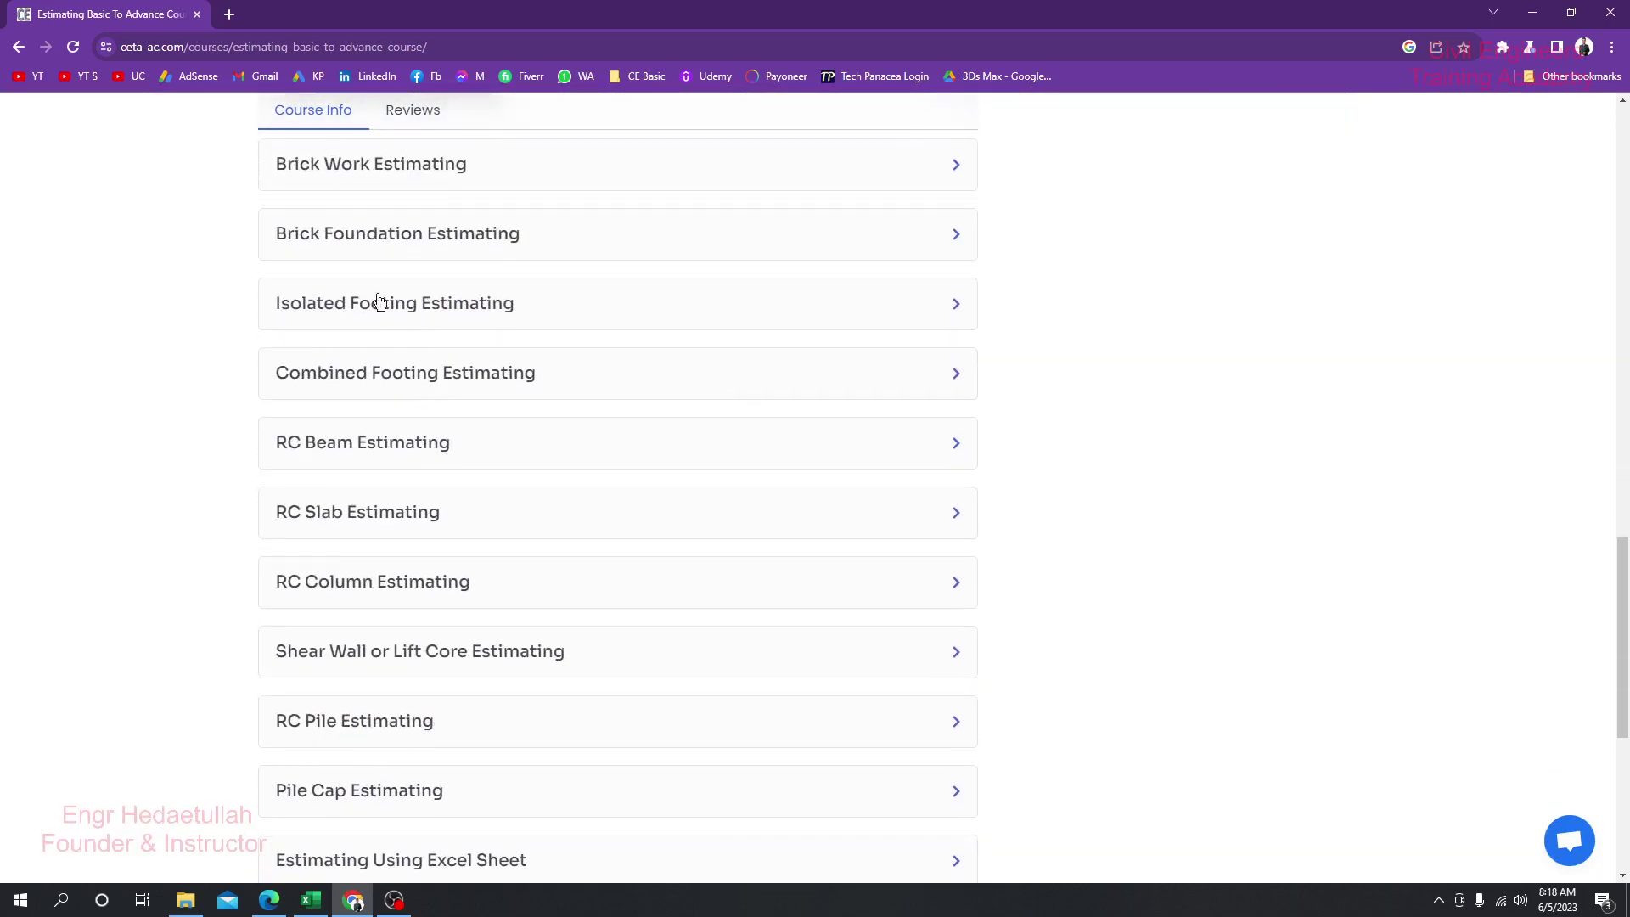
pyautogui.scroll(-1, 297, 552)
pyautogui.scroll(-4, 360, 532)
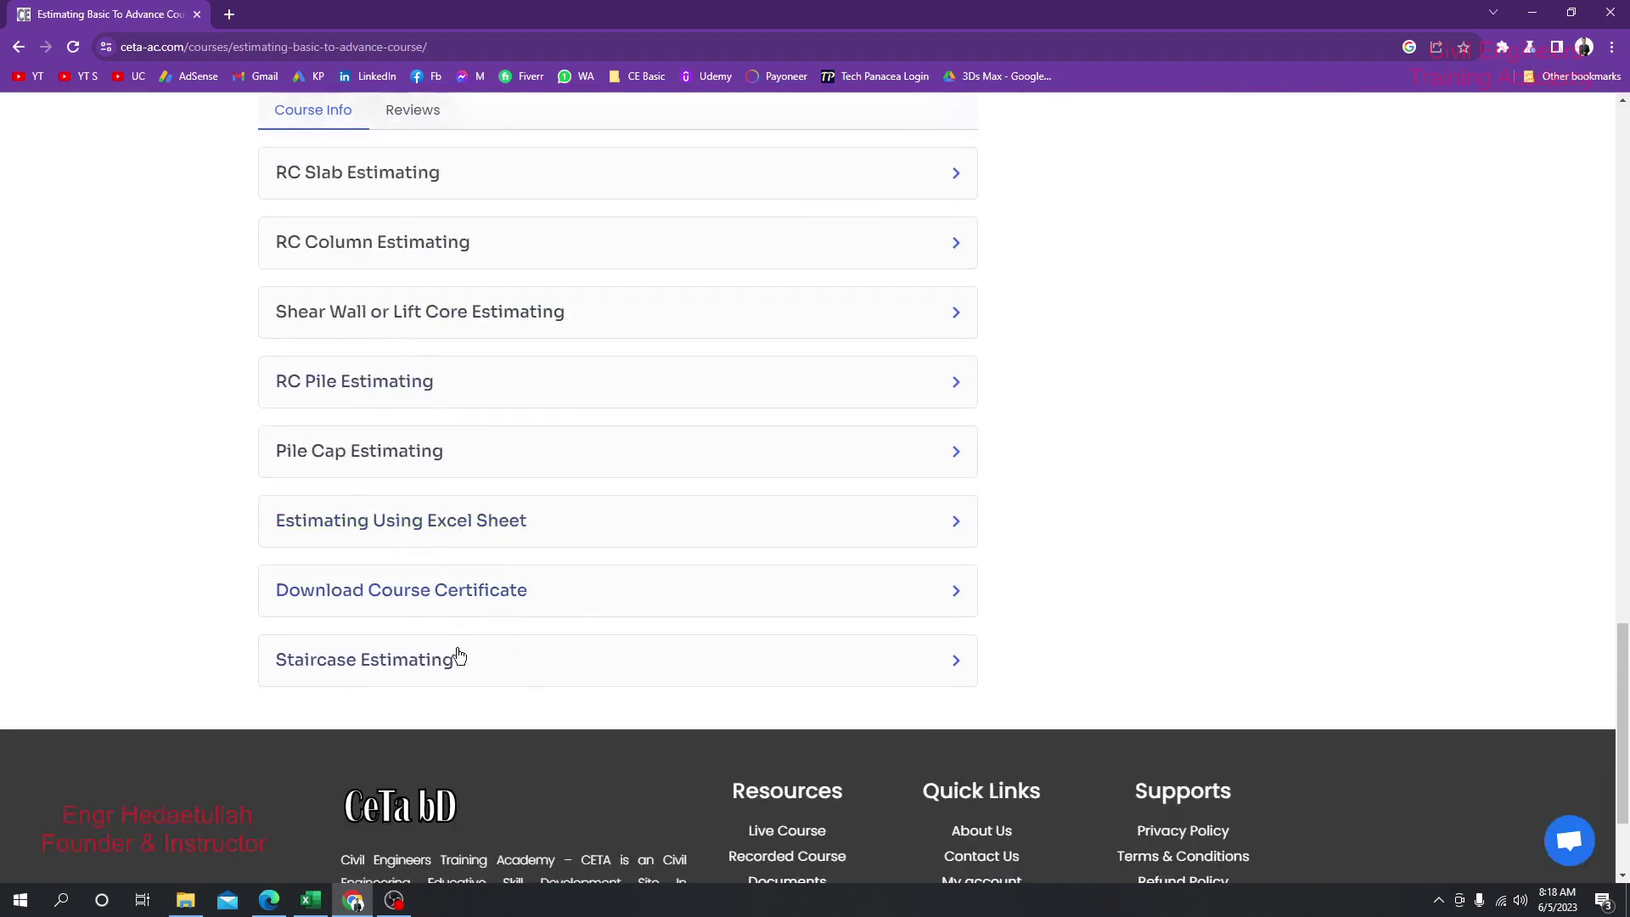
pyautogui.scroll(-2, 474, 496)
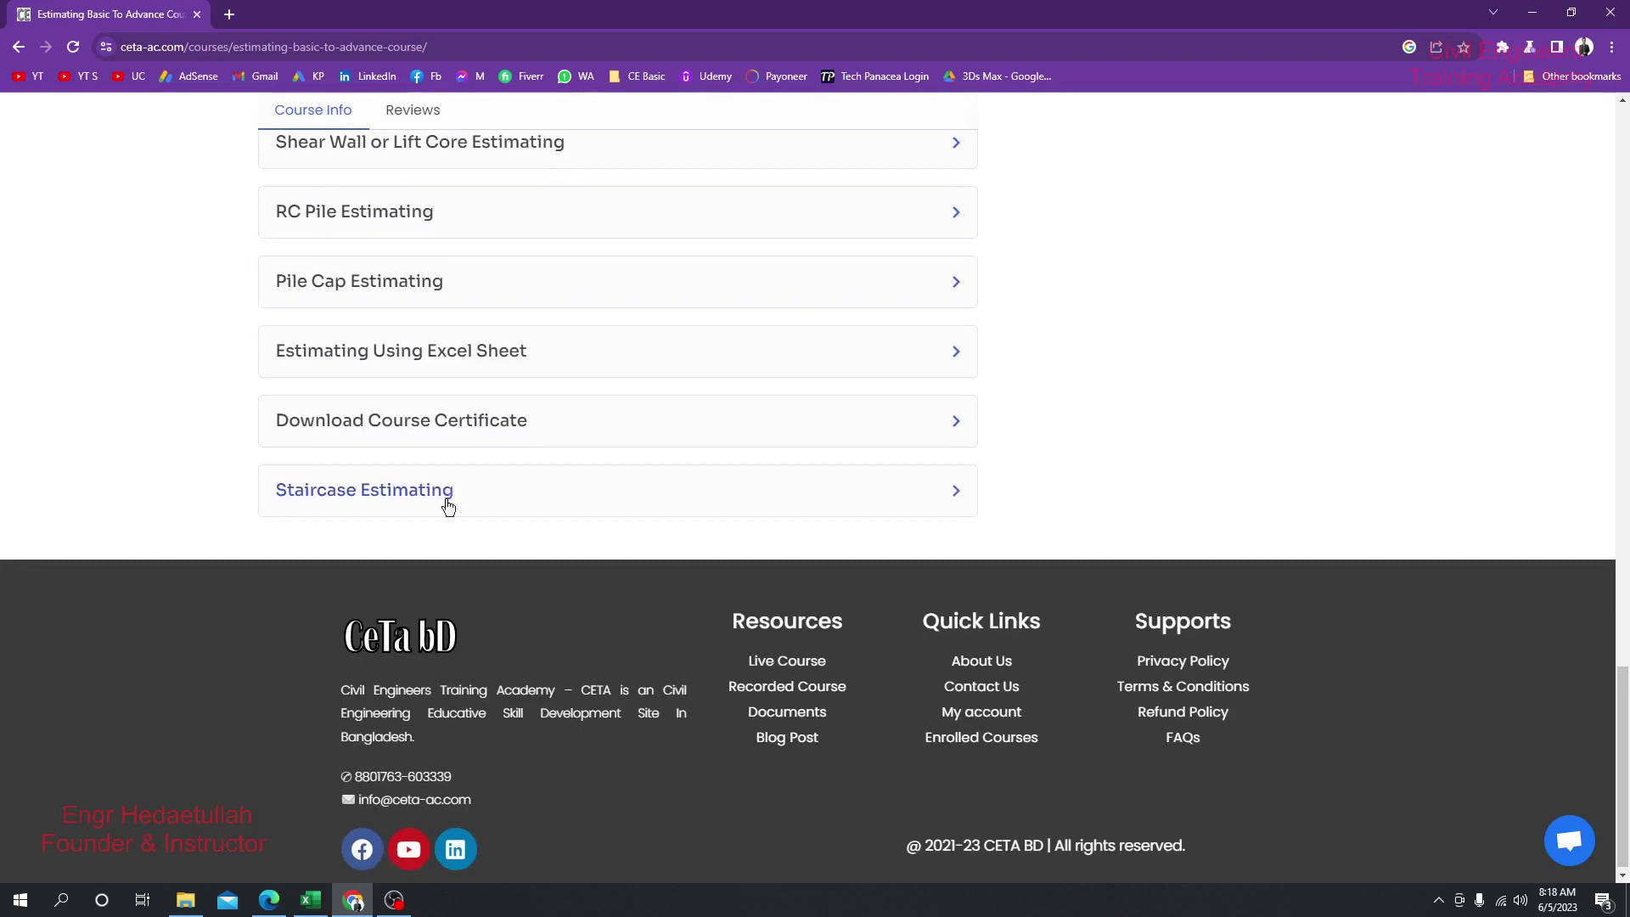
pyautogui.scroll(8, 1127, 513)
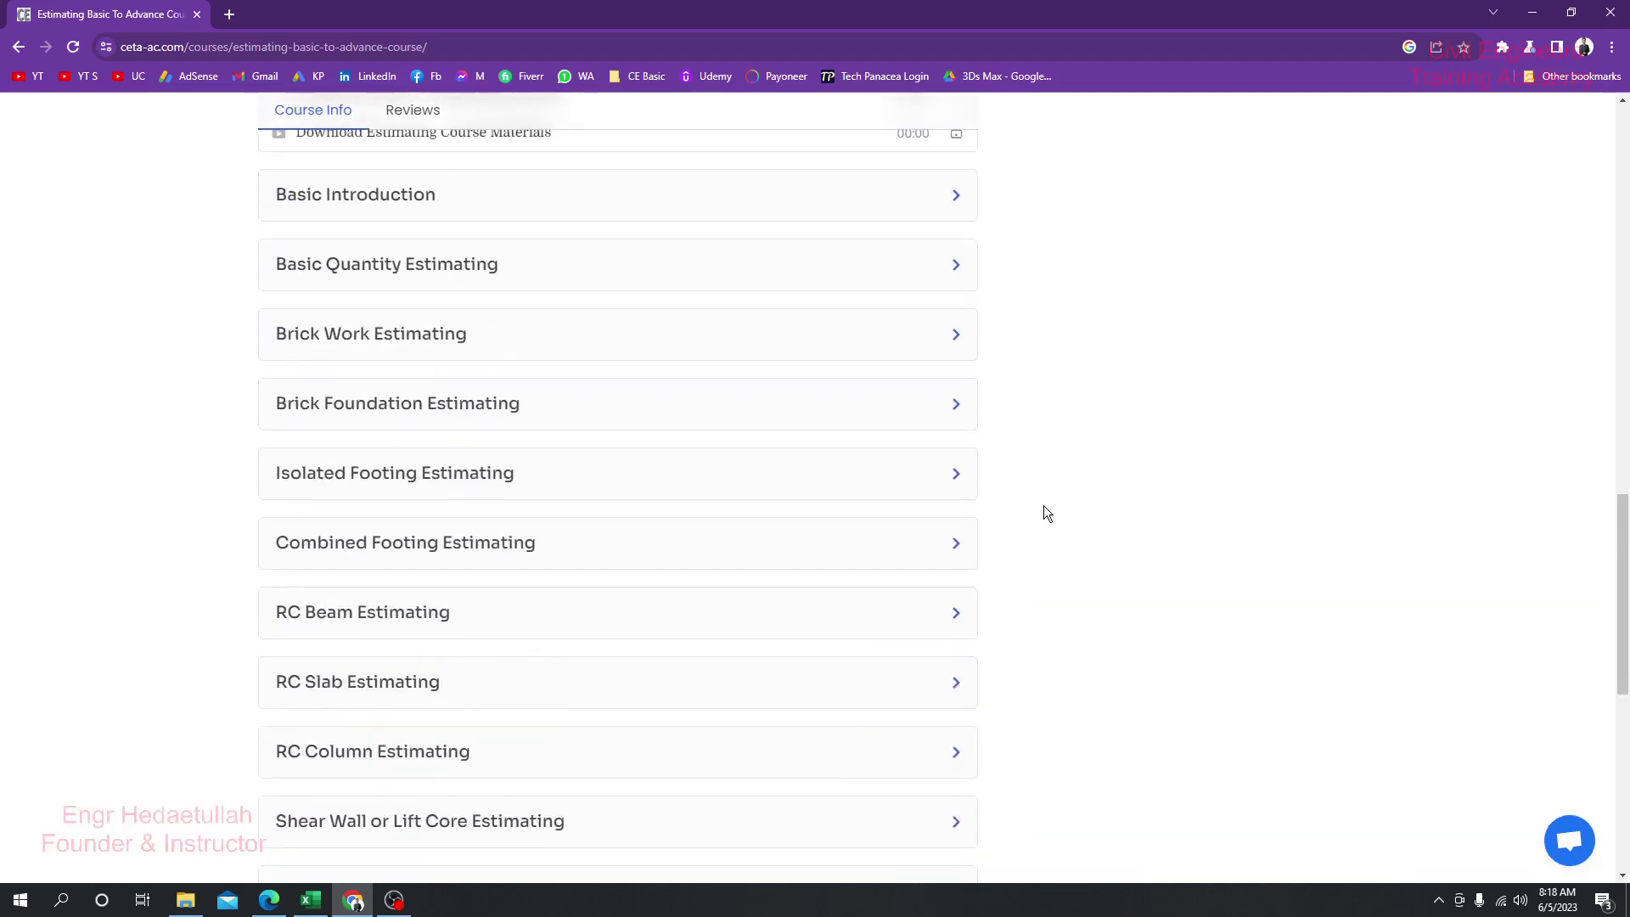
pyautogui.scroll(6, 1045, 512)
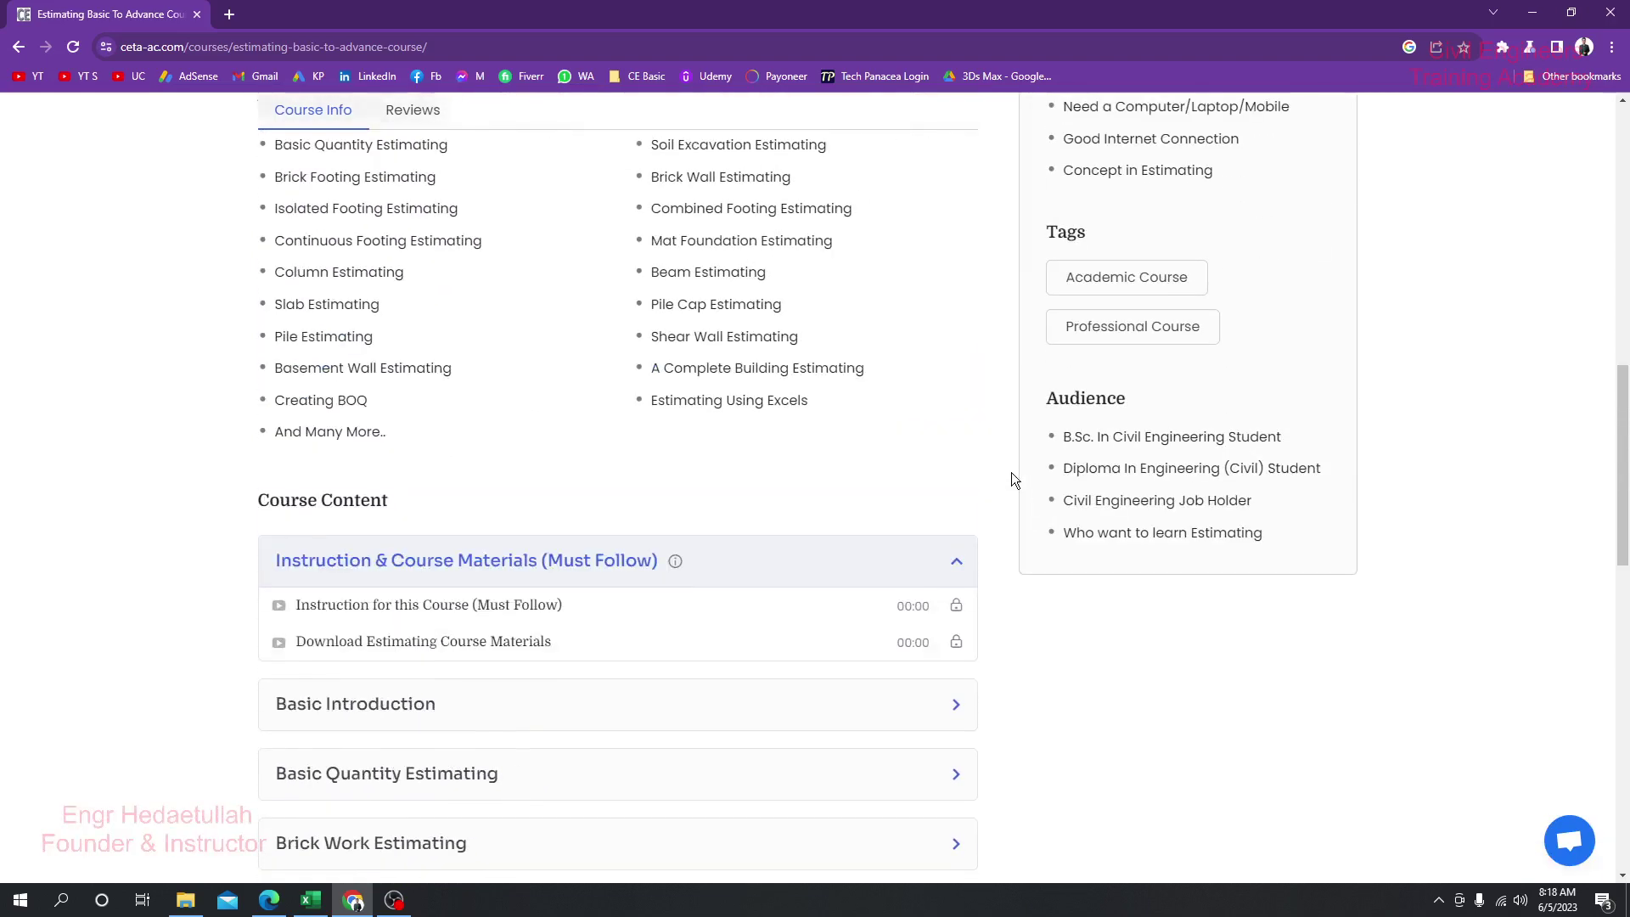
pyautogui.scroll(11, 1011, 471)
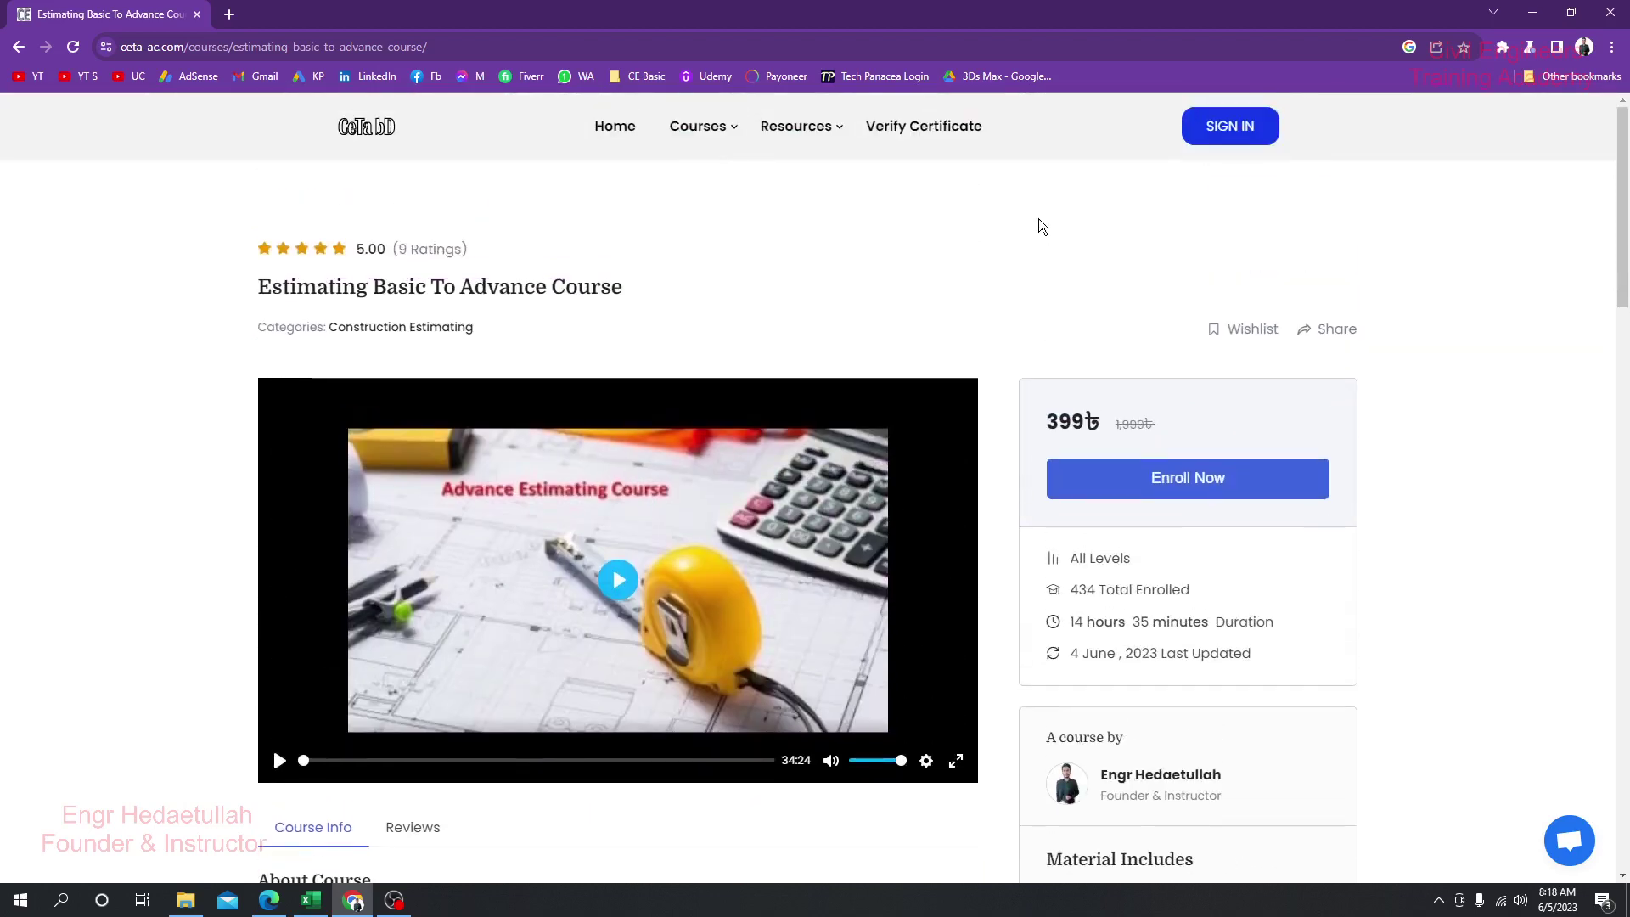
pyautogui.click(1532, 13)
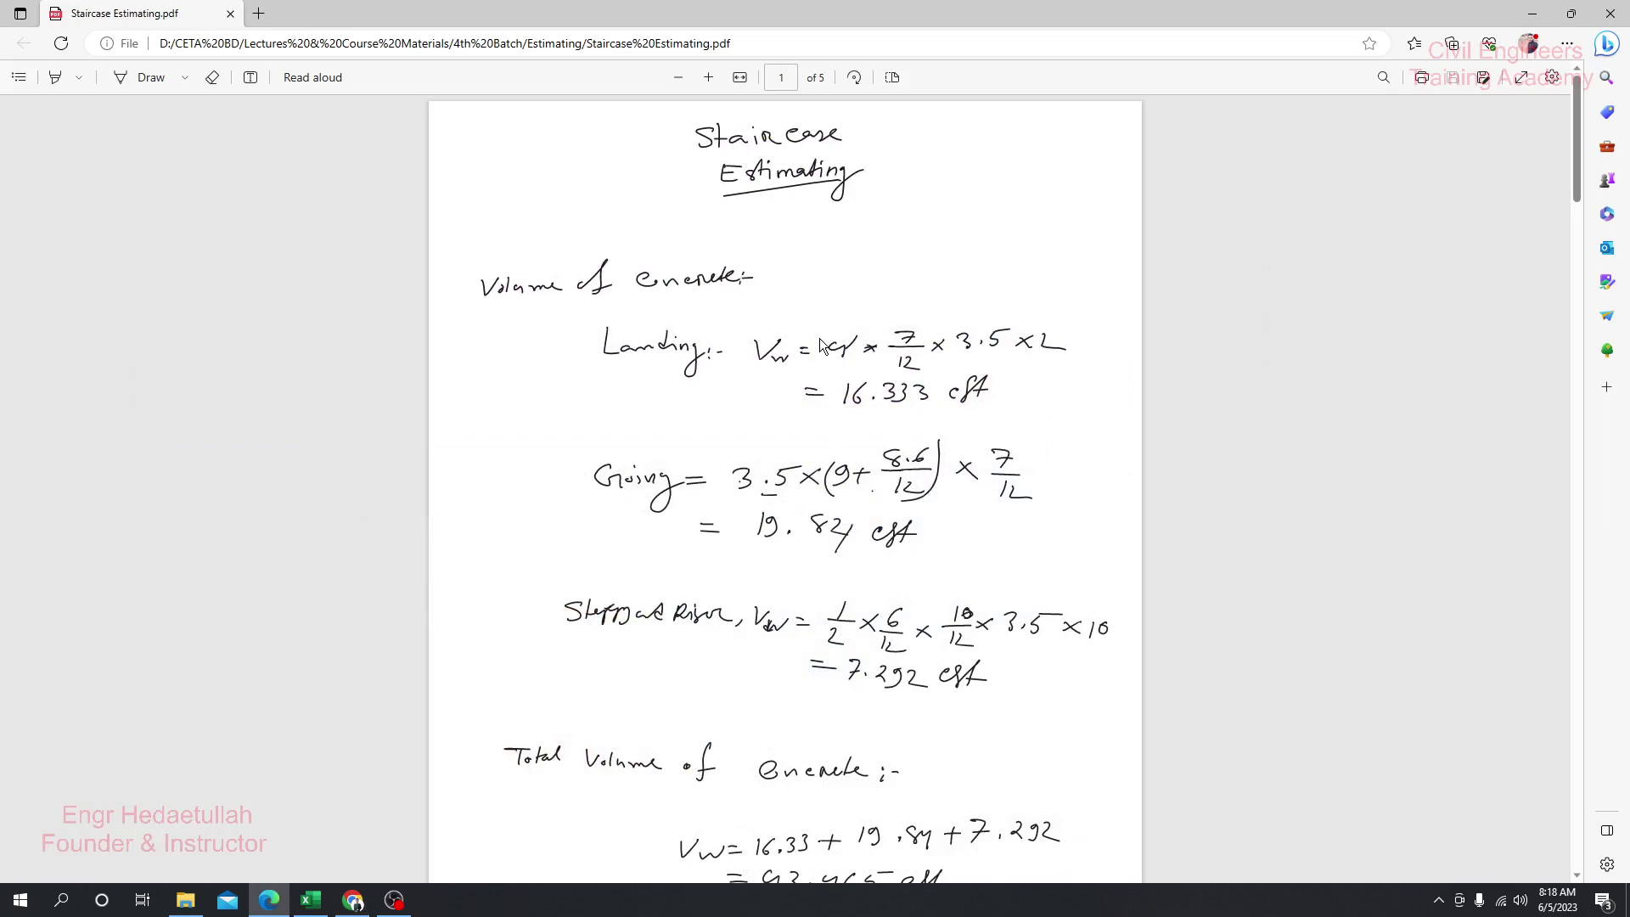
# - Read through all five pages of Staircase Estimating.pdf, then minimize the PDF viewer
pyautogui.scroll(-8, 818, 328)
pyautogui.scroll(-20, 764, 367)
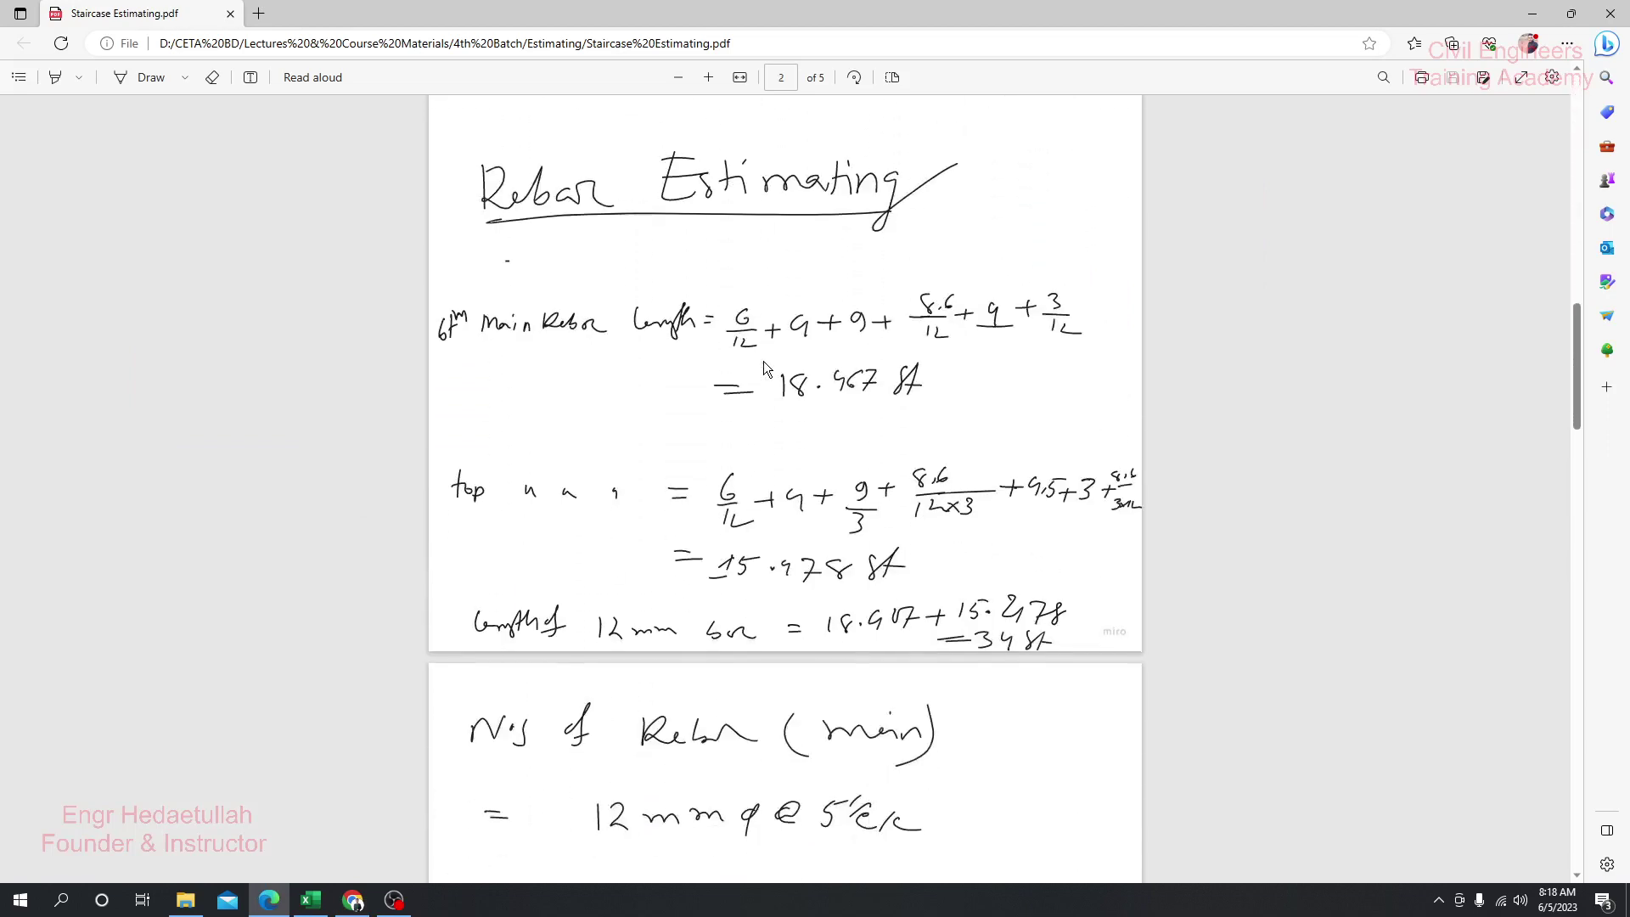
pyautogui.scroll(-13, 763, 367)
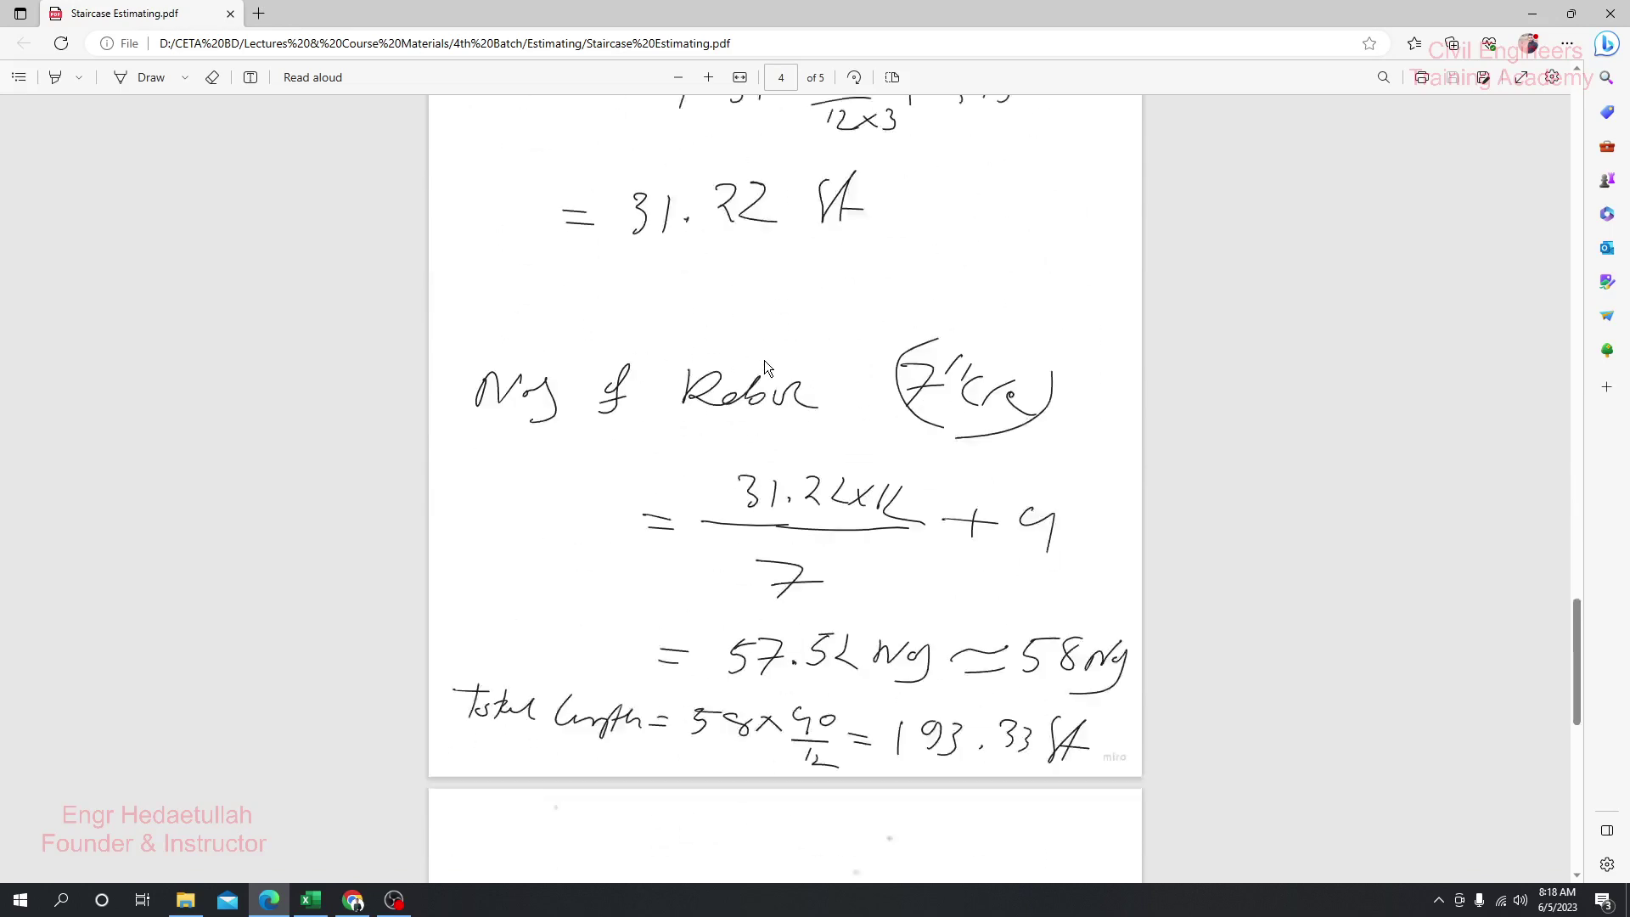
pyautogui.scroll(-10, 763, 365)
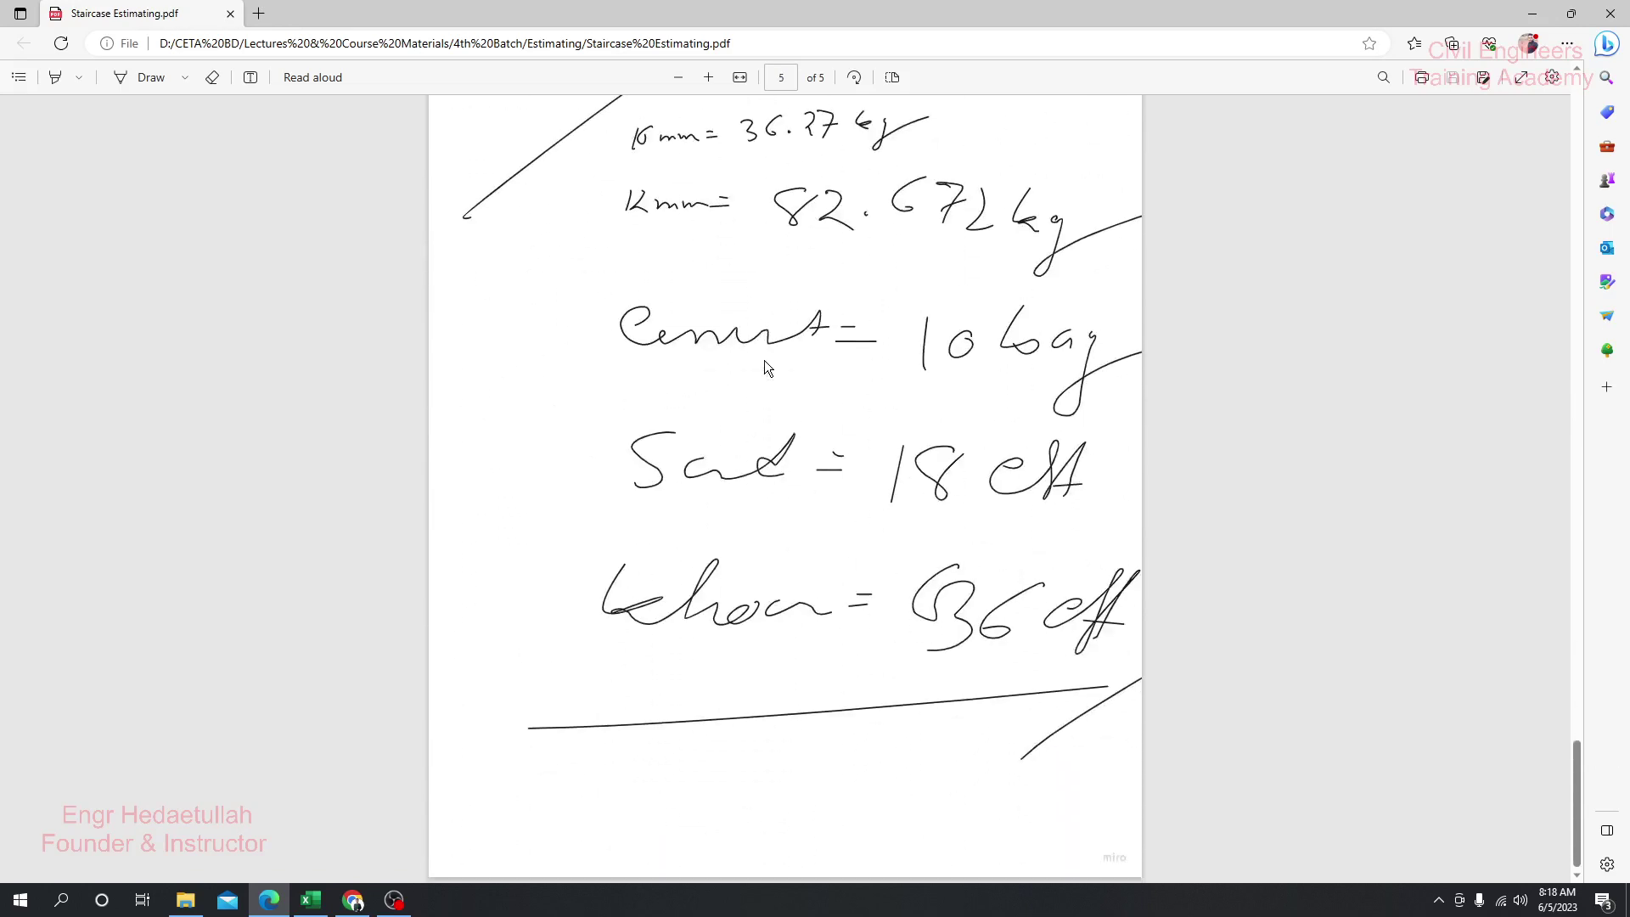
pyautogui.scroll(4, 764, 365)
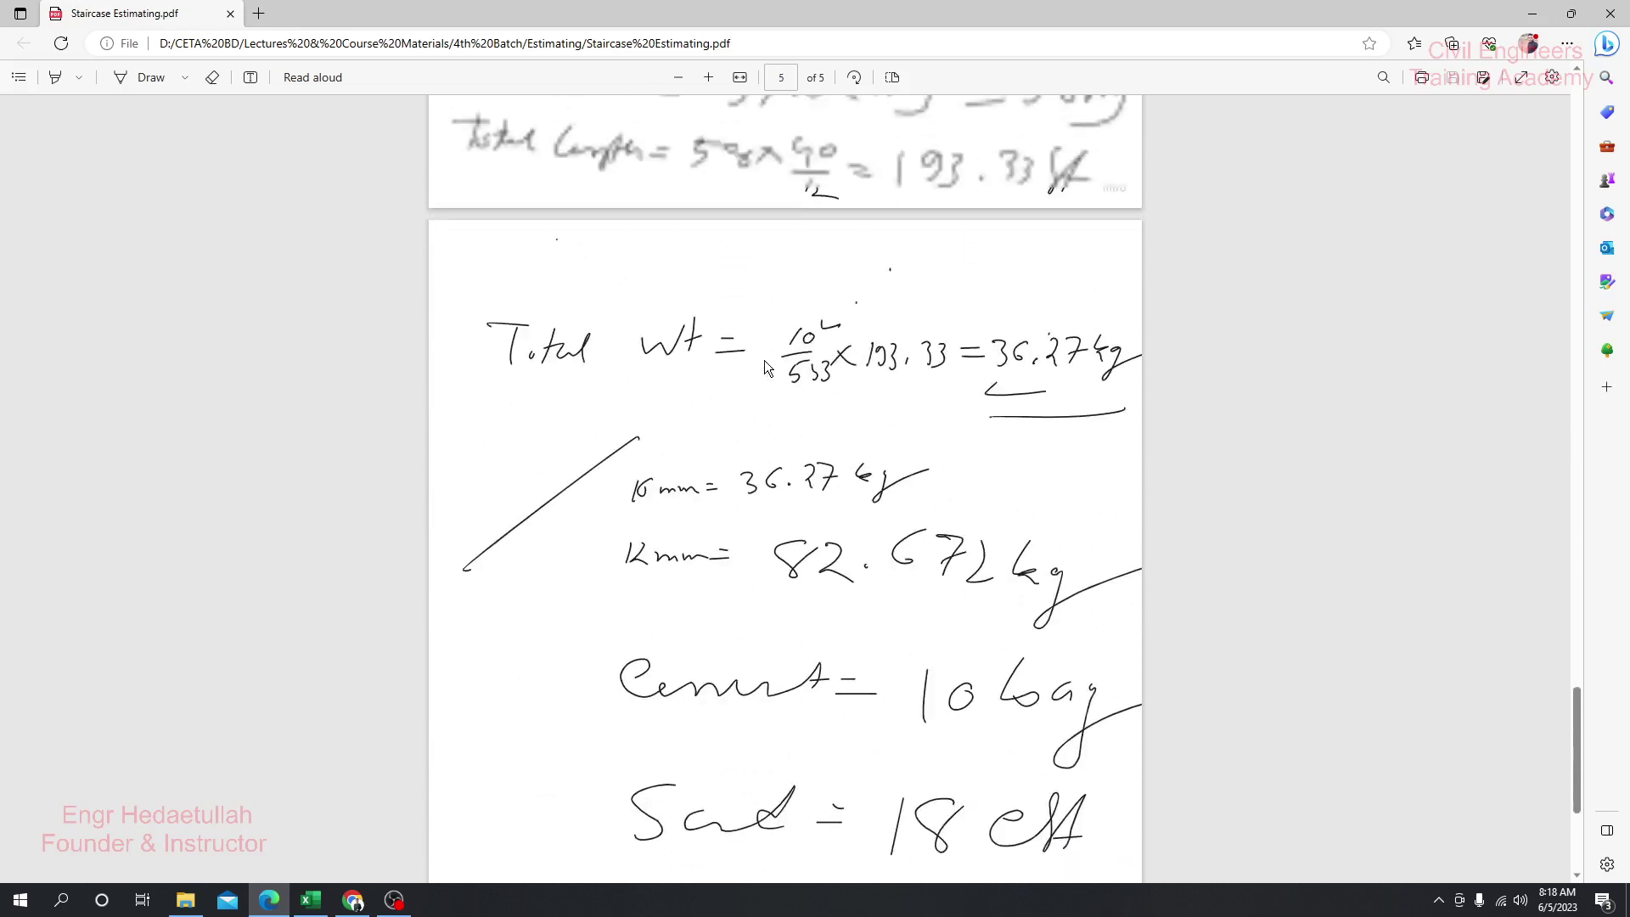
pyautogui.click(1533, 19)
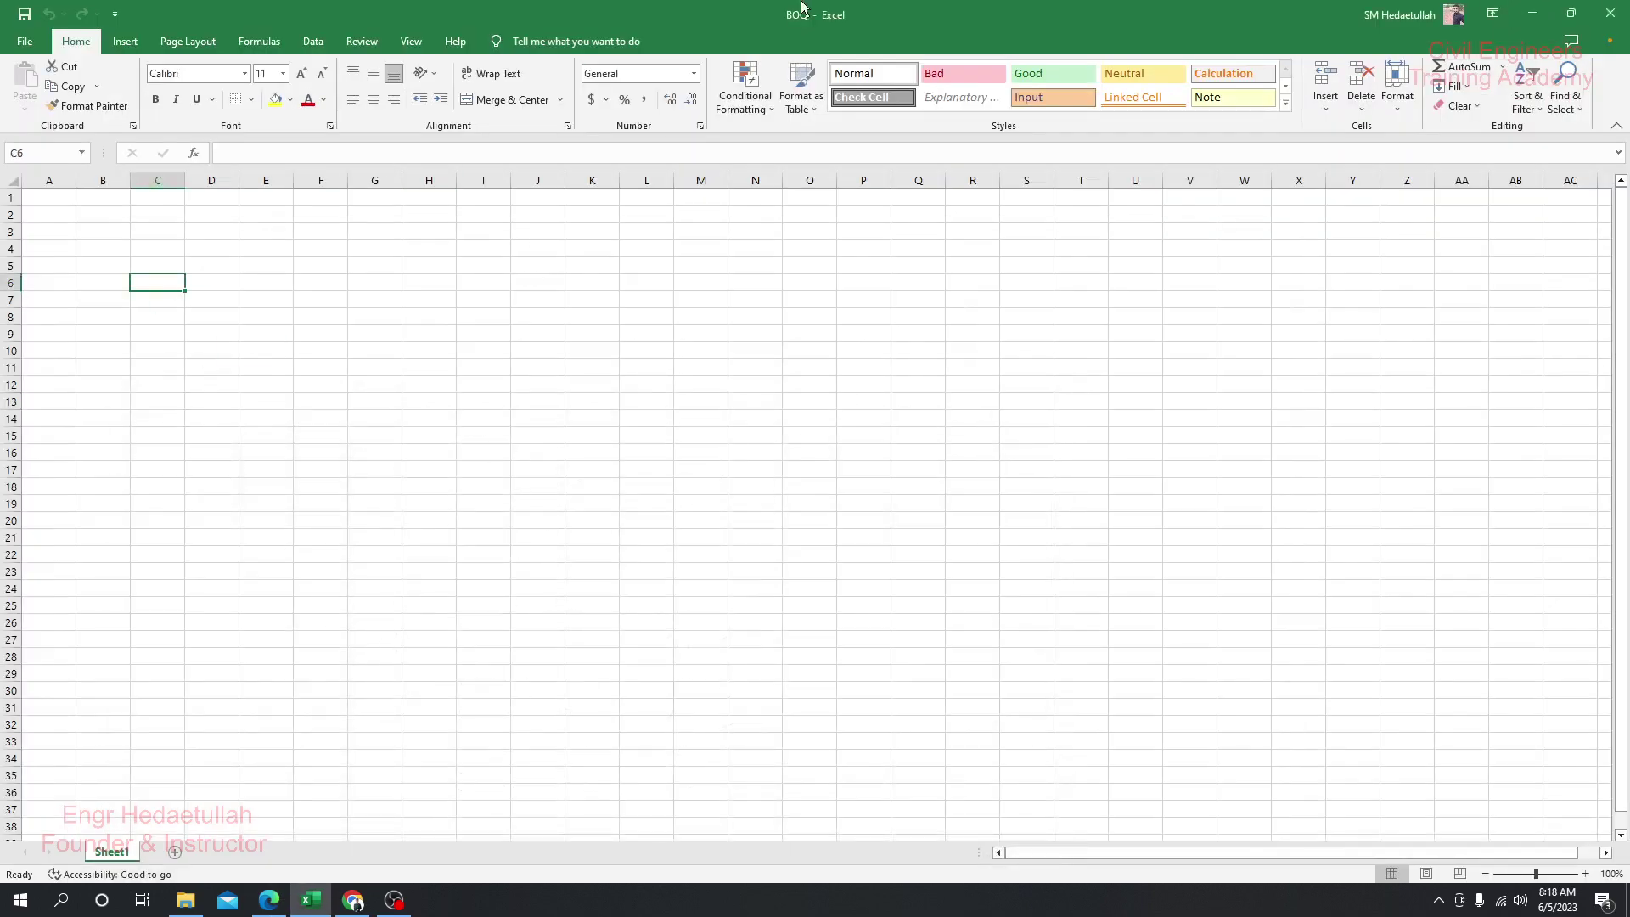
# - Enter the headers 'Sr. No.' in C4 and 'Name of Item' in D4 of the BOQ sheet
pyautogui.click(427, 433)
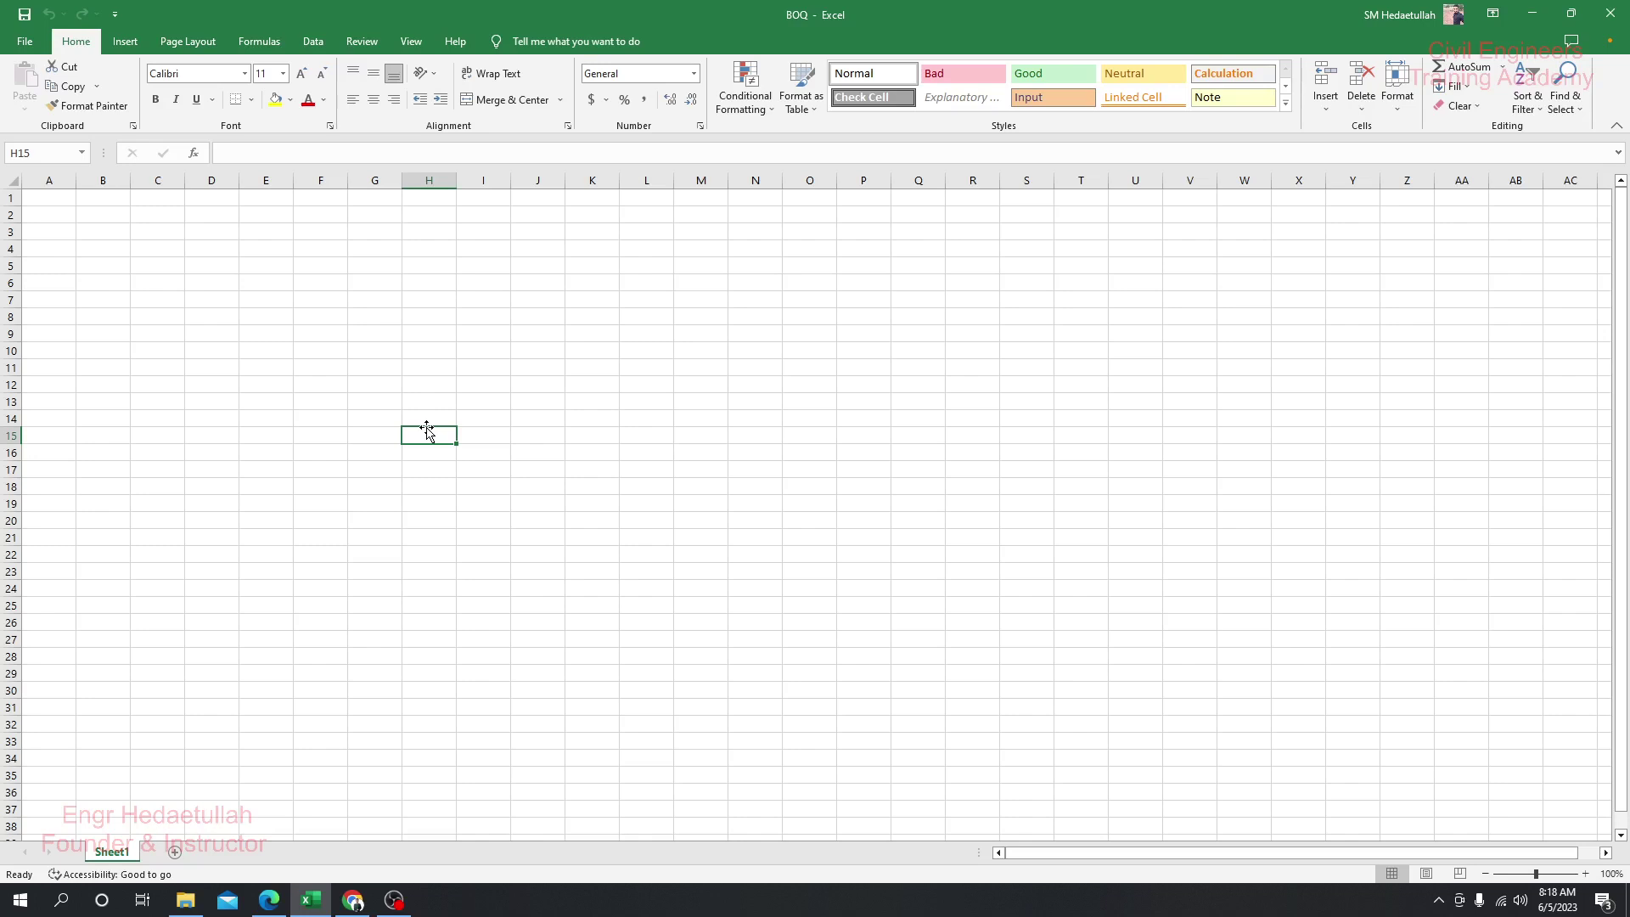
pyautogui.click(144, 246)
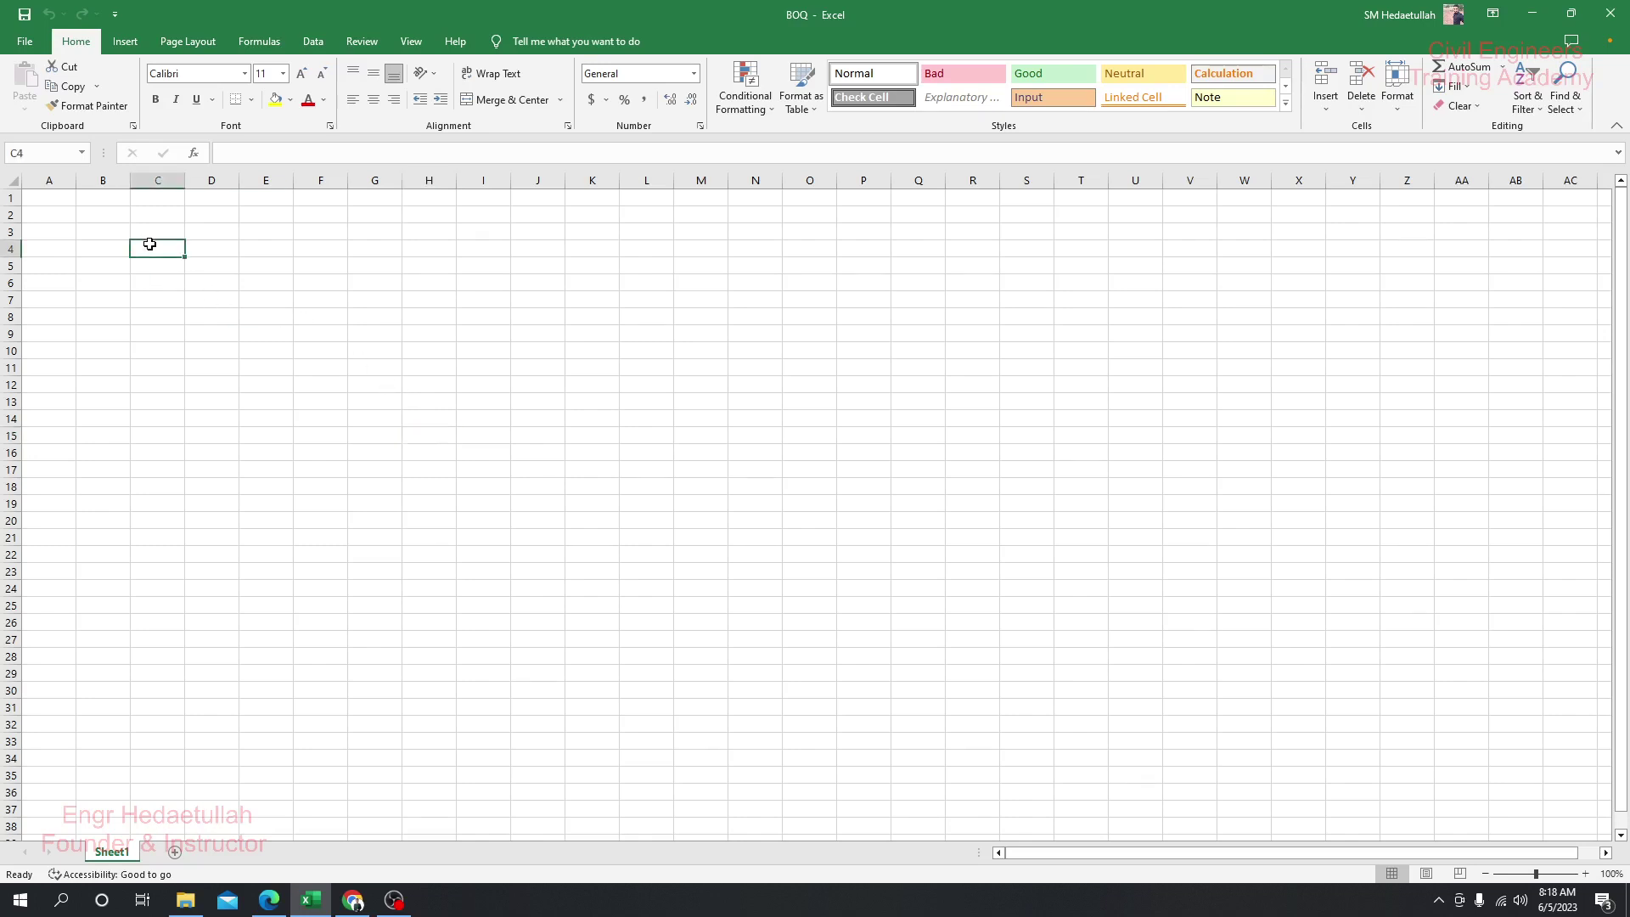
pyautogui.click(153, 233)
pyautogui.click(160, 244)
pyautogui.write('S')
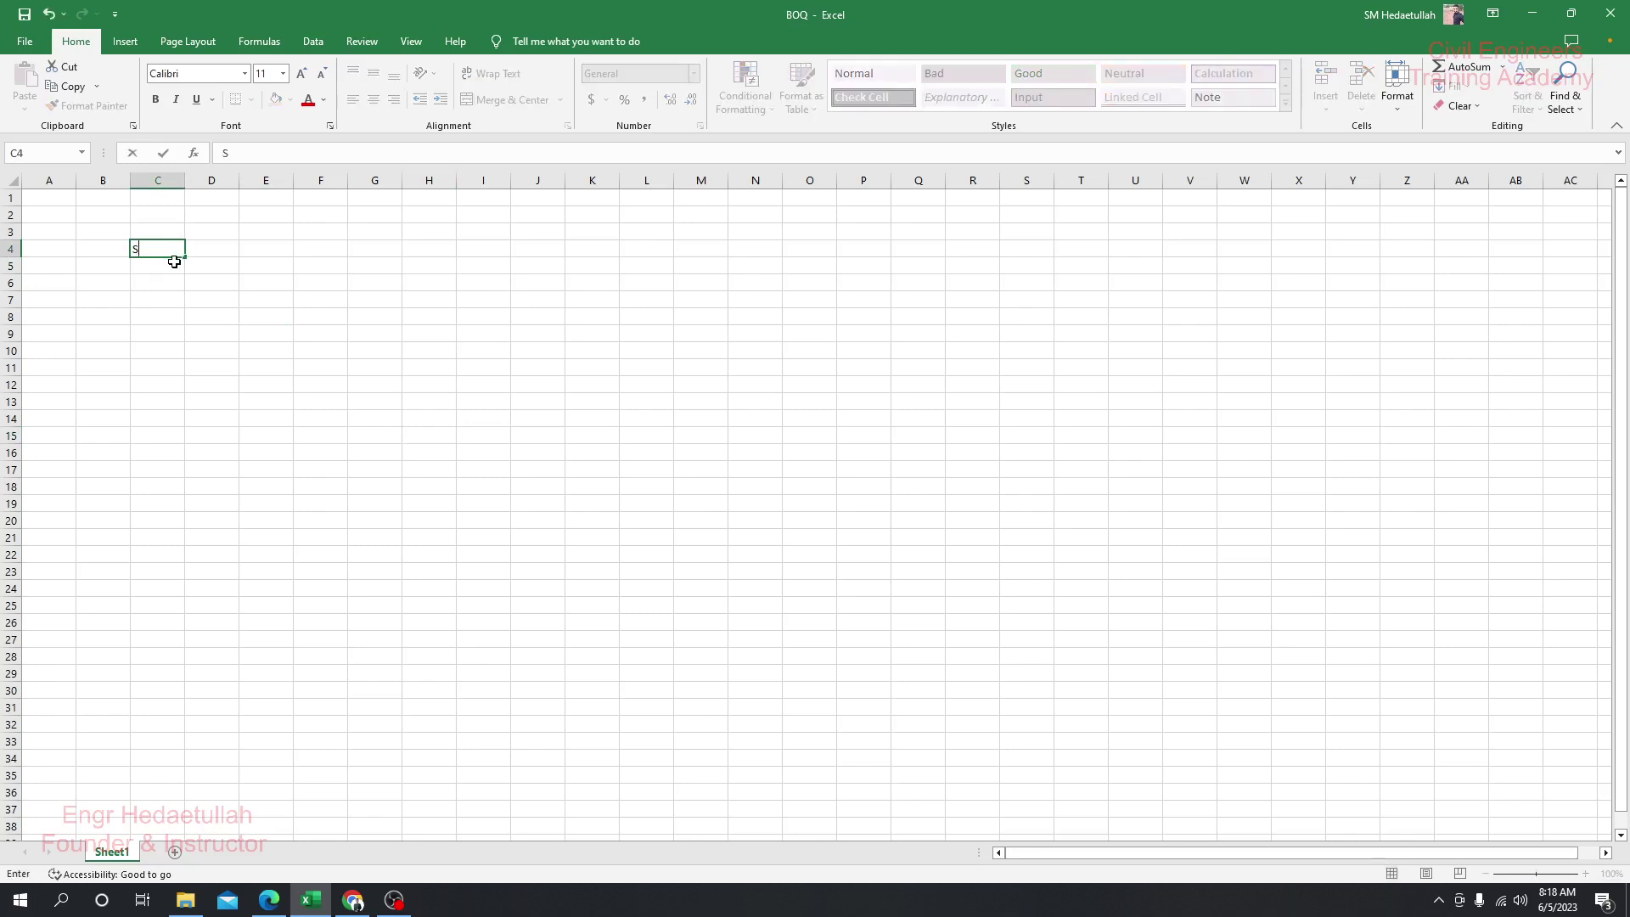
pyautogui.write('r. No.')
pyautogui.press('Tab')
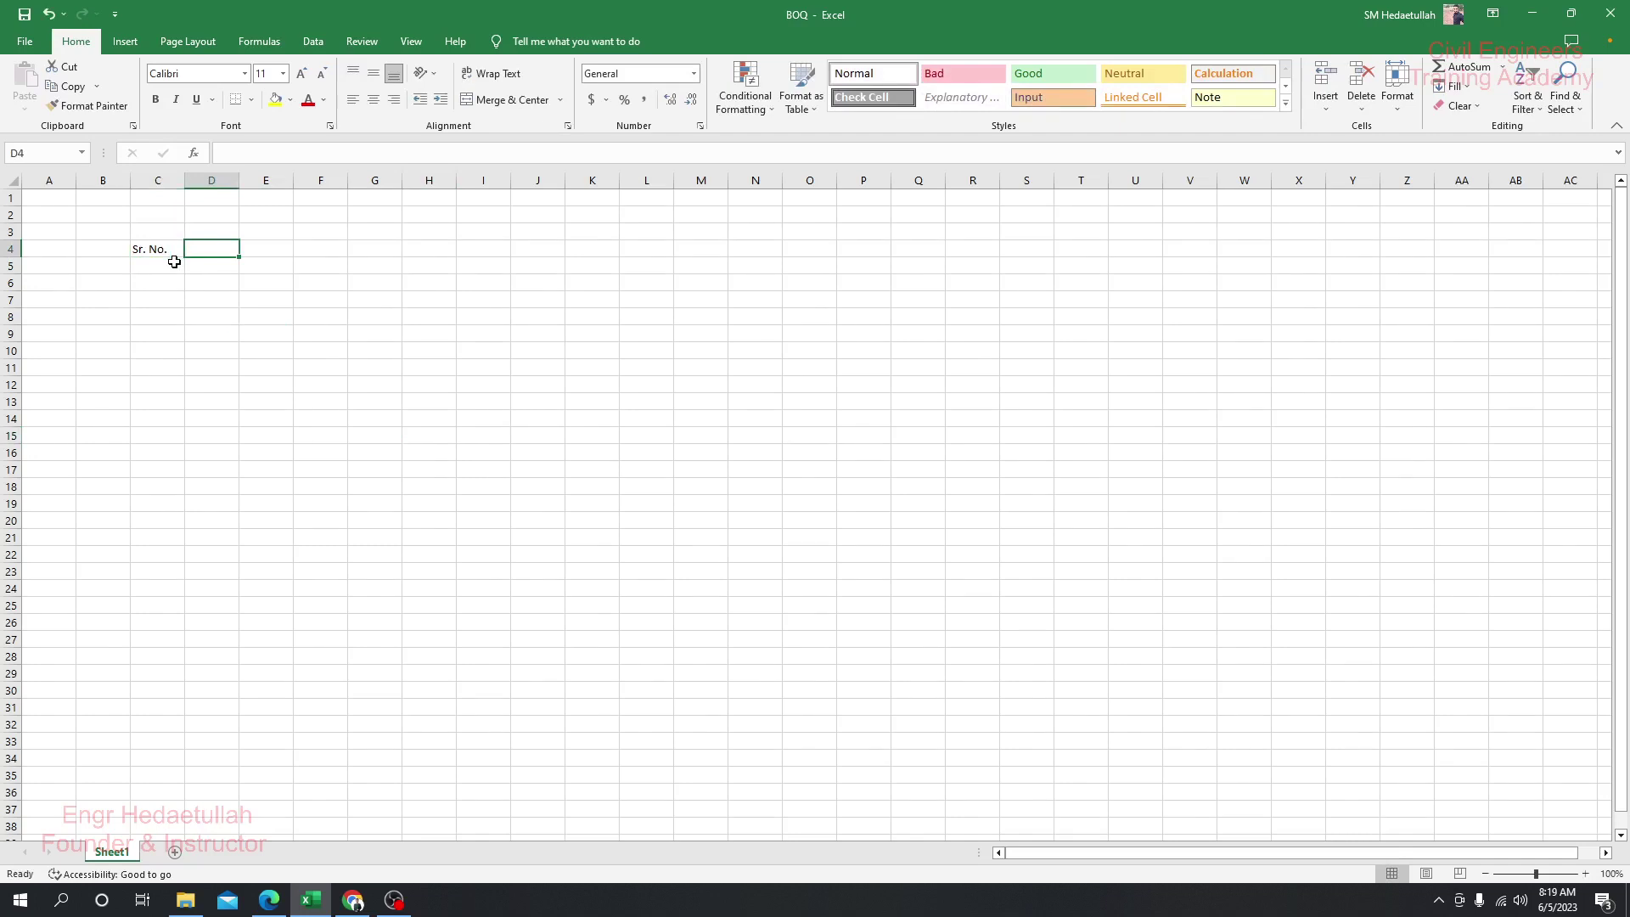
pyautogui.write('N')
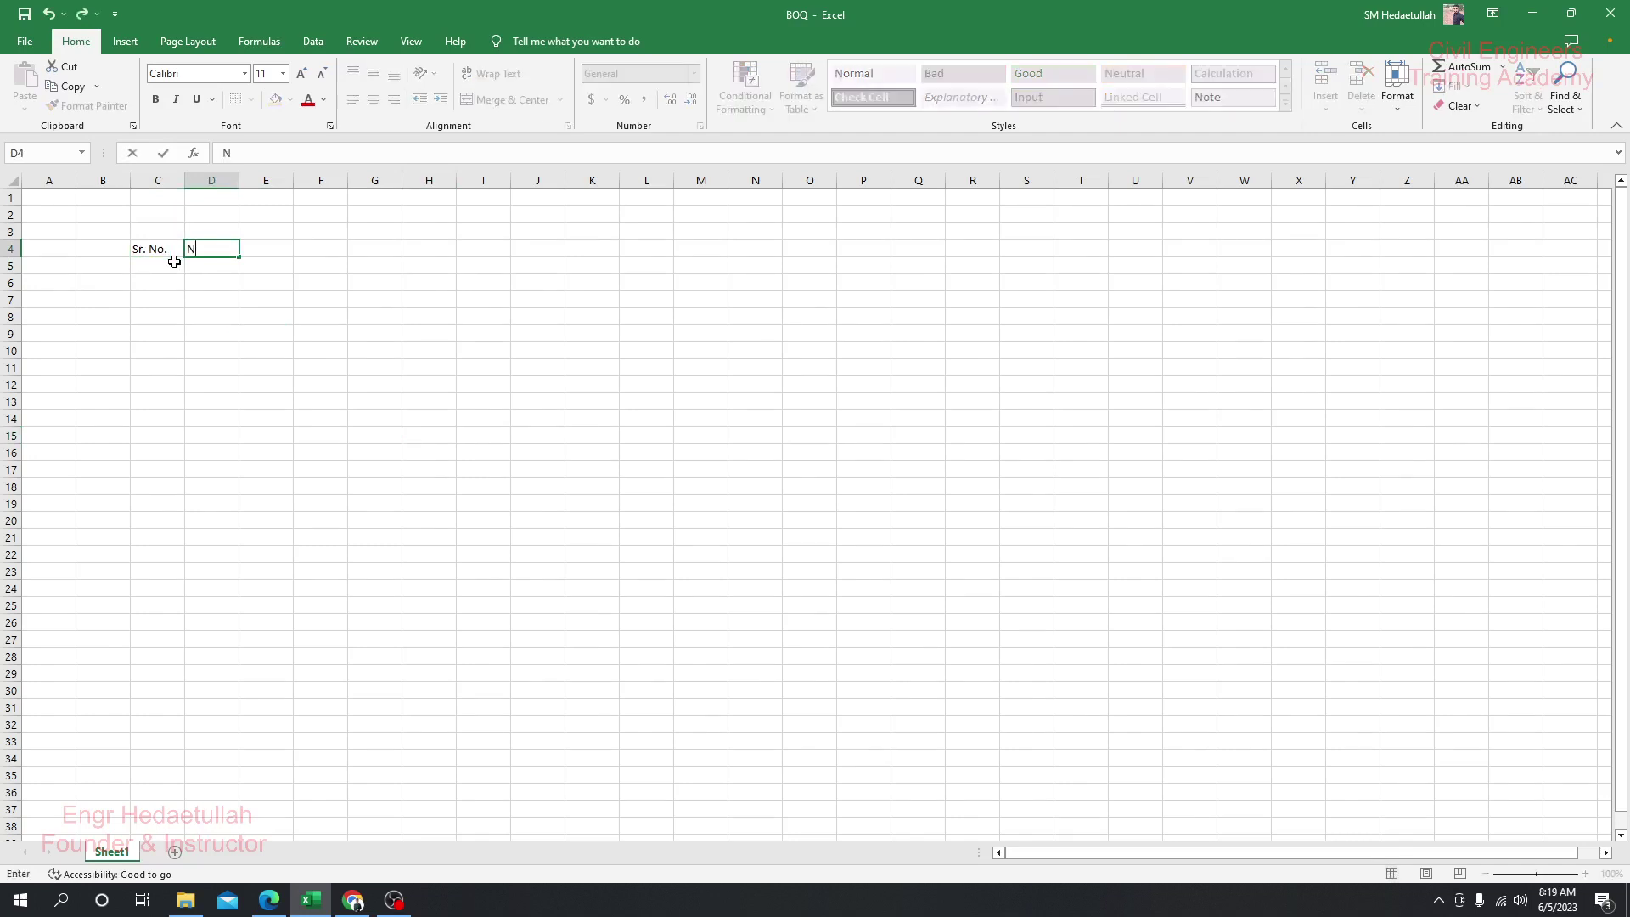
pyautogui.write('ame of Item')
# - Retype the C4 and D4 headers in capitals as 'SR. NO.' and 'NAME OF ITEM'
pyautogui.click(203, 297)
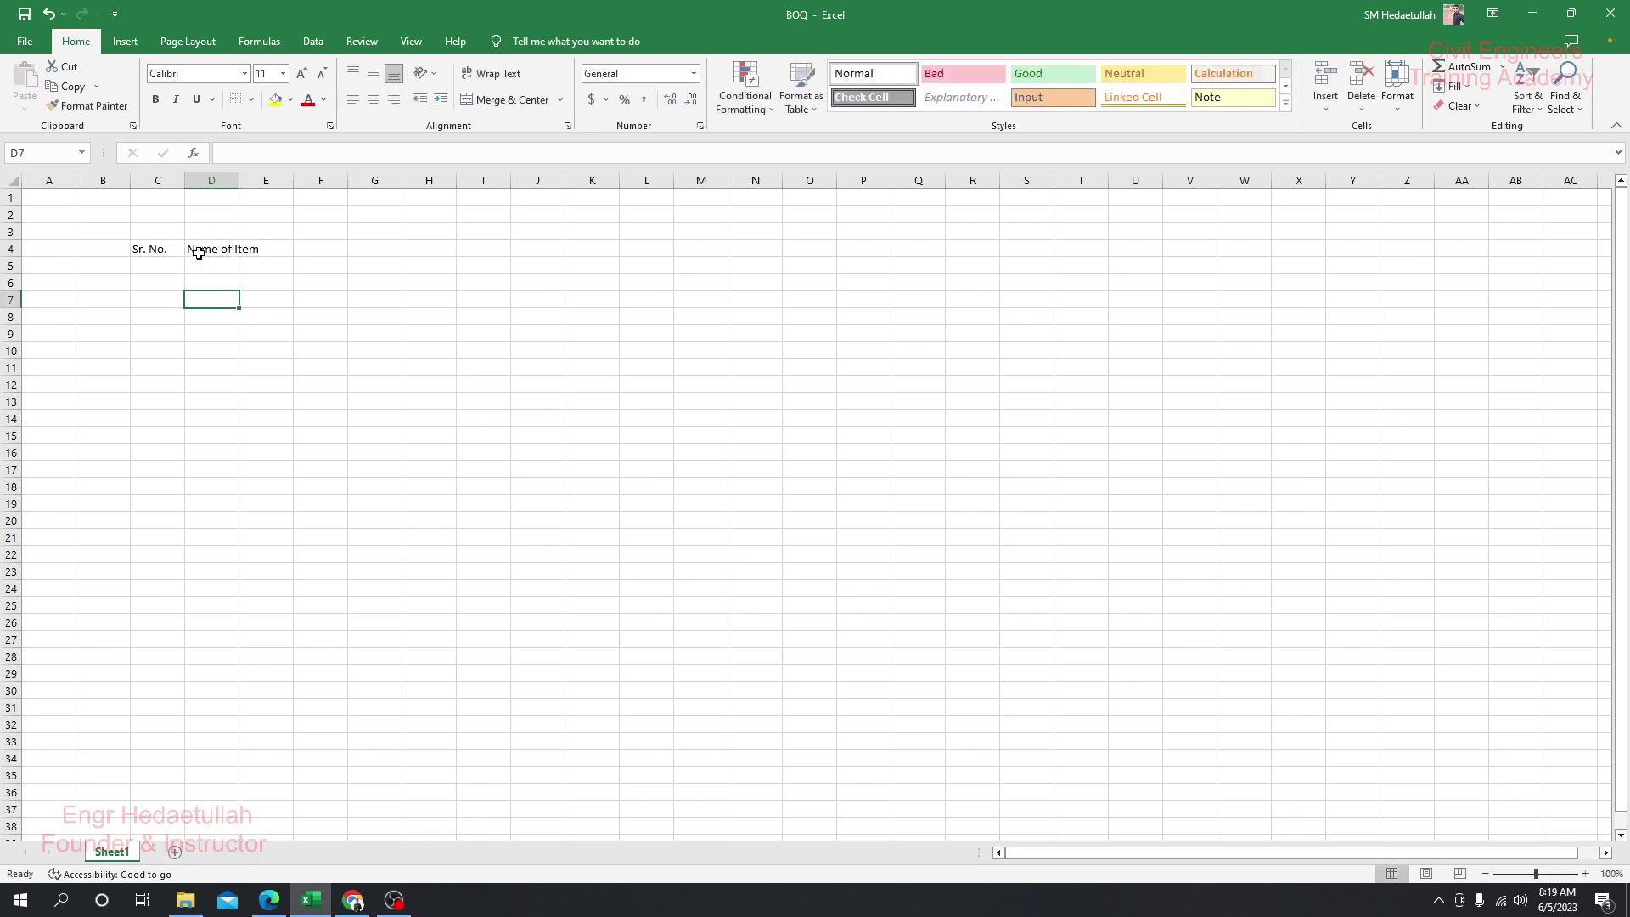
pyautogui.click(190, 248)
pyautogui.click(199, 276)
pyautogui.click(160, 250)
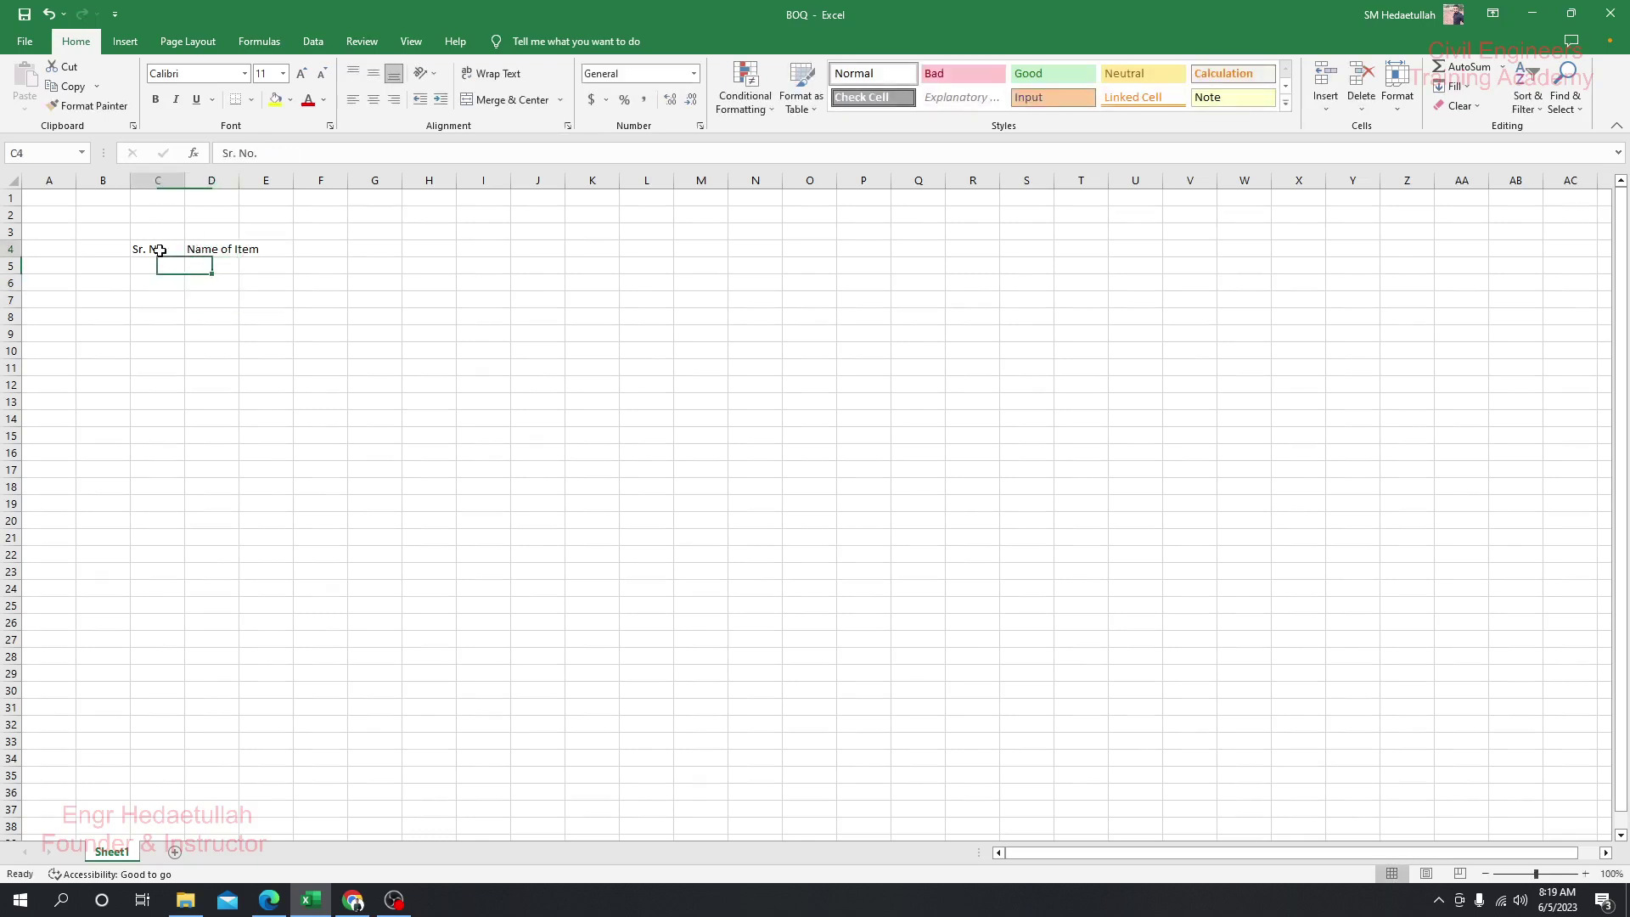
pyautogui.write('S')
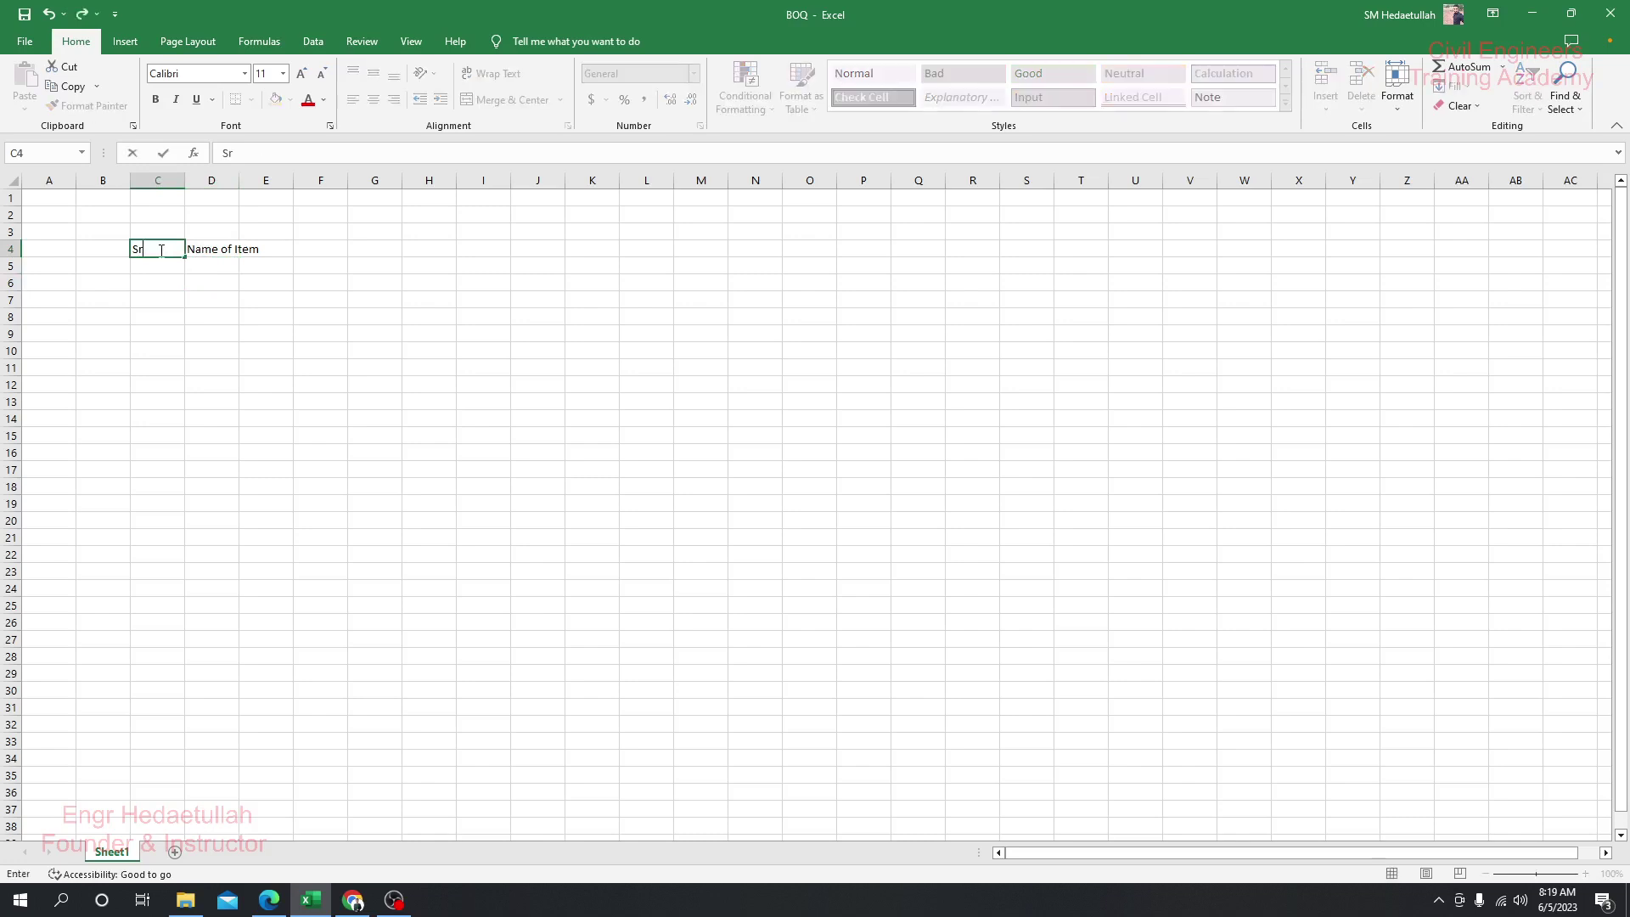
pyautogui.write('r')
pyautogui.press('BackSpace')
pyautogui.write('R. NO.')
pyautogui.click(209, 246)
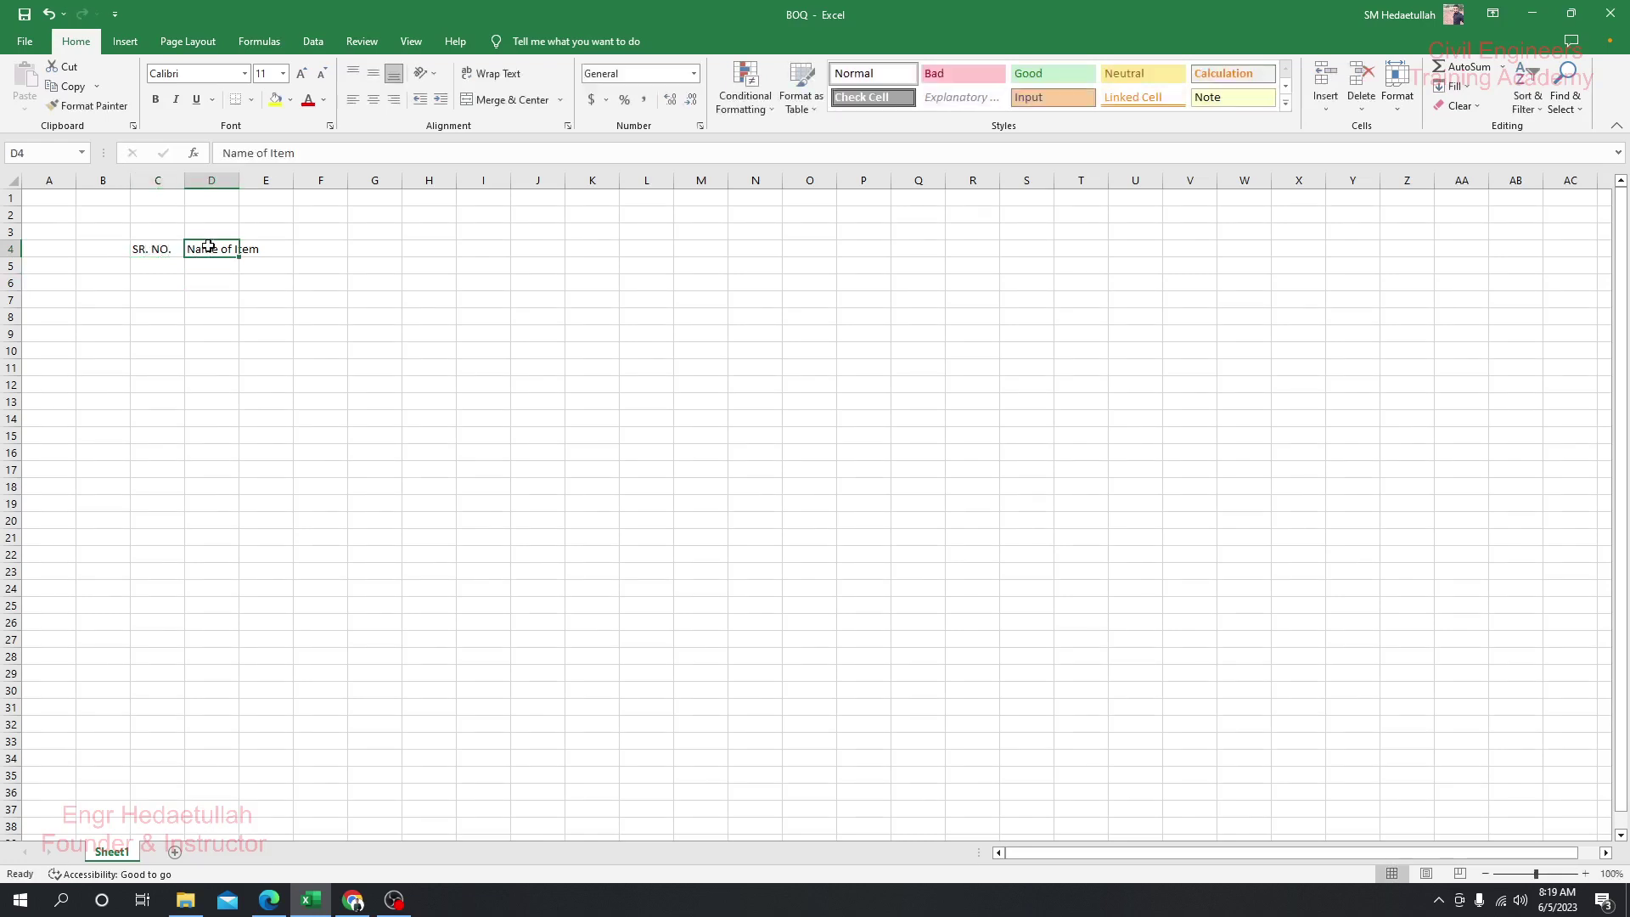
pyautogui.write('NAME OF ITEM')
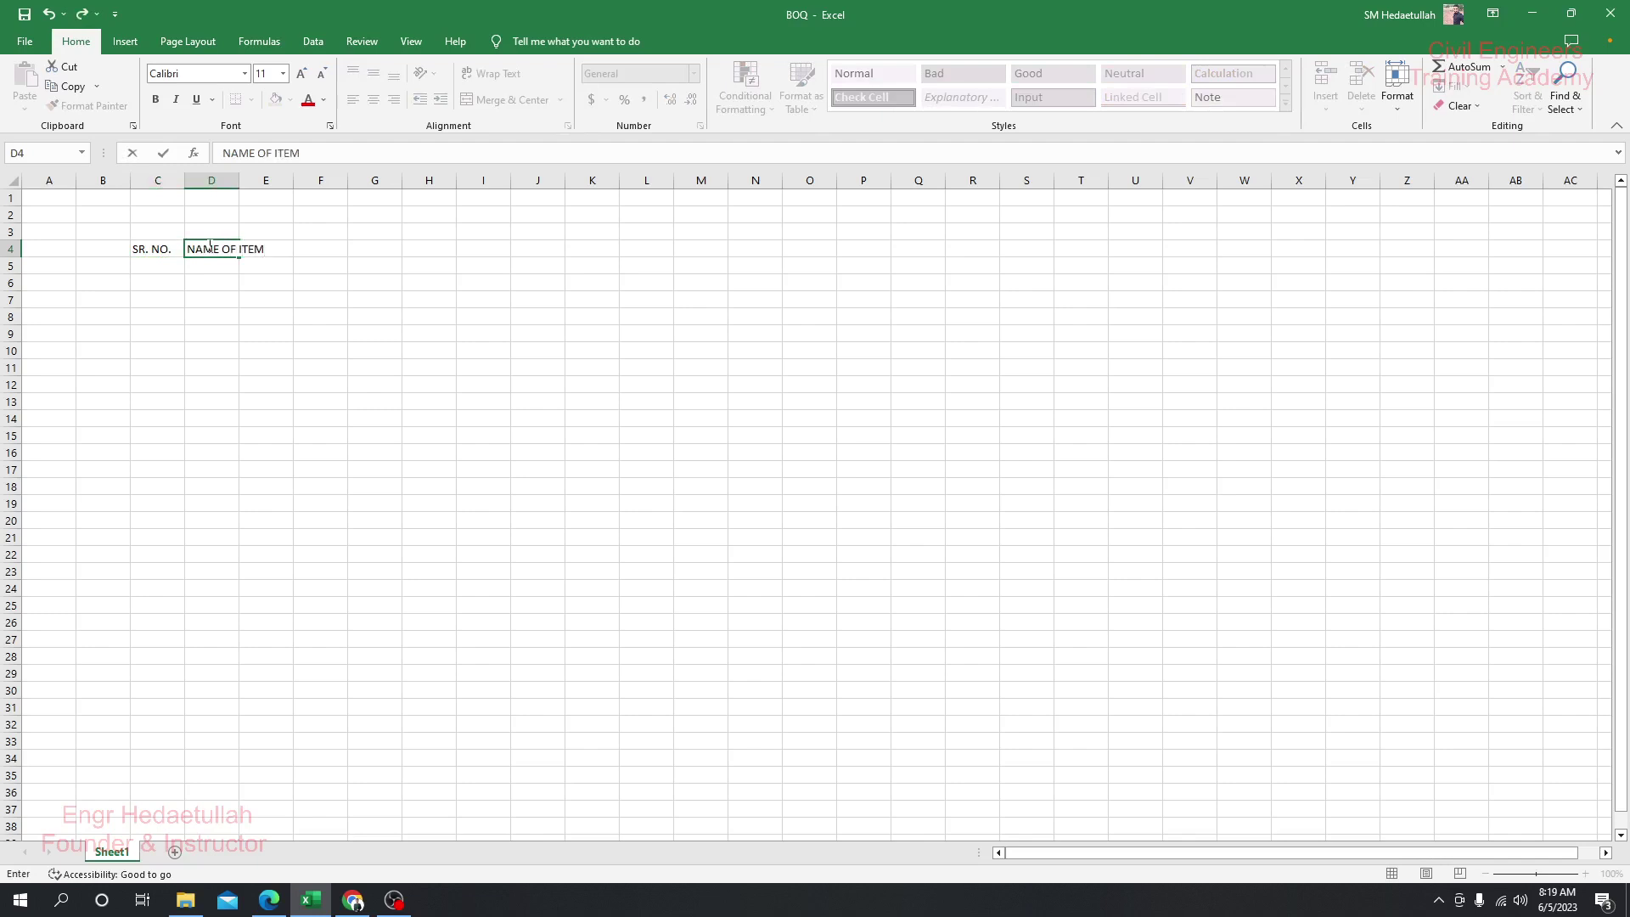
pyautogui.press('Tab')
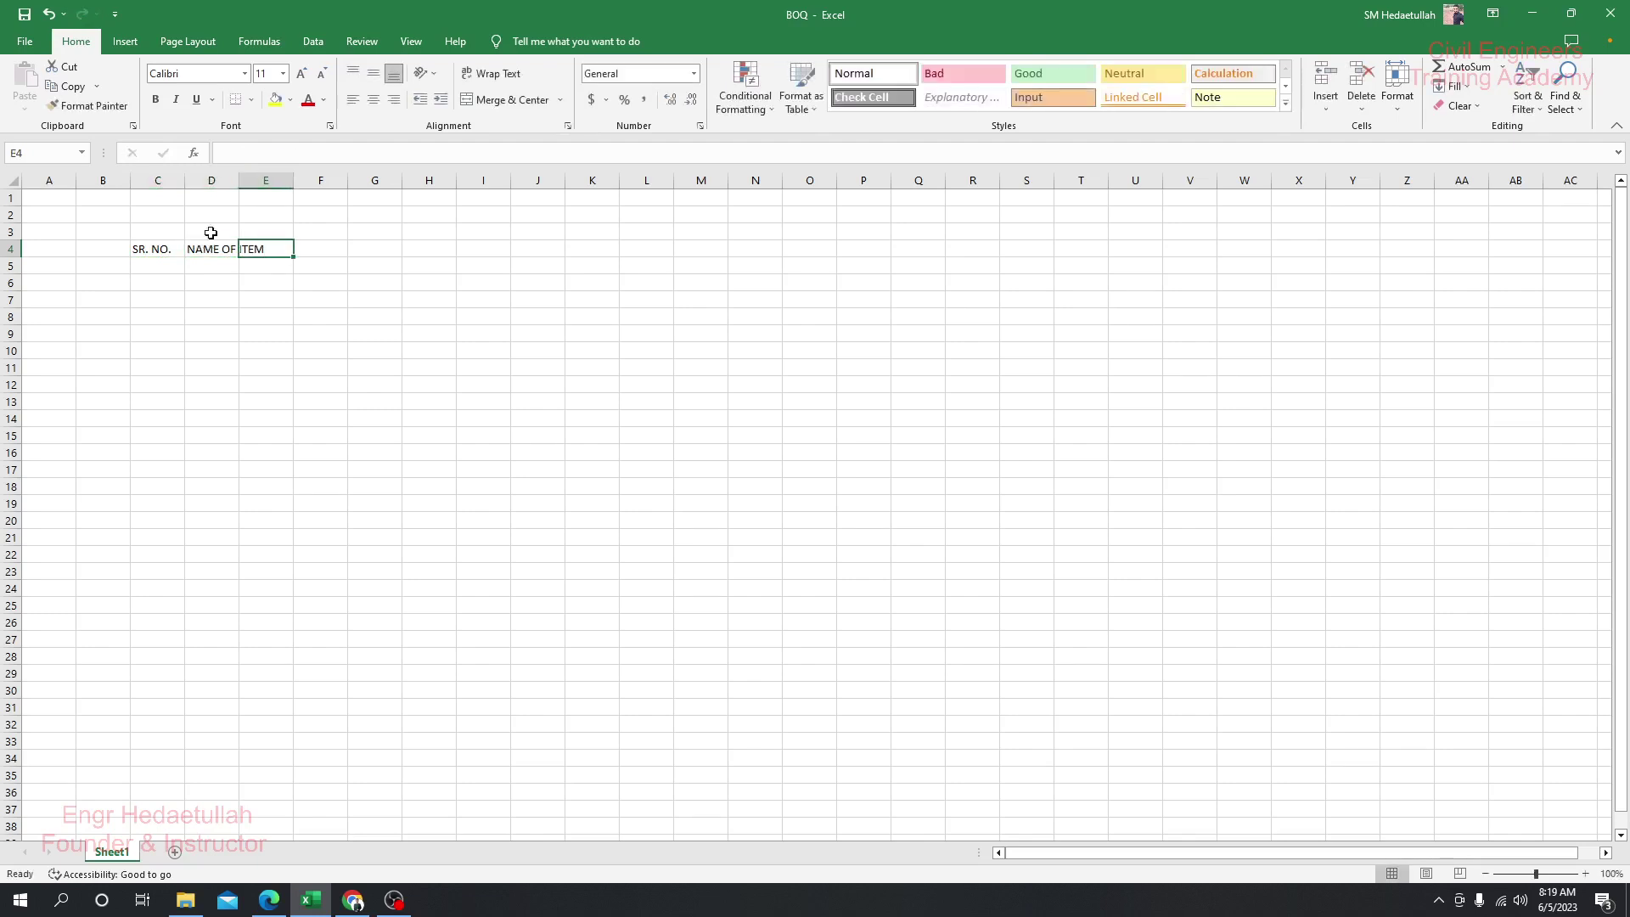
# - Auto-fit column D and enter the QUANTITY heading in E4
pyautogui.click(226, 199)
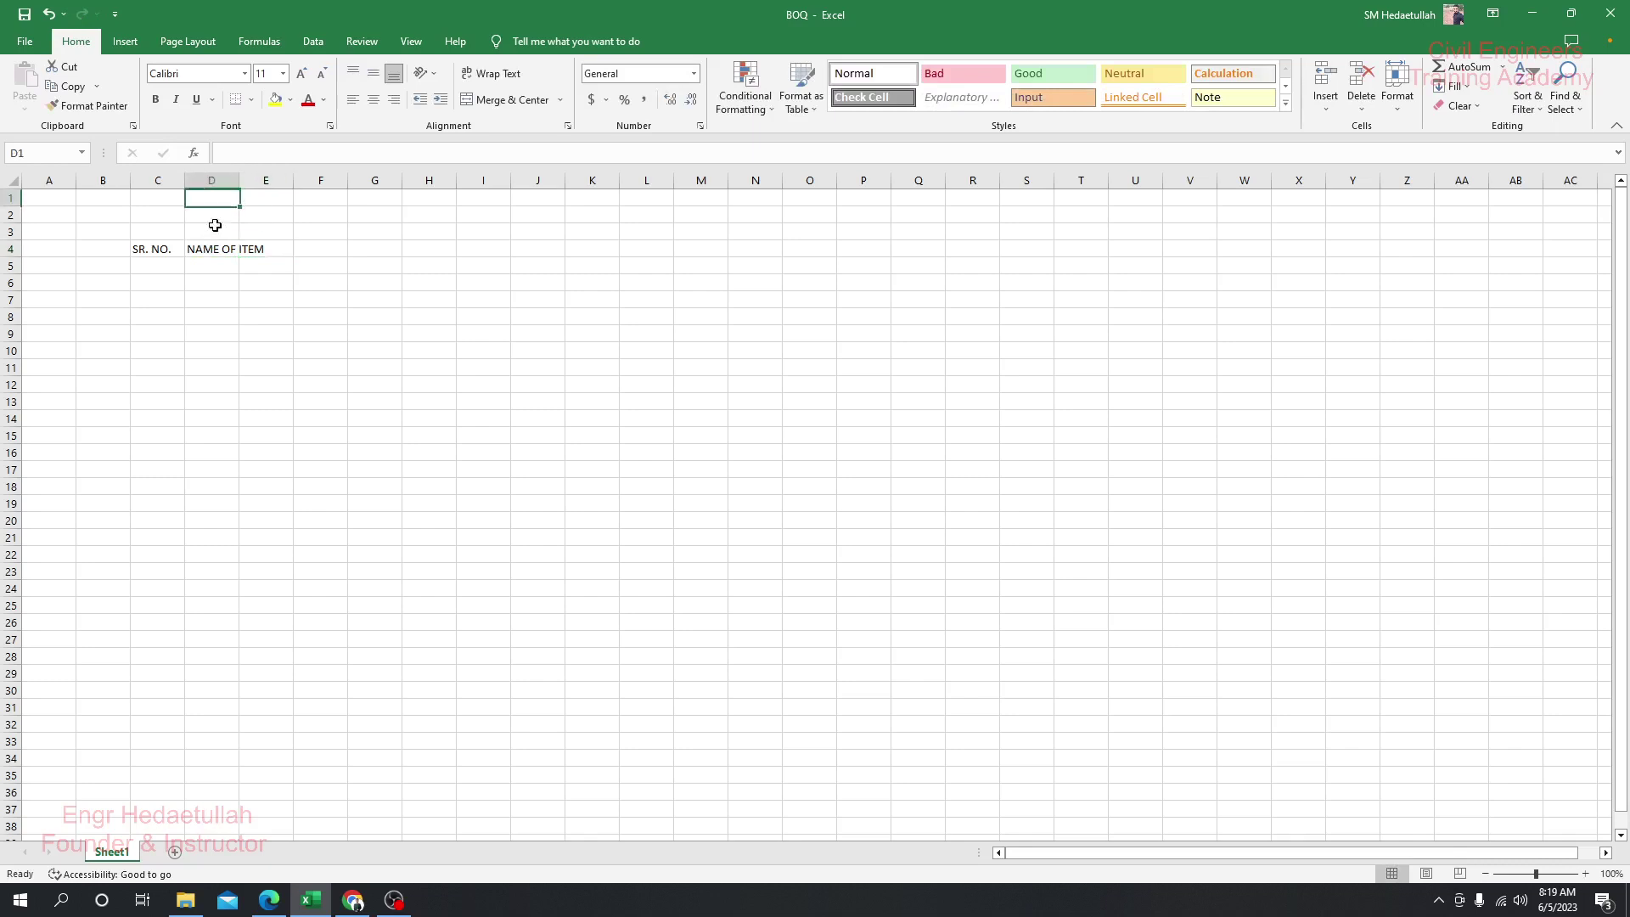
pyautogui.doubleClick(240, 179)
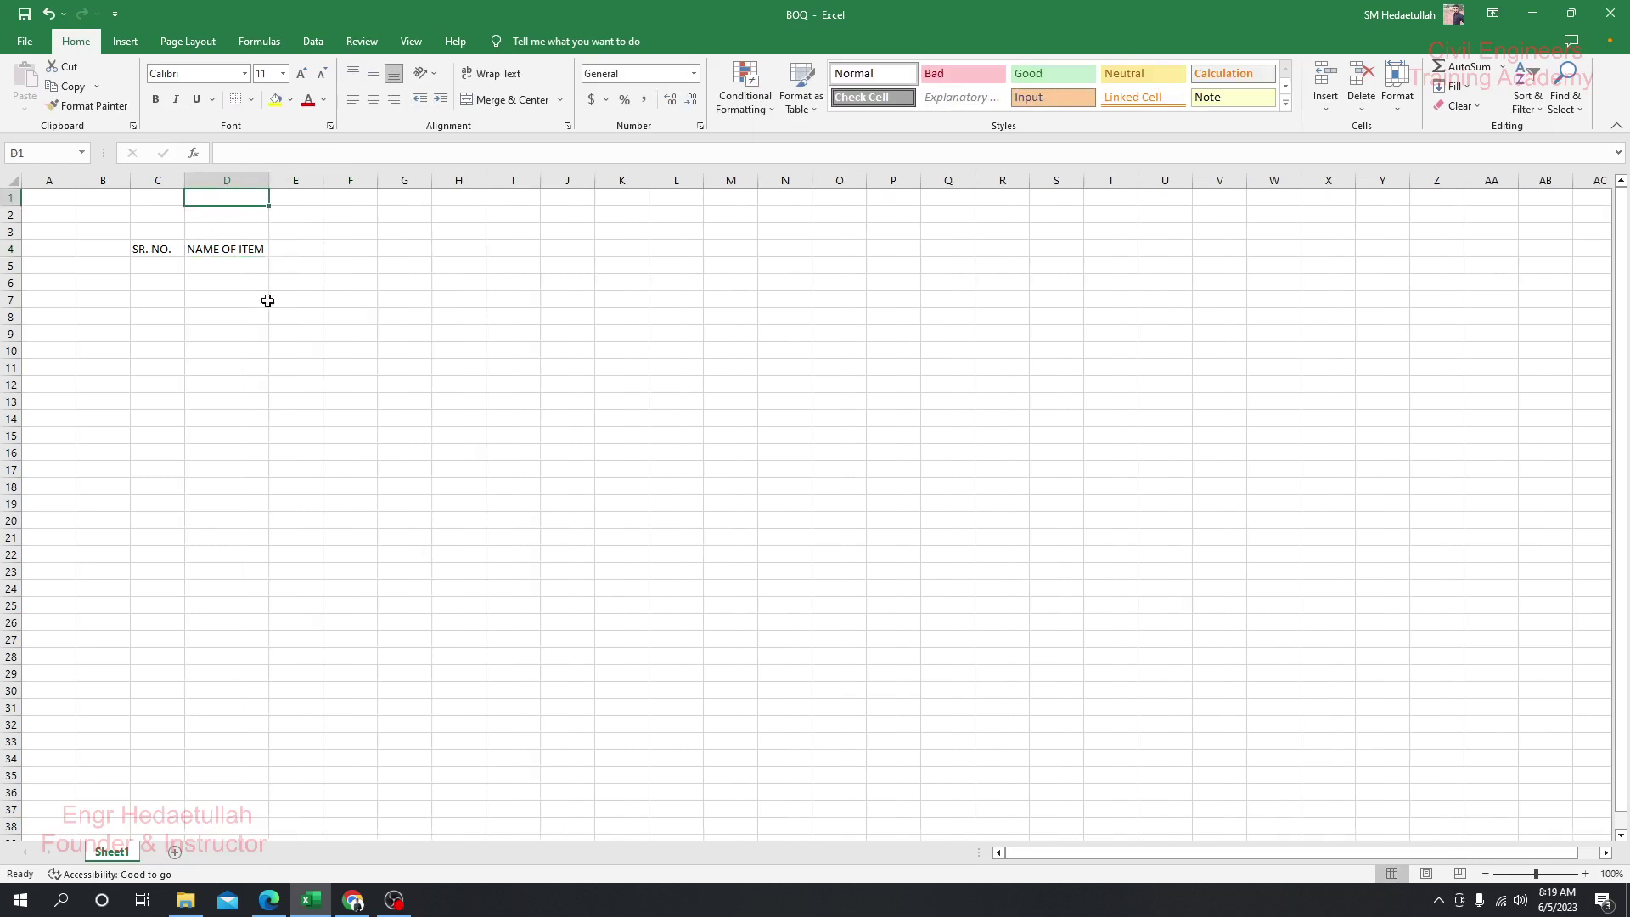
pyautogui.click(288, 250)
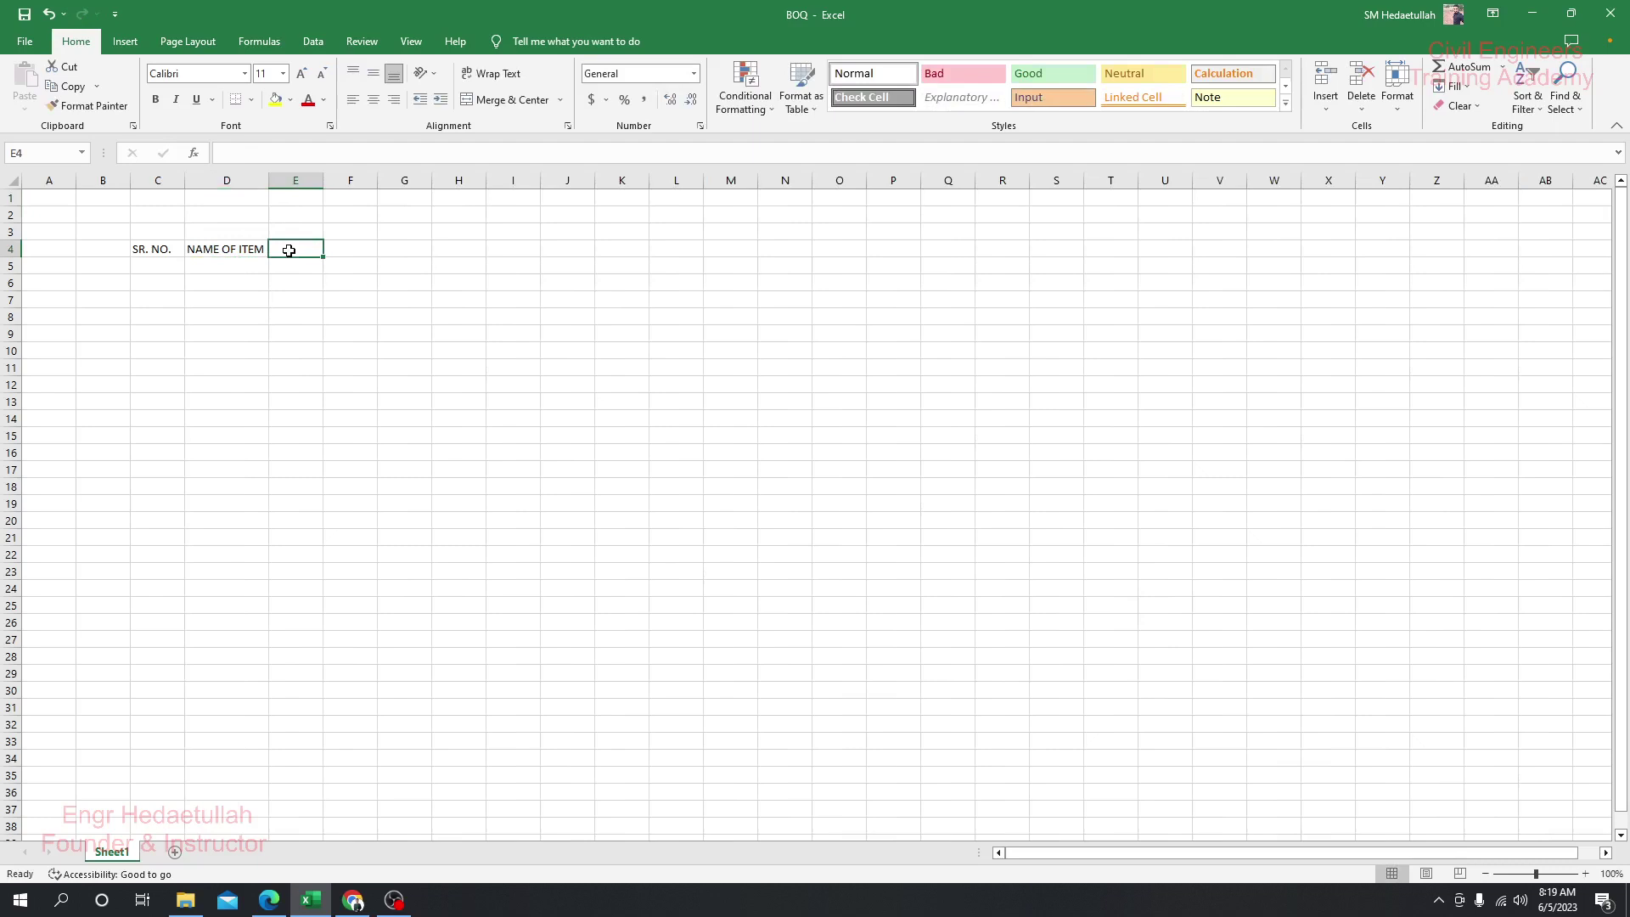
pyautogui.write('QUANTIT')
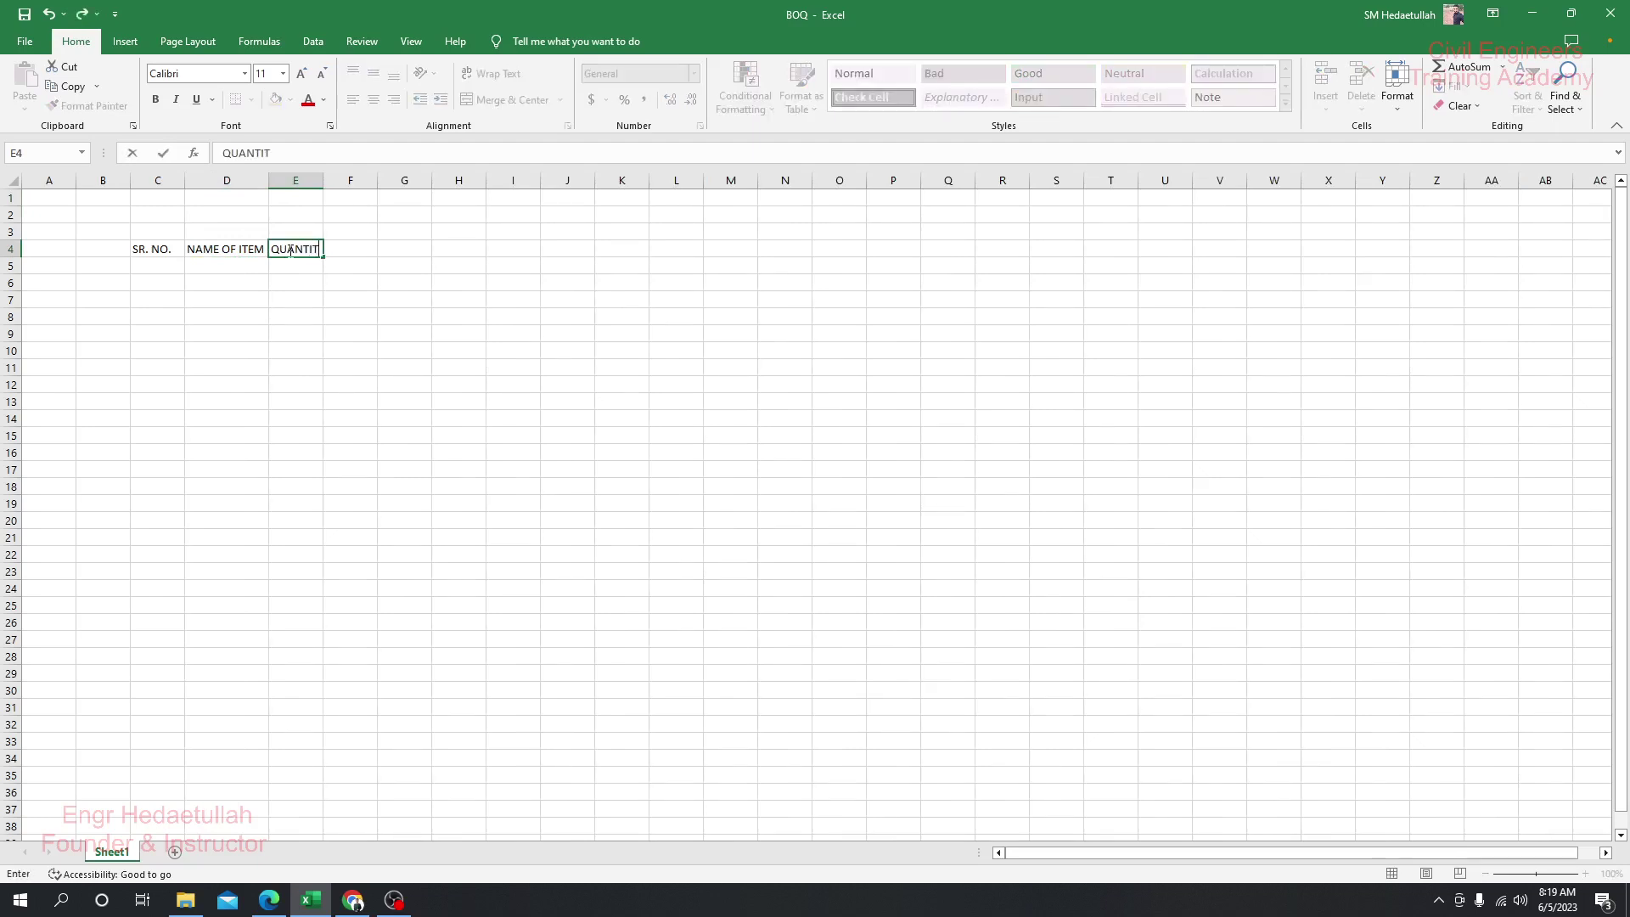
pyautogui.write('Y')
pyautogui.press('Tab')
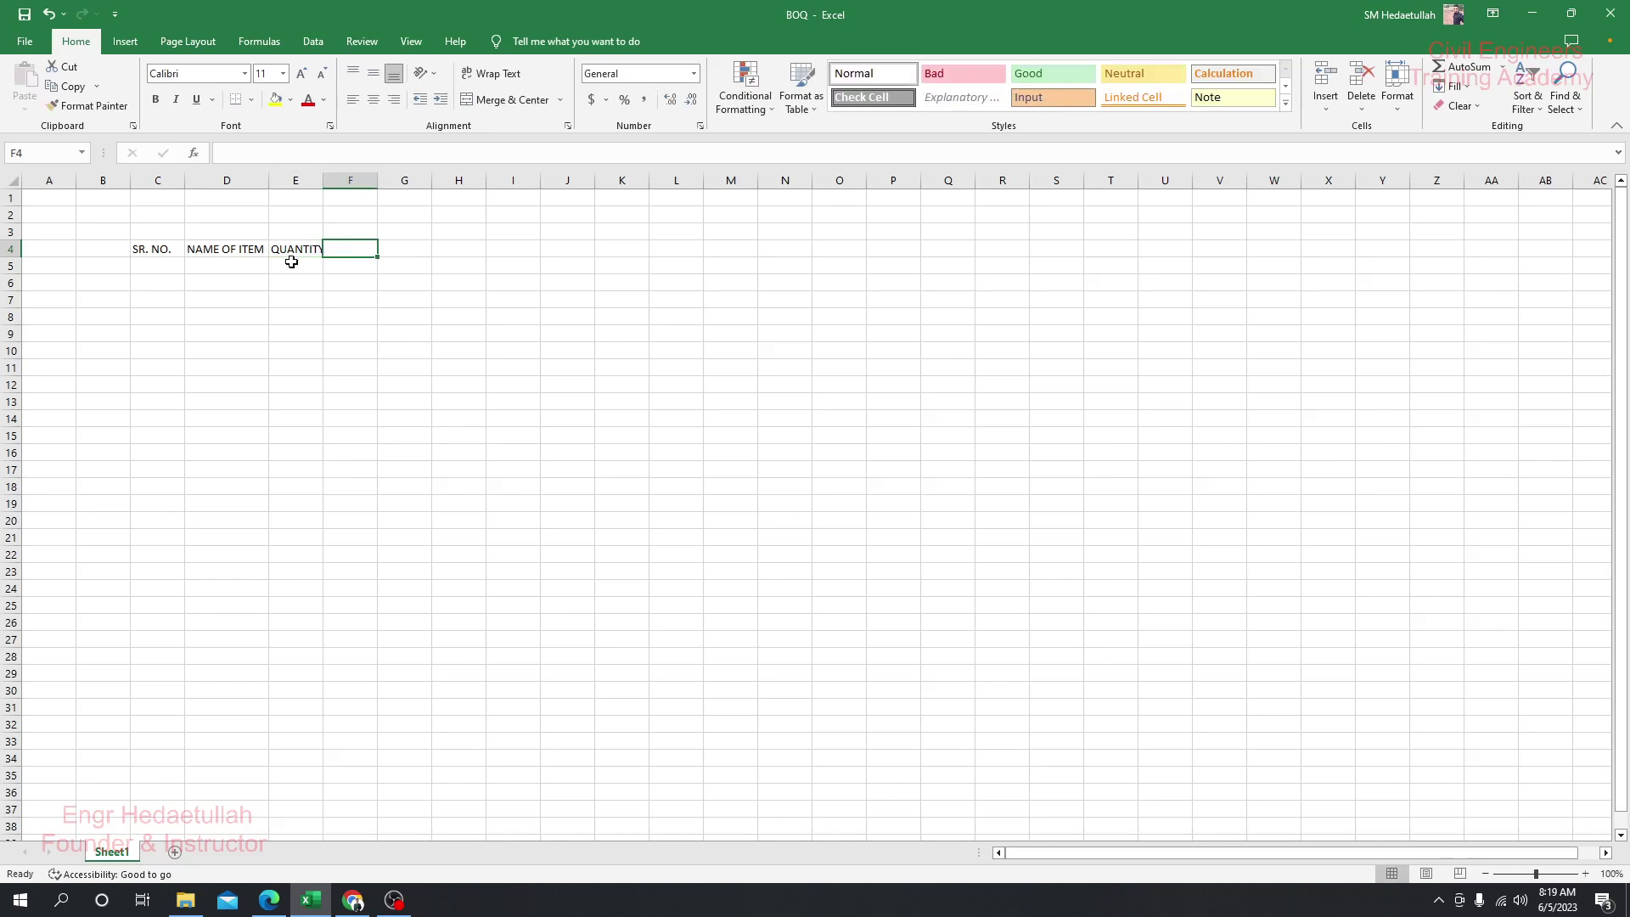
pyautogui.click(291, 262)
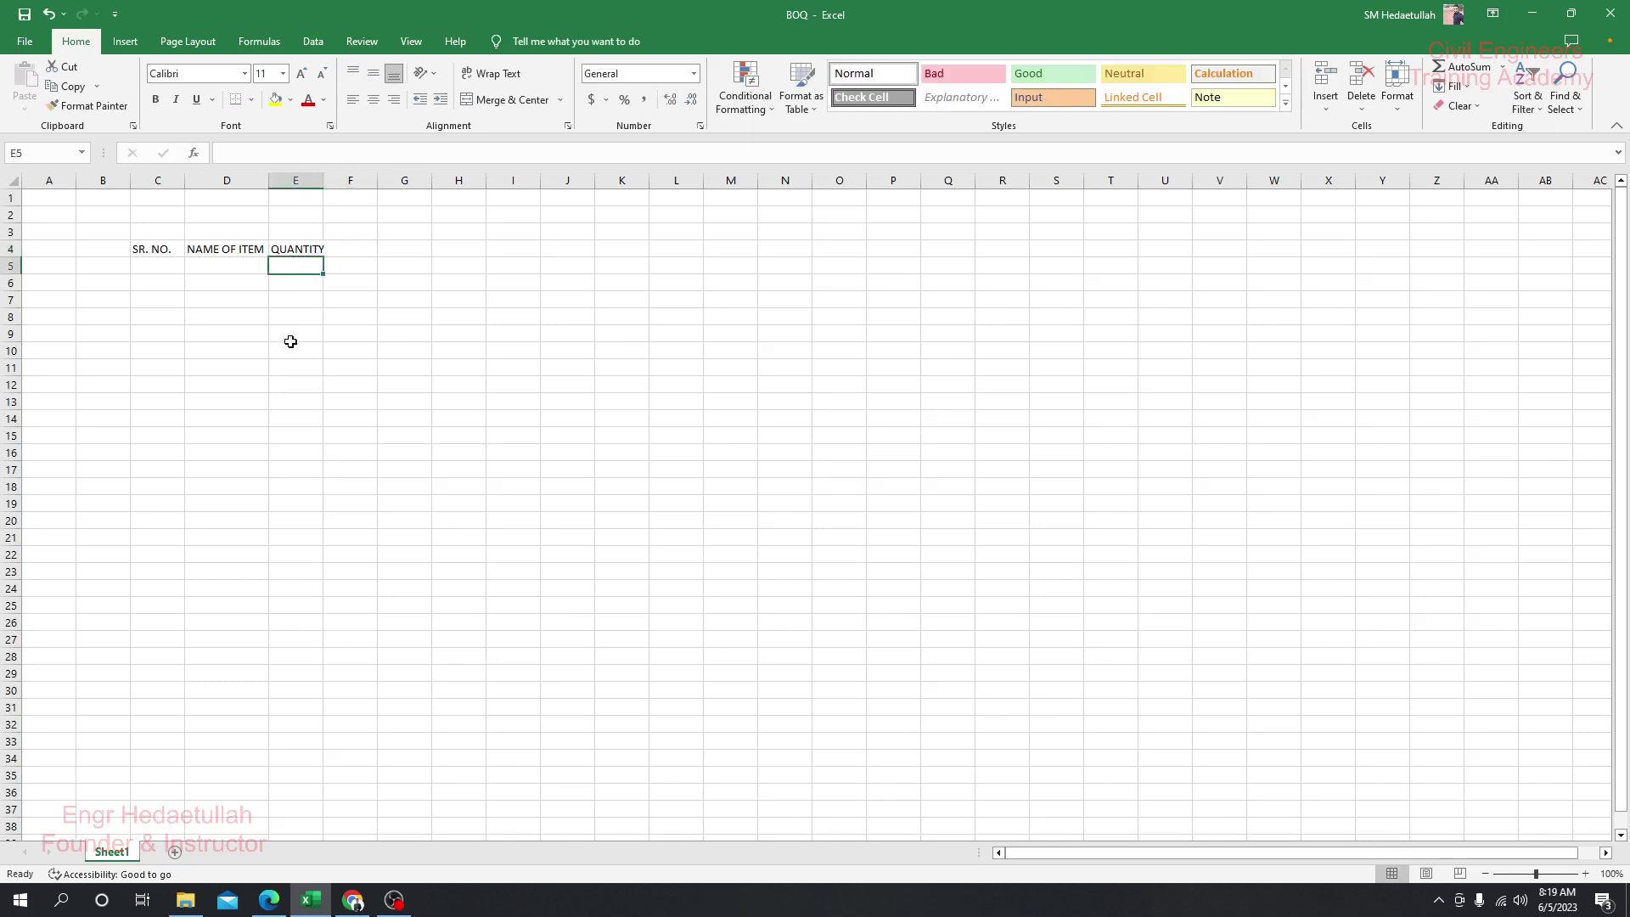
# - Enter the UNIT heading in F4 and auto-fit columns E and F
pyautogui.click(355, 246)
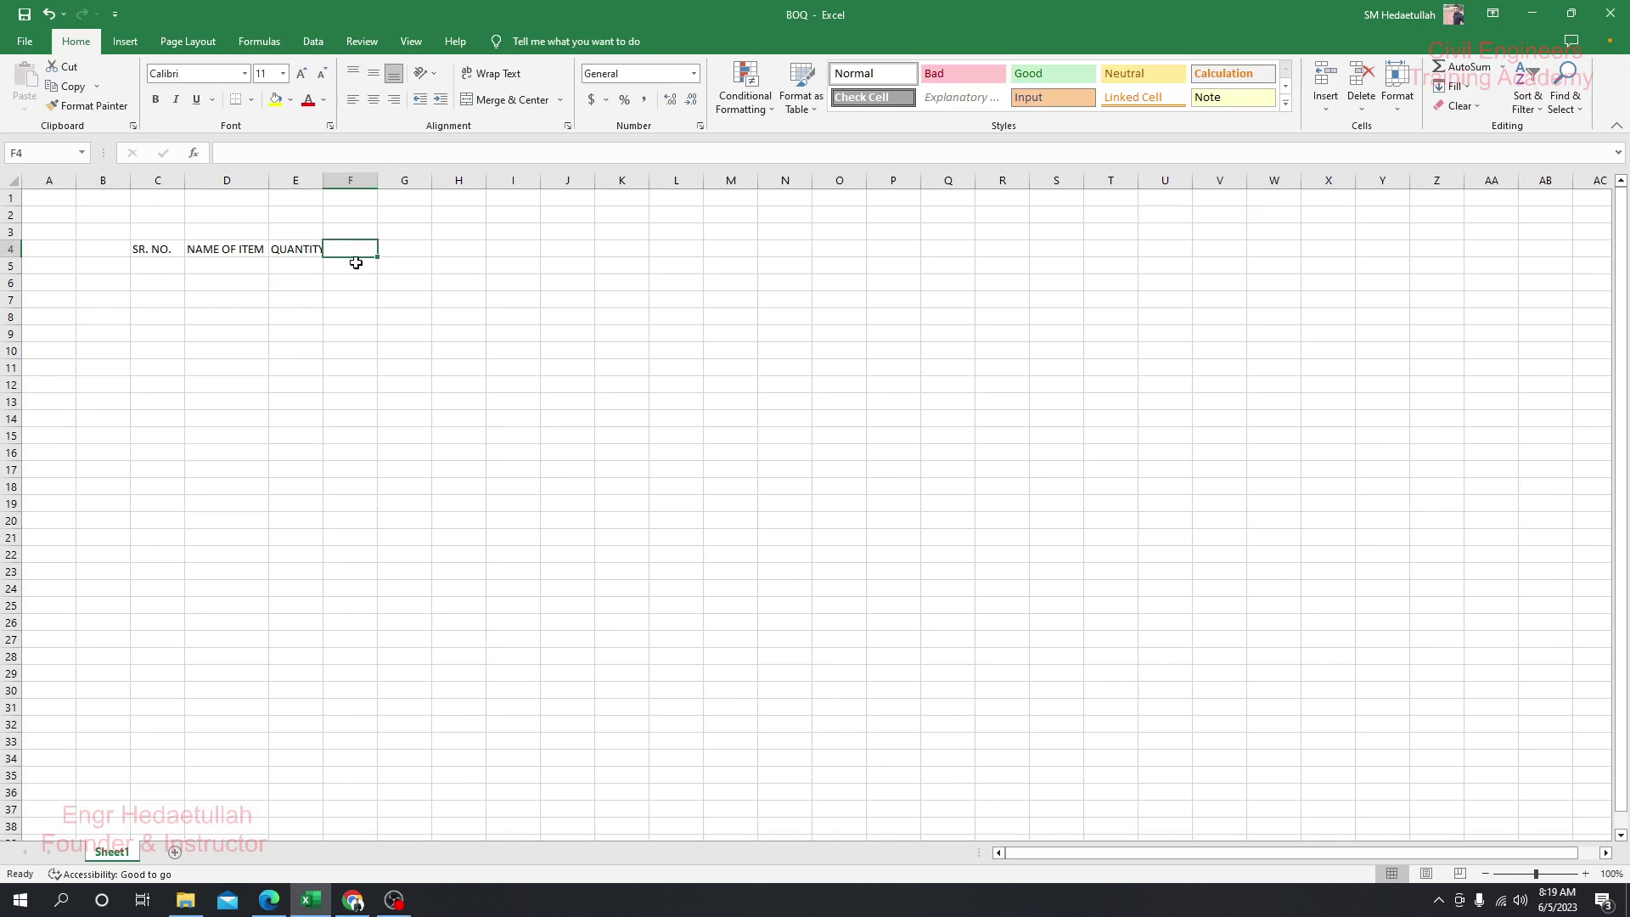
pyautogui.click(355, 263)
pyautogui.click(355, 232)
pyautogui.click(355, 245)
pyautogui.click(355, 281)
pyautogui.click(357, 251)
pyautogui.write('uNIT')
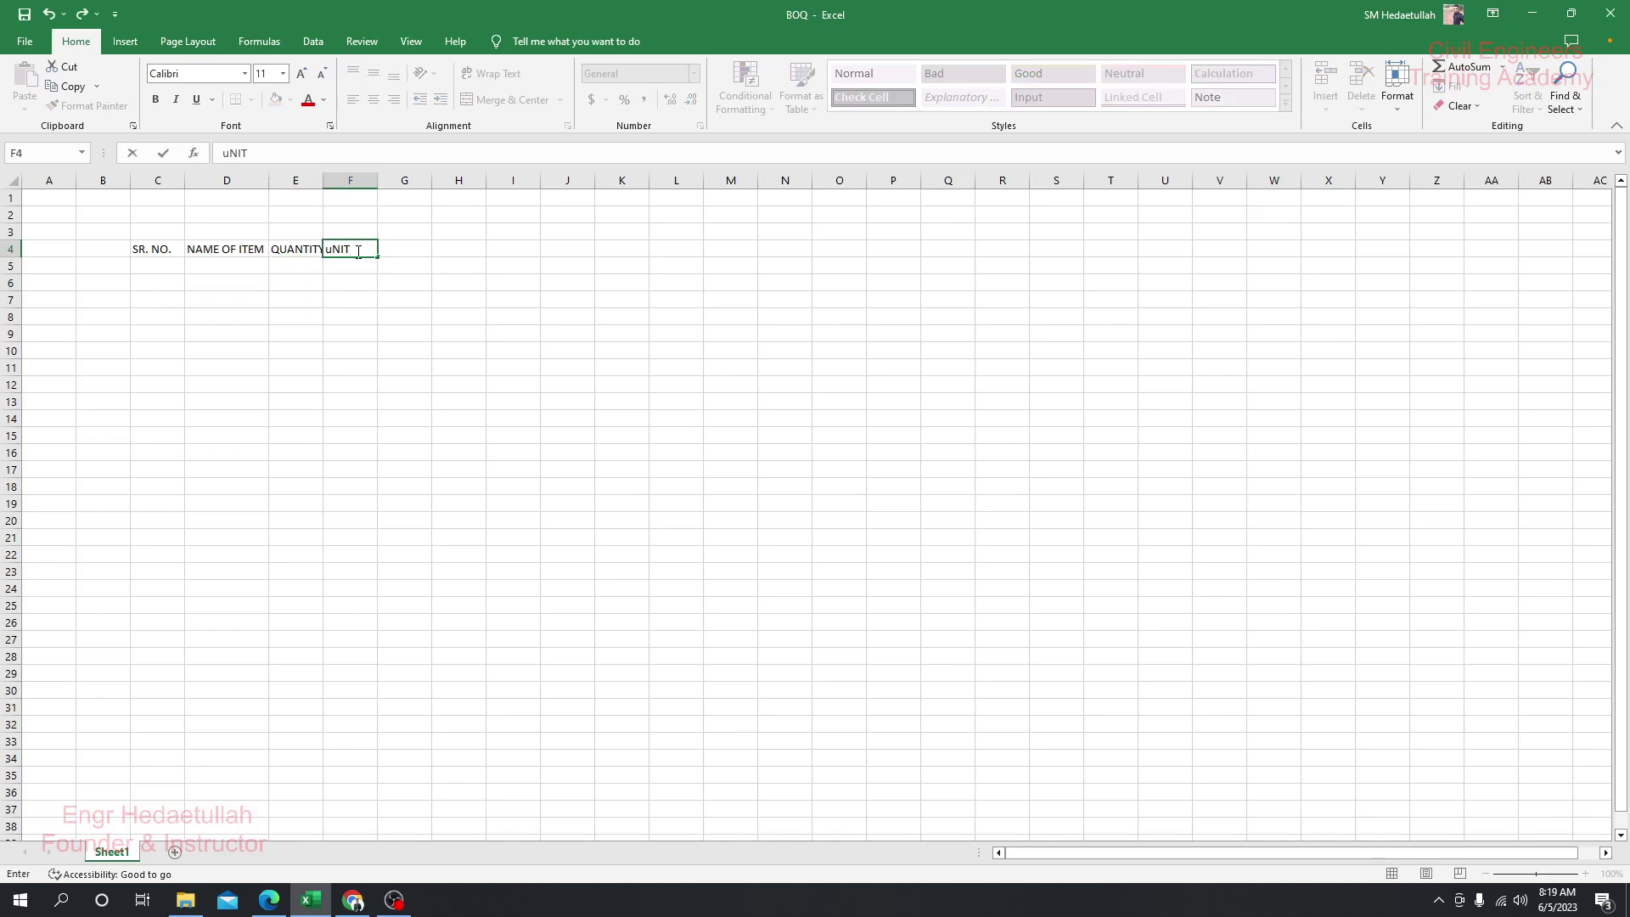
pyautogui.press('BackSpace')
pyautogui.press('BackSpace')
pyautogui.press('BackSpace')
pyautogui.press('BackSpace')
pyautogui.write('unIT')
pyautogui.press('BackSpace')
pyautogui.press('BackSpace')
pyautogui.write('UNIT')
pyautogui.press('Tab')
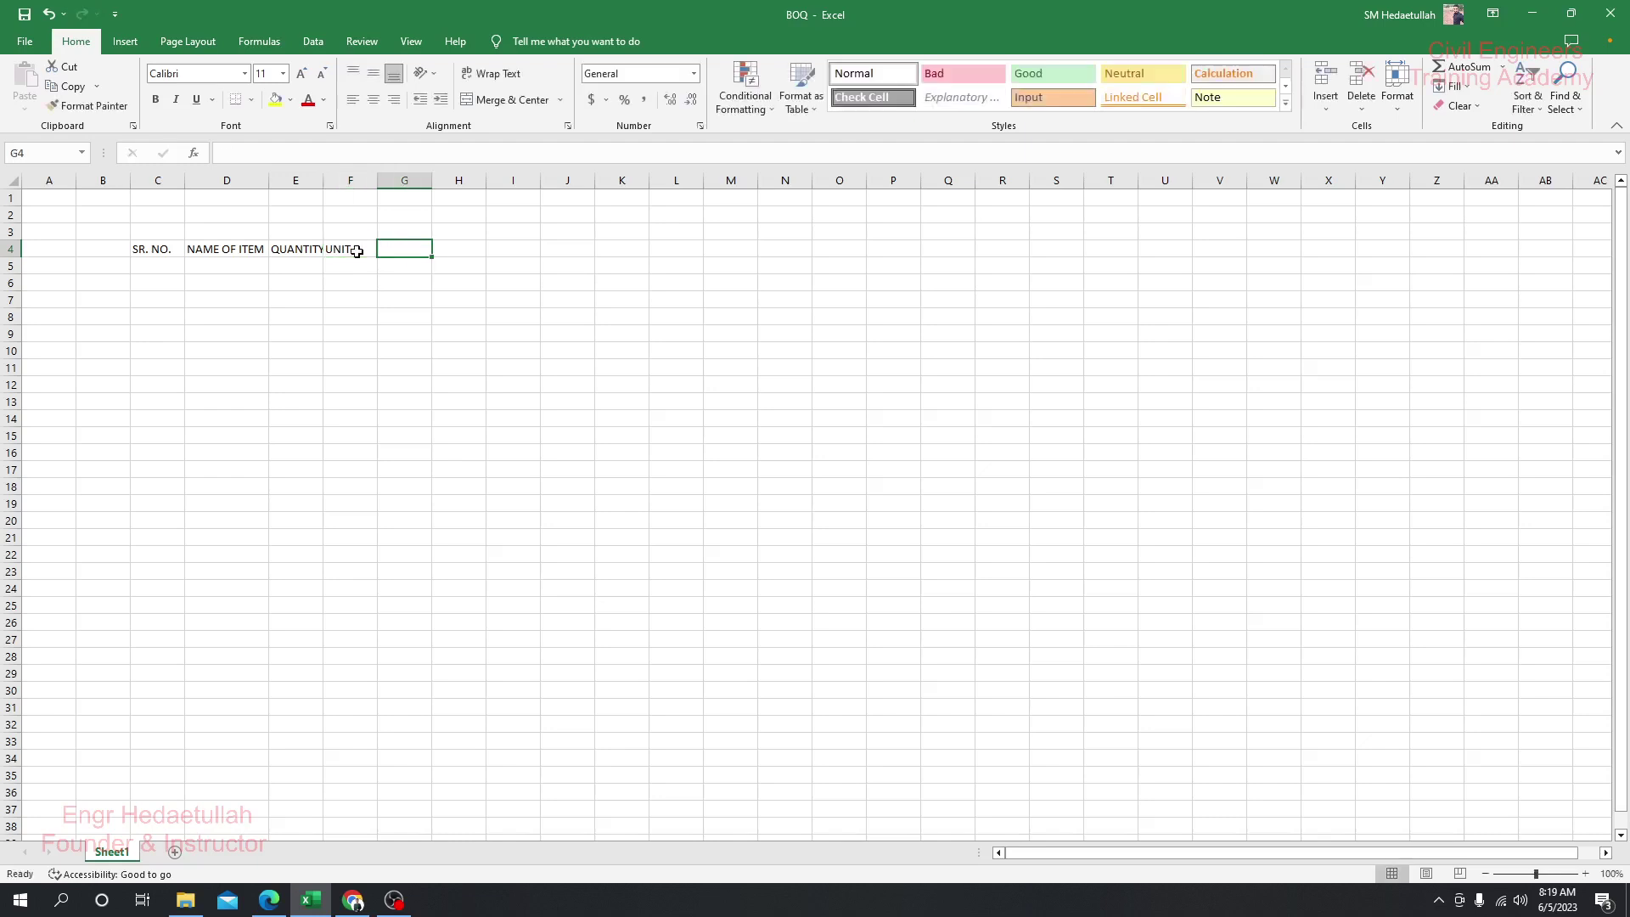
pyautogui.doubleClick(323, 181)
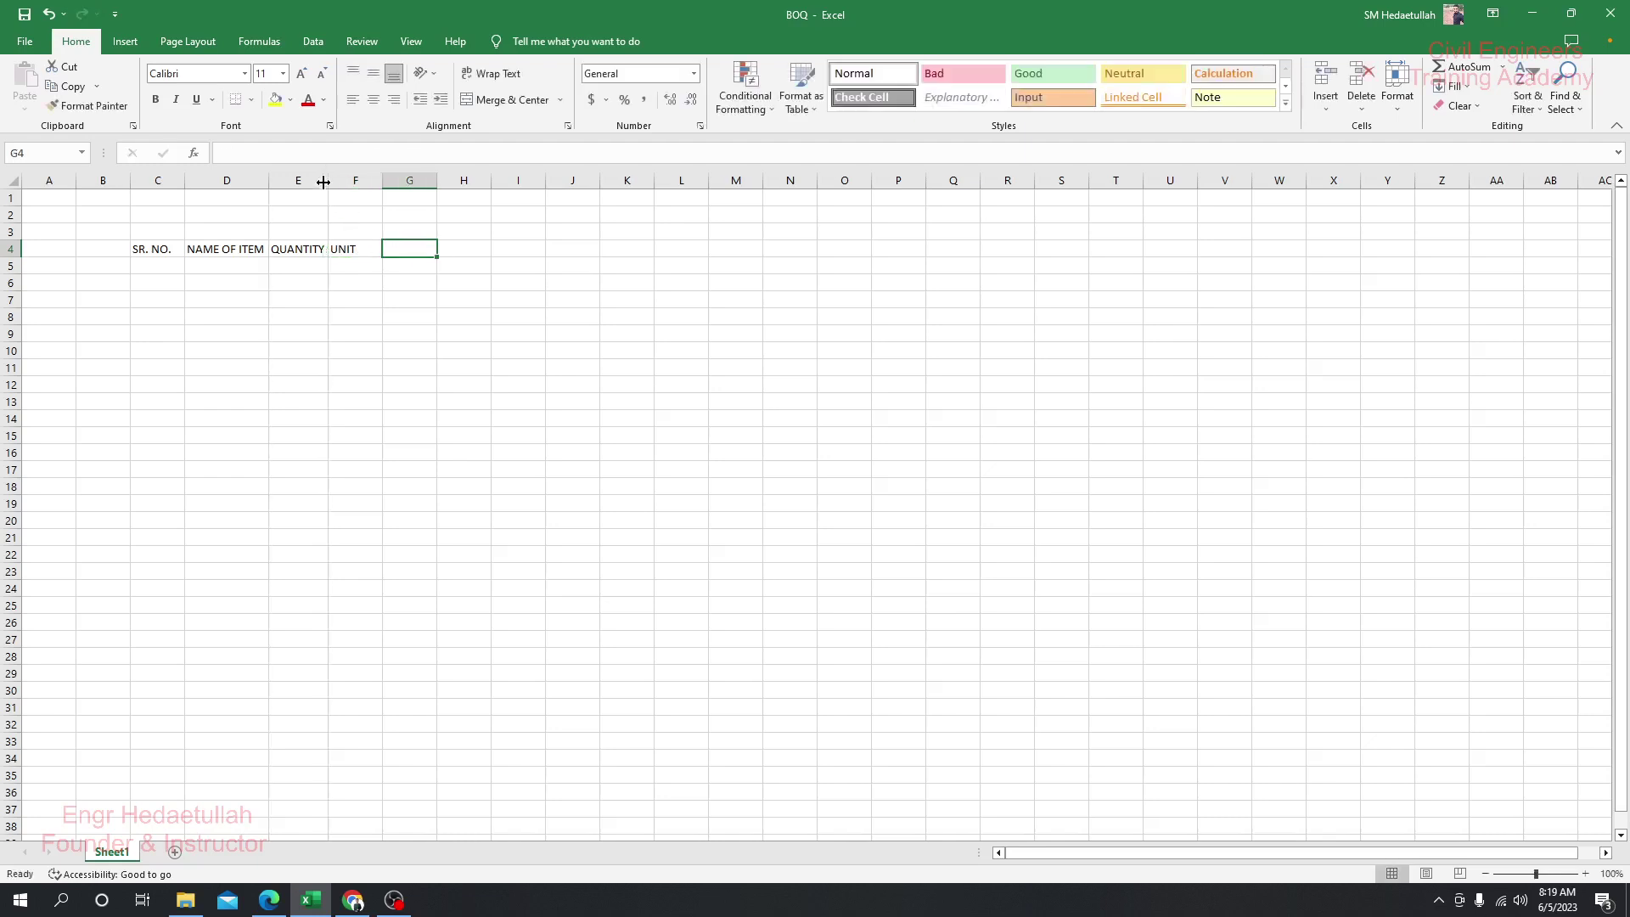
pyautogui.doubleClick(382, 181)
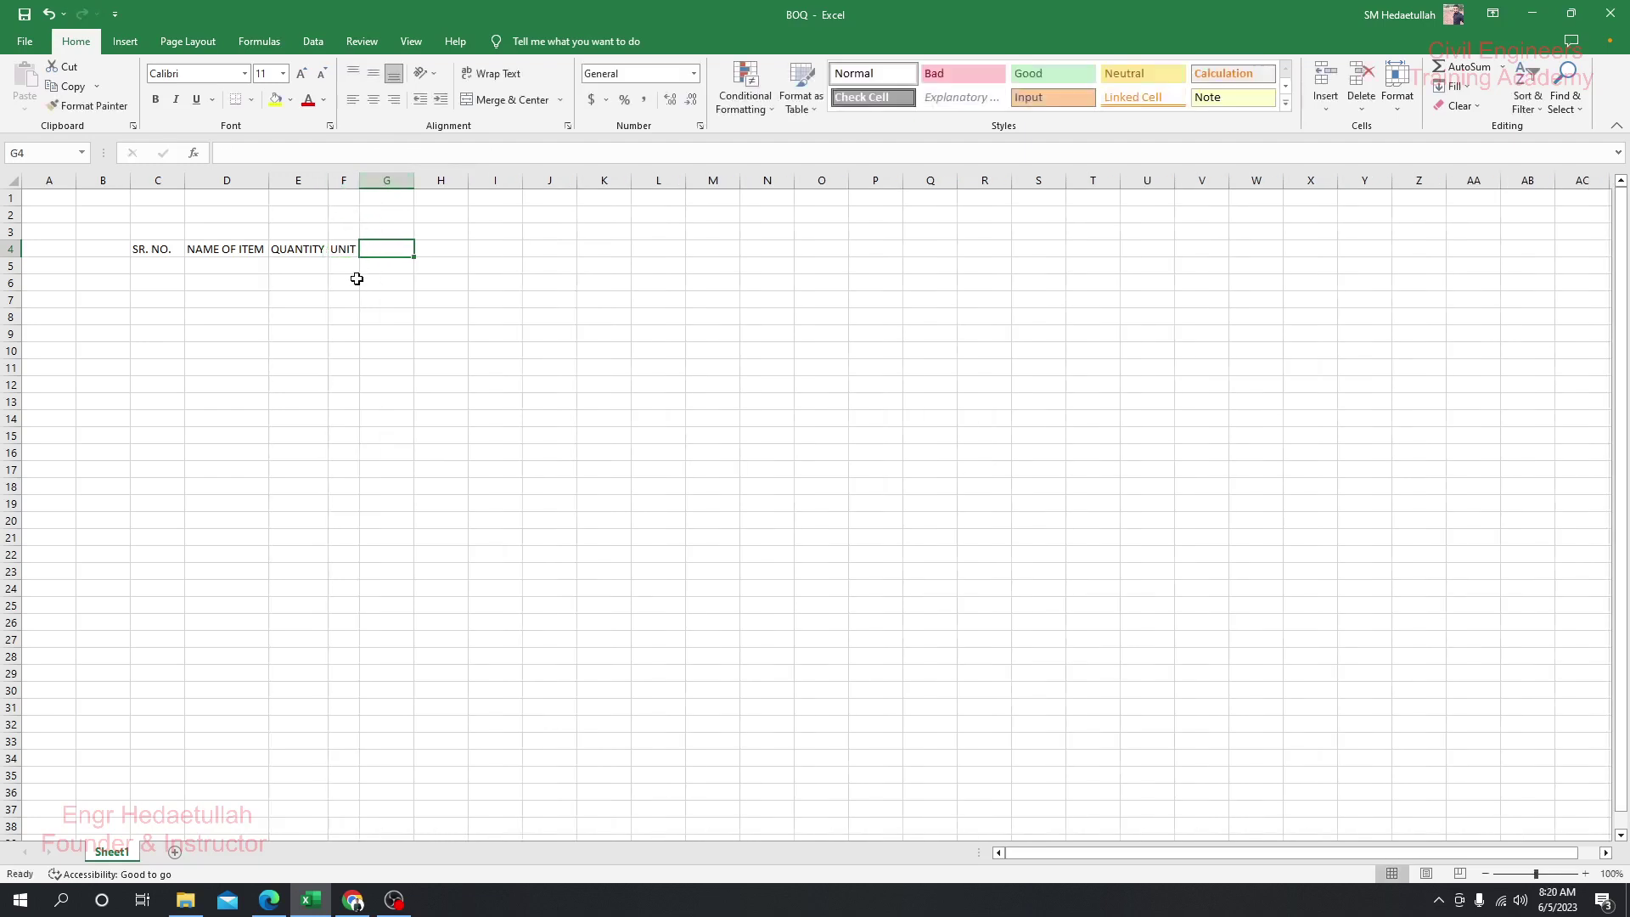
# - Enter the RATE heading in G4 and narrow column G to fit it
pyautogui.click(343, 249)
pyautogui.click(386, 251)
pyautogui.write('RATE')
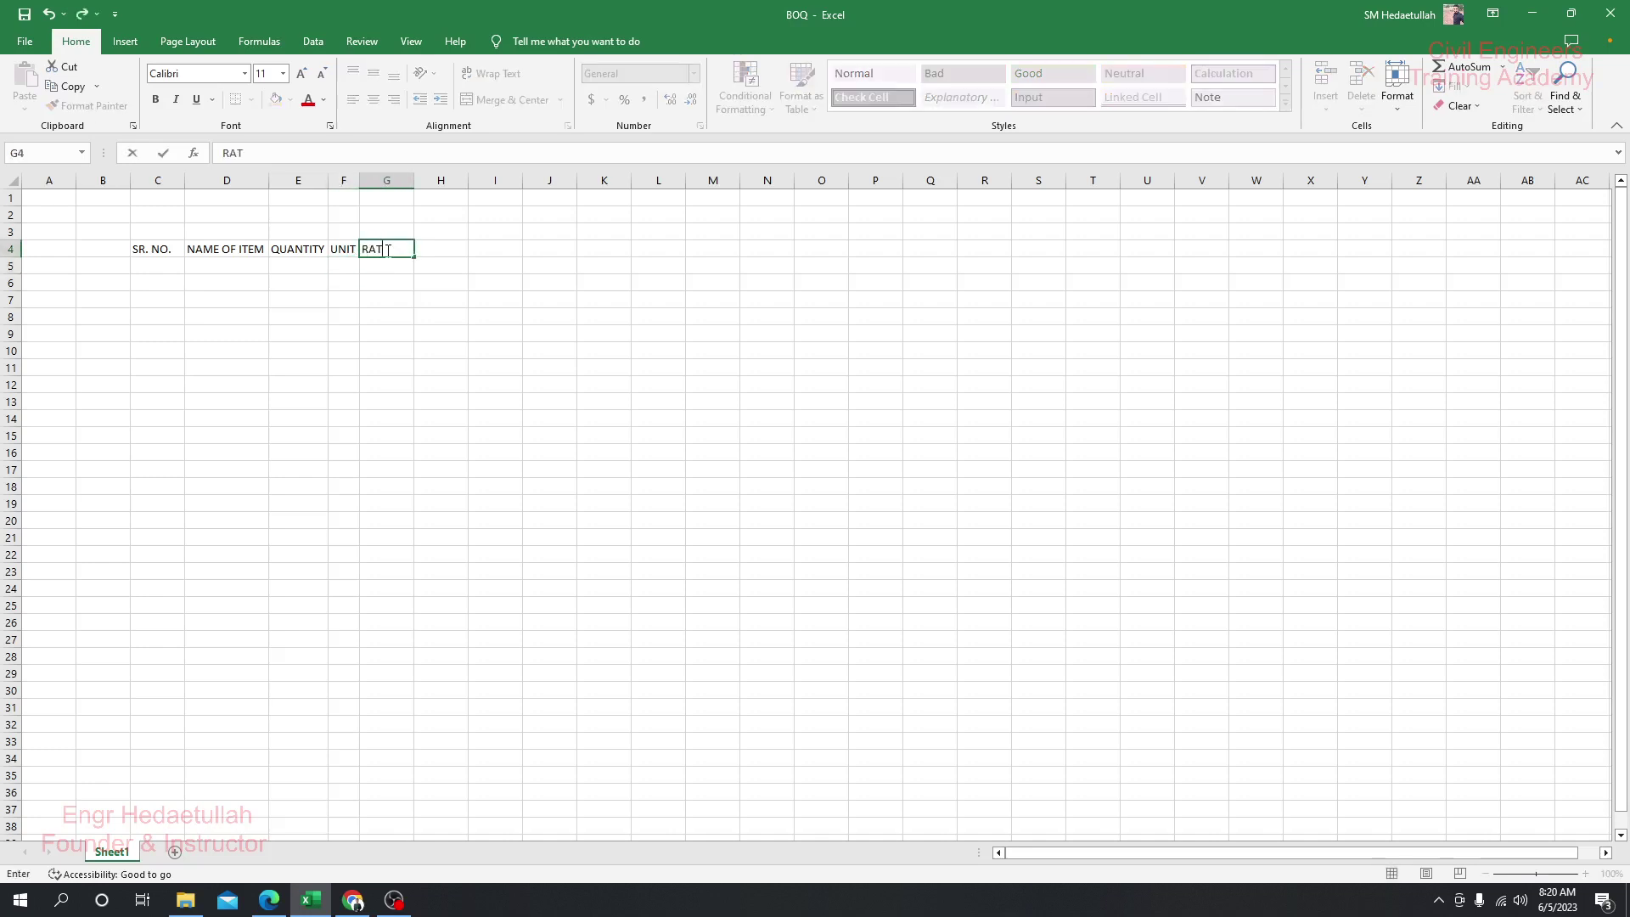
pyautogui.click(443, 248)
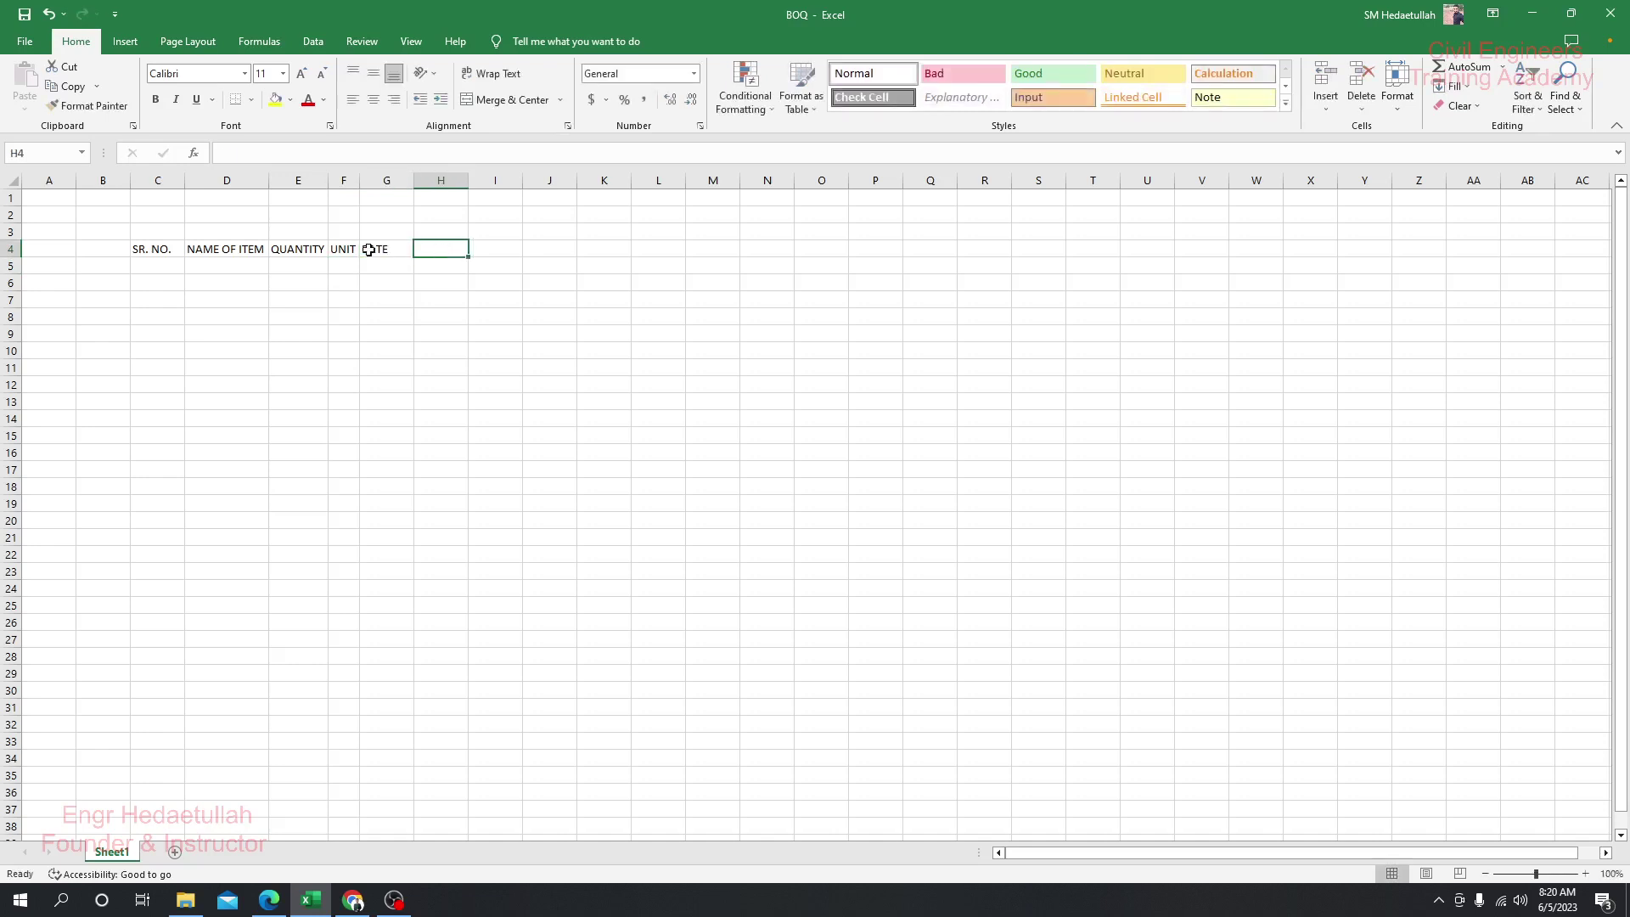
pyautogui.moveTo(411, 177); pyautogui.dragTo(392, 178)
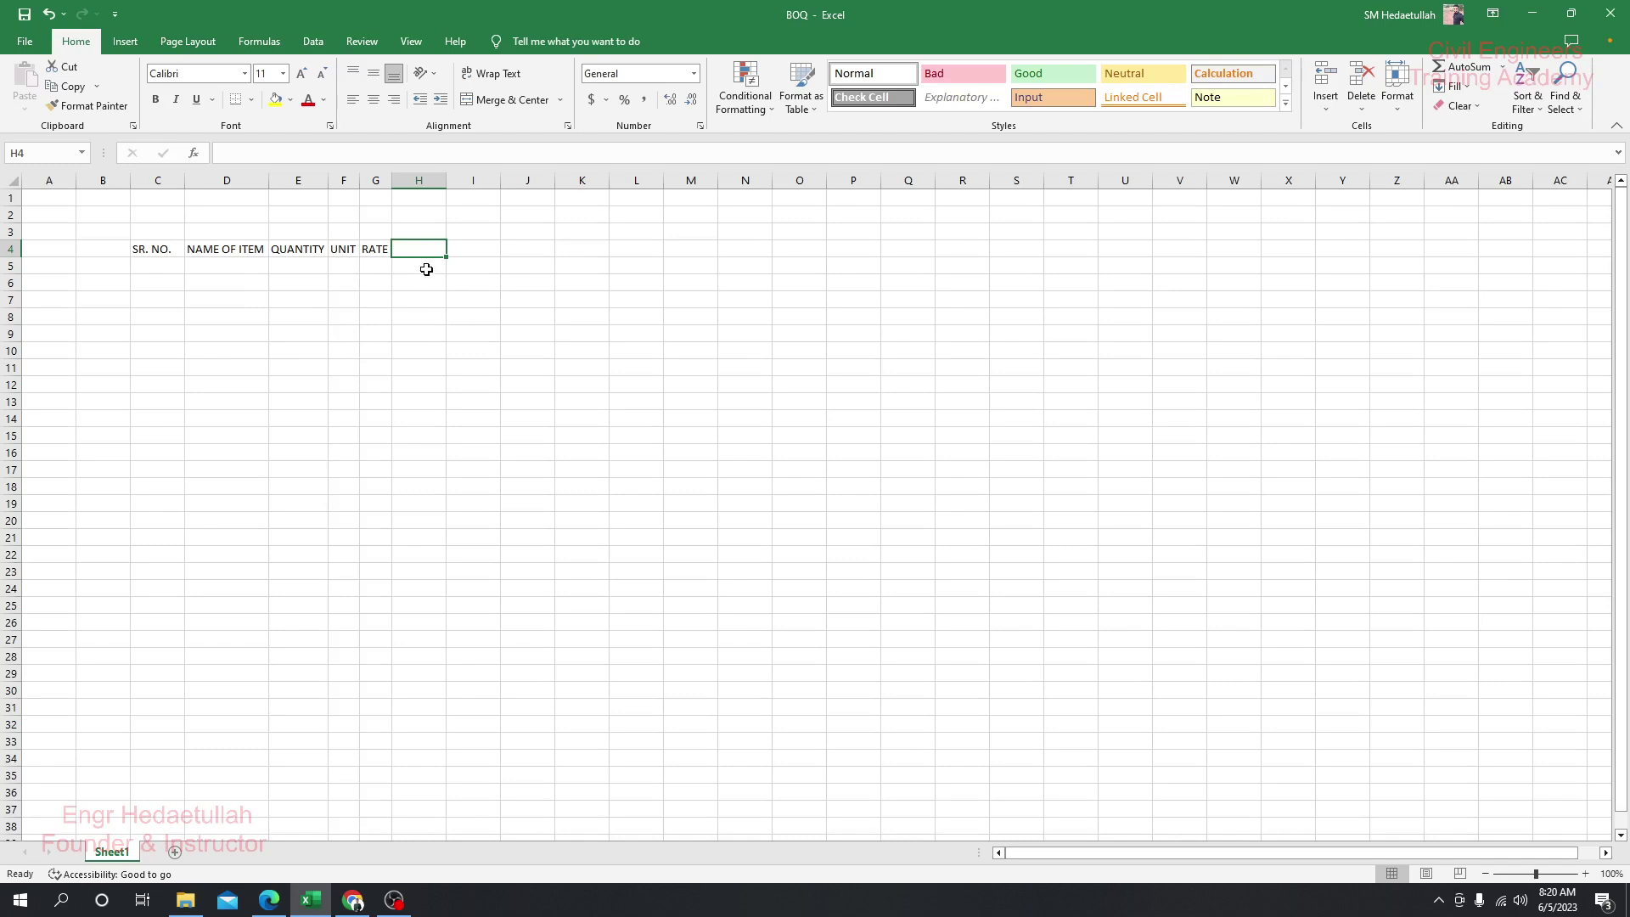
# - Enter the PER heading in H4
pyautogui.click(454, 248)
pyautogui.click(417, 247)
pyautogui.click(419, 265)
pyautogui.click(417, 248)
pyautogui.click(472, 249)
pyautogui.click(429, 244)
pyautogui.write('PER')
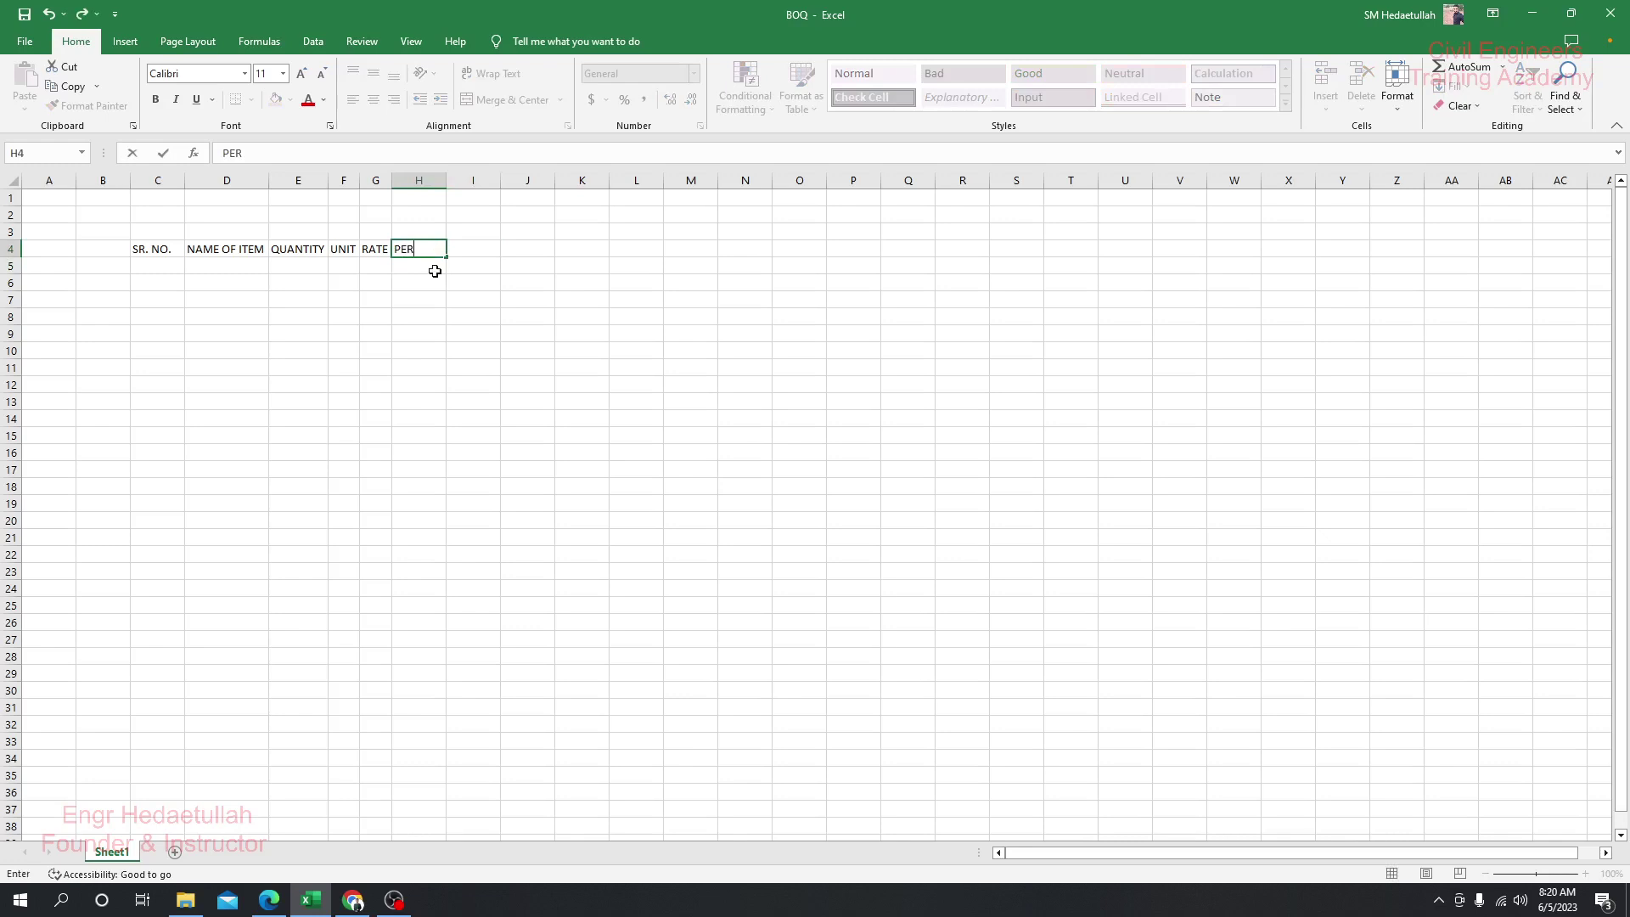
pyautogui.click(434, 269)
# - Enter the AMOUNT heading in I4 to complete the header row
pyautogui.click(374, 265)
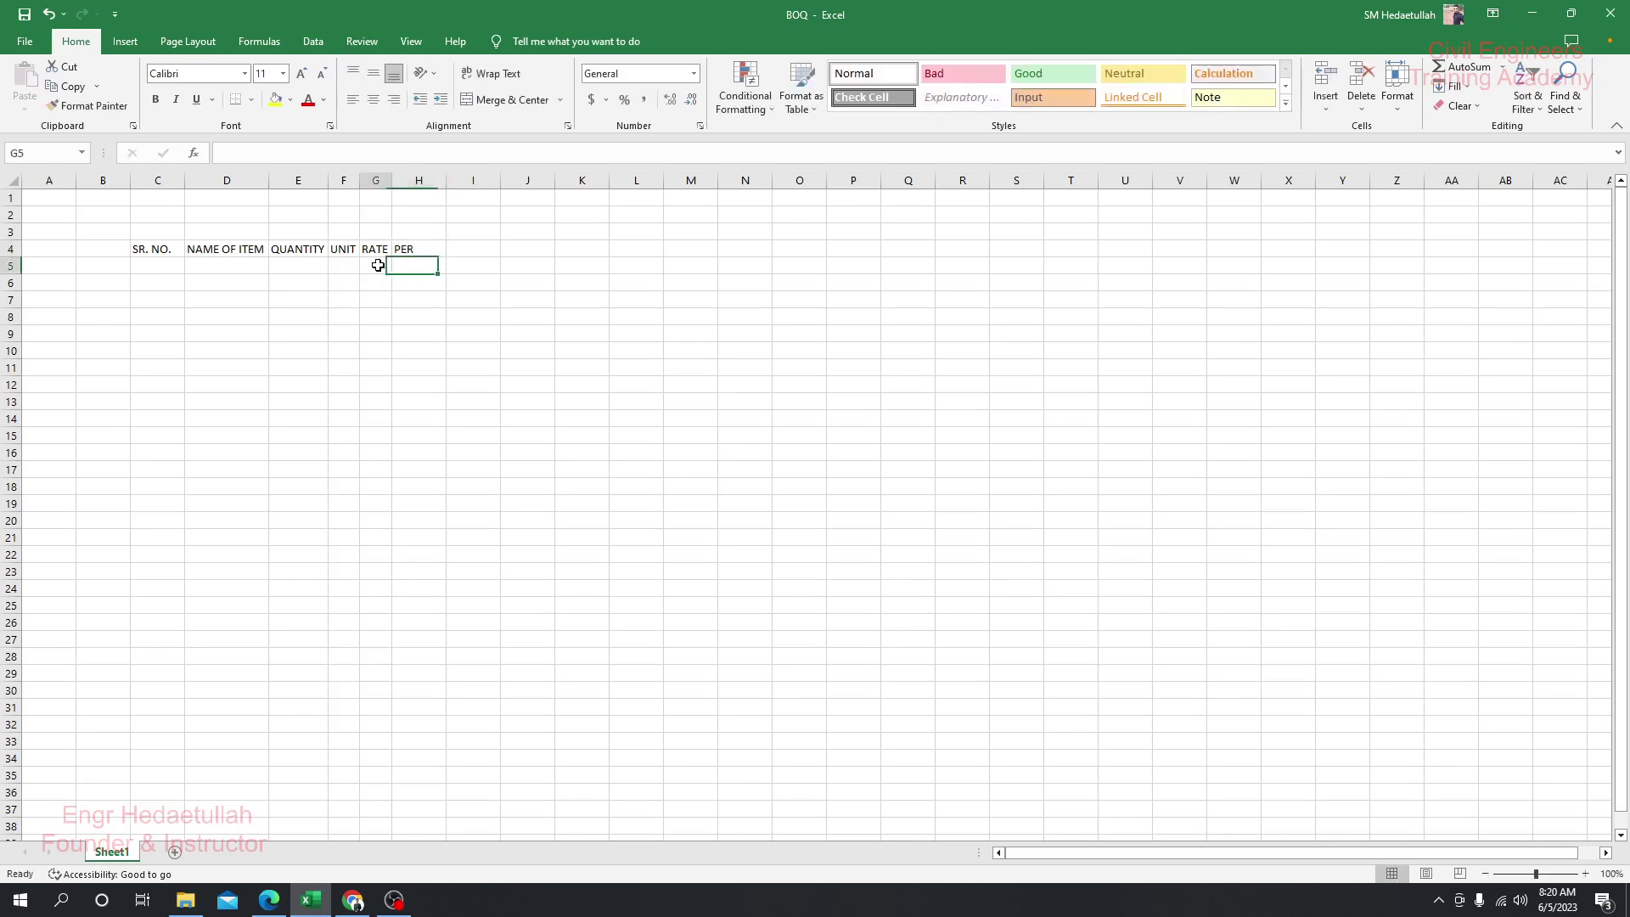
pyautogui.click(429, 266)
pyautogui.click(371, 265)
pyautogui.click(423, 267)
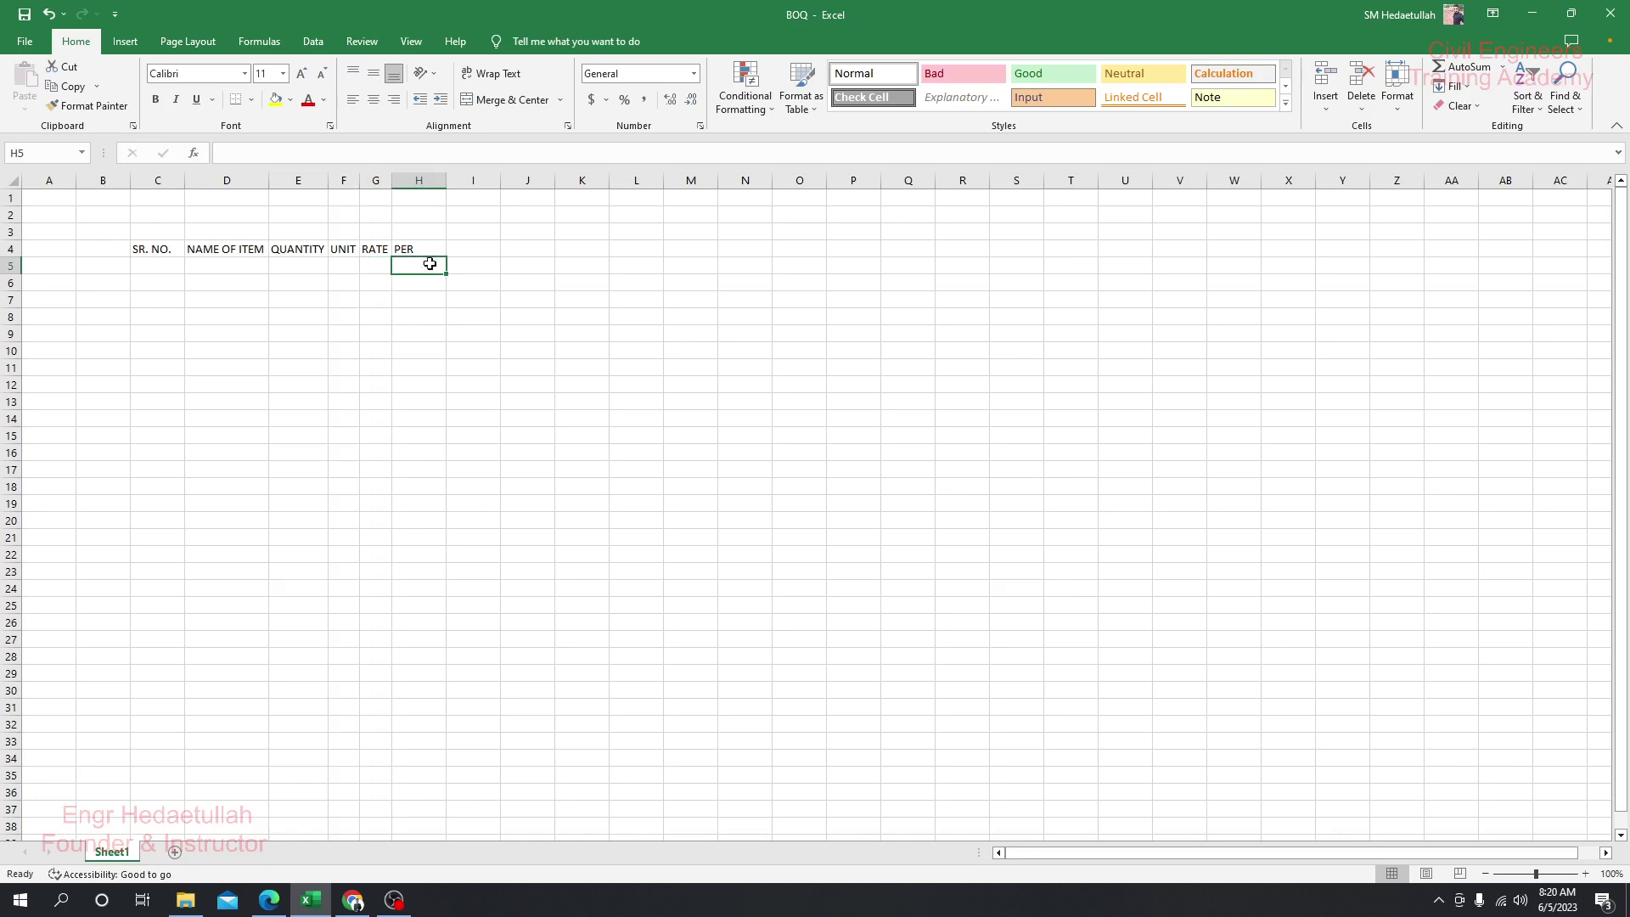
pyautogui.click(471, 245)
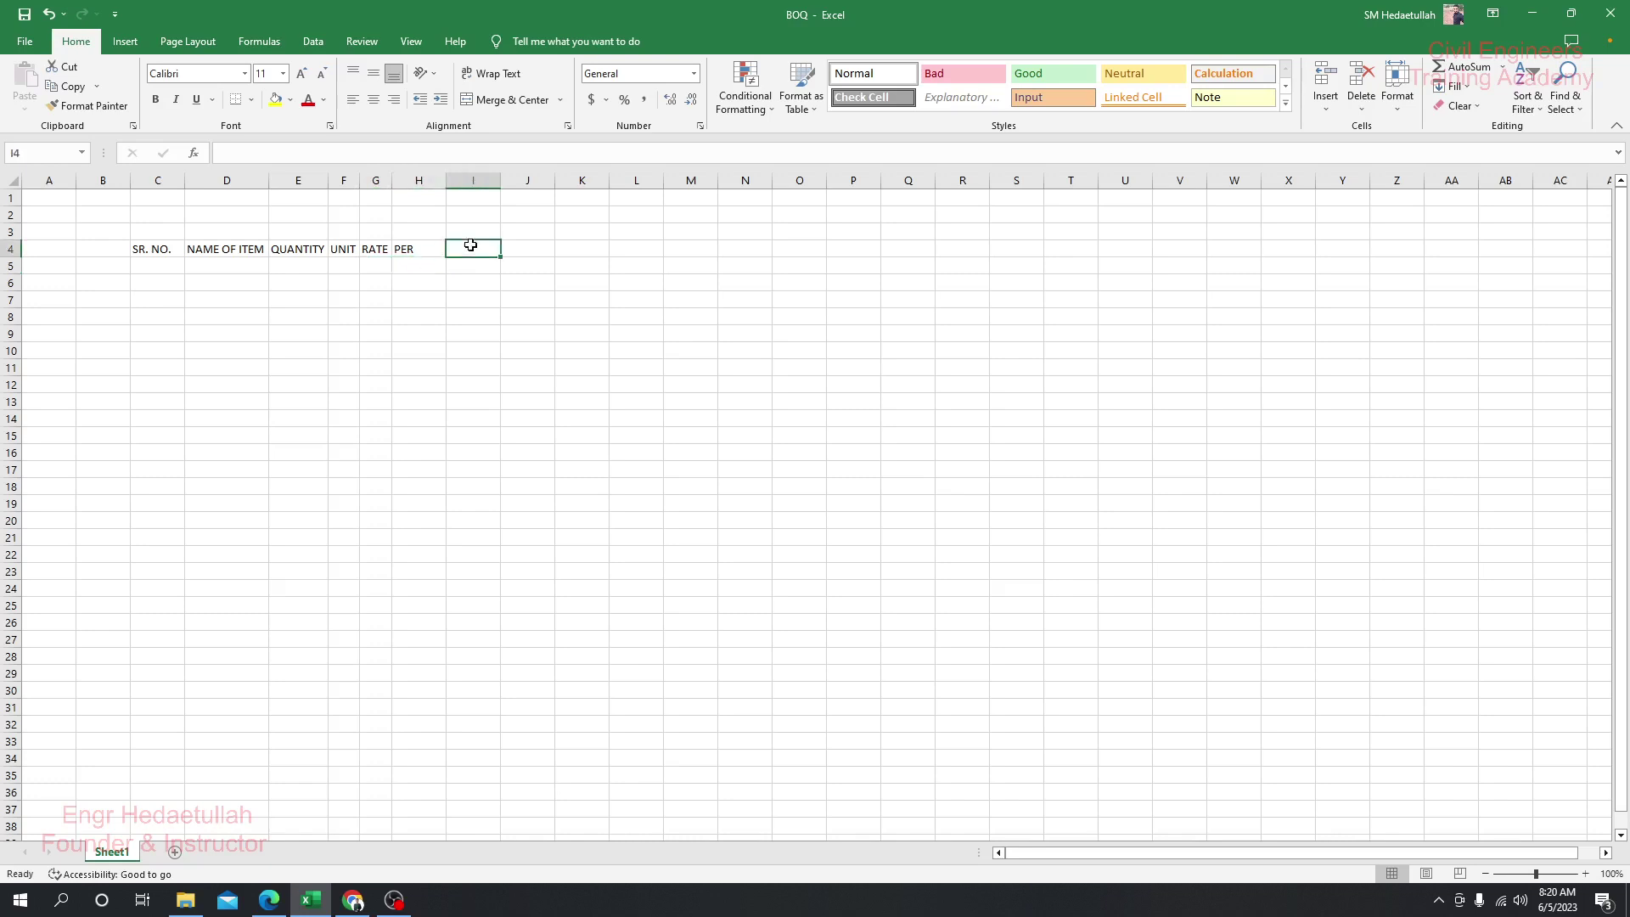
pyautogui.write('AMOUNT')
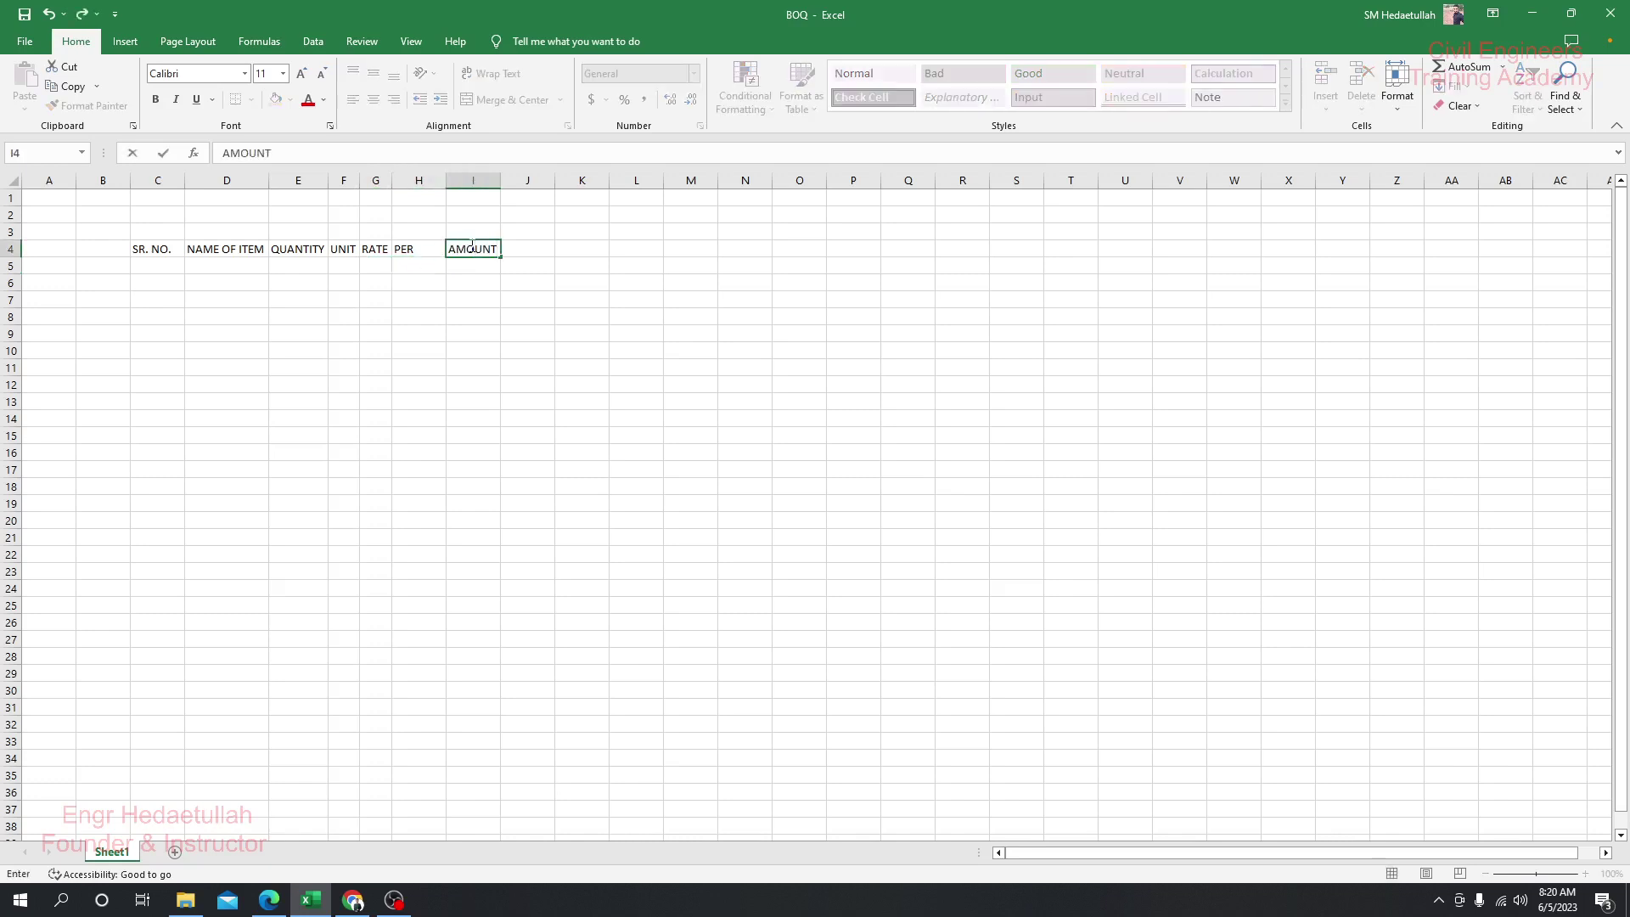
pyautogui.click(469, 298)
# - Give the header row C4:I4 a gold fill and centre its labels
pyautogui.click(177, 247)
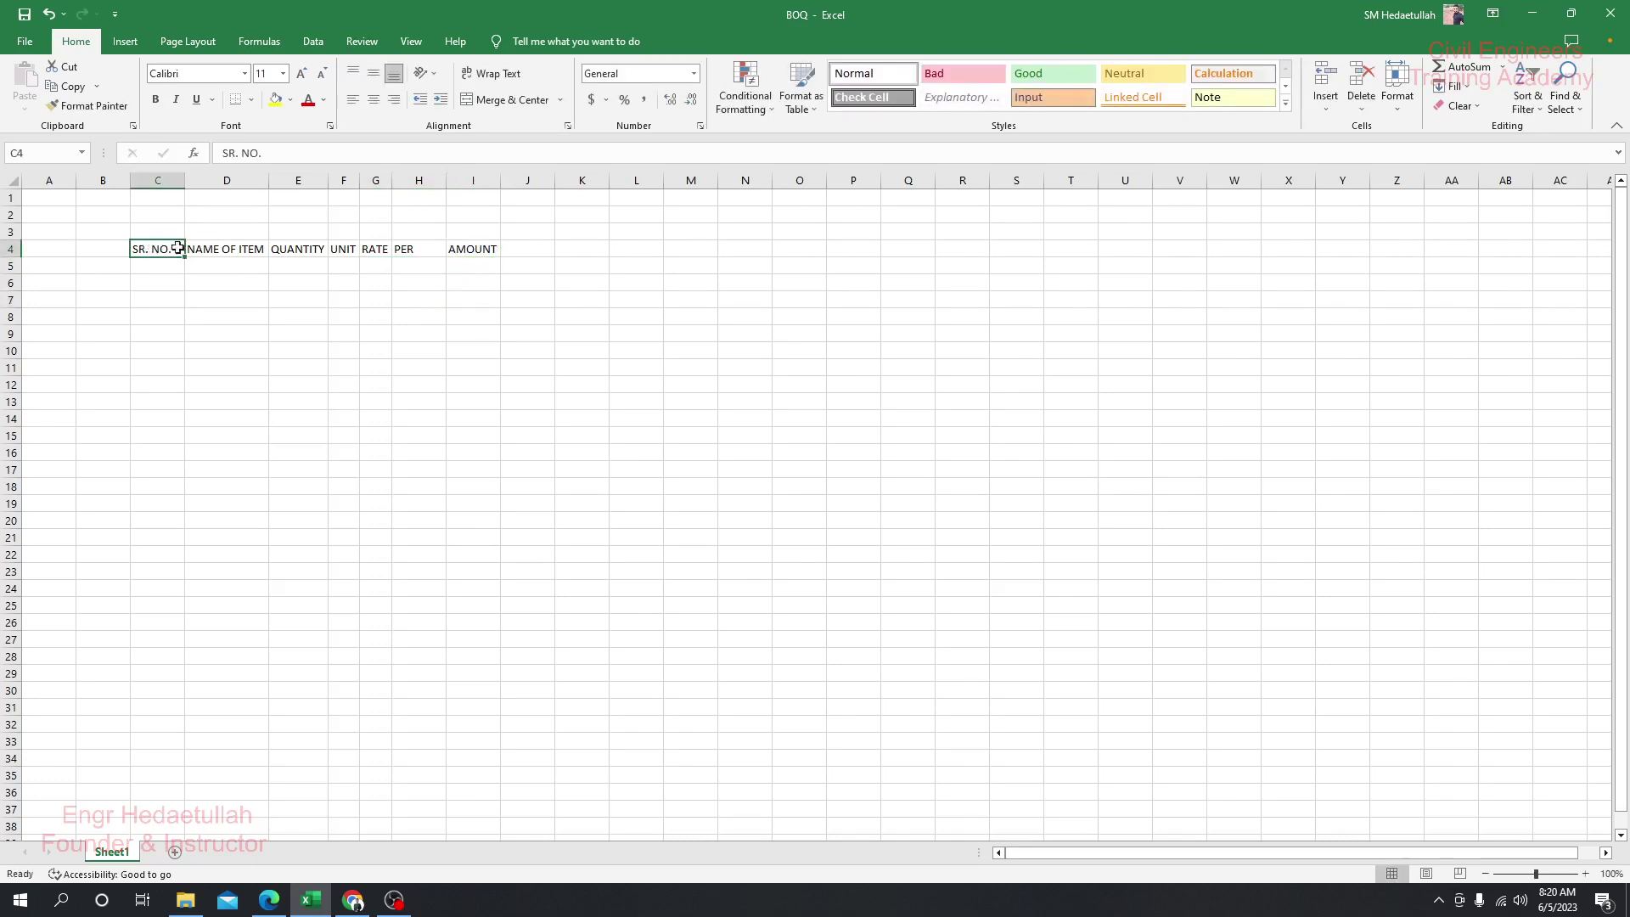
pyautogui.moveTo(177, 247); pyautogui.dragTo(481, 248)
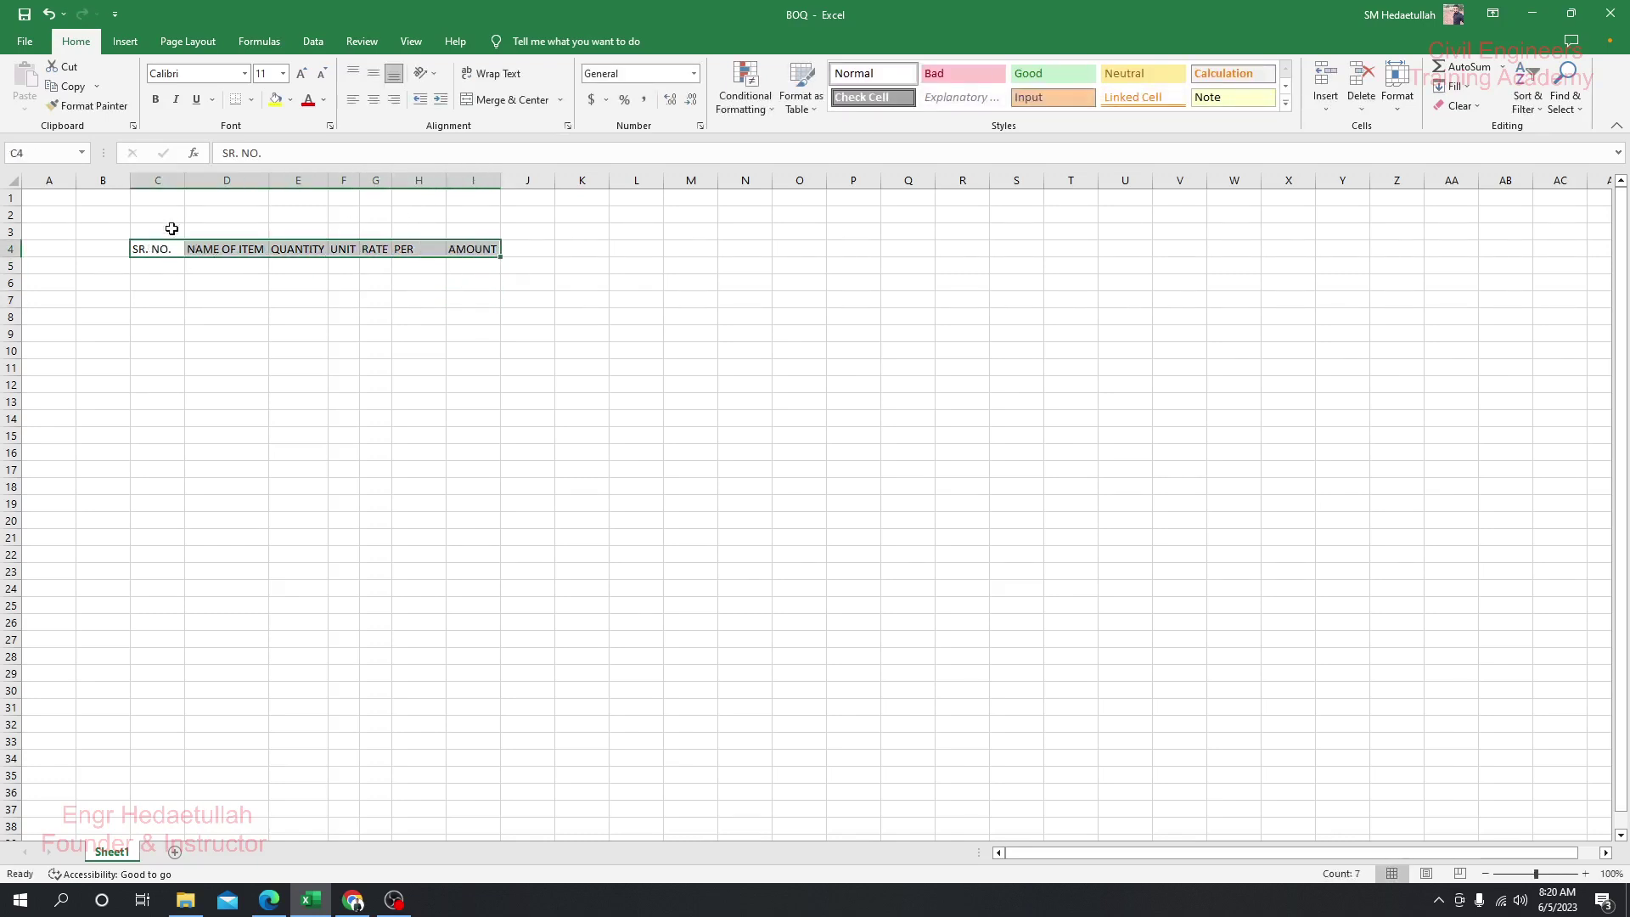
pyautogui.click(291, 99)
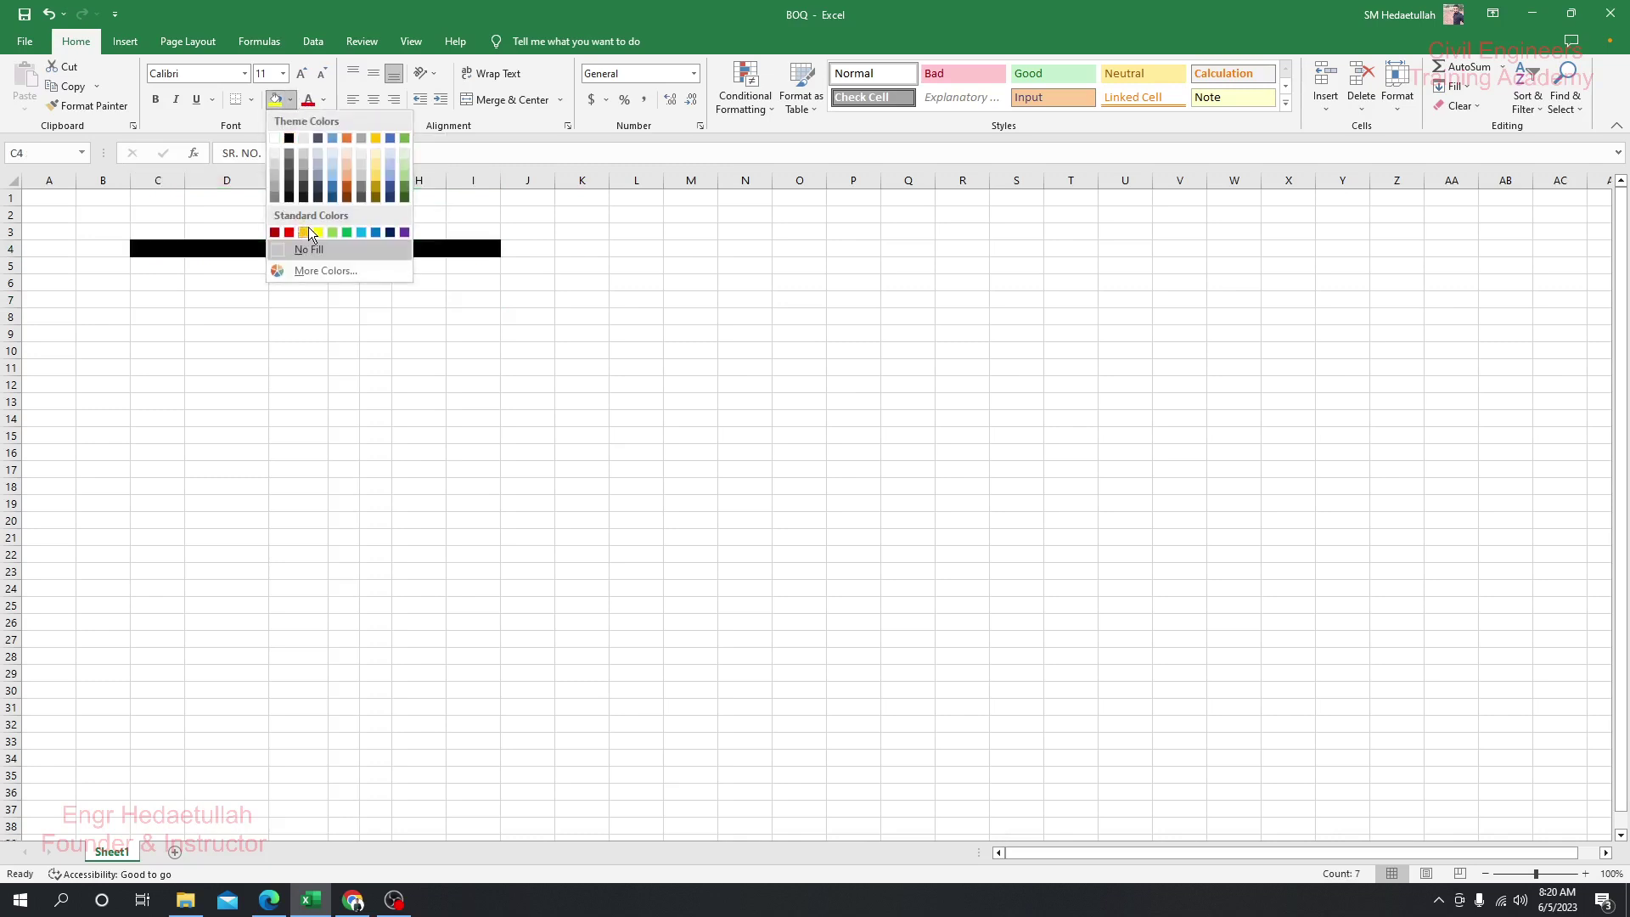
pyautogui.click(374, 170)
pyautogui.click(372, 100)
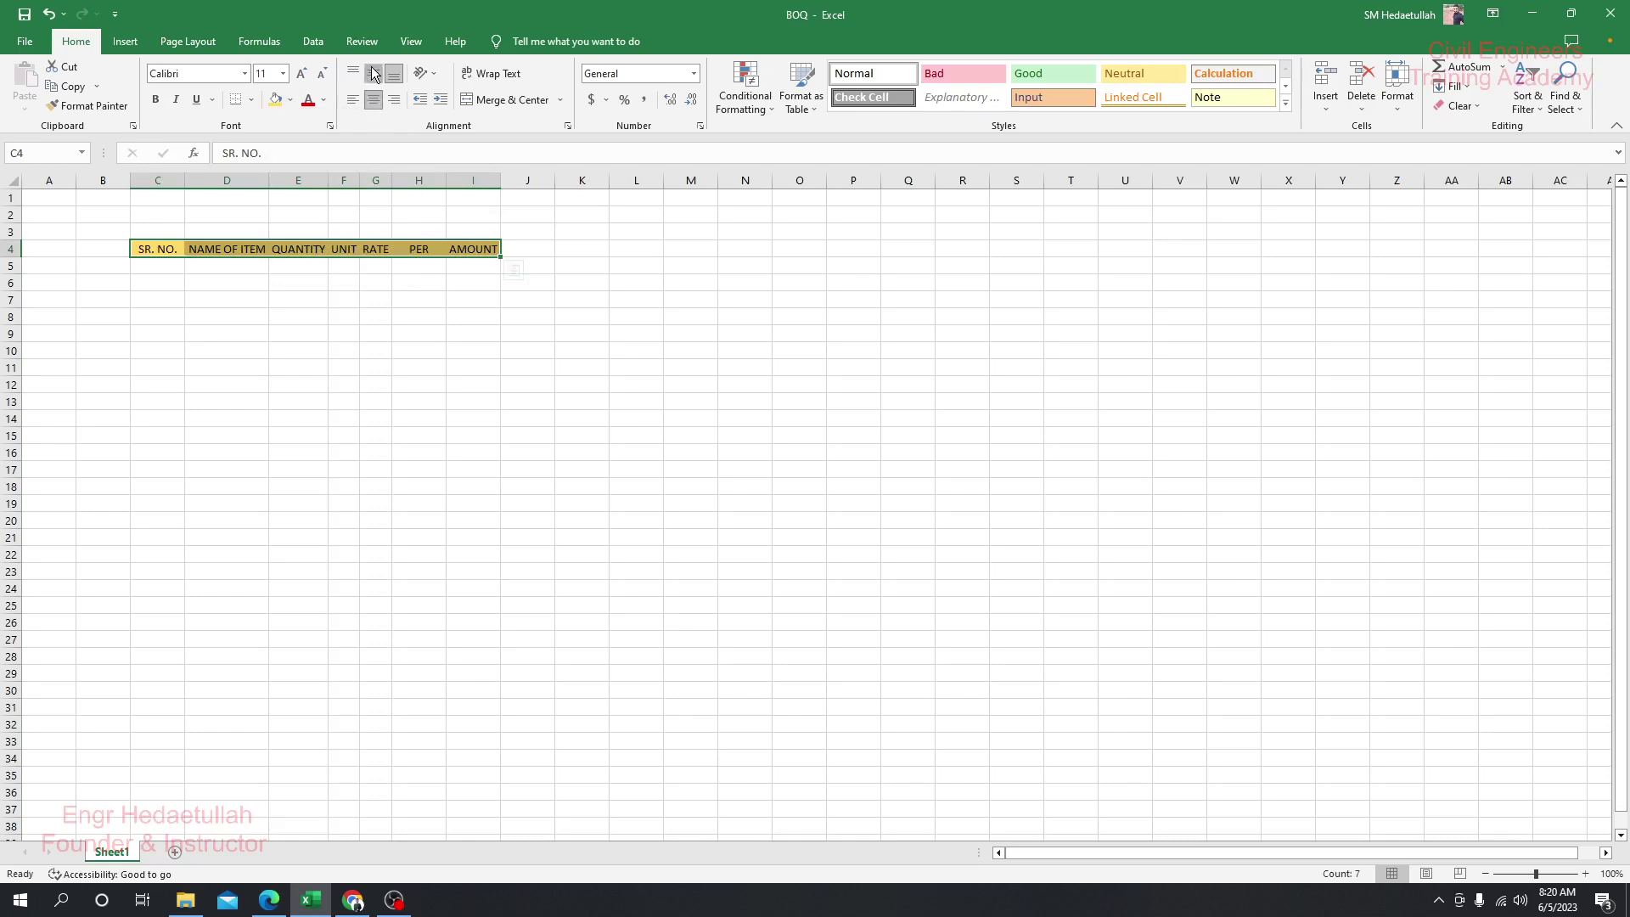
pyautogui.click(284, 401)
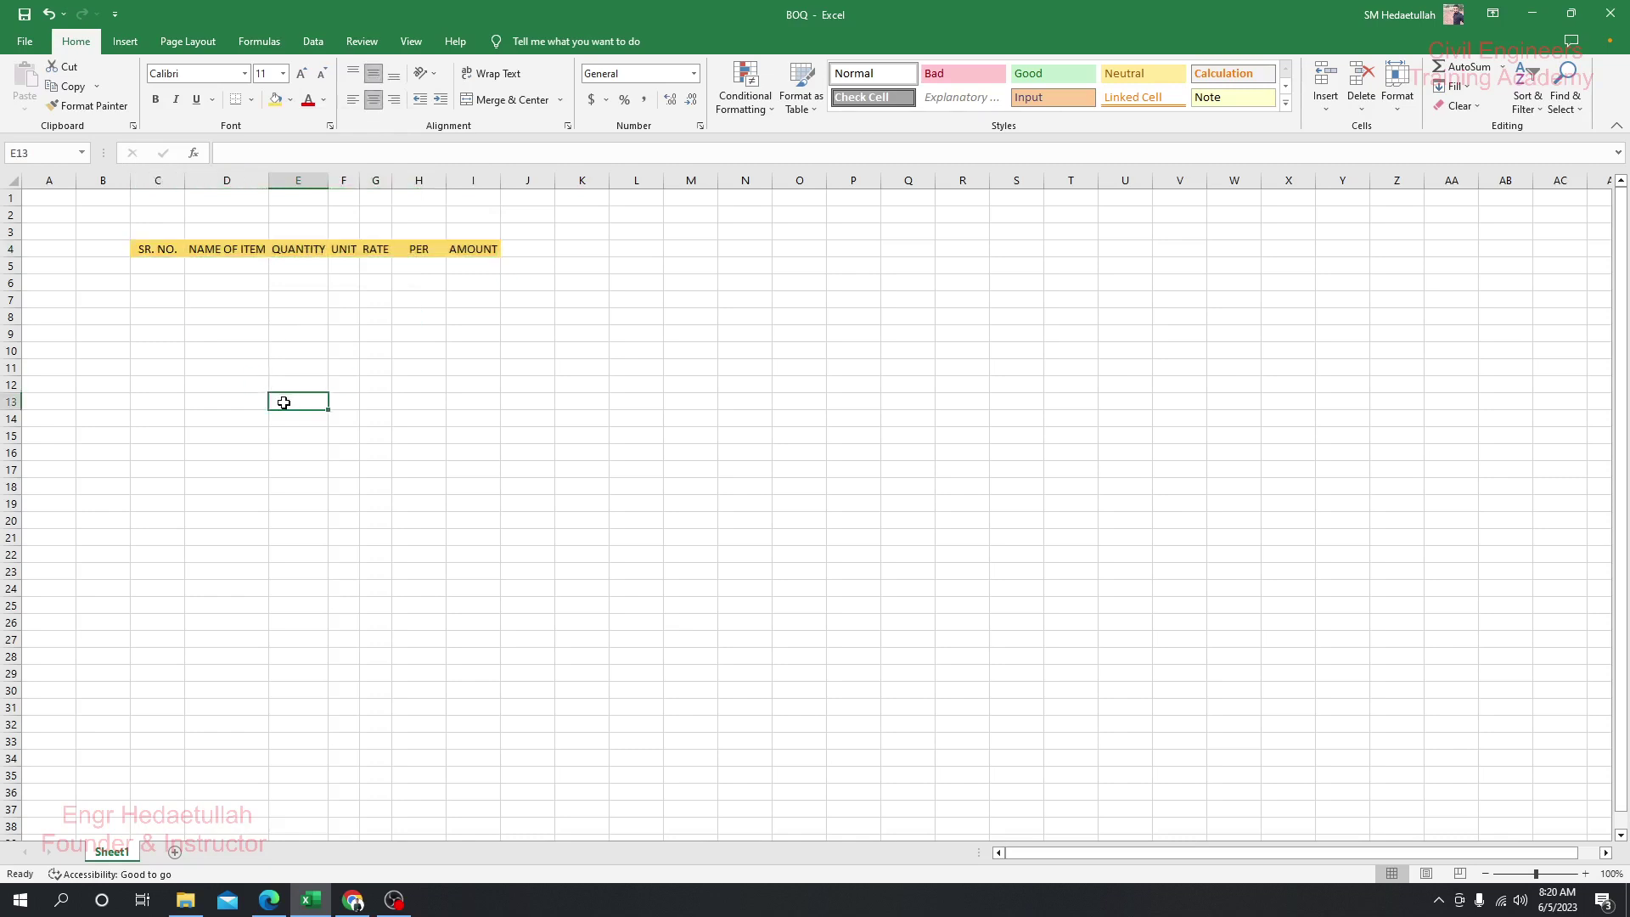
# - Switch to the staircase estimate PDF and scroll through it
pyautogui.click(163, 287)
pyautogui.click(163, 259)
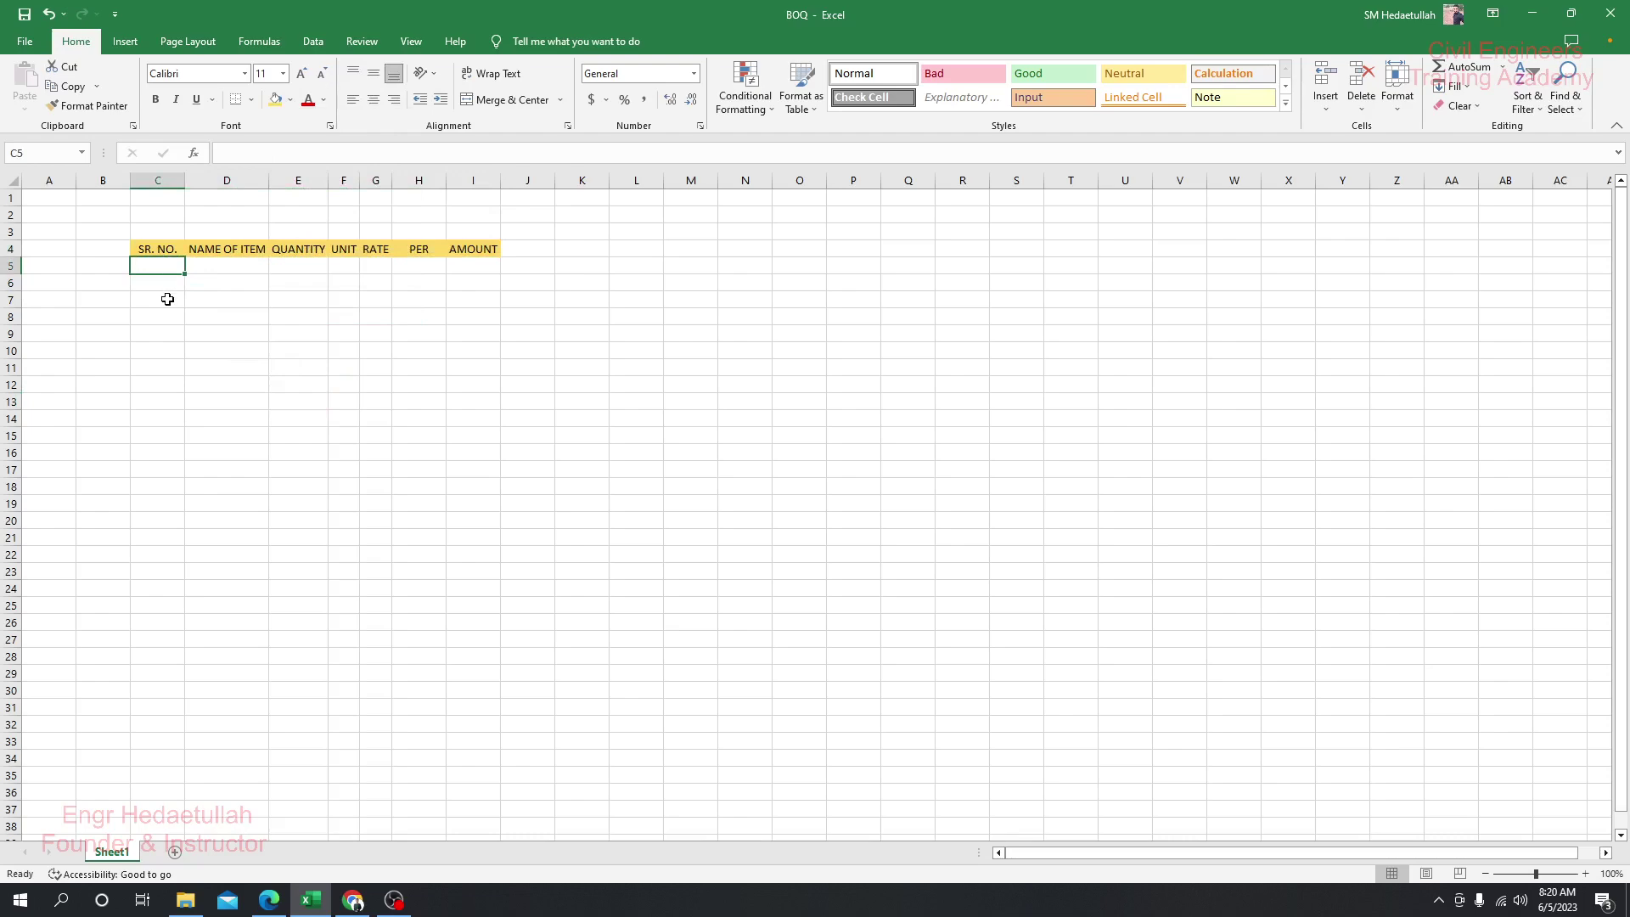
pyautogui.click(269, 900)
pyautogui.scroll(-3, 728, 540)
pyautogui.click(164, 284)
pyautogui.click(164, 264)
pyautogui.moveTo(354, 902)
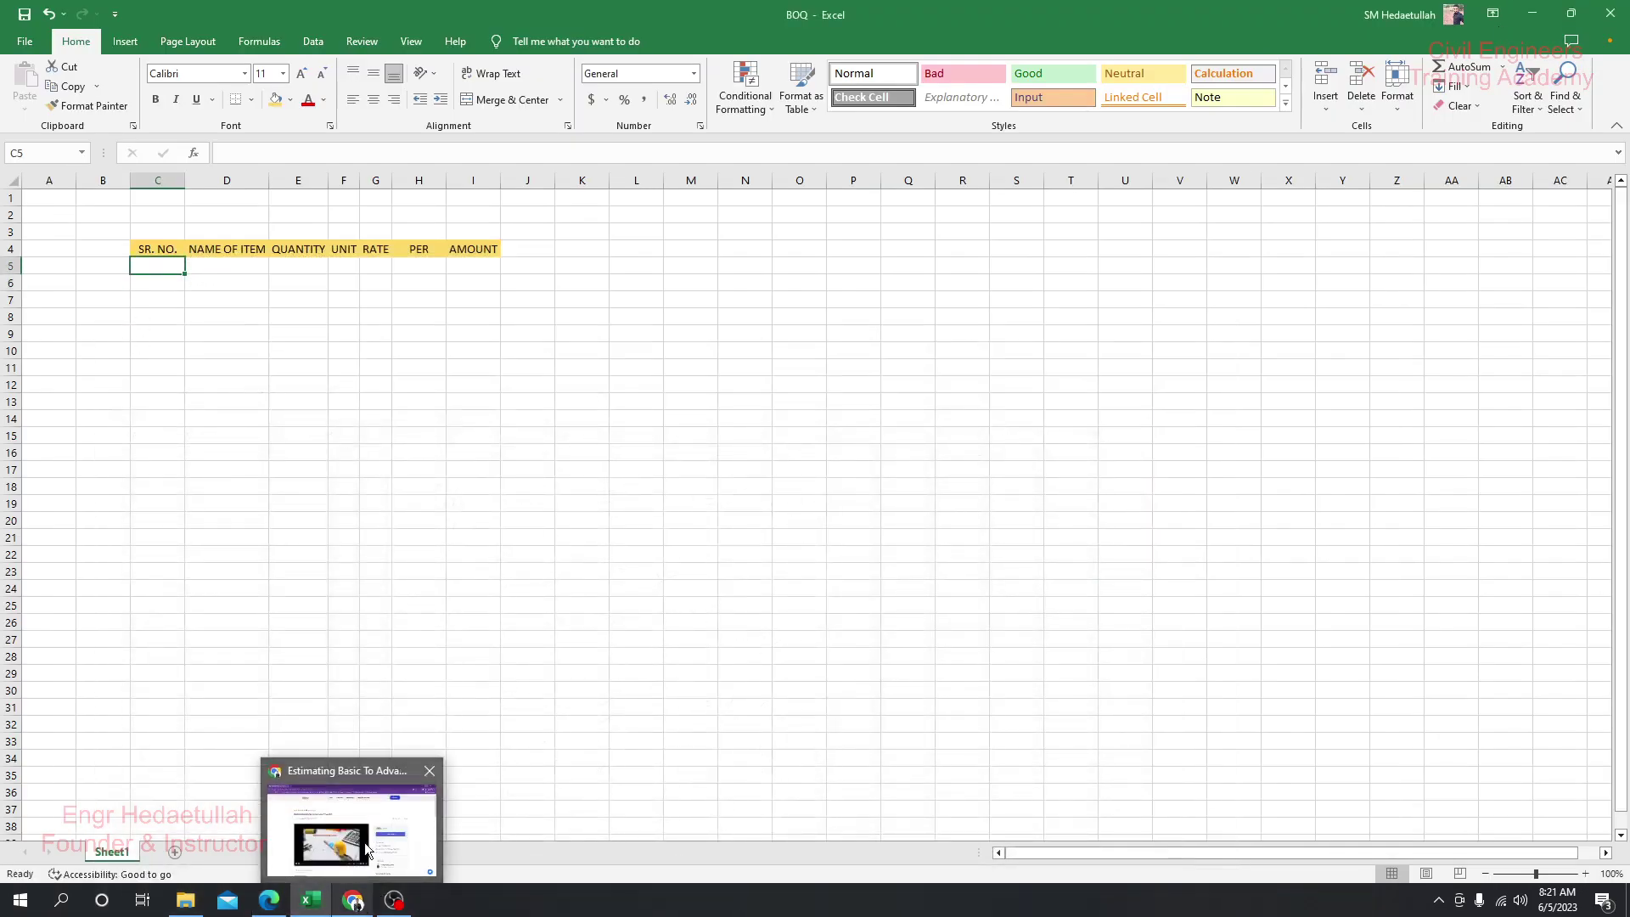
pyautogui.moveTo(365, 859)
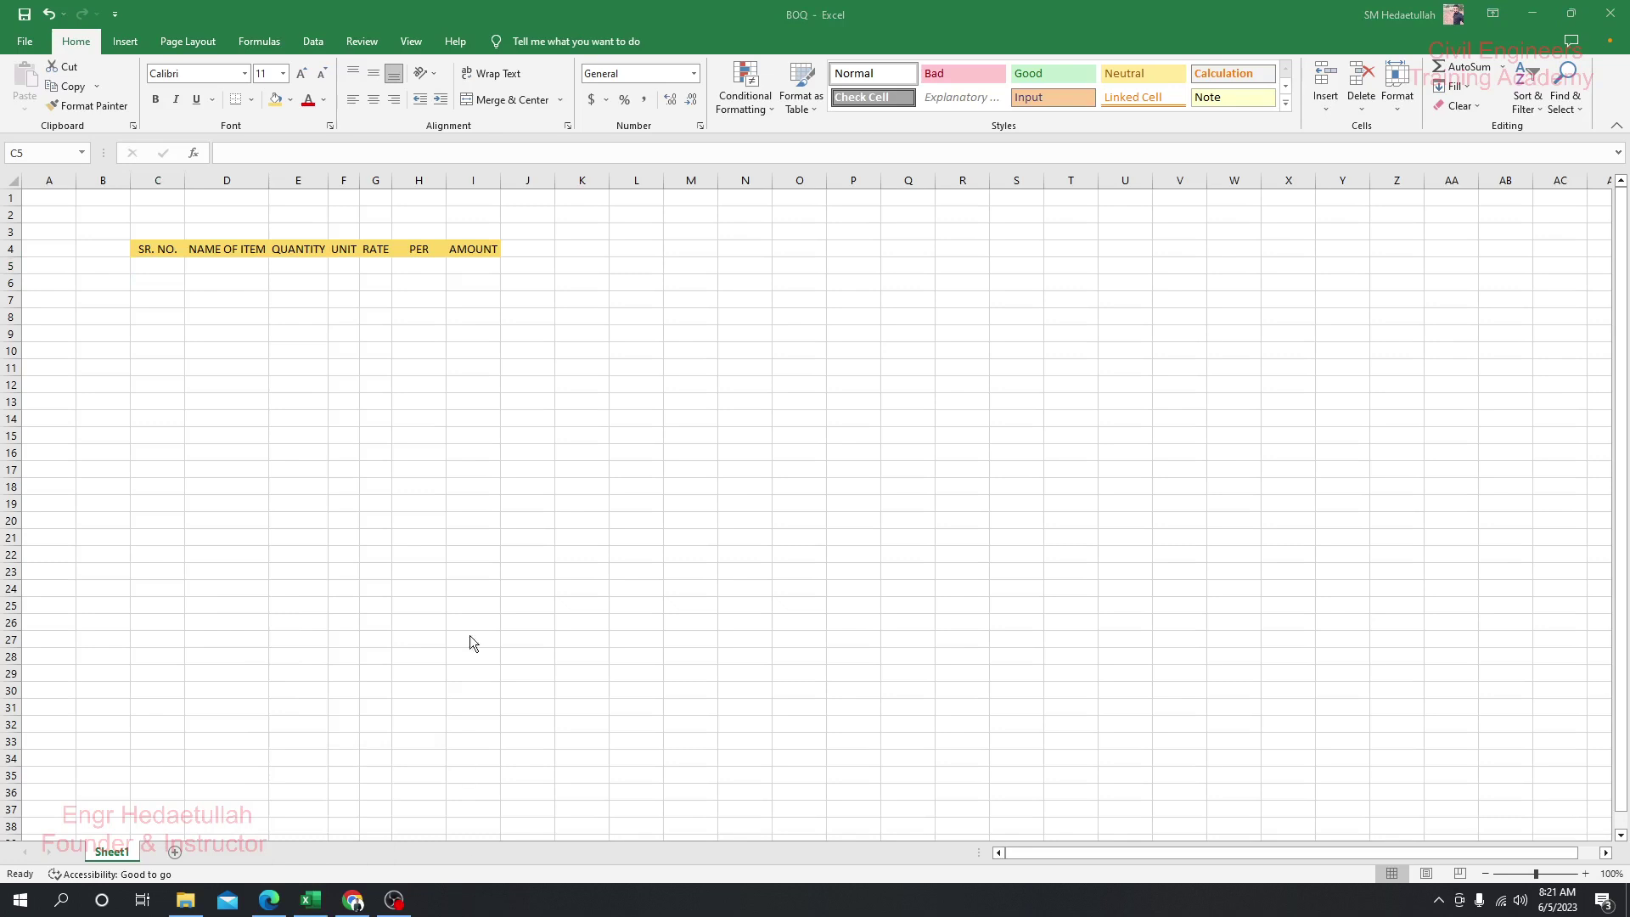
pyautogui.click(174, 268)
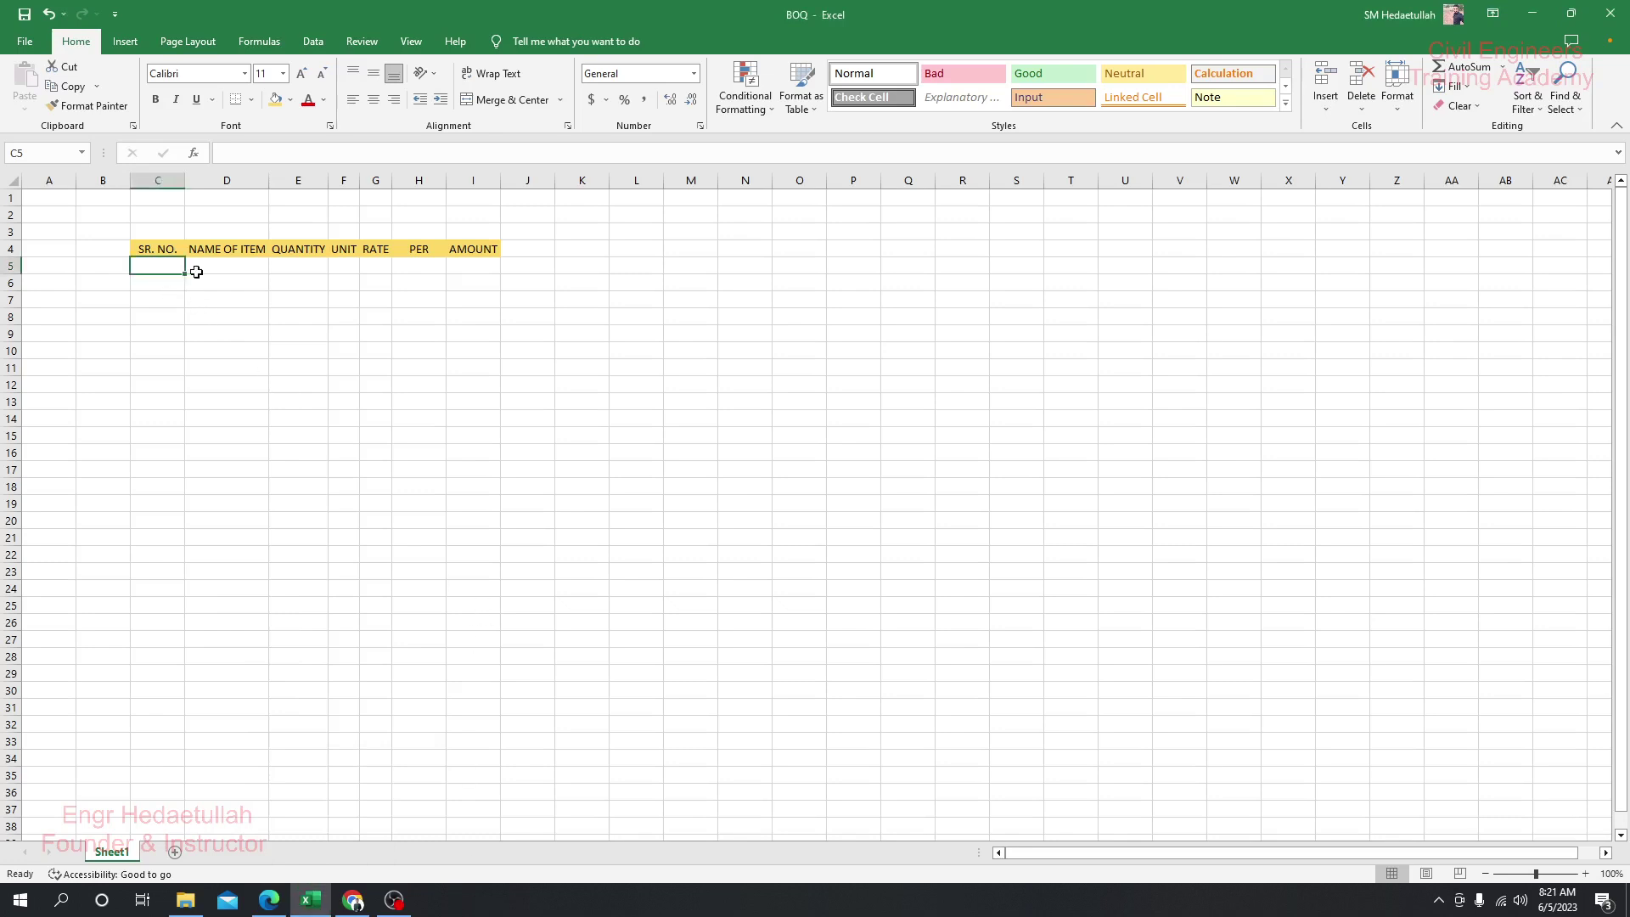
pyautogui.click(202, 268)
pyautogui.click(274, 268)
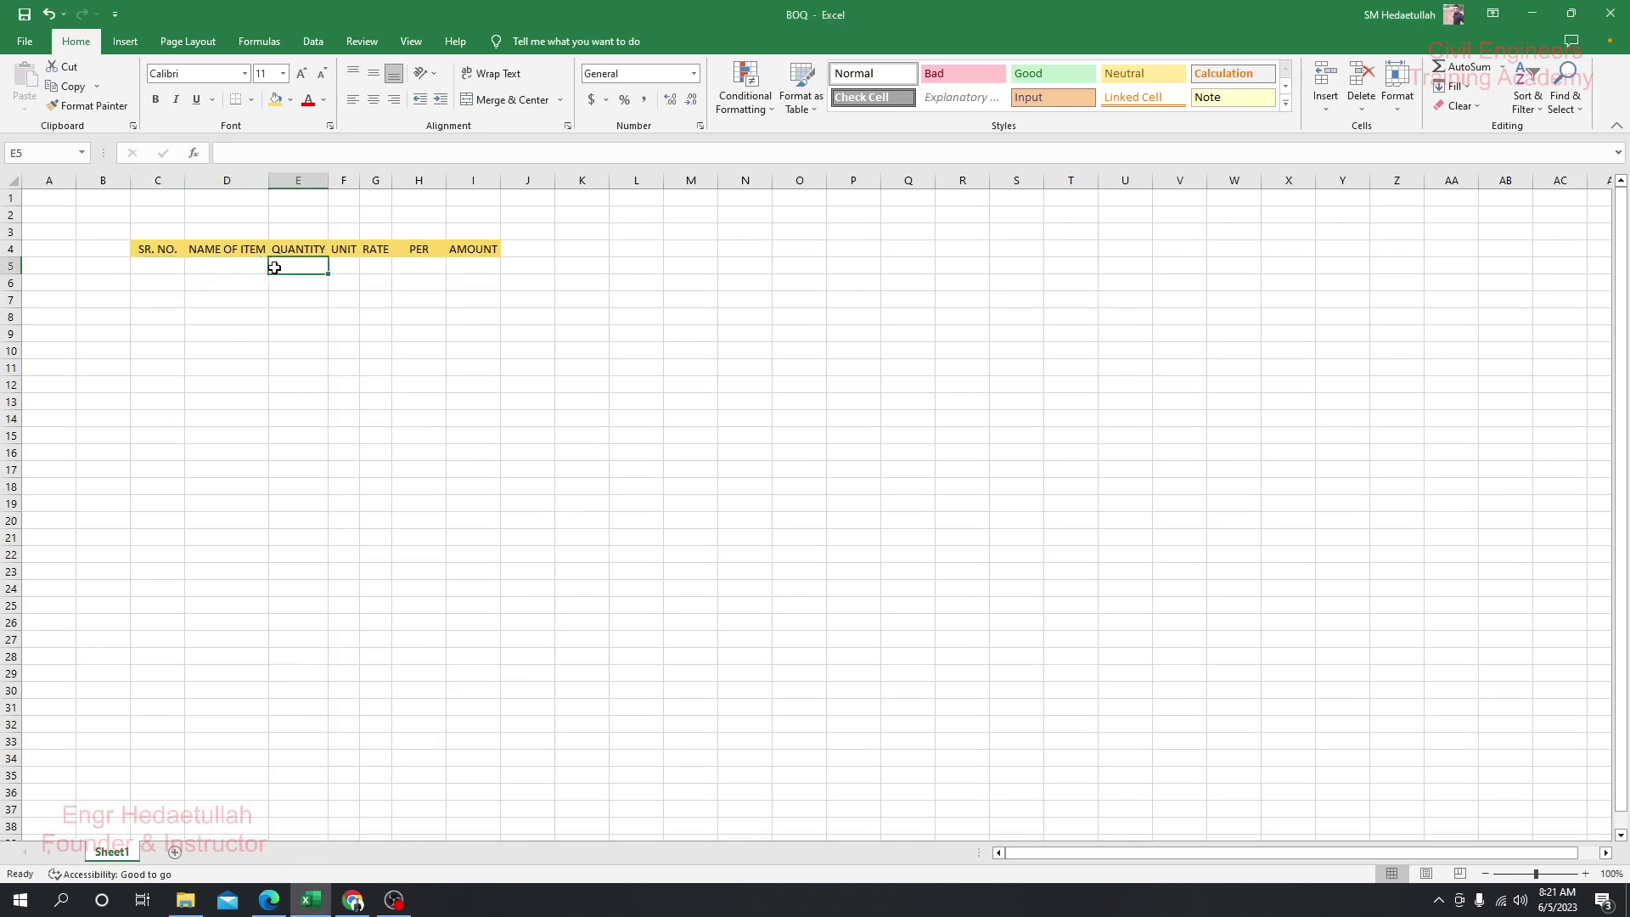
pyautogui.click(161, 253)
pyautogui.click(163, 265)
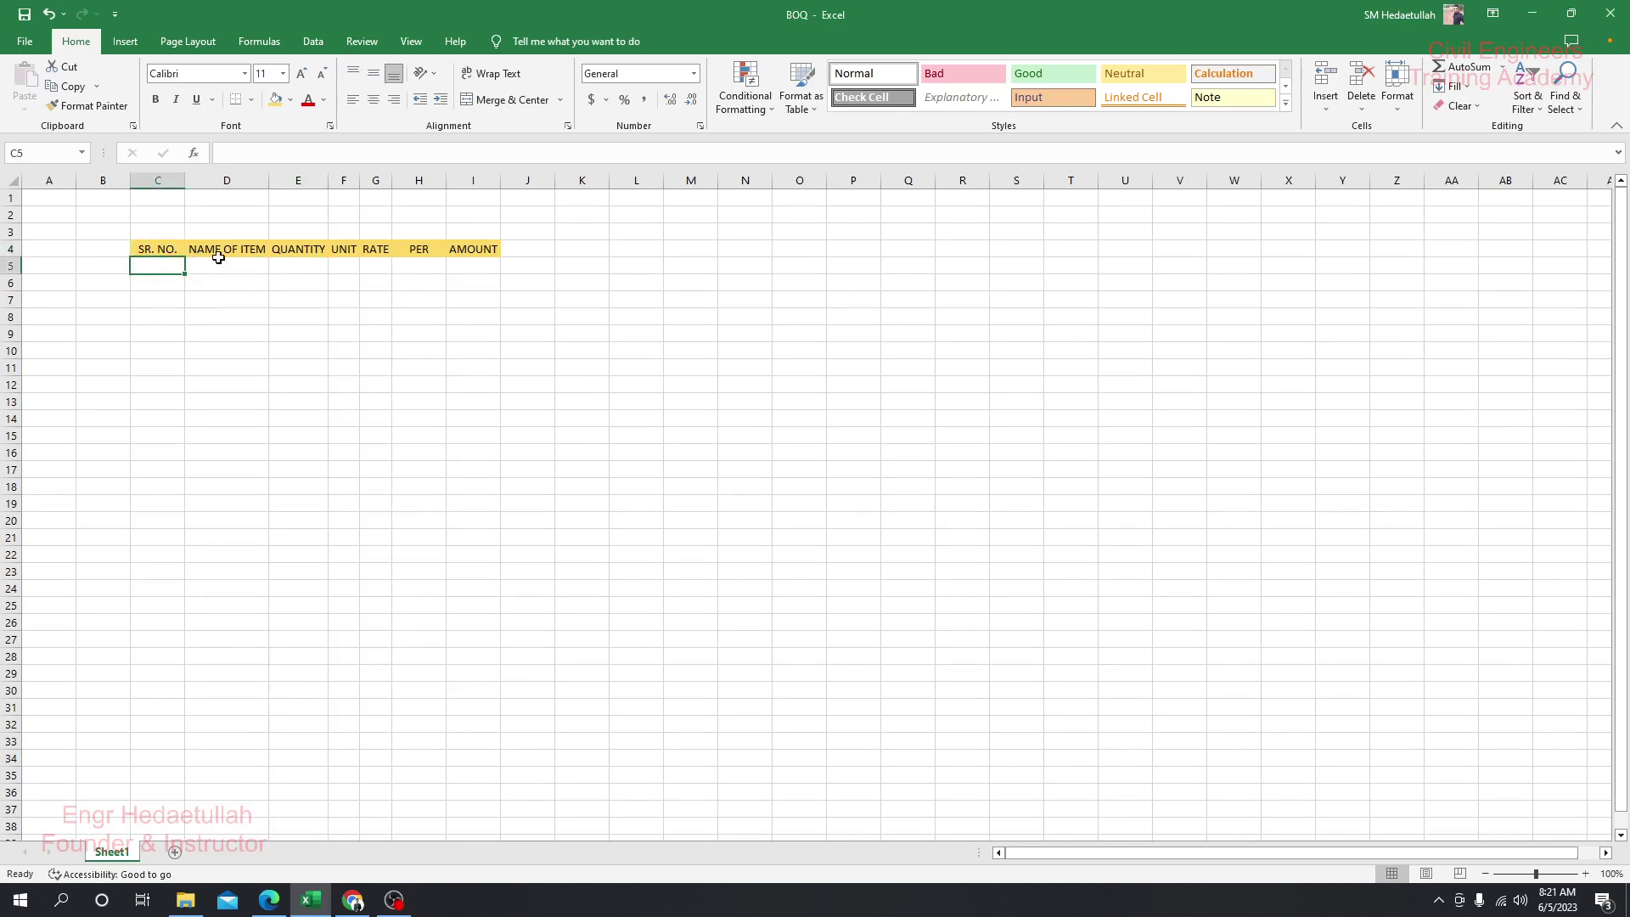
pyautogui.click(222, 265)
pyautogui.click(298, 267)
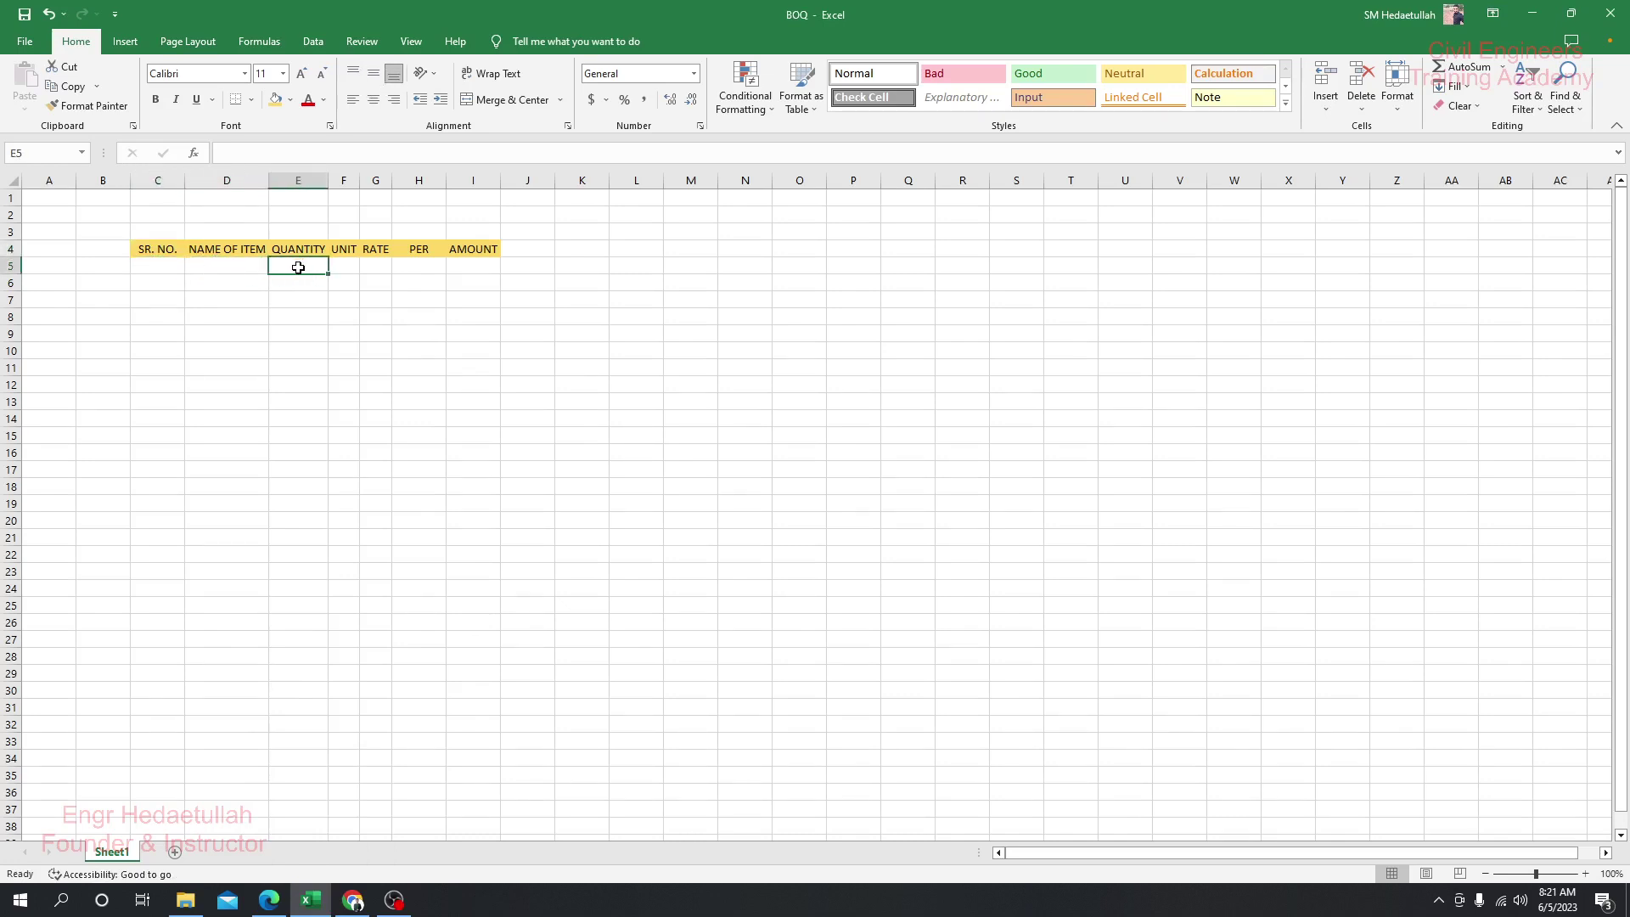
pyautogui.click(174, 267)
# - Fill C5:C17 with serial numbers 1 to 13 and centre them
pyautogui.write('1')
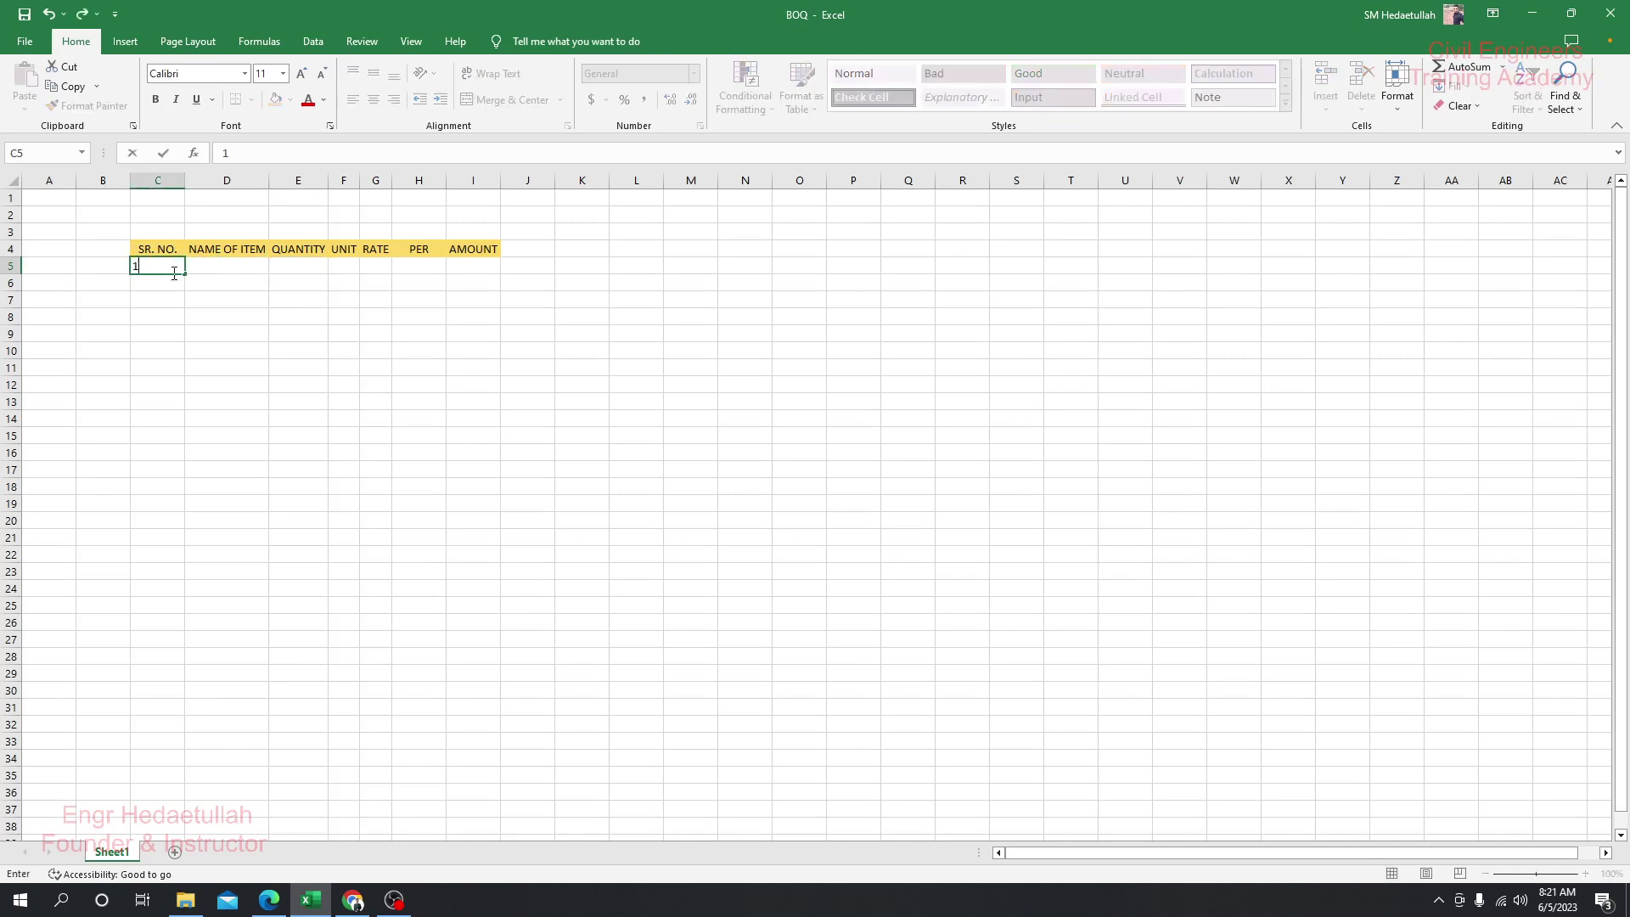
pyautogui.press('Return')
pyautogui.write('2')
pyautogui.click(165, 269)
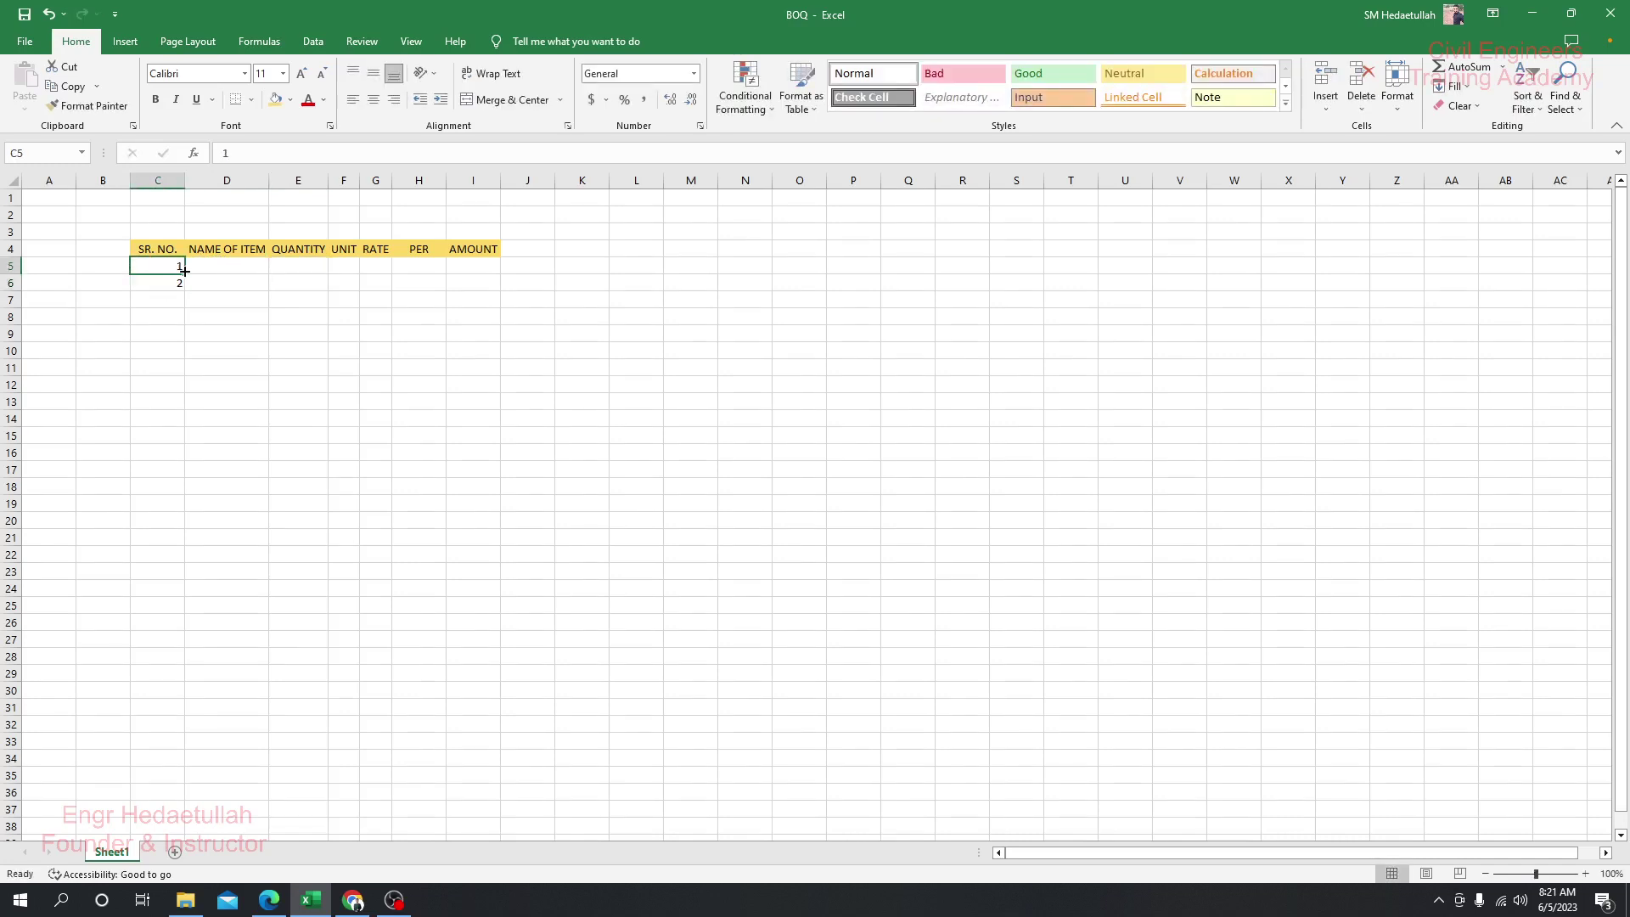
pyautogui.moveTo(170, 263); pyautogui.dragTo(173, 476)
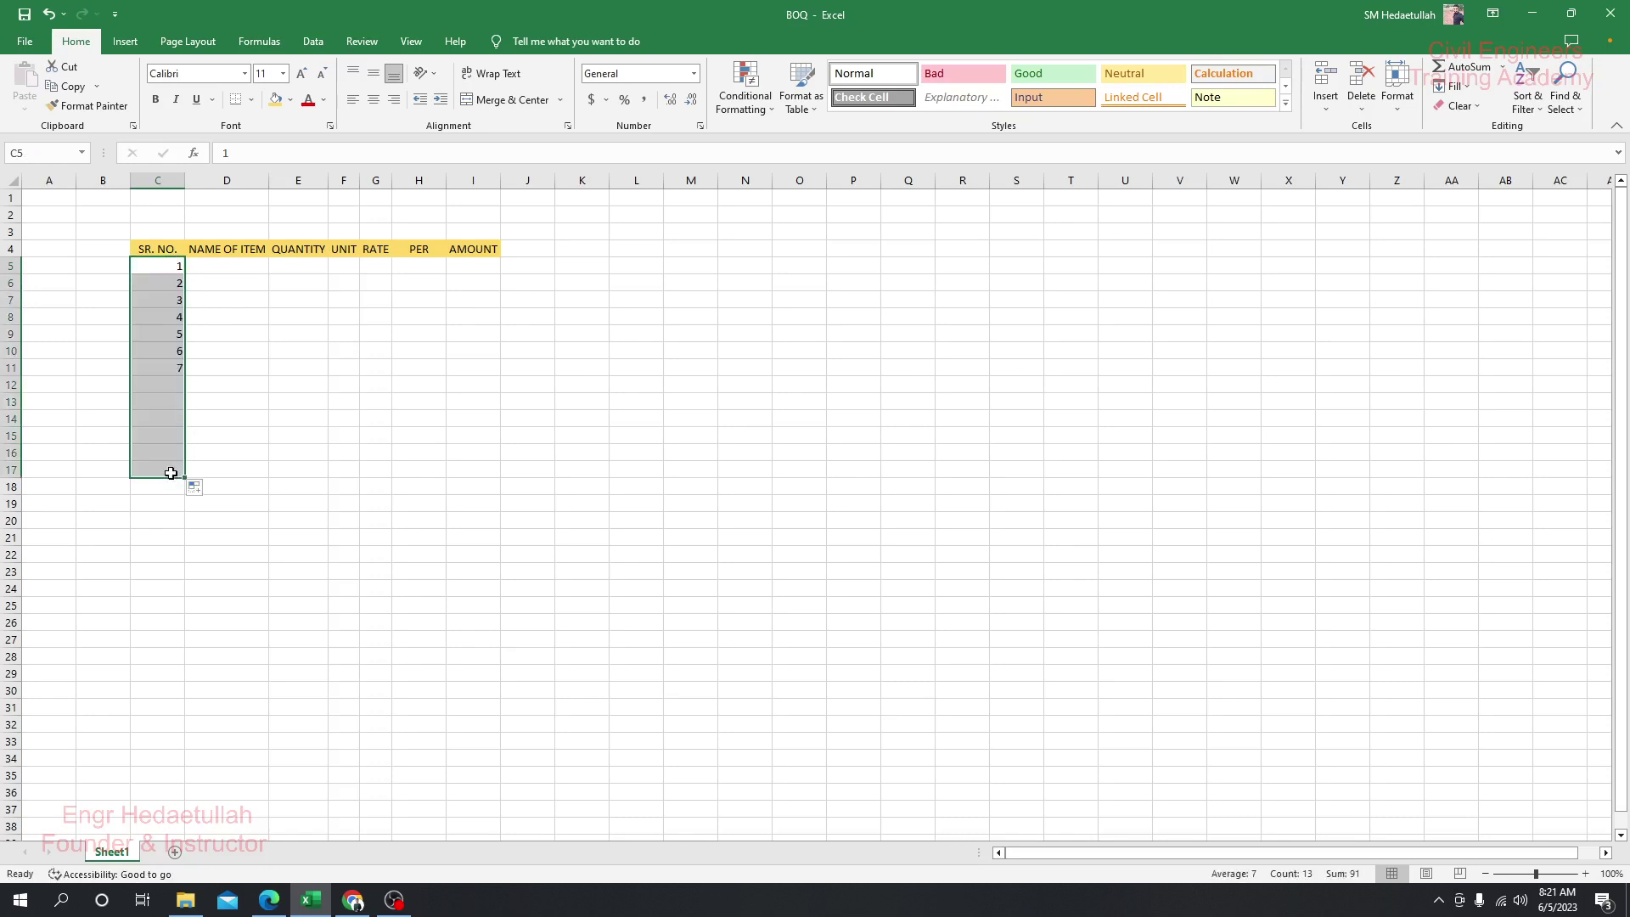
pyautogui.click(373, 105)
pyautogui.moveTo(213, 487); pyautogui.dragTo(204, 543)
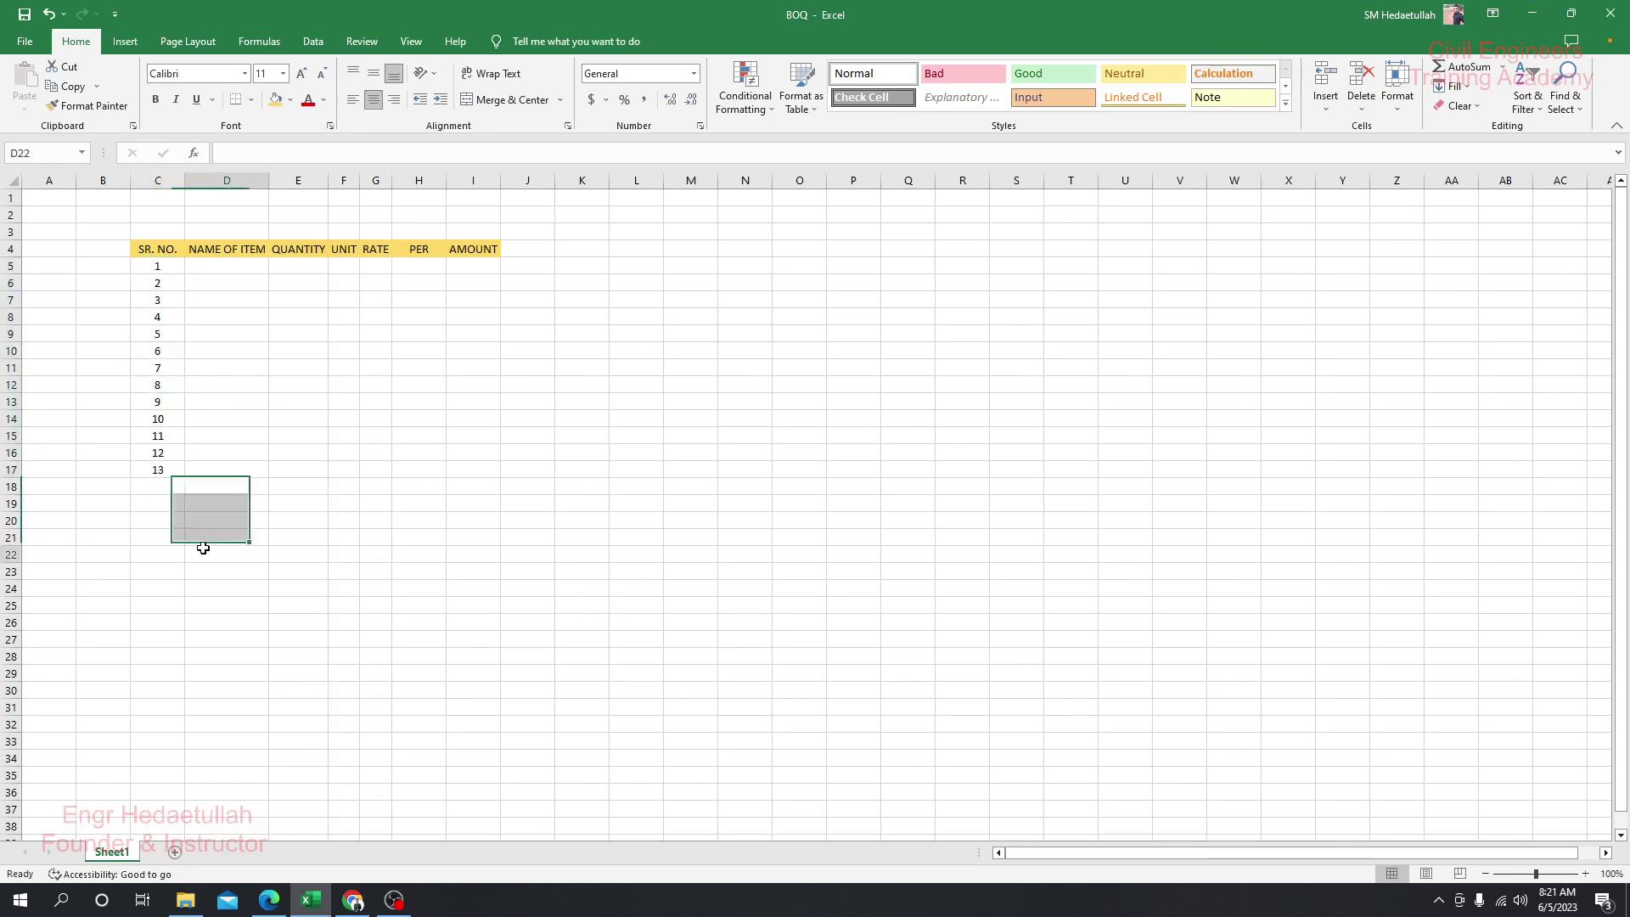
pyautogui.click(208, 553)
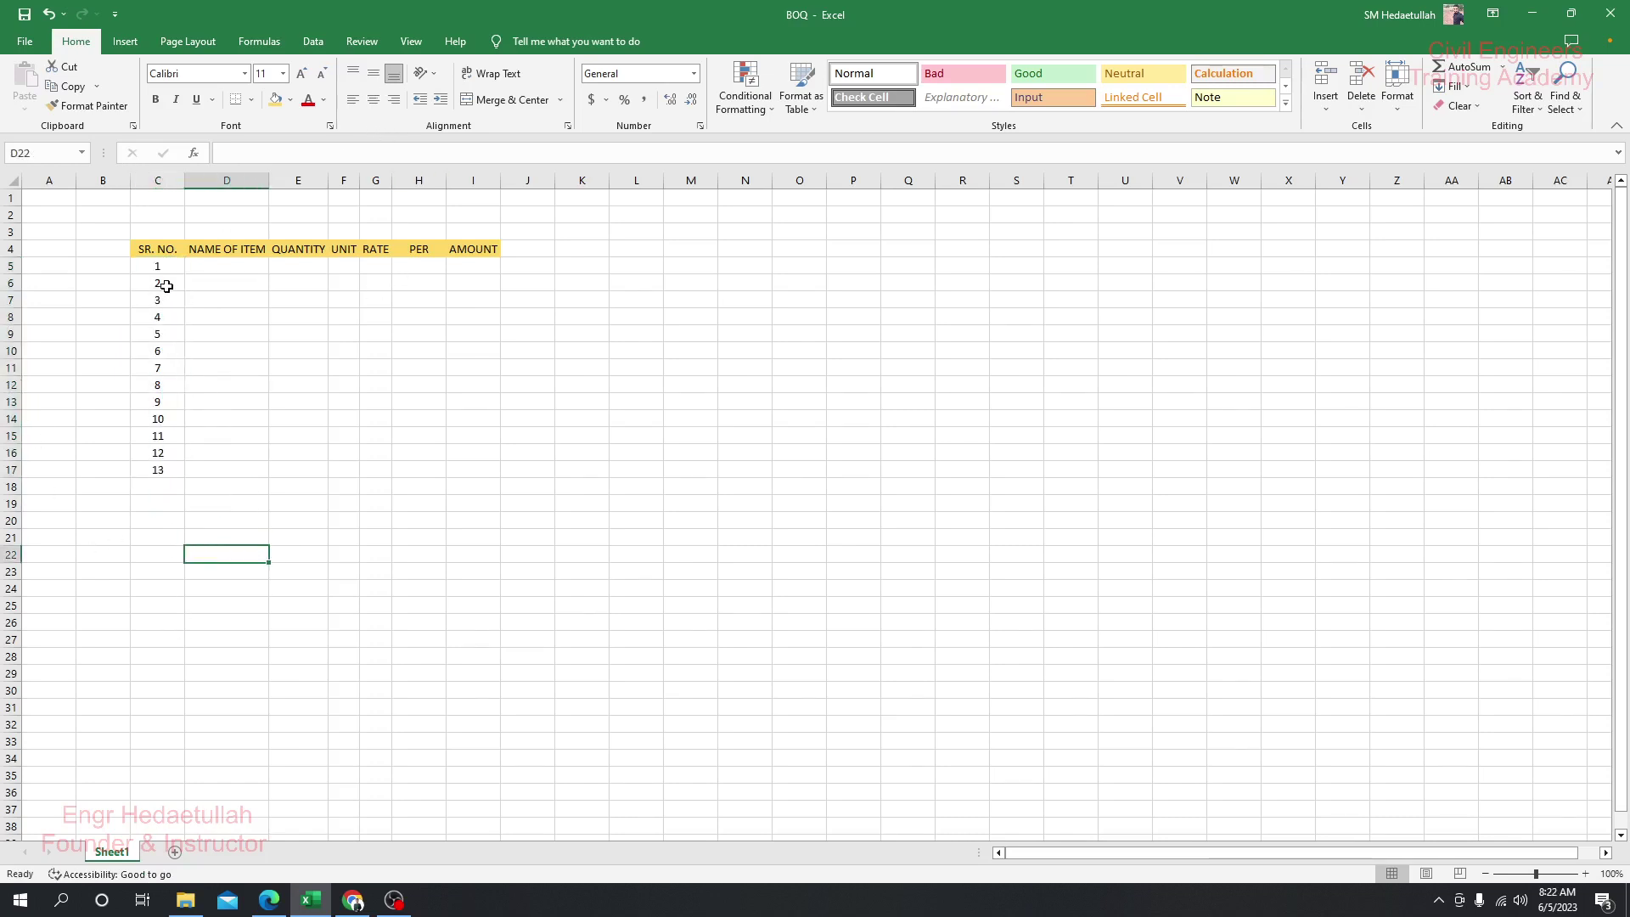
pyautogui.click(238, 260)
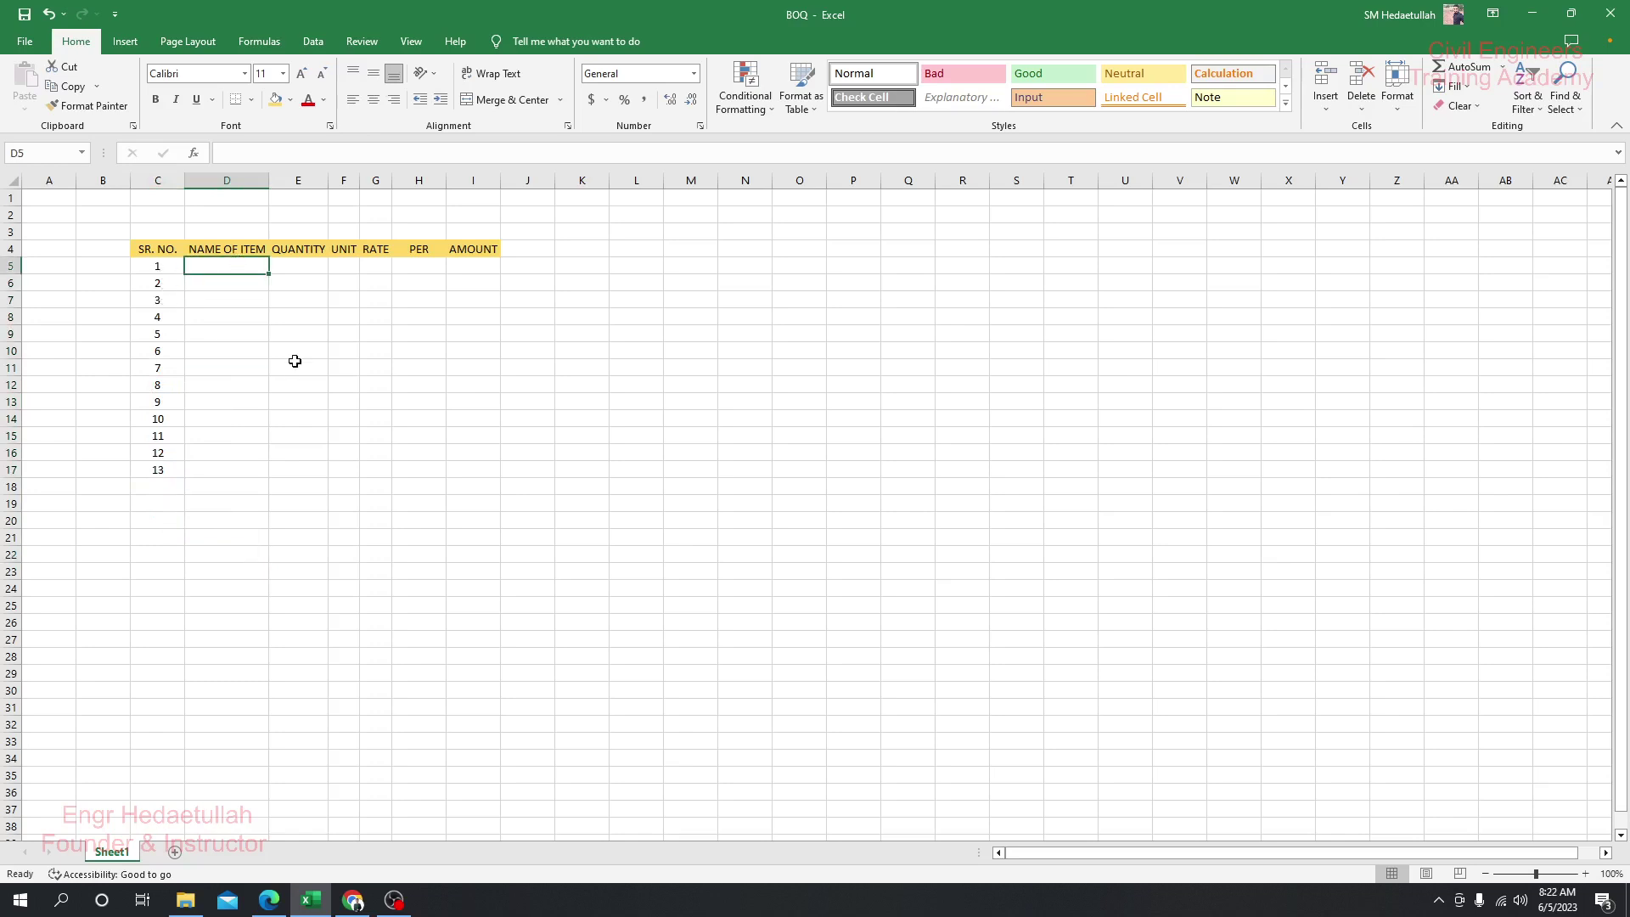
# - Enter 'Suttering Work' in D5 and widen column D to fit it
pyautogui.write('SUTTER')
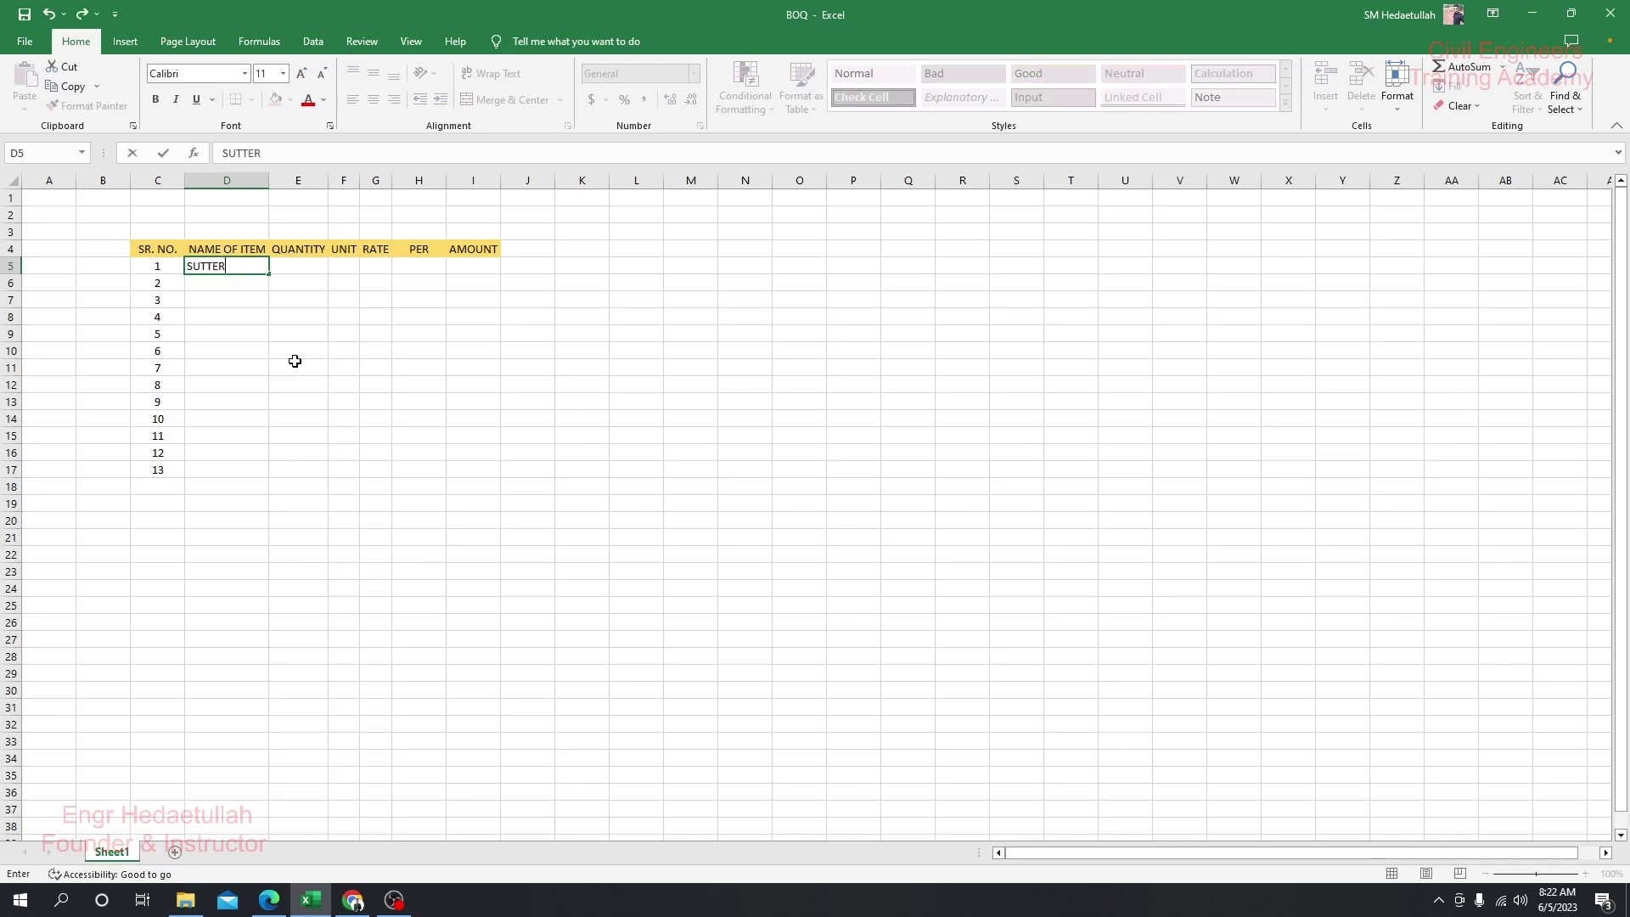
pyautogui.press('BackSpace')
pyautogui.press('BackSpace')
pyautogui.press('BackSpace')
pyautogui.press('BackSpace')
pyautogui.write('Suttering Work')
pyautogui.press('Return')
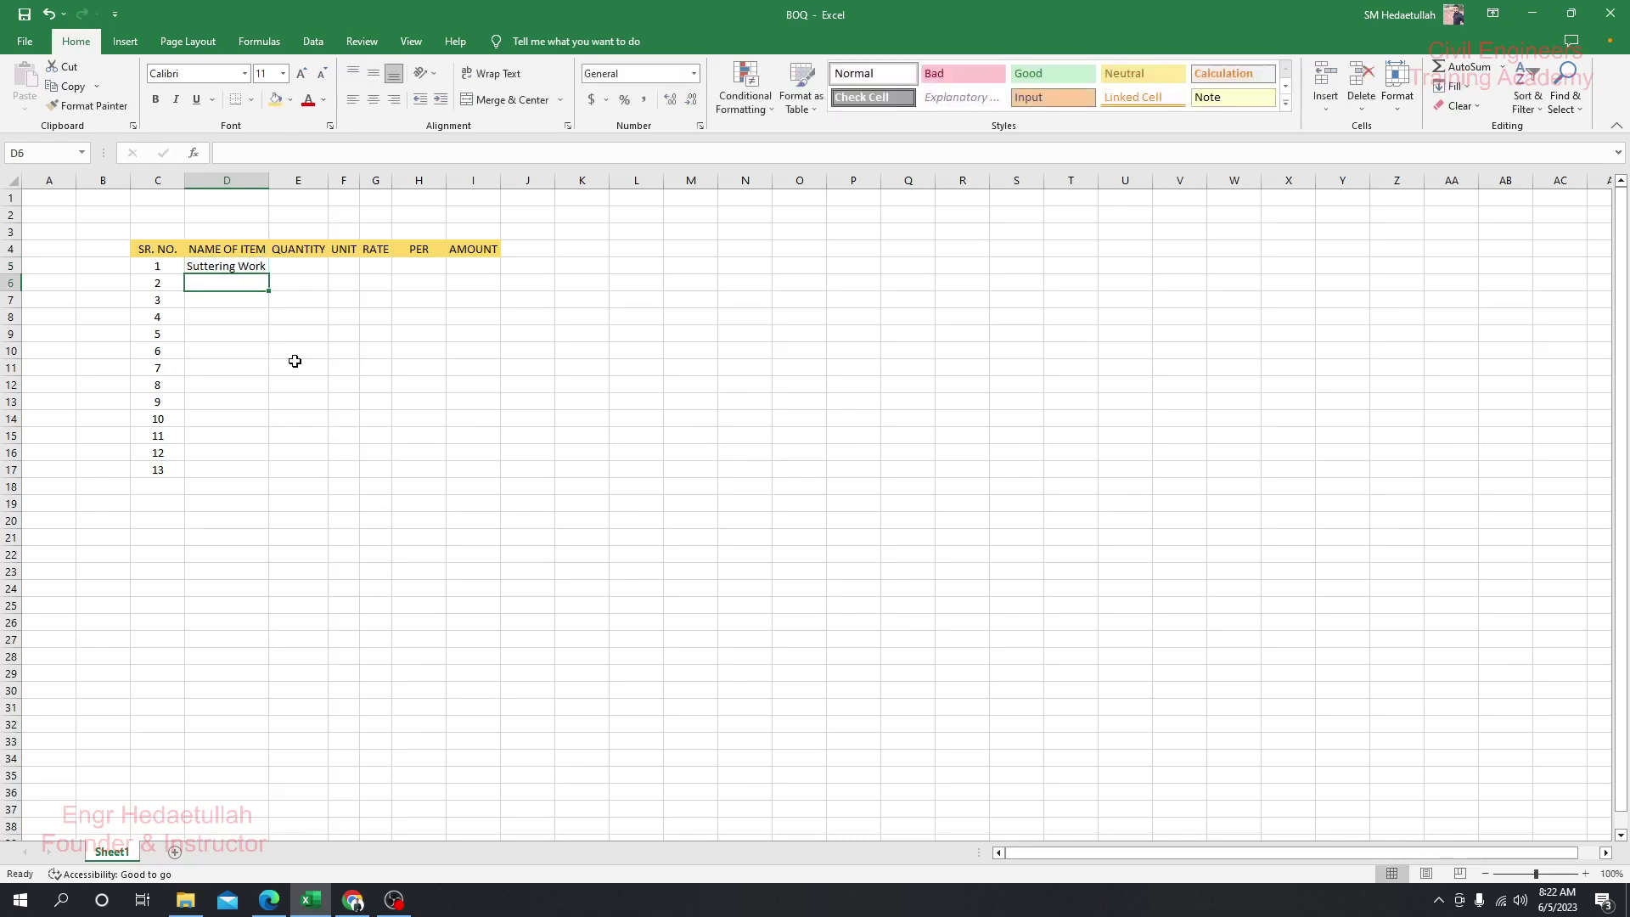
pyautogui.moveTo(270, 177); pyautogui.dragTo(299, 178)
# - Select cell D6, ready for the second item name
pyautogui.click(254, 346)
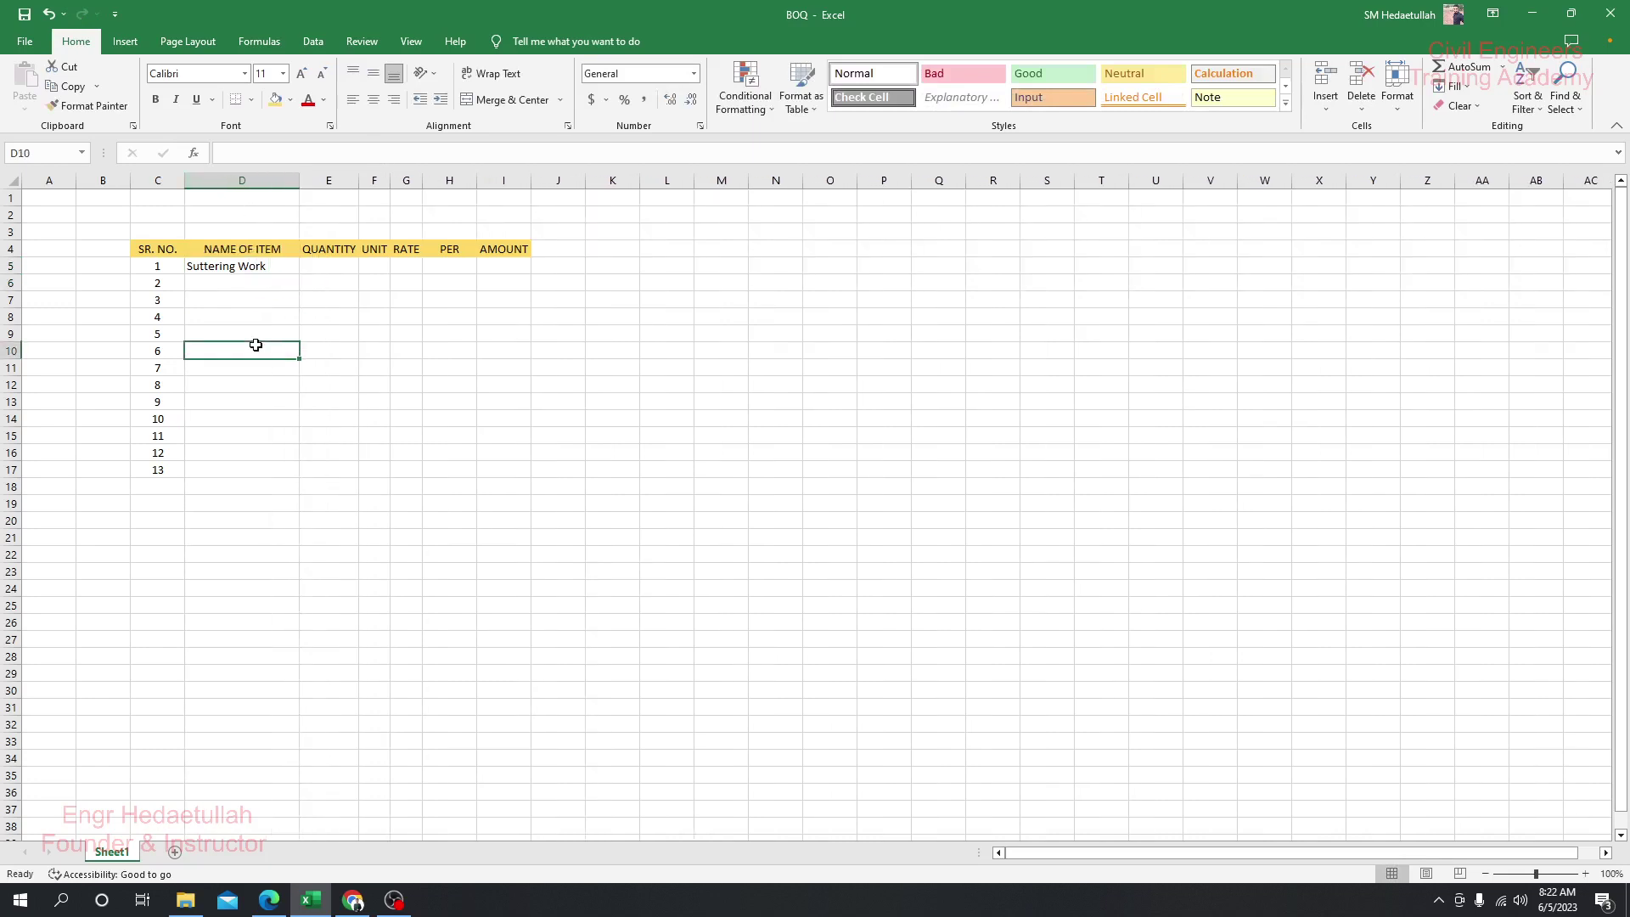
pyautogui.click(244, 282)
pyautogui.click(237, 270)
pyautogui.click(237, 283)
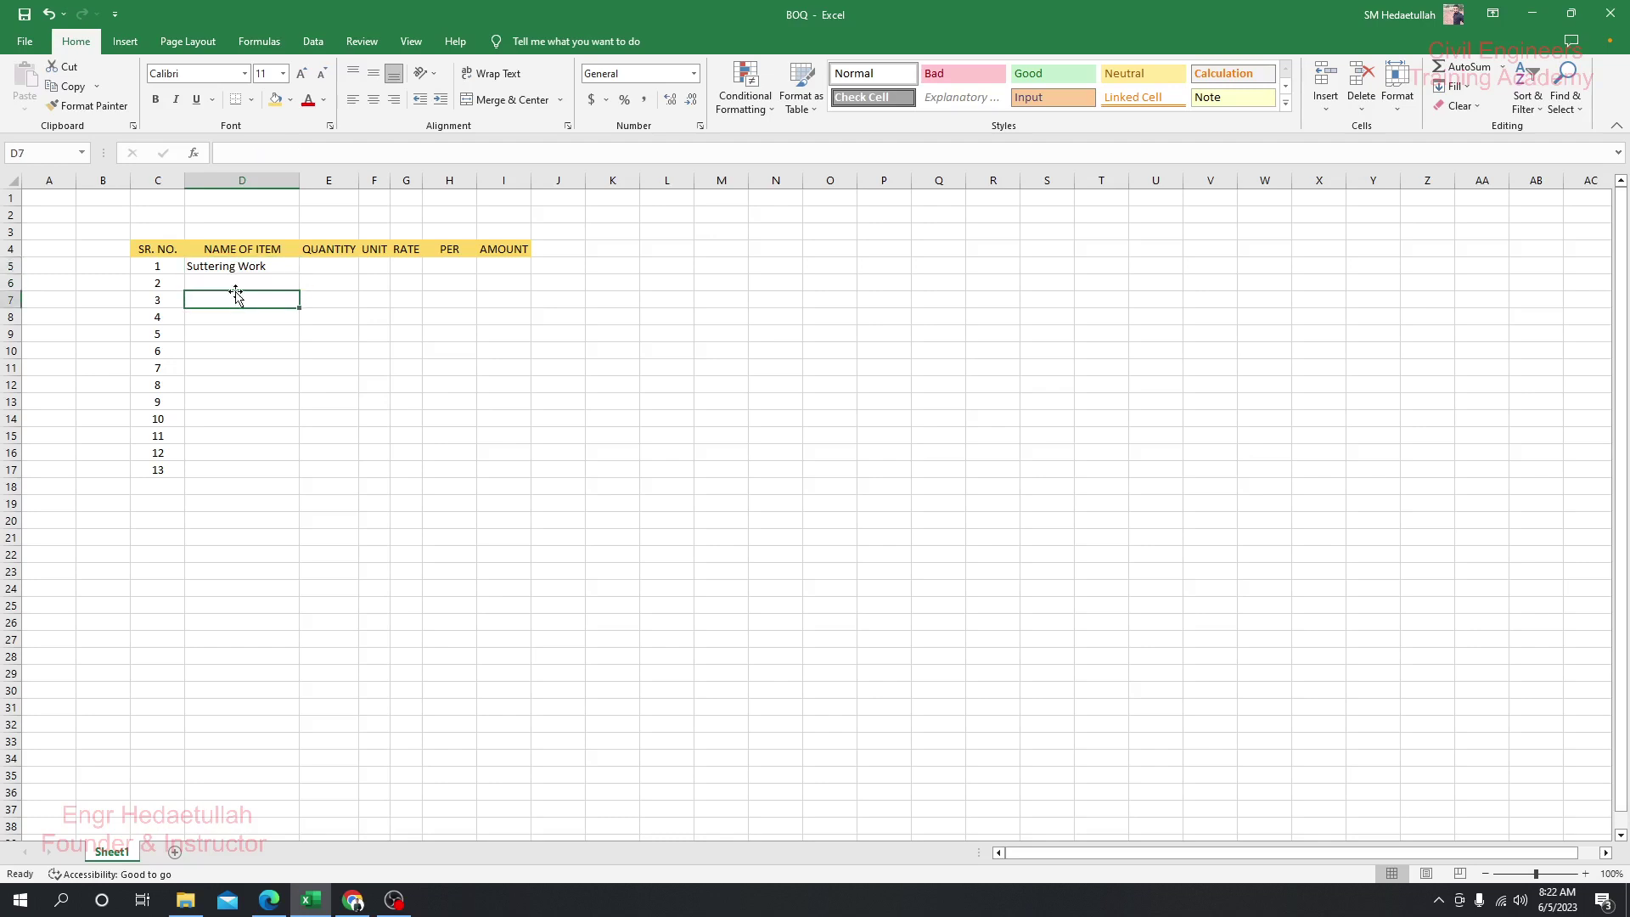
pyautogui.click(237, 270)
pyautogui.click(237, 284)
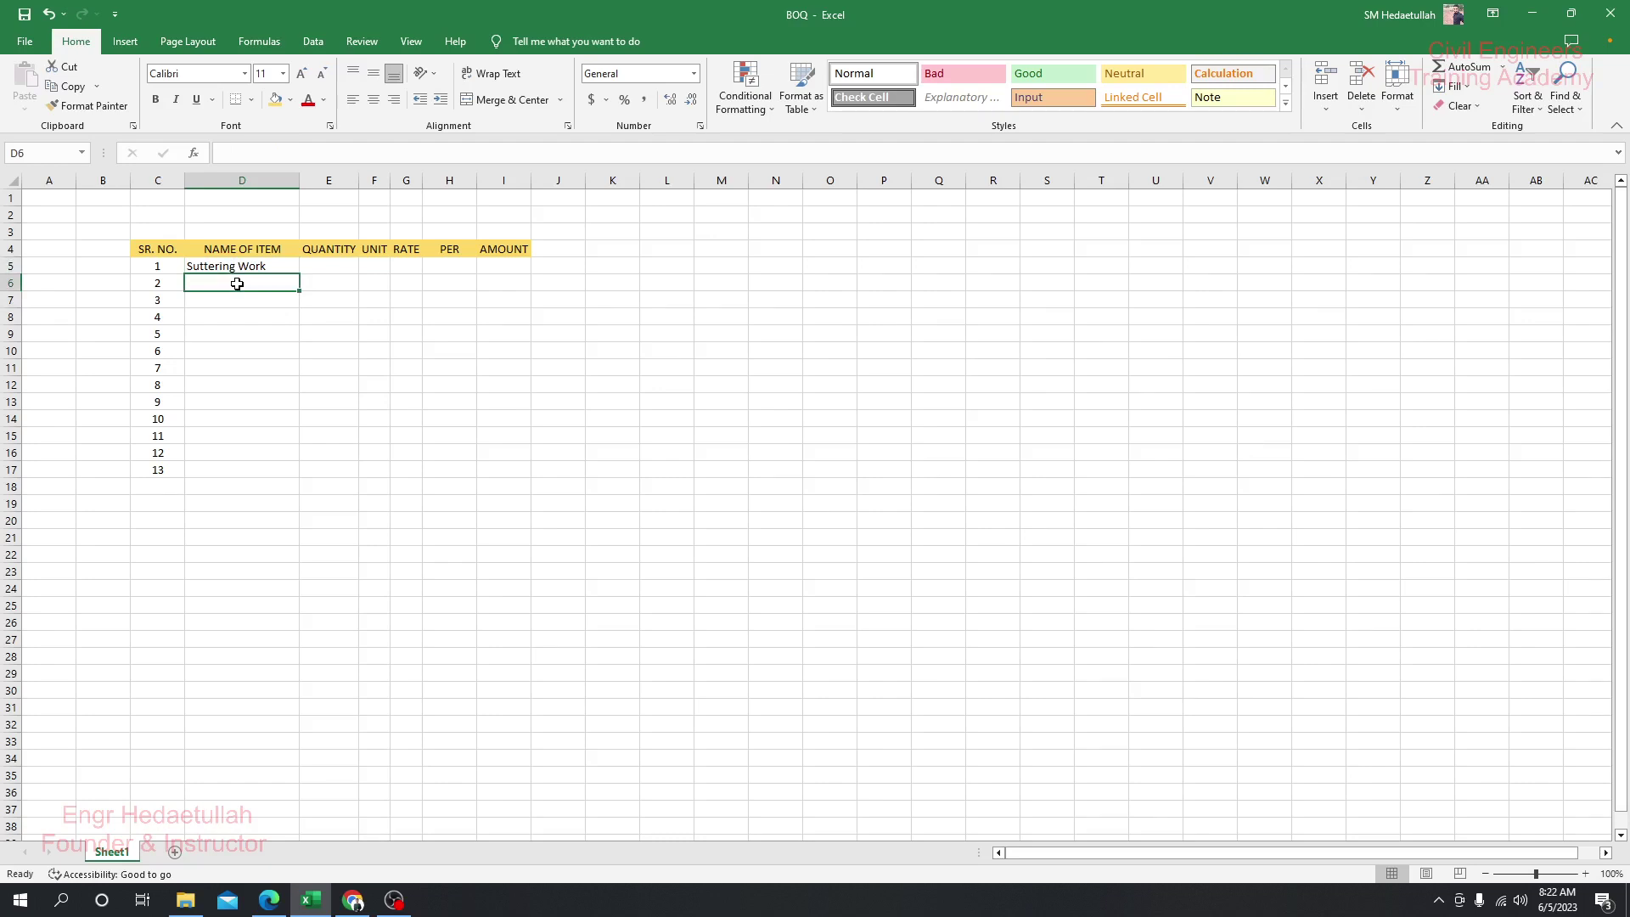
pyautogui.click(288, 265)
pyautogui.click(323, 270)
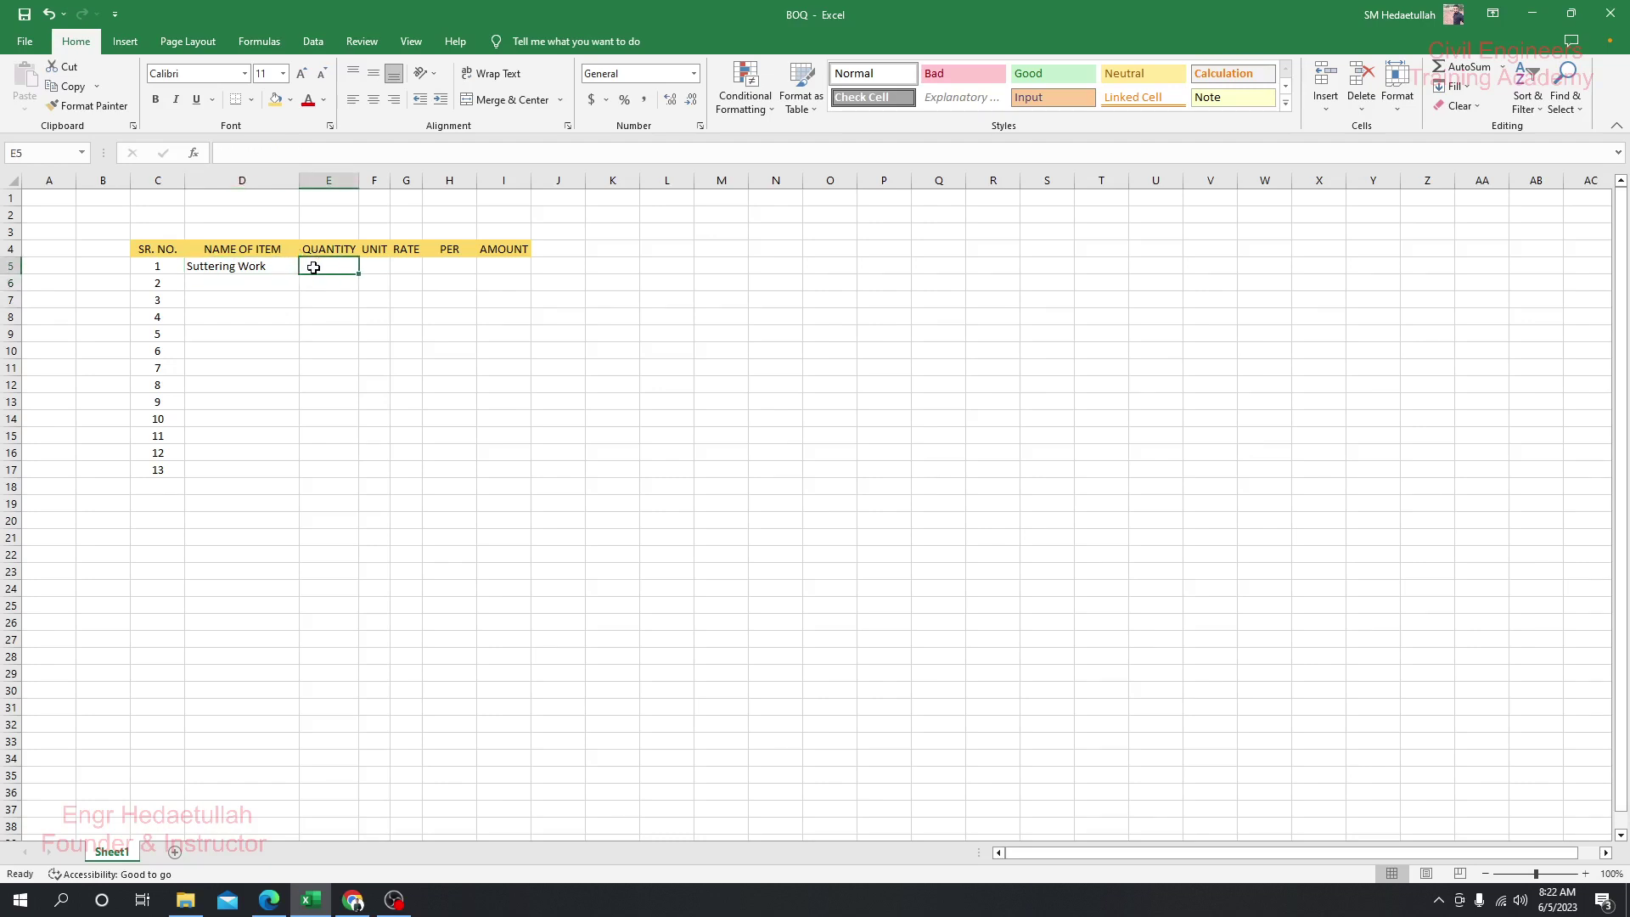
pyautogui.click(259, 284)
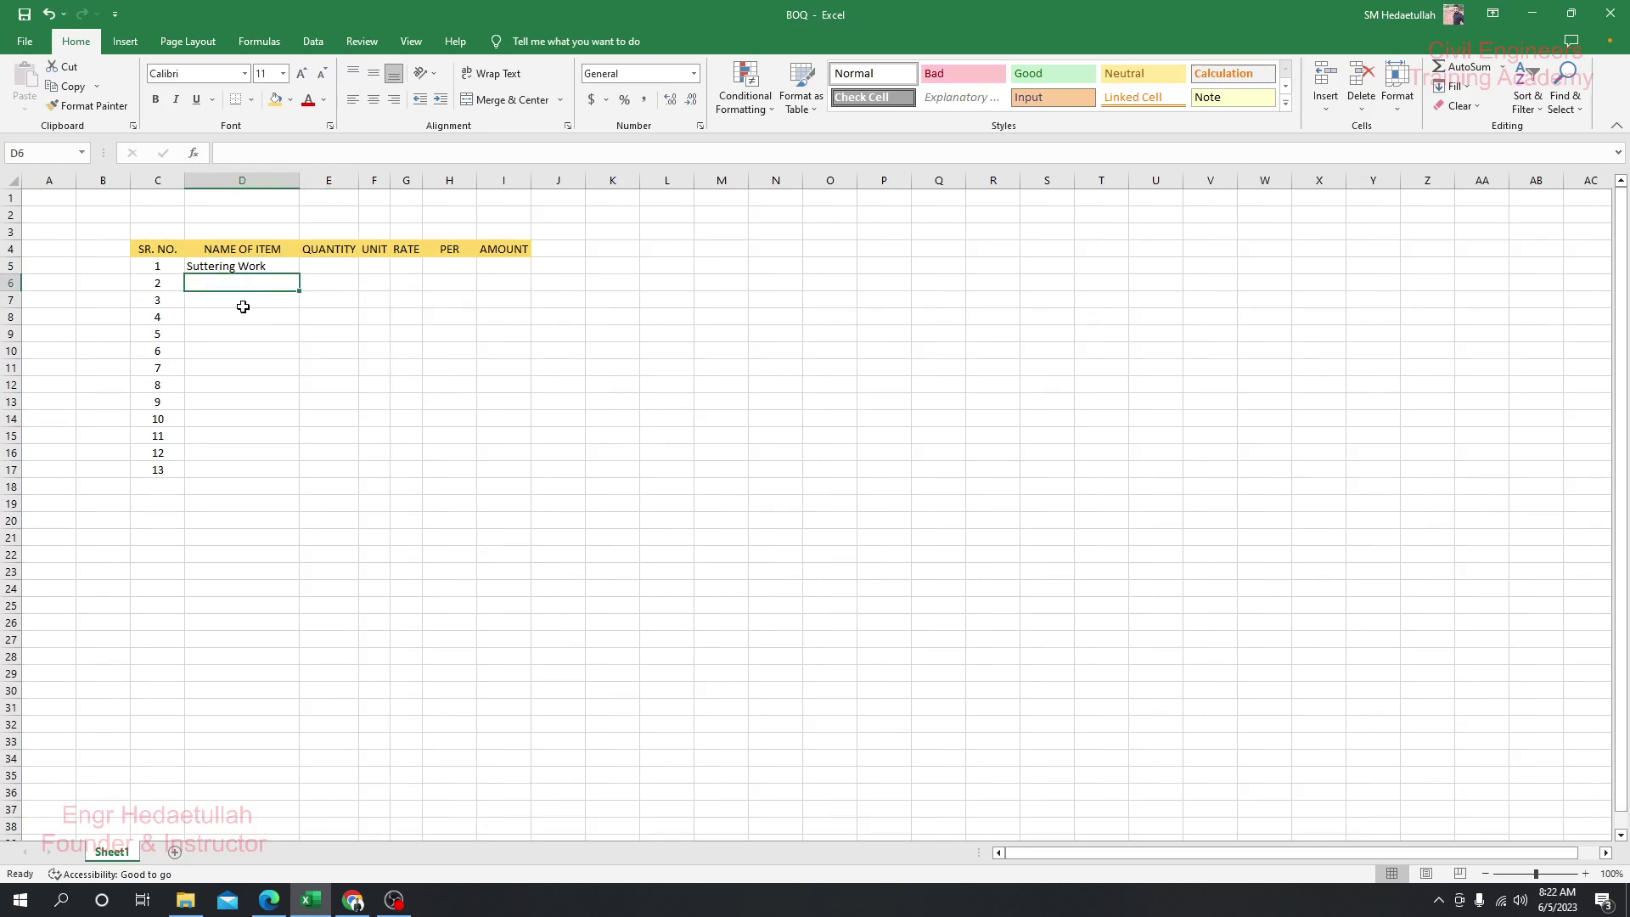
pyautogui.click(240, 304)
pyautogui.click(238, 283)
# - Enter Cement, Sand (Local) and Sand (Course) as item names in column D
pyautogui.write('Ce')
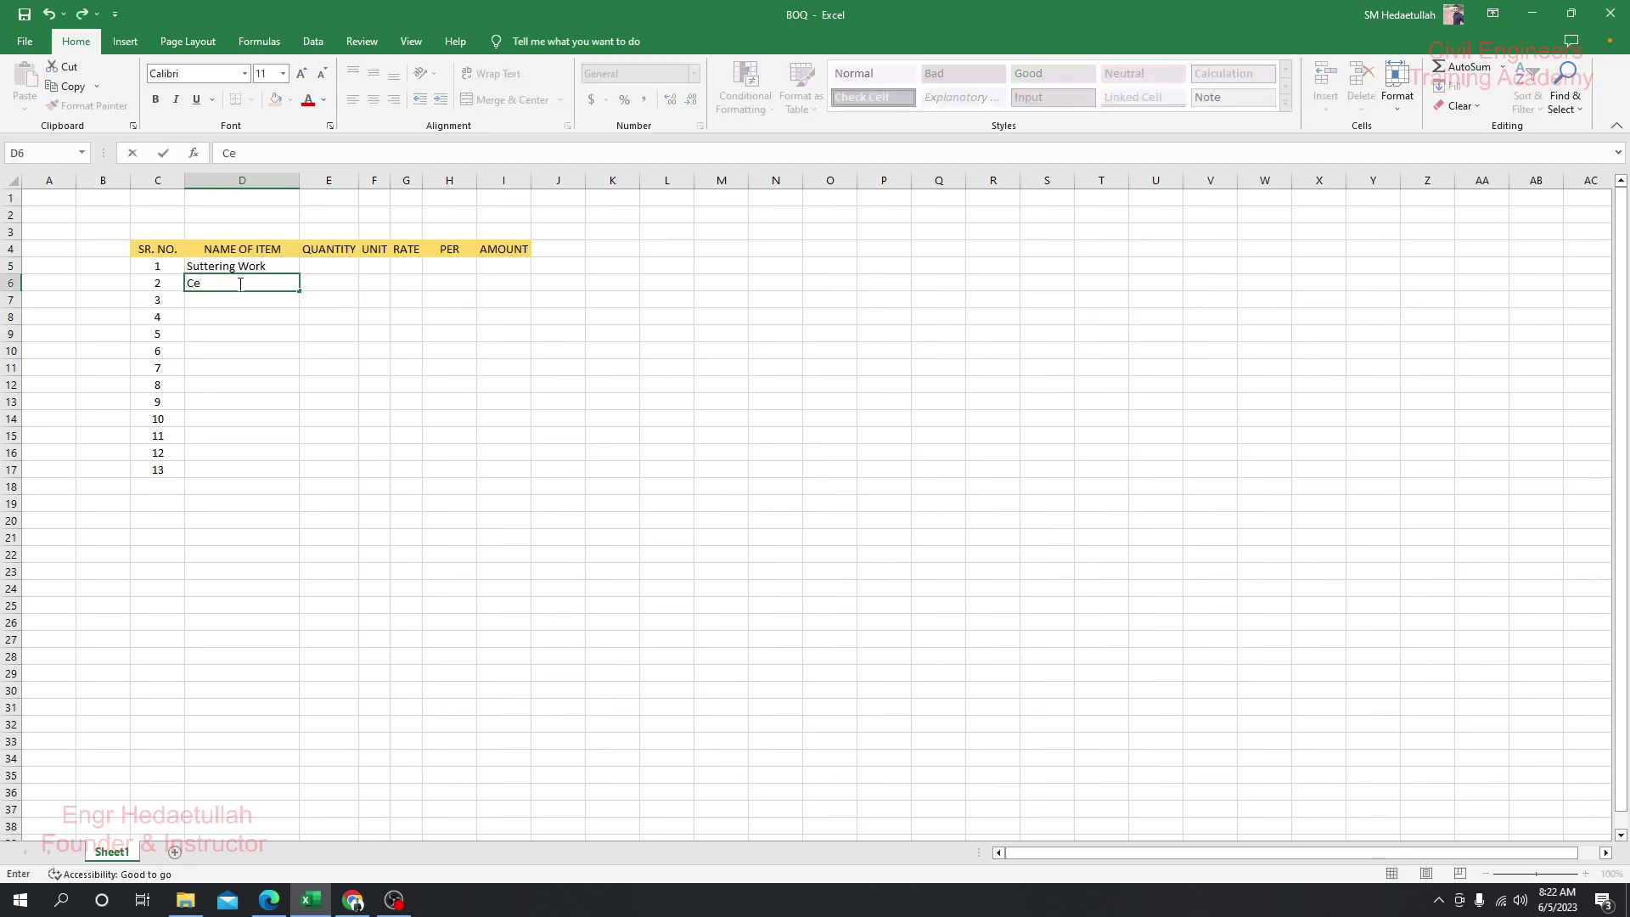
pyautogui.write('ment')
pyautogui.press('Return')
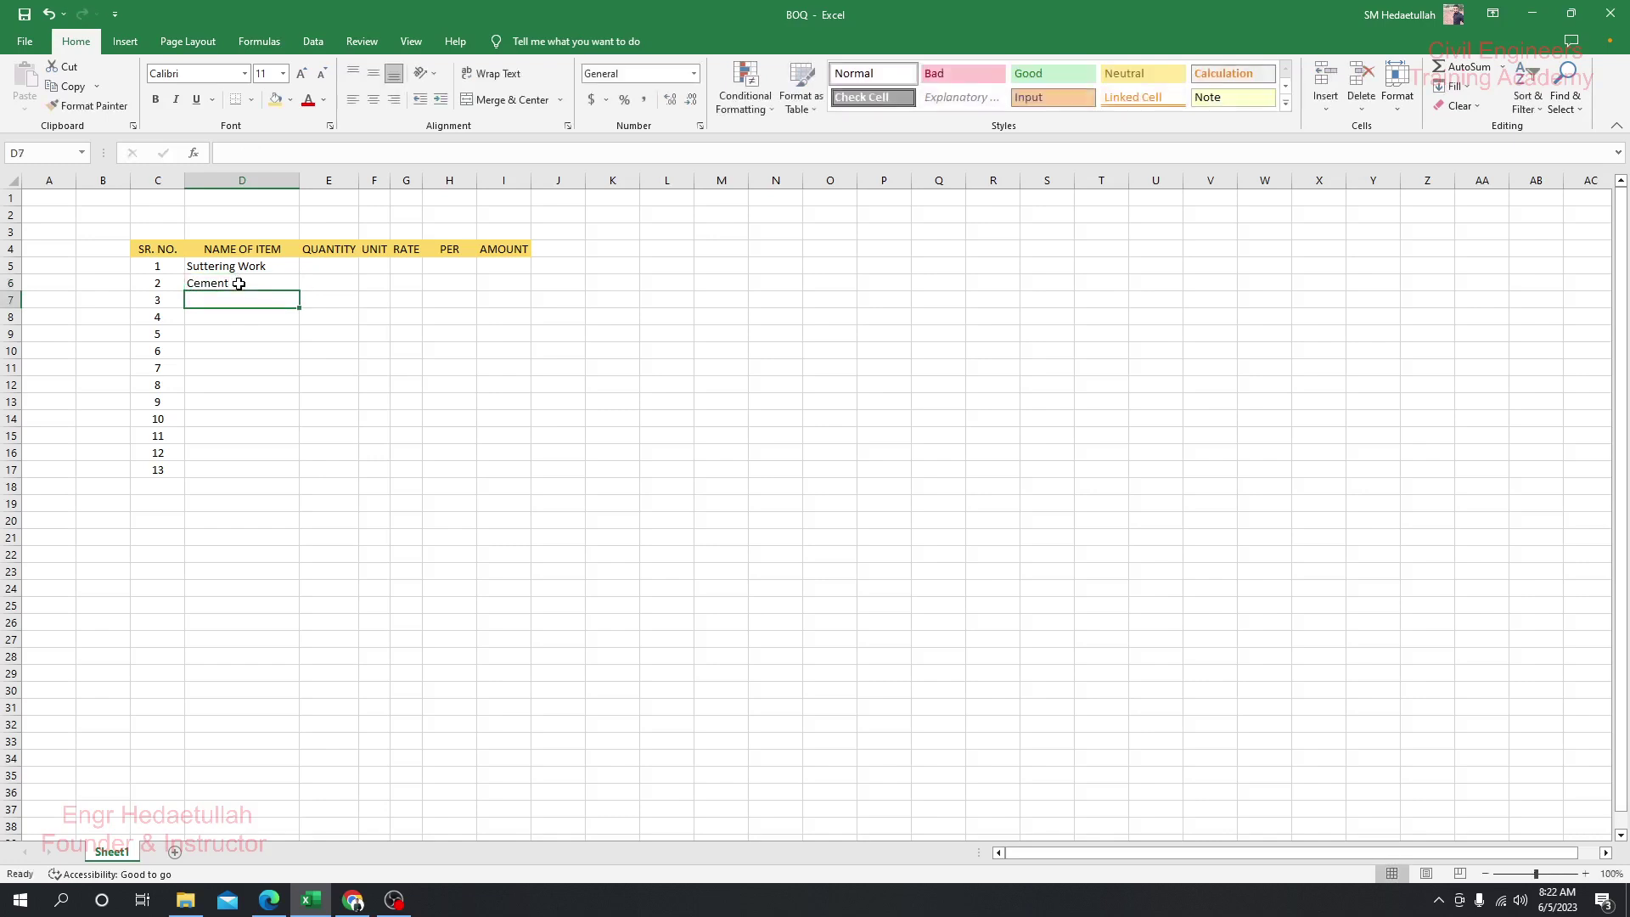
pyautogui.write('Sand')
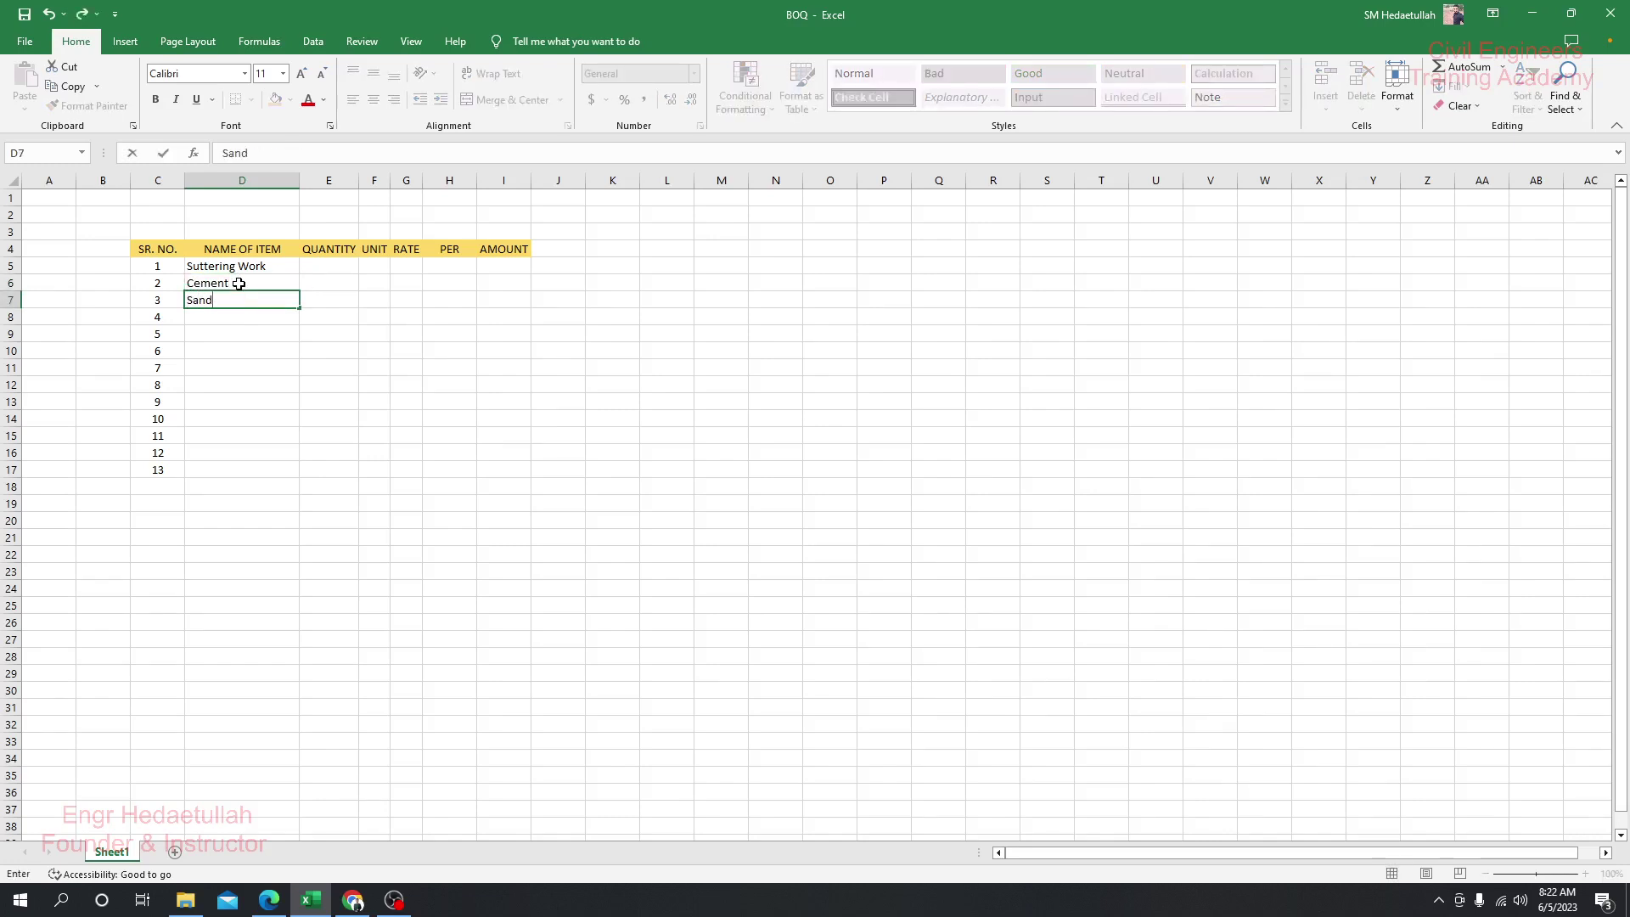
pyautogui.click(243, 317)
pyautogui.doubleClick(238, 299)
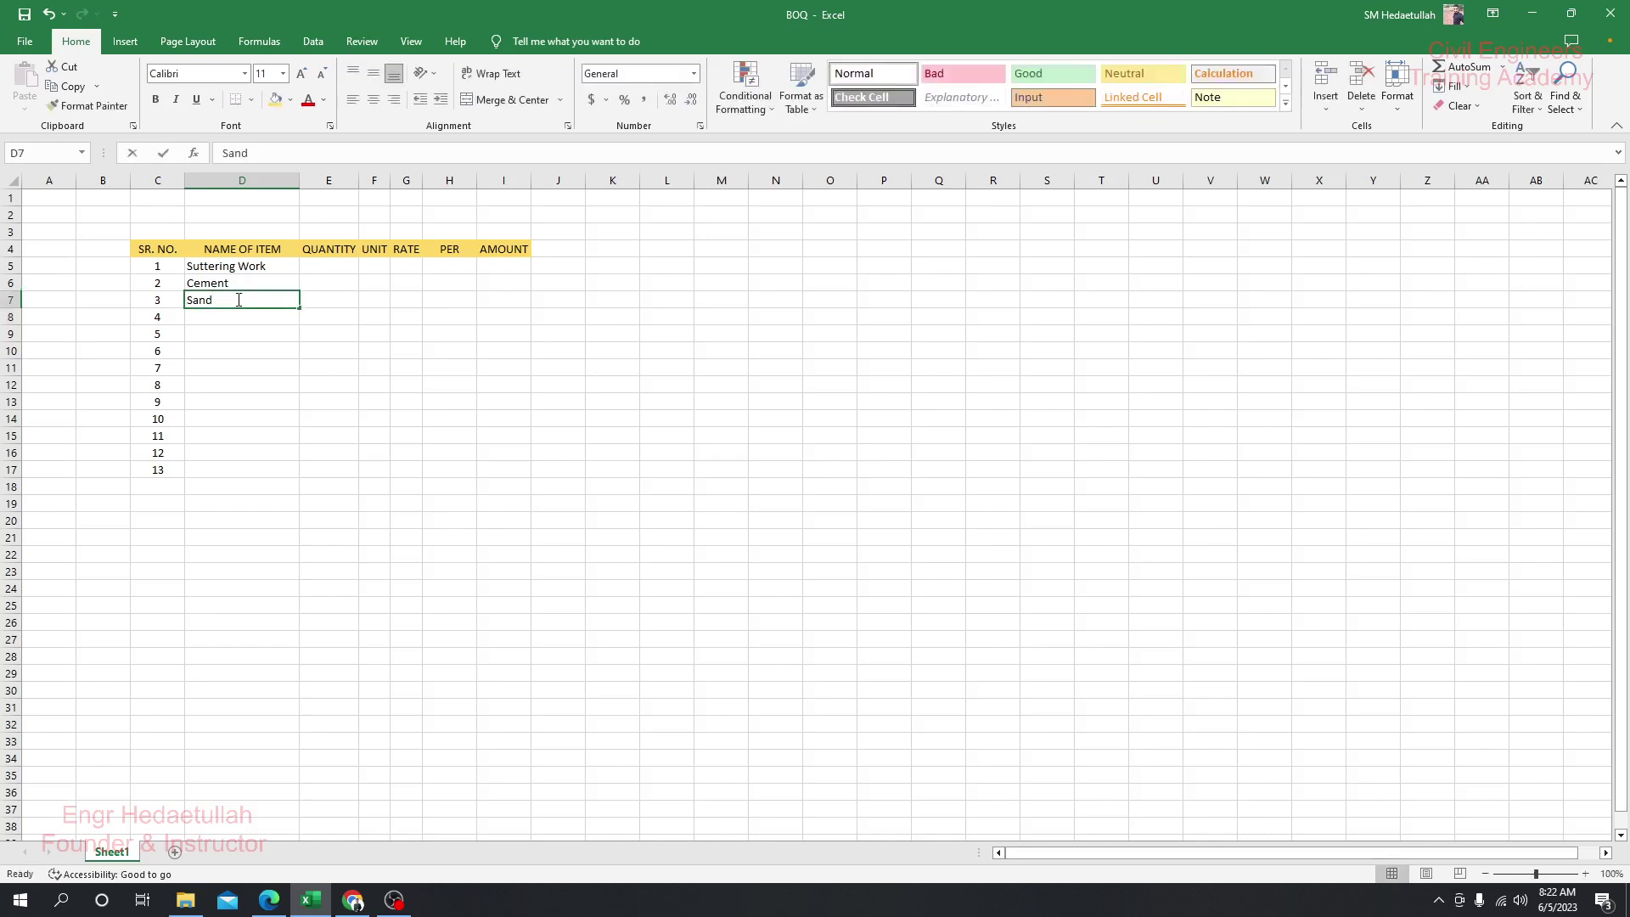
pyautogui.write('(')
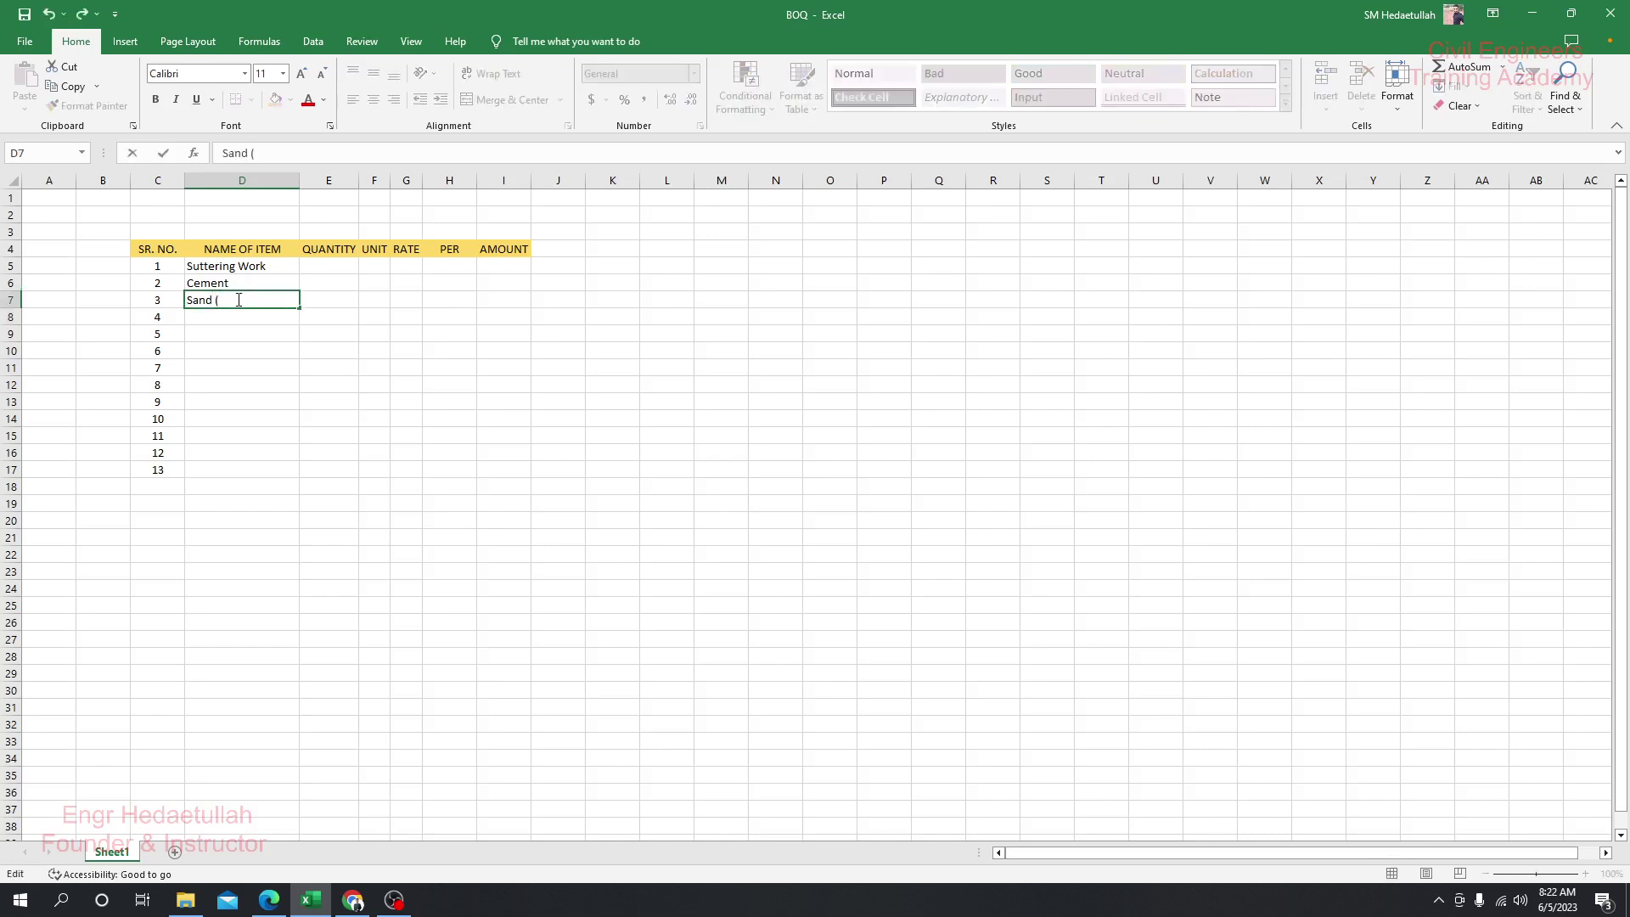
pyautogui.write('Local)')
pyautogui.press('Return')
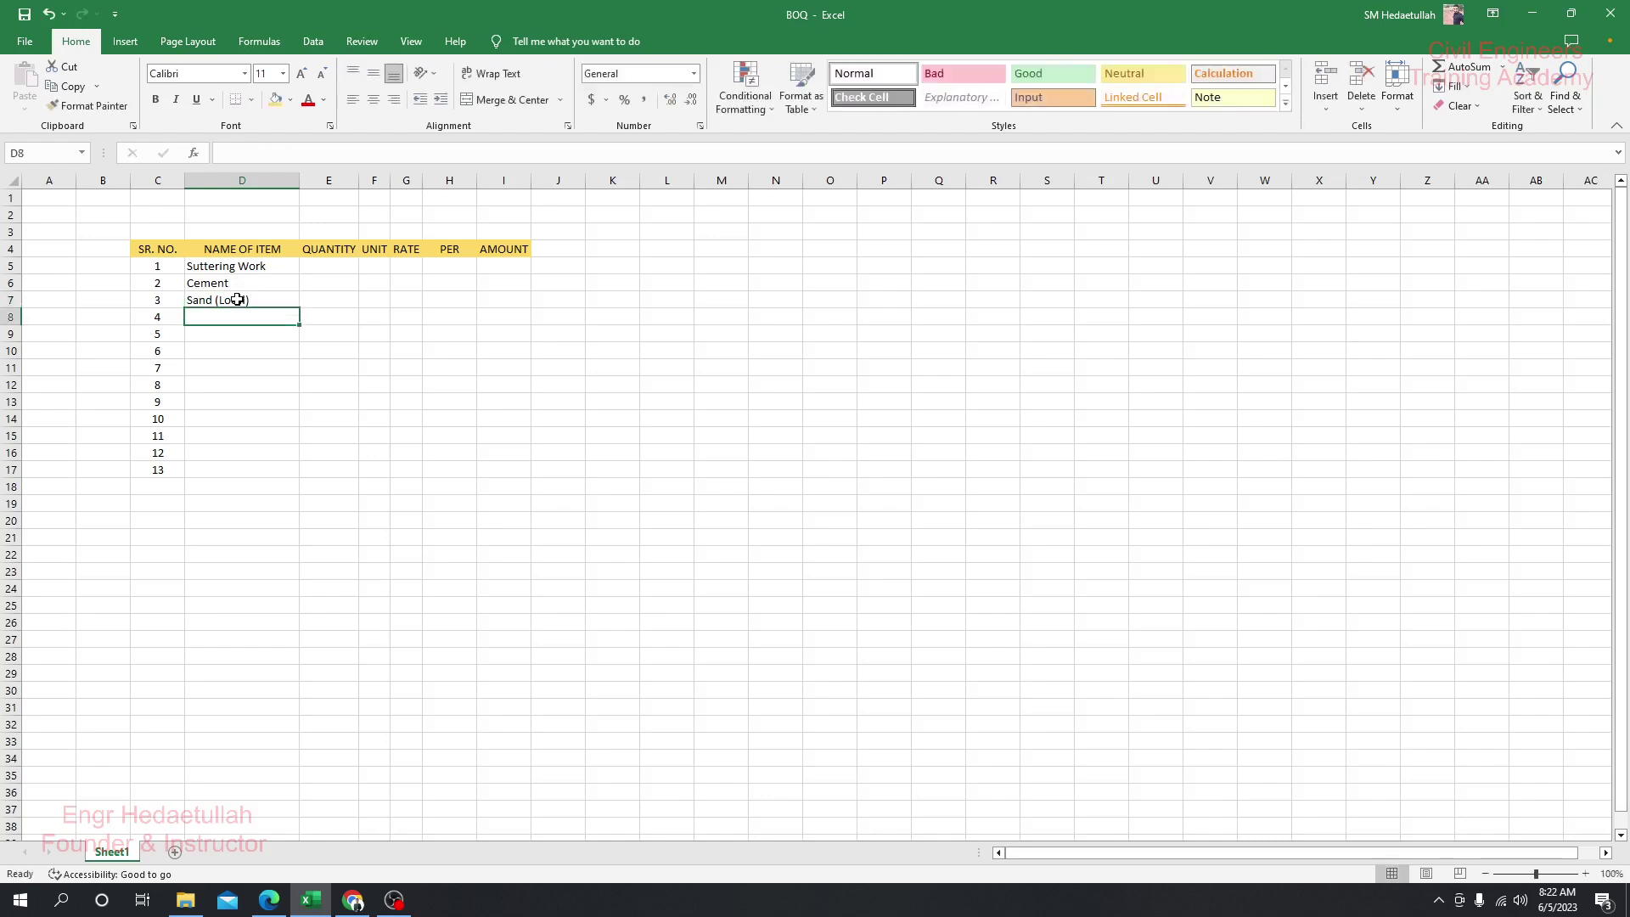
pyautogui.write('Sand')
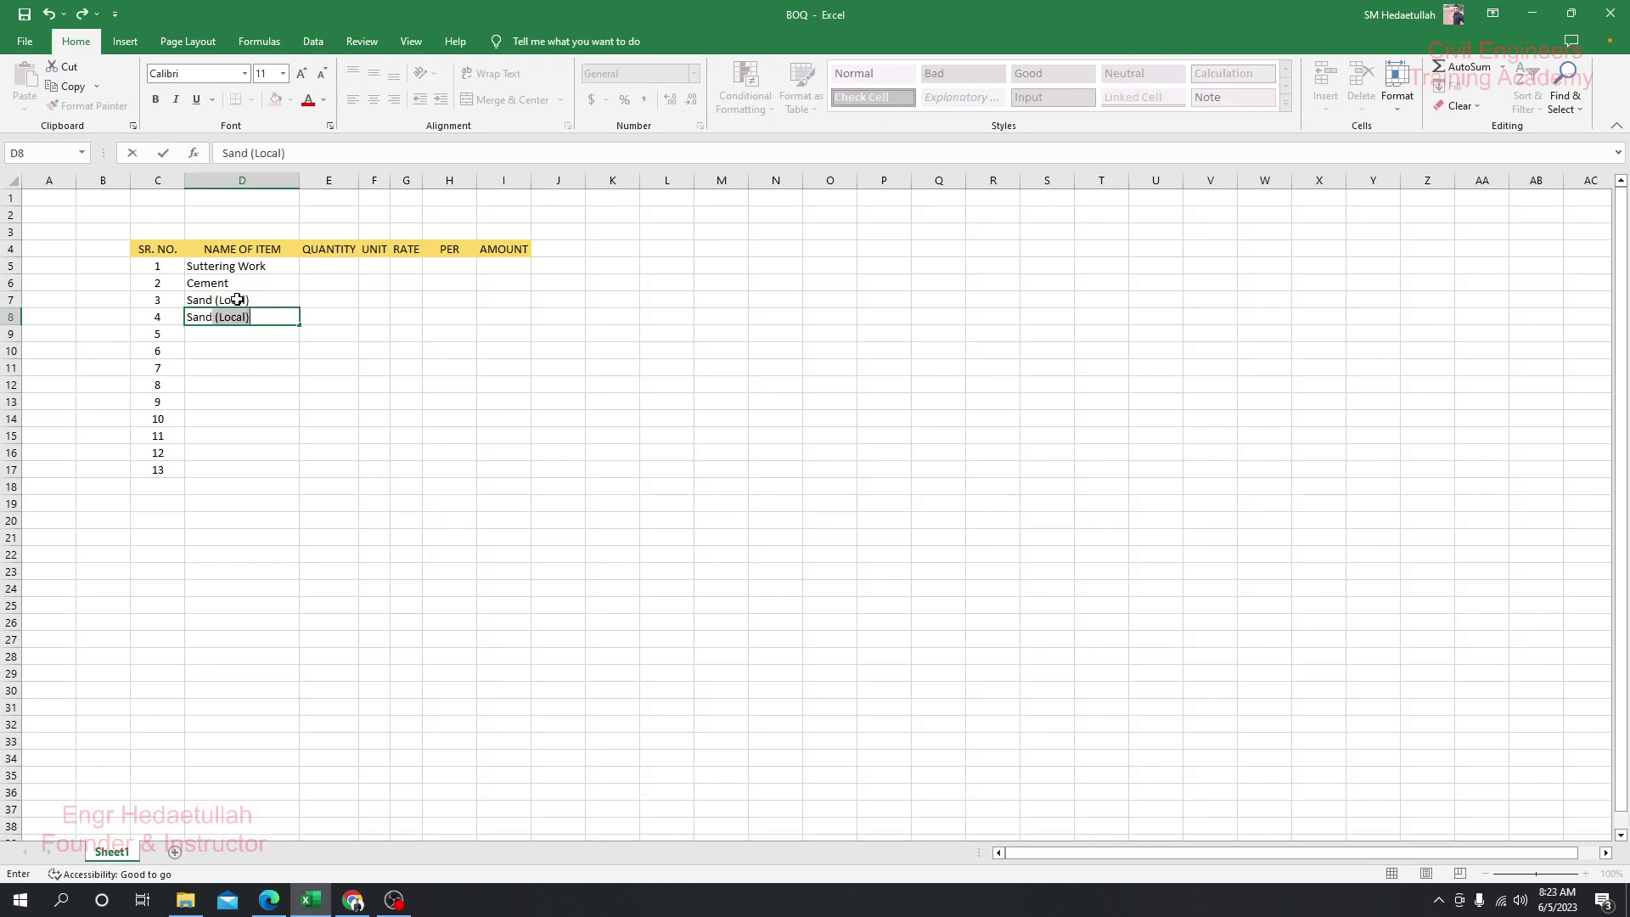
pyautogui.click(250, 316)
pyautogui.moveTo(246, 317); pyautogui.dragTo(219, 316)
pyautogui.write('Course')
pyautogui.click(246, 365)
# - Enter Khoa/Stone as the fifth item in D9
pyautogui.click(248, 320)
pyautogui.click(249, 302)
pyautogui.click(251, 312)
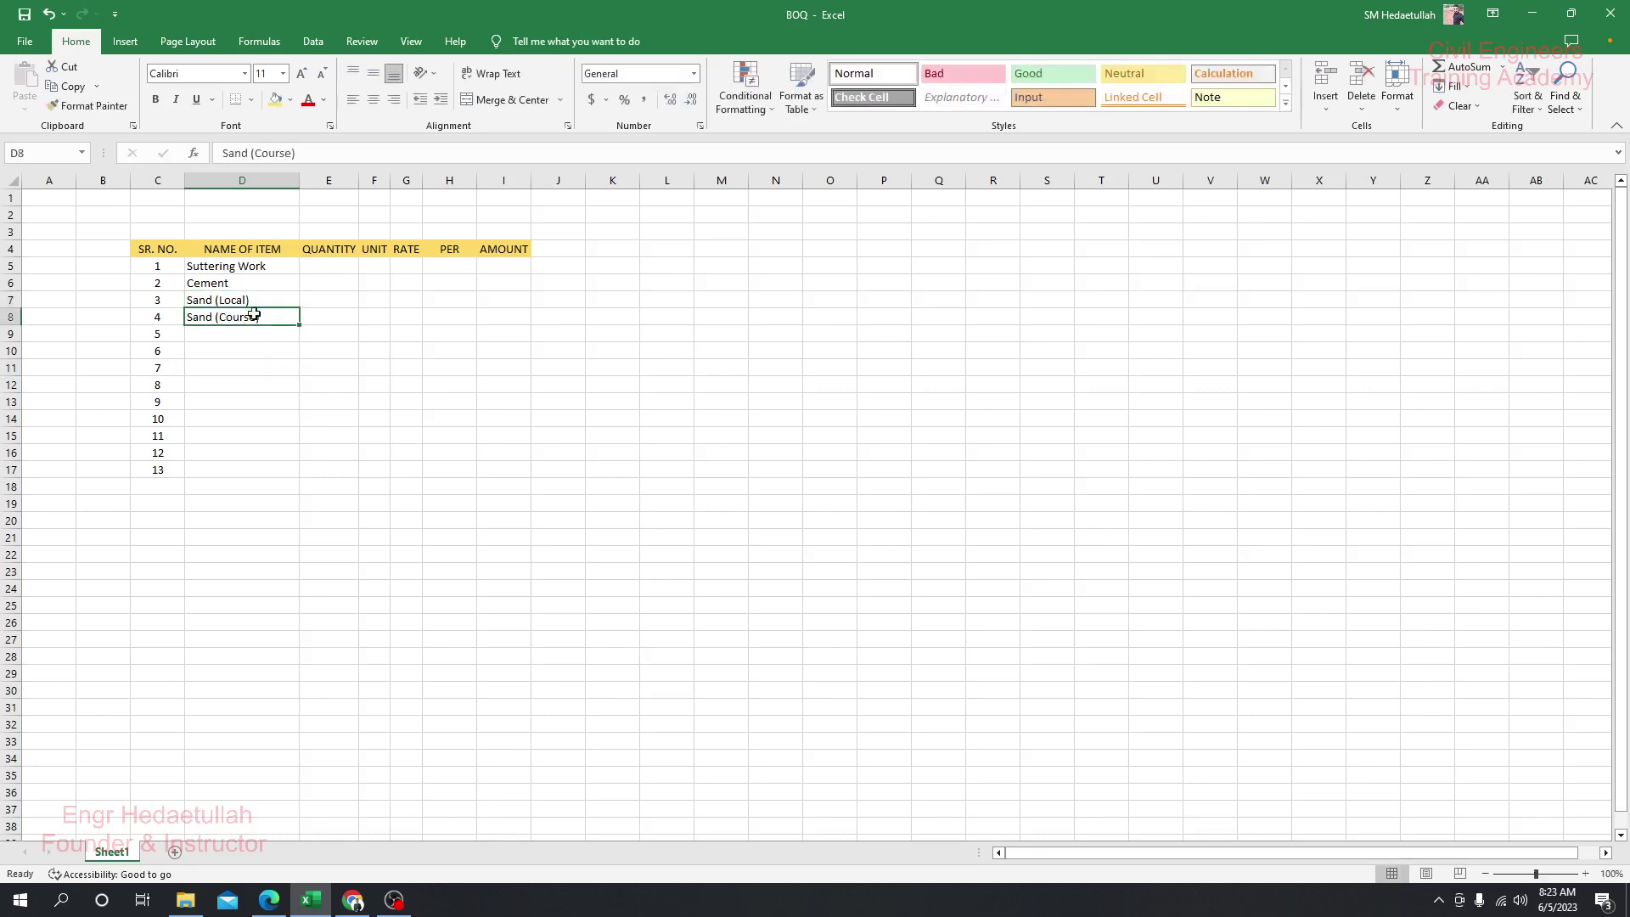
pyautogui.click(248, 302)
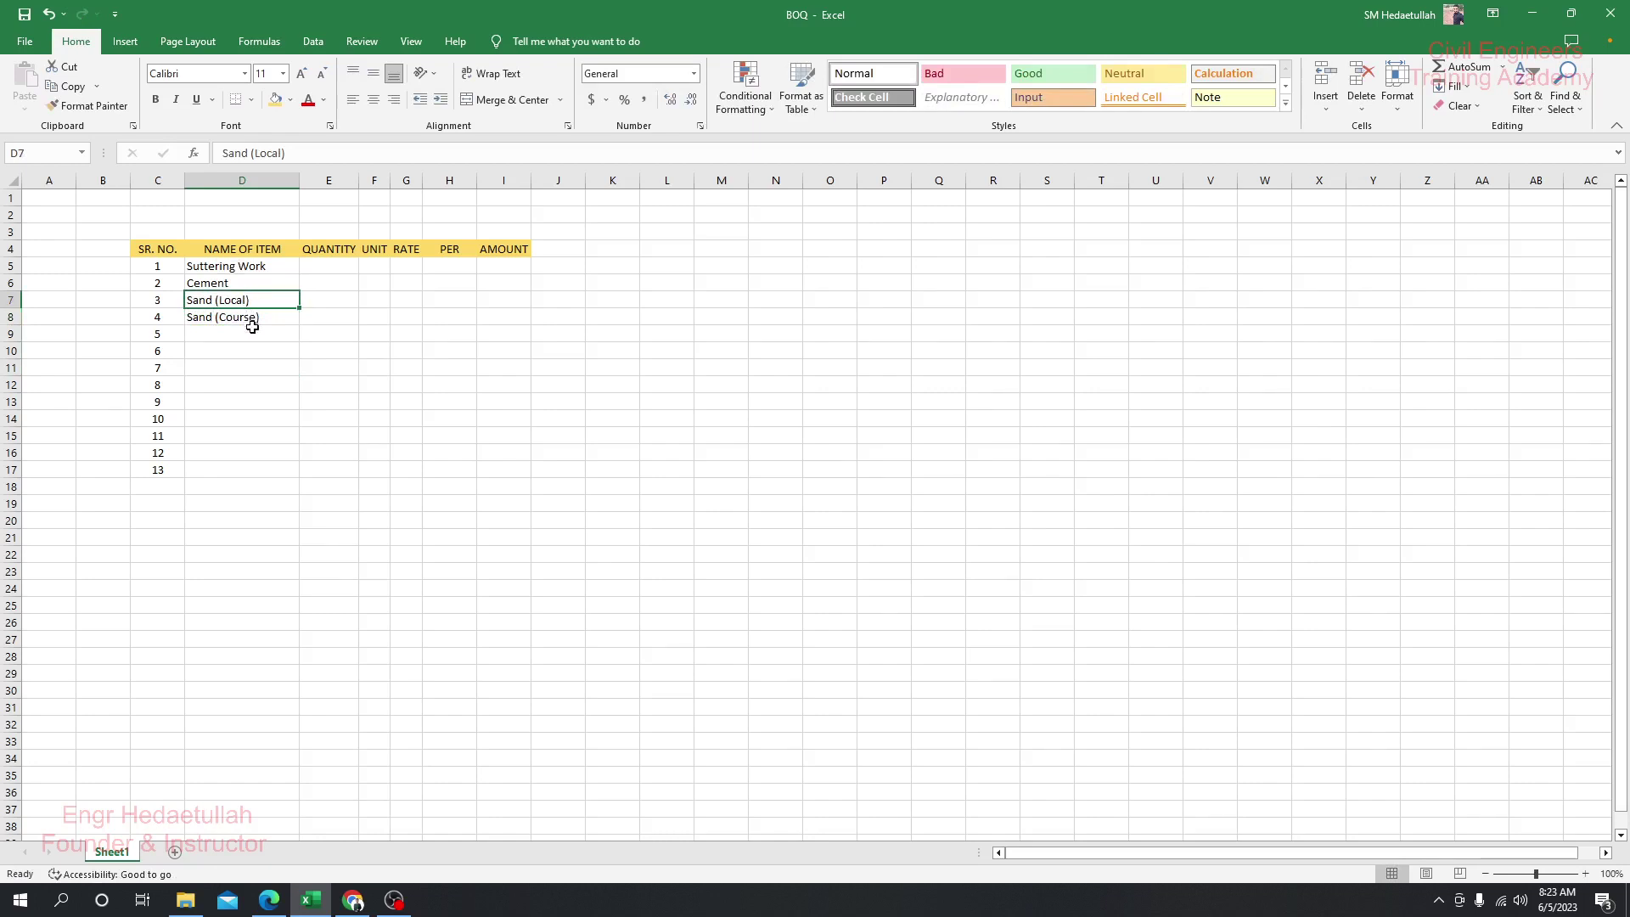
pyautogui.click(252, 330)
pyautogui.click(232, 316)
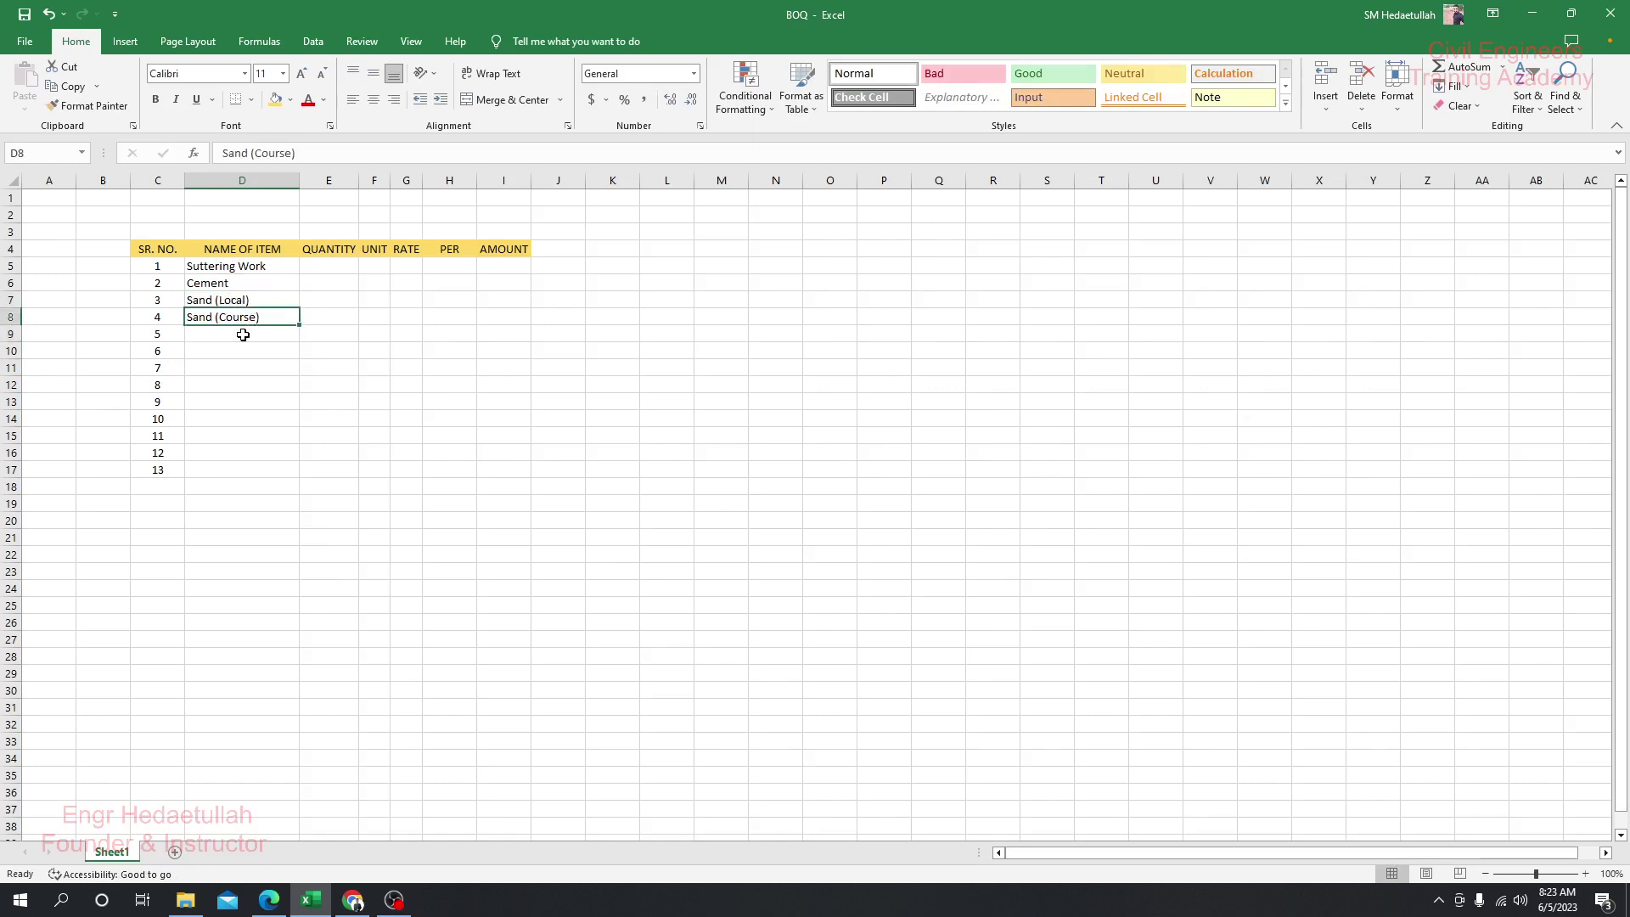
pyautogui.click(240, 329)
pyautogui.click(240, 321)
pyautogui.click(237, 331)
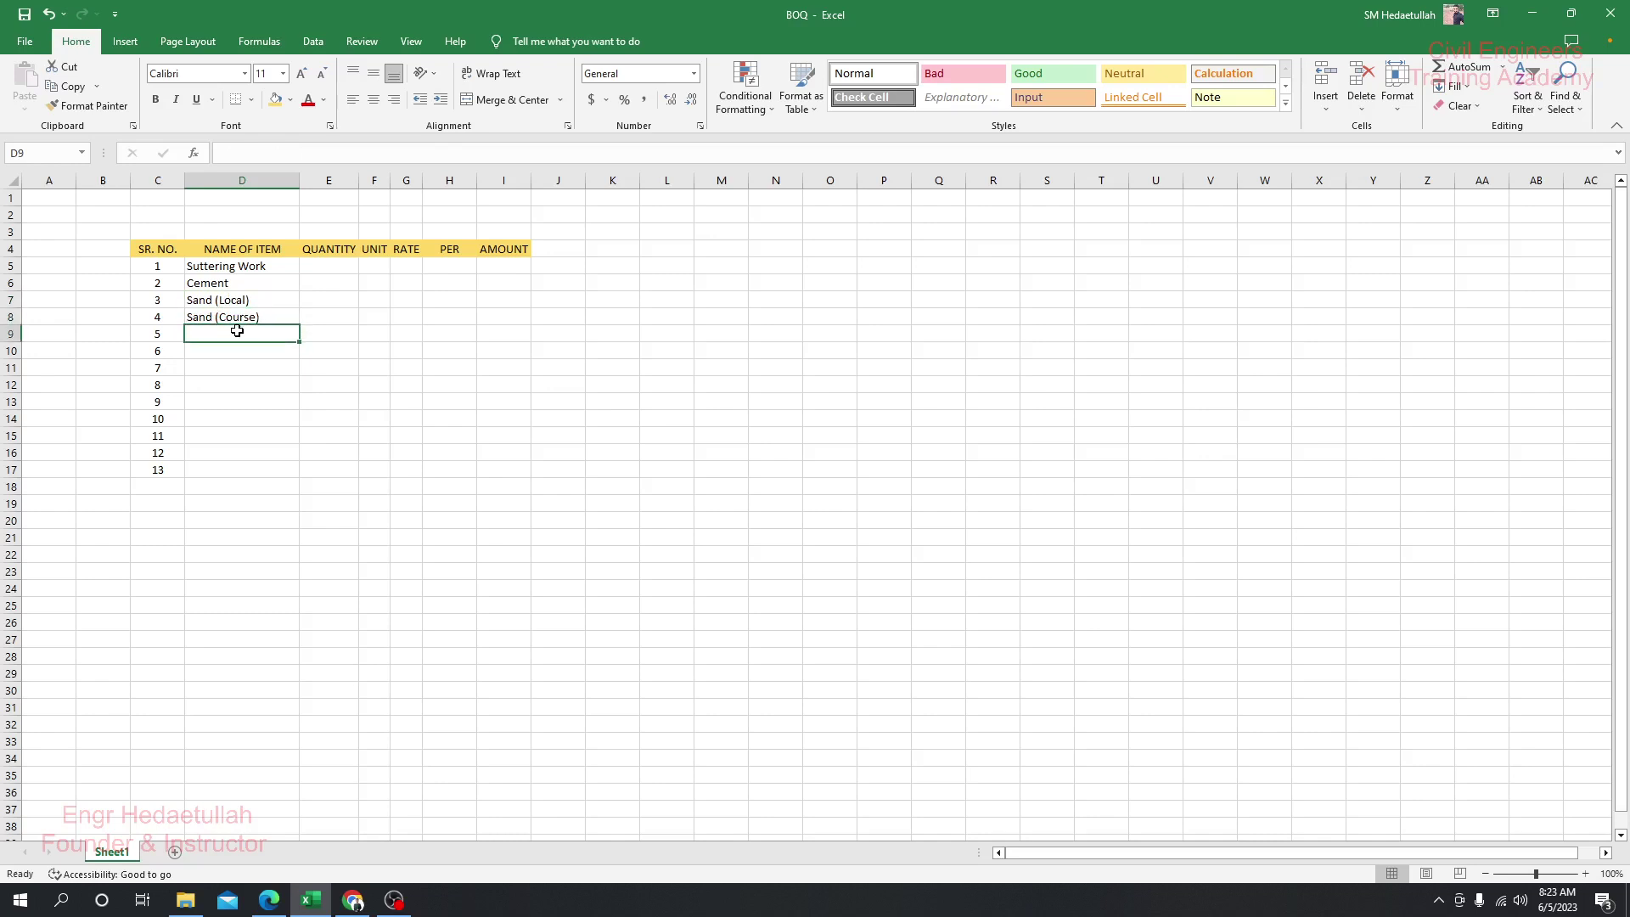
pyautogui.write('Khoa')
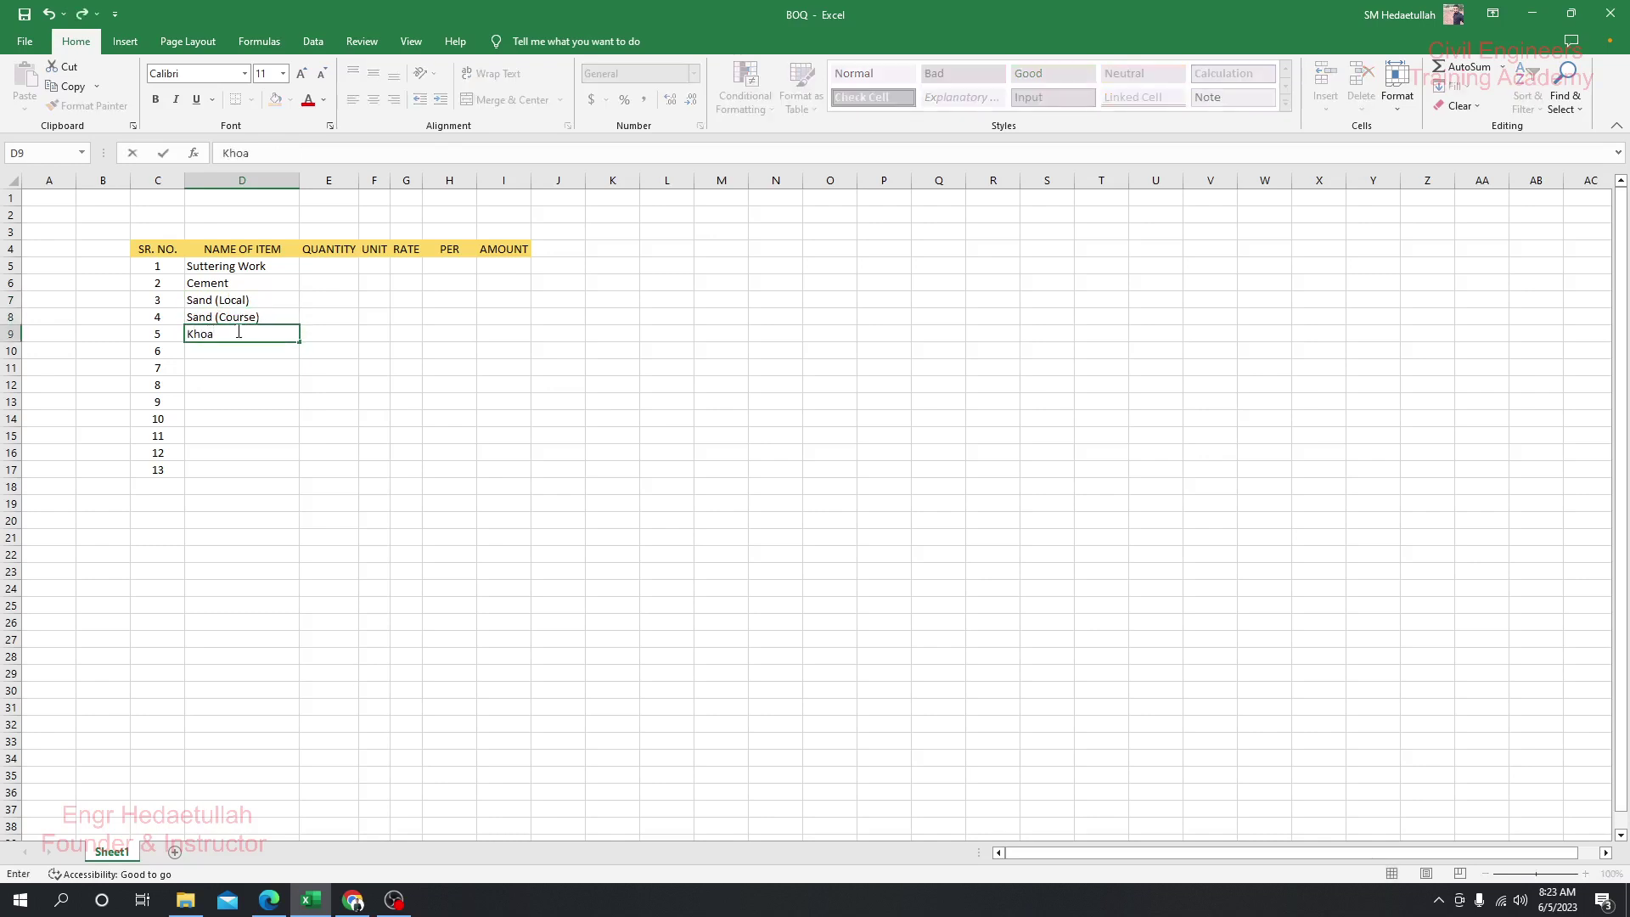
pyautogui.write('/Stone')
pyautogui.click(247, 333)
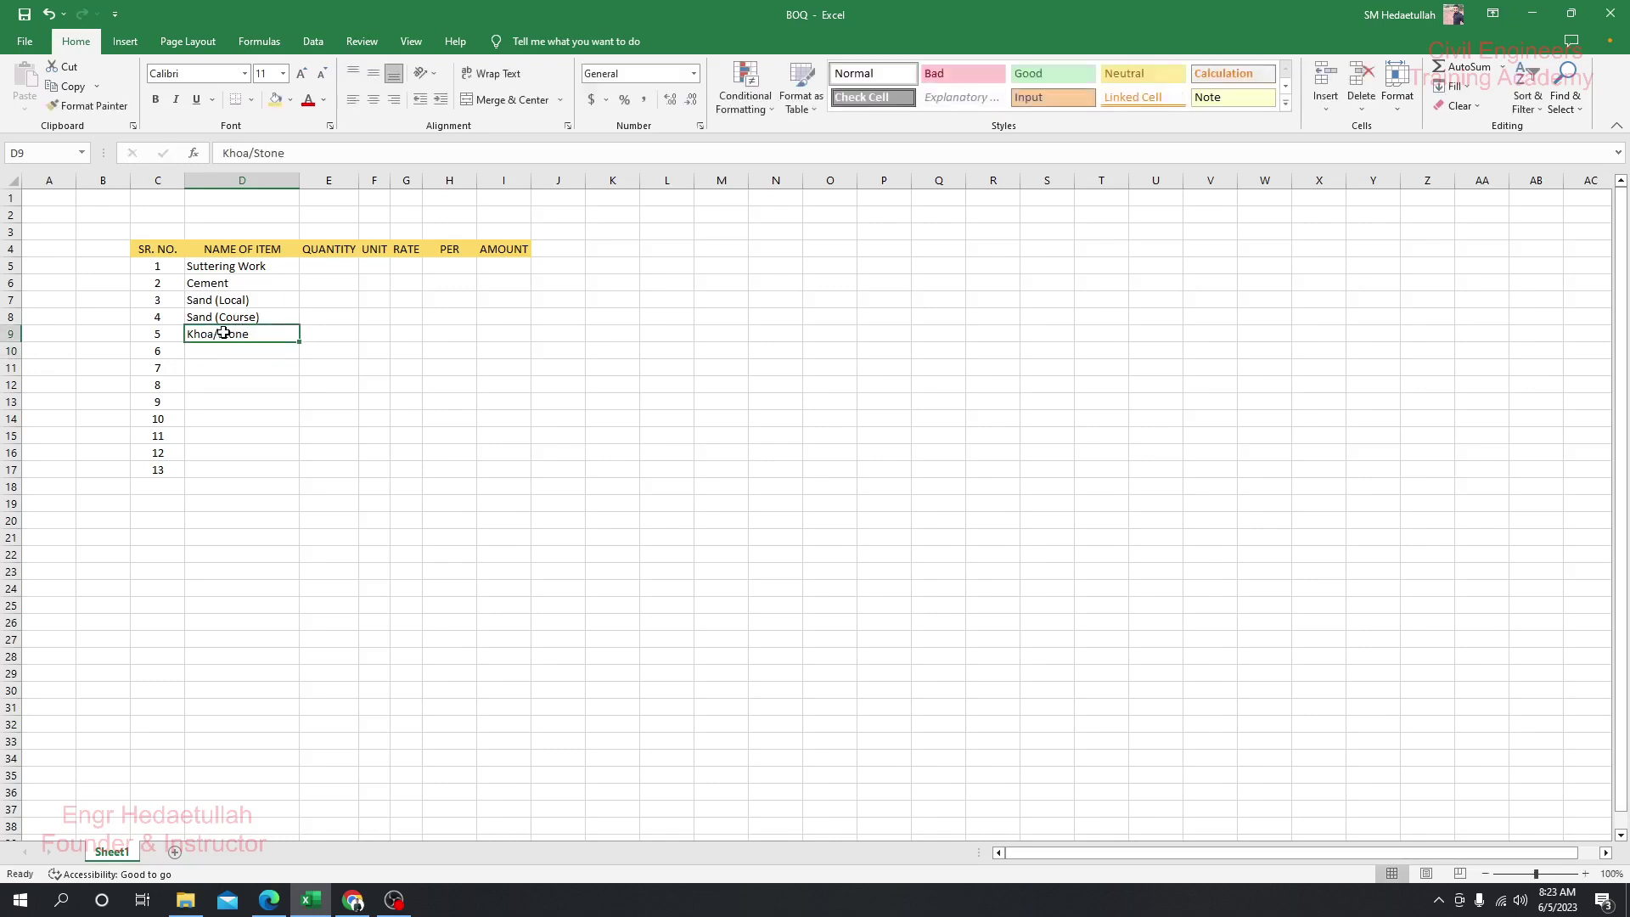
# - Rename the D9 item to Aggrigate (Stone), then to Aggrigate (Brick)
pyautogui.doubleClick(267, 334)
pyautogui.moveTo(265, 335); pyautogui.dragTo(183, 339)
pyautogui.write('A')
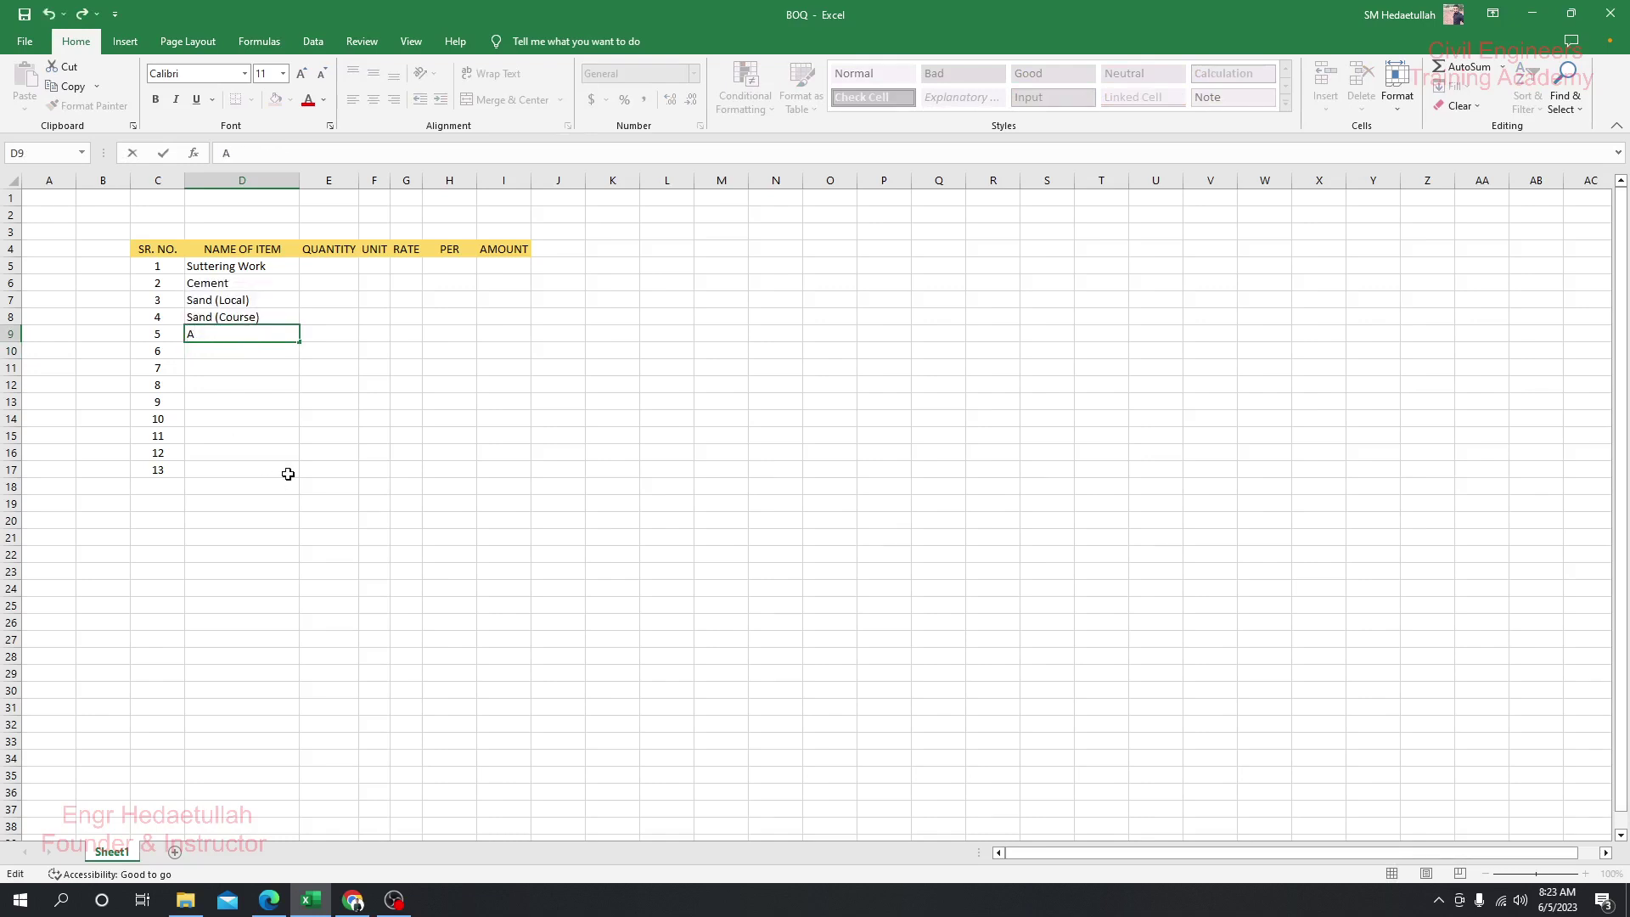
pyautogui.write('ggrigate')
pyautogui.write(' (Kho')
pyautogui.press('BackSpace')
pyautogui.press('BackSpace')
pyautogui.write('Ston')
pyautogui.click(230, 348)
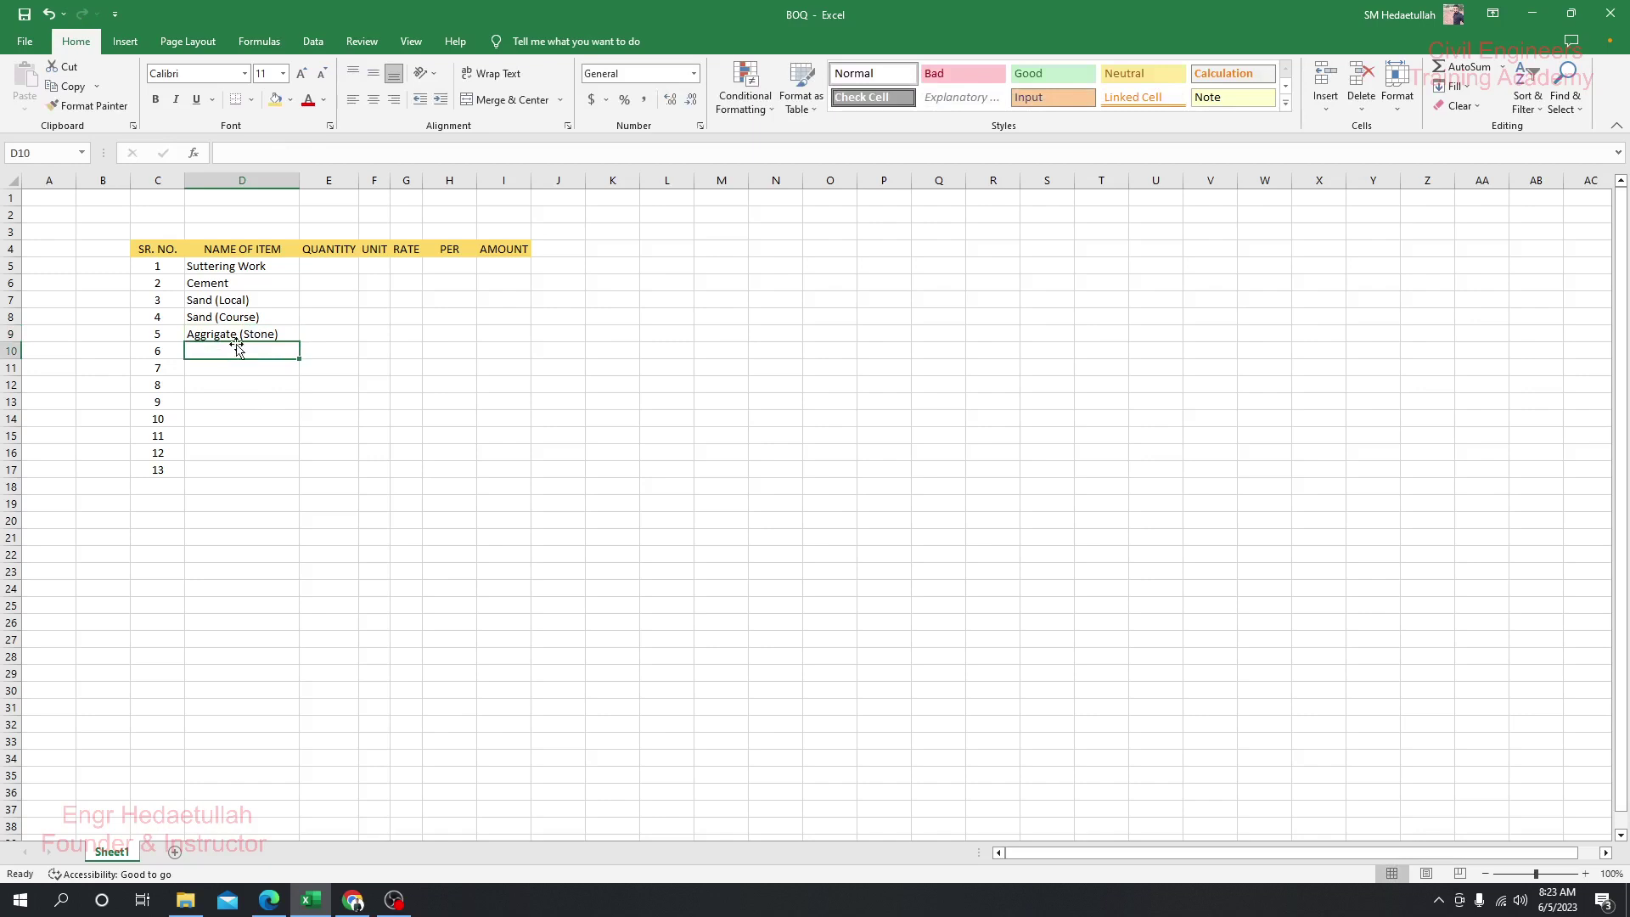
pyautogui.doubleClick(273, 334)
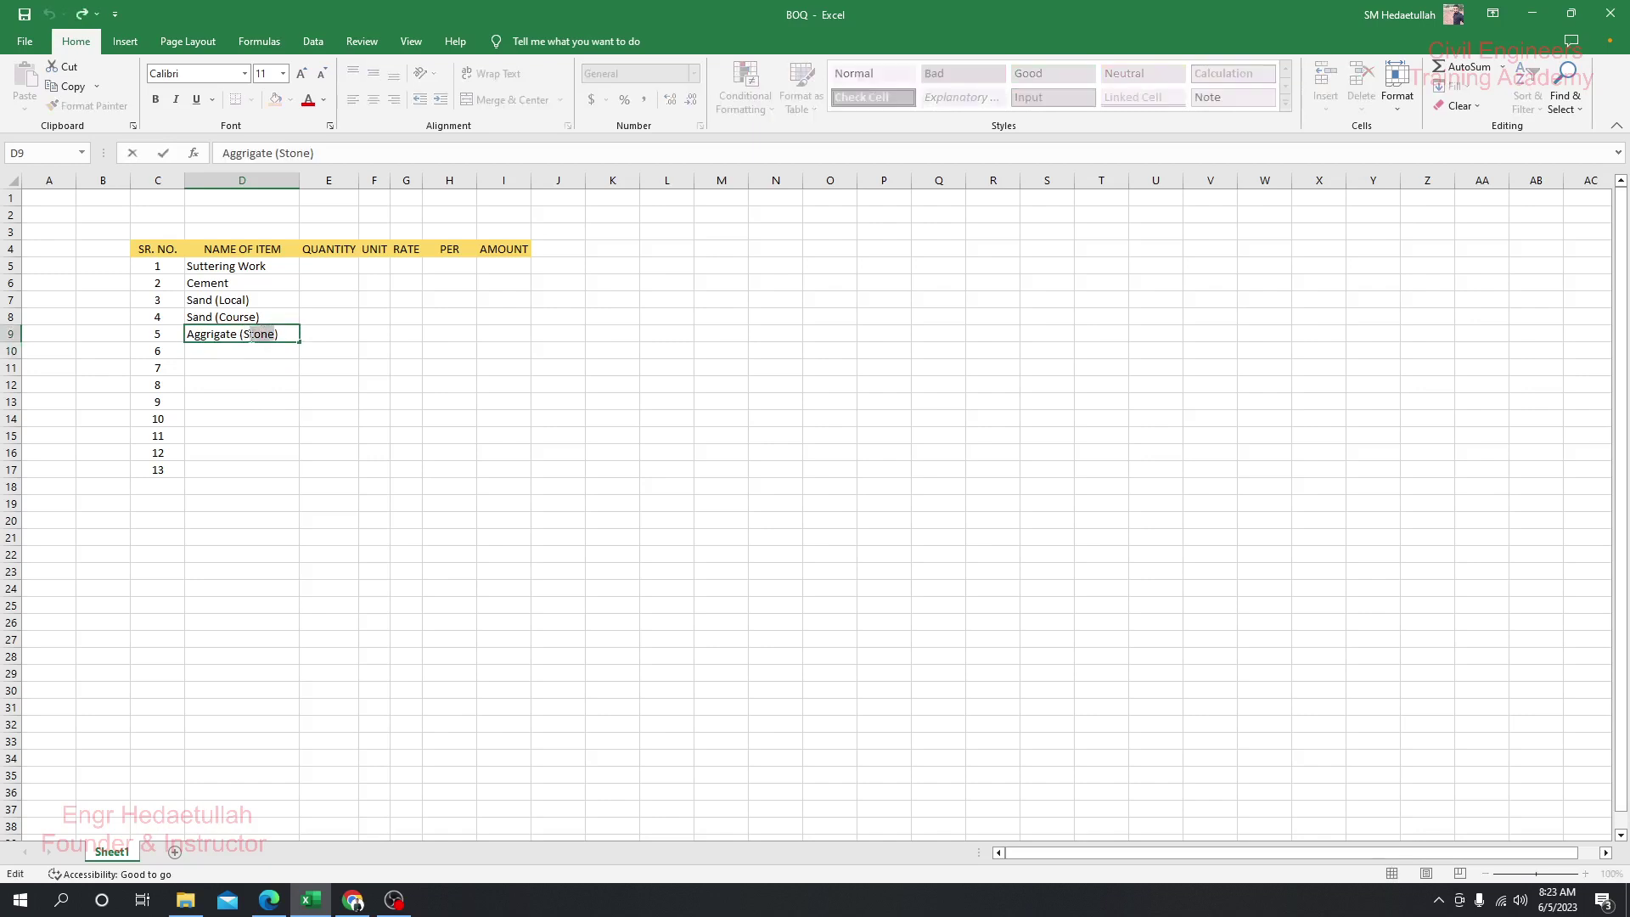
pyautogui.write('Kh')
pyautogui.press('BackSpace')
pyautogui.press('BackSpace')
pyautogui.write('Brick')
pyautogui.press('Return')
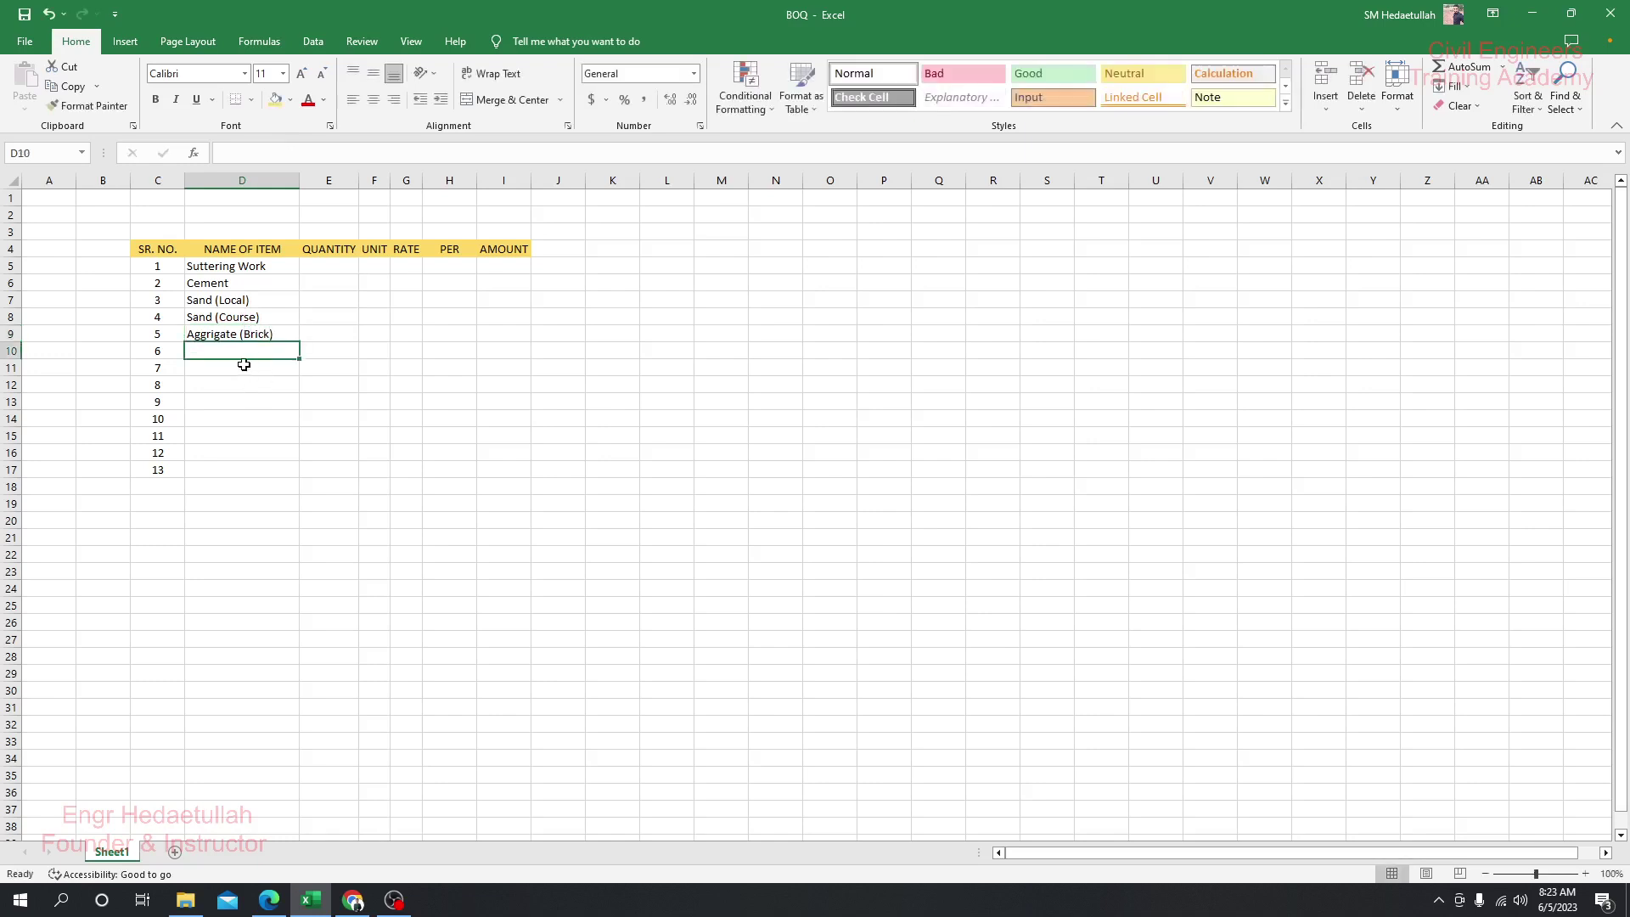
# - Enter Reabr (10mm) as the sixth item in D10
pyautogui.click(242, 364)
pyautogui.click(247, 334)
pyautogui.click(235, 268)
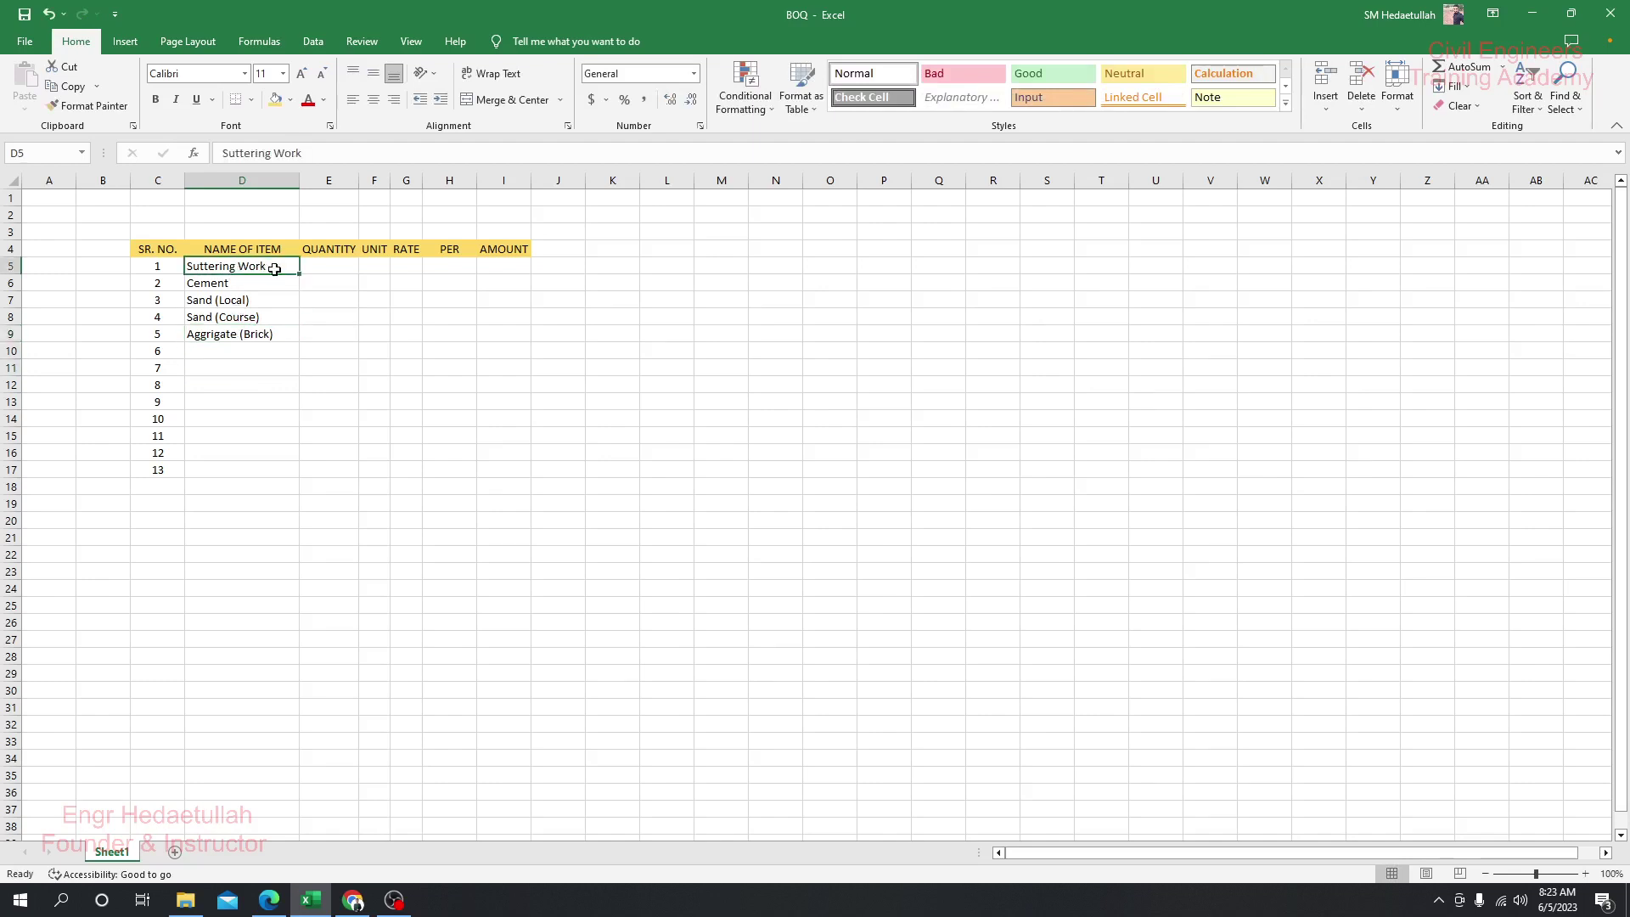
pyautogui.click(246, 283)
pyautogui.click(249, 300)
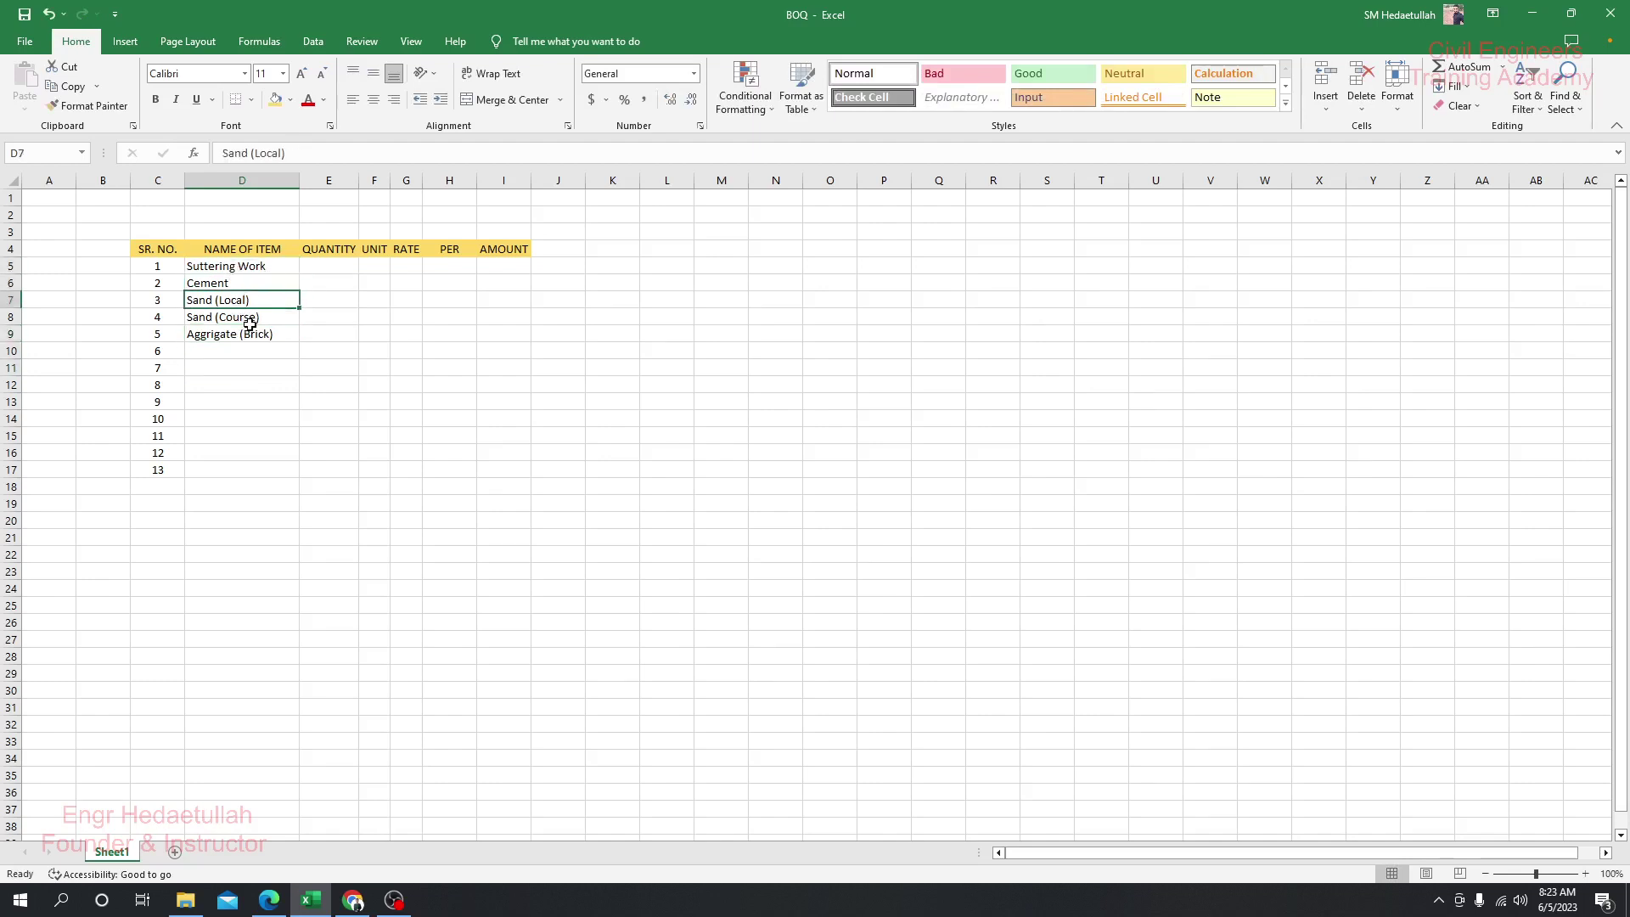
pyautogui.click(249, 316)
pyautogui.click(249, 335)
pyautogui.click(249, 353)
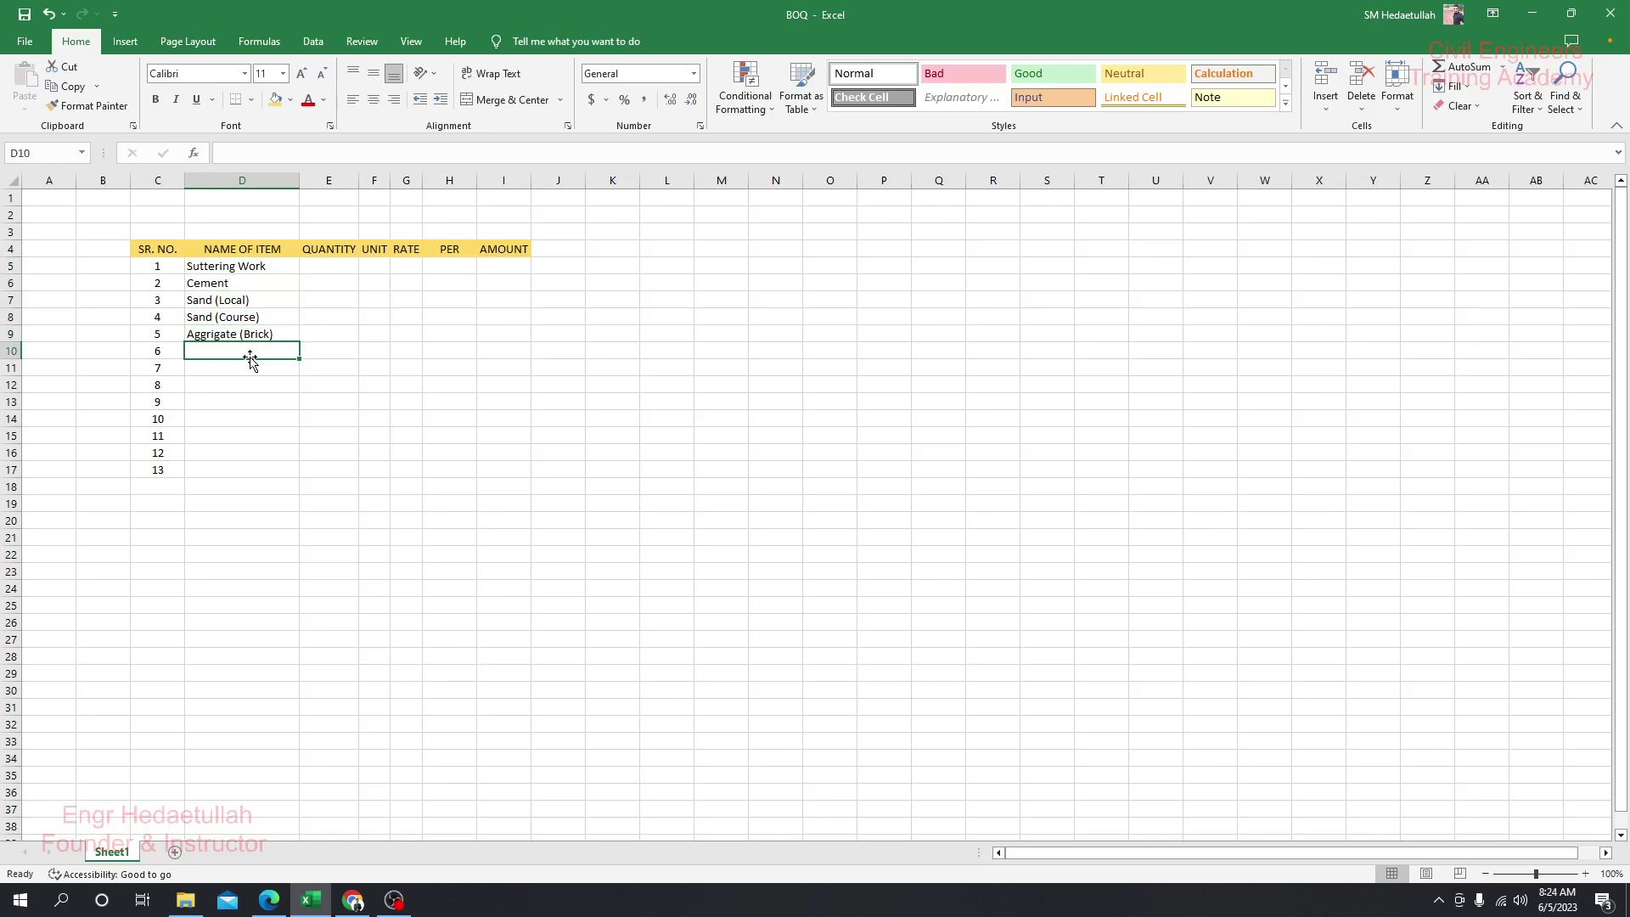
pyautogui.write('Reab')
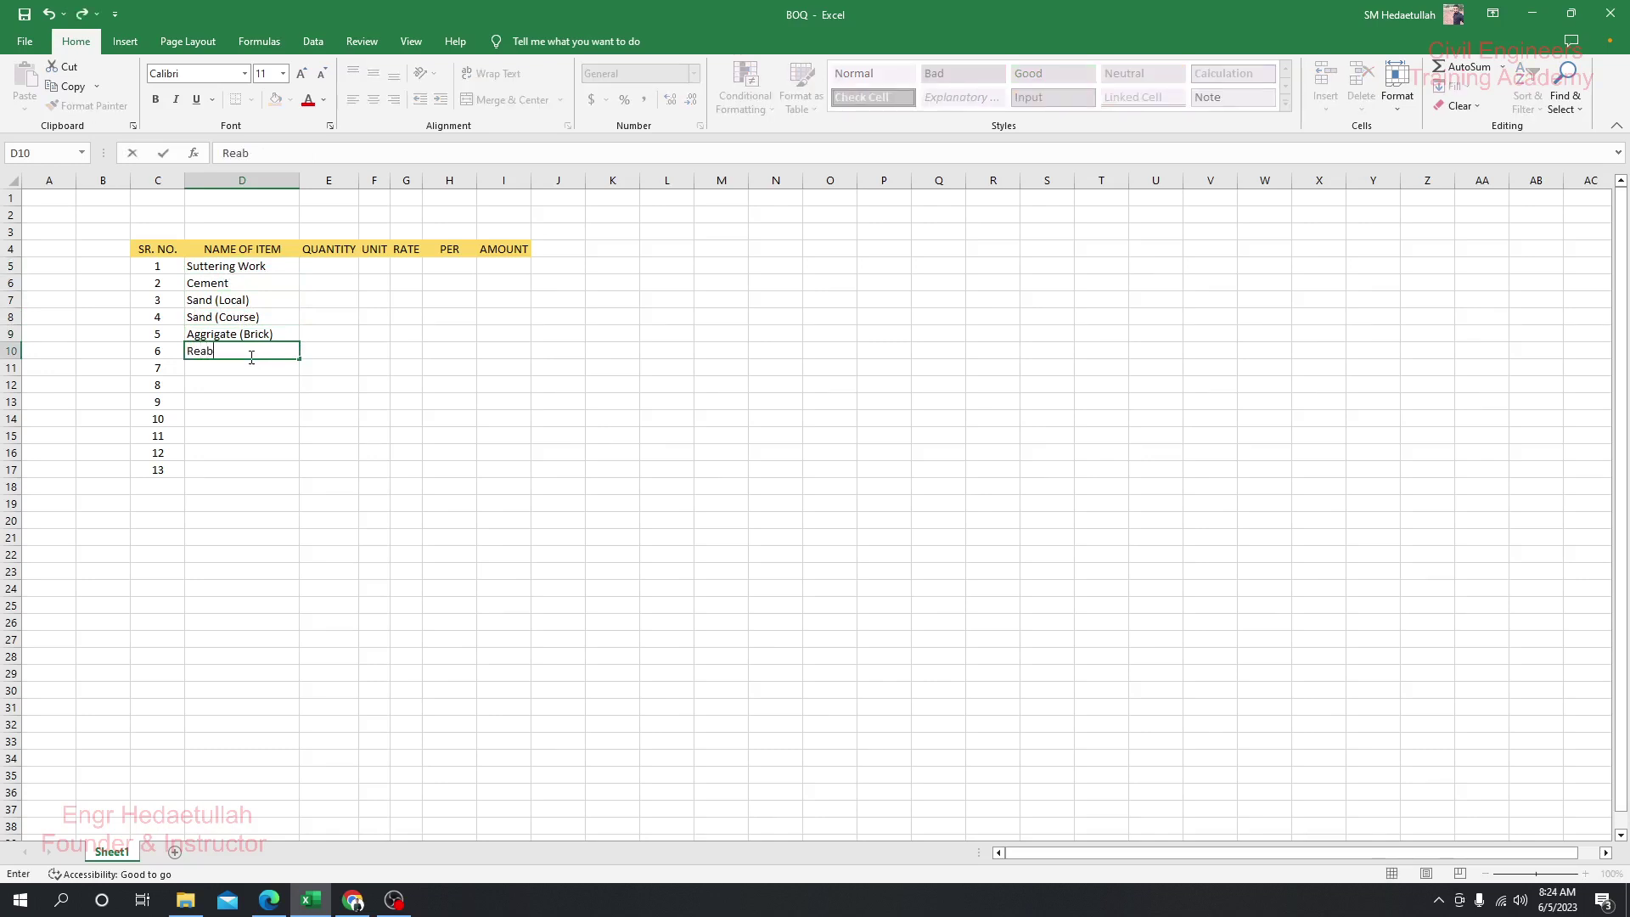
pyautogui.write('r (10mm')
pyautogui.click(251, 368)
# - Fill D11 with Reabr (12mm) using autocomplete
pyautogui.write('R')
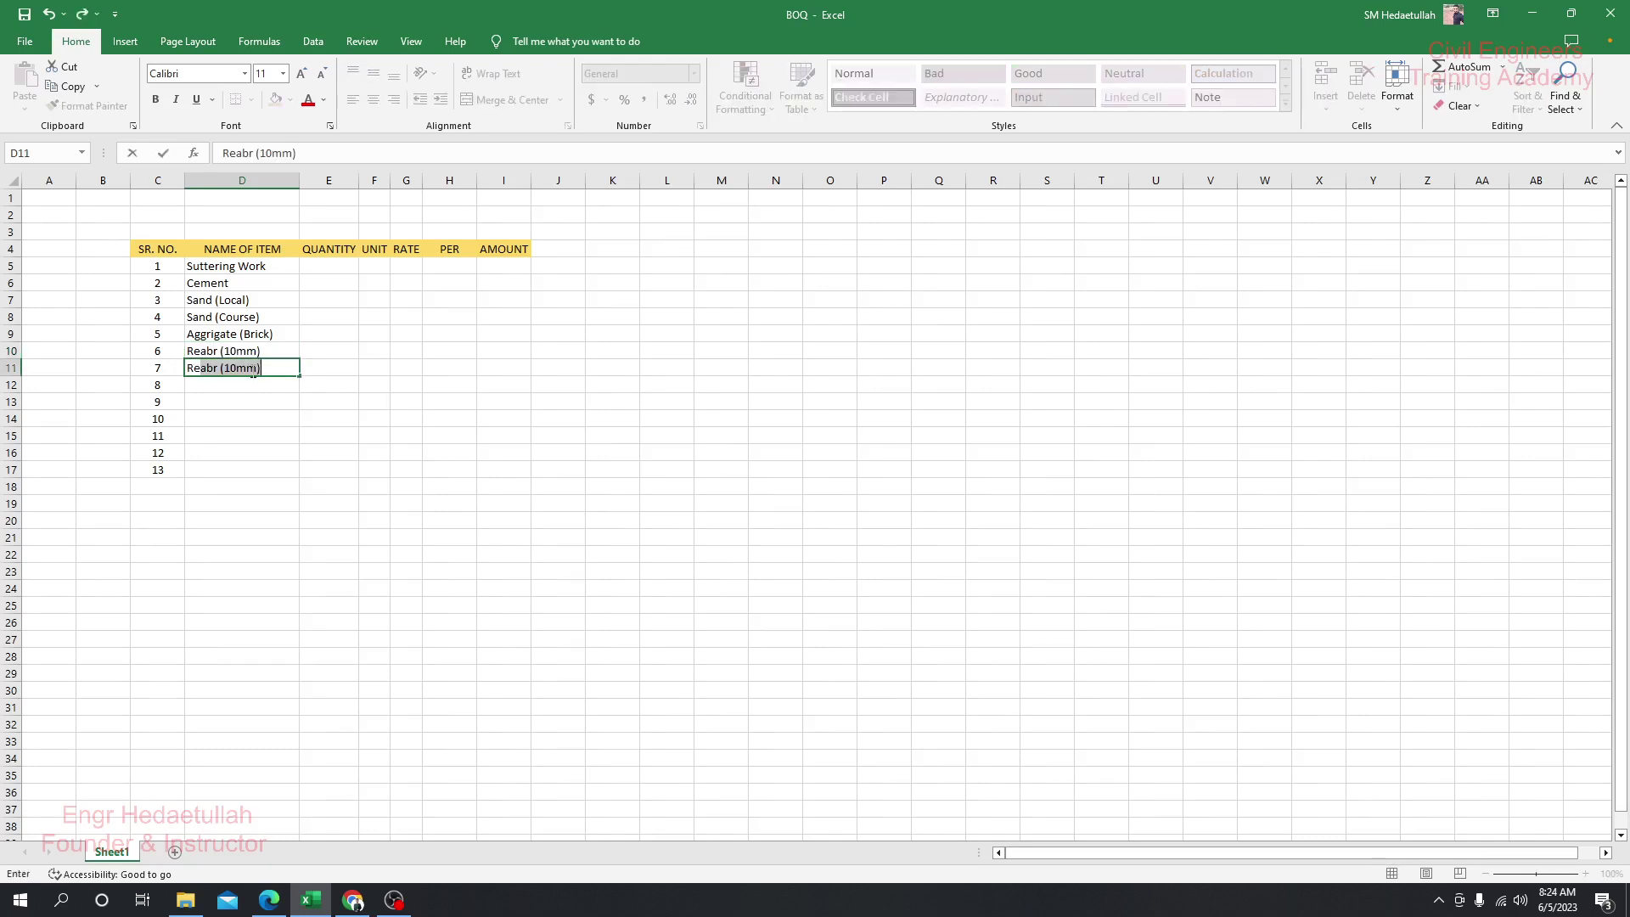
pyautogui.press('Tab')
pyautogui.doubleClick(236, 366)
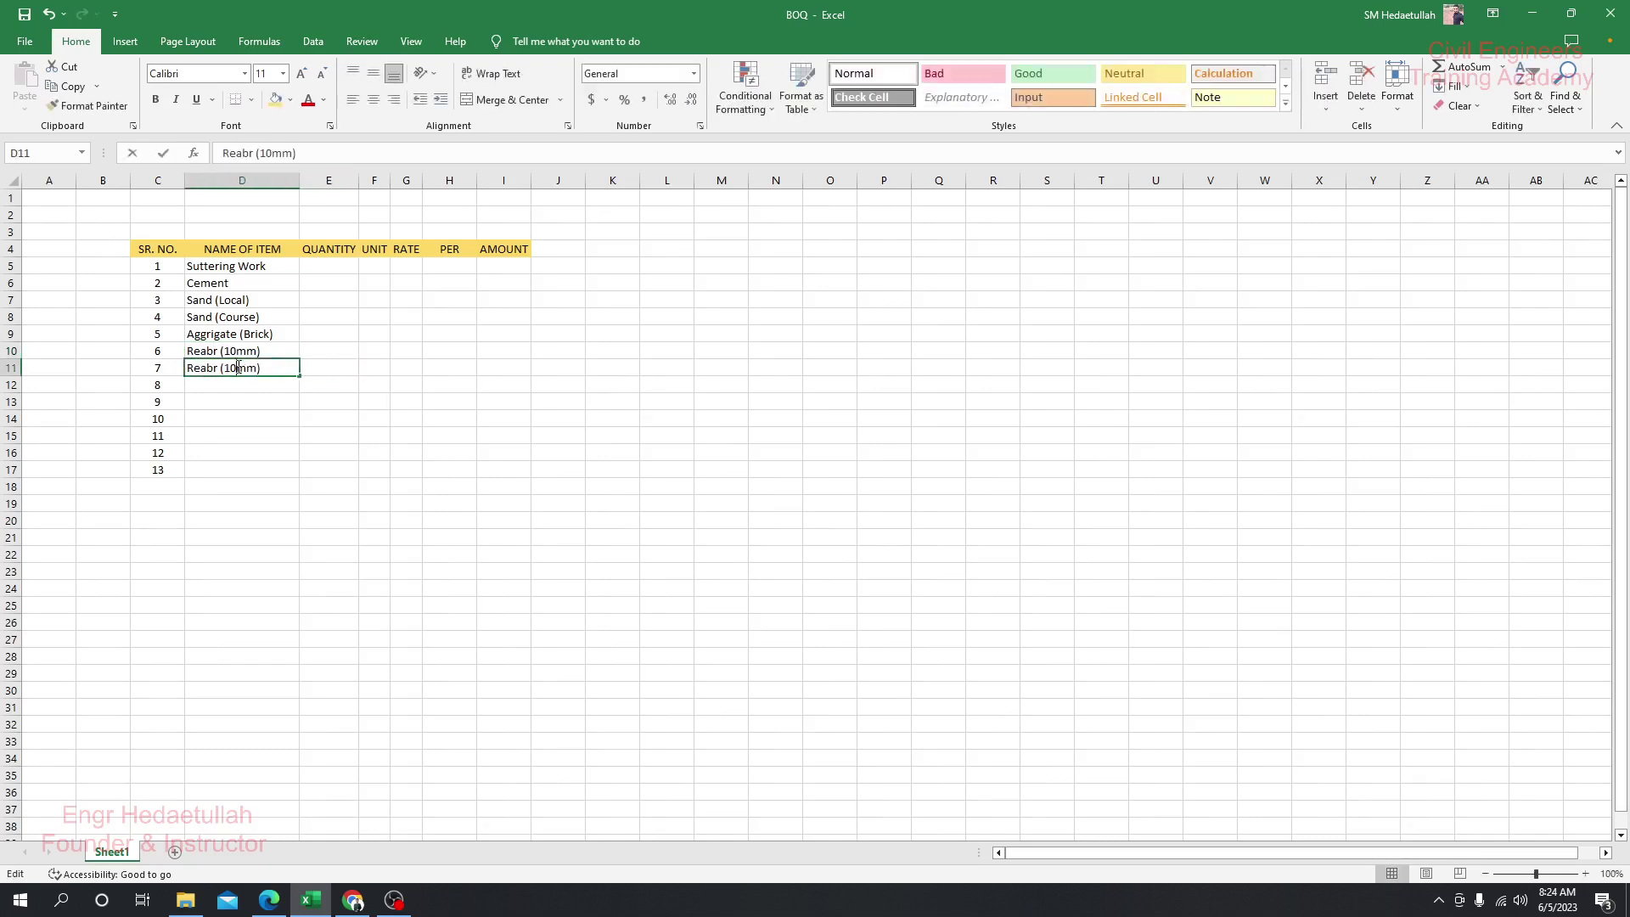
pyautogui.click(244, 403)
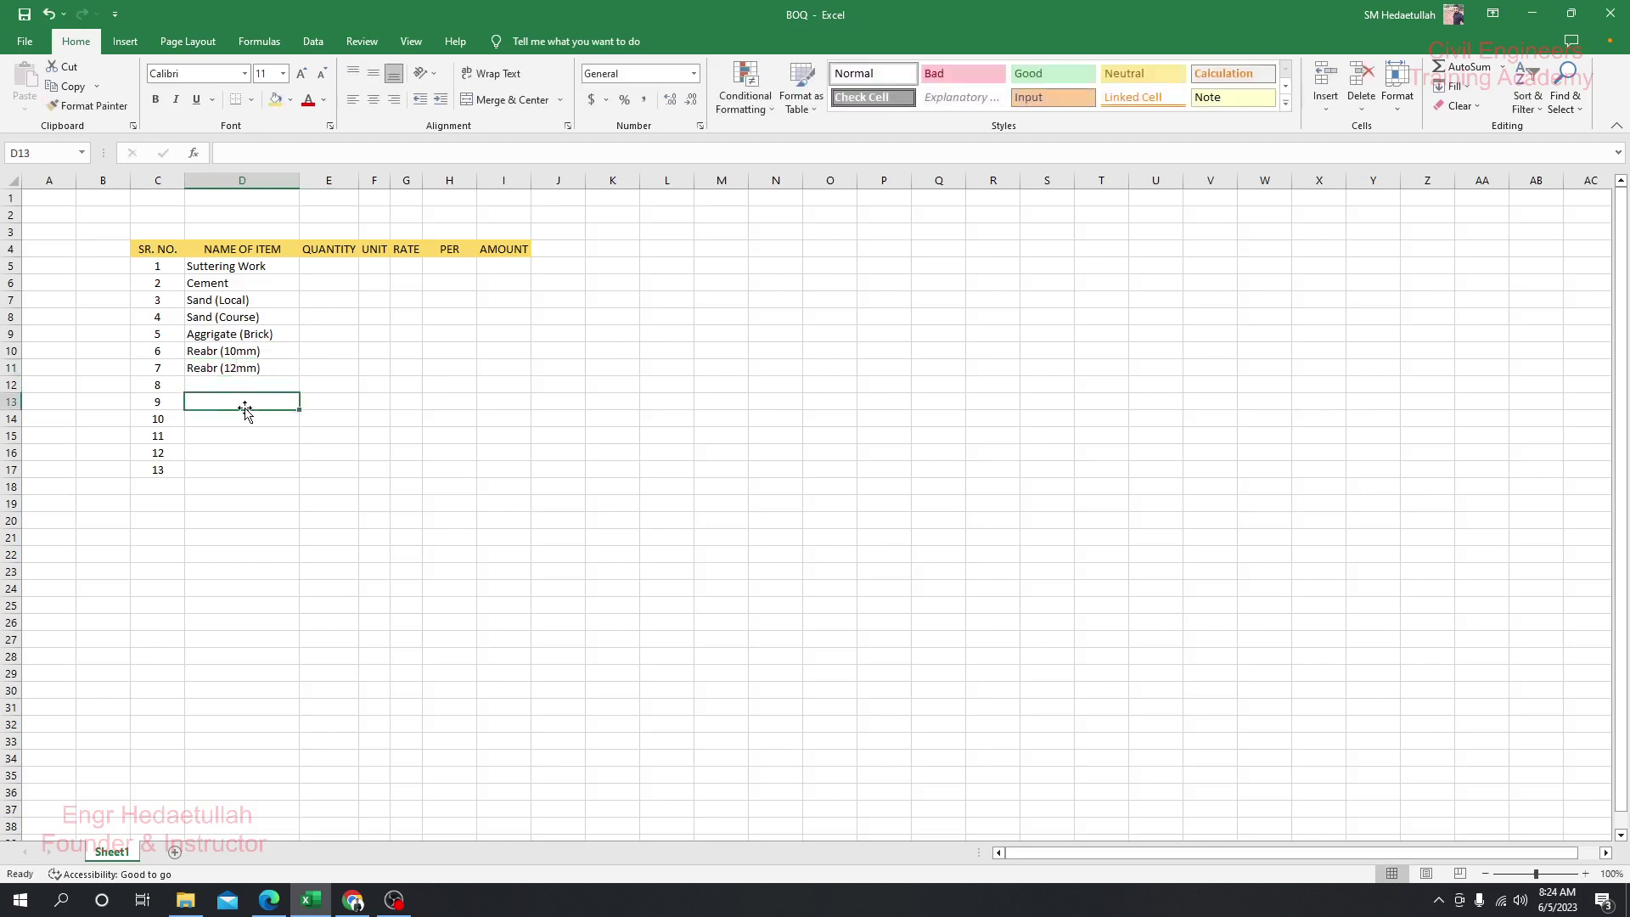
# - Point out each of the listed item names in column D
pyautogui.click(220, 472)
pyautogui.click(246, 267)
pyautogui.click(244, 285)
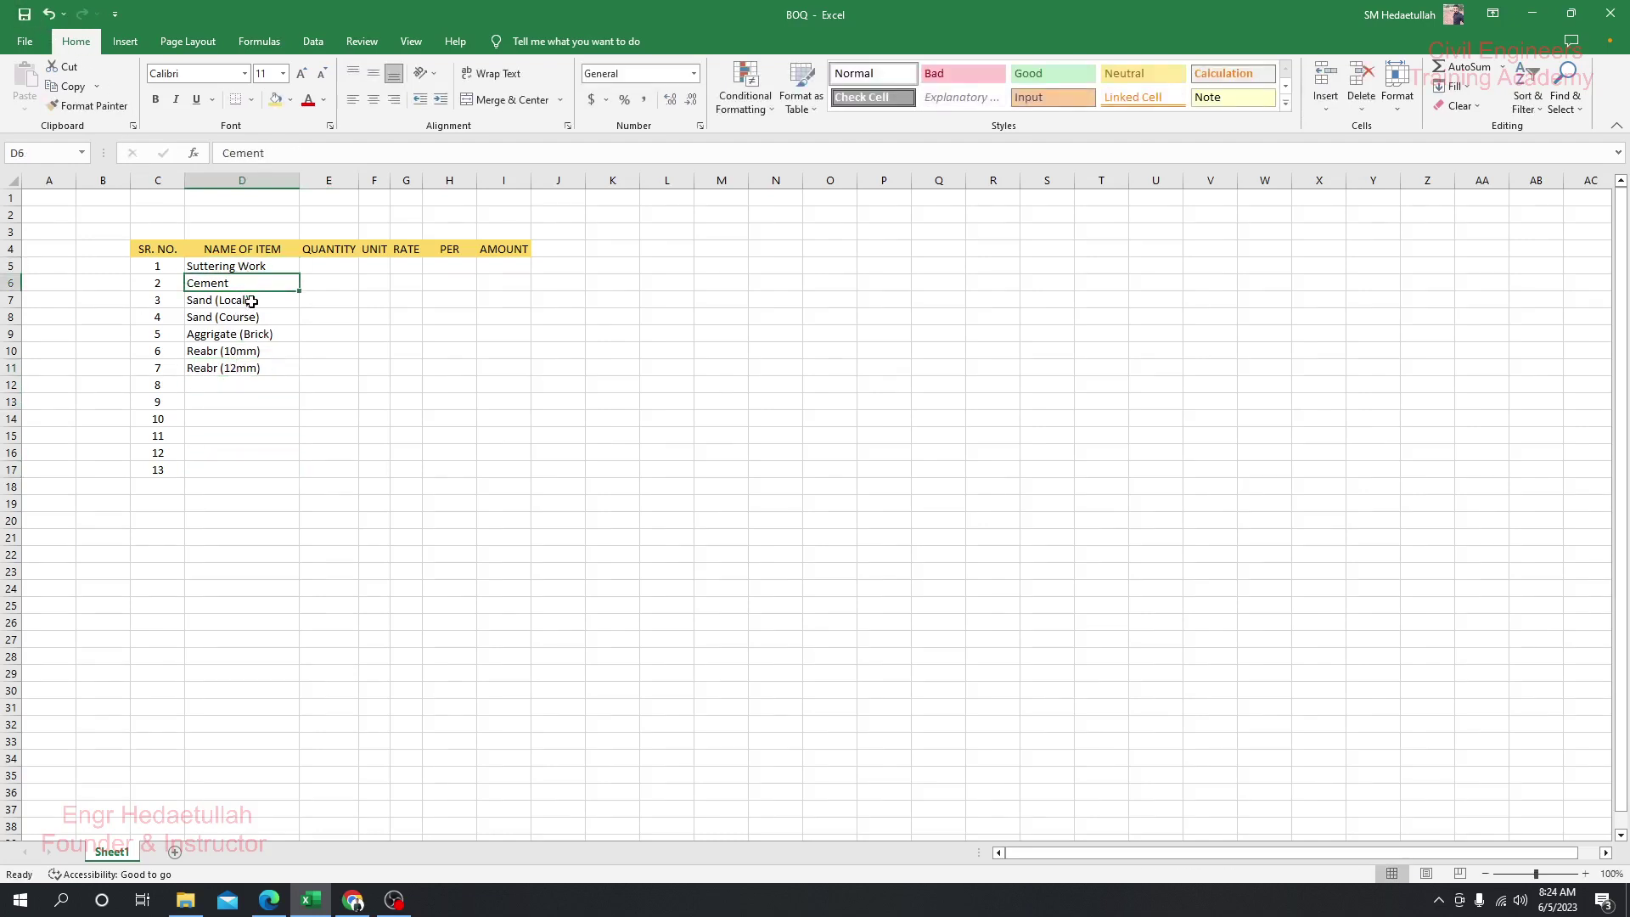
pyautogui.click(249, 301)
pyautogui.click(256, 318)
pyautogui.click(257, 351)
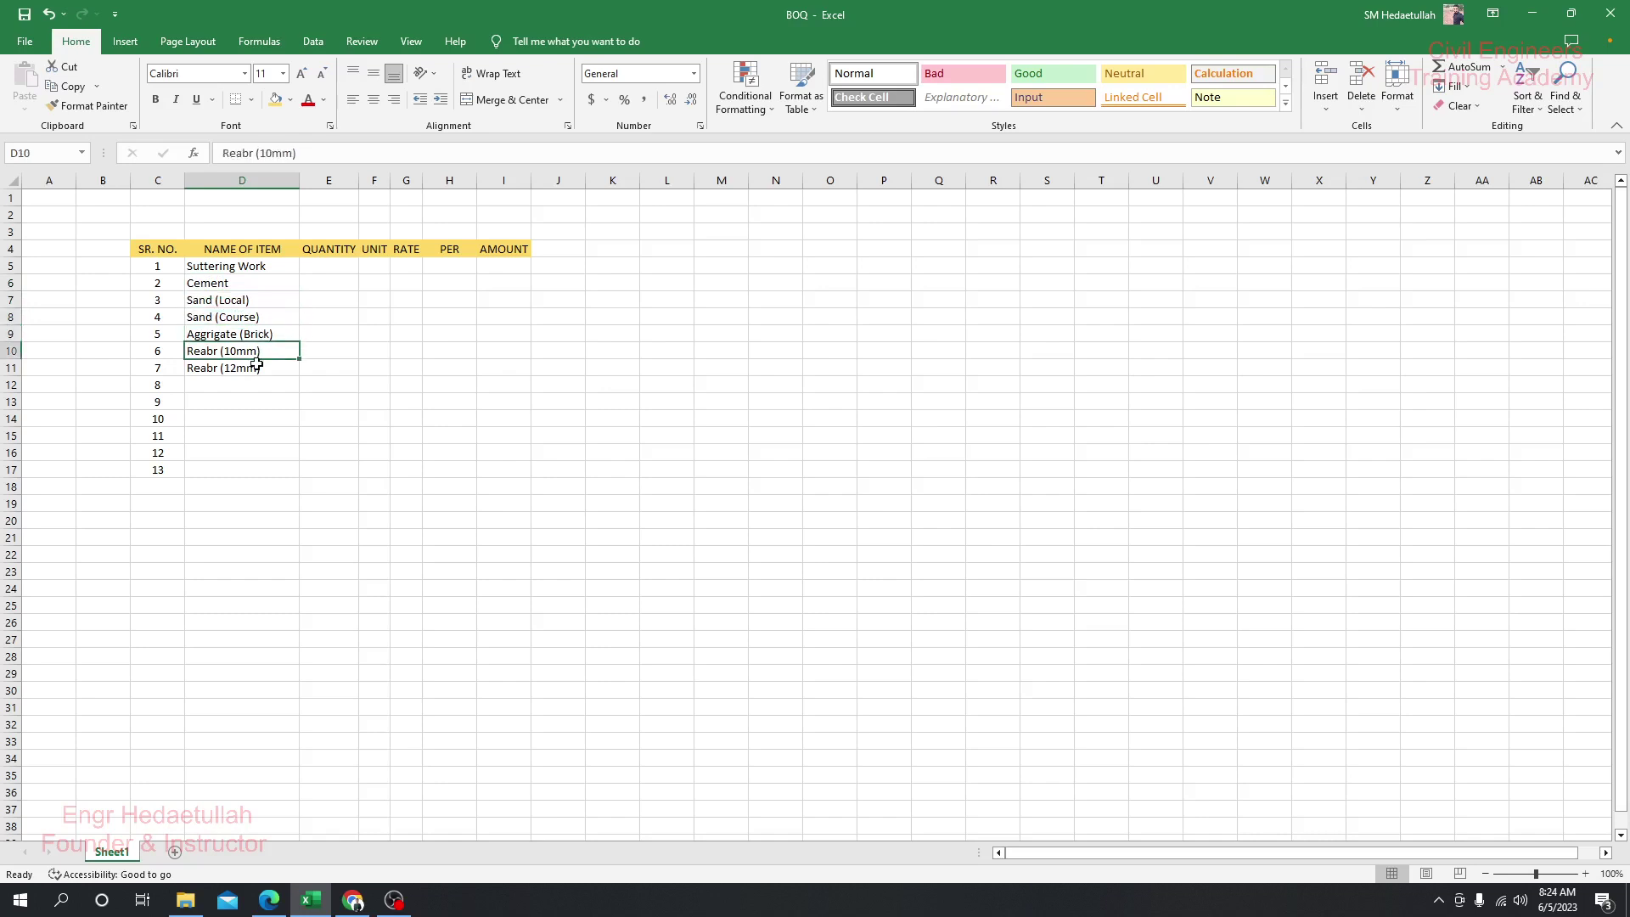
pyautogui.click(256, 367)
pyautogui.click(255, 431)
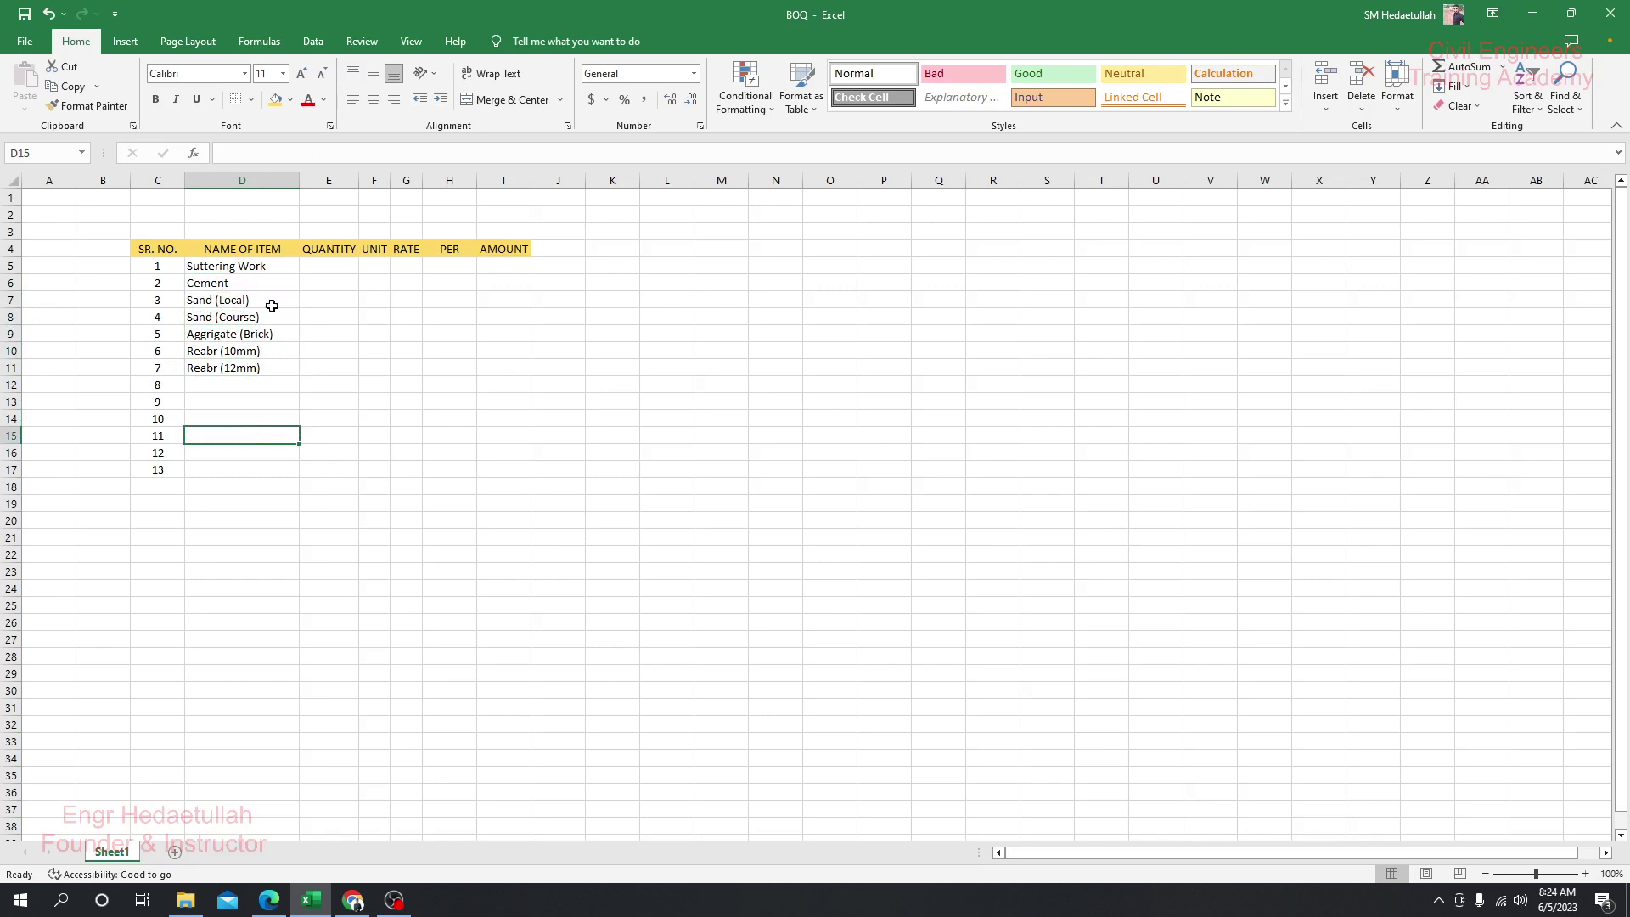
# - Move into the QUANTITY column, selecting E5 for the Suttering Work quantity
pyautogui.click(338, 264)
pyautogui.click(337, 291)
pyautogui.click(341, 267)
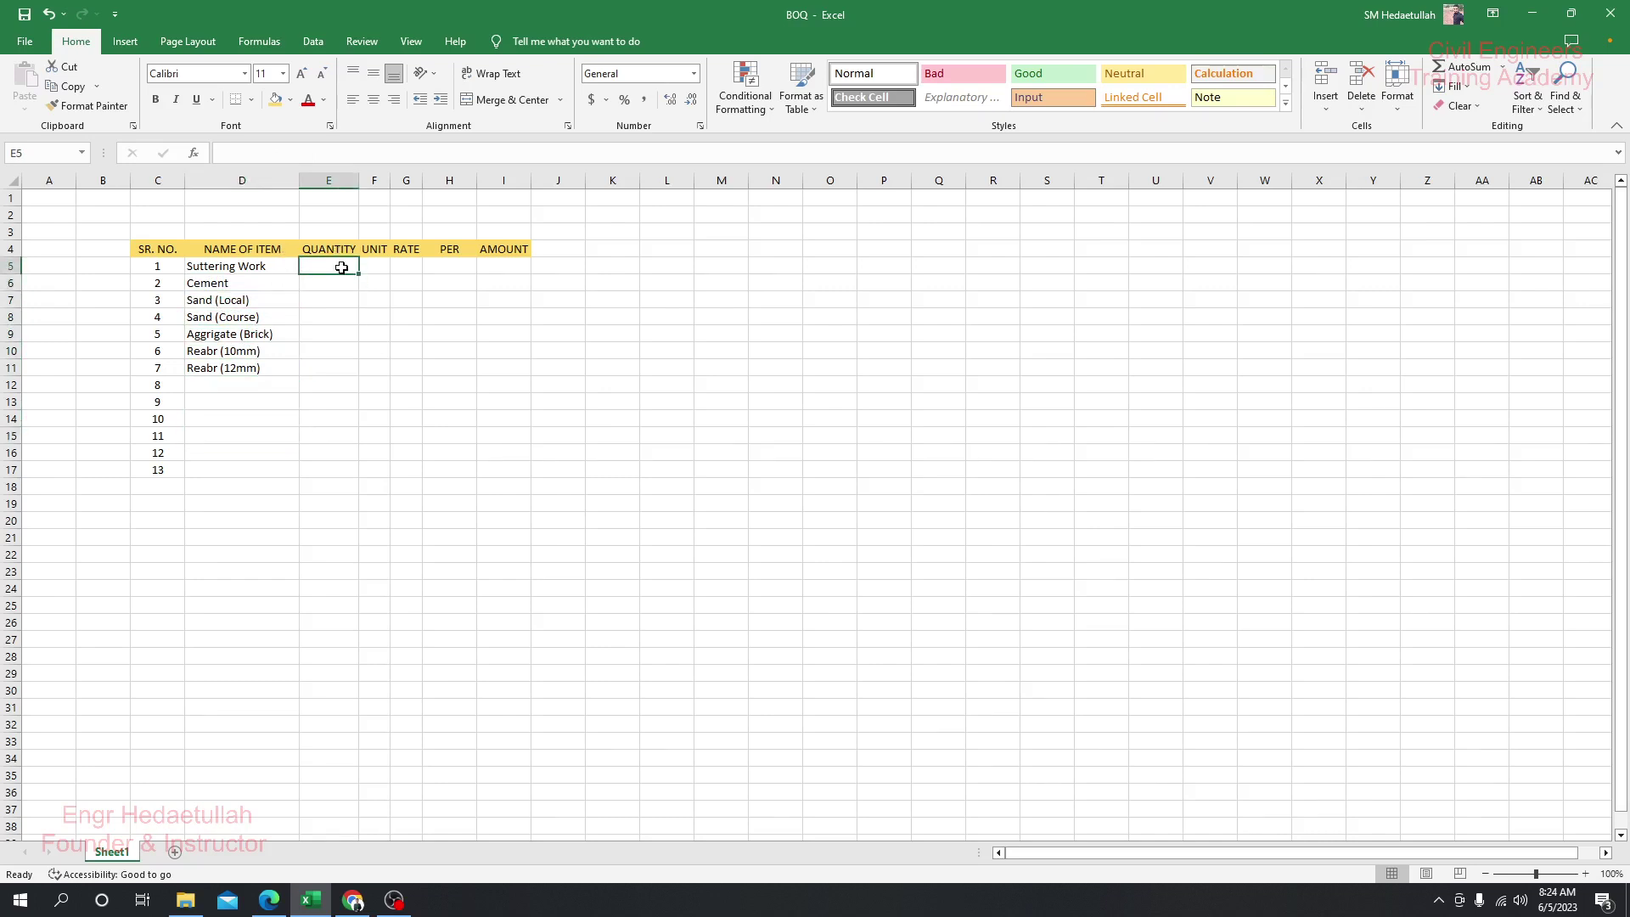
pyautogui.click(333, 285)
pyautogui.click(337, 261)
pyautogui.click(331, 289)
pyautogui.click(327, 264)
pyautogui.click(329, 290)
pyautogui.click(330, 265)
pyautogui.click(328, 288)
pyautogui.click(331, 263)
# - On page 1 of the estimating PDF, ink the landing and sloped stair flight
pyautogui.click(269, 900)
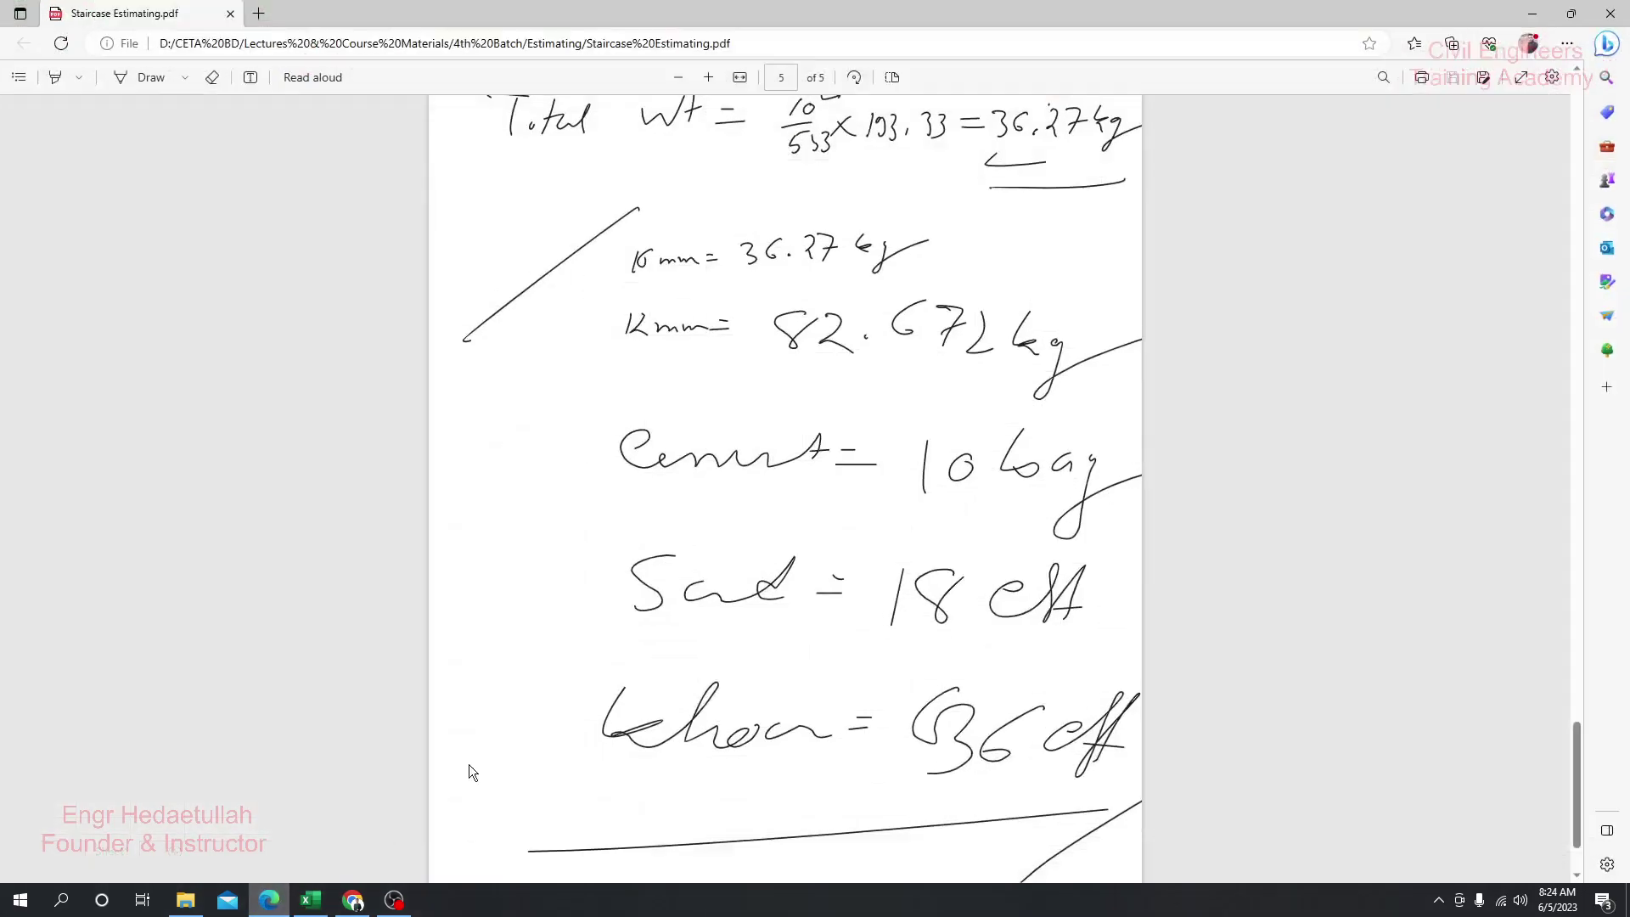
pyautogui.scroll(20, 742, 576)
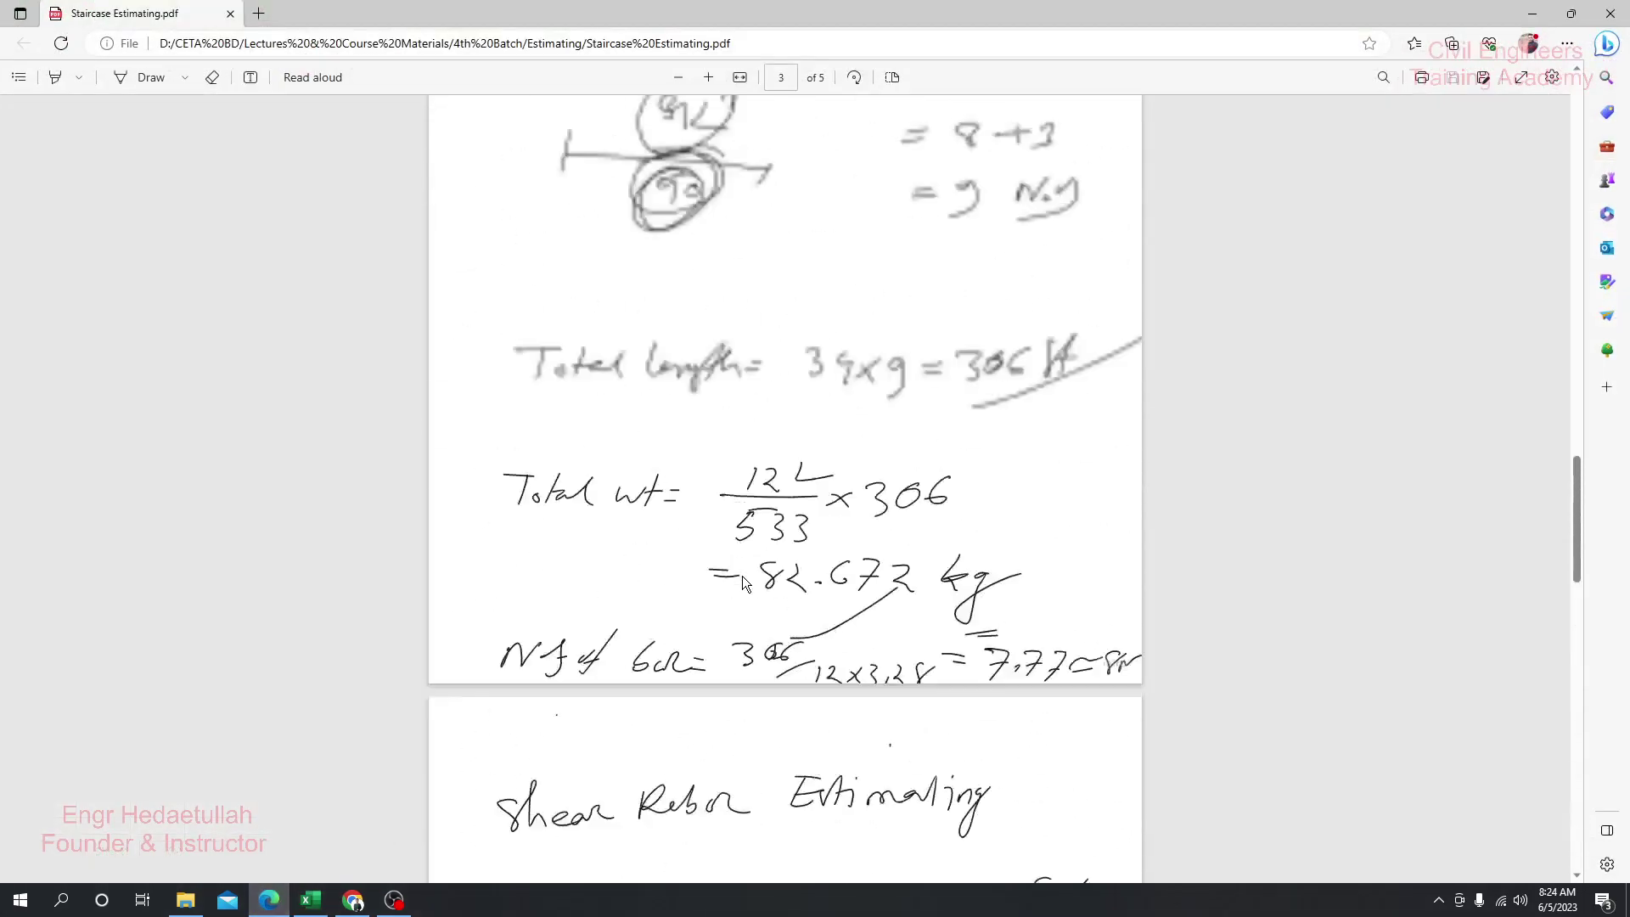
pyautogui.scroll(-3, 752, 509)
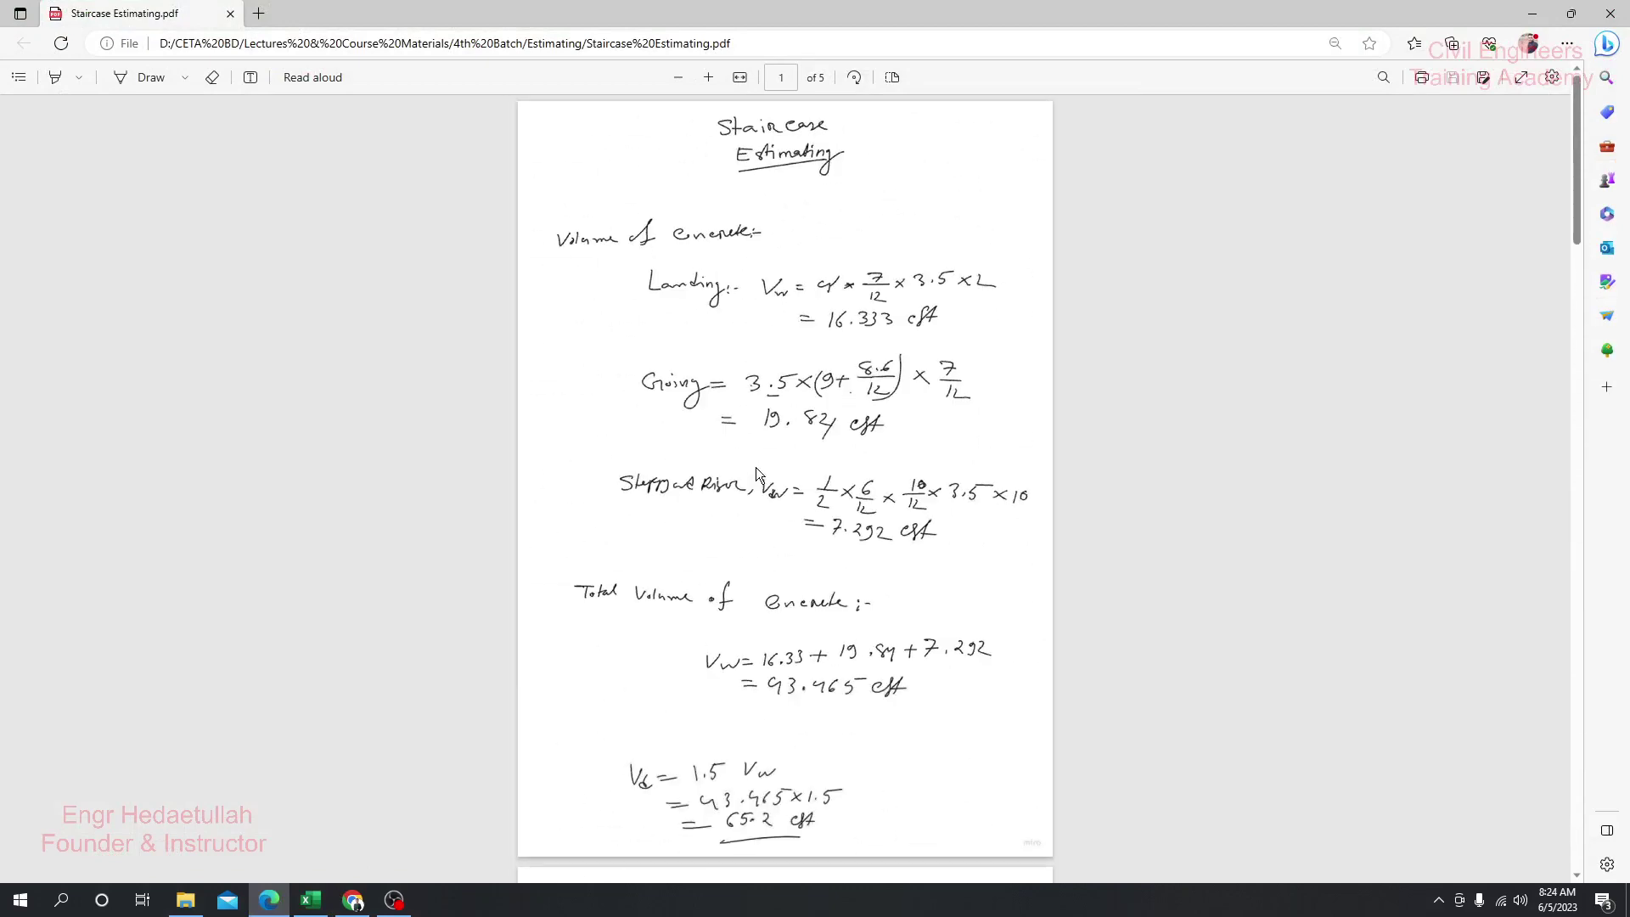
pyautogui.scroll(2, 803, 322)
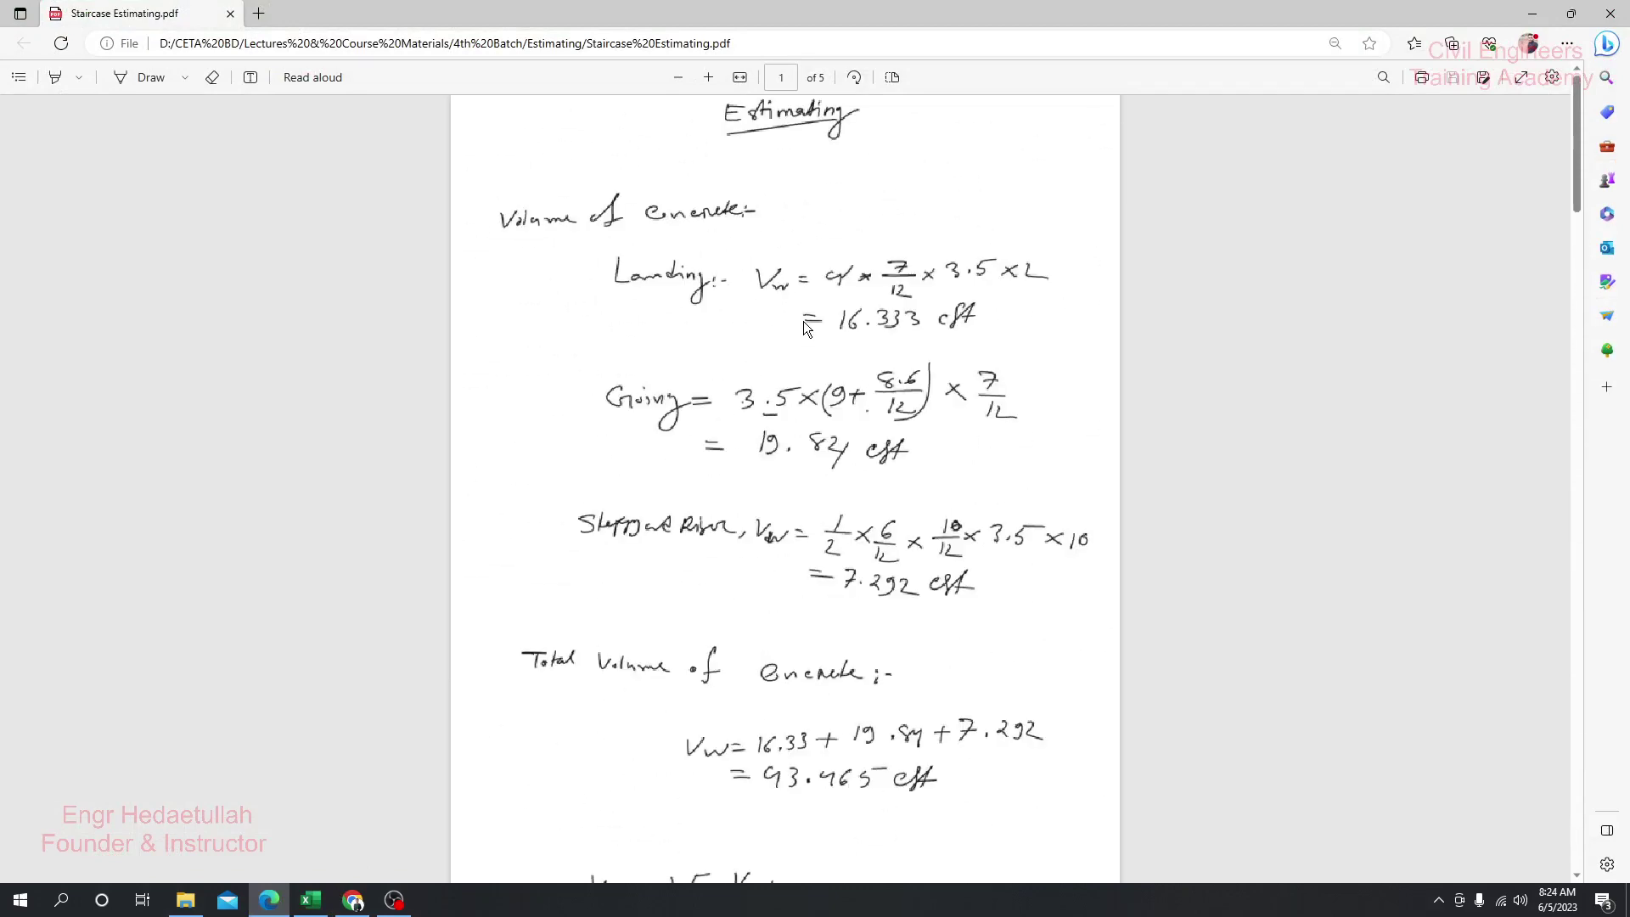
pyautogui.click(130, 78)
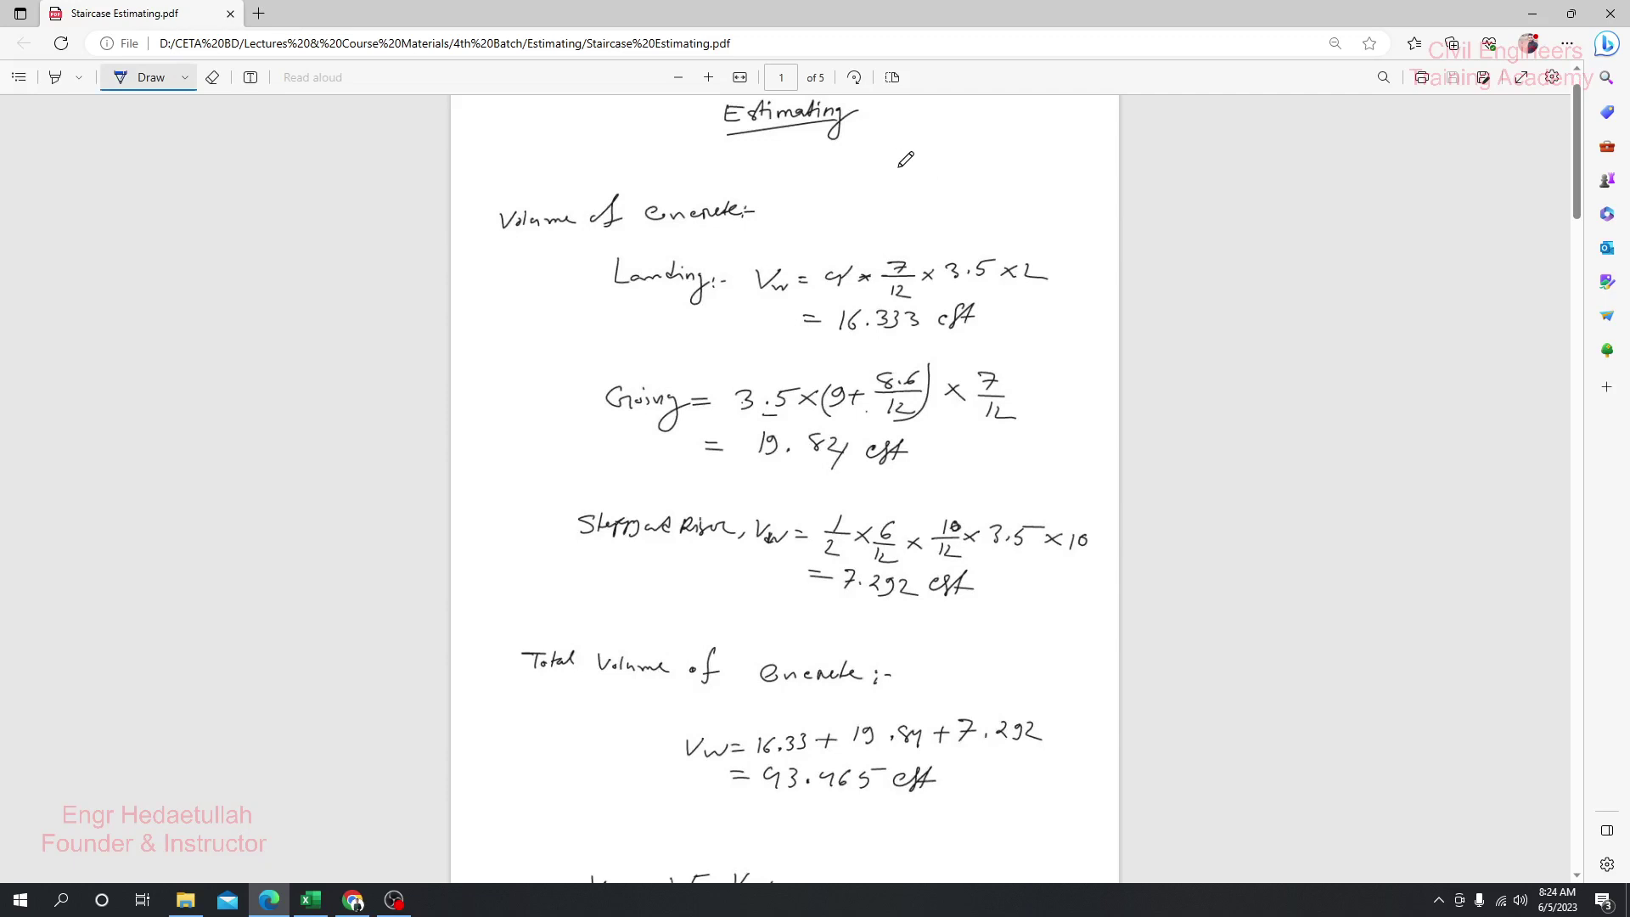
pyautogui.moveTo(813, 195)
pyautogui.mouseDown()
pyautogui.moveTo(924, 189)
pyautogui.moveTo(1051, 115)
pyautogui.mouseUp()
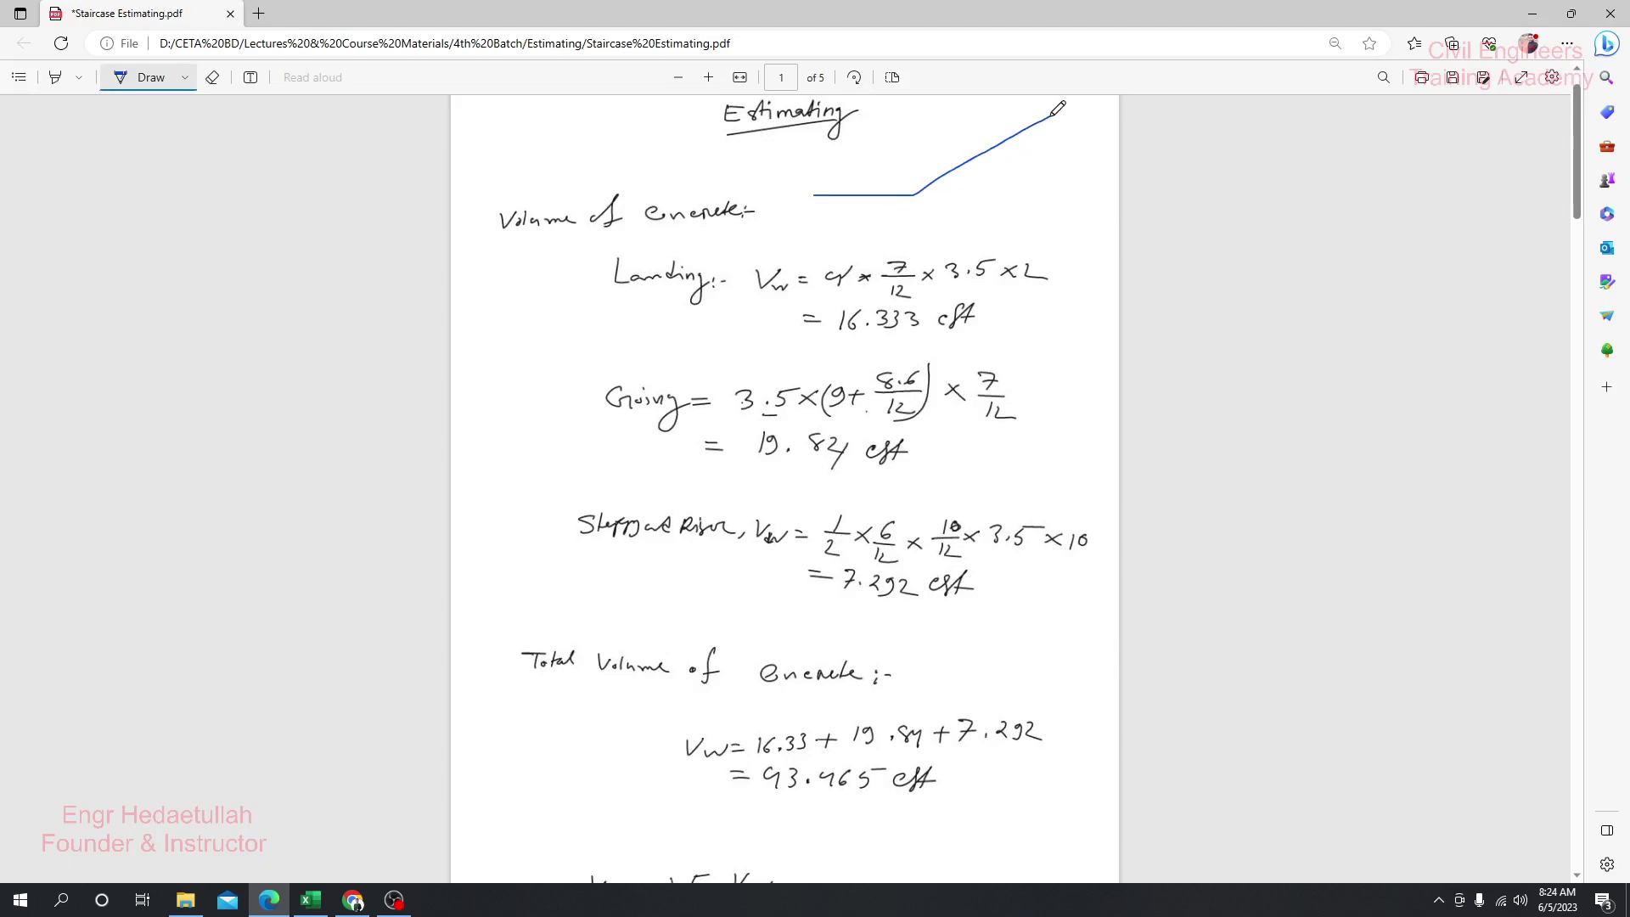
pyautogui.moveTo(1050, 116); pyautogui.dragTo(1117, 117)
# - Add slab underside, thickness marks and a 3.5' dimension to the stair sketch
pyautogui.moveTo(845, 204); pyautogui.dragTo(902, 203)
pyautogui.moveTo(1072, 127); pyautogui.dragTo(1108, 131)
pyautogui.moveTo(925, 207); pyautogui.dragTo(1040, 138)
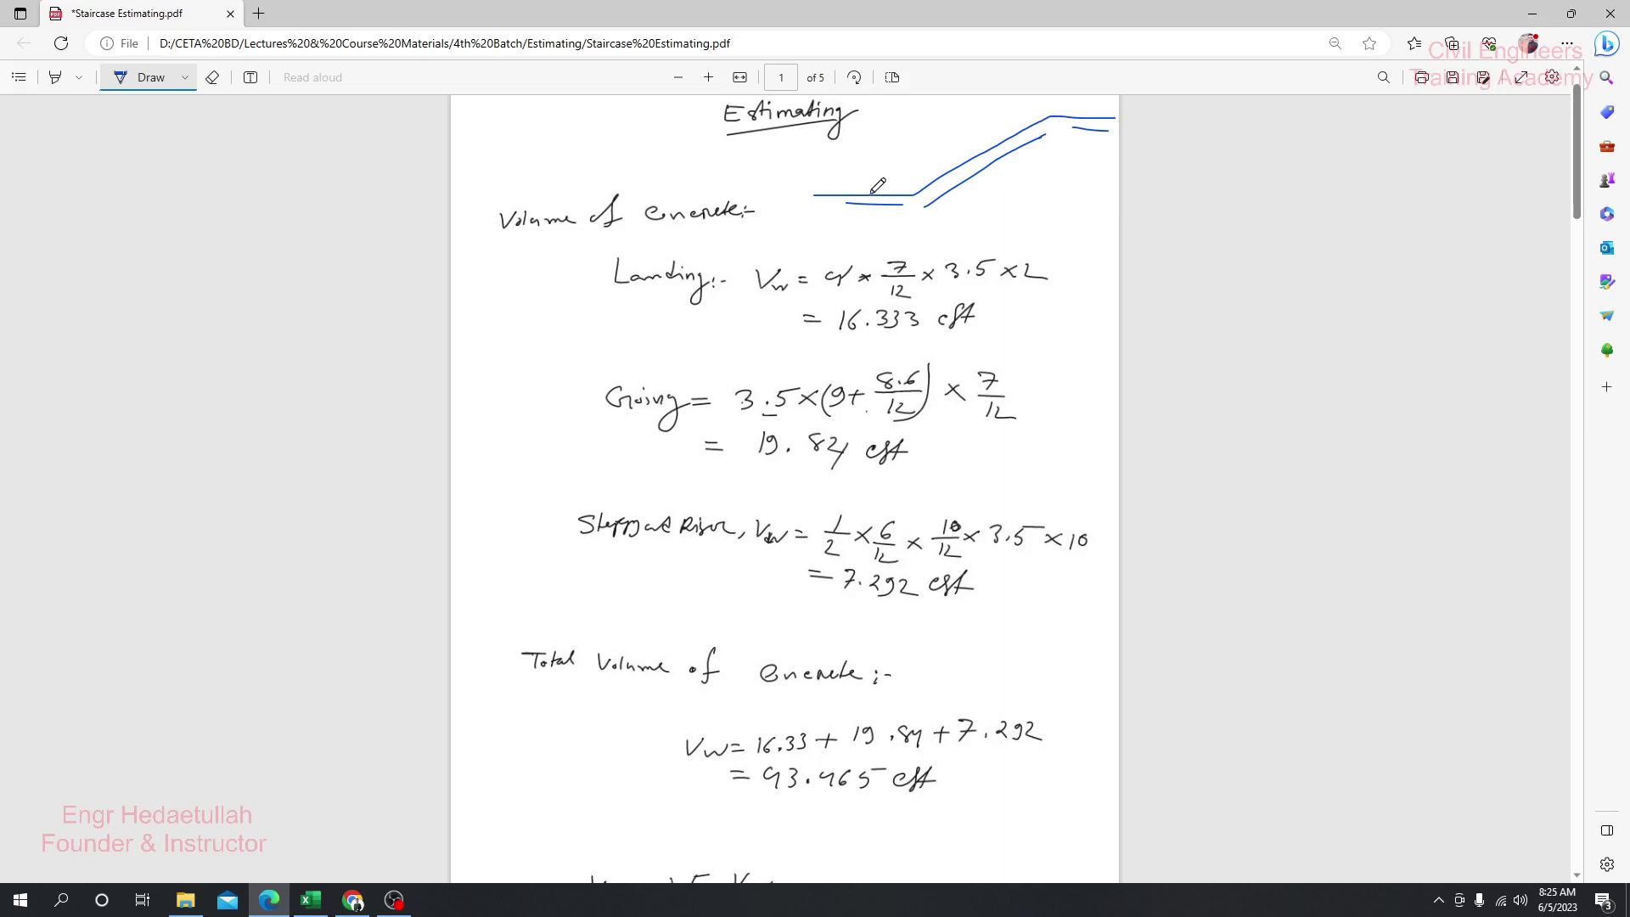
pyautogui.moveTo(867, 201); pyautogui.dragTo(821, 212)
pyautogui.moveTo(1041, 142); pyautogui.dragTo(944, 195)
pyautogui.moveTo(1015, 215)
pyautogui.mouseDown()
pyautogui.moveTo(1037, 222)
pyautogui.moveTo(1030, 255)
pyautogui.moveTo(1083, 238)
pyautogui.moveTo(1103, 175)
pyautogui.mouseUp()
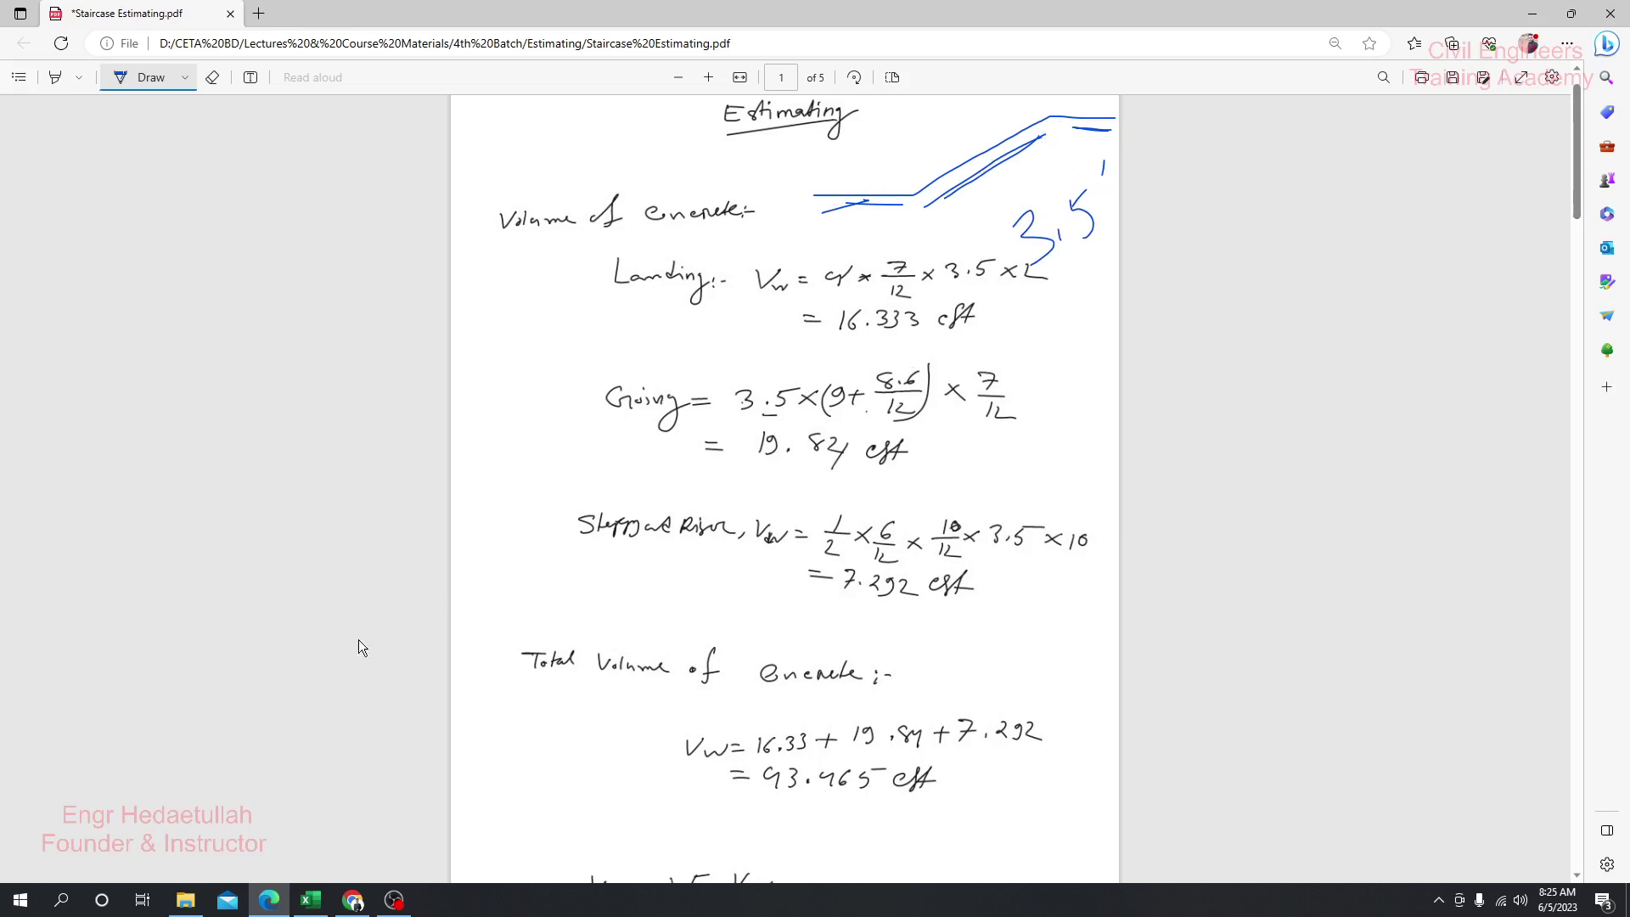
pyautogui.click(21, 900)
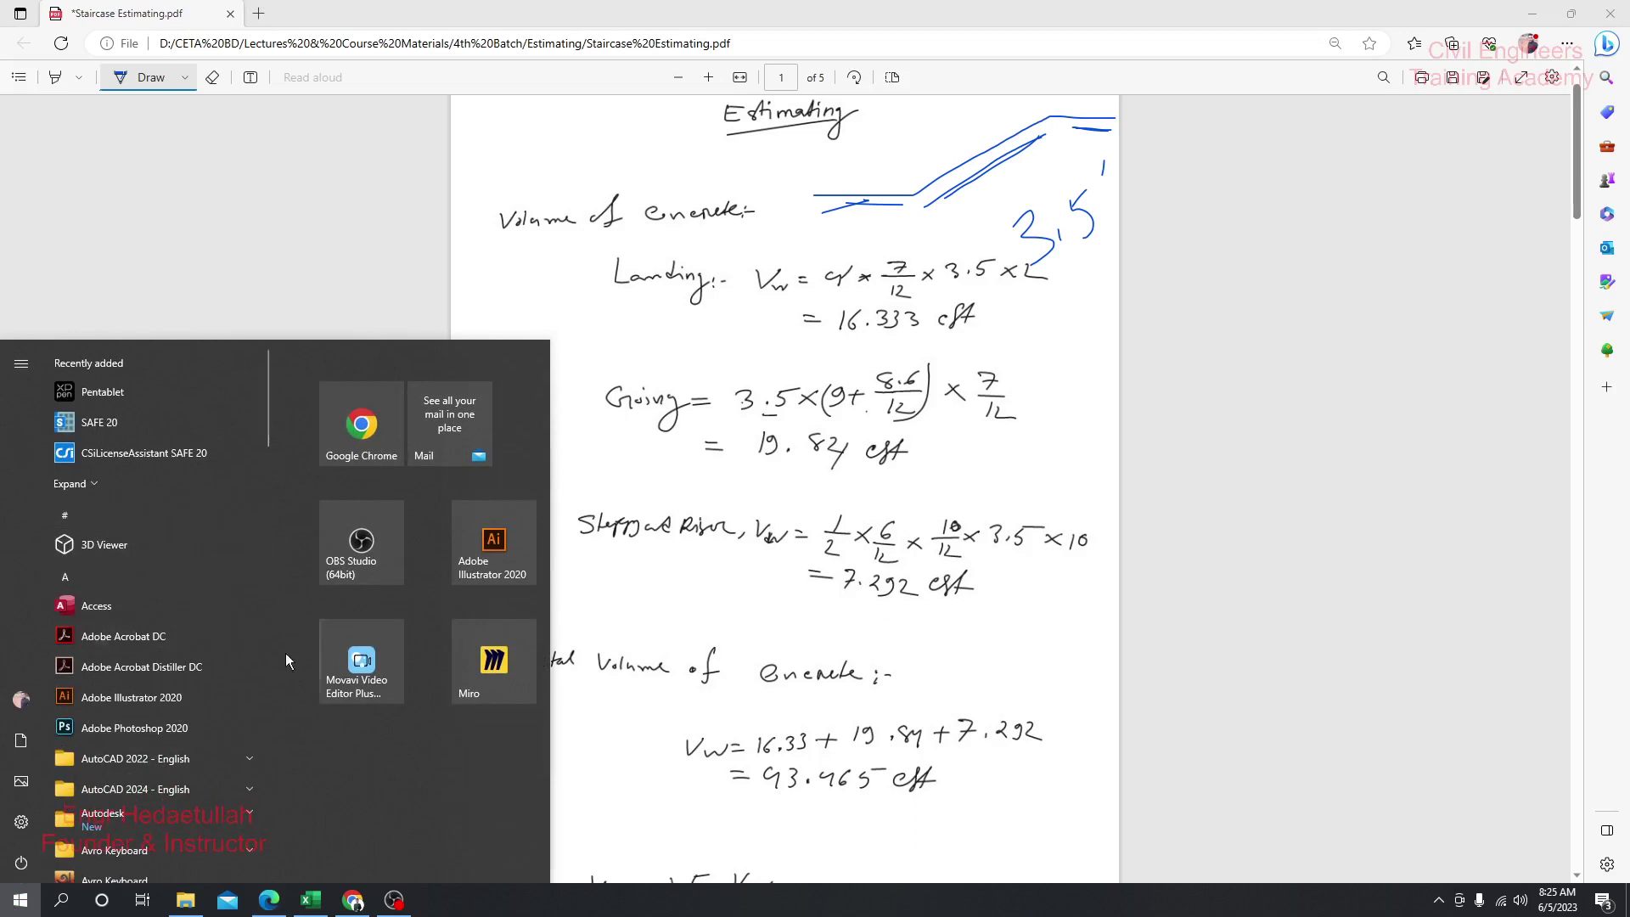
# - Compute 18 × 3.5 = 63 in Calculator, keeping its window clear of the PDF
pyautogui.scroll(-5, 181, 726)
pyautogui.click(151, 628)
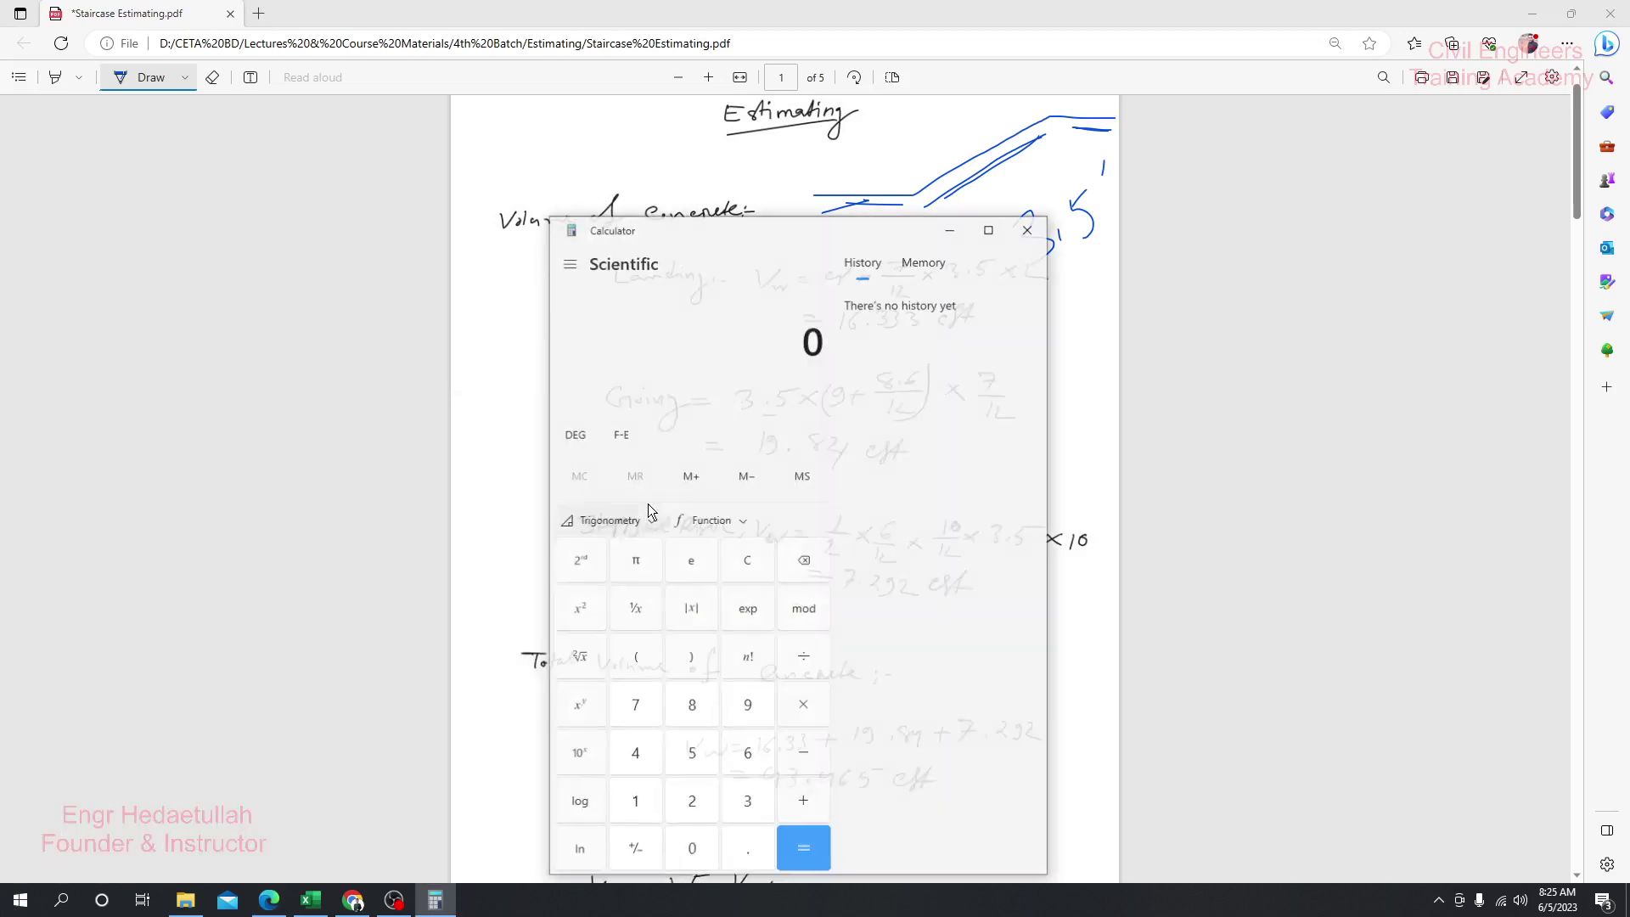
pyautogui.moveTo(740, 223); pyautogui.dragTo(338, 160)
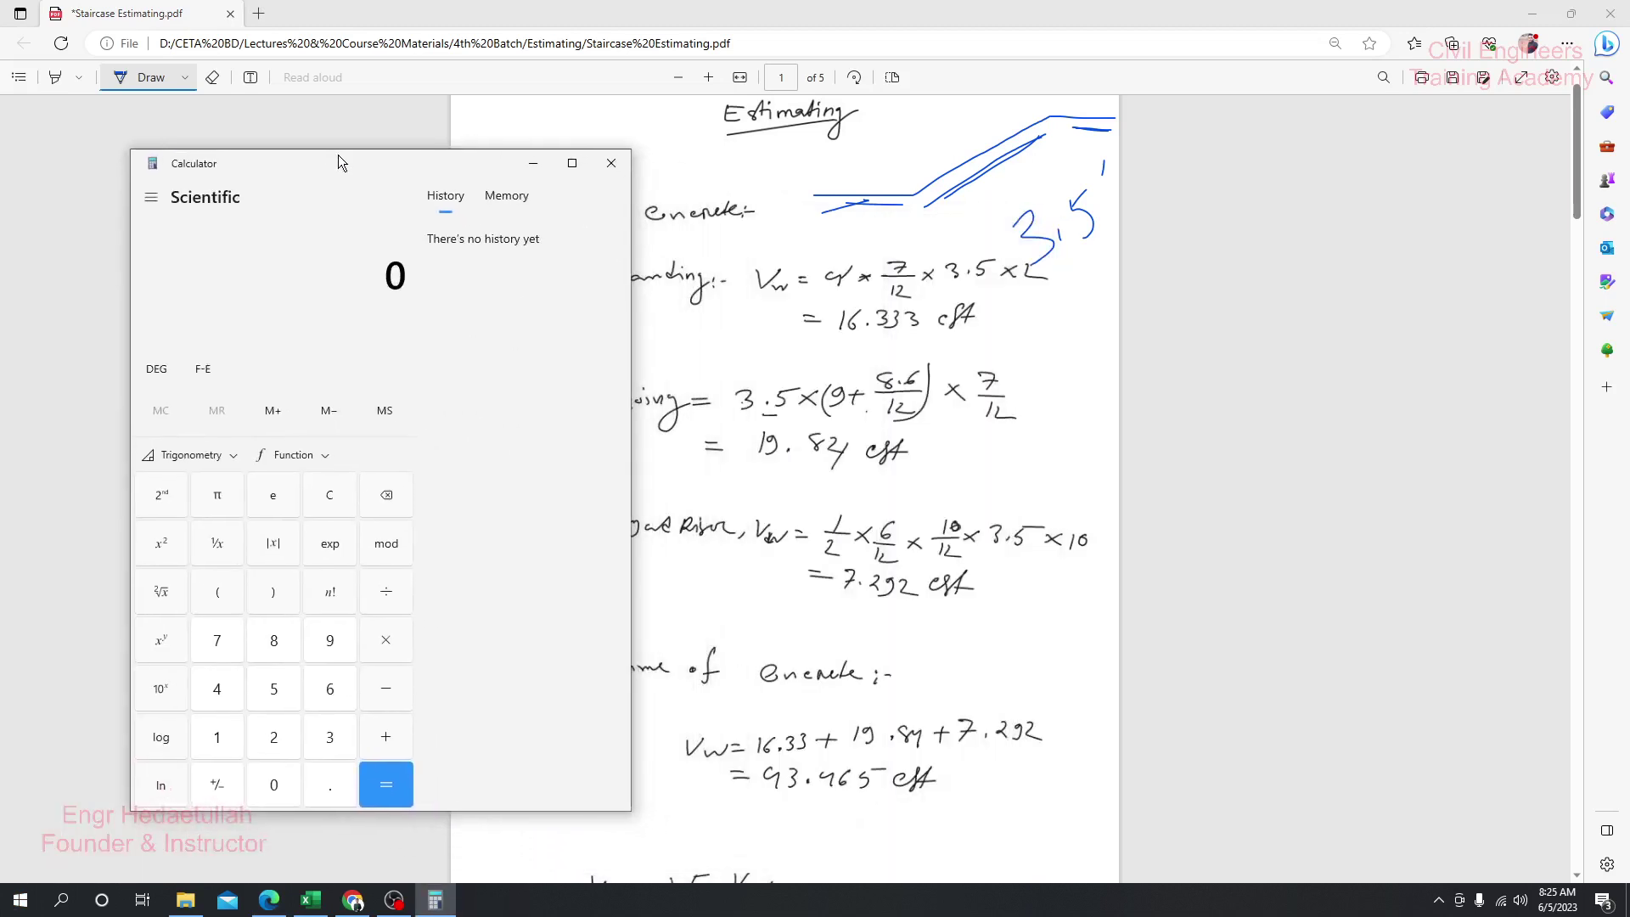
pyautogui.write('10')
pyautogui.press('Escape')
pyautogui.write('18 × 3.5')
pyautogui.press('Return')
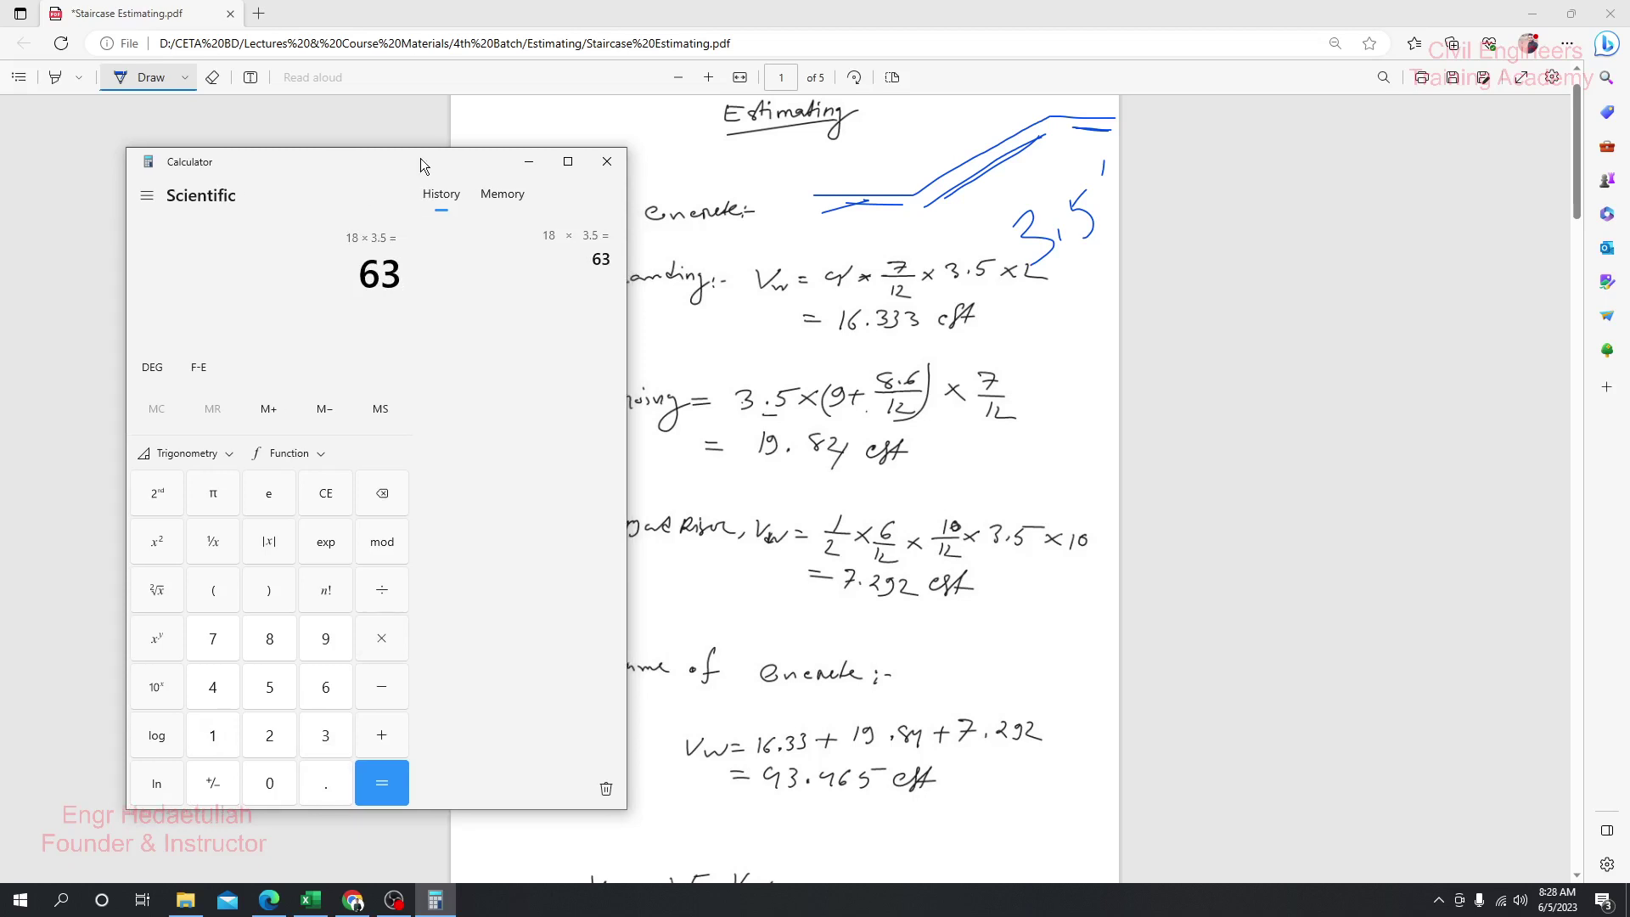
pyautogui.moveTo(420, 158); pyautogui.dragTo(287, 122)
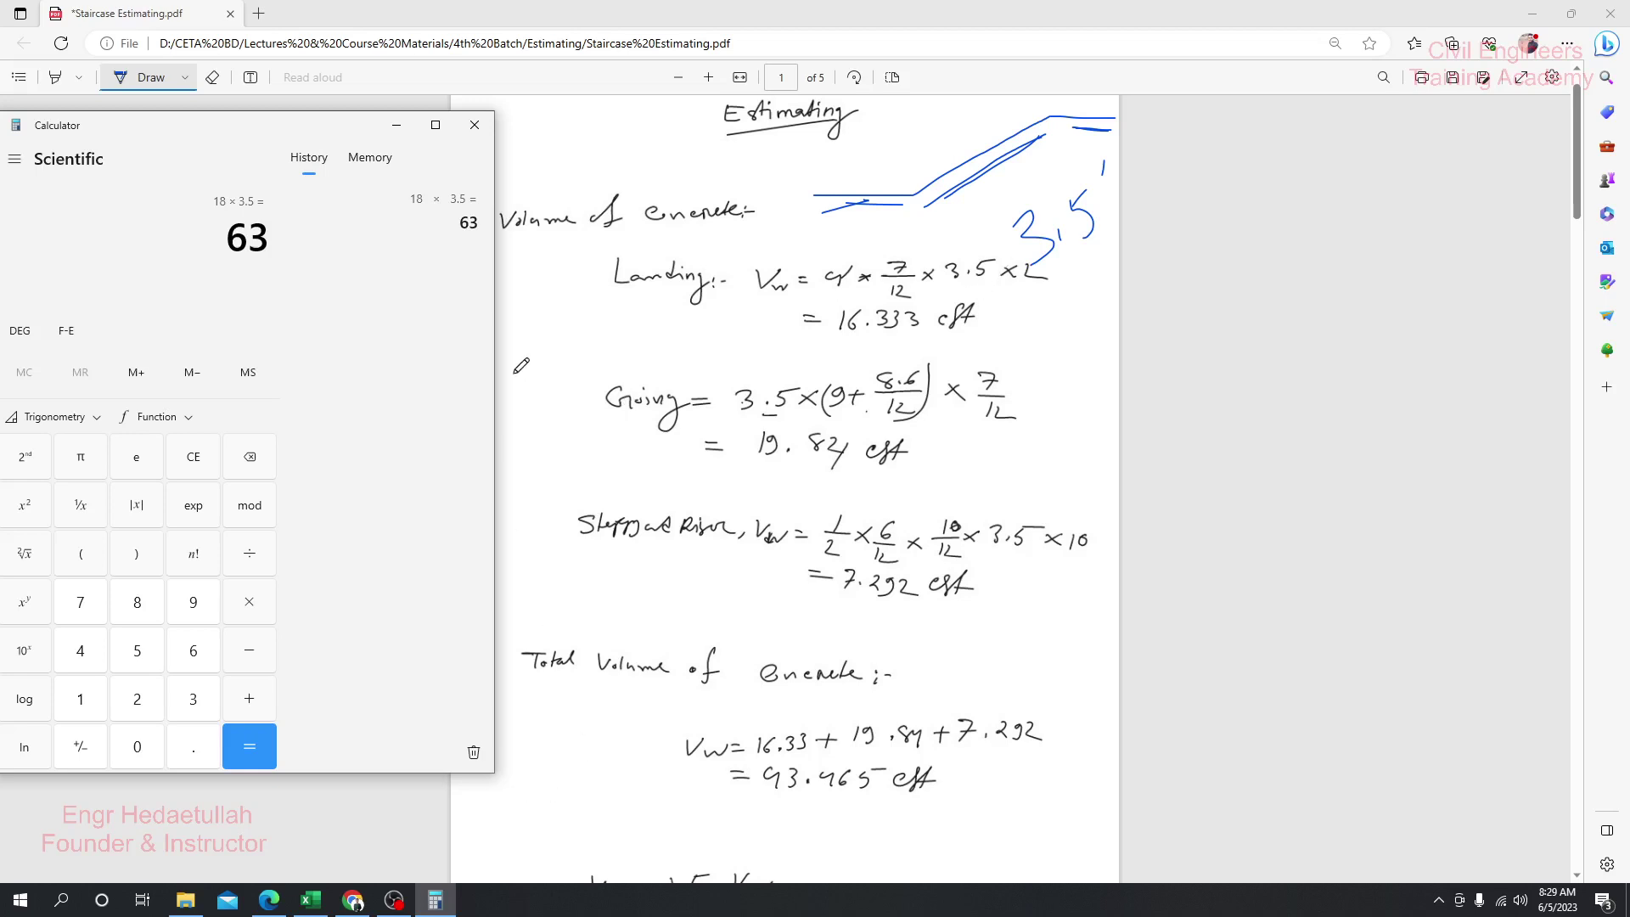
pyautogui.moveTo(321, 129); pyautogui.dragTo(256, 134)
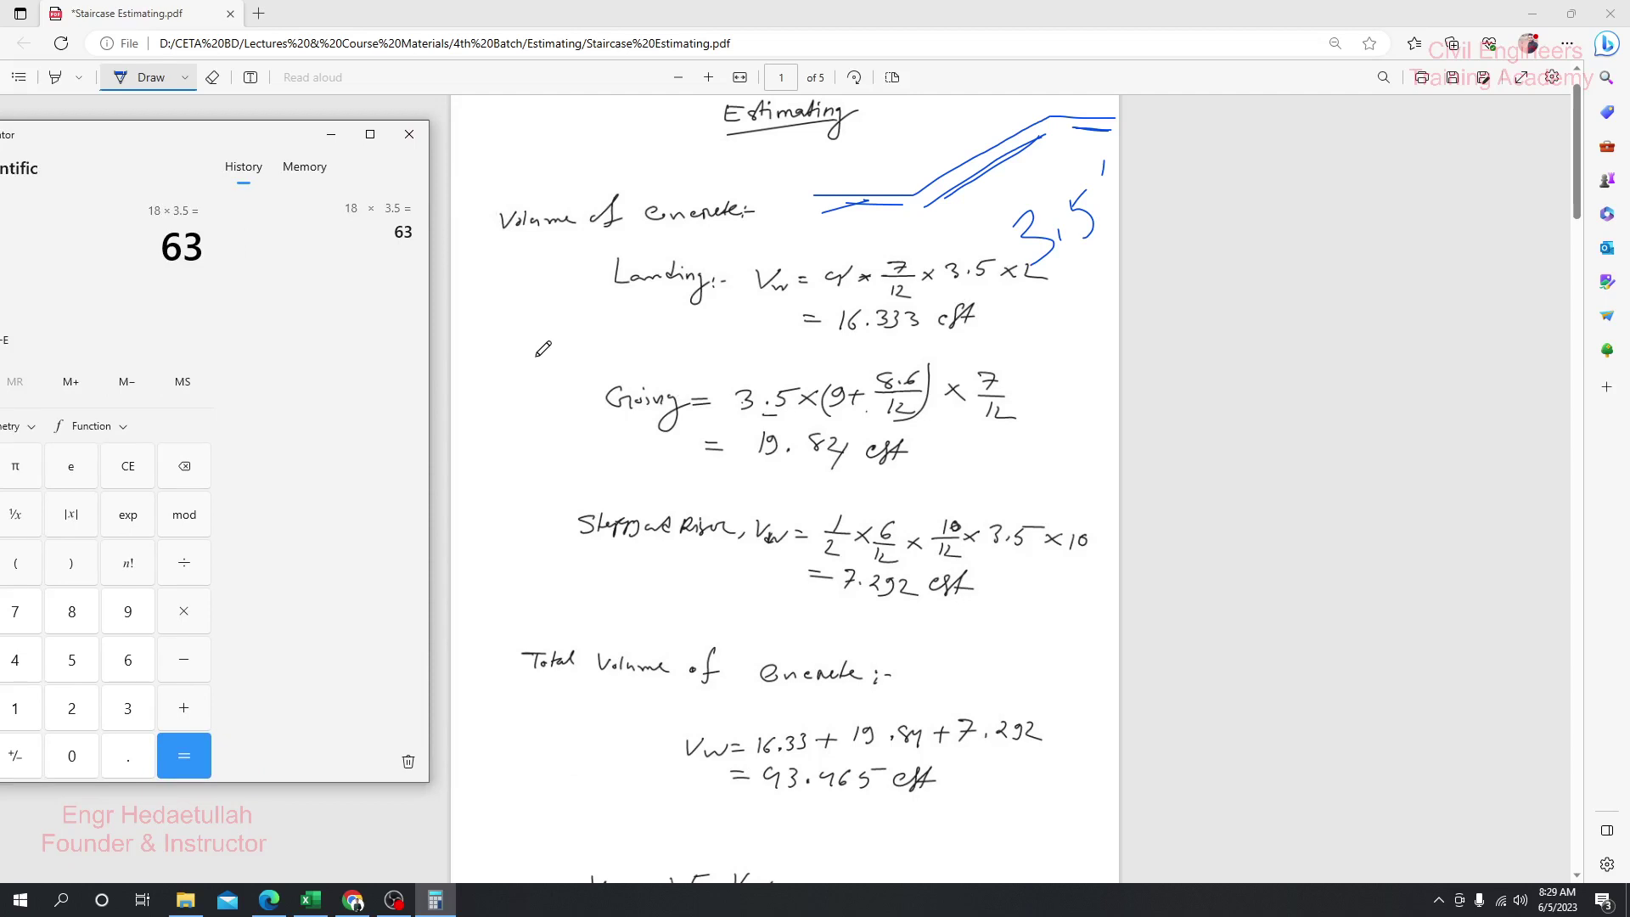
pyautogui.moveTo(473, 331); pyautogui.dragTo(593, 331)
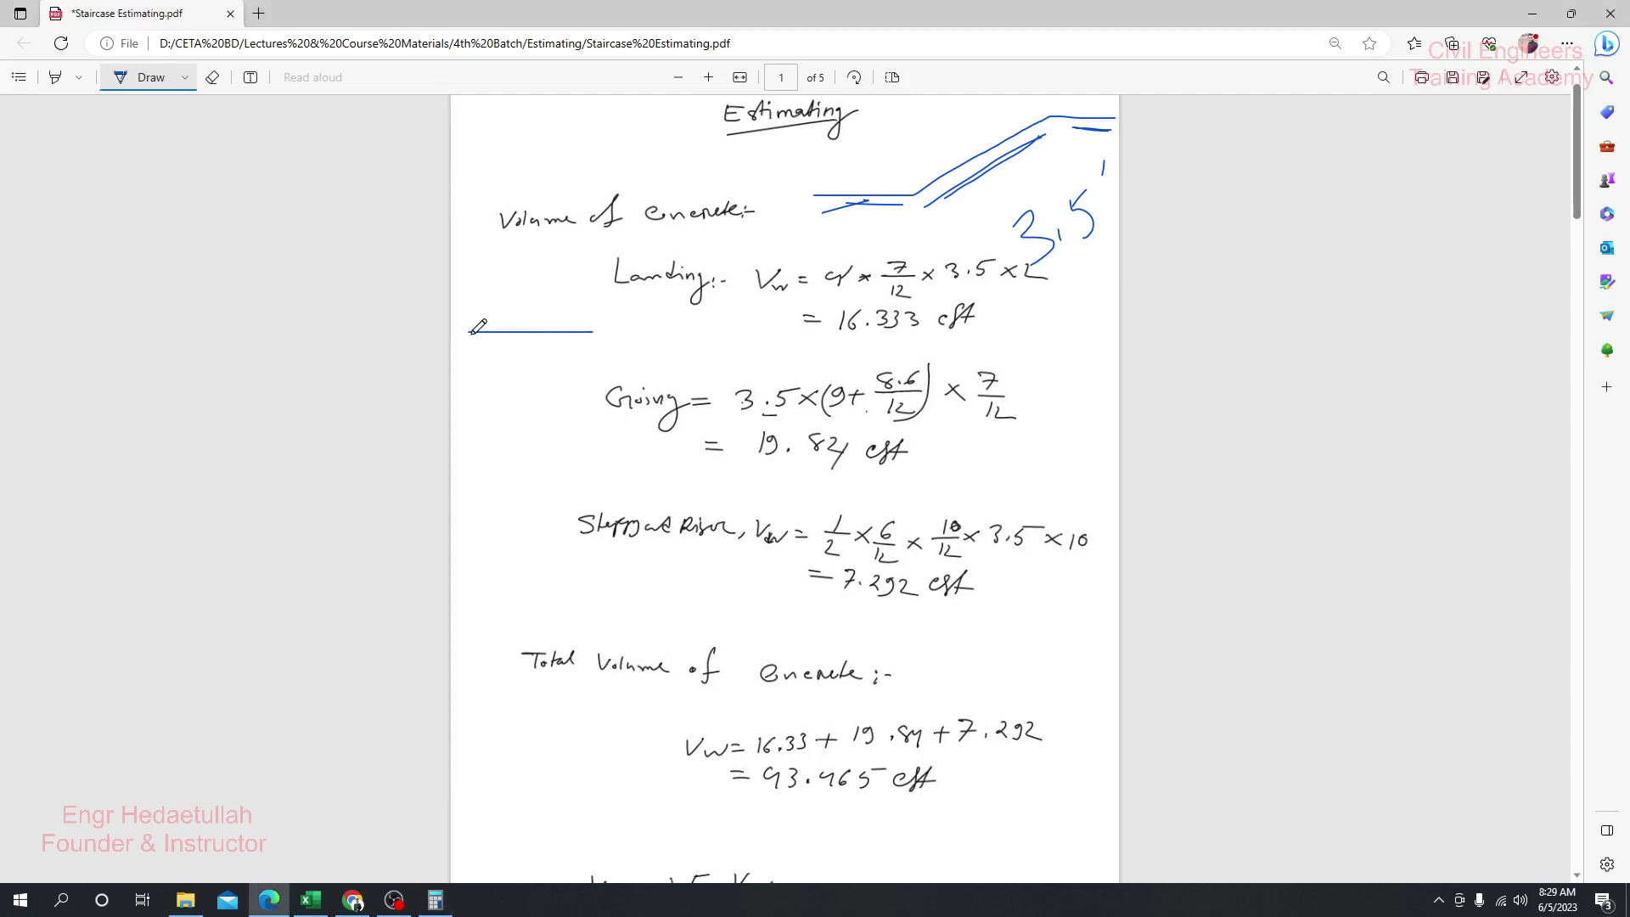
# - Ink a rectangular section with an inner divider and marks beside the Landing formula
pyautogui.moveTo(471, 331)
pyautogui.mouseDown()
pyautogui.moveTo(471, 384)
pyautogui.moveTo(653, 399)
pyautogui.mouseUp()
pyautogui.moveTo(593, 331)
pyautogui.mouseDown()
pyautogui.moveTo(658, 333)
pyautogui.moveTo(658, 407)
pyautogui.mouseUp()
pyautogui.moveTo(514, 336)
pyautogui.mouseDown()
pyautogui.moveTo(524, 396)
pyautogui.moveTo(624, 365)
pyautogui.moveTo(624, 395)
pyautogui.mouseUp()
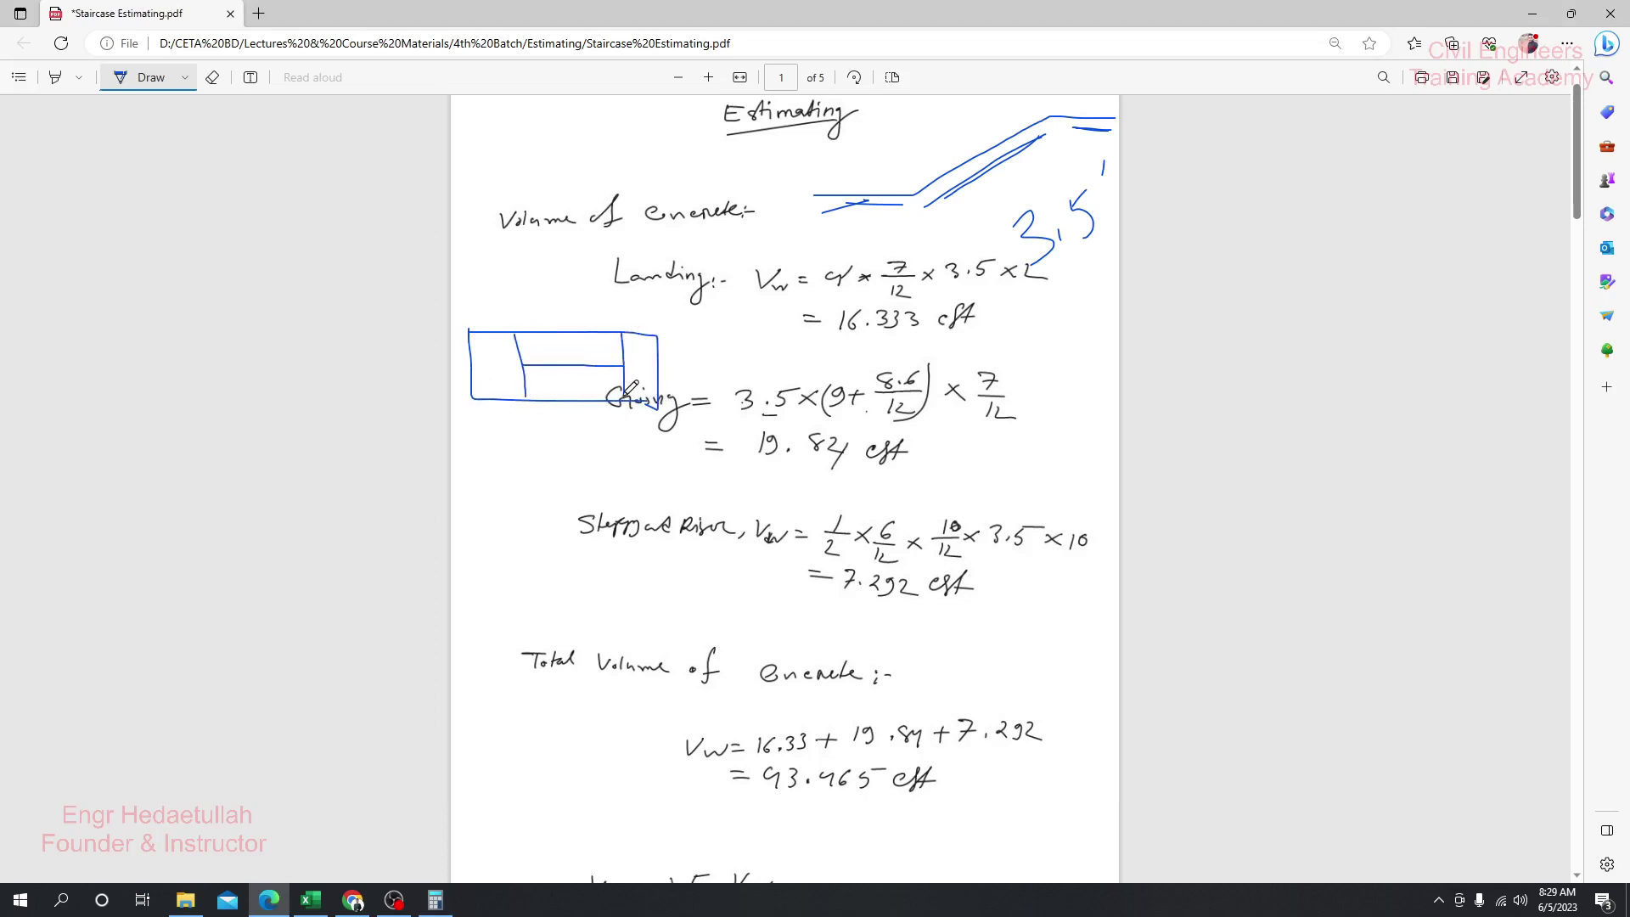
pyautogui.click(475, 368)
pyautogui.moveTo(490, 367); pyautogui.dragTo(510, 367)
pyautogui.moveTo(549, 374)
pyautogui.mouseDown()
pyautogui.moveTo(645, 386)
pyautogui.moveTo(628, 352)
pyautogui.moveTo(598, 354)
pyautogui.mouseUp()
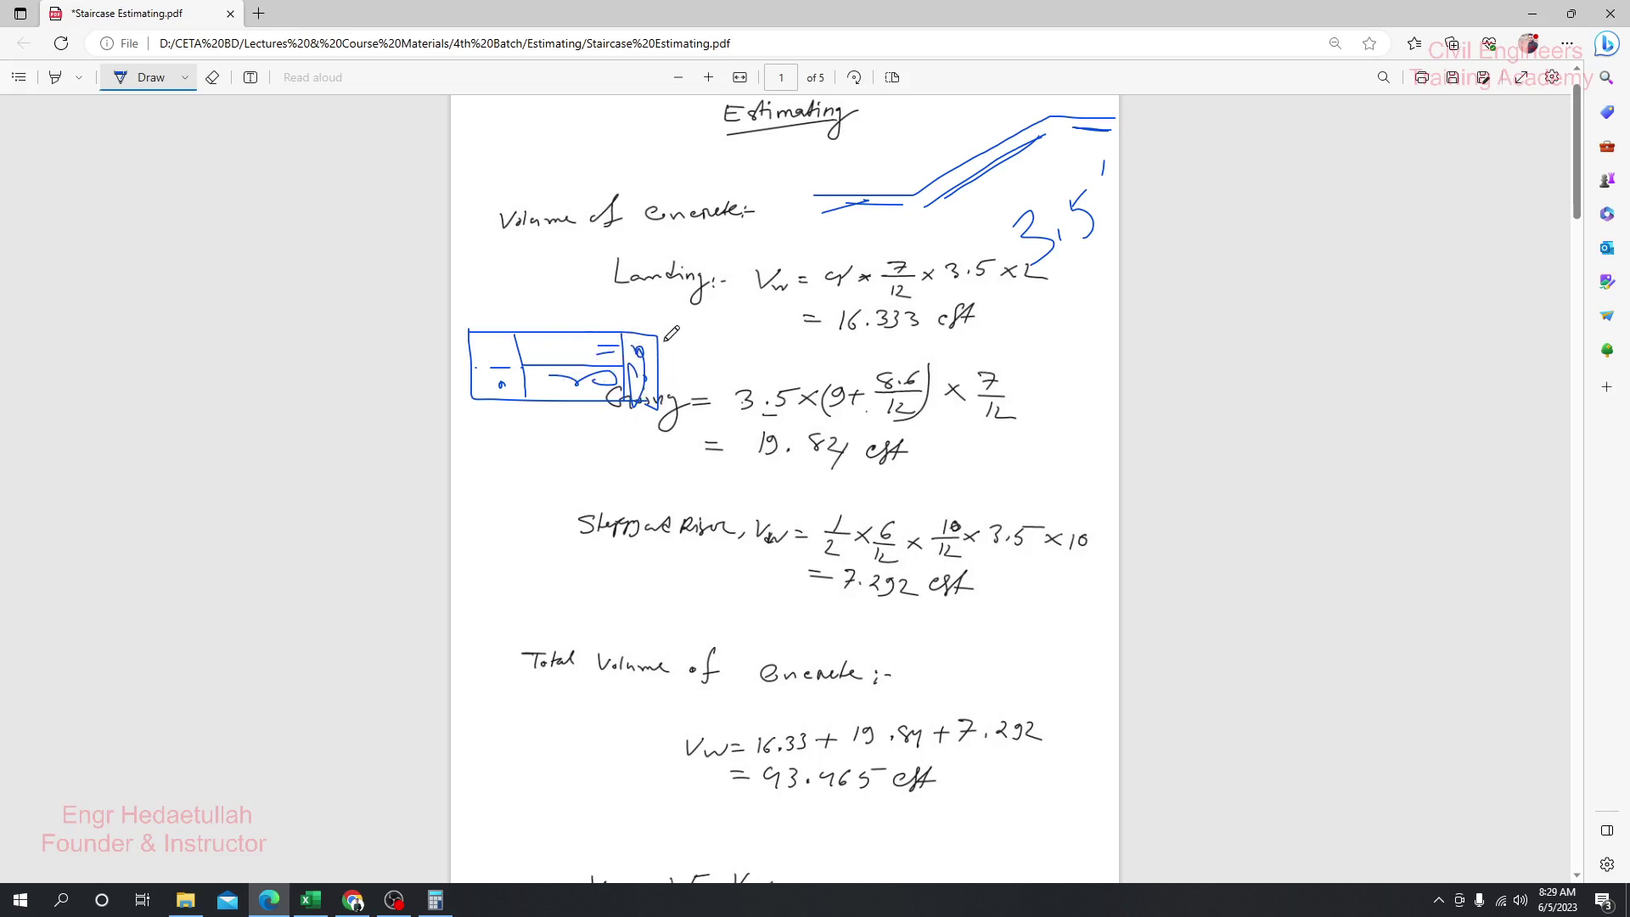
pyautogui.moveTo(632, 369)
pyautogui.mouseDown()
pyautogui.moveTo(671, 363)
pyautogui.moveTo(667, 344)
pyautogui.mouseUp()
pyautogui.moveTo(475, 365); pyautogui.dragTo(675, 366)
pyautogui.moveTo(470, 363); pyautogui.dragTo(703, 364)
pyautogui.moveTo(501, 380); pyautogui.dragTo(469, 393)
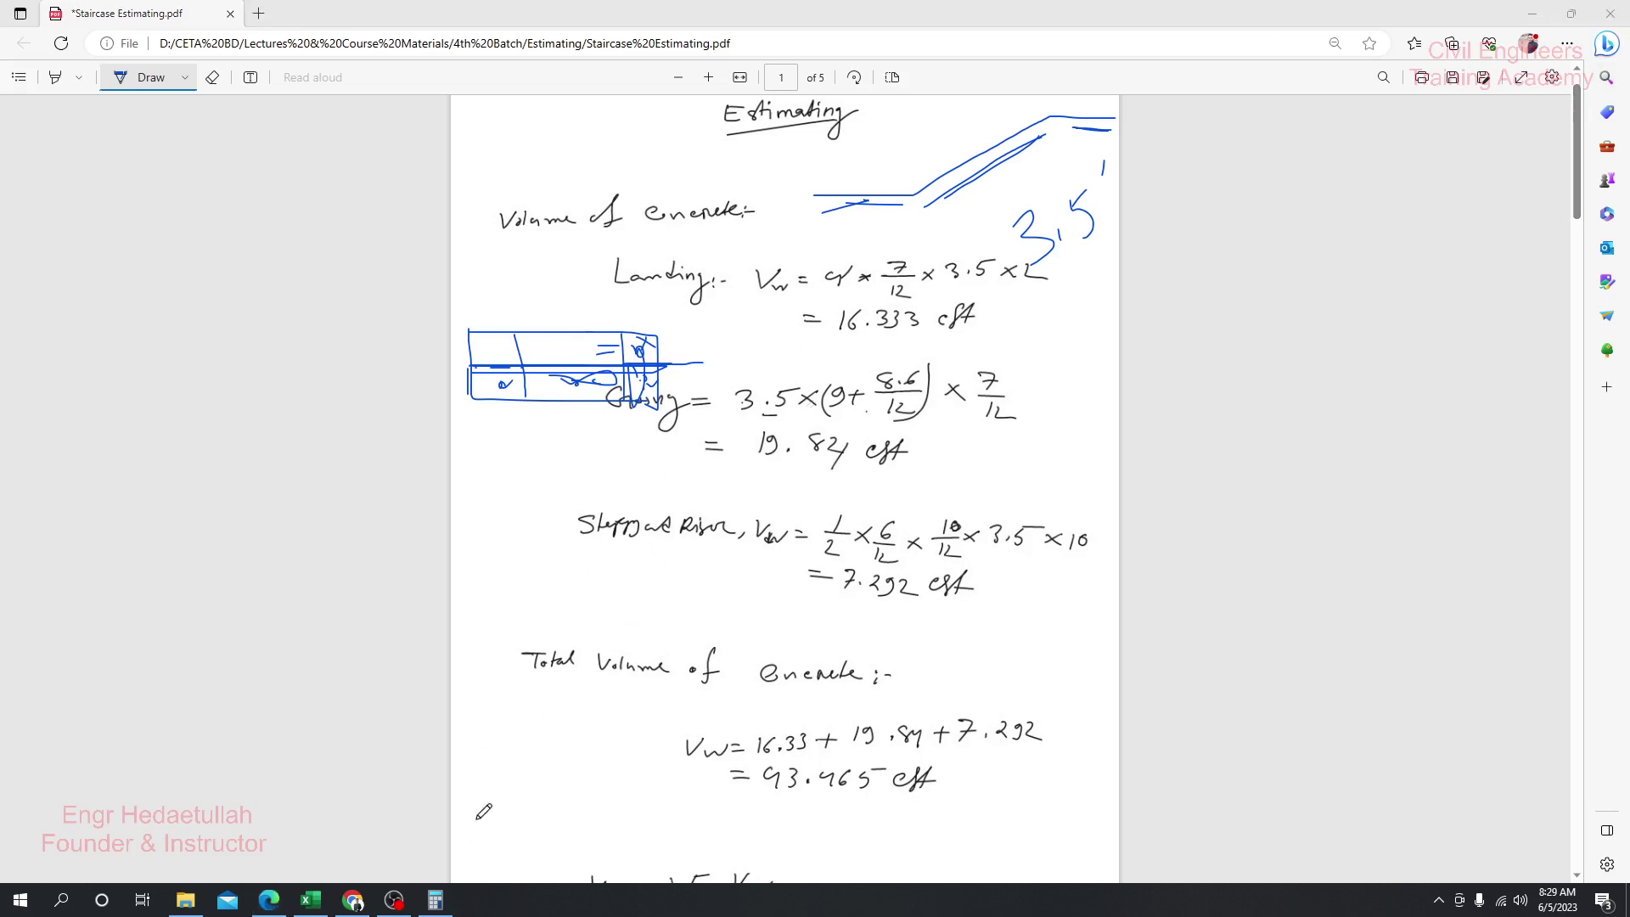
# - Enter 63 as the Suttering Work quantity with unit Sq.ft
pyautogui.click(311, 900)
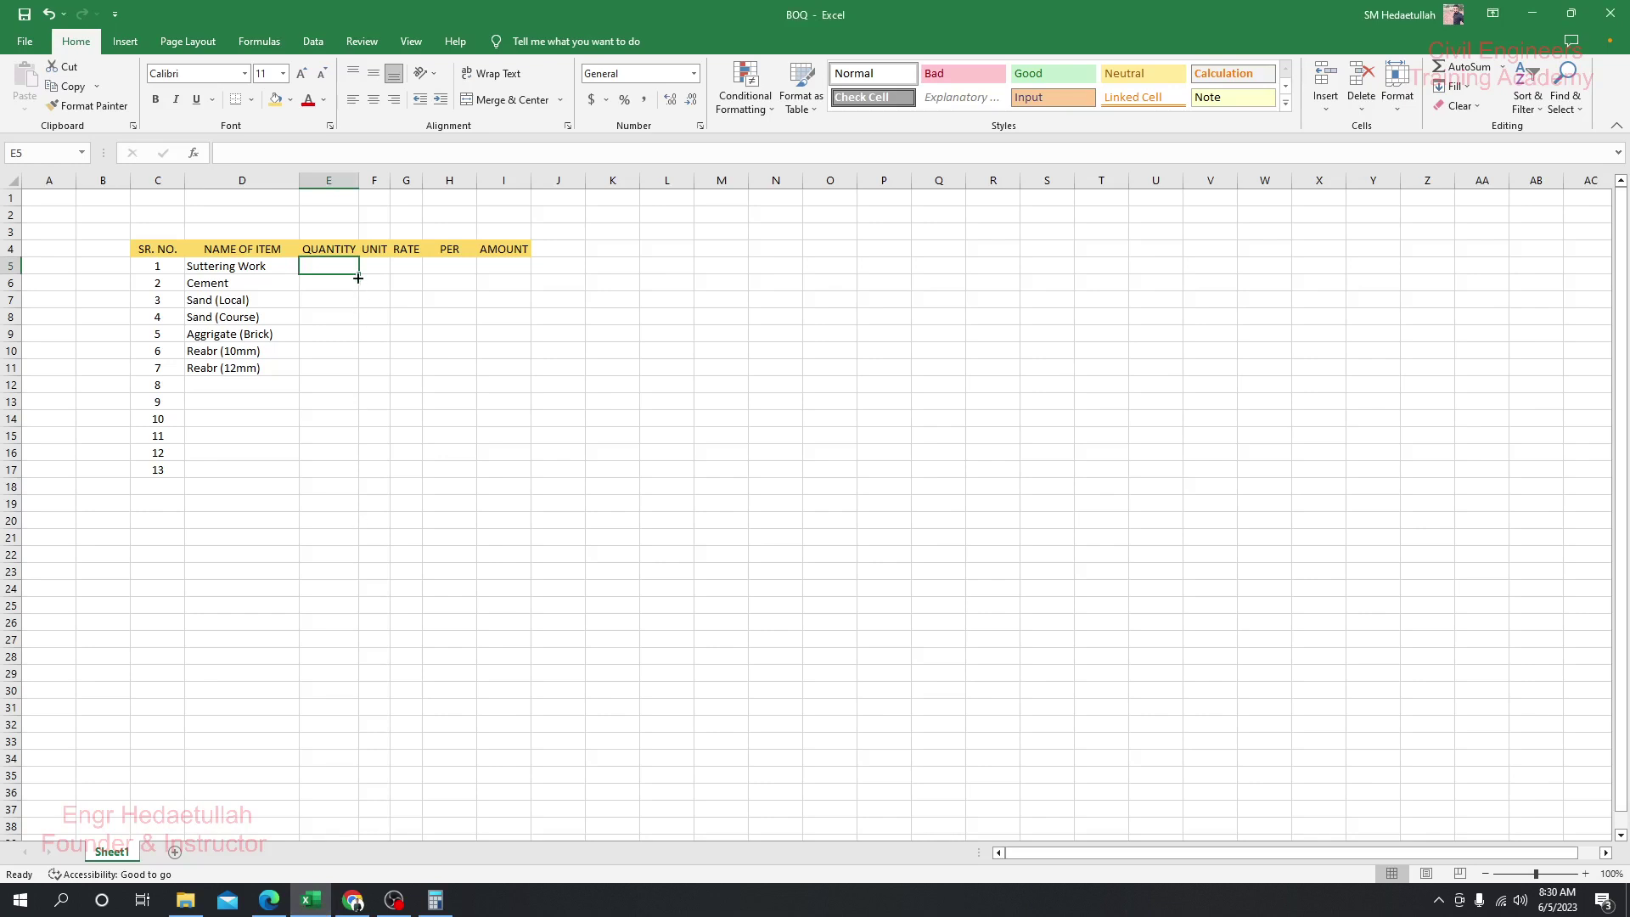
pyautogui.click(436, 901)
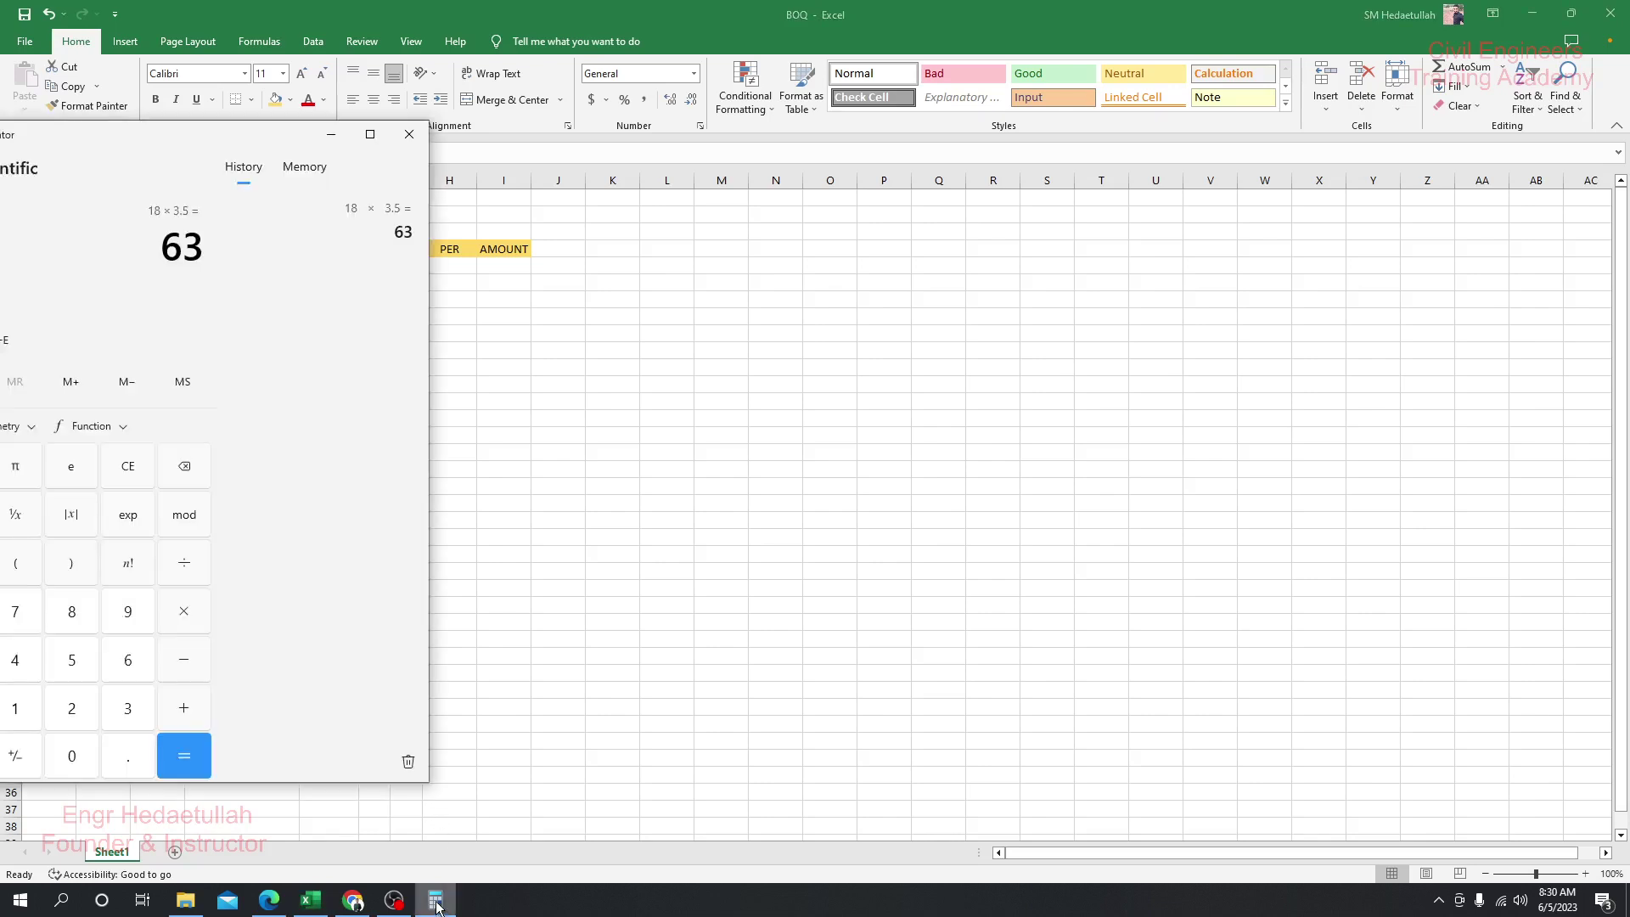
pyautogui.click(327, 136)
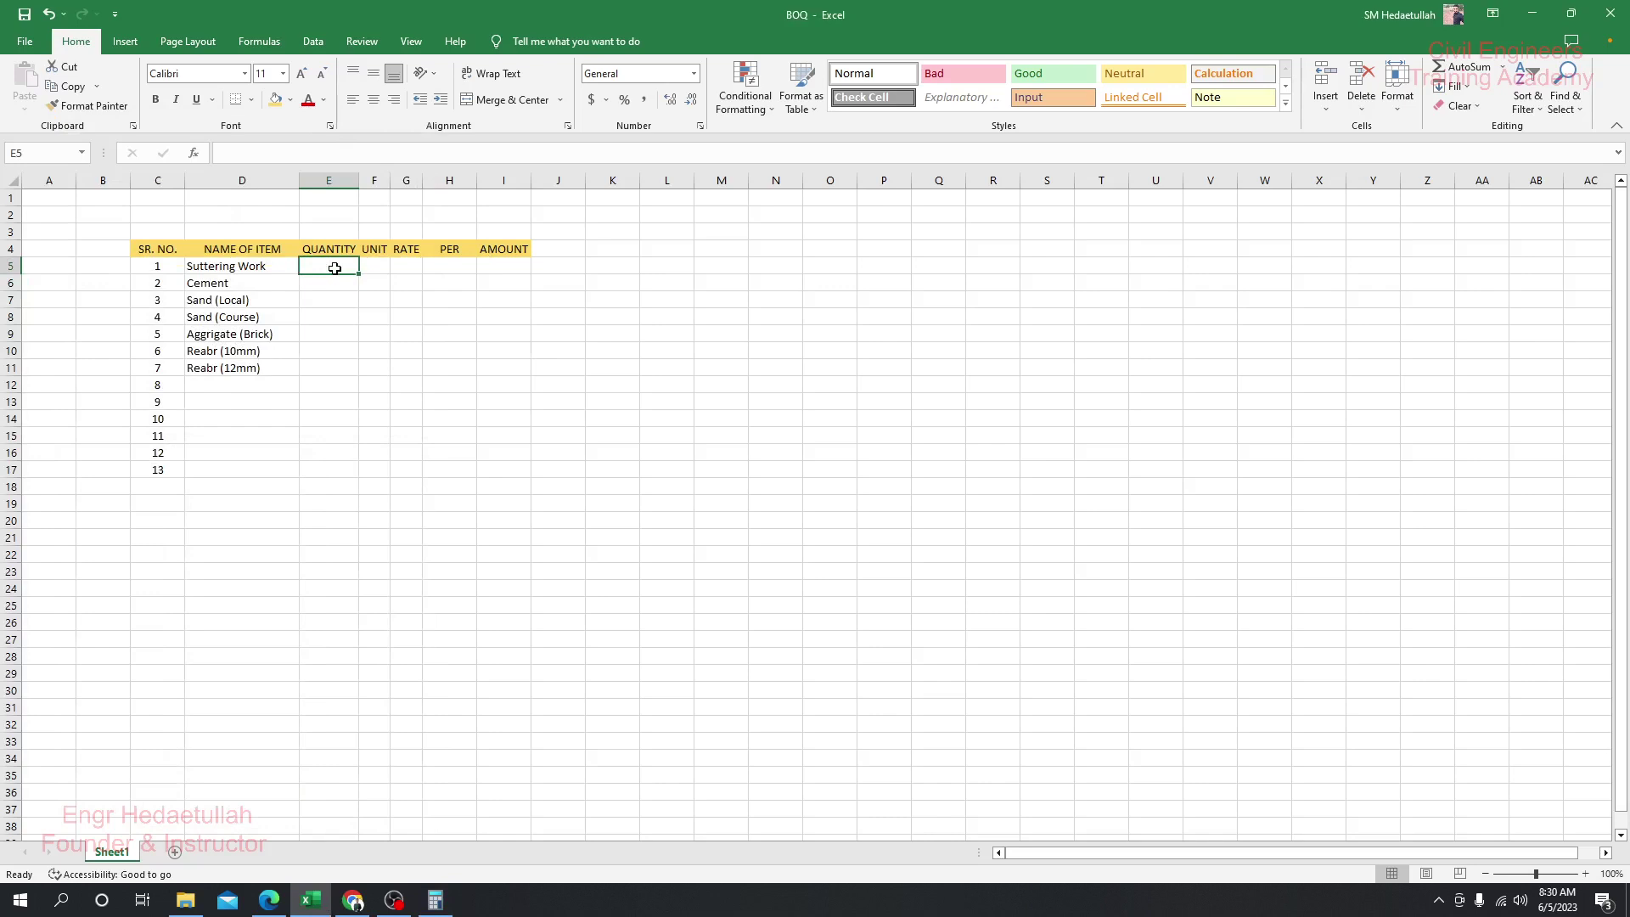
pyautogui.write('63')
pyautogui.press('Return')
pyautogui.press('Right')
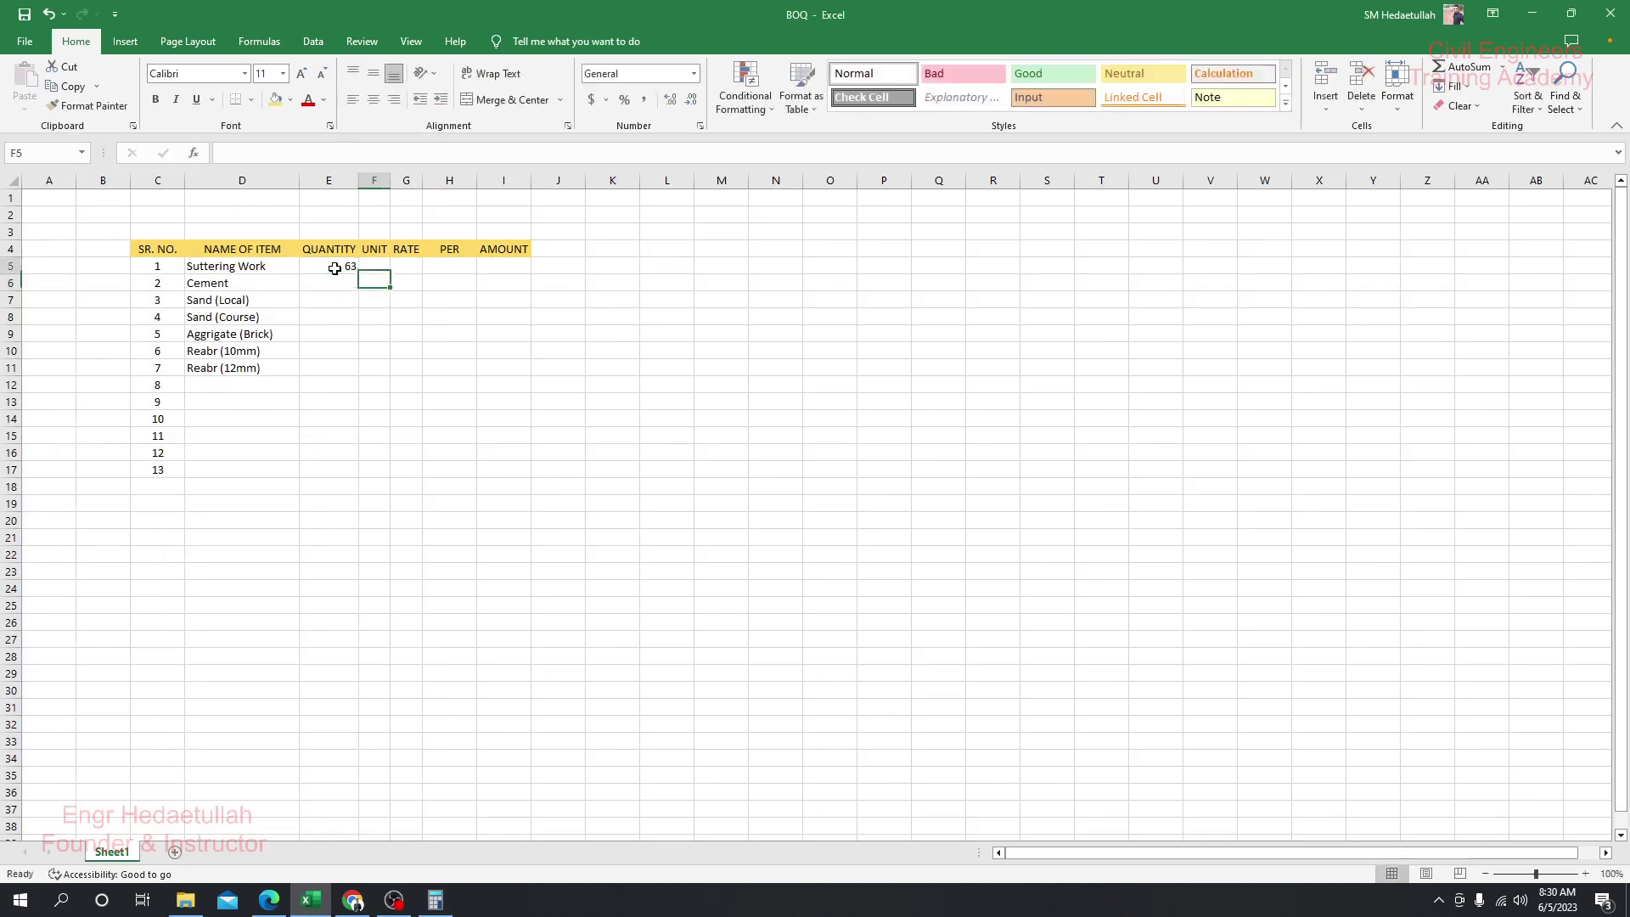
pyautogui.press('Up')
pyautogui.write('s')
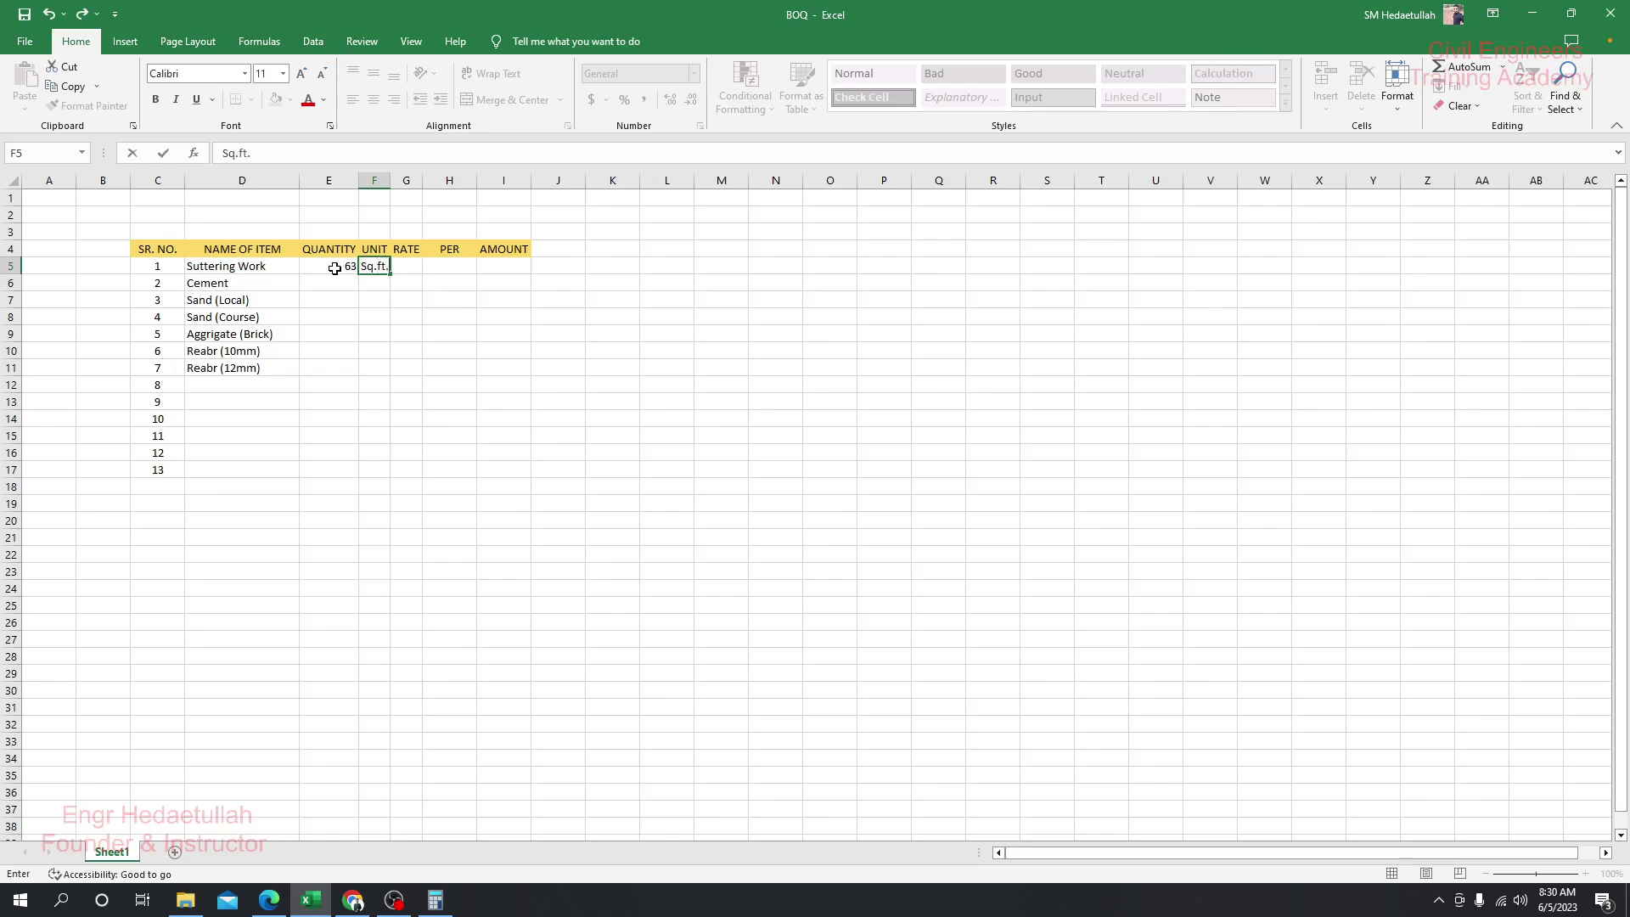
pyautogui.press('Return')
# - Centre-align the quantity cells E5:E11 and enter 10 as the Cement quantity
pyautogui.click(340, 282)
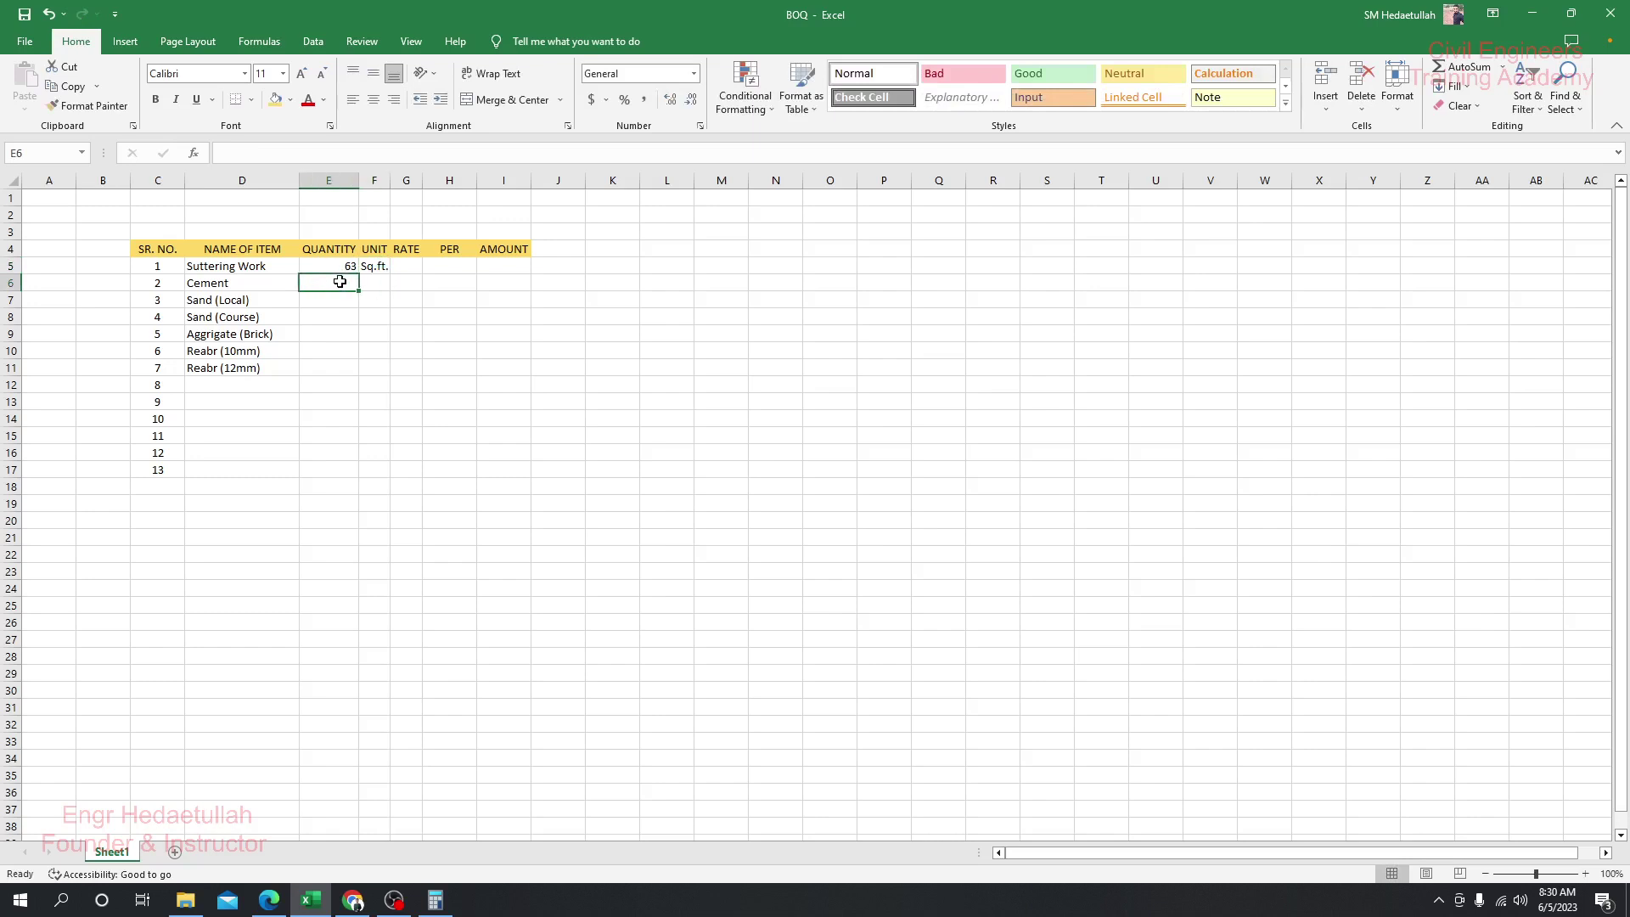
pyautogui.moveTo(342, 265); pyautogui.dragTo(347, 367)
pyautogui.click(373, 100)
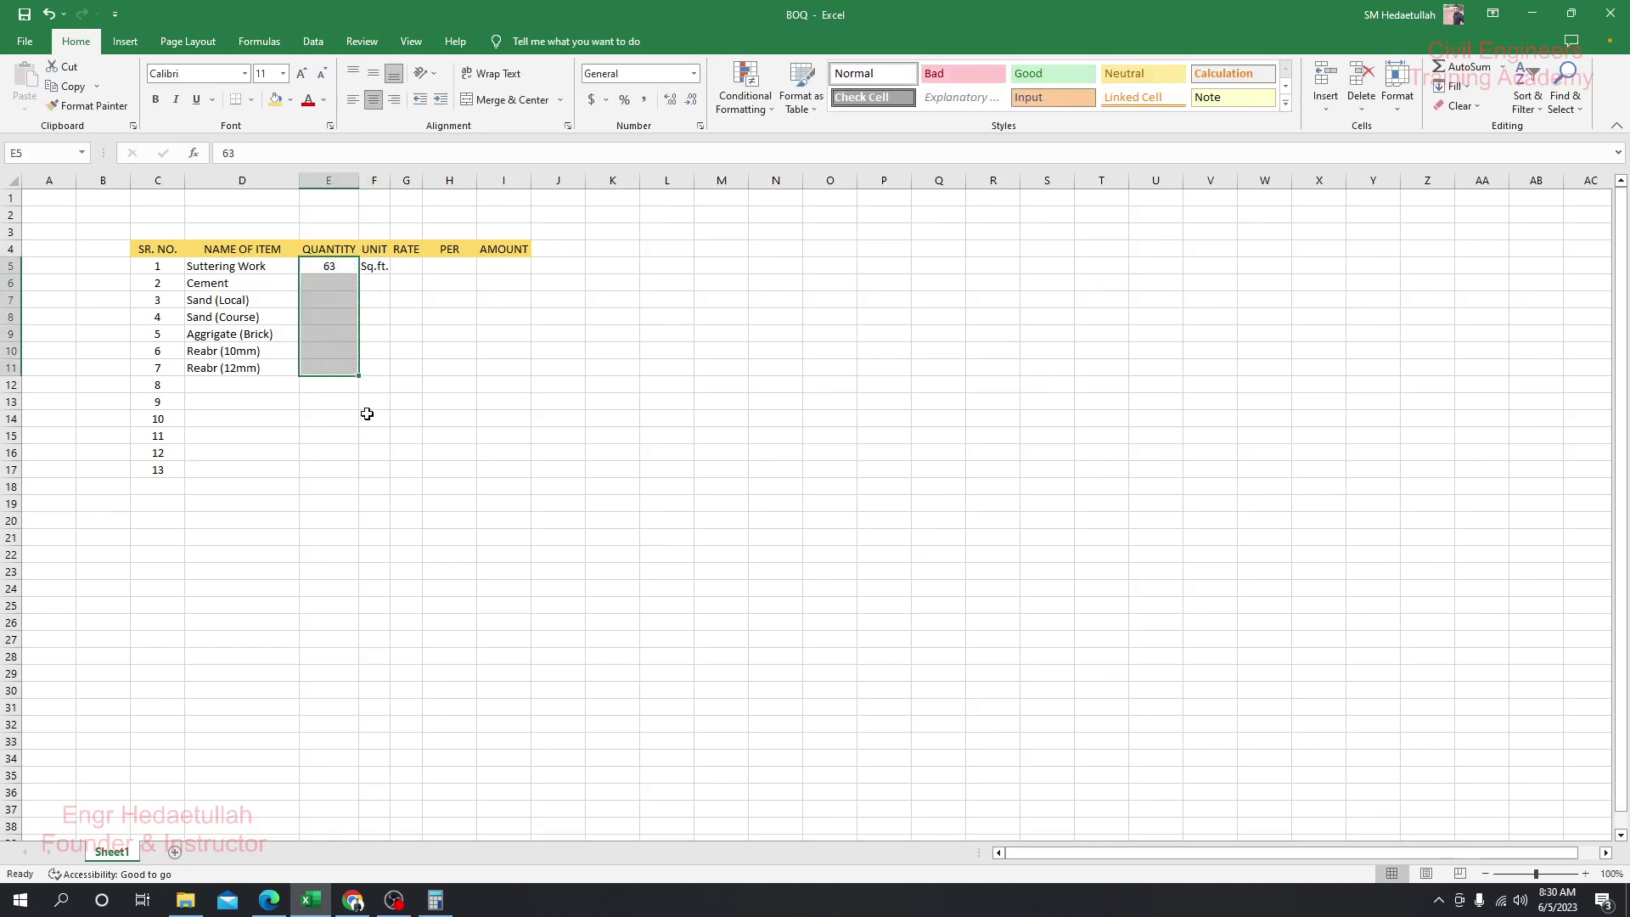
pyautogui.click(371, 416)
pyautogui.moveTo(378, 271); pyautogui.dragTo(370, 368)
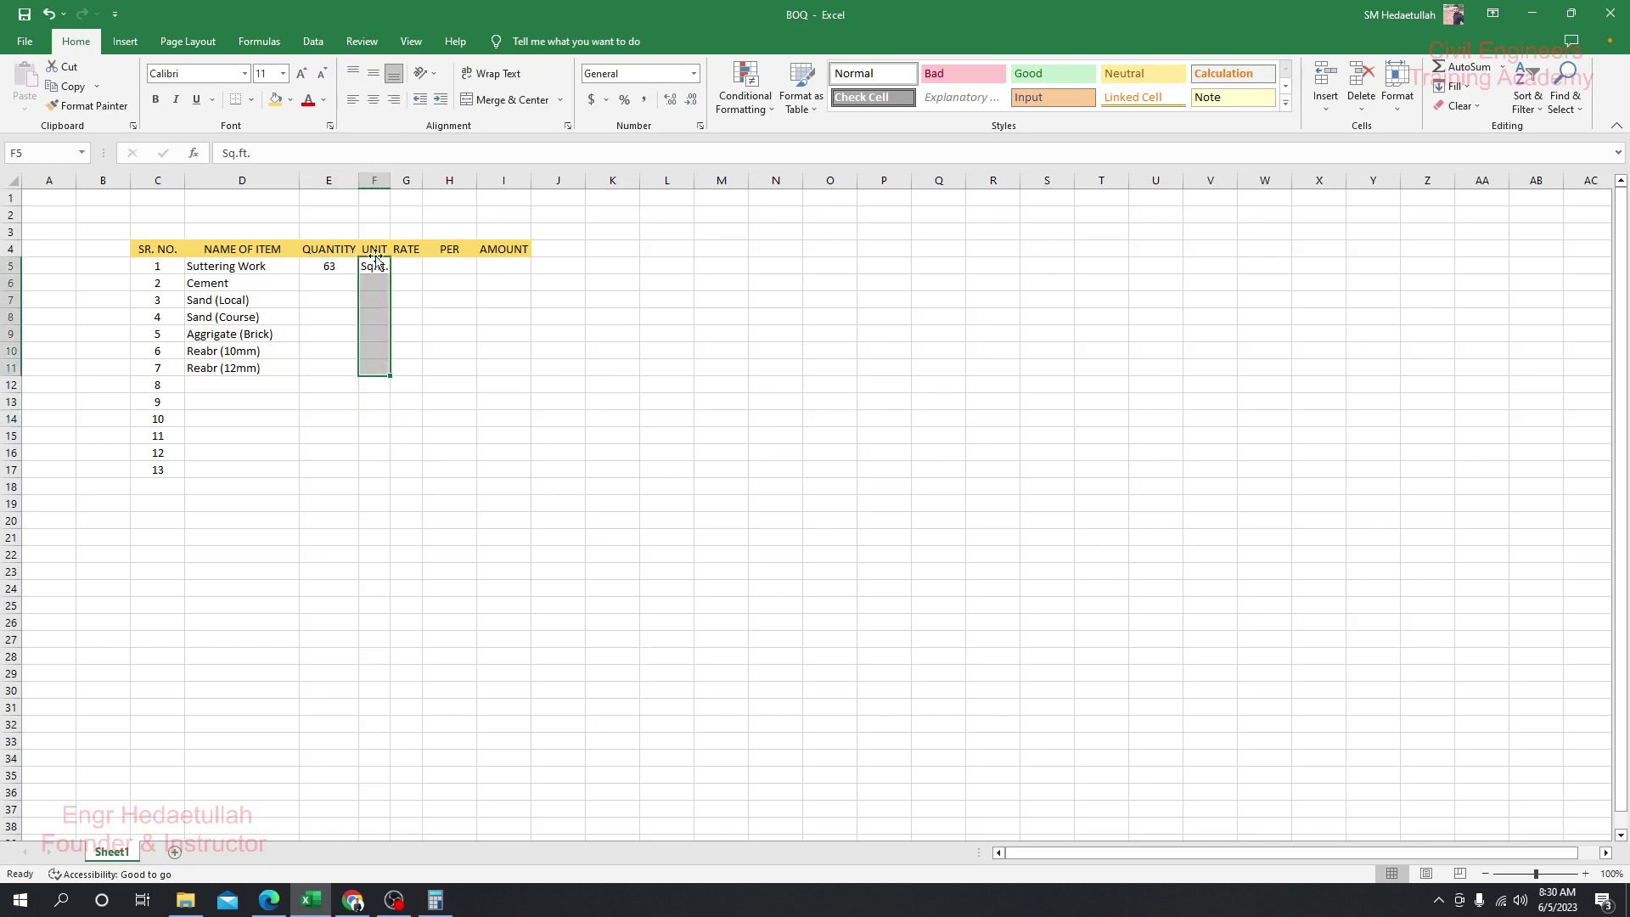
pyautogui.click(374, 100)
pyautogui.click(374, 503)
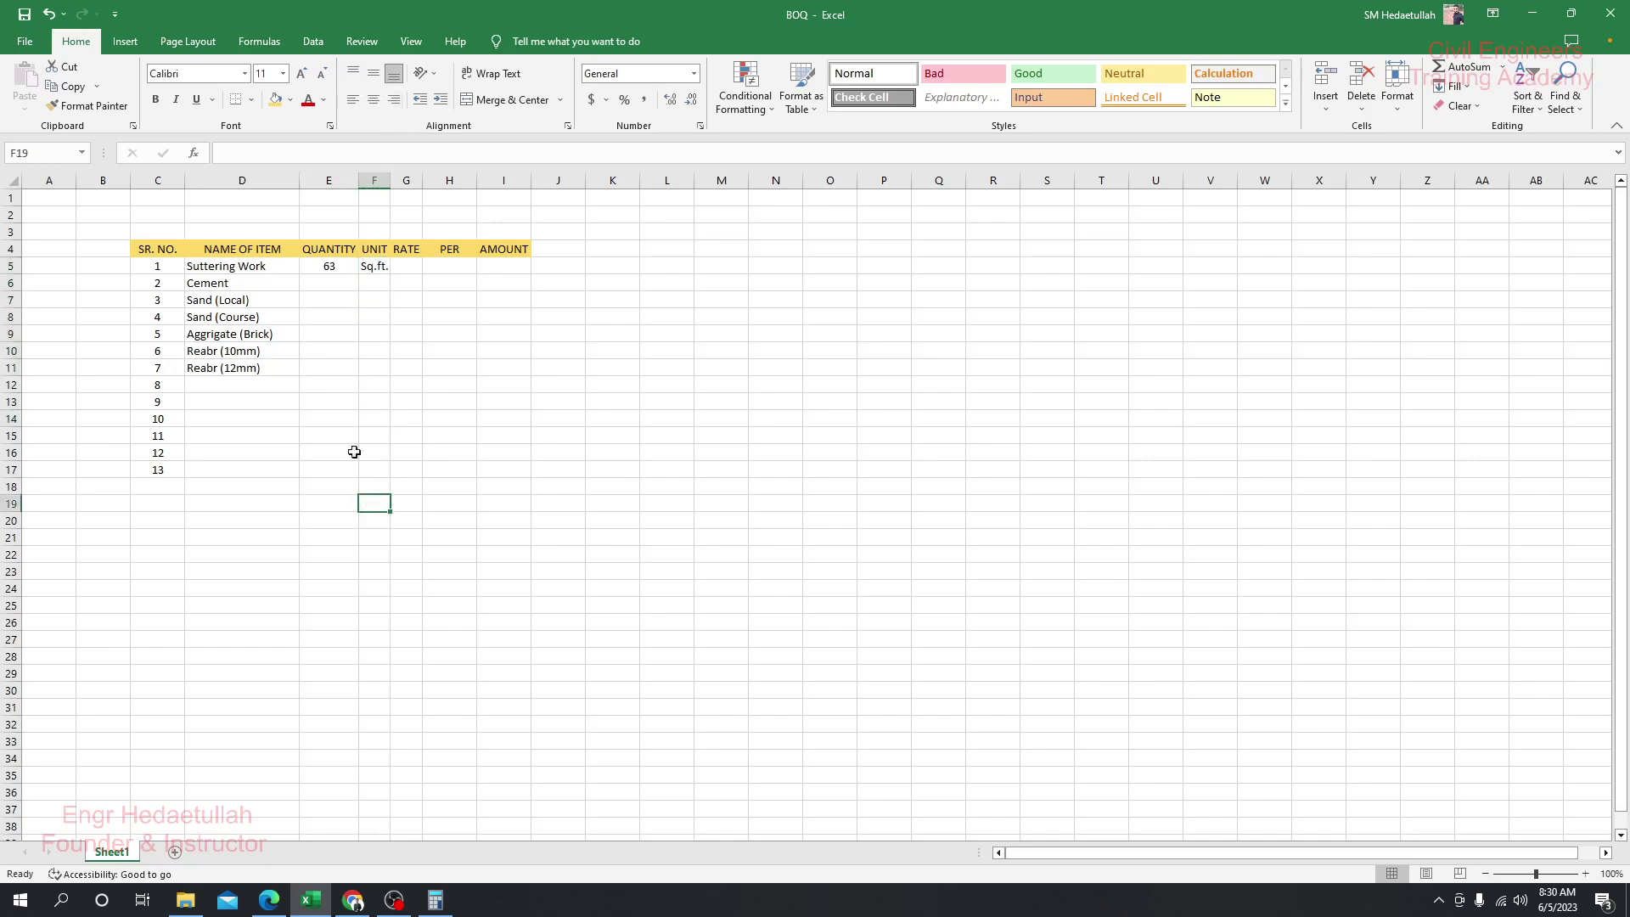
pyautogui.click(328, 282)
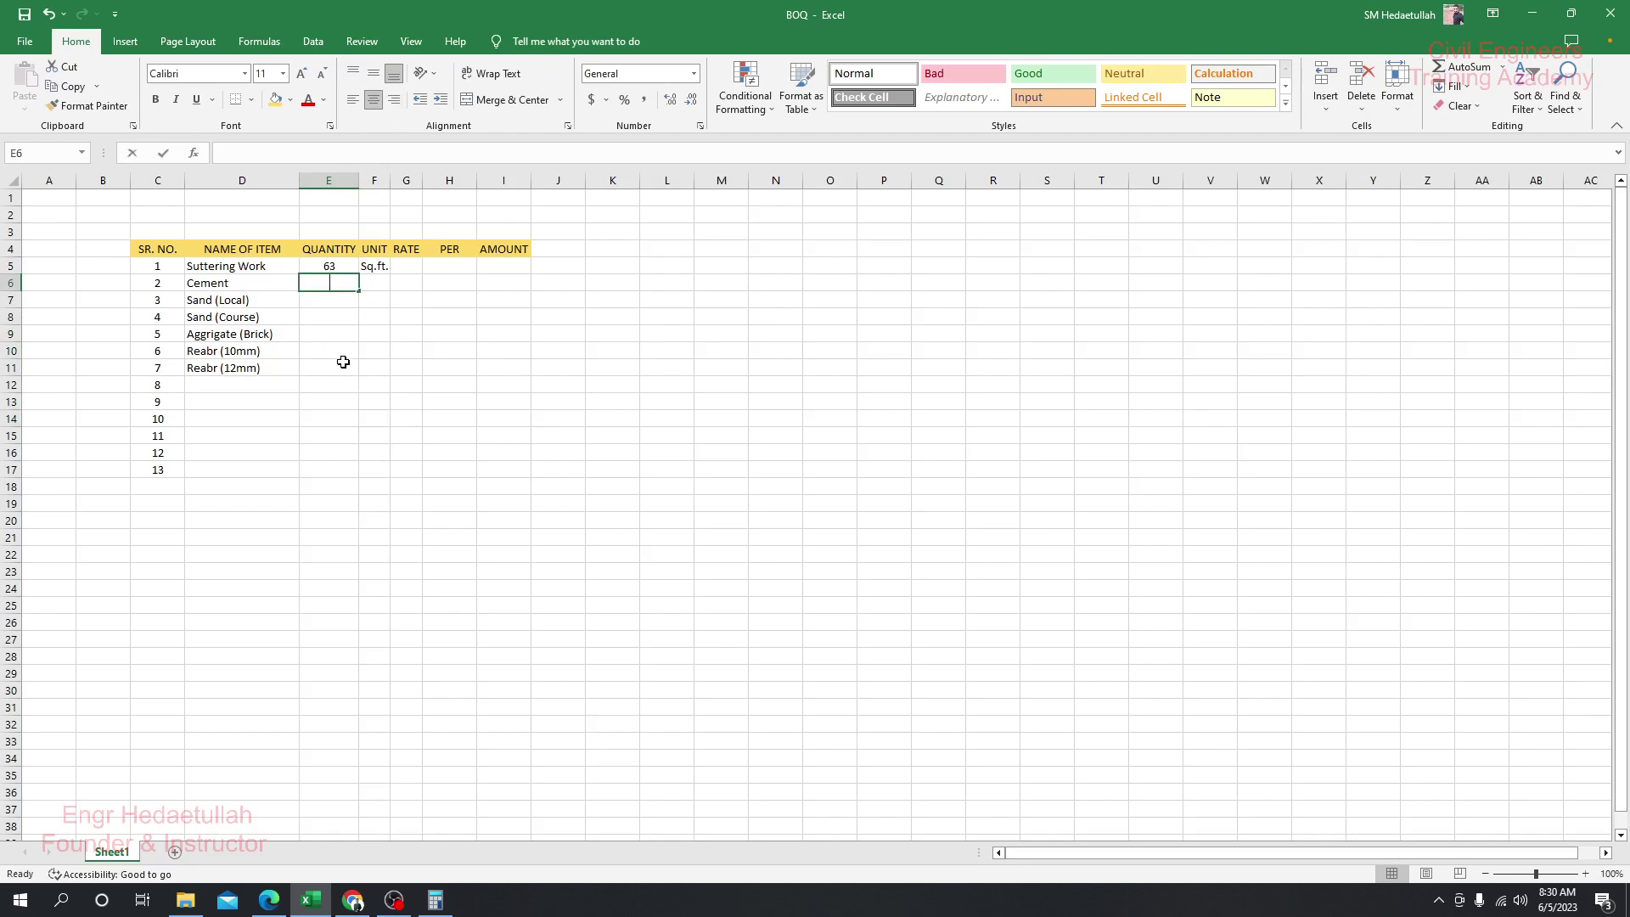
pyautogui.write('10')
pyautogui.press('Tab')
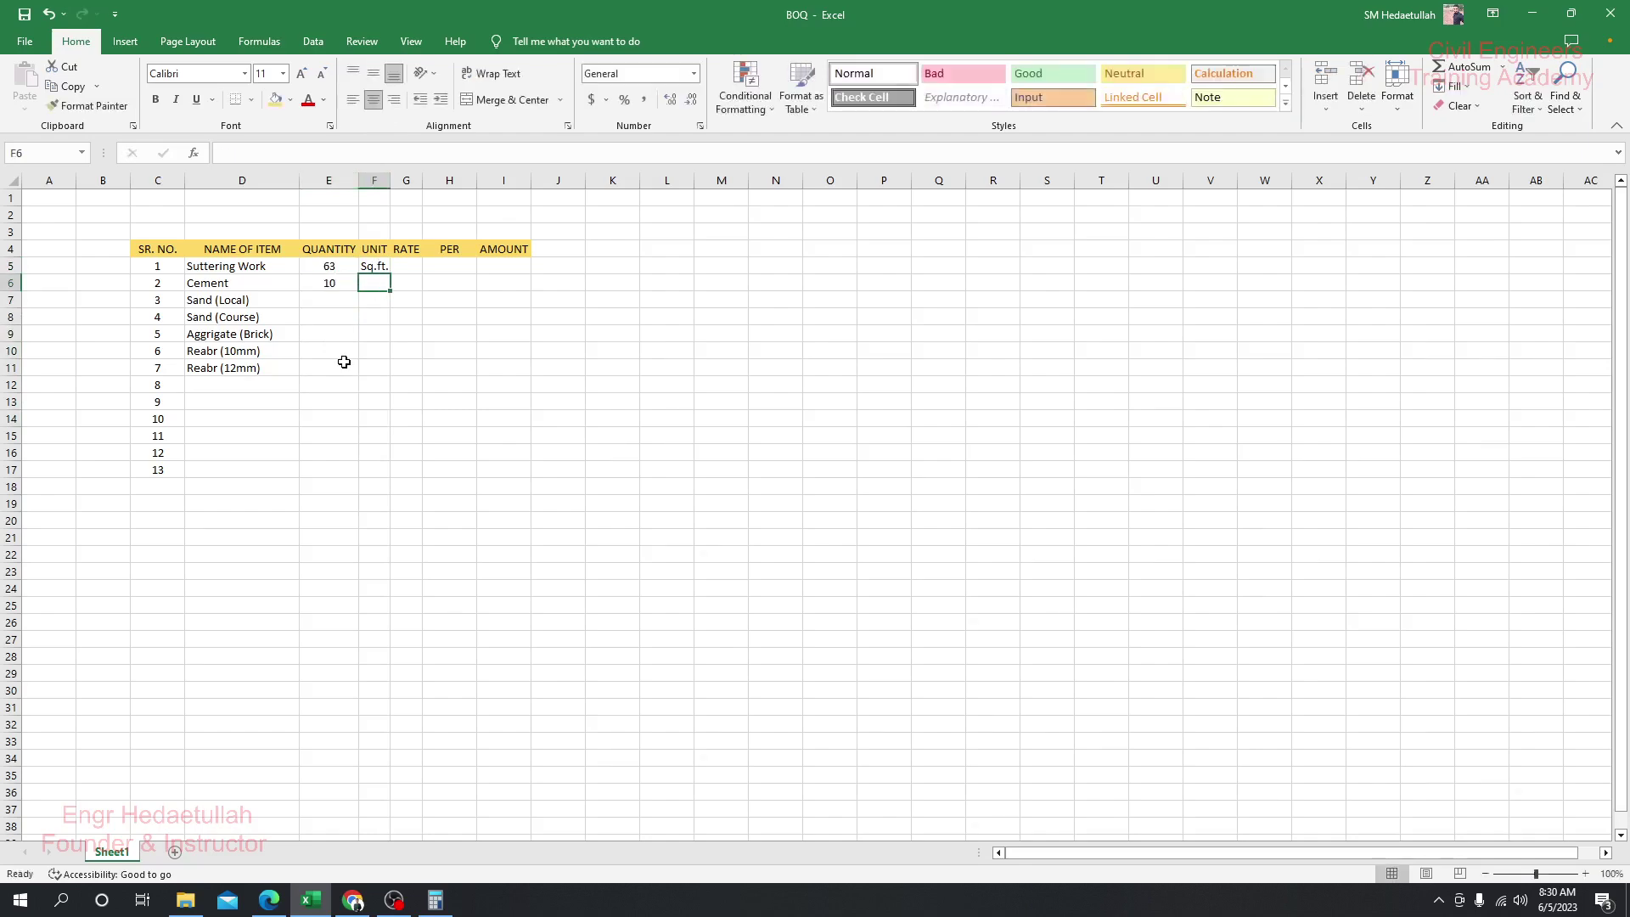
# - Tick the Cement 10-bag line on page 5 of the estimating PDF
pyautogui.click(279, 906)
pyautogui.scroll(-15, 803, 543)
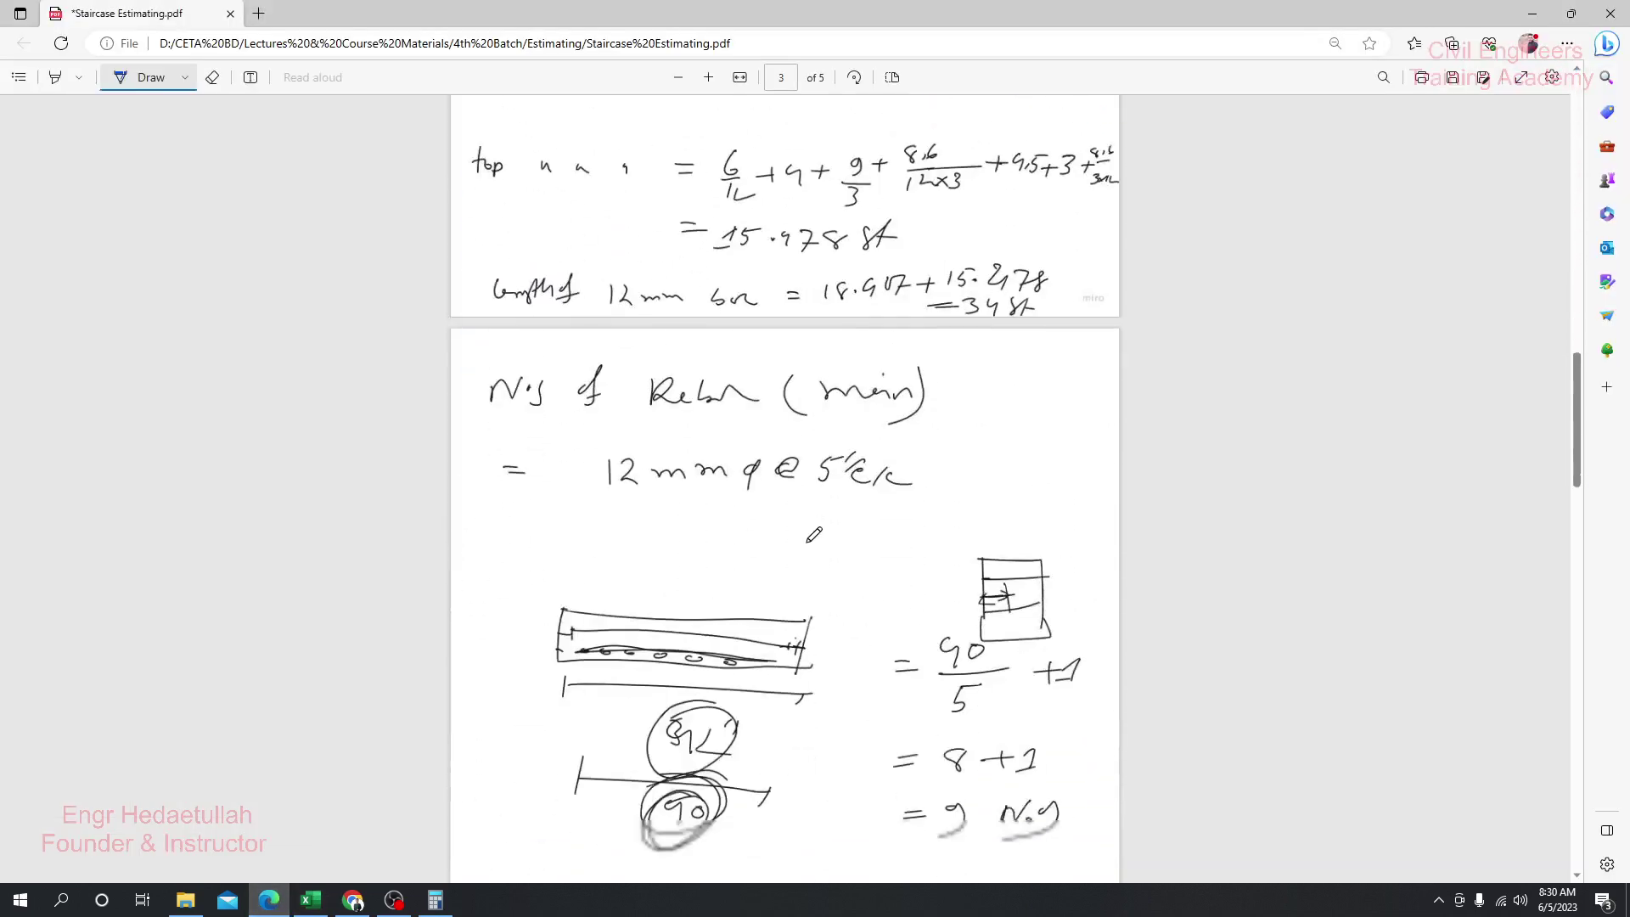
pyautogui.scroll(-15, 813, 535)
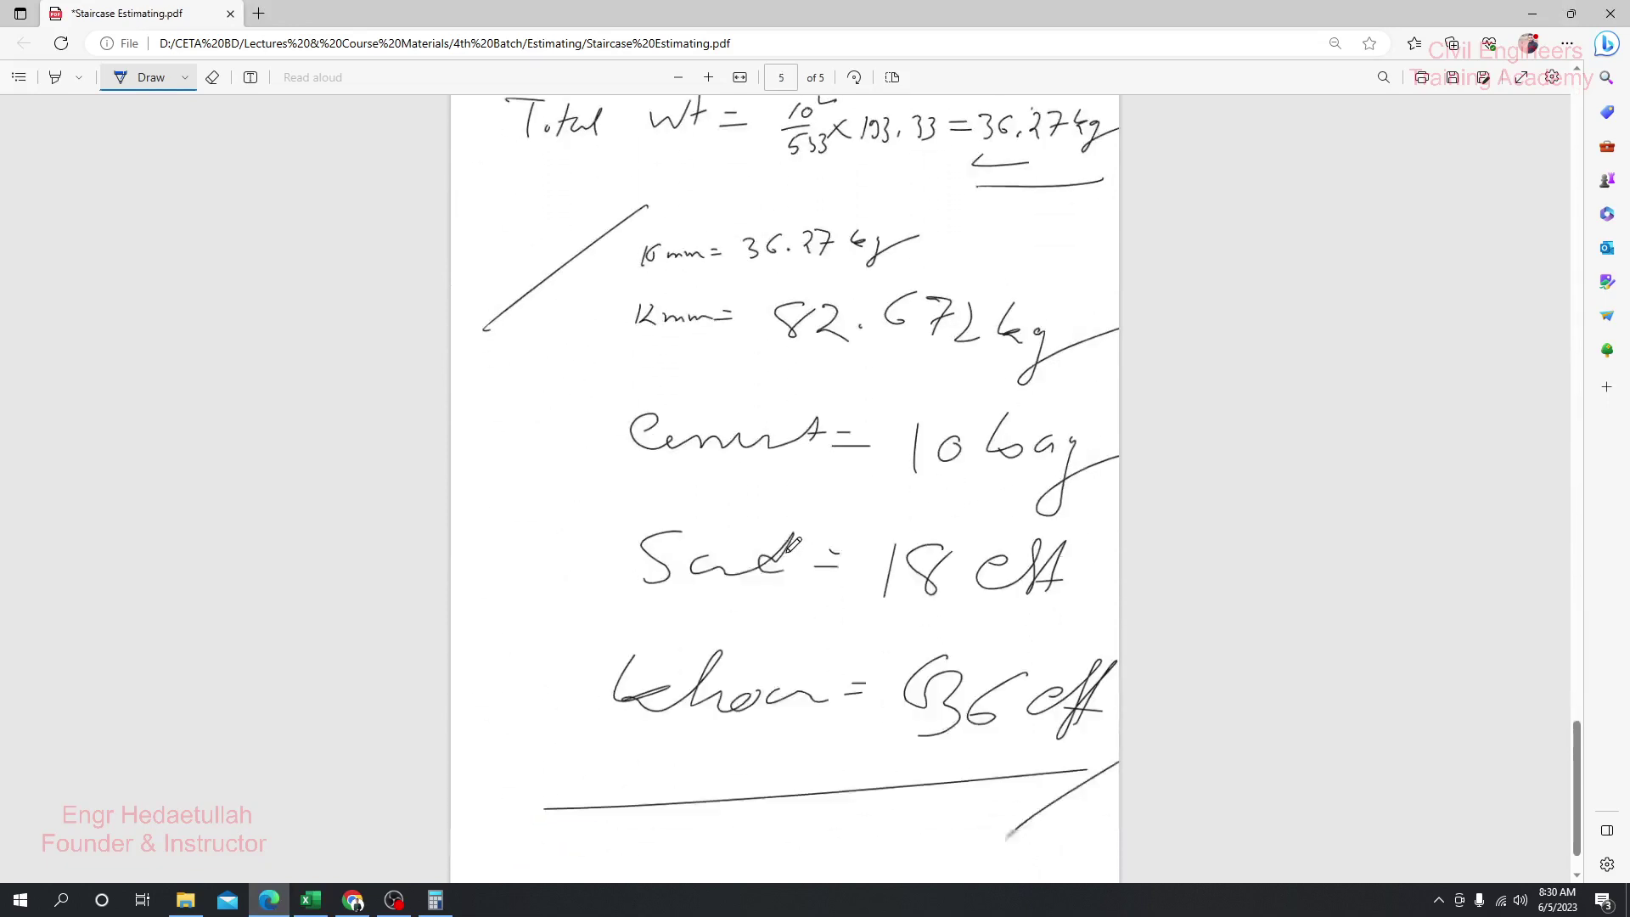
pyautogui.scroll(-1, 794, 544)
pyautogui.moveTo(588, 382); pyautogui.dragTo(686, 335)
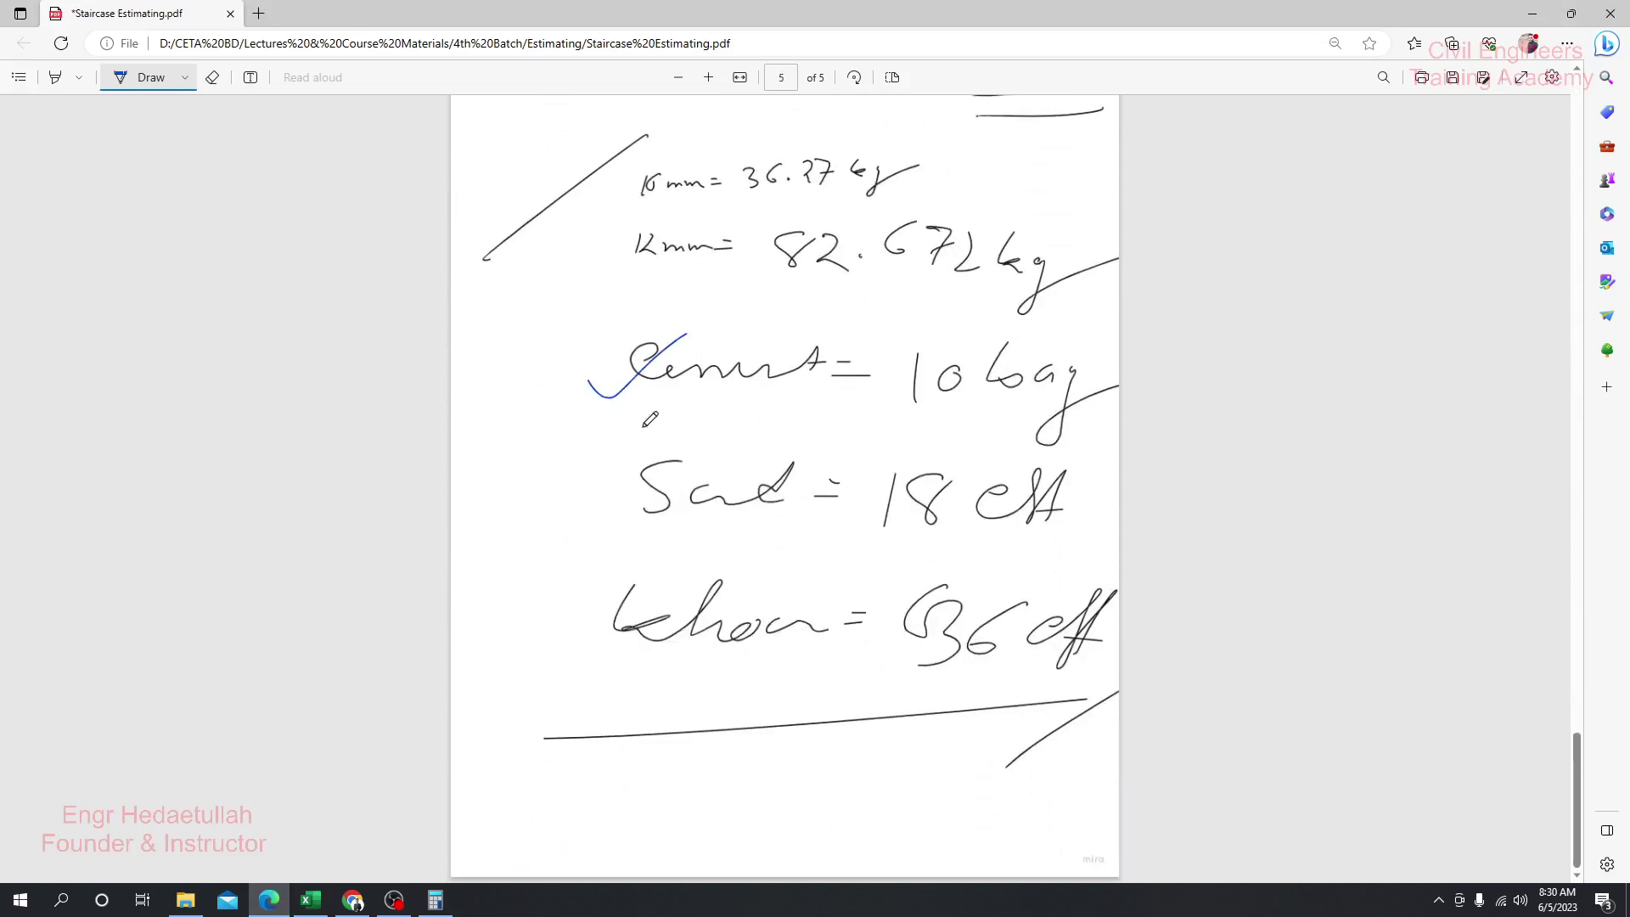
pyautogui.click(330, 908)
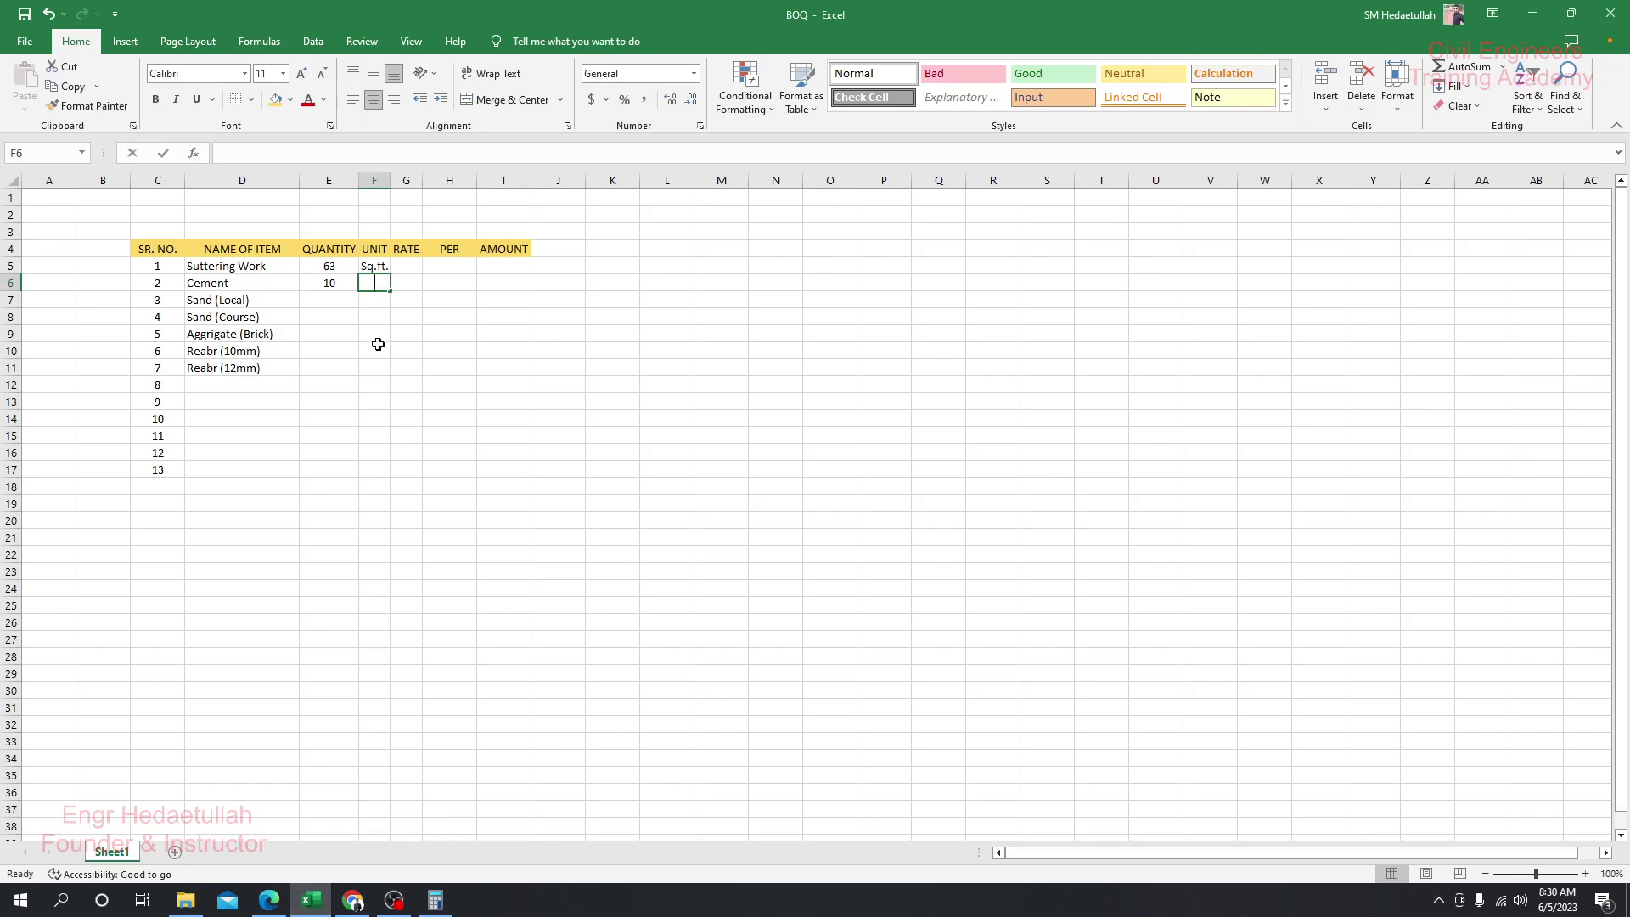
# - Enter Bags as the Cement unit in F6
pyautogui.write('Bags')
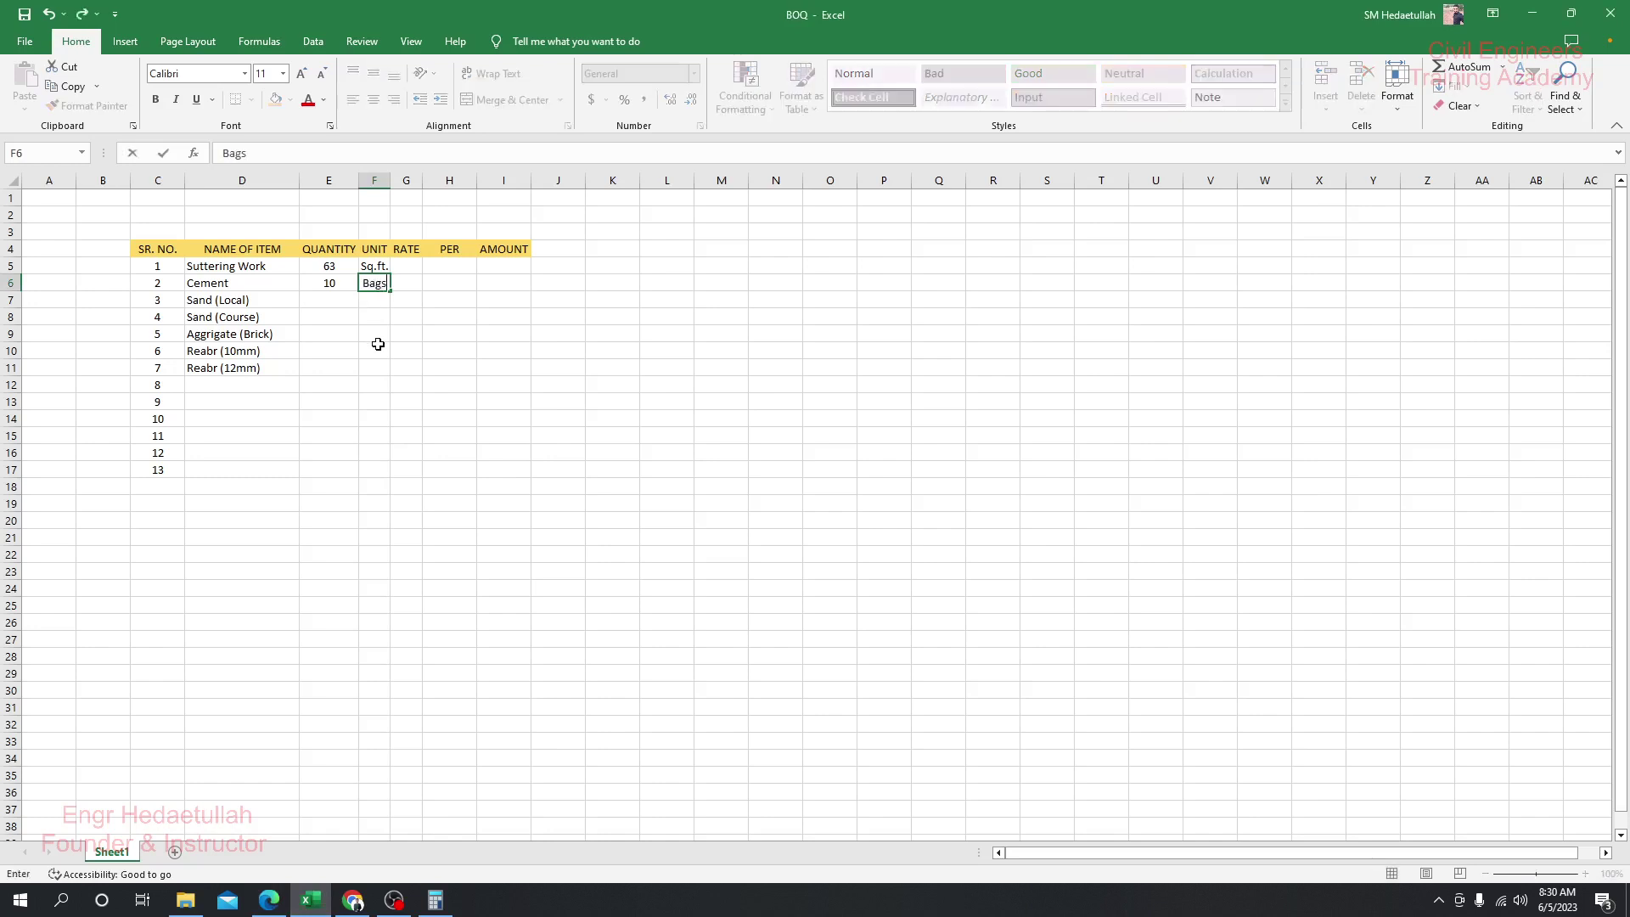
pyautogui.press('Return')
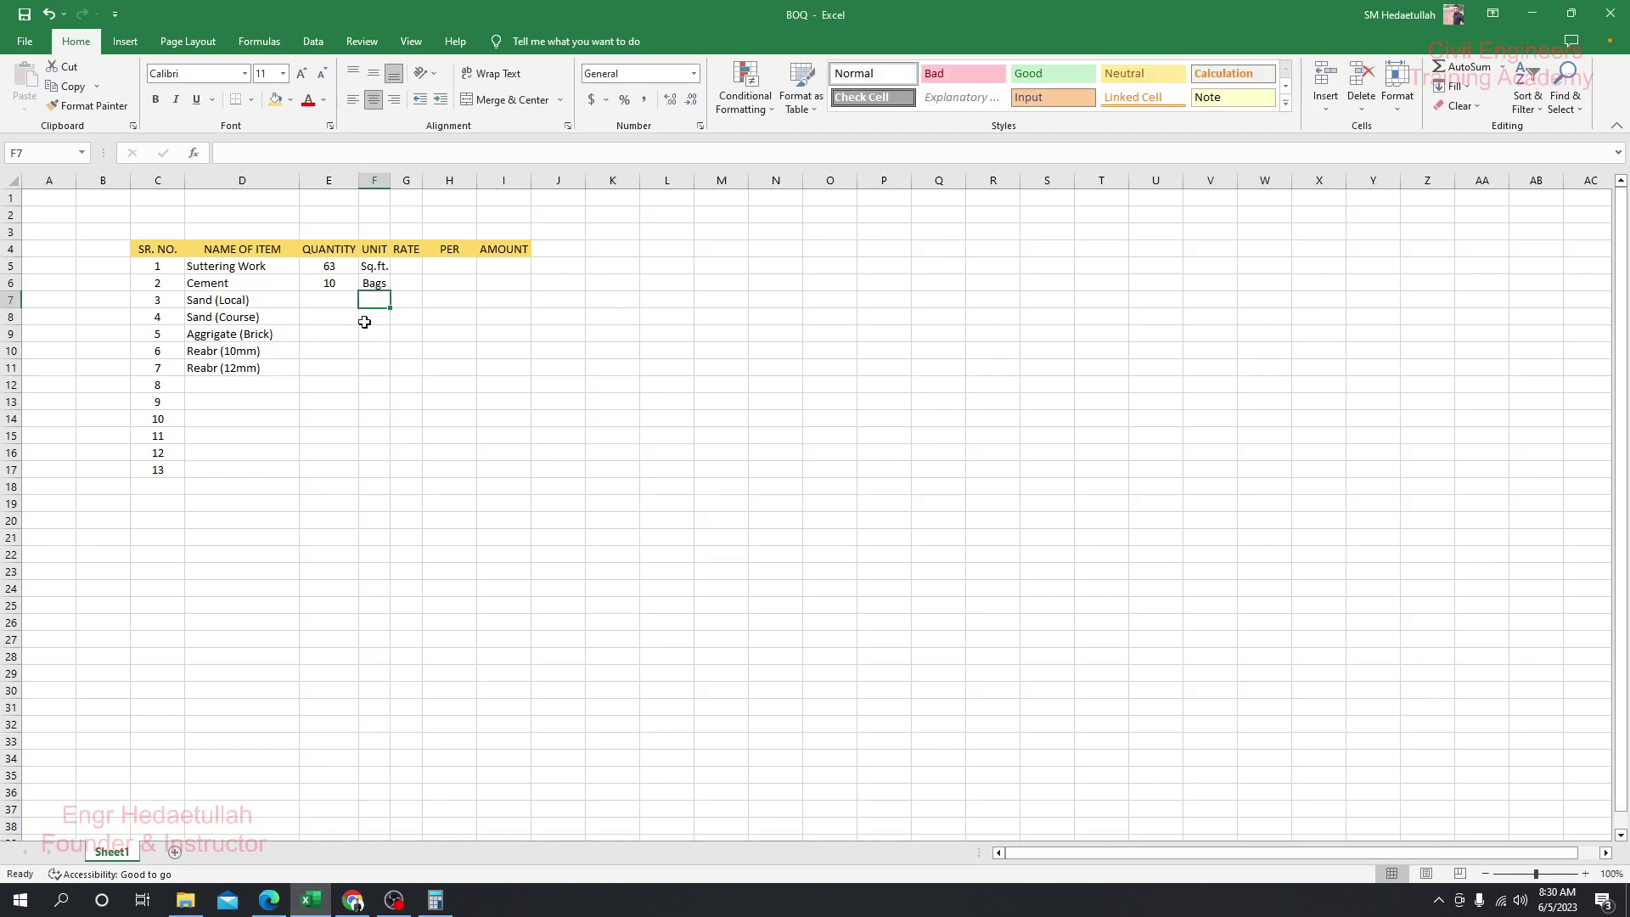
pyautogui.click(334, 297)
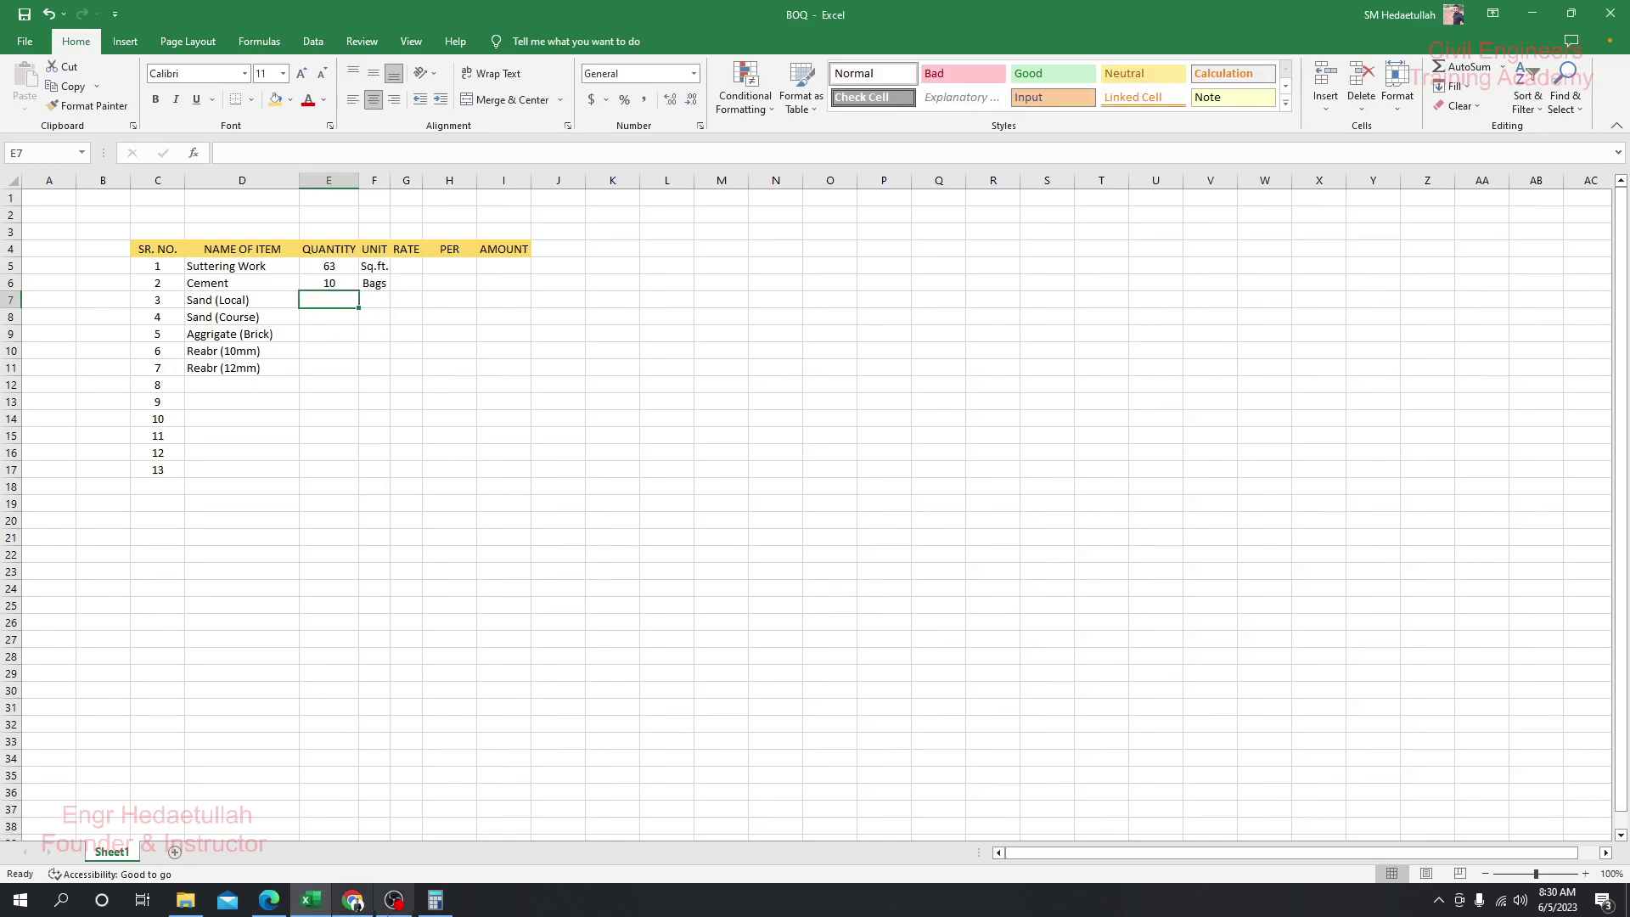
# - Circle Sand and its 18 cft quantity on page 5, and add a circled 1:2 ratio
pyautogui.click(269, 900)
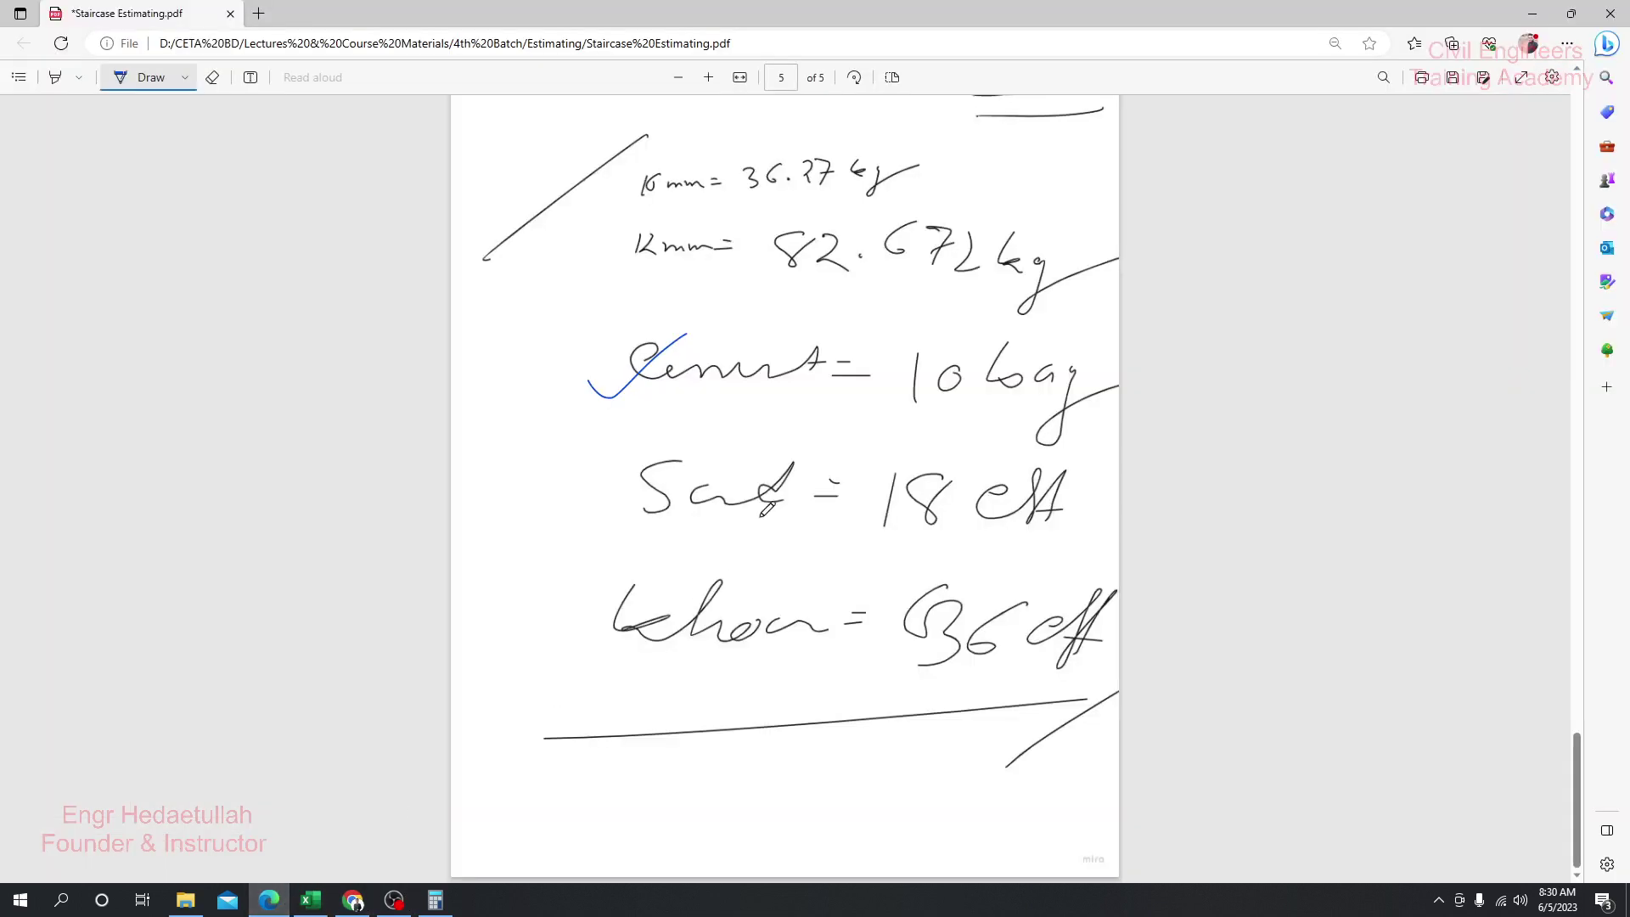
pyautogui.moveTo(1056, 473)
pyautogui.mouseDown()
pyautogui.moveTo(887, 448)
pyautogui.moveTo(1040, 518)
pyautogui.moveTo(1027, 457)
pyautogui.mouseUp()
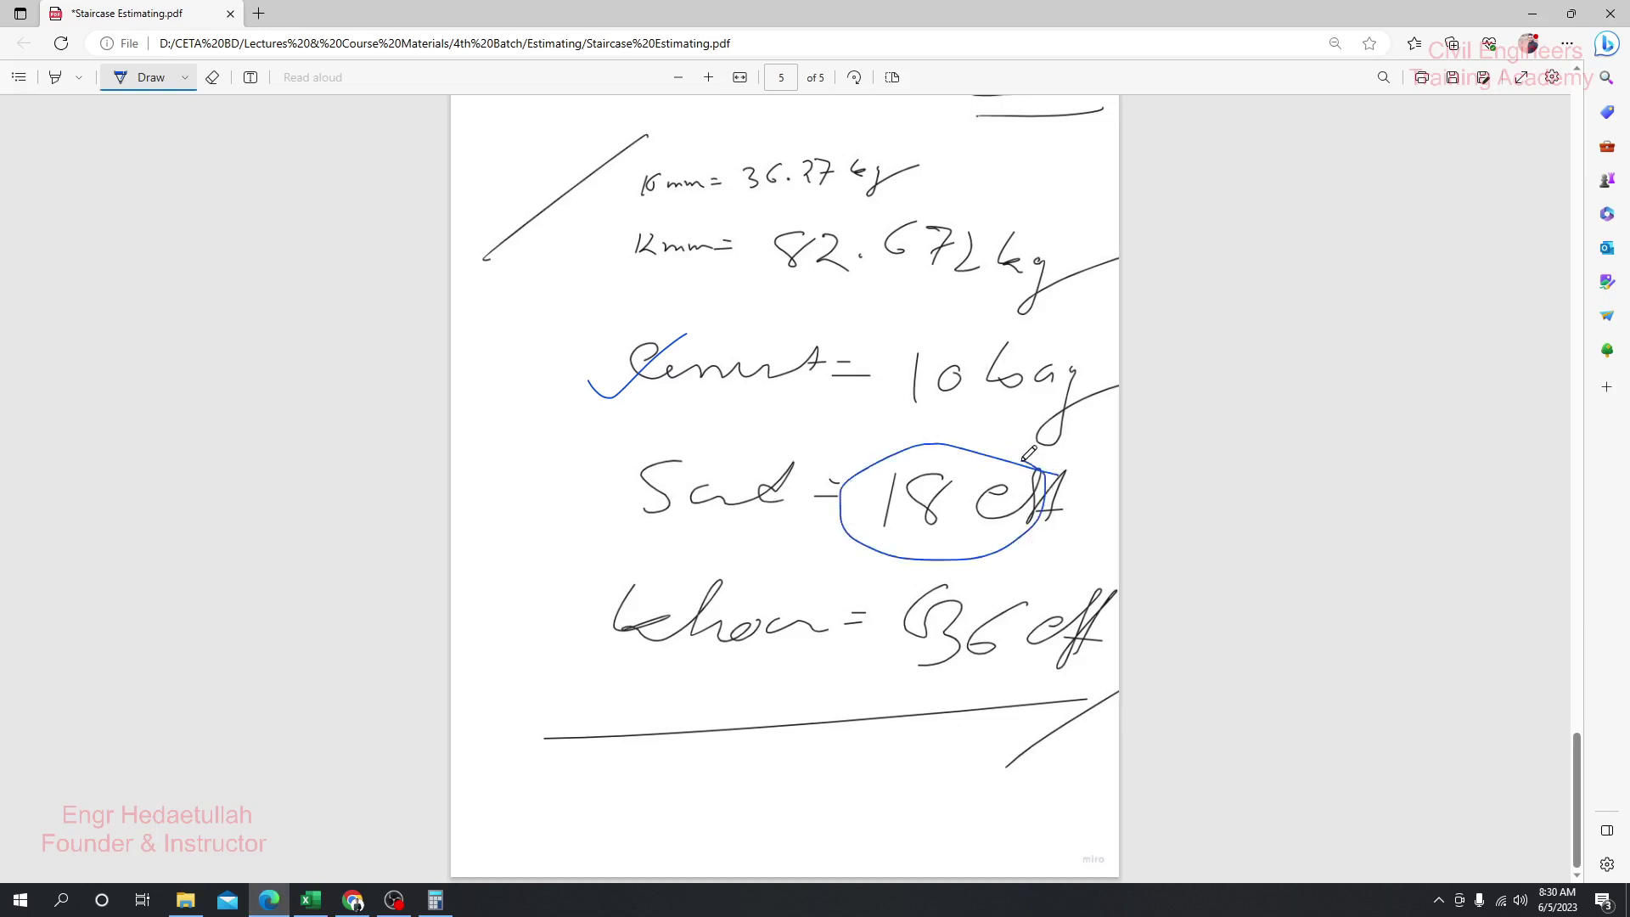
pyautogui.moveTo(701, 795); pyautogui.dragTo(703, 834)
pyautogui.click(717, 832)
pyautogui.moveTo(738, 791)
pyautogui.mouseDown()
pyautogui.moveTo(765, 816)
pyautogui.moveTo(762, 787)
pyautogui.mouseUp()
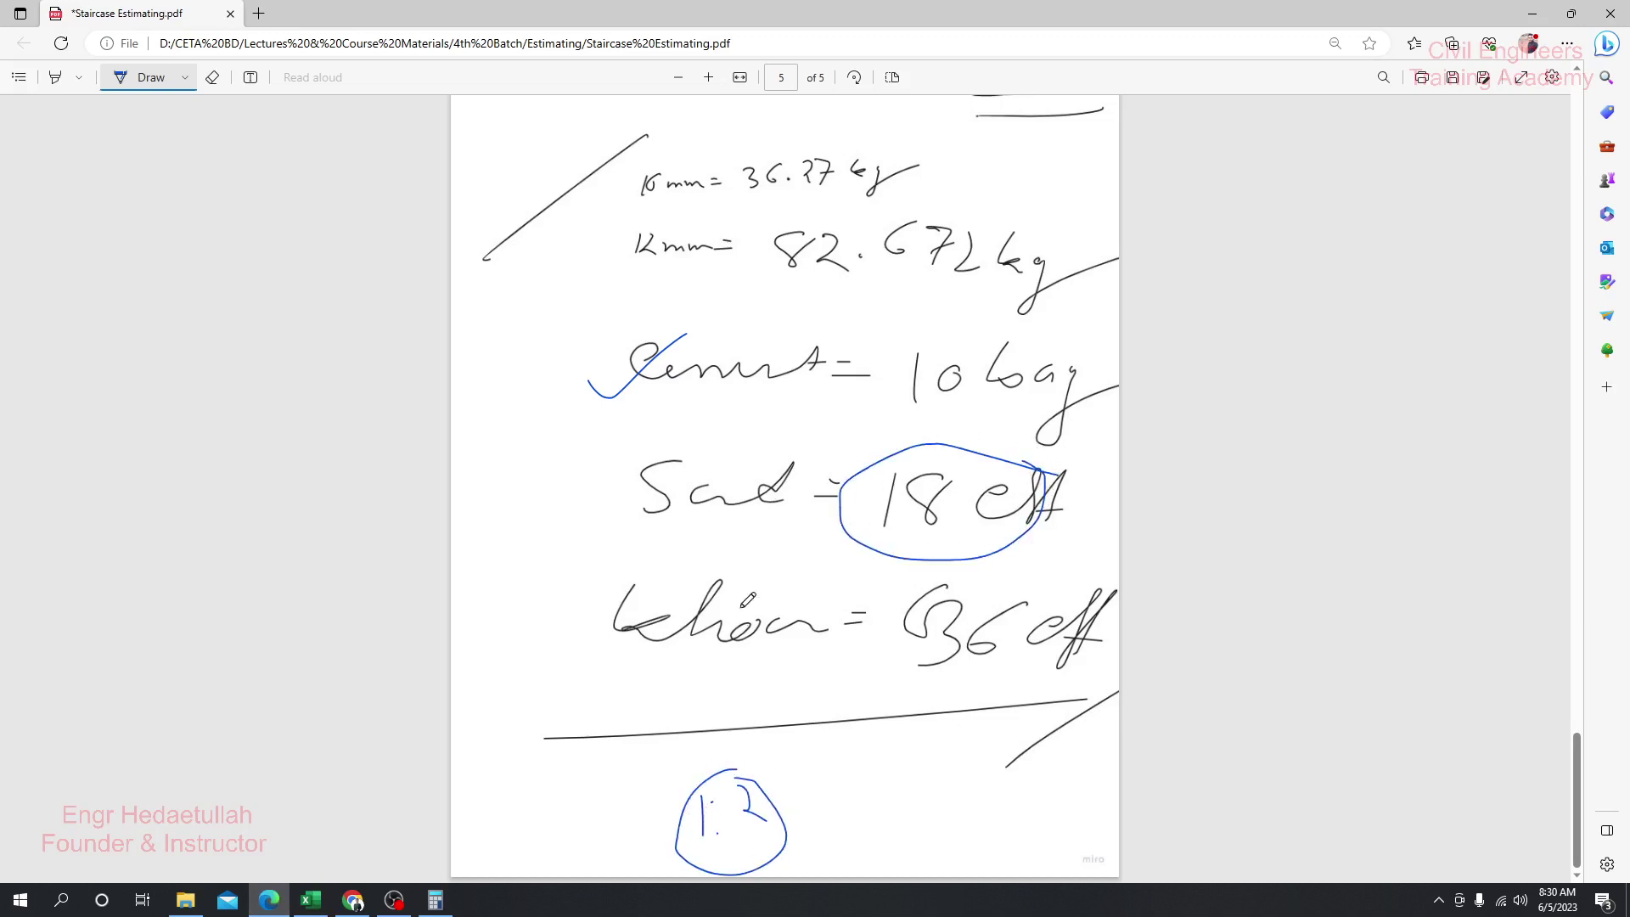
pyautogui.moveTo(628, 513)
pyautogui.mouseDown()
pyautogui.moveTo(691, 534)
pyautogui.moveTo(844, 456)
pyautogui.mouseUp()
pyautogui.moveTo(768, 762); pyautogui.dragTo(763, 779)
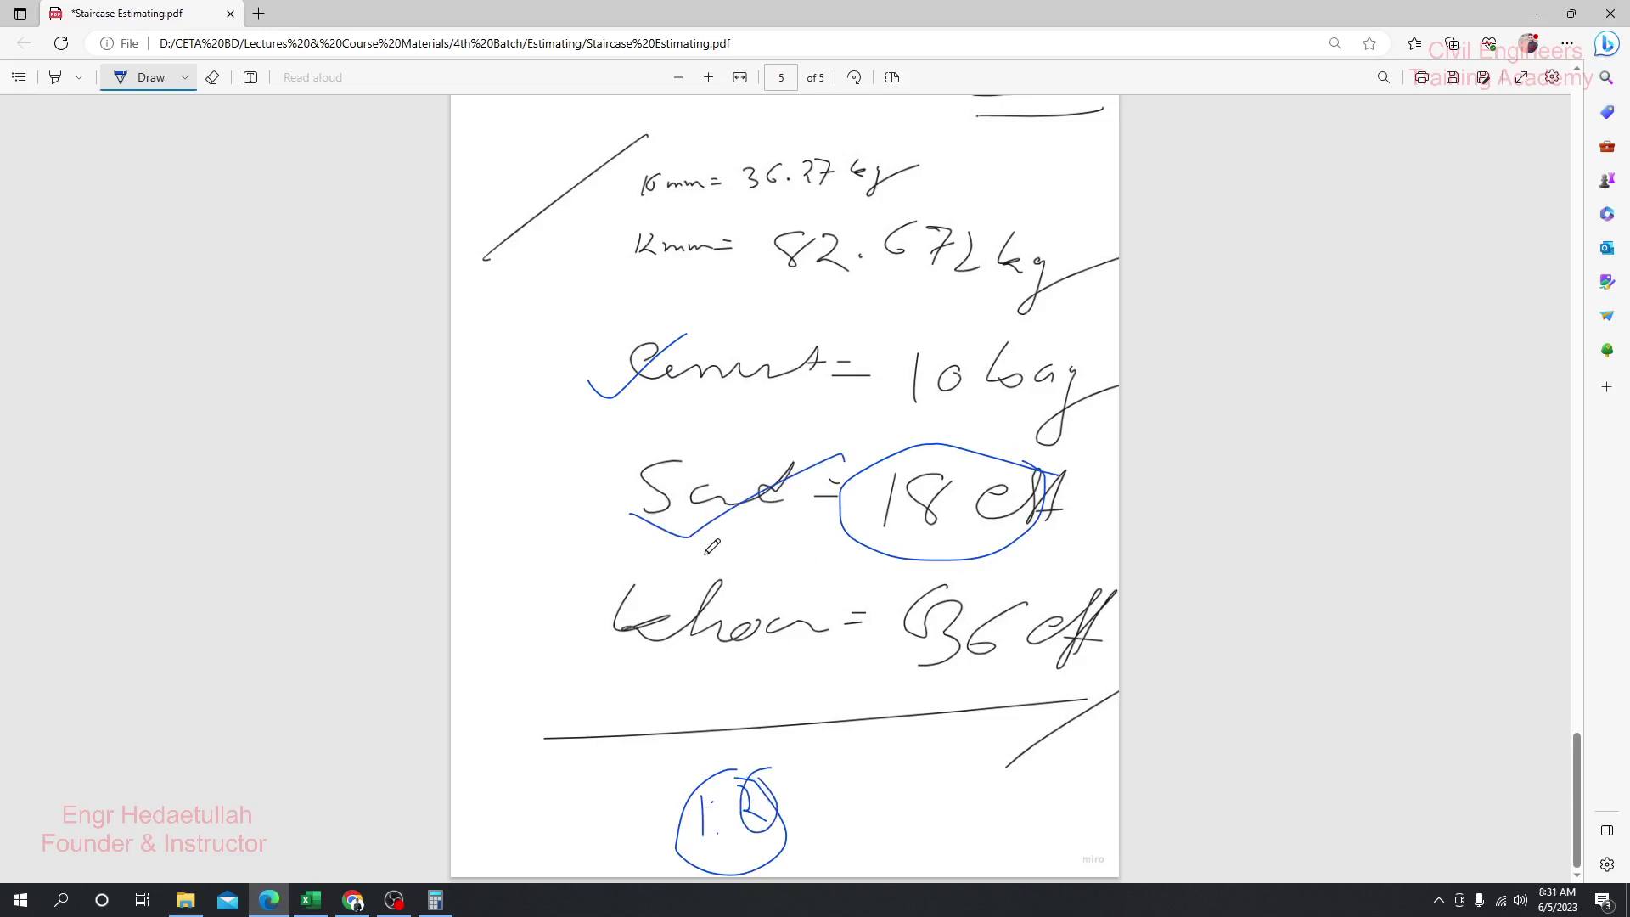
pyautogui.moveTo(782, 472)
pyautogui.mouseDown()
pyautogui.moveTo(749, 523)
pyautogui.moveTo(762, 460)
pyautogui.mouseUp()
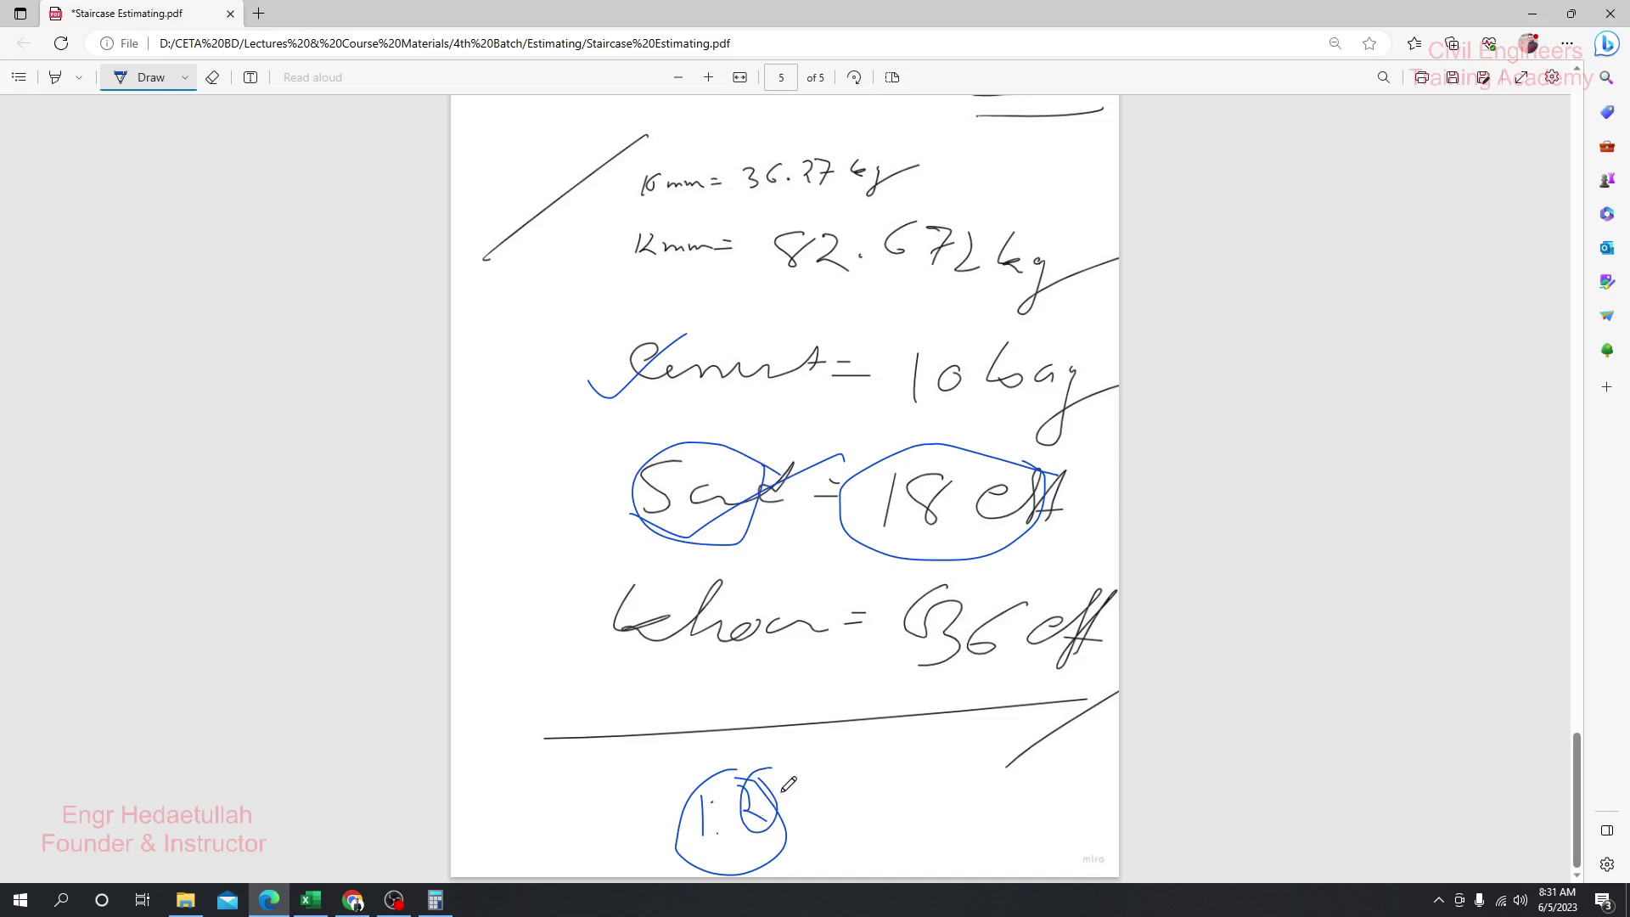
pyautogui.moveTo(864, 508)
pyautogui.mouseDown()
pyautogui.moveTo(967, 537)
pyautogui.moveTo(887, 491)
pyautogui.mouseUp()
# - Enter quantities 6 for Sand (Local) and 12 for Sand (Course) on the BOQ sheet
pyautogui.click(311, 900)
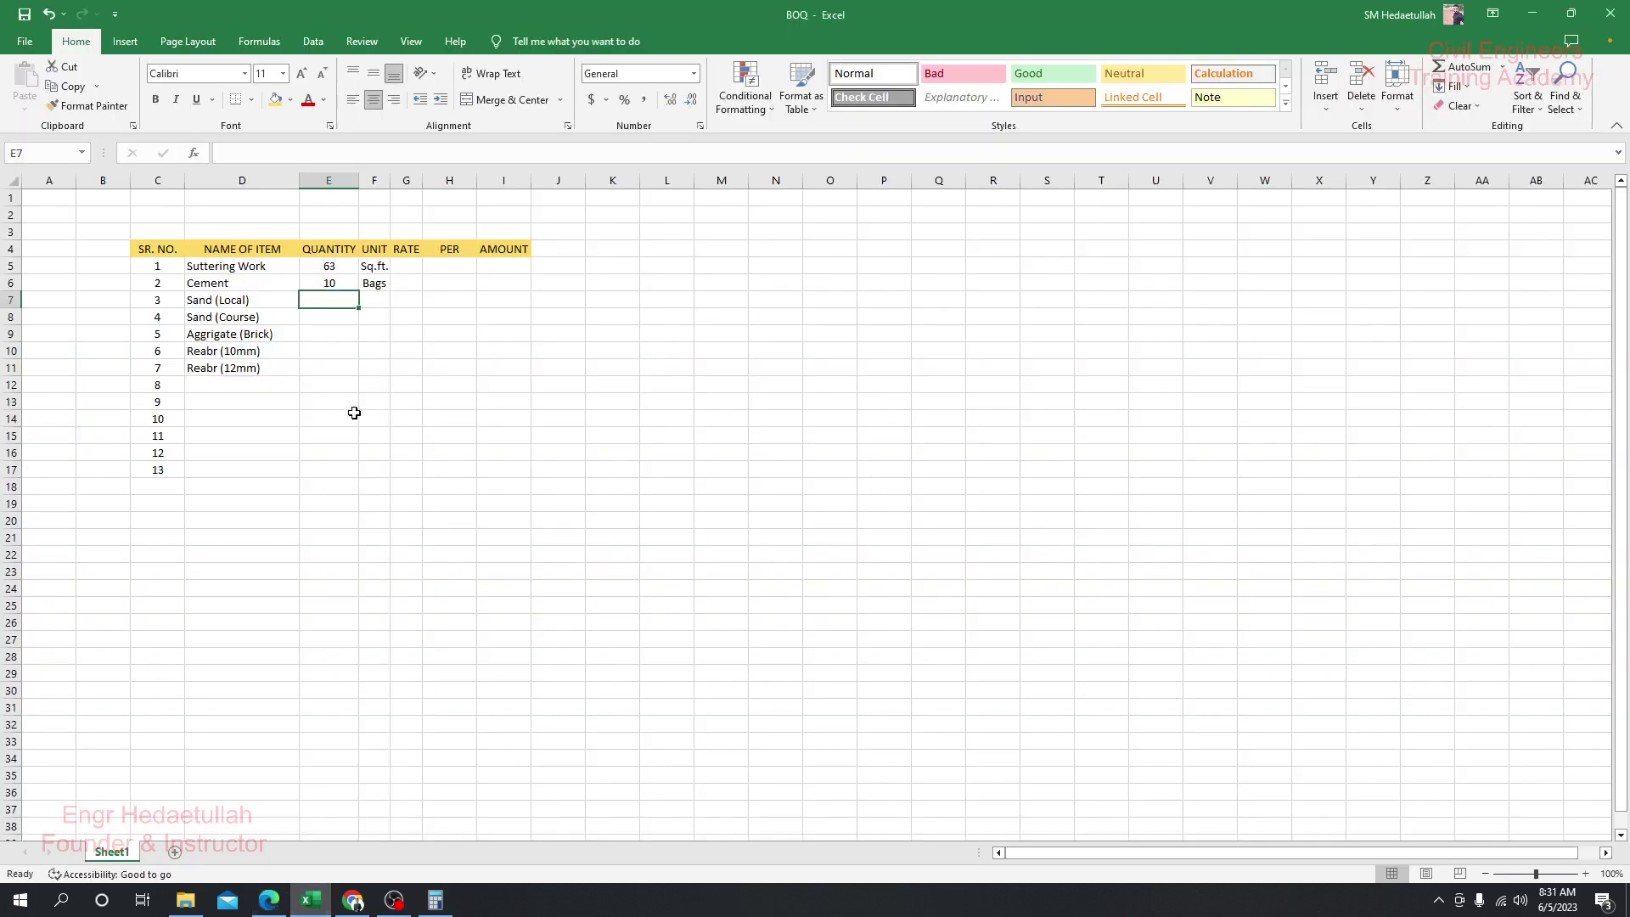
pyautogui.click(350, 416)
pyautogui.click(341, 303)
pyautogui.write('6')
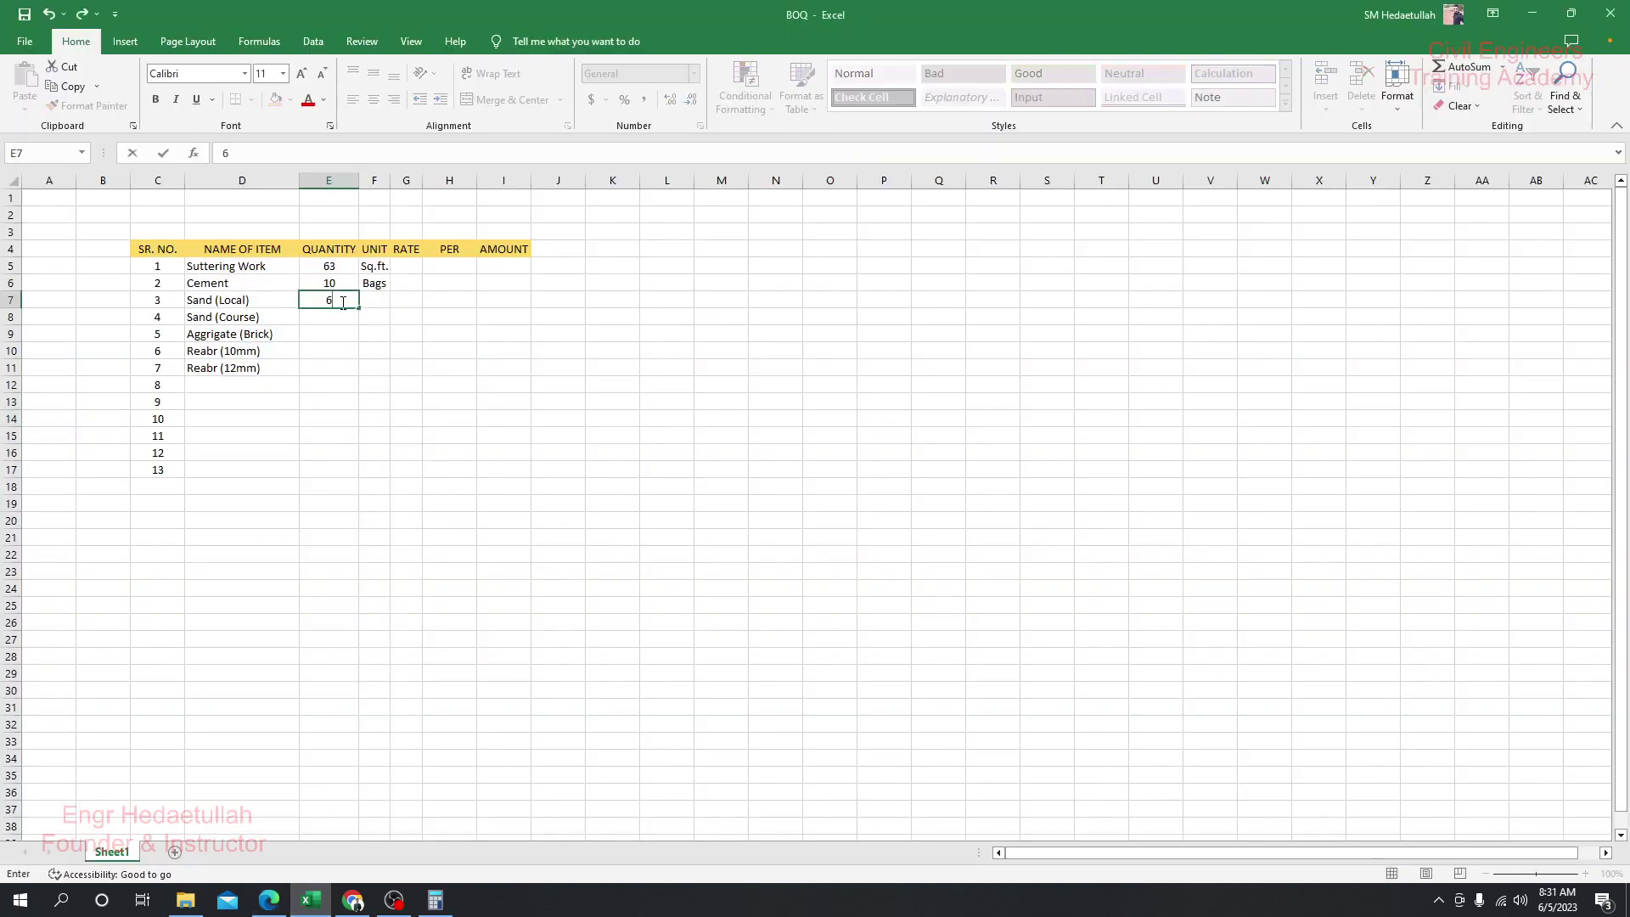
pyautogui.press('Return')
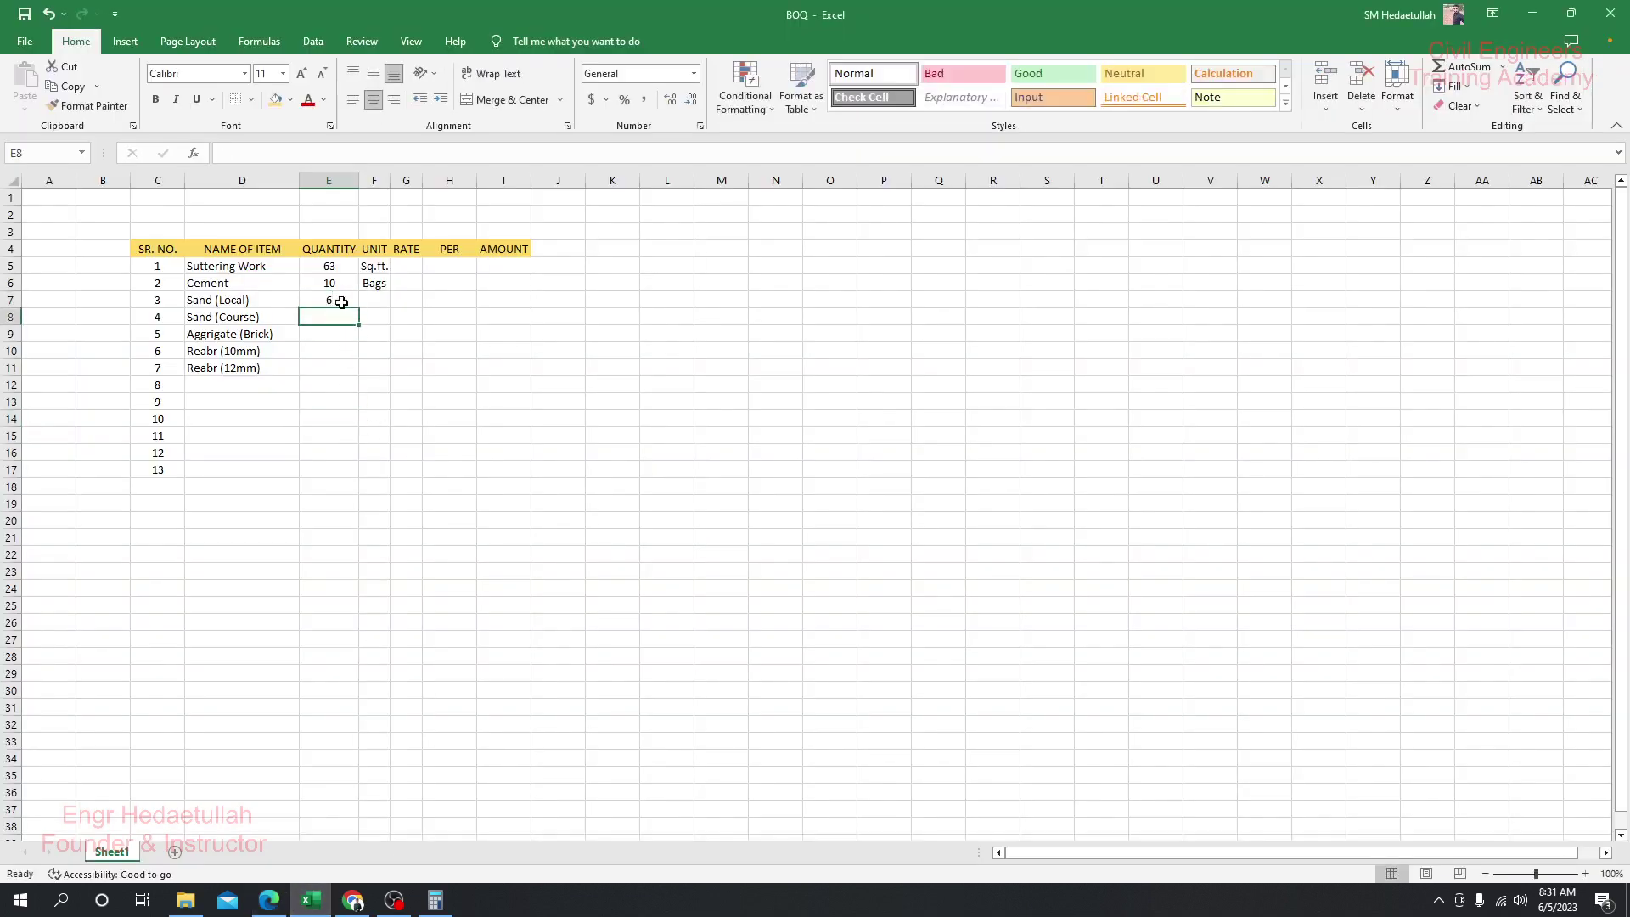
pyautogui.write('12')
pyautogui.press('Tab')
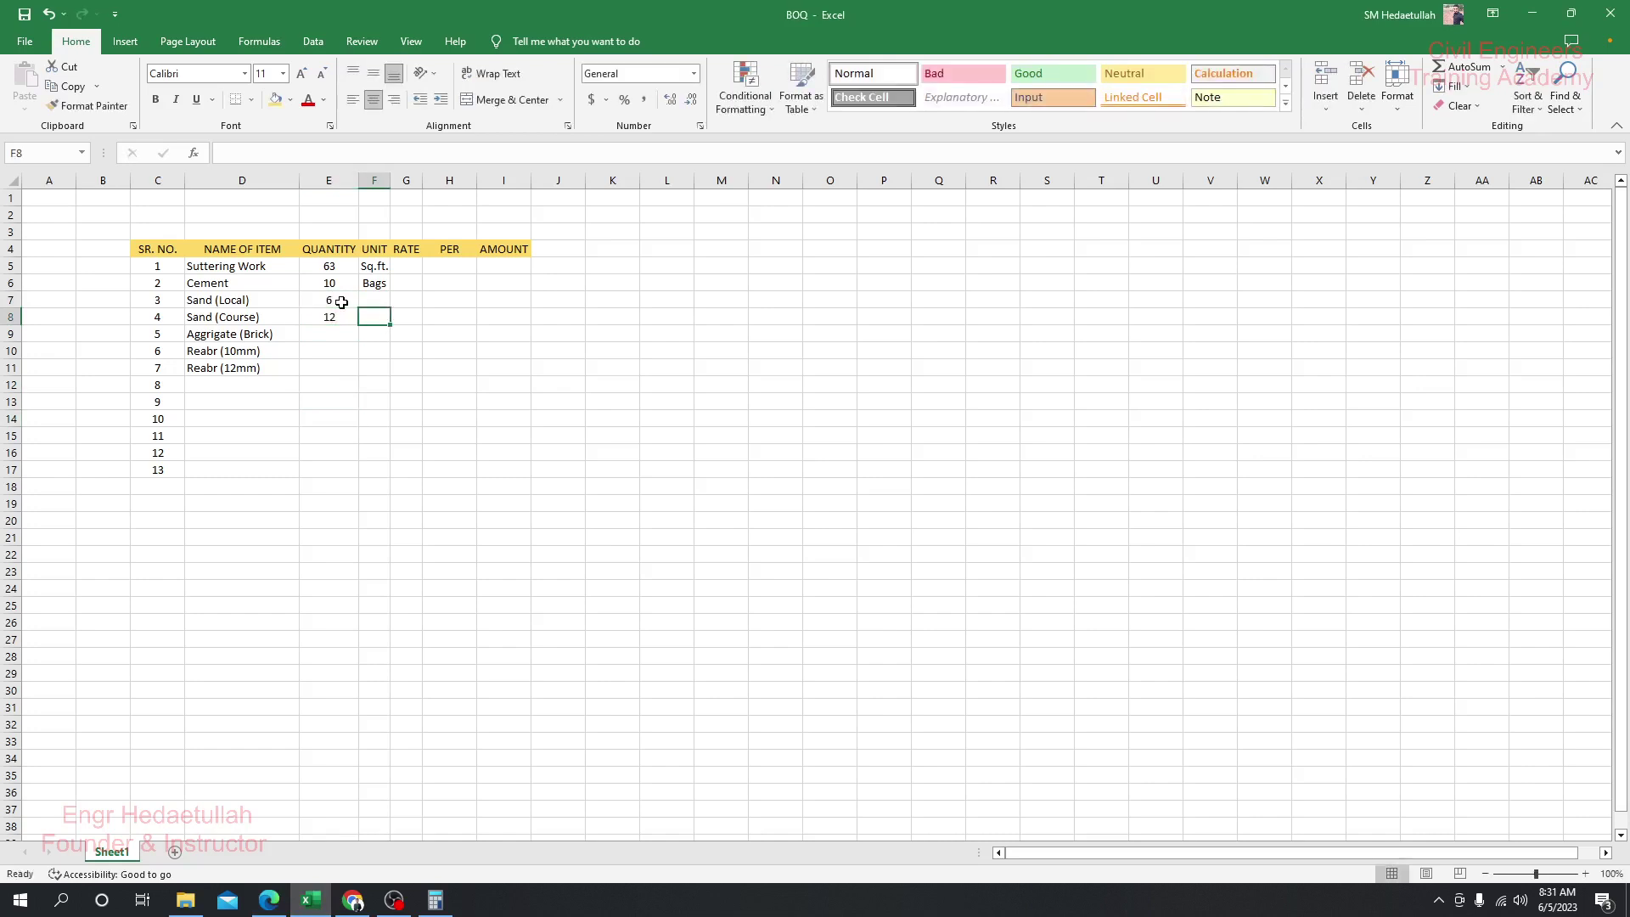
# - Set the unit cft. for Sand (Local) and fill it down to Sand (Course)
pyautogui.press('Up')
pyautogui.write('c')
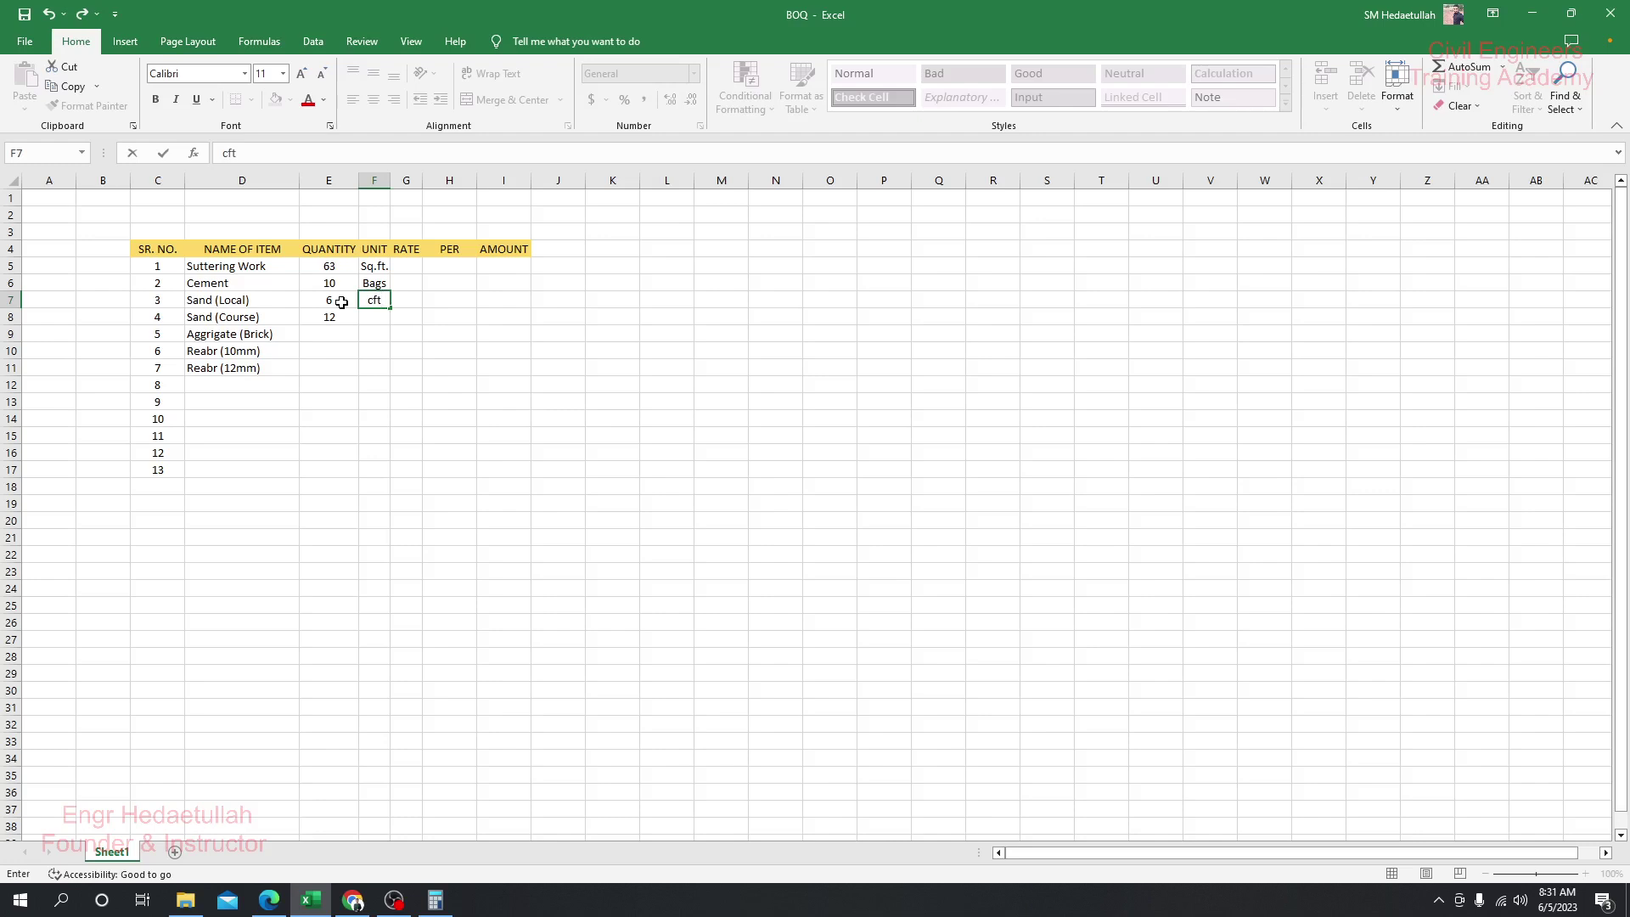
pyautogui.press('Return')
pyautogui.click(374, 302)
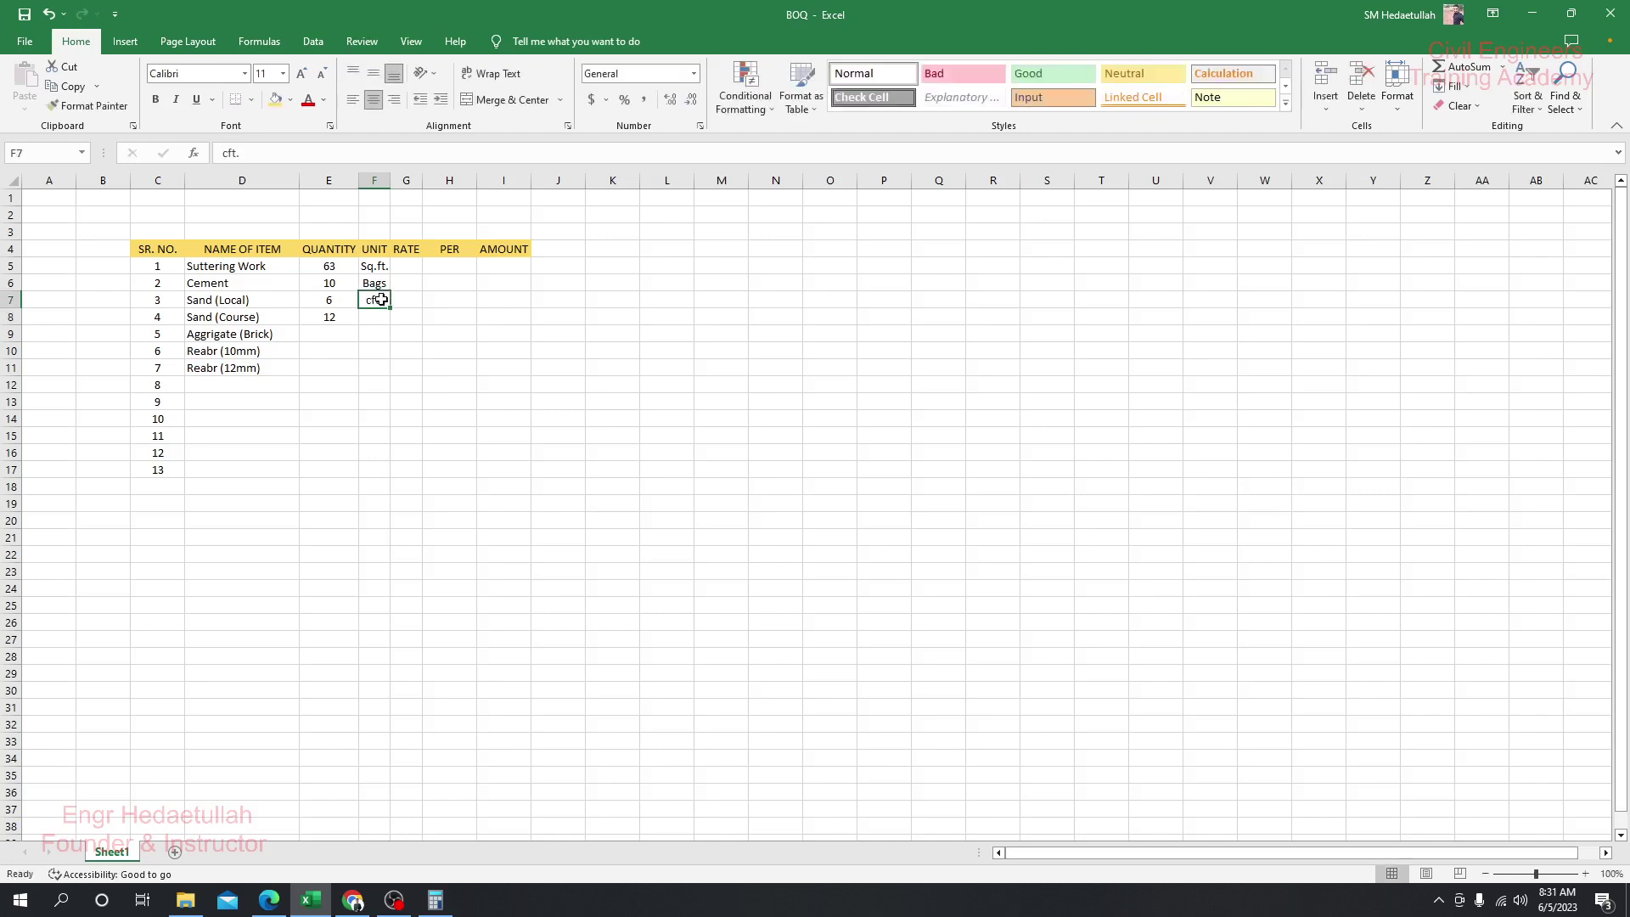
pyautogui.moveTo(391, 308); pyautogui.dragTo(392, 478)
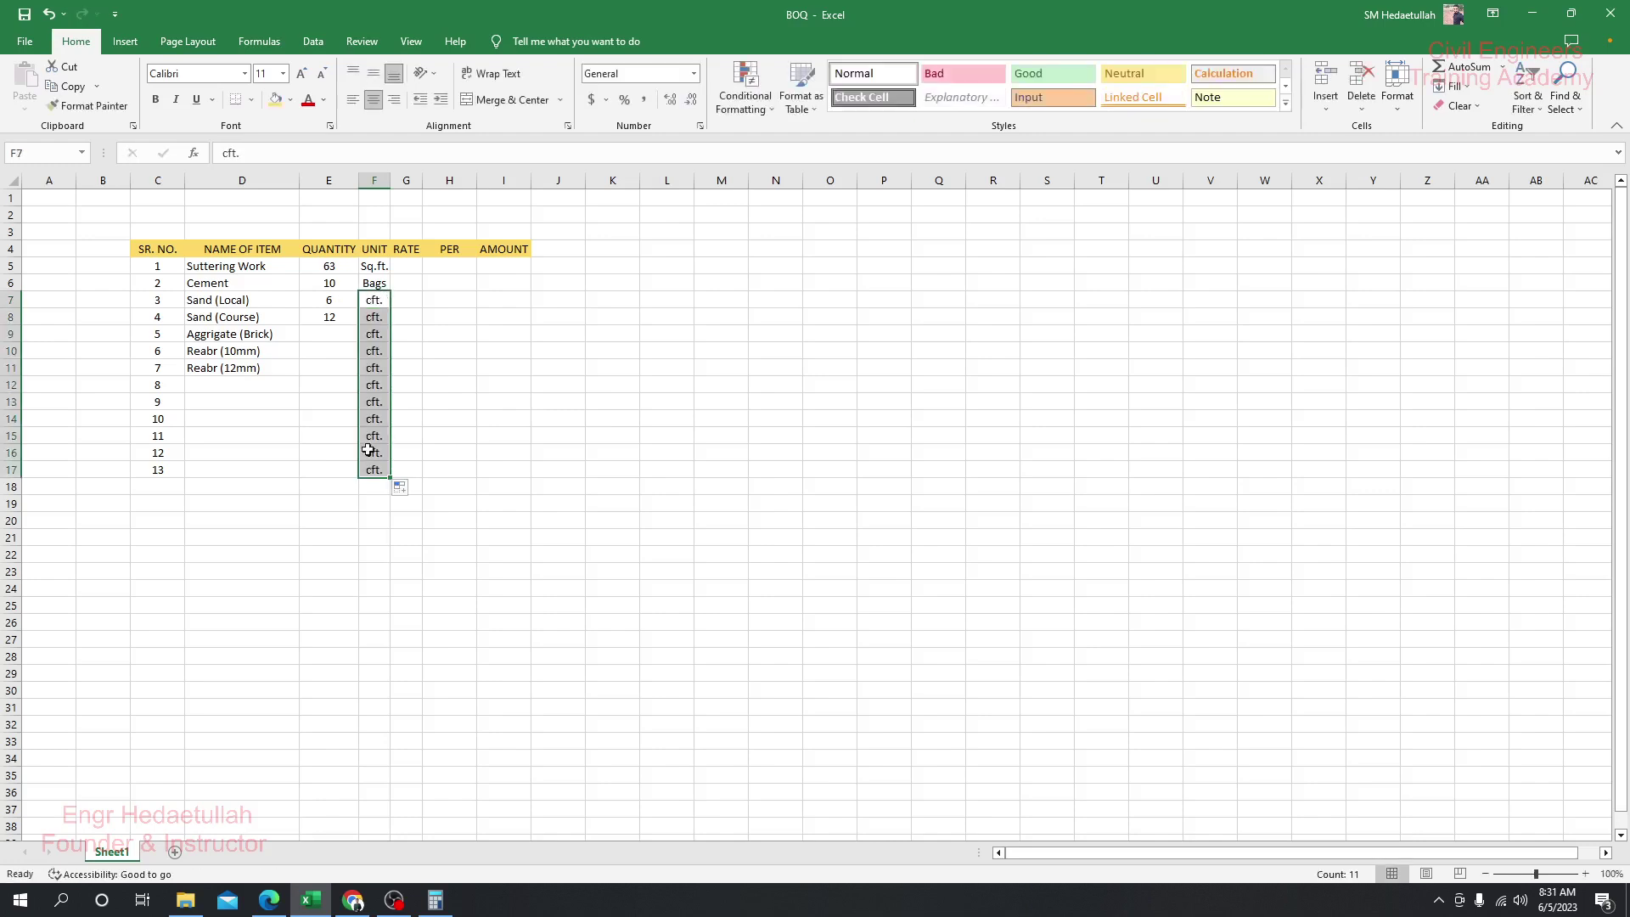
pyautogui.hotkey('ctrl', 'z')
pyautogui.moveTo(391, 309); pyautogui.dragTo(391, 326)
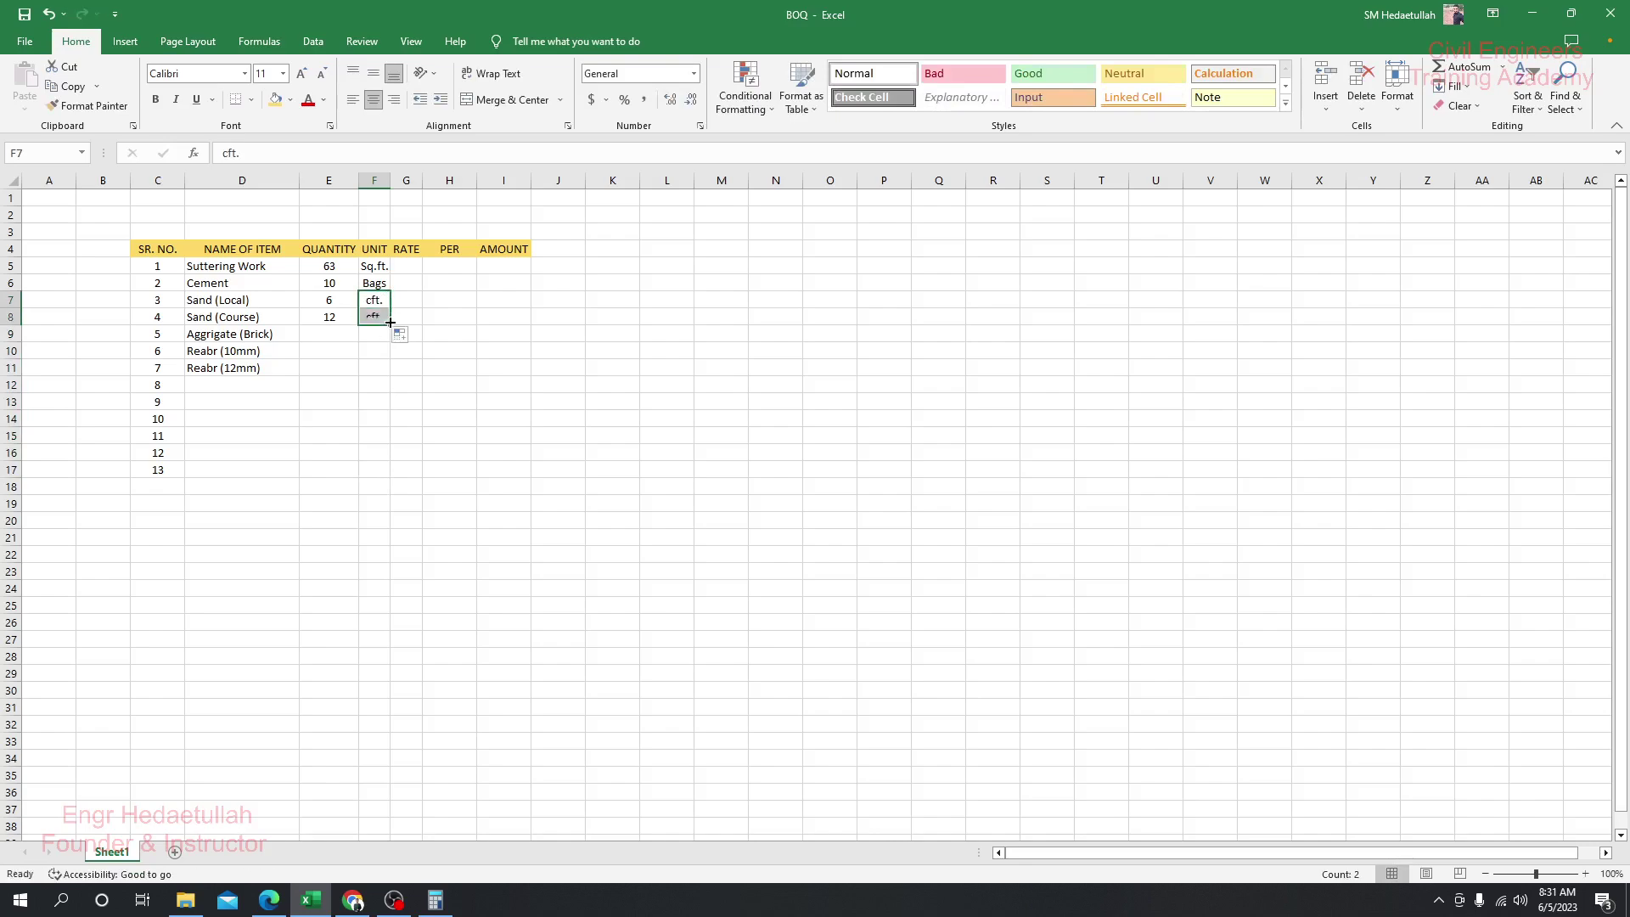
# - Circle the 36 cft aggregate quantity in the estimating PDF
pyautogui.click(332, 337)
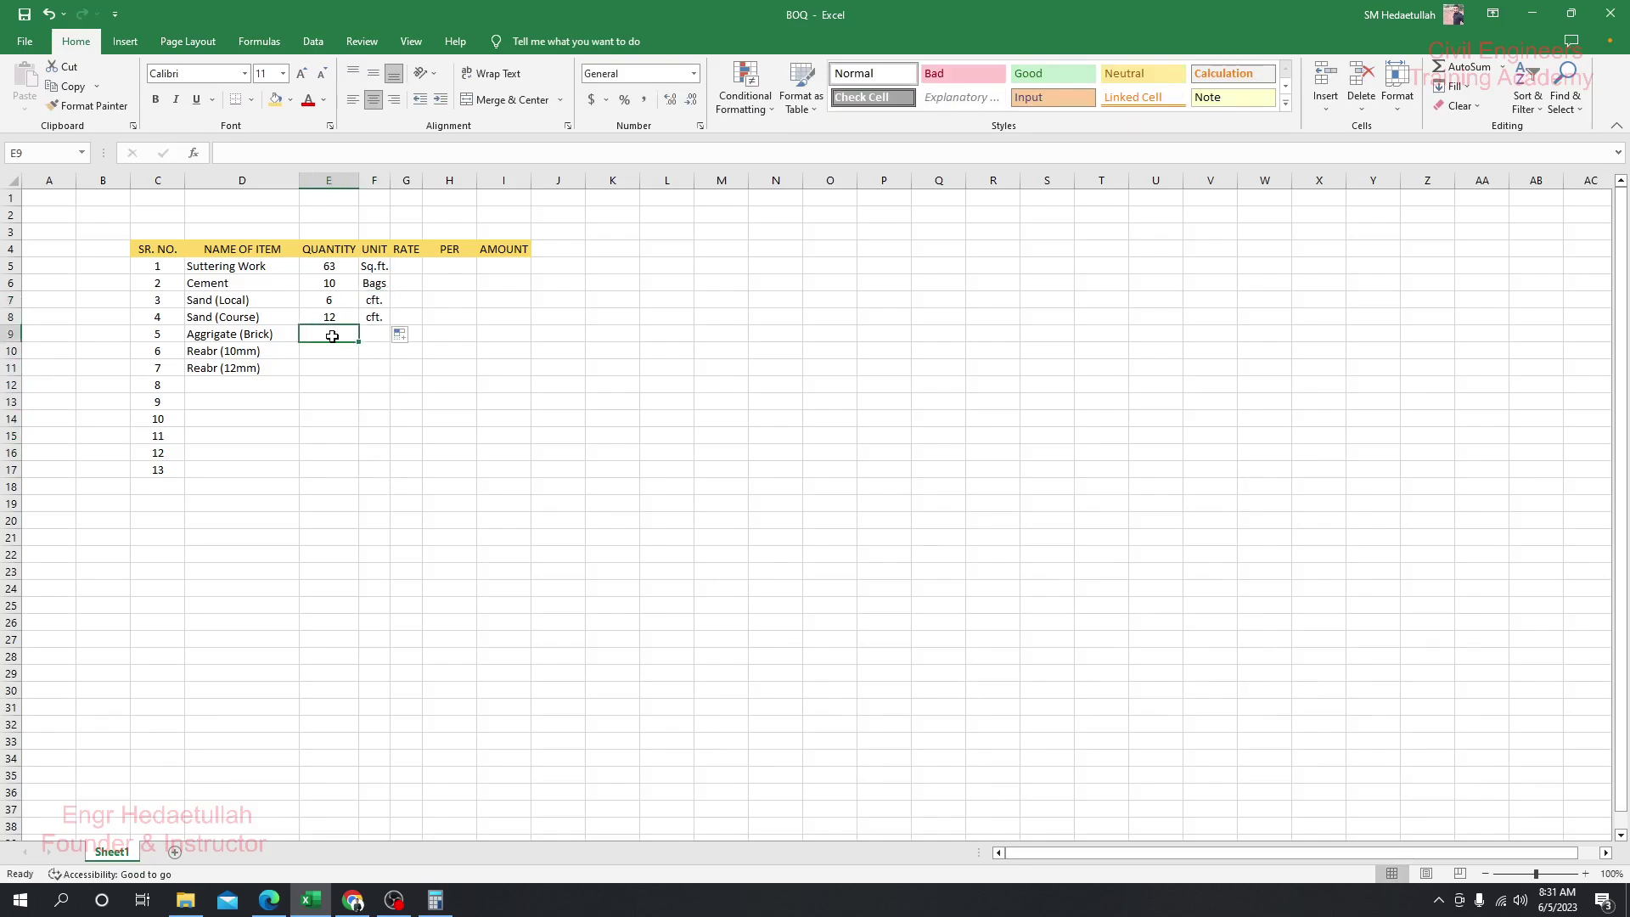
pyautogui.click(358, 900)
pyautogui.click(357, 901)
pyautogui.click(269, 900)
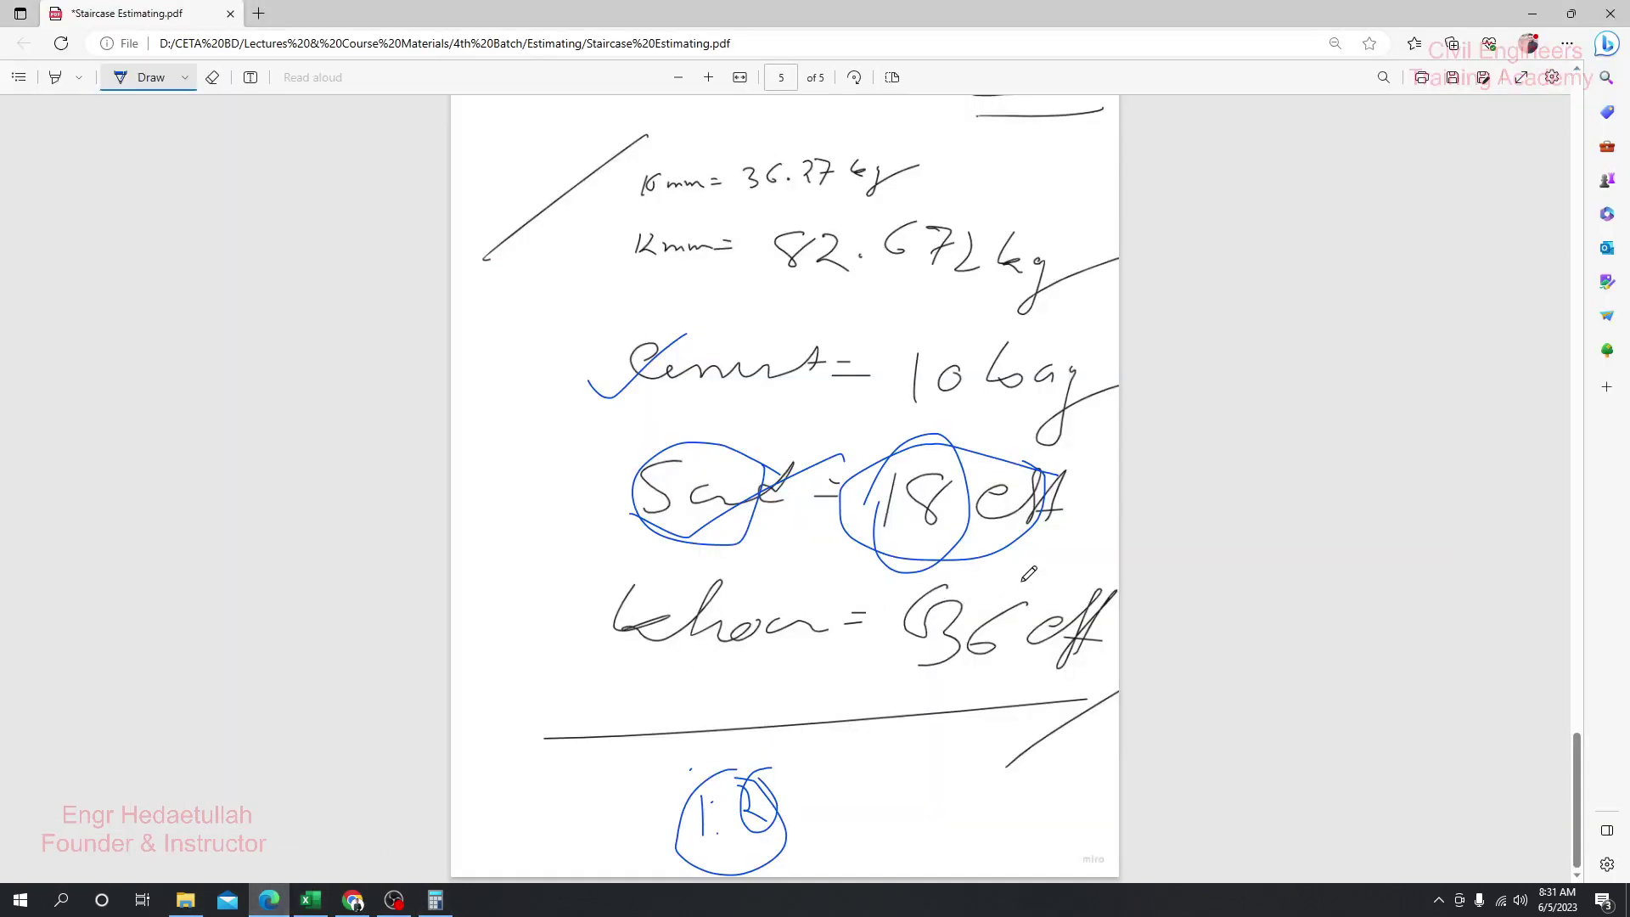
pyautogui.moveTo(1021, 579)
pyautogui.mouseDown()
pyautogui.moveTo(851, 632)
pyautogui.moveTo(1035, 630)
pyautogui.mouseUp()
# - Enter 36 cft. for Aggrigate (Brick) and bring the PDF back to the front
pyautogui.click(310, 899)
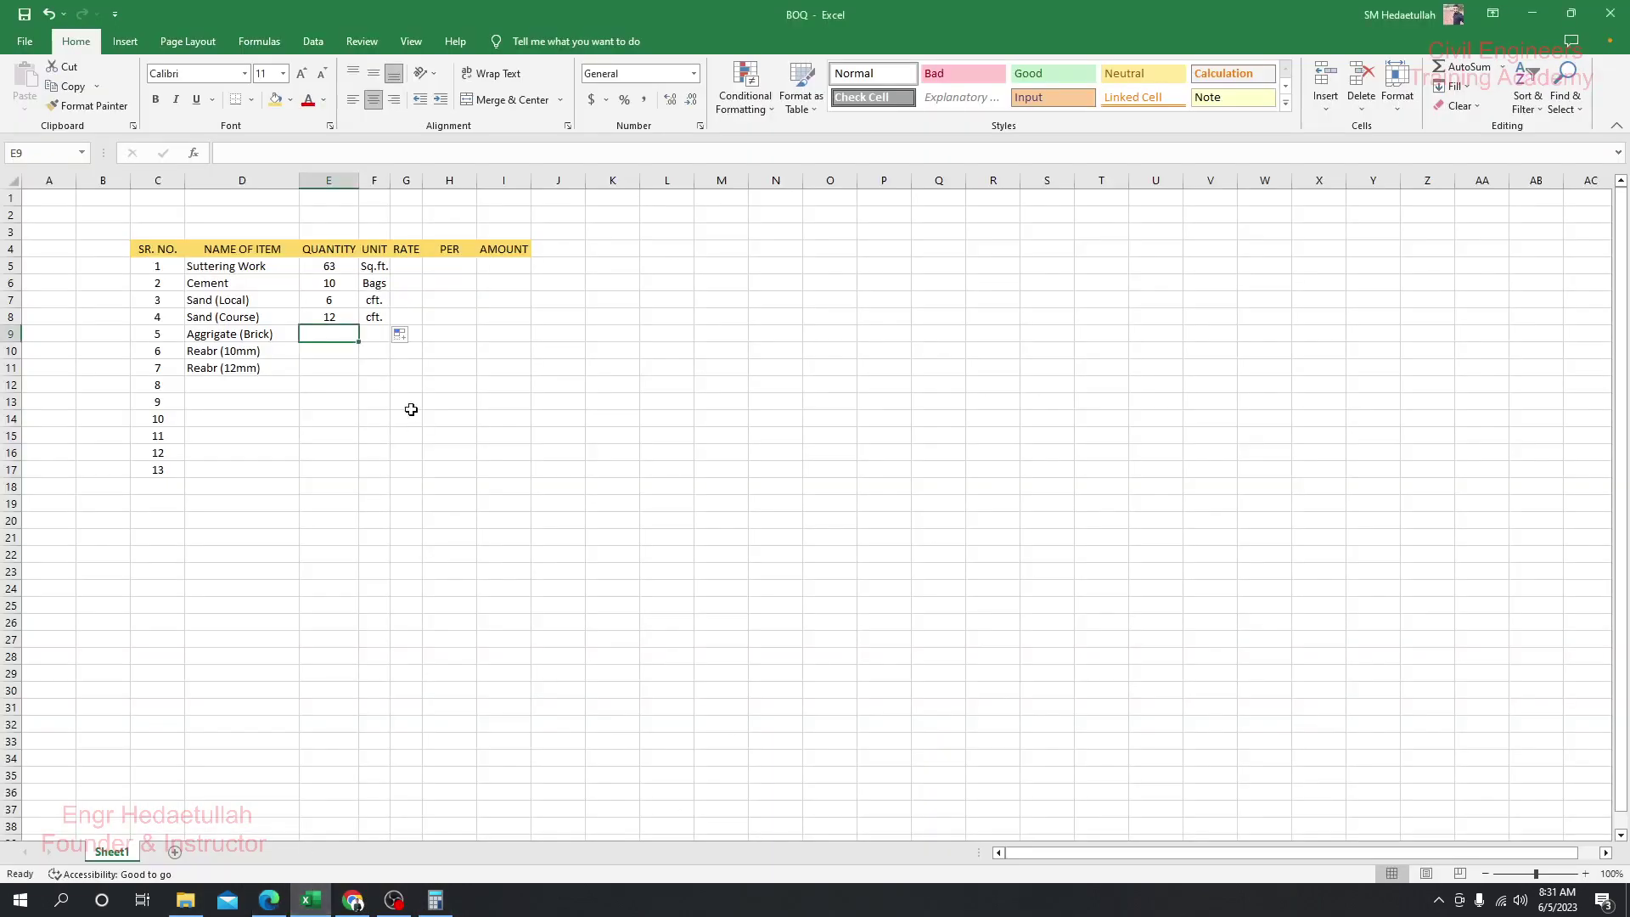
pyautogui.click(328, 384)
pyautogui.click(332, 335)
pyautogui.write('36')
pyautogui.click(380, 316)
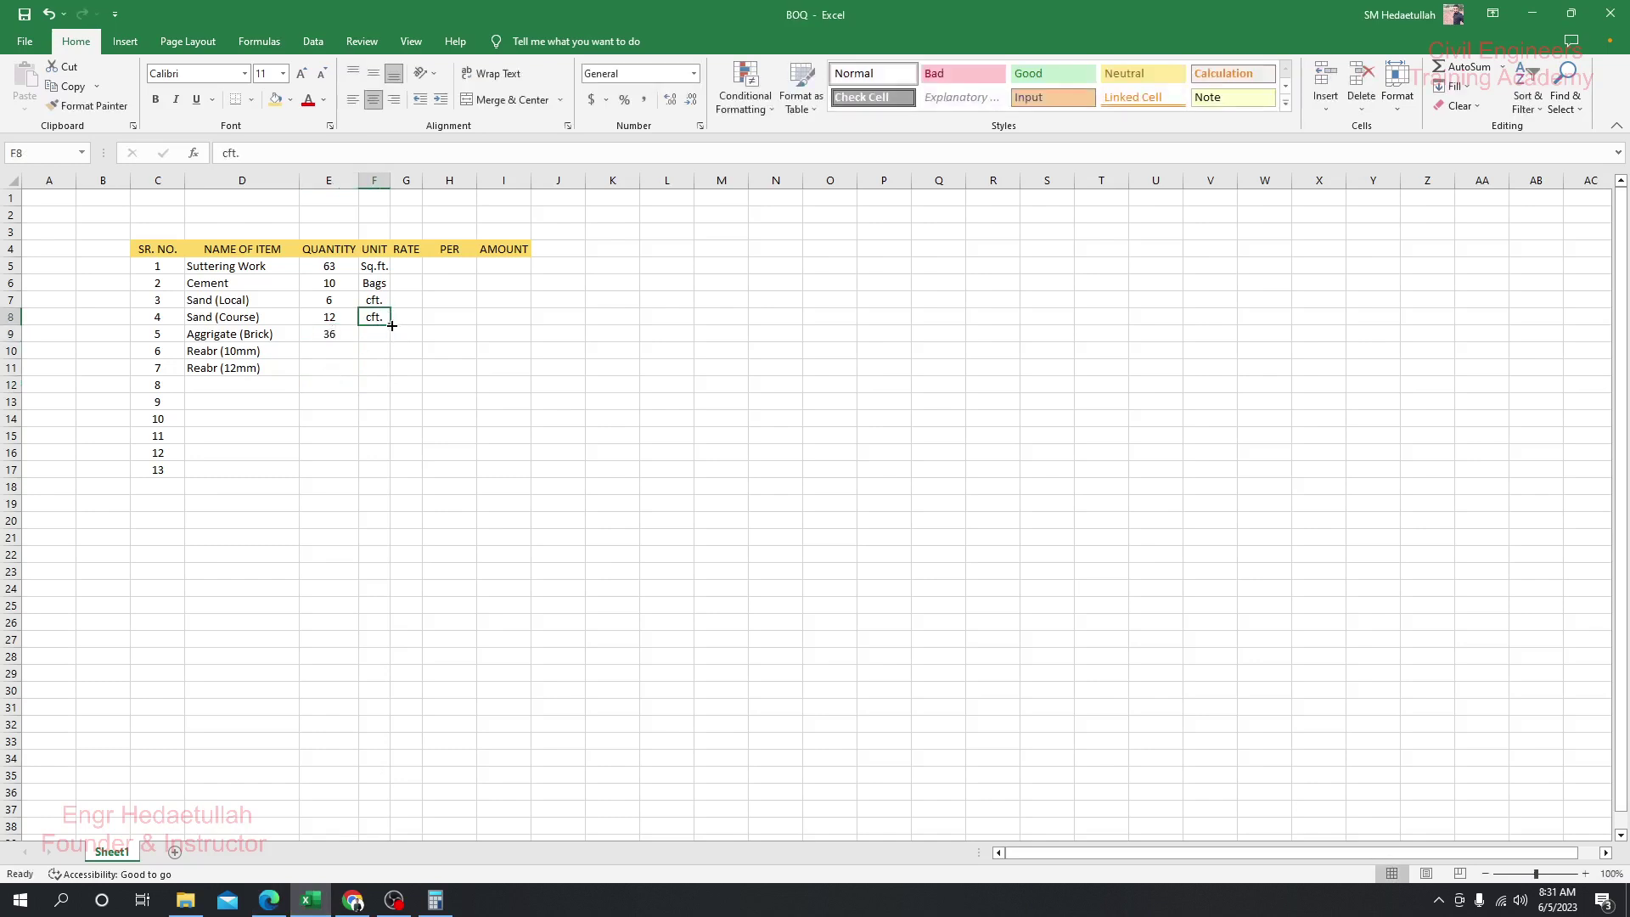
pyautogui.moveTo(391, 325); pyautogui.dragTo(391, 342)
pyautogui.click(328, 351)
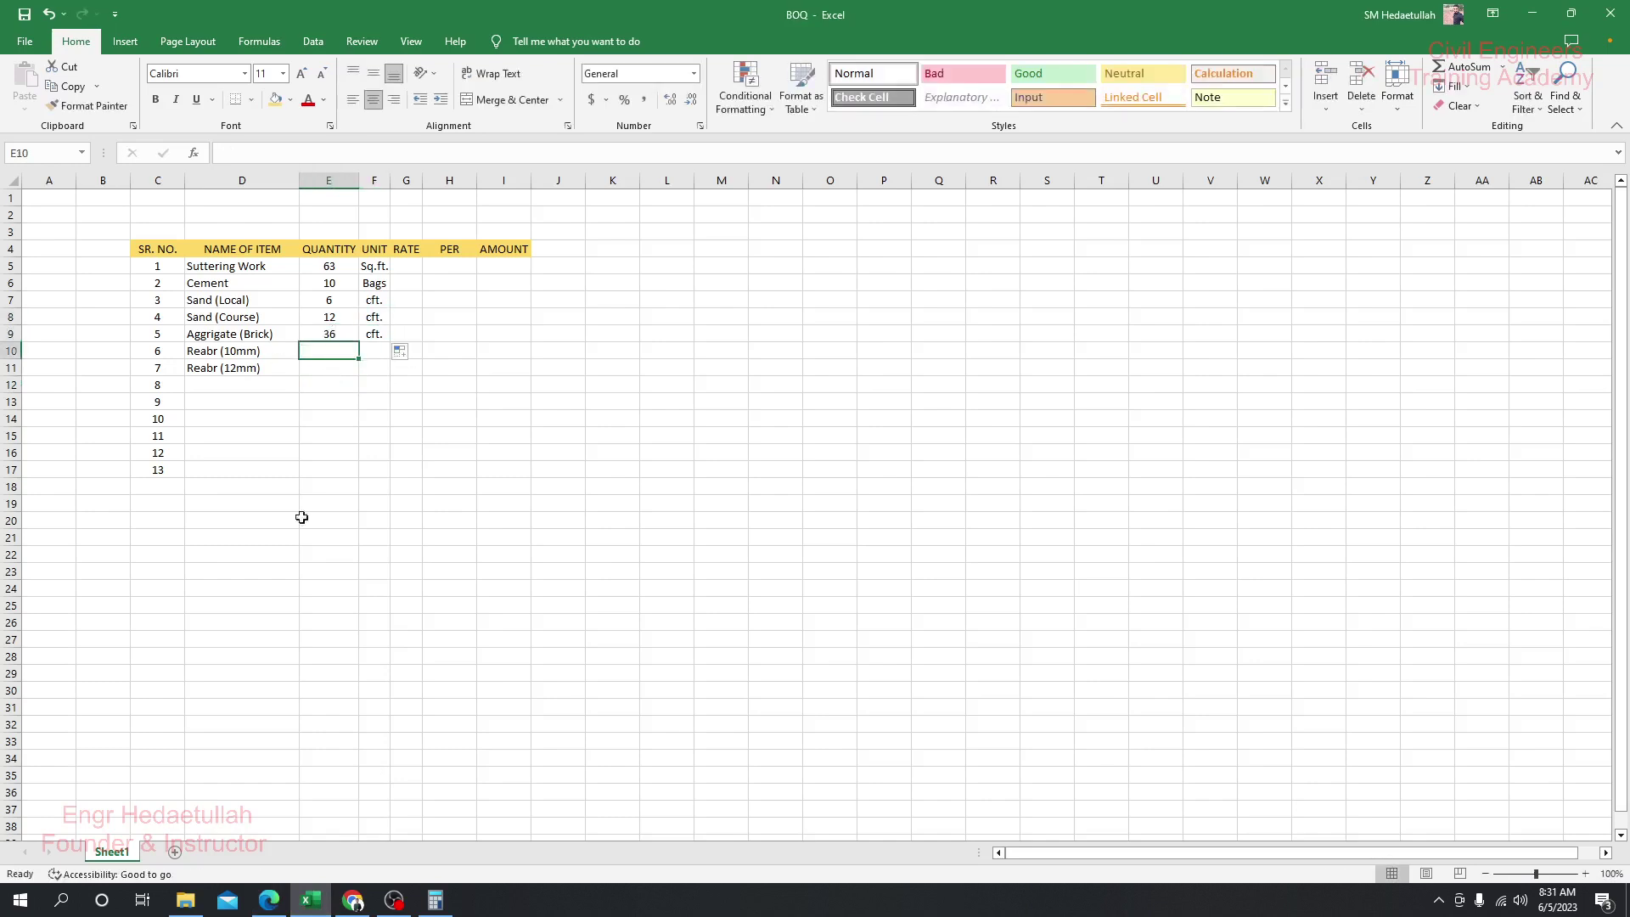
pyautogui.click(268, 900)
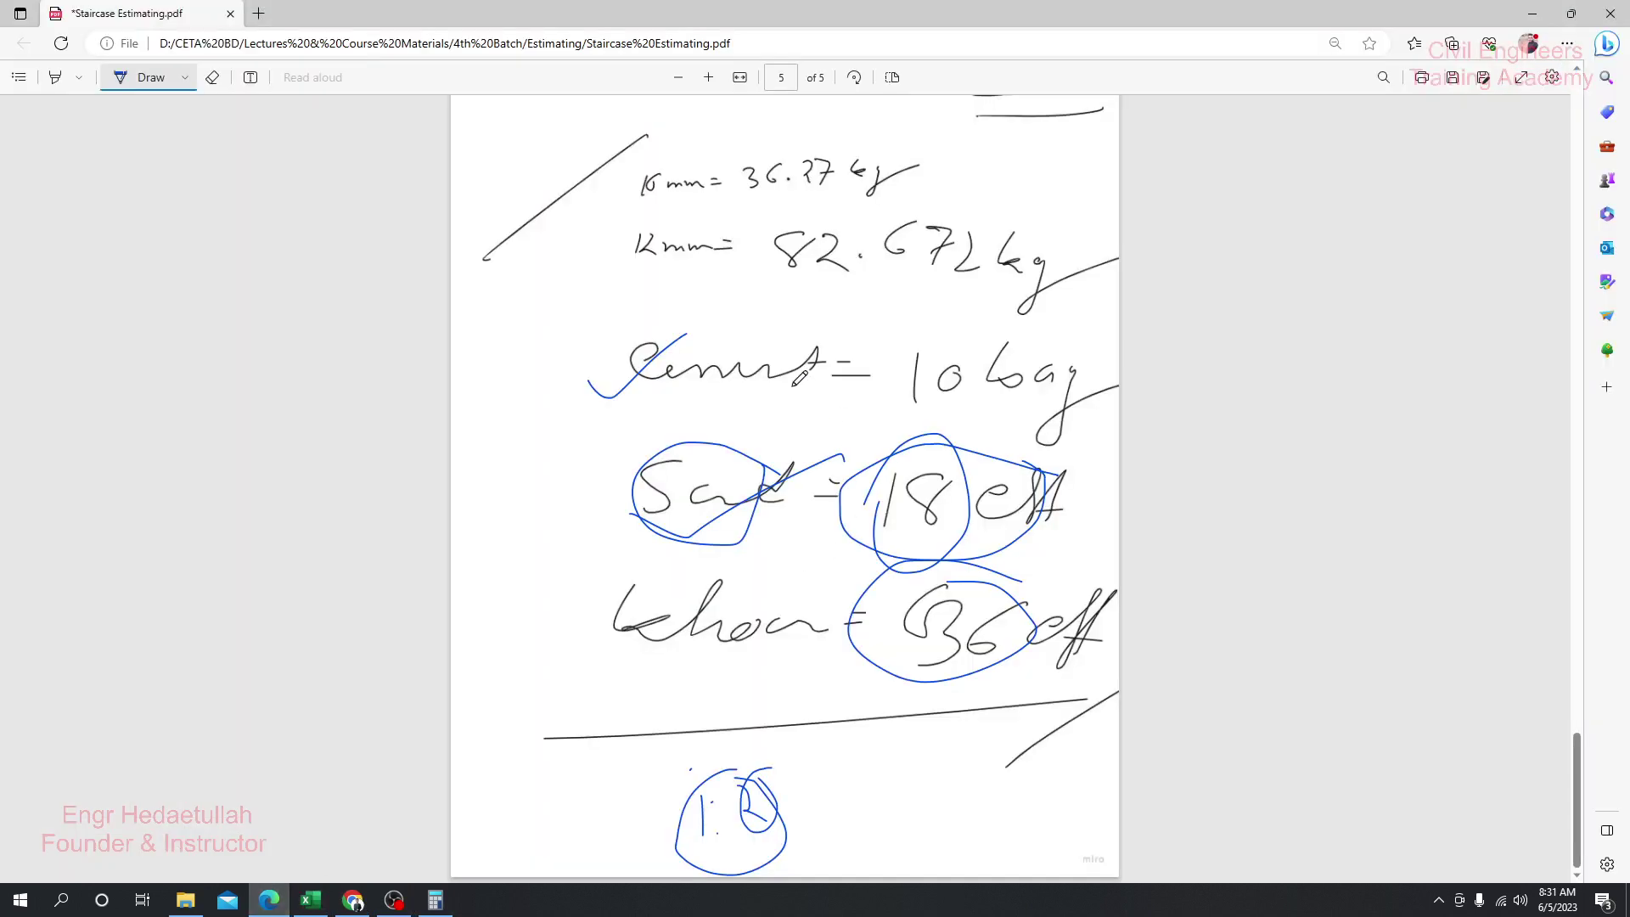
# - Circle the 10mm rebar weight in the PDF and enter 36.27 kg. for Reabr (10mm)
pyautogui.moveTo(732, 159)
pyautogui.mouseDown()
pyautogui.moveTo(911, 134)
pyautogui.moveTo(838, 180)
pyautogui.moveTo(706, 158)
pyautogui.mouseUp()
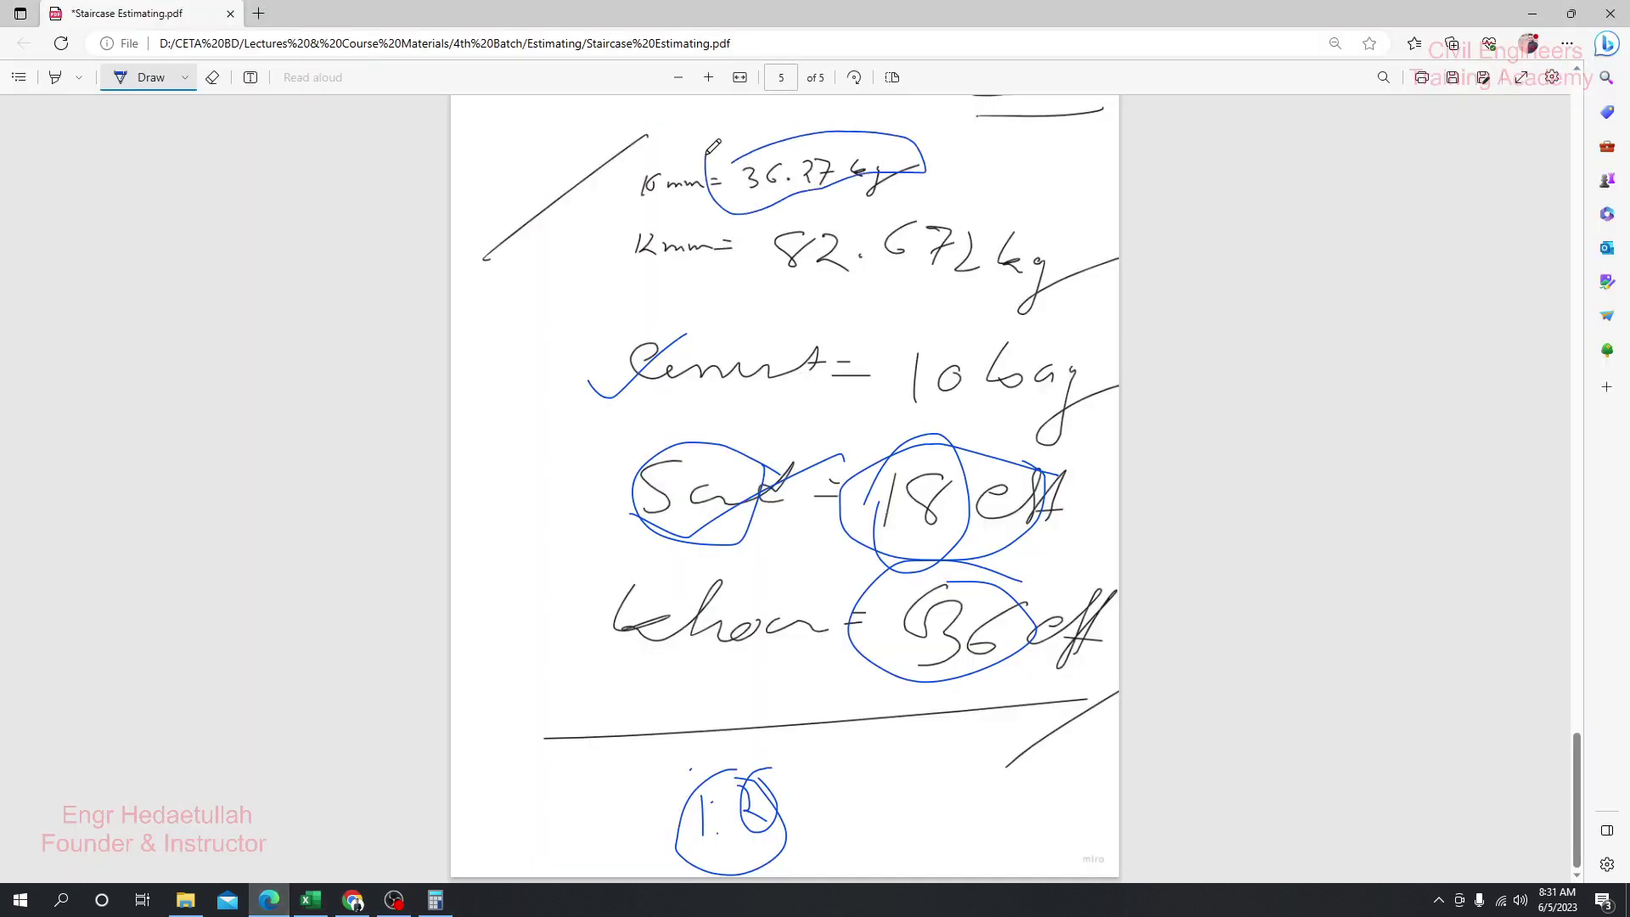
pyautogui.click(307, 901)
pyautogui.click(342, 370)
pyautogui.click(340, 354)
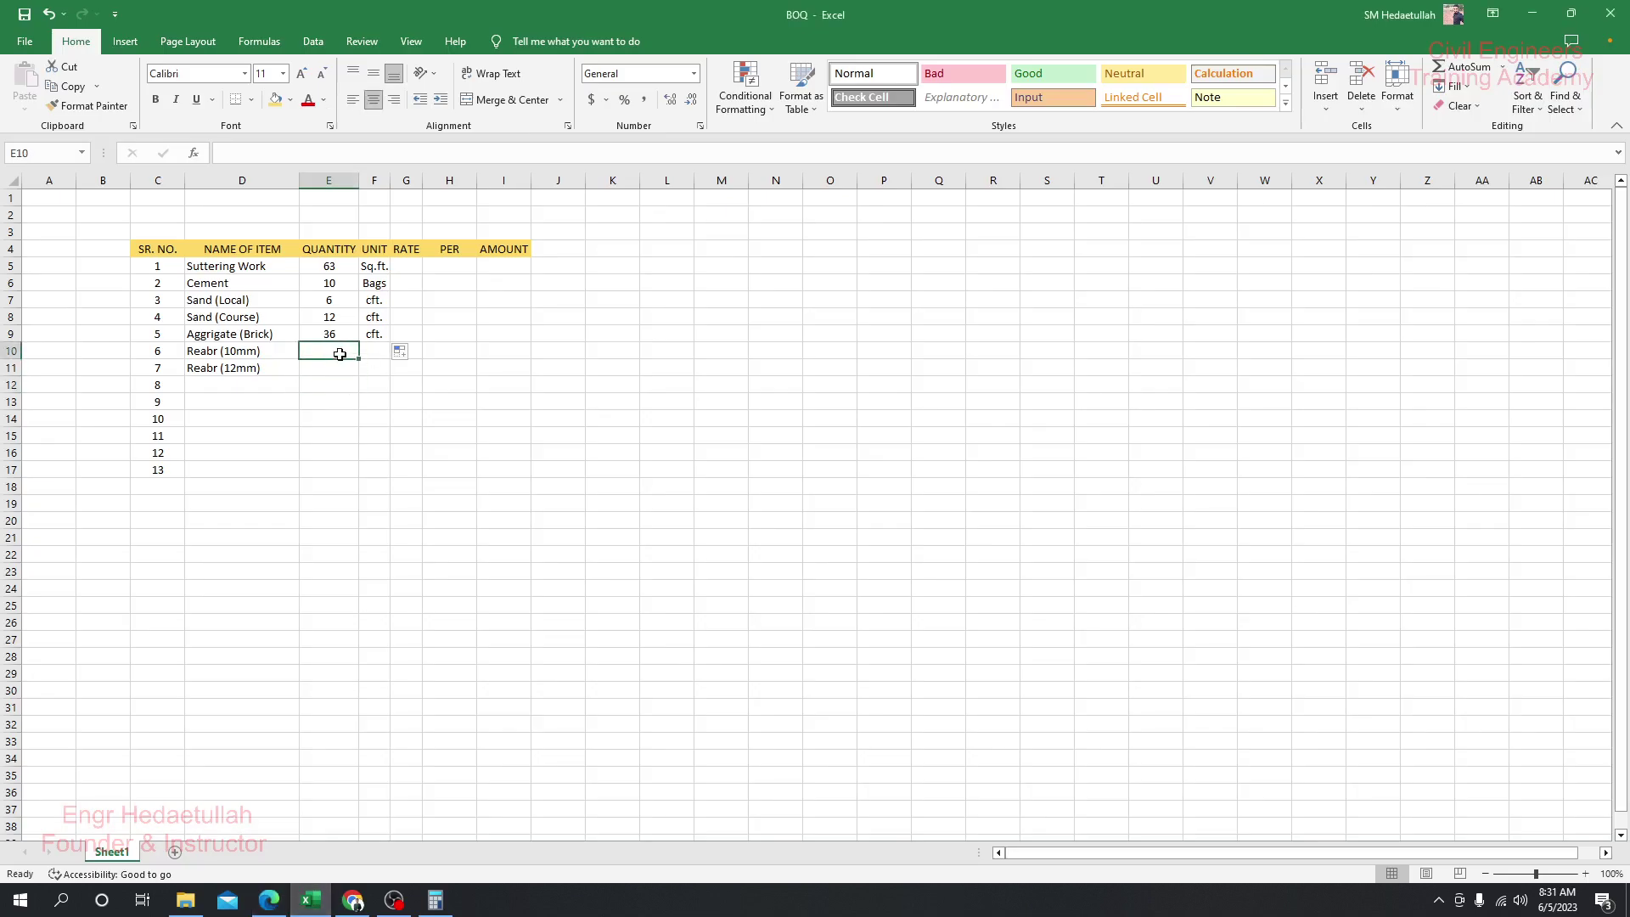
pyautogui.write('36.27')
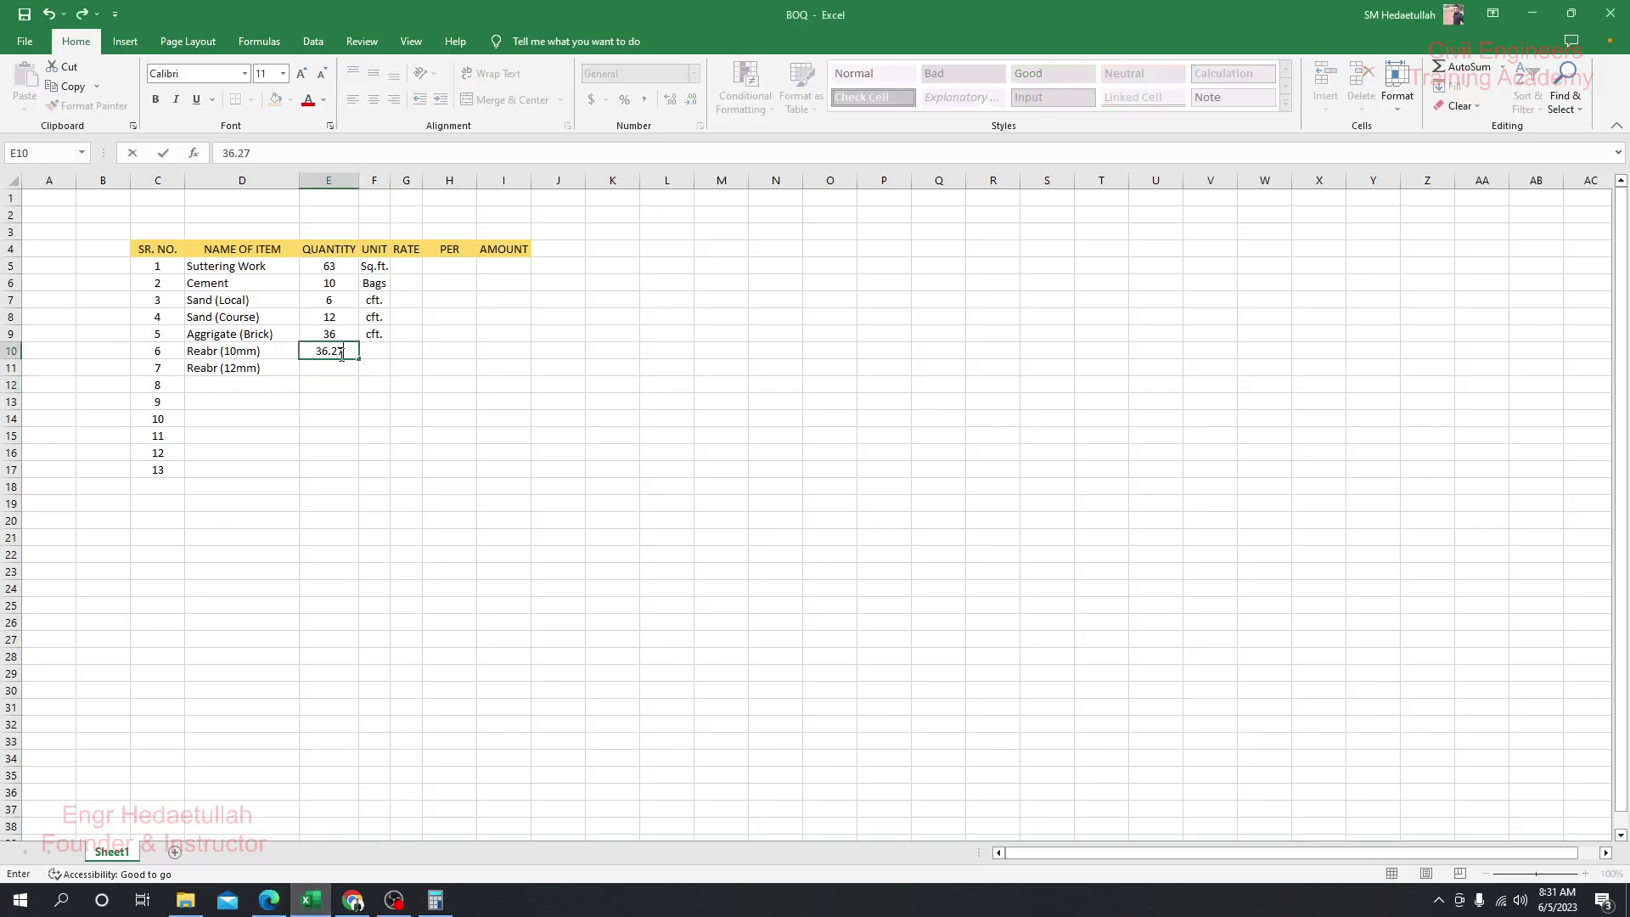
pyautogui.press('Return')
pyautogui.click(370, 351)
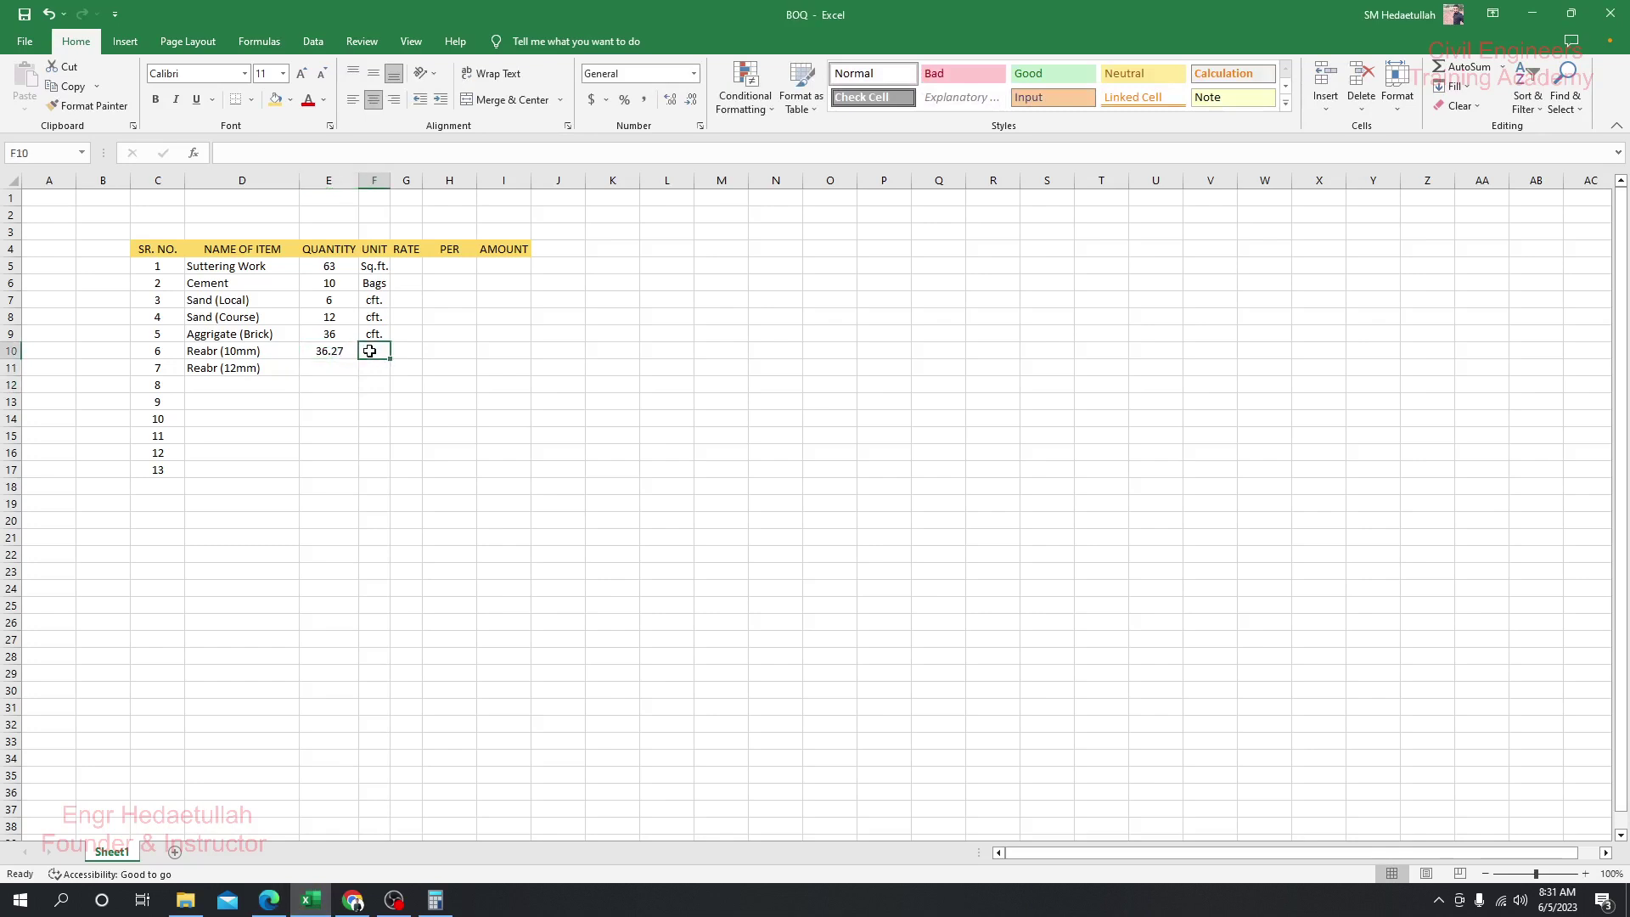
pyautogui.write('kg')
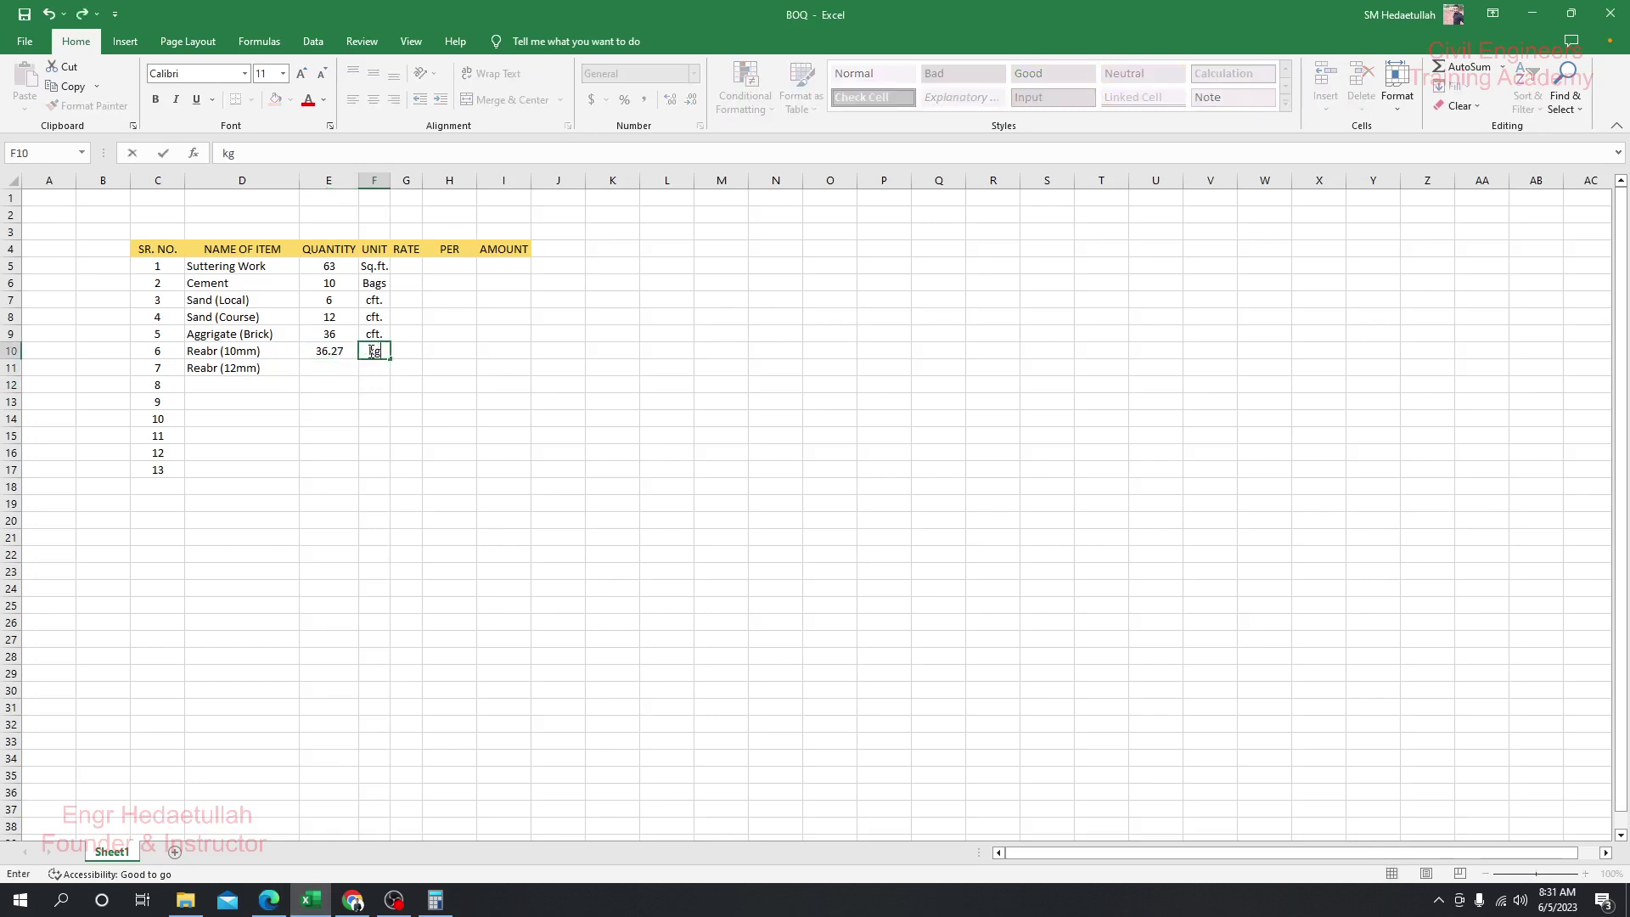
pyautogui.press('Return')
pyautogui.doubleClick(370, 350)
pyautogui.write('.')
pyautogui.click(329, 368)
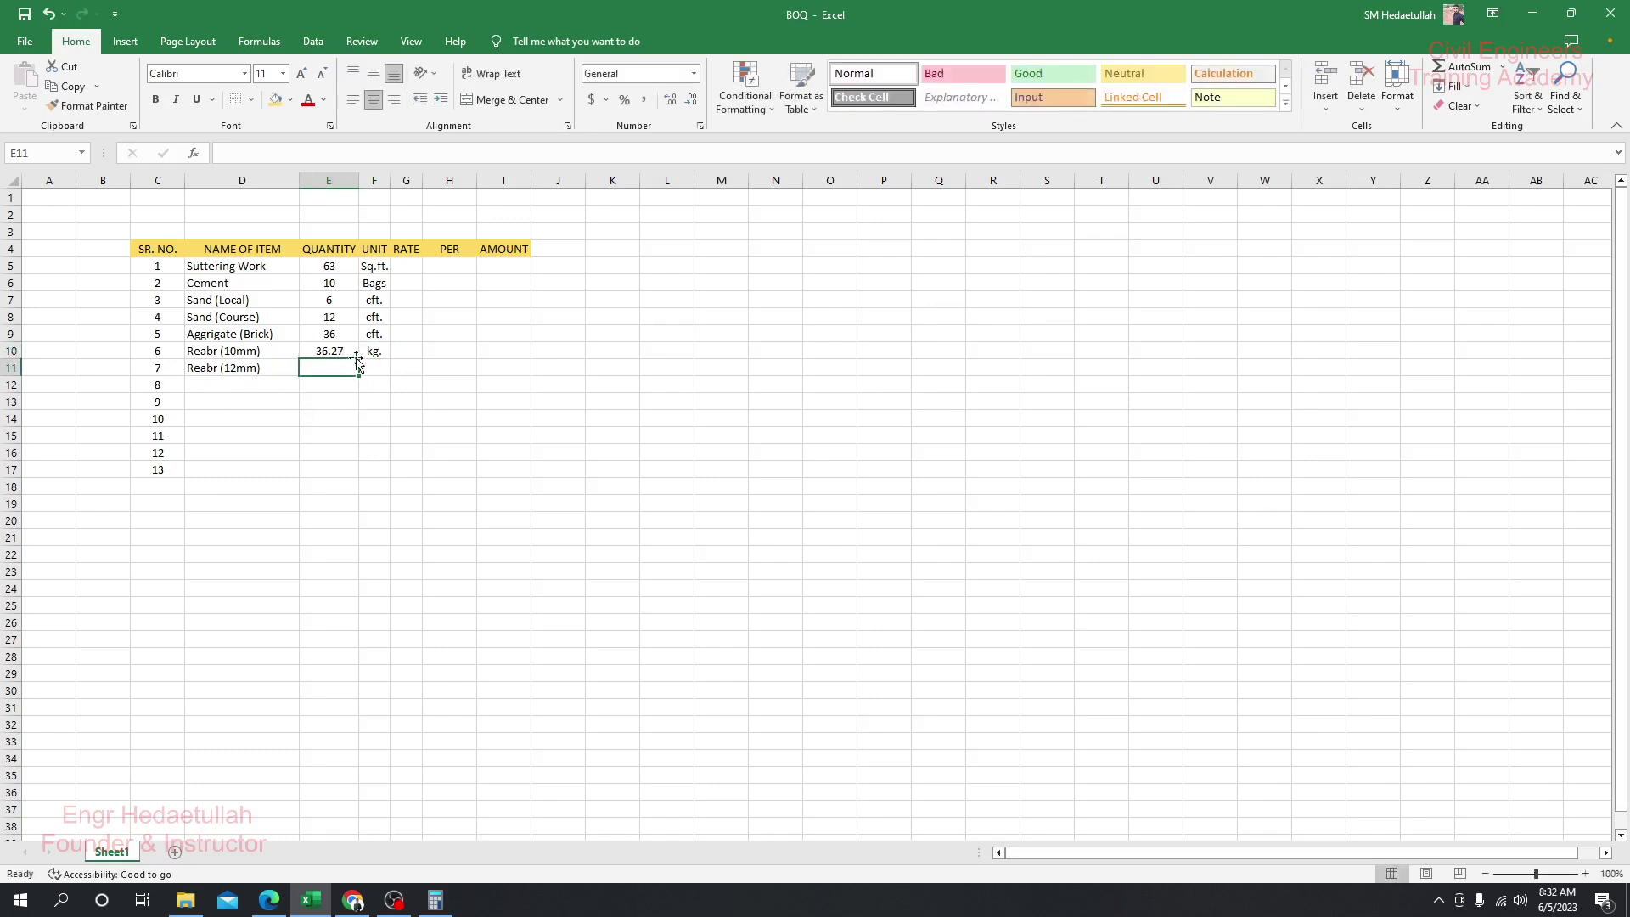
# - Enter 82.672 kg. for Reabr (12mm) and select the leftover serial numbers 8–13
pyautogui.click(274, 902)
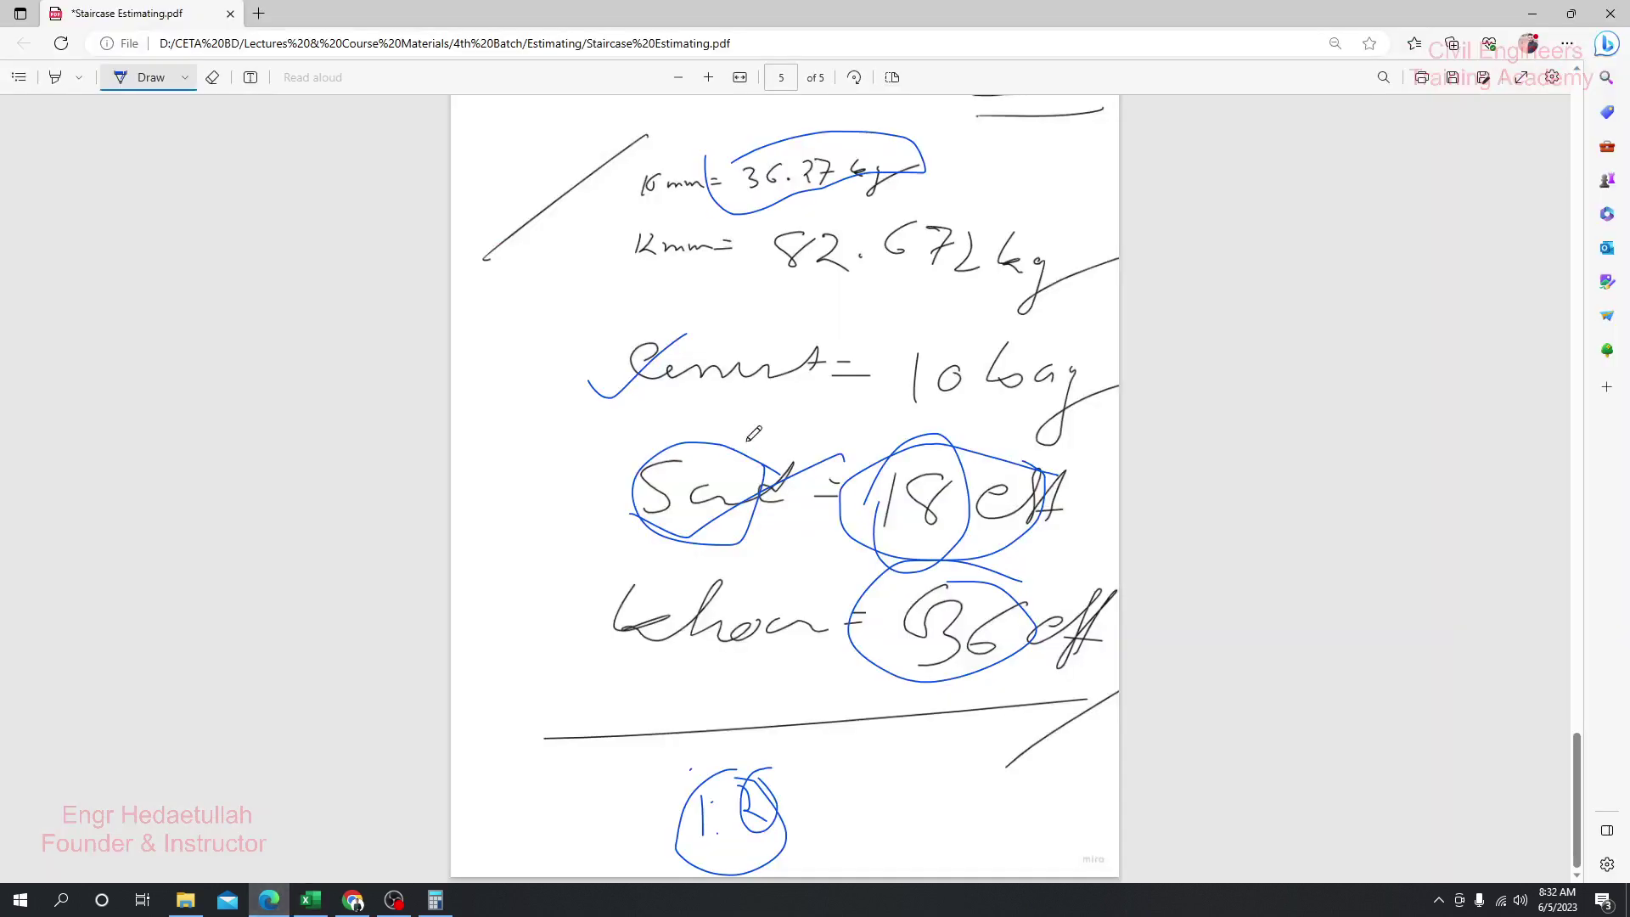
pyautogui.moveTo(771, 267)
pyautogui.mouseDown()
pyautogui.moveTo(857, 294)
pyautogui.moveTo(945, 197)
pyautogui.moveTo(758, 227)
pyautogui.moveTo(773, 256)
pyautogui.mouseUp()
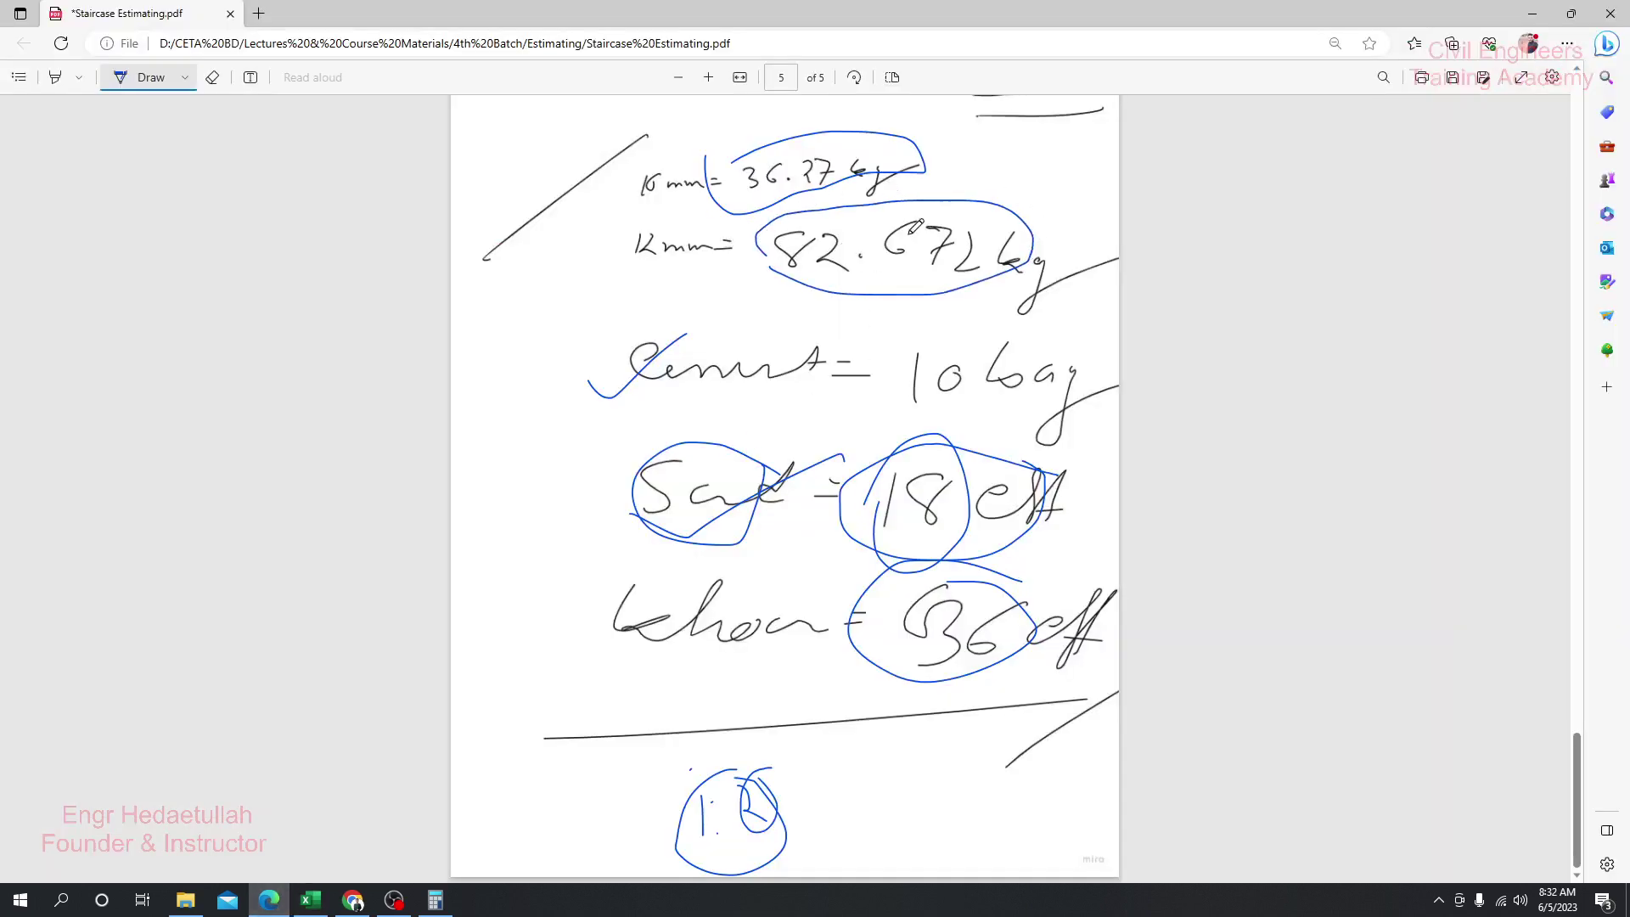
pyautogui.click(311, 900)
pyautogui.write('82.')
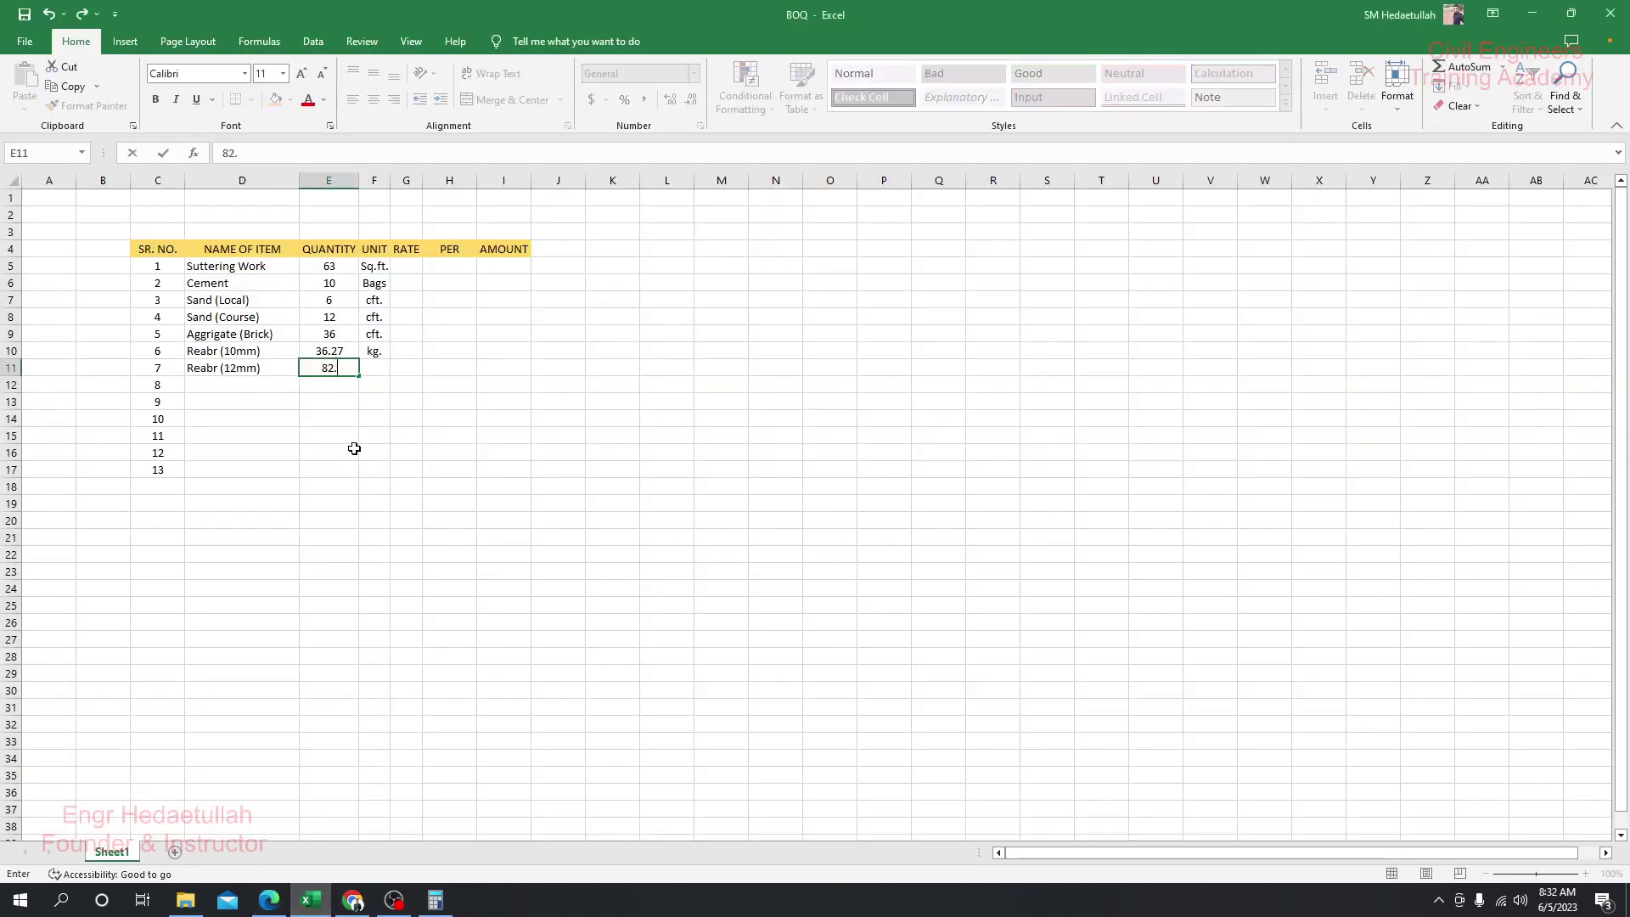
pyautogui.write('672')
pyautogui.press('Tab')
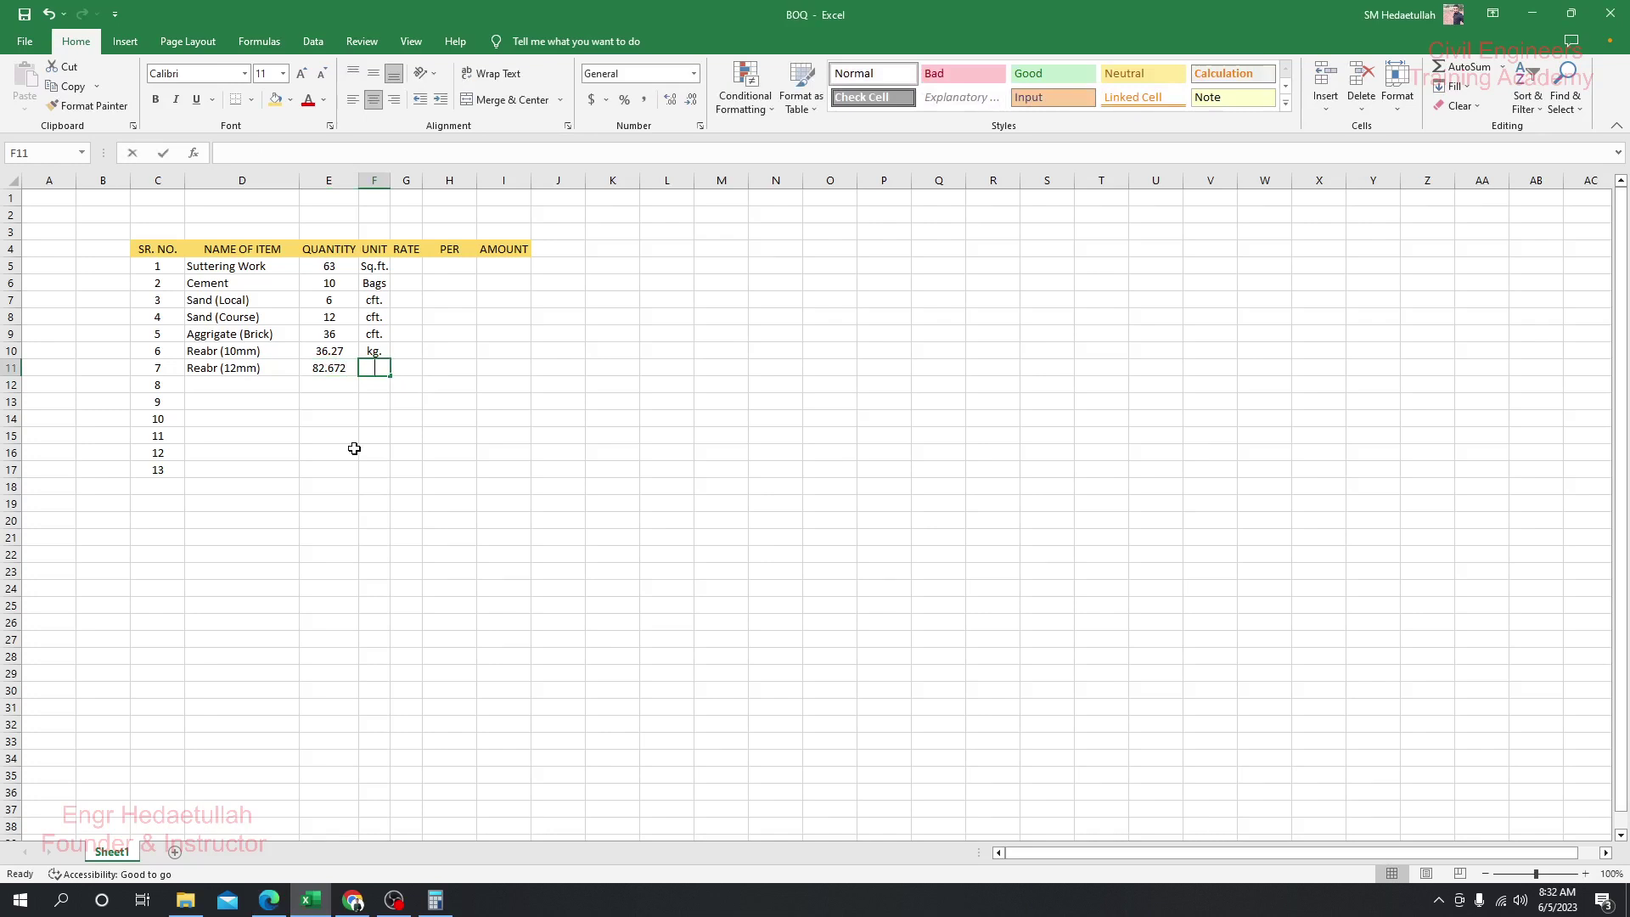
pyautogui.write('kg.')
pyautogui.hotkey('ctrl', 'Return')
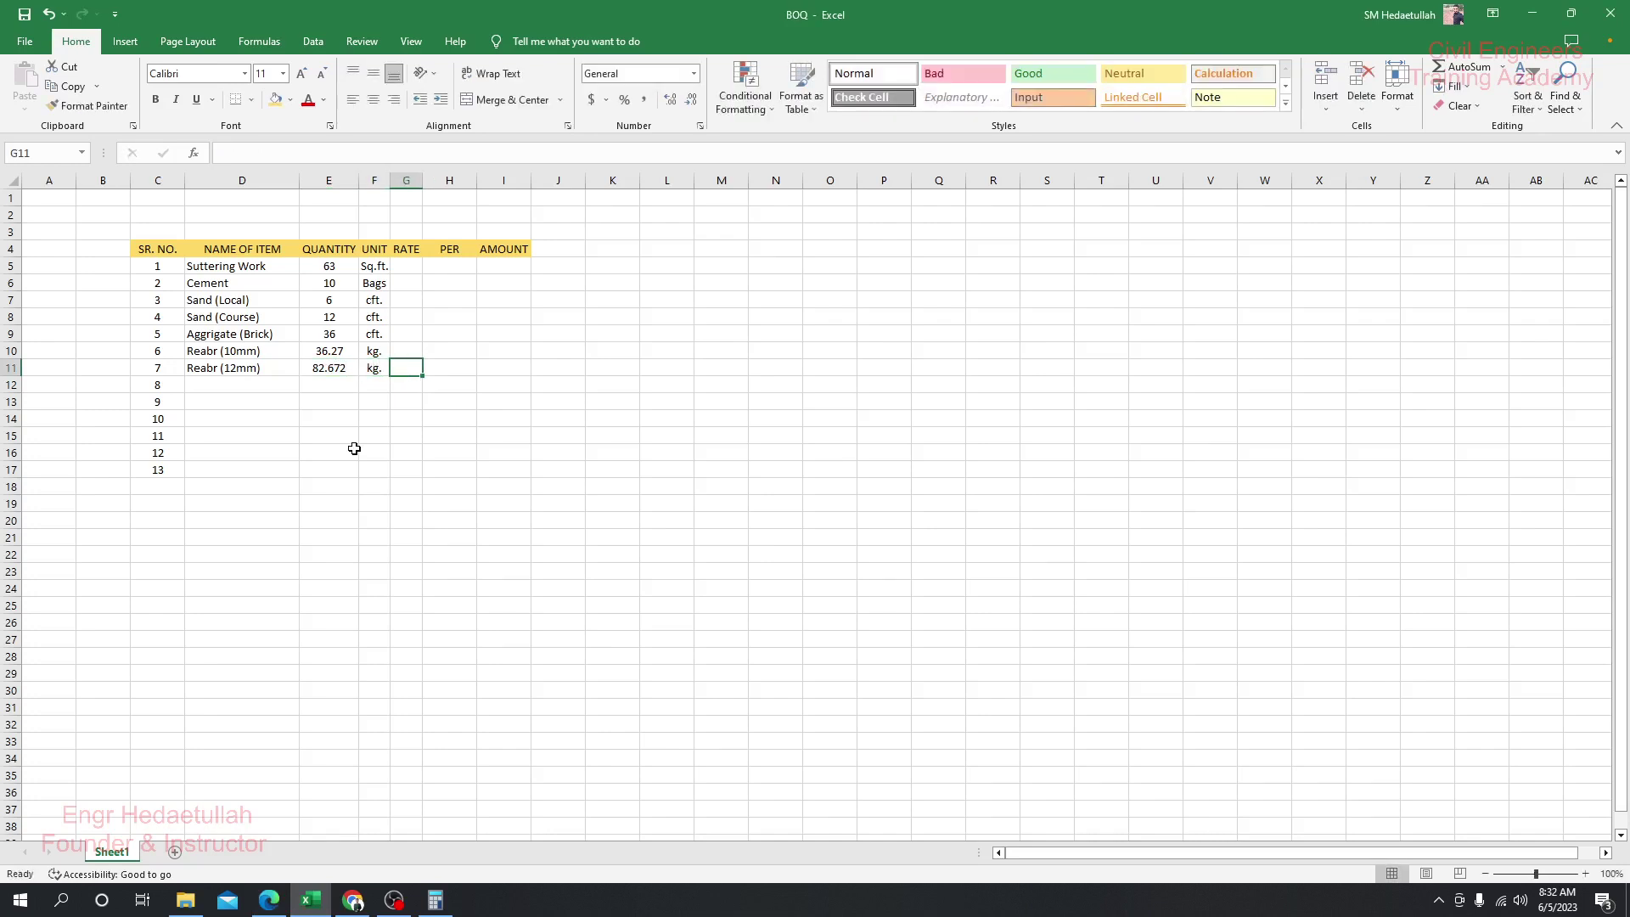
pyautogui.moveTo(158, 388); pyautogui.dragTo(161, 486)
# - Delete the unused serial numbers and enter a rate of 4 for Suttering Work
pyautogui.press('Delete')
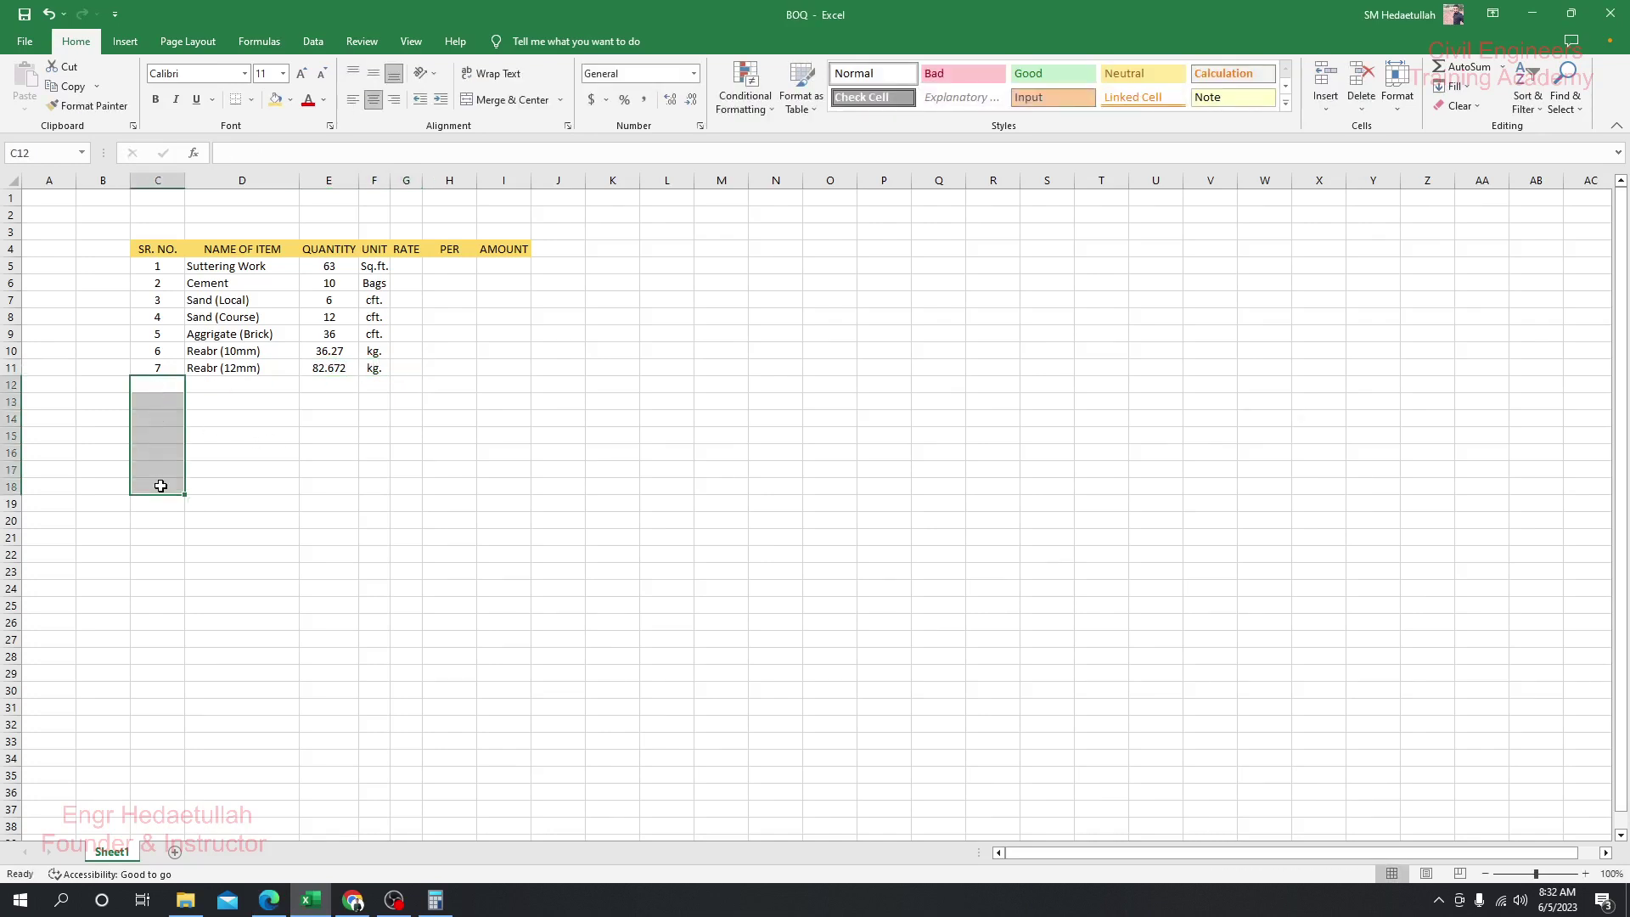
pyautogui.click(446, 485)
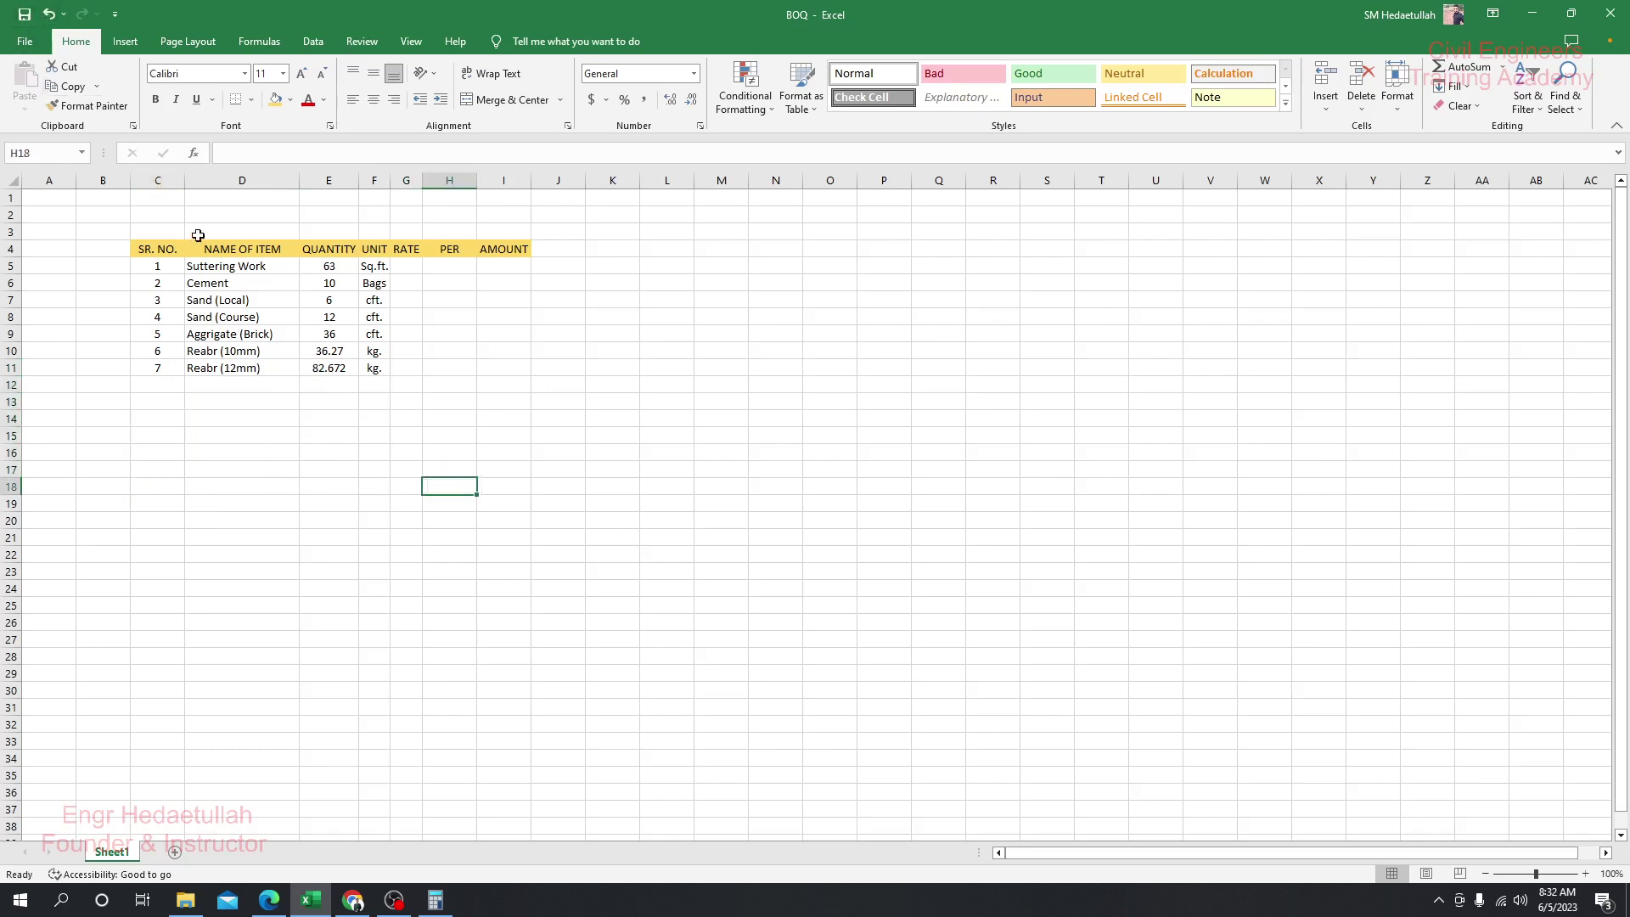
pyautogui.click(336, 458)
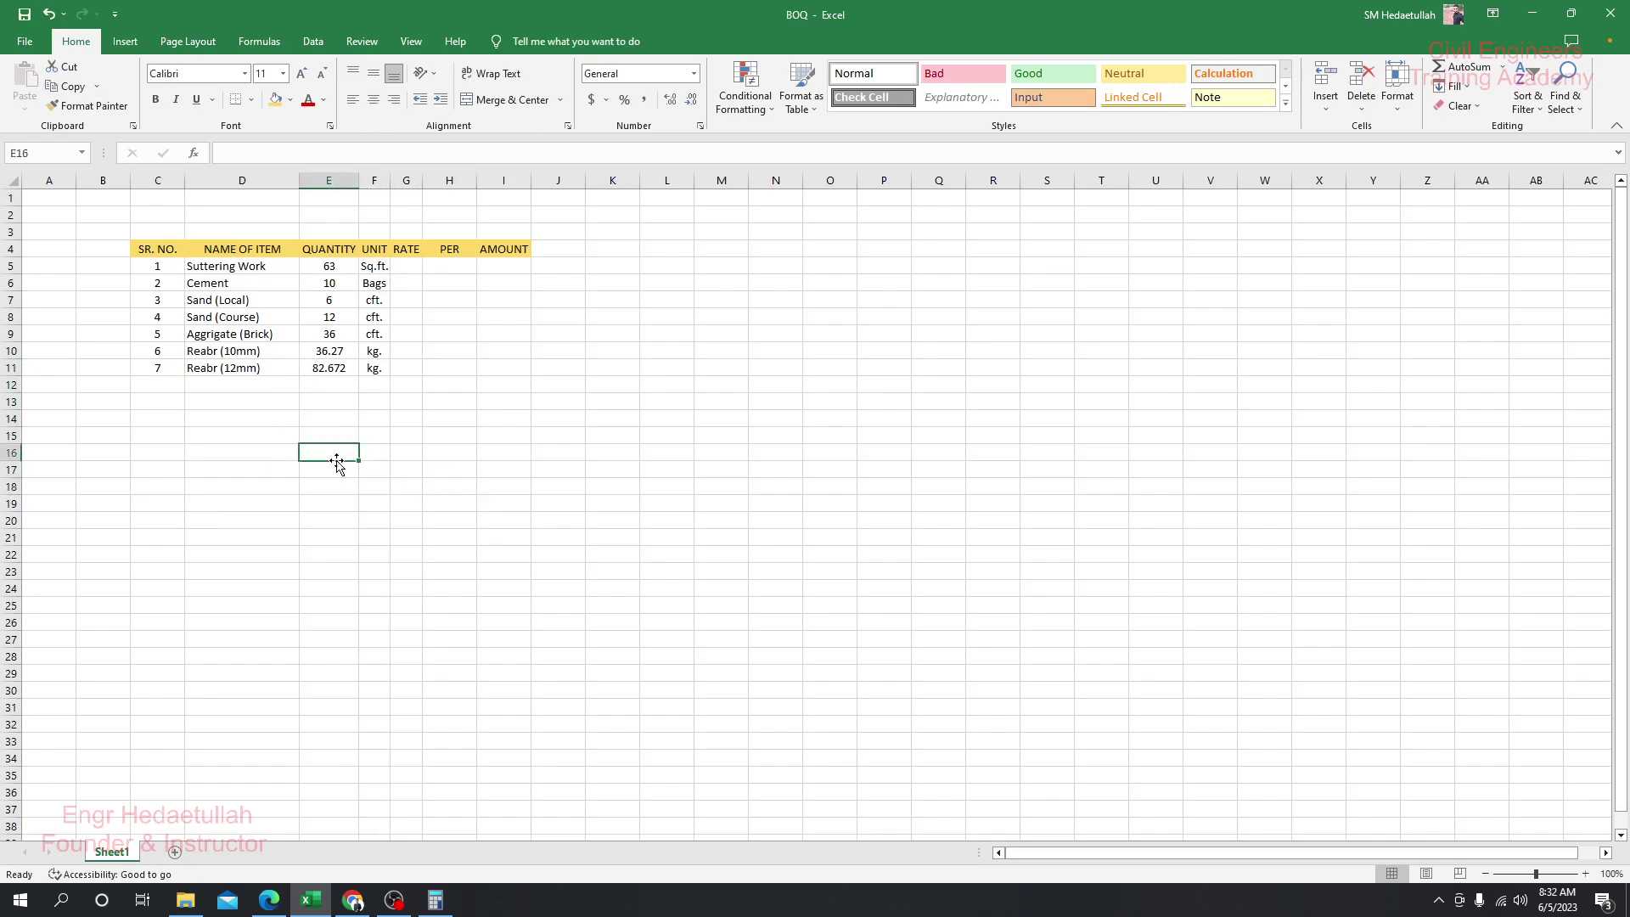
pyautogui.click(412, 265)
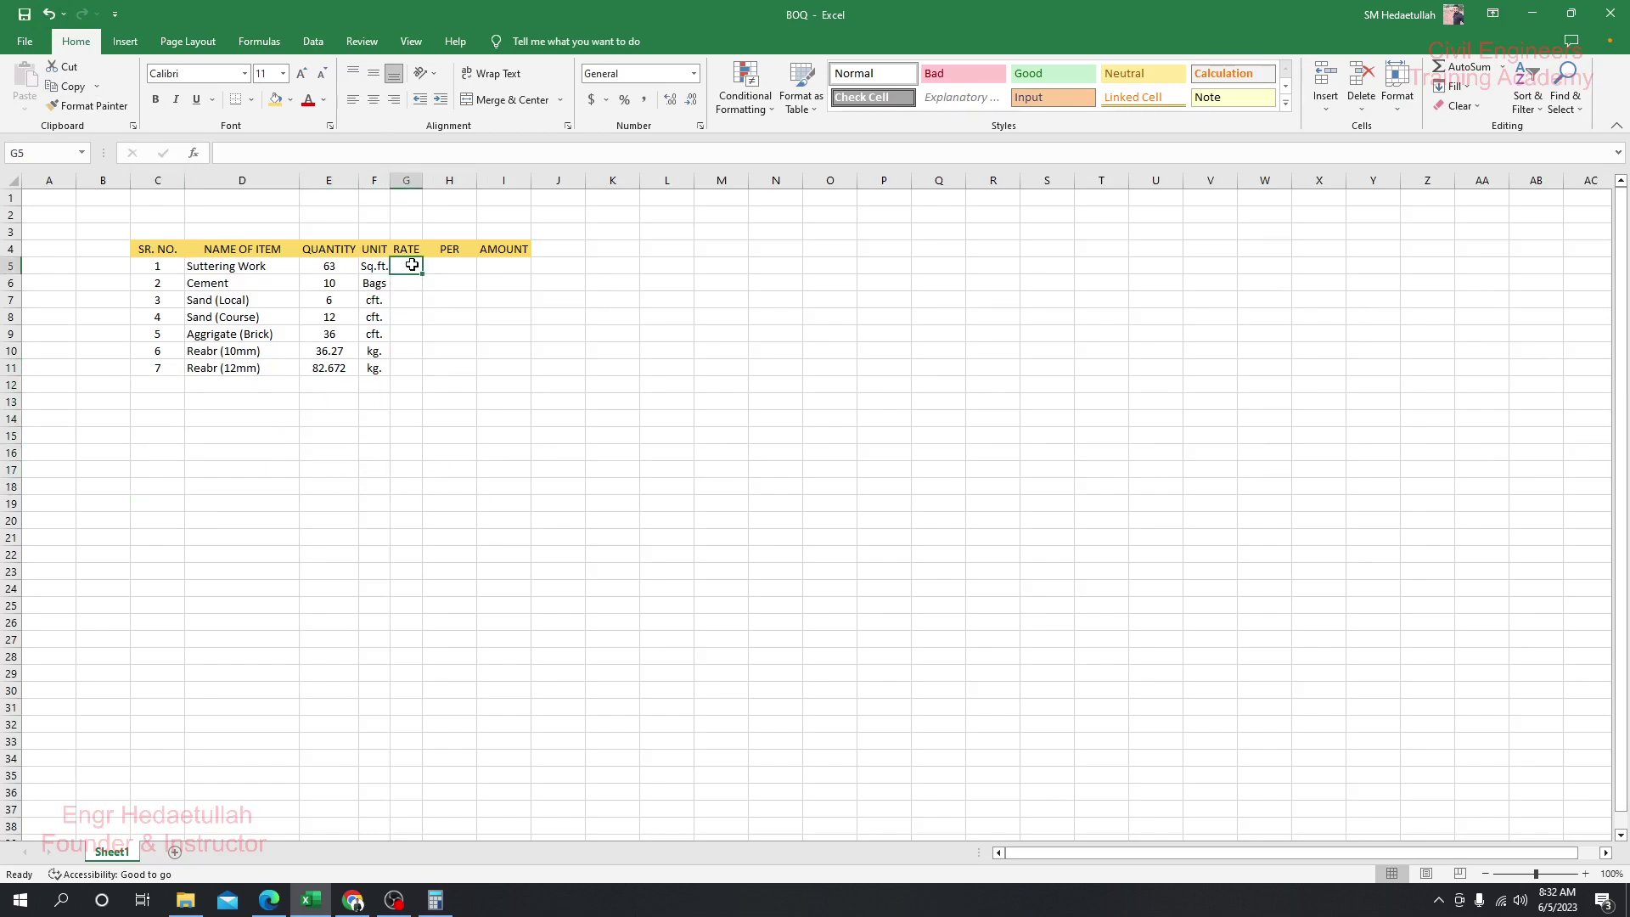
pyautogui.click(407, 284)
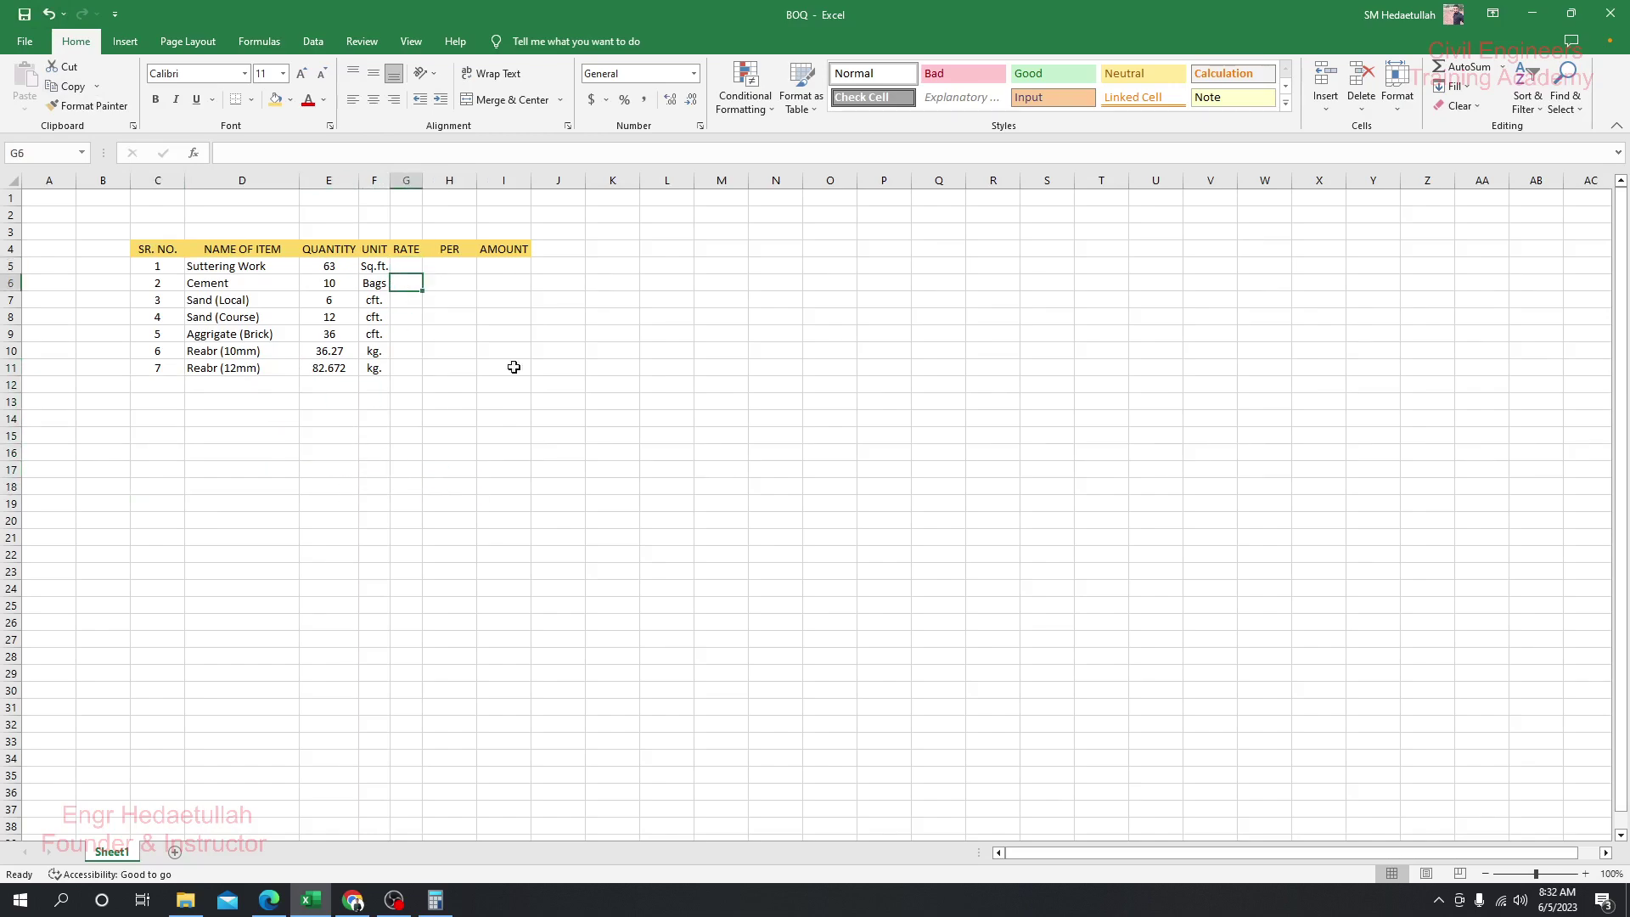
pyautogui.click(1584, 874)
pyautogui.click(1584, 874)
pyautogui.click(1584, 873)
pyautogui.click(1584, 873)
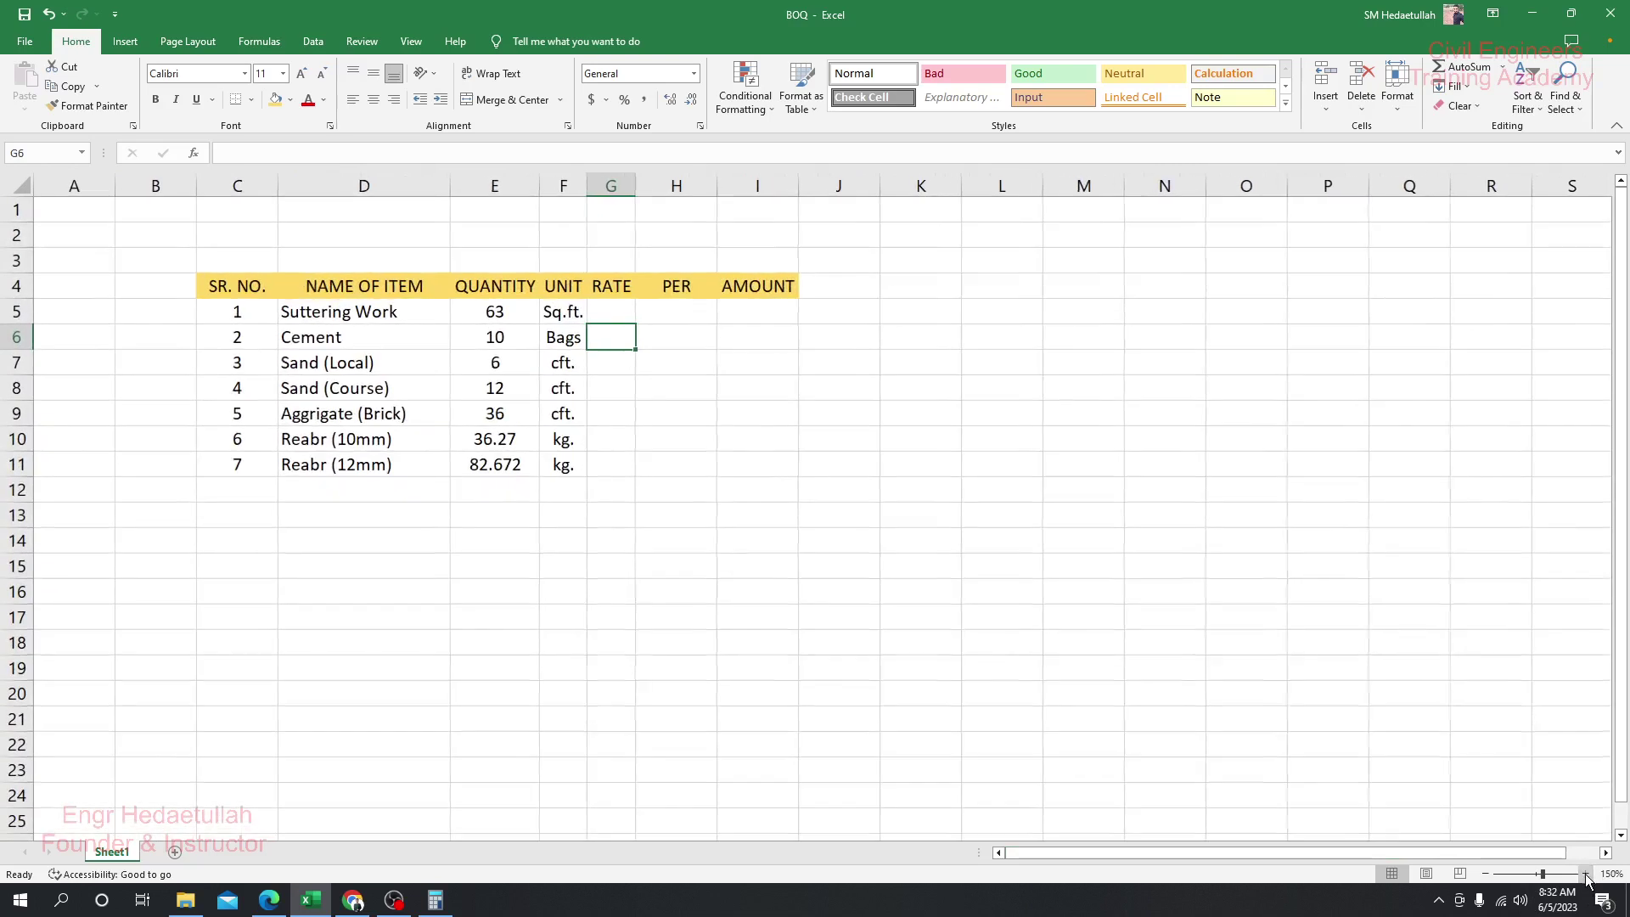
pyautogui.click(613, 313)
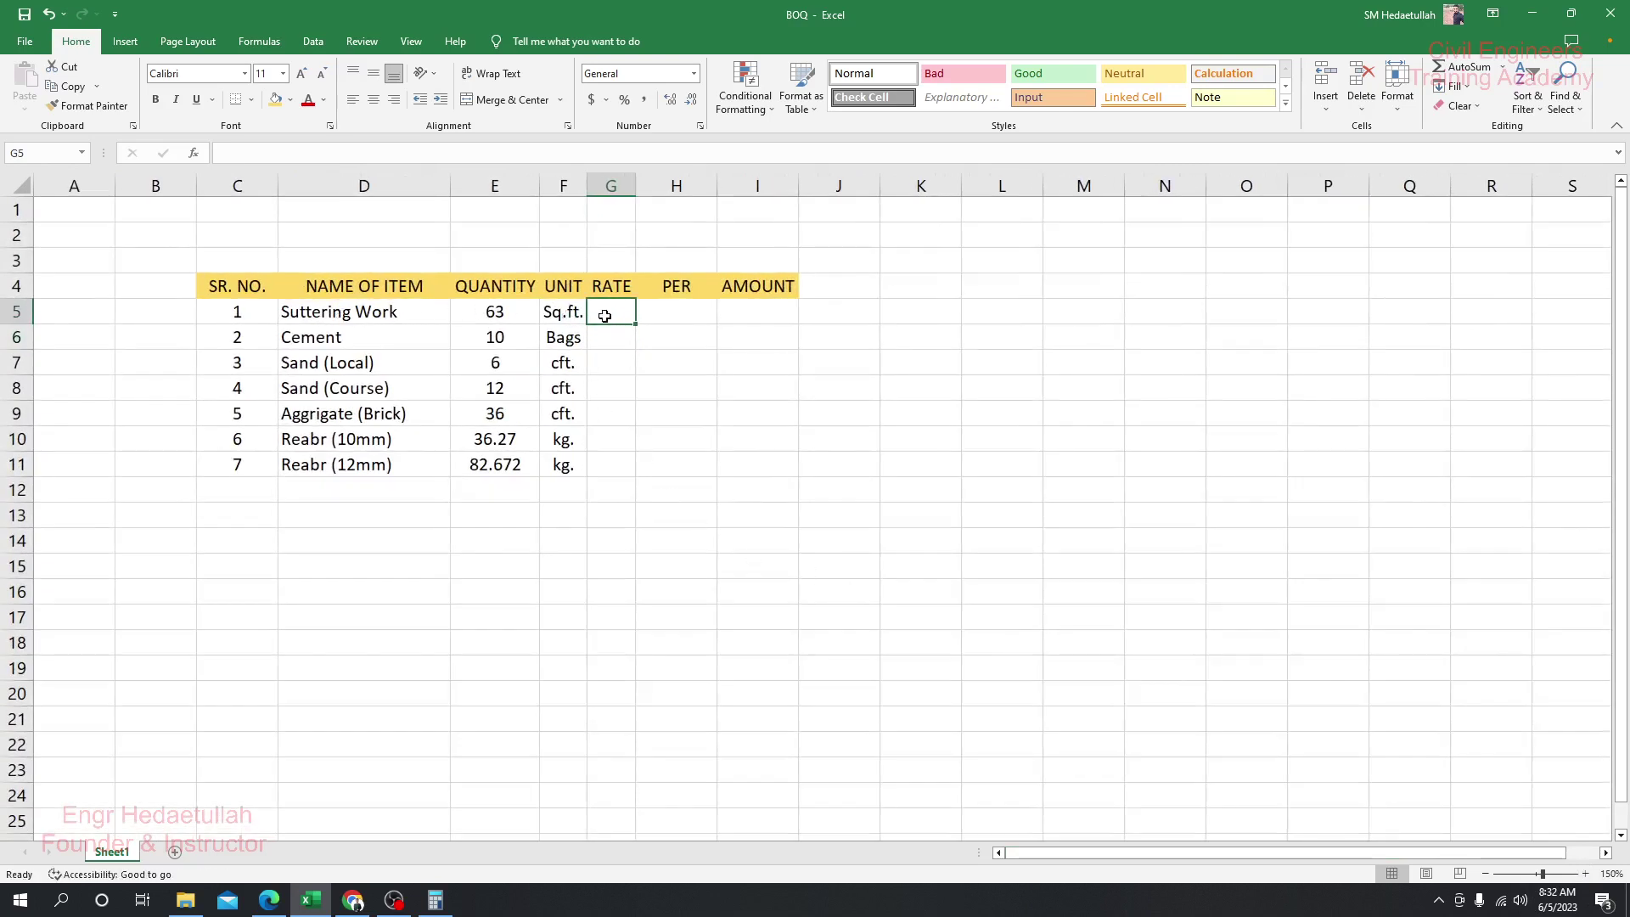
pyautogui.click(608, 329)
pyautogui.click(606, 310)
pyautogui.write('4')
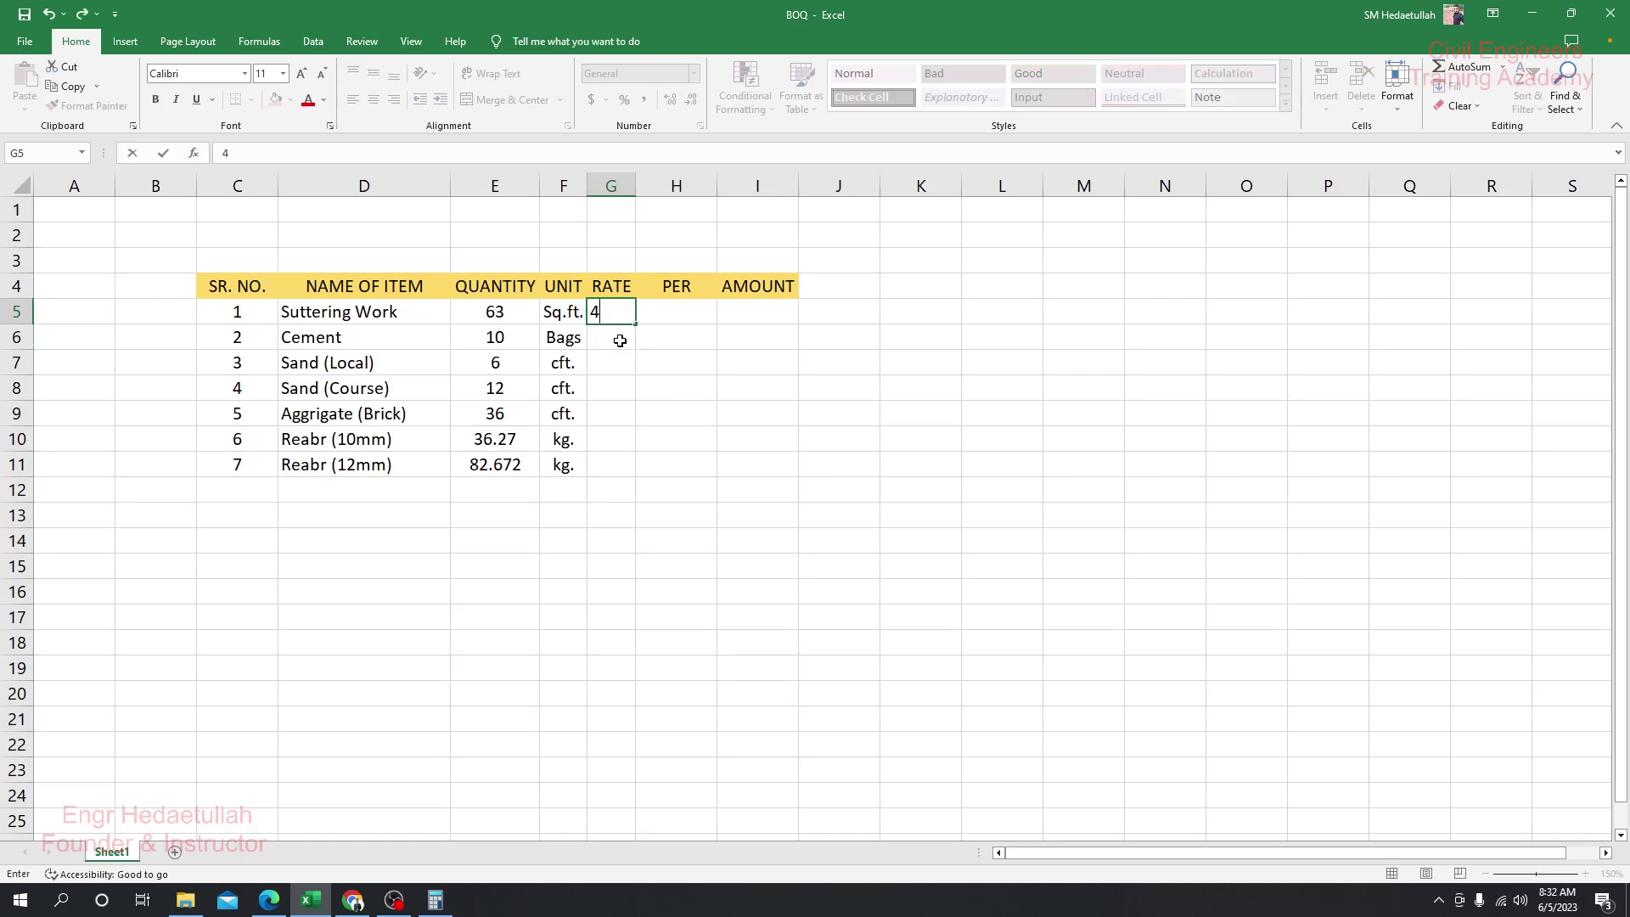
pyautogui.click(567, 315)
# - Copy the Sq.ft. unit into the Suttering Work PER cell
pyautogui.moveTo(609, 313); pyautogui.dragTo(614, 459)
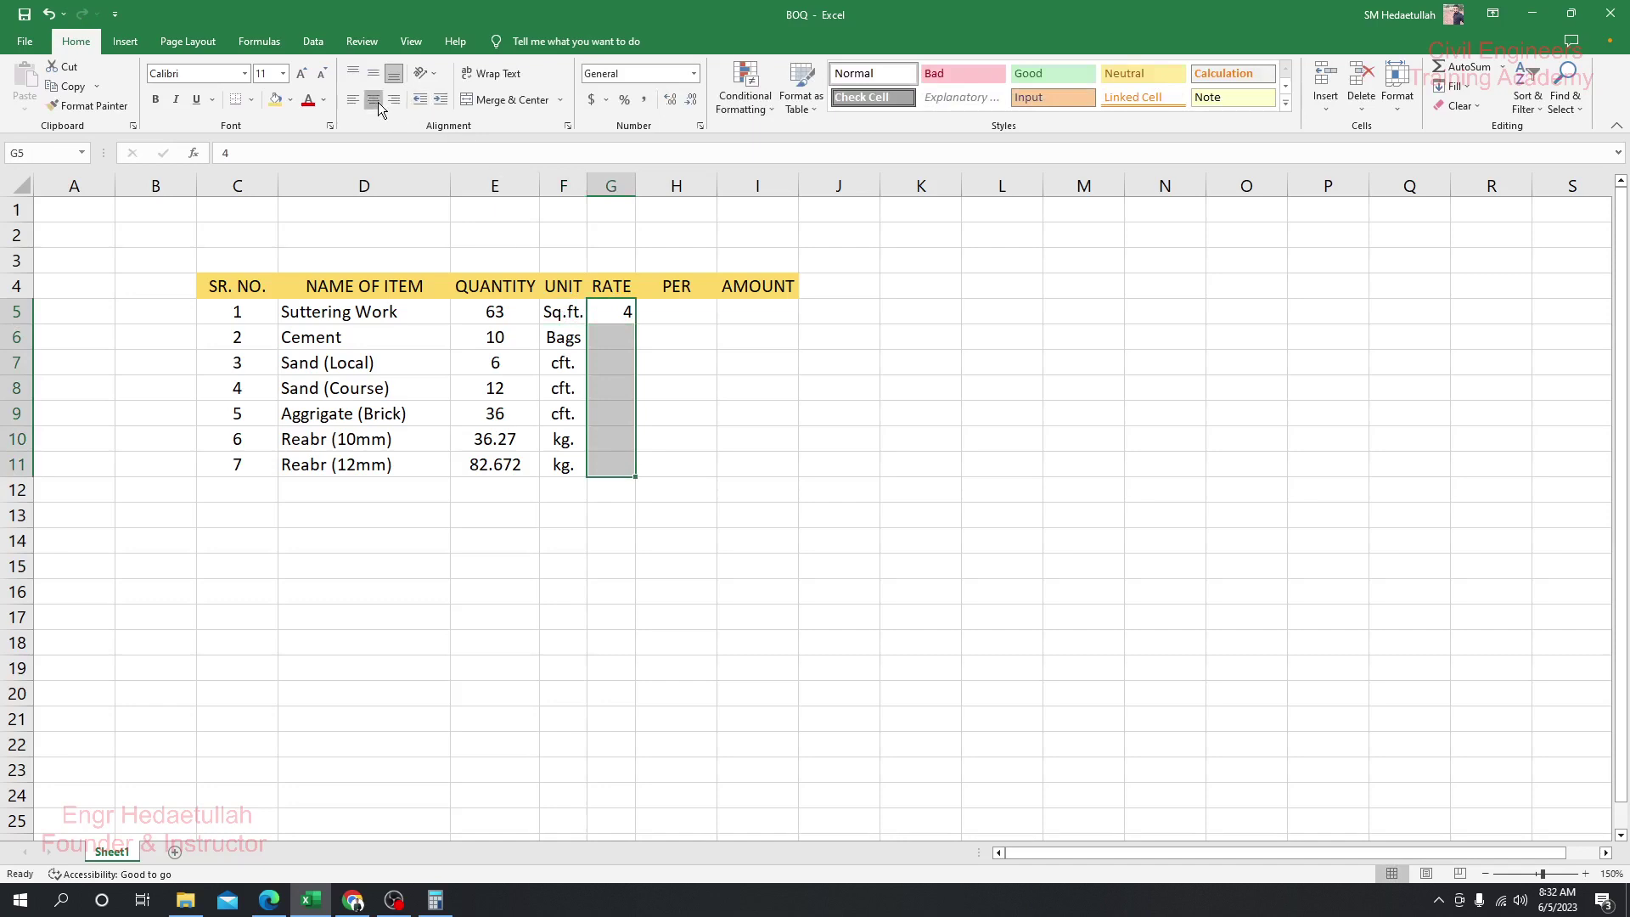
pyautogui.click(704, 411)
pyautogui.click(623, 315)
pyautogui.click(683, 320)
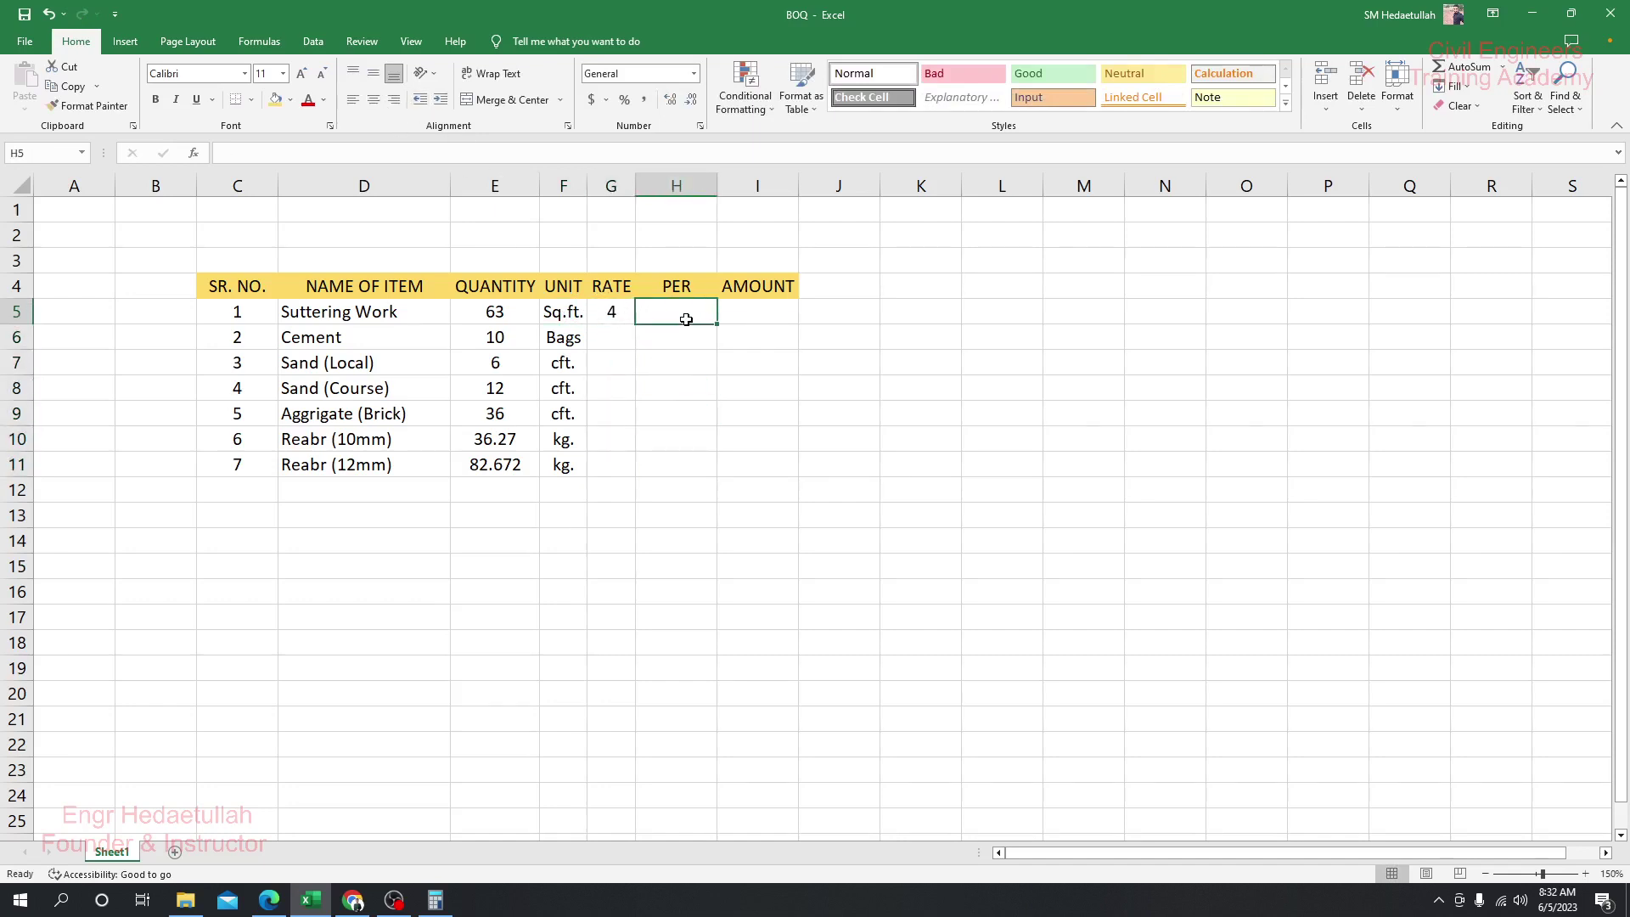
pyautogui.click(559, 313)
pyautogui.hotkey('ctrl', 'c')
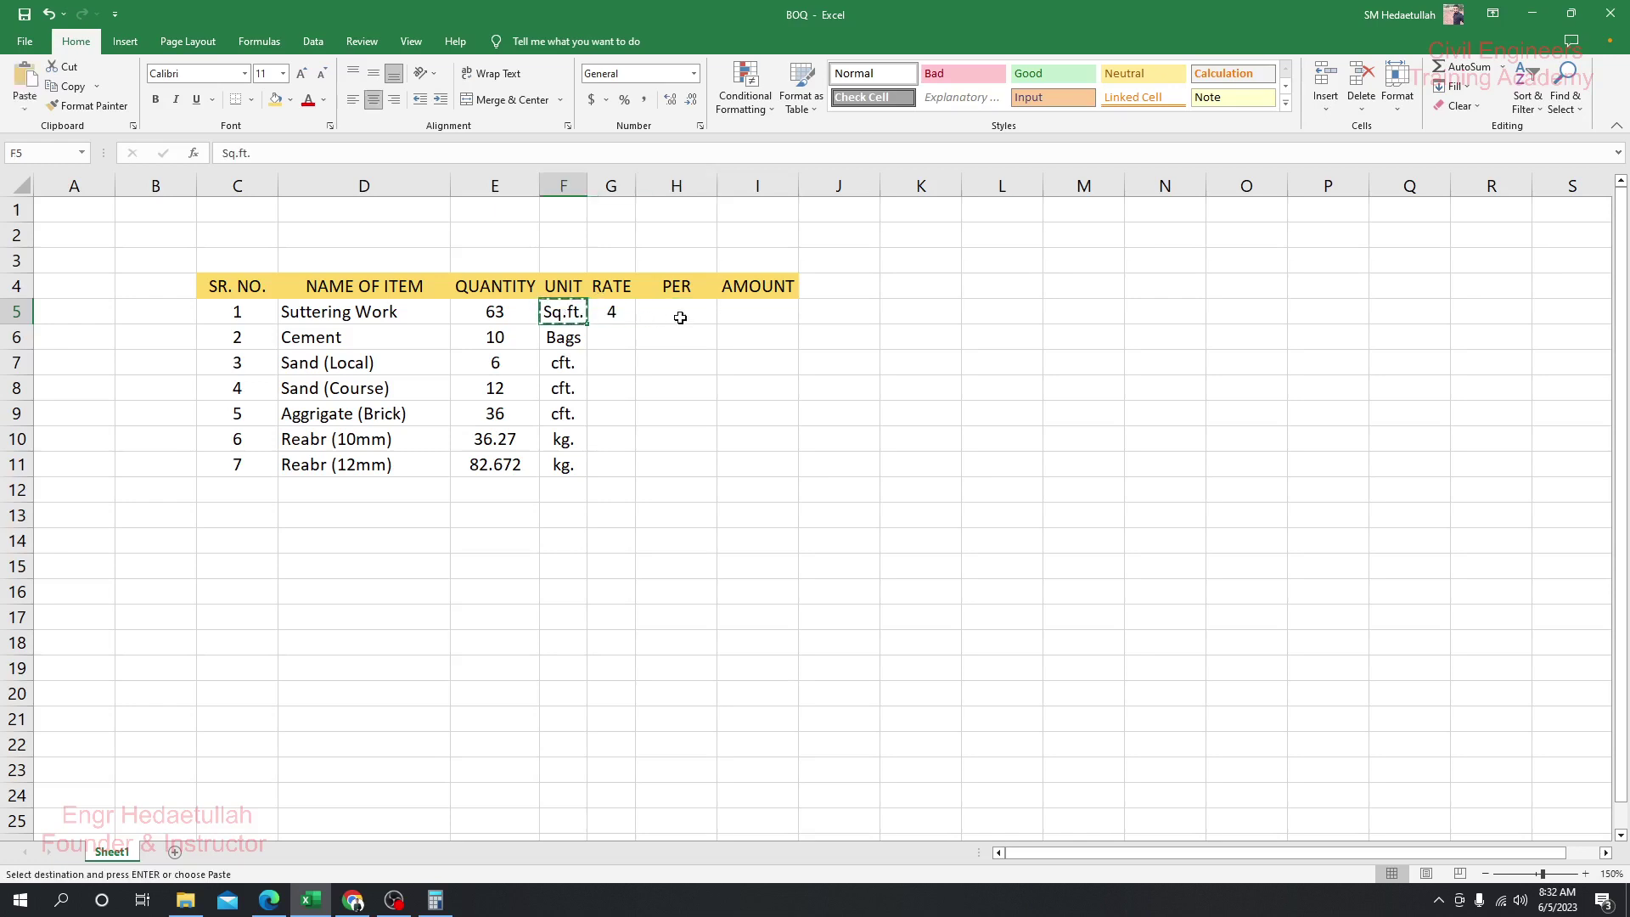
pyautogui.click(679, 318)
pyautogui.hotkey('ctrl', 'v')
pyautogui.click(687, 342)
pyautogui.press('Escape')
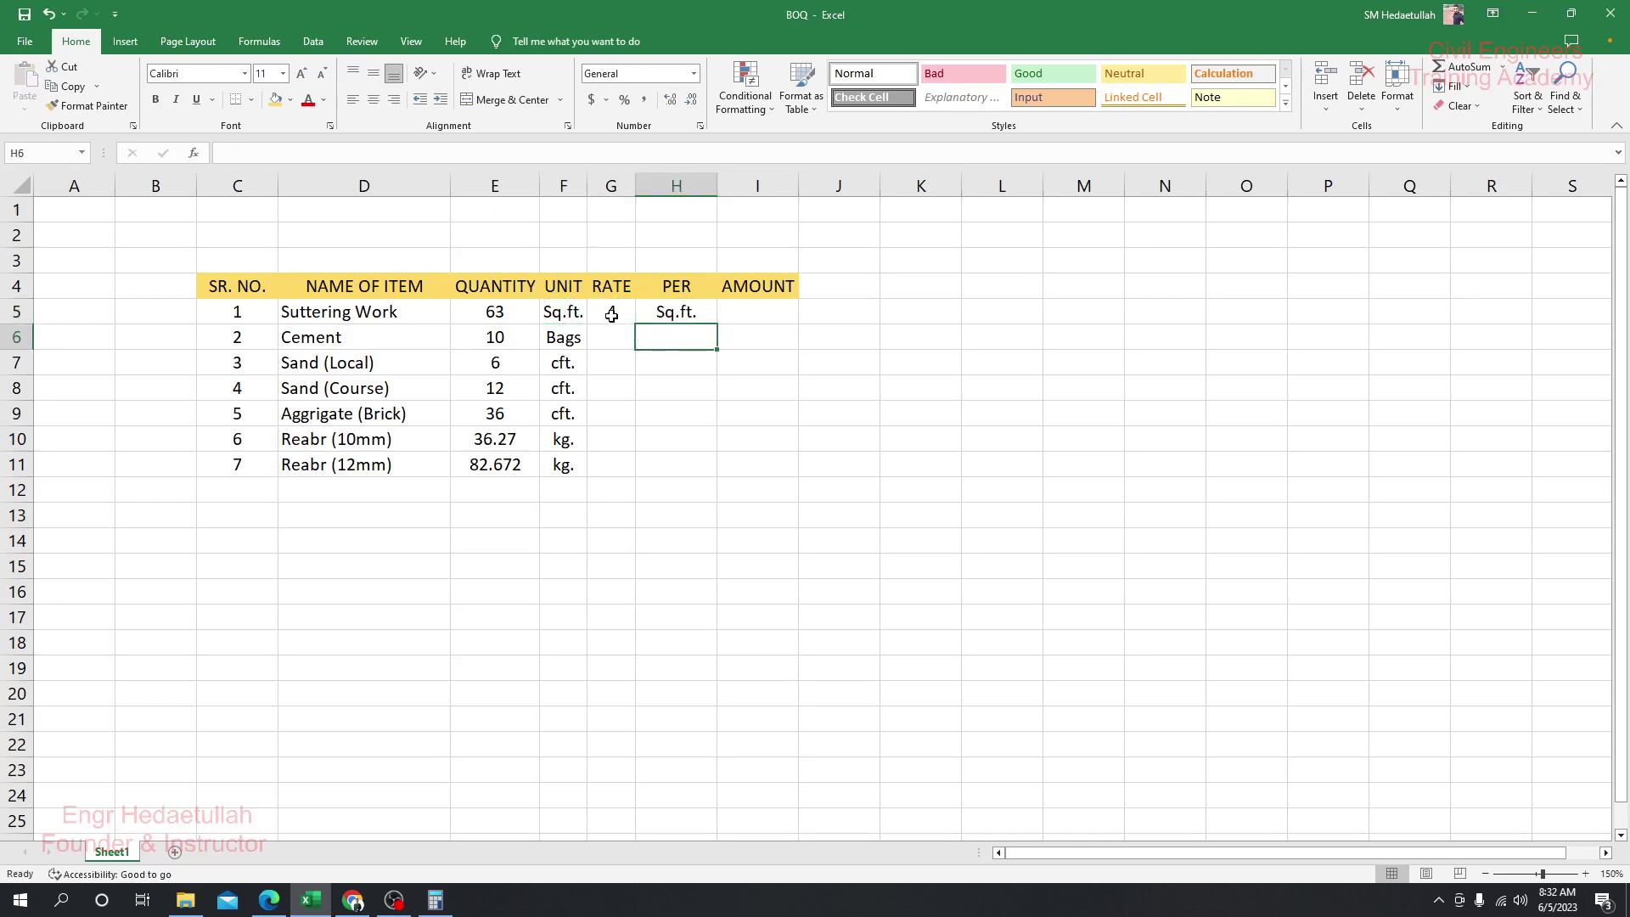
# - Enter a rate of 580 for Cement with Bag as its PER unit
pyautogui.click(611, 315)
pyautogui.press('Right')
pyautogui.click(612, 315)
pyautogui.write('4')
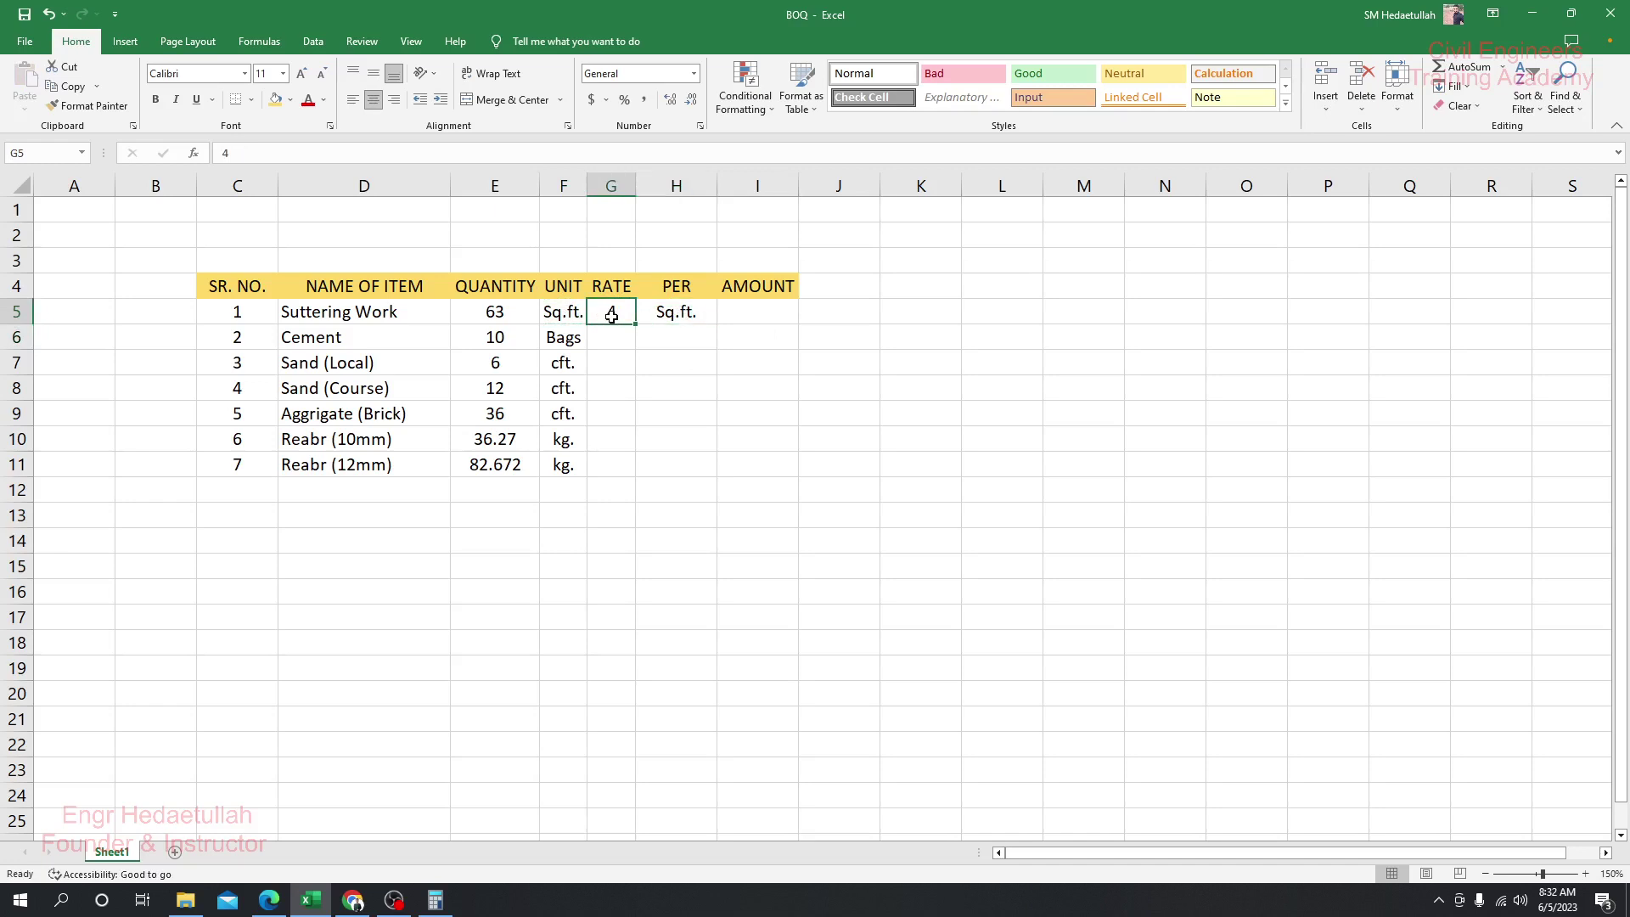
pyautogui.click(612, 340)
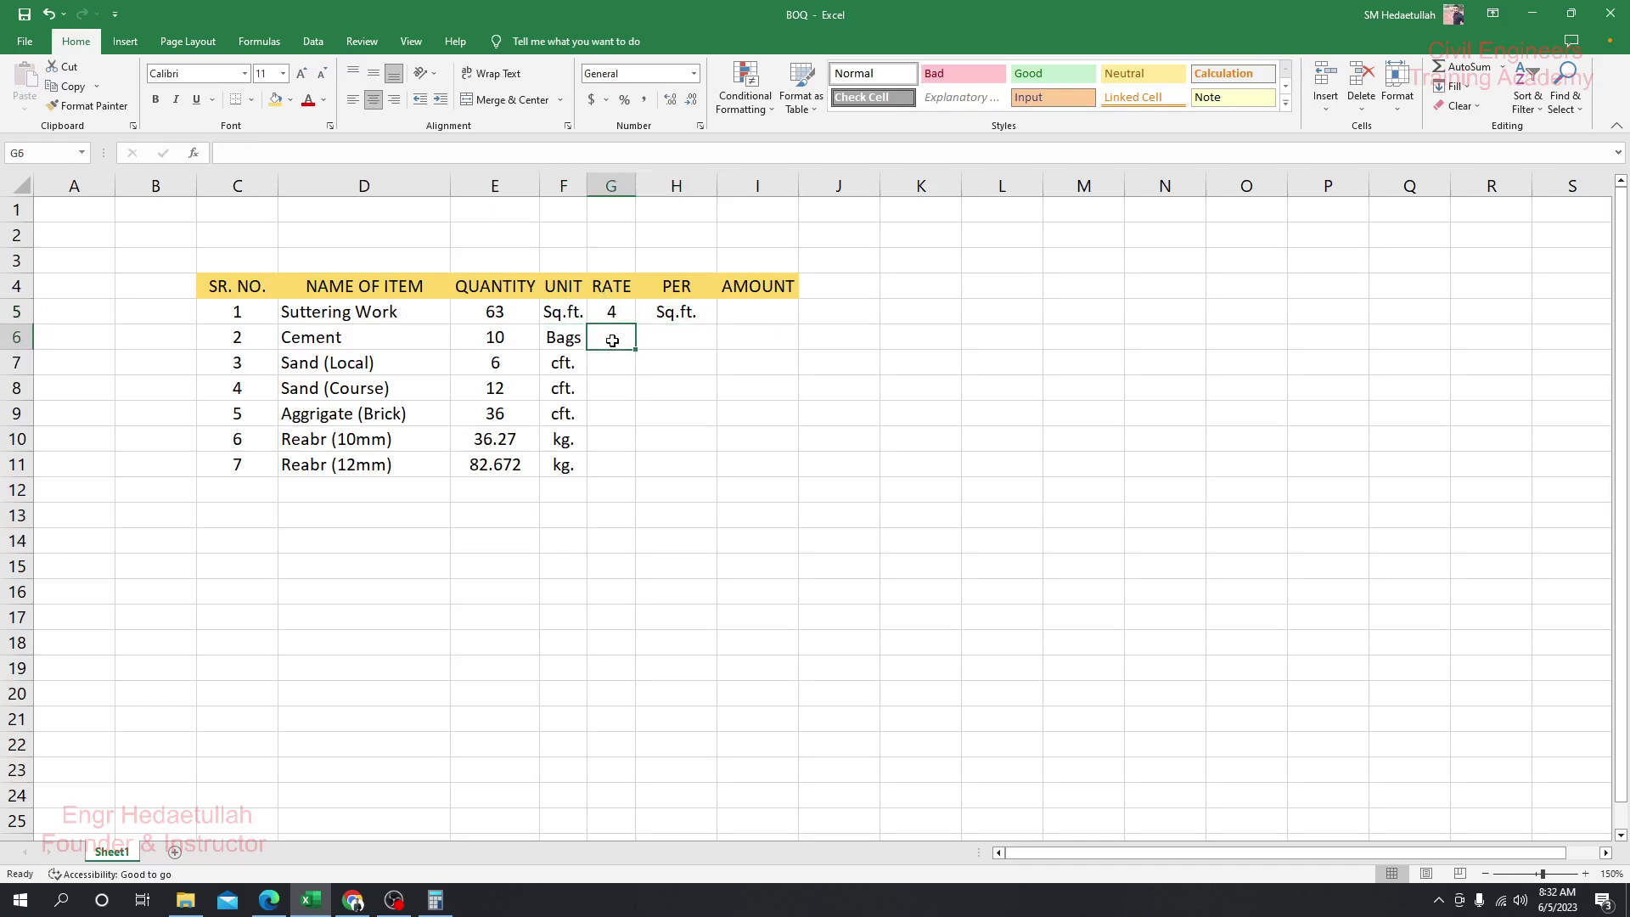
pyautogui.write('580')
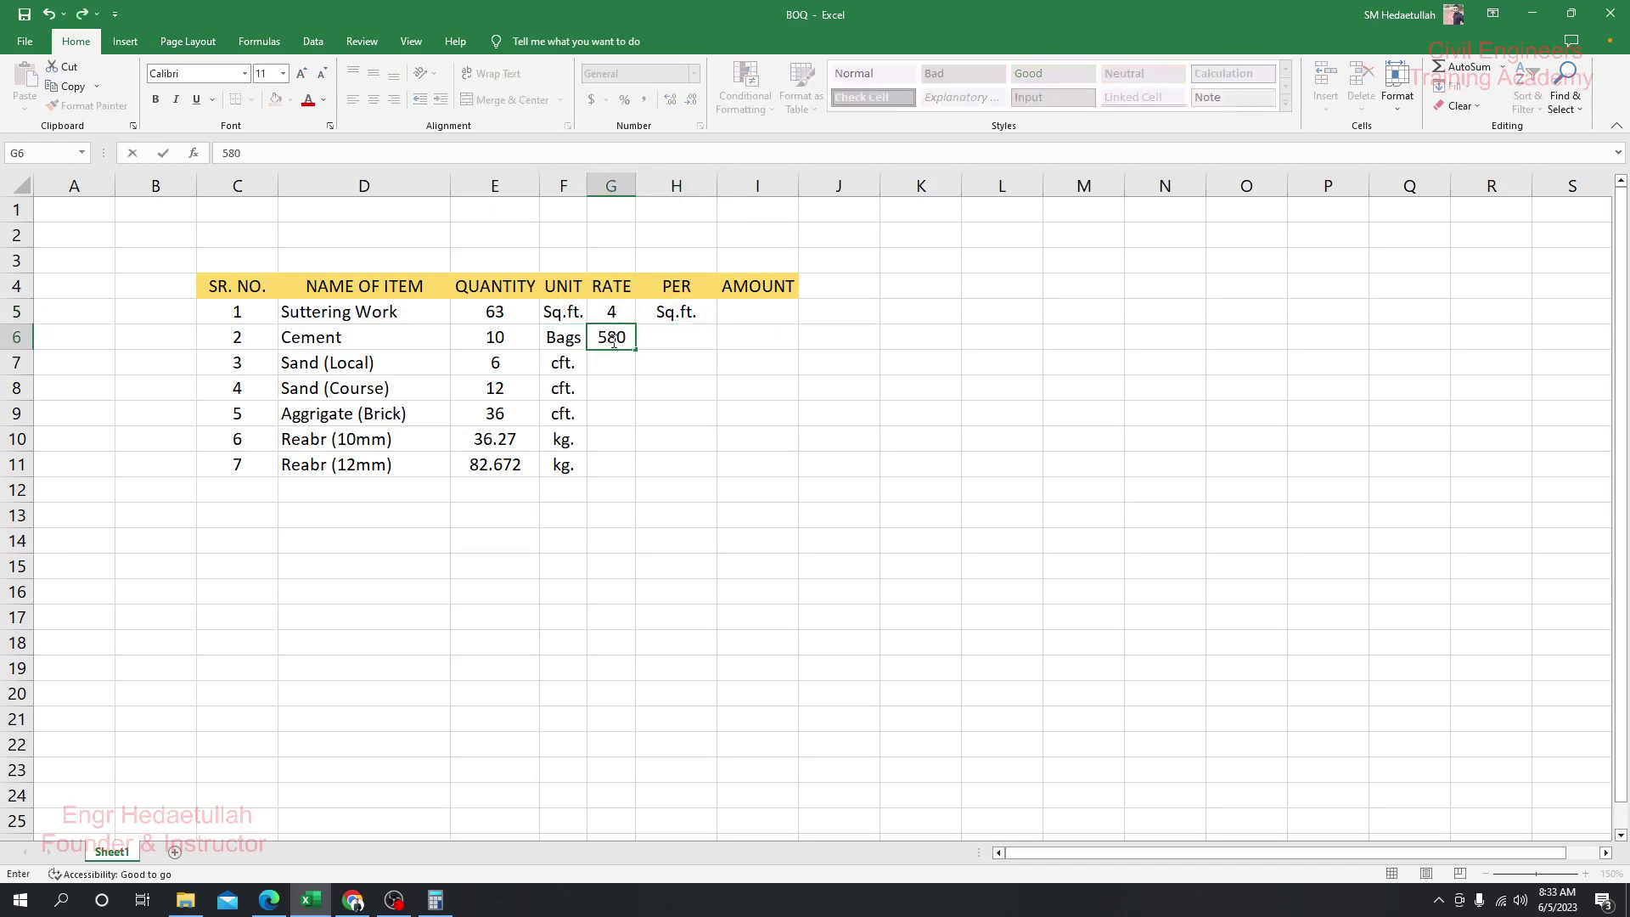
pyautogui.press('Tab')
pyautogui.write('Bag')
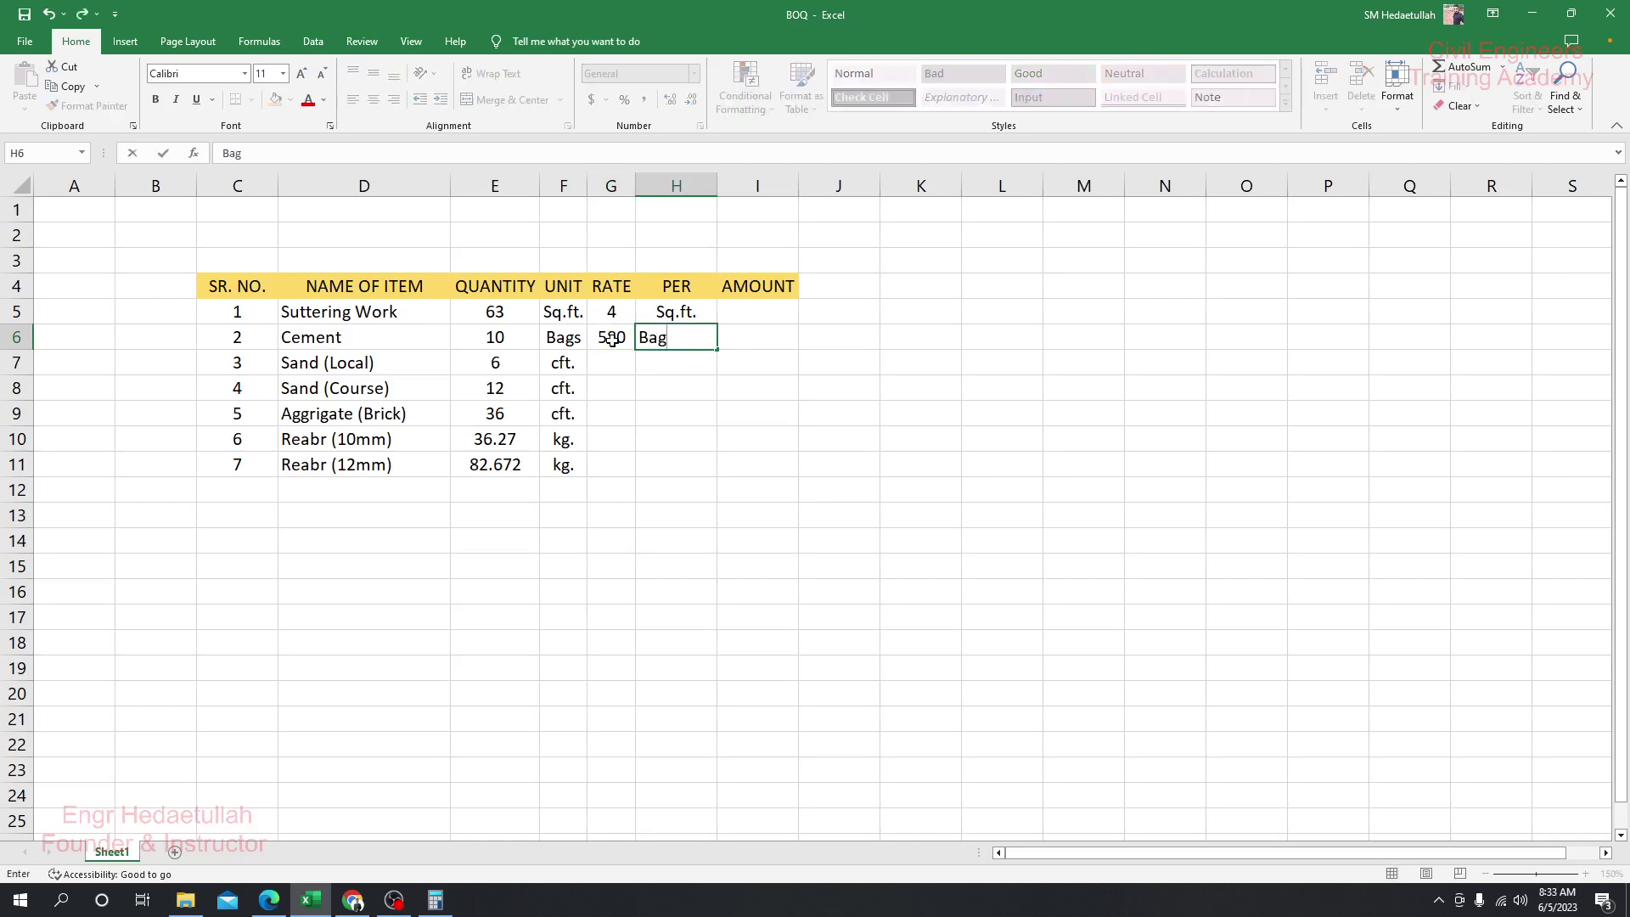
pyautogui.press('Return')
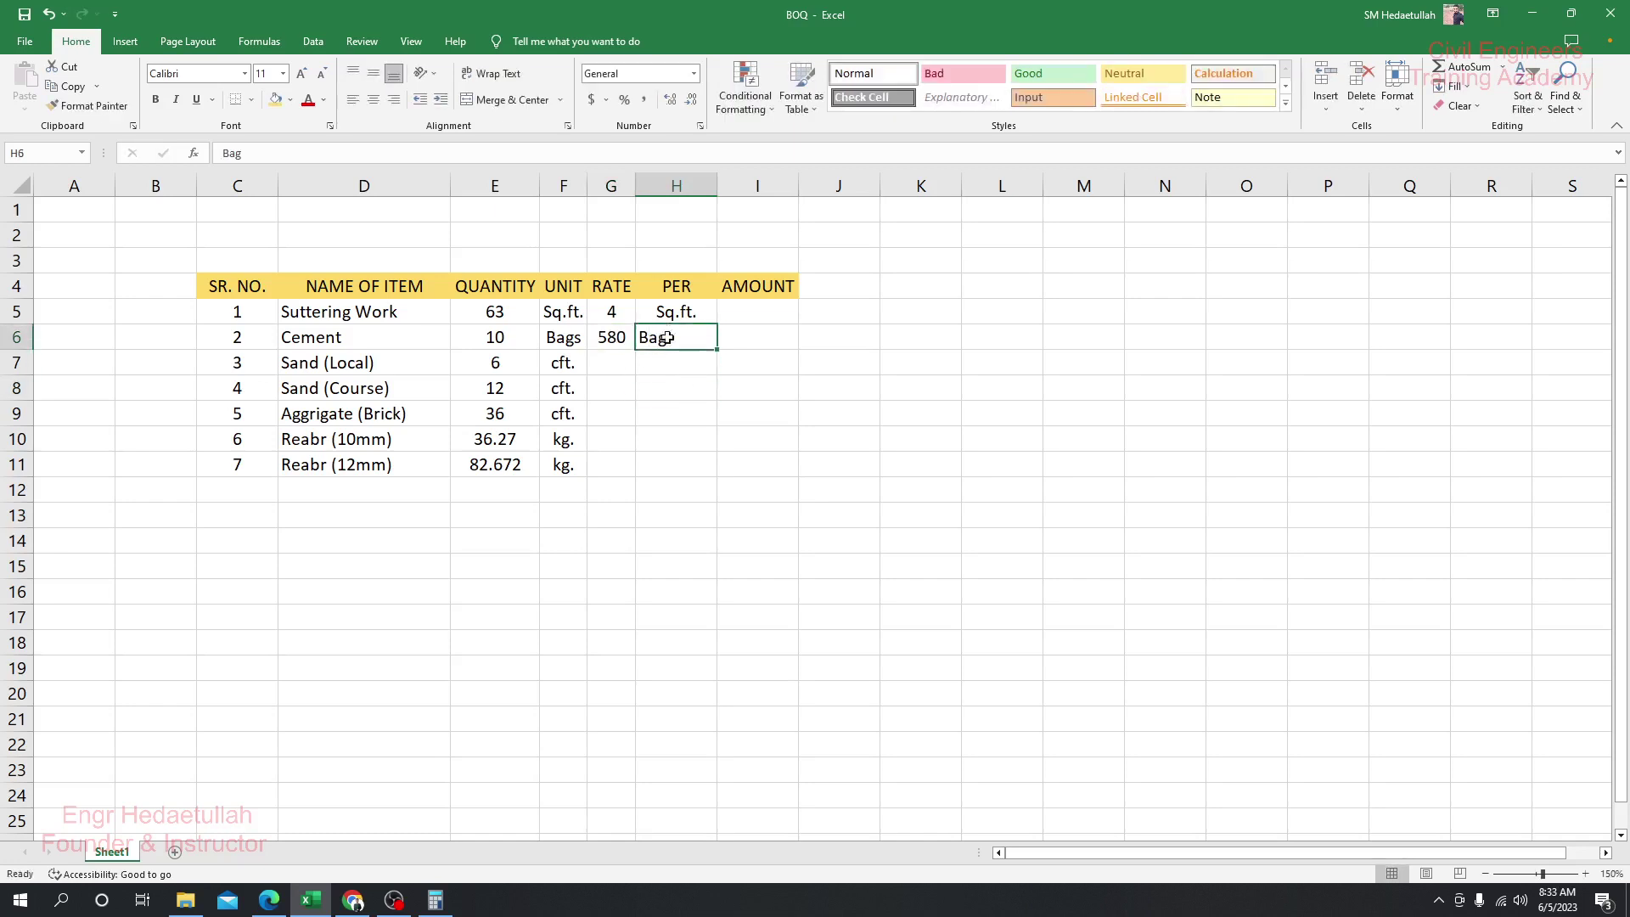
# - Center the entries in the PER column
pyautogui.moveTo(670, 339); pyautogui.dragTo(676, 459)
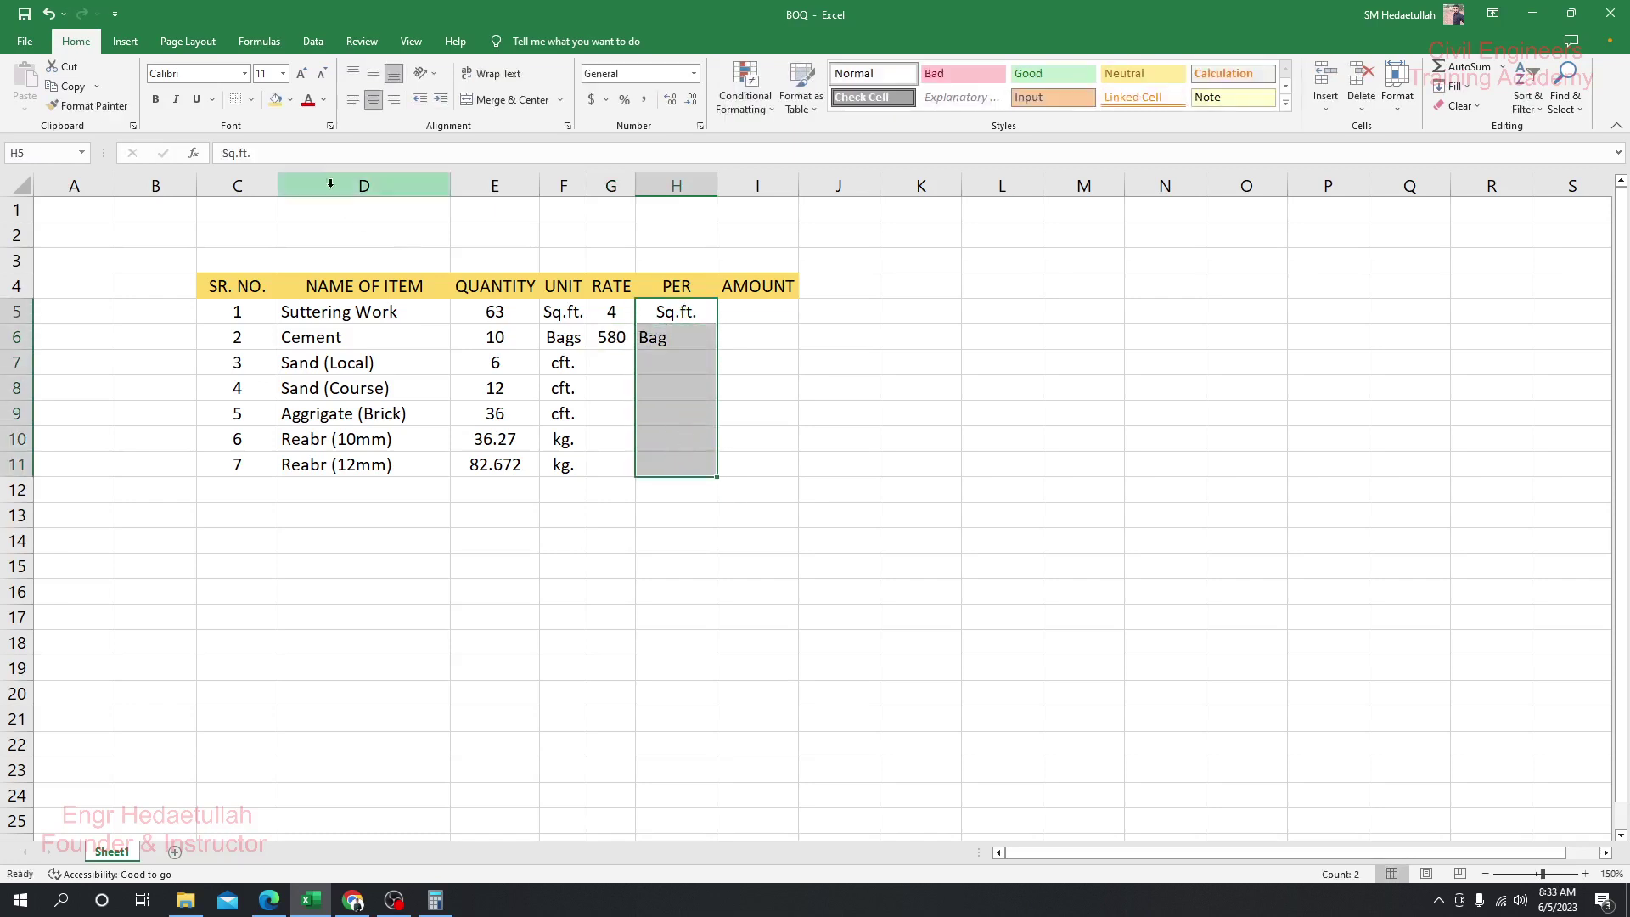
pyautogui.click(374, 101)
pyautogui.click(374, 102)
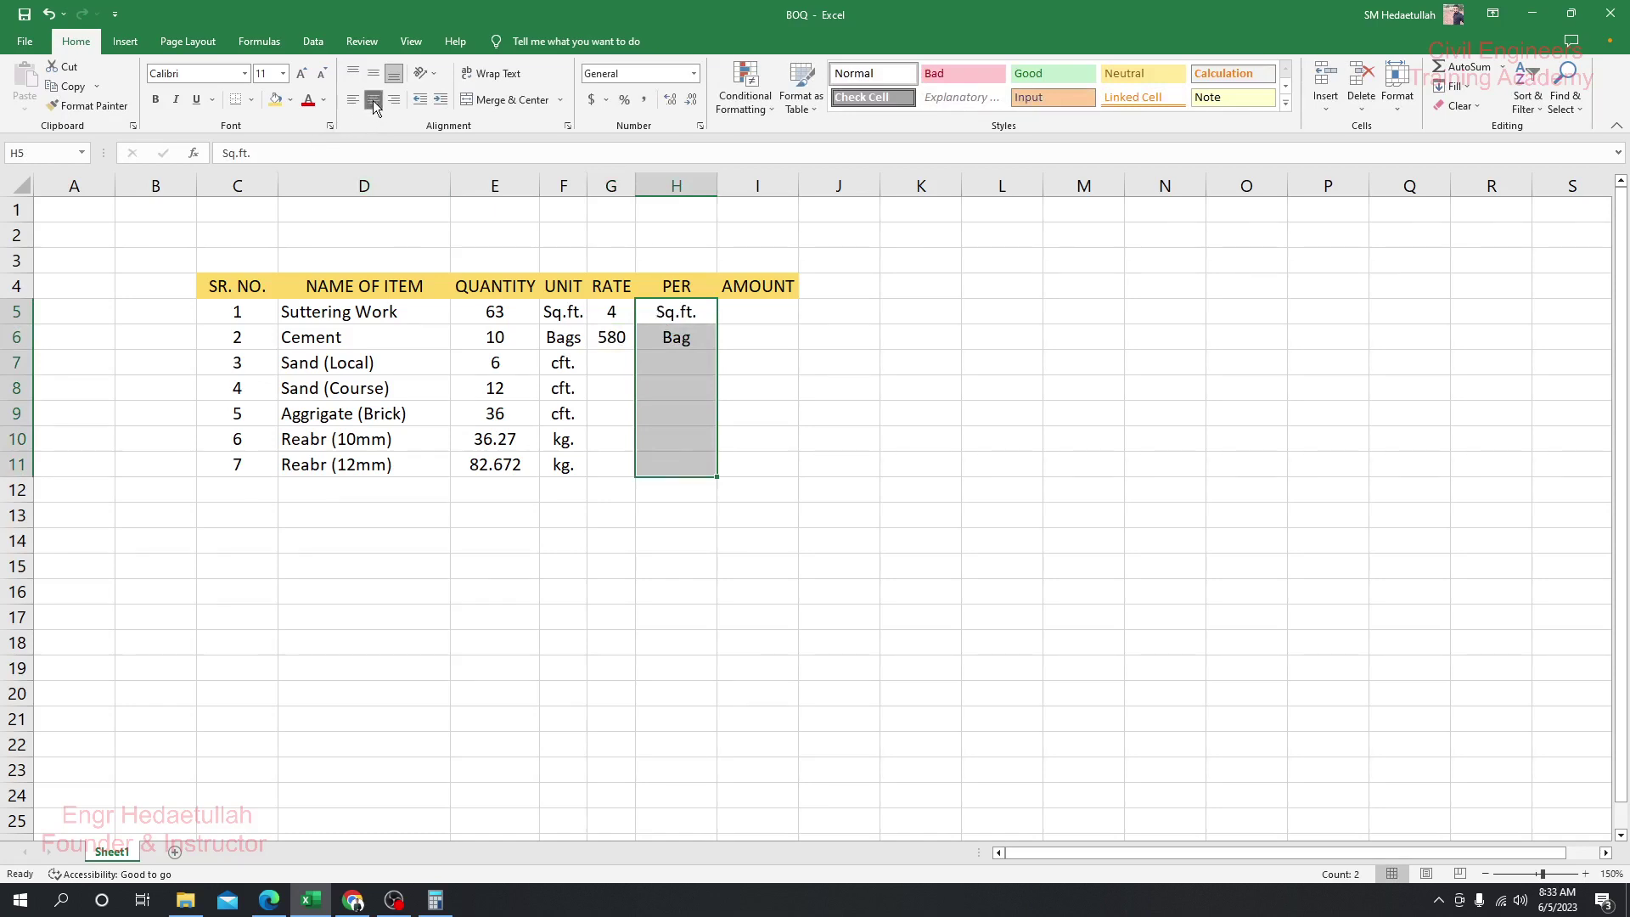
pyautogui.click(700, 560)
# - Copy the three cft. units into the PER column for rows 7–9
pyautogui.click(669, 362)
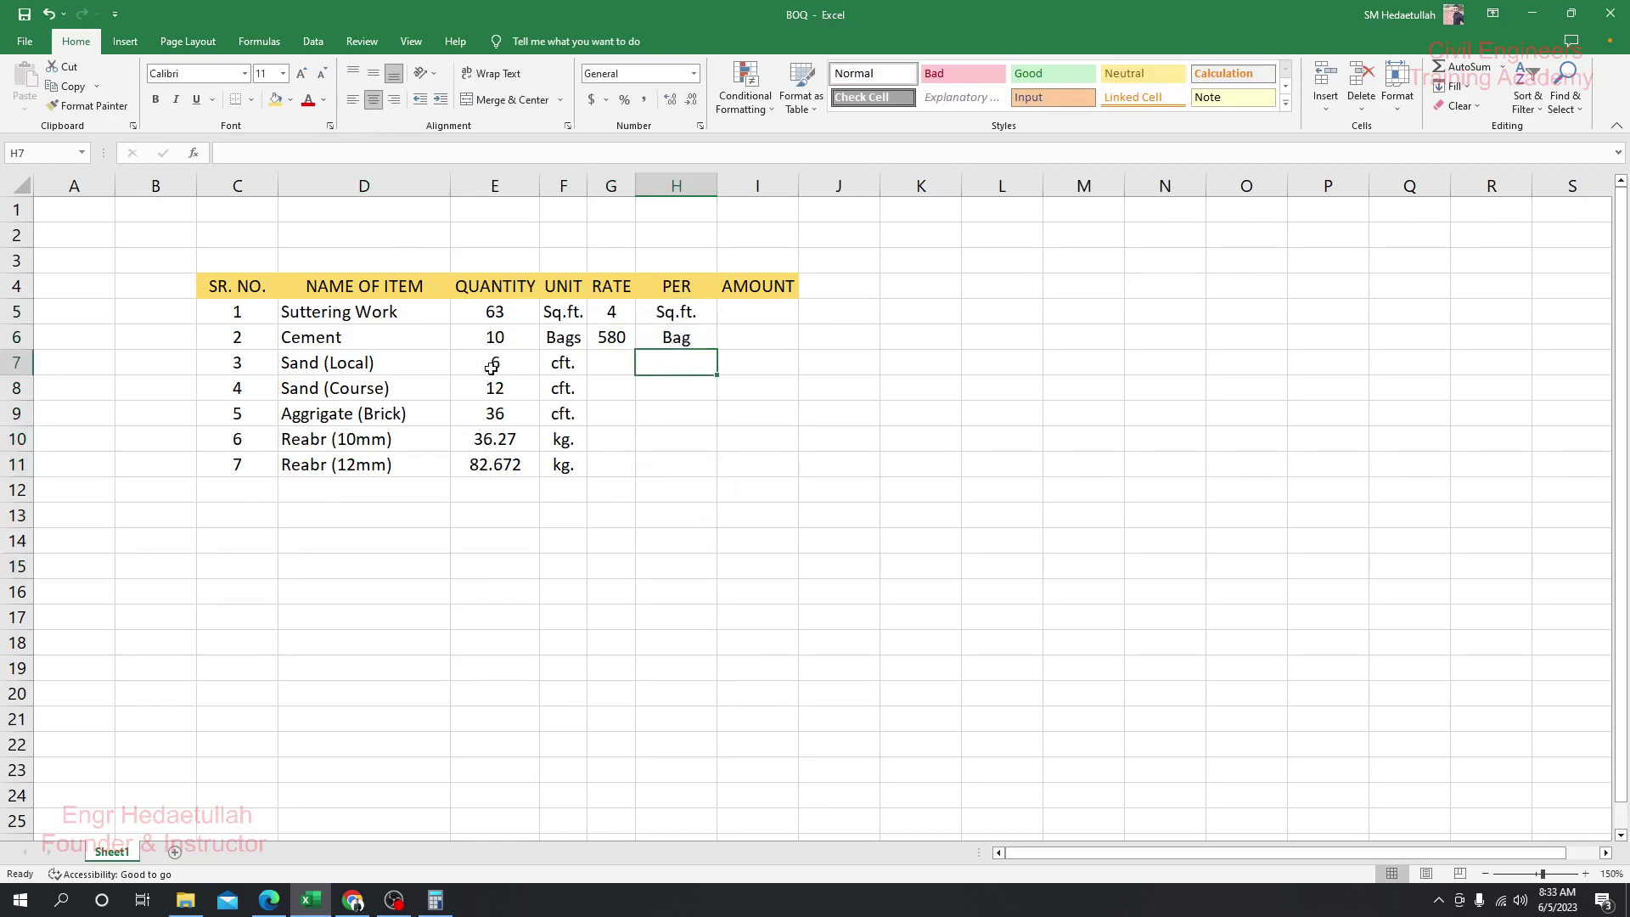
pyautogui.click(567, 363)
pyautogui.moveTo(567, 362); pyautogui.dragTo(560, 419)
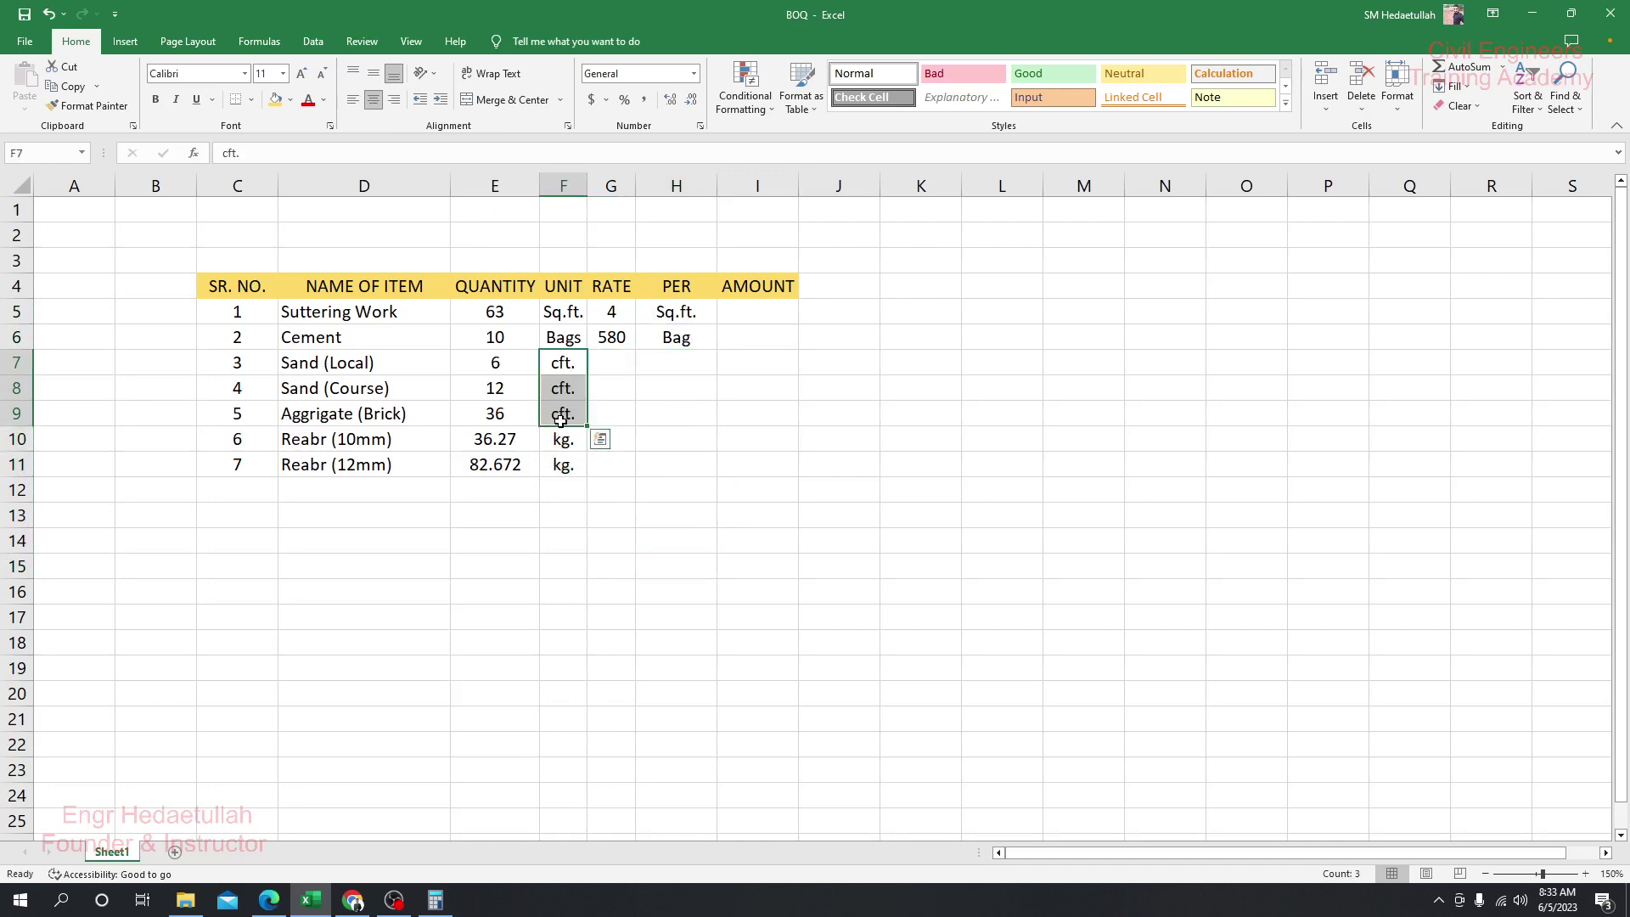
pyautogui.hotkey('ctrl', 'c')
pyautogui.click(679, 363)
pyautogui.hotkey('ctrl', 'v')
pyautogui.click(666, 449)
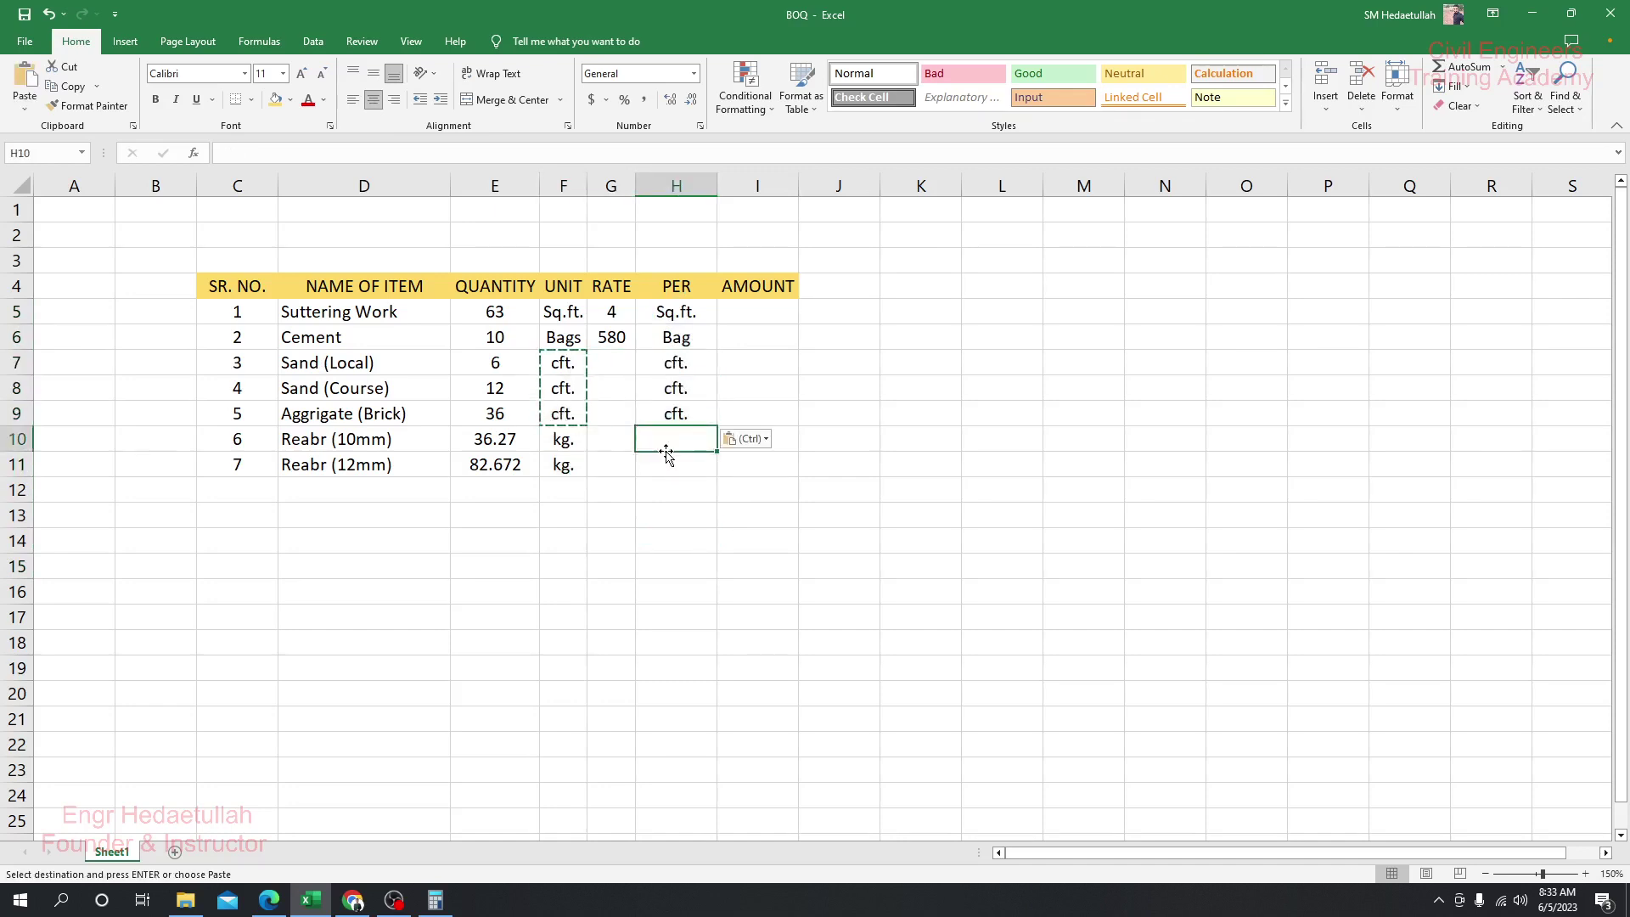
pyautogui.press('Escape')
pyautogui.click(619, 370)
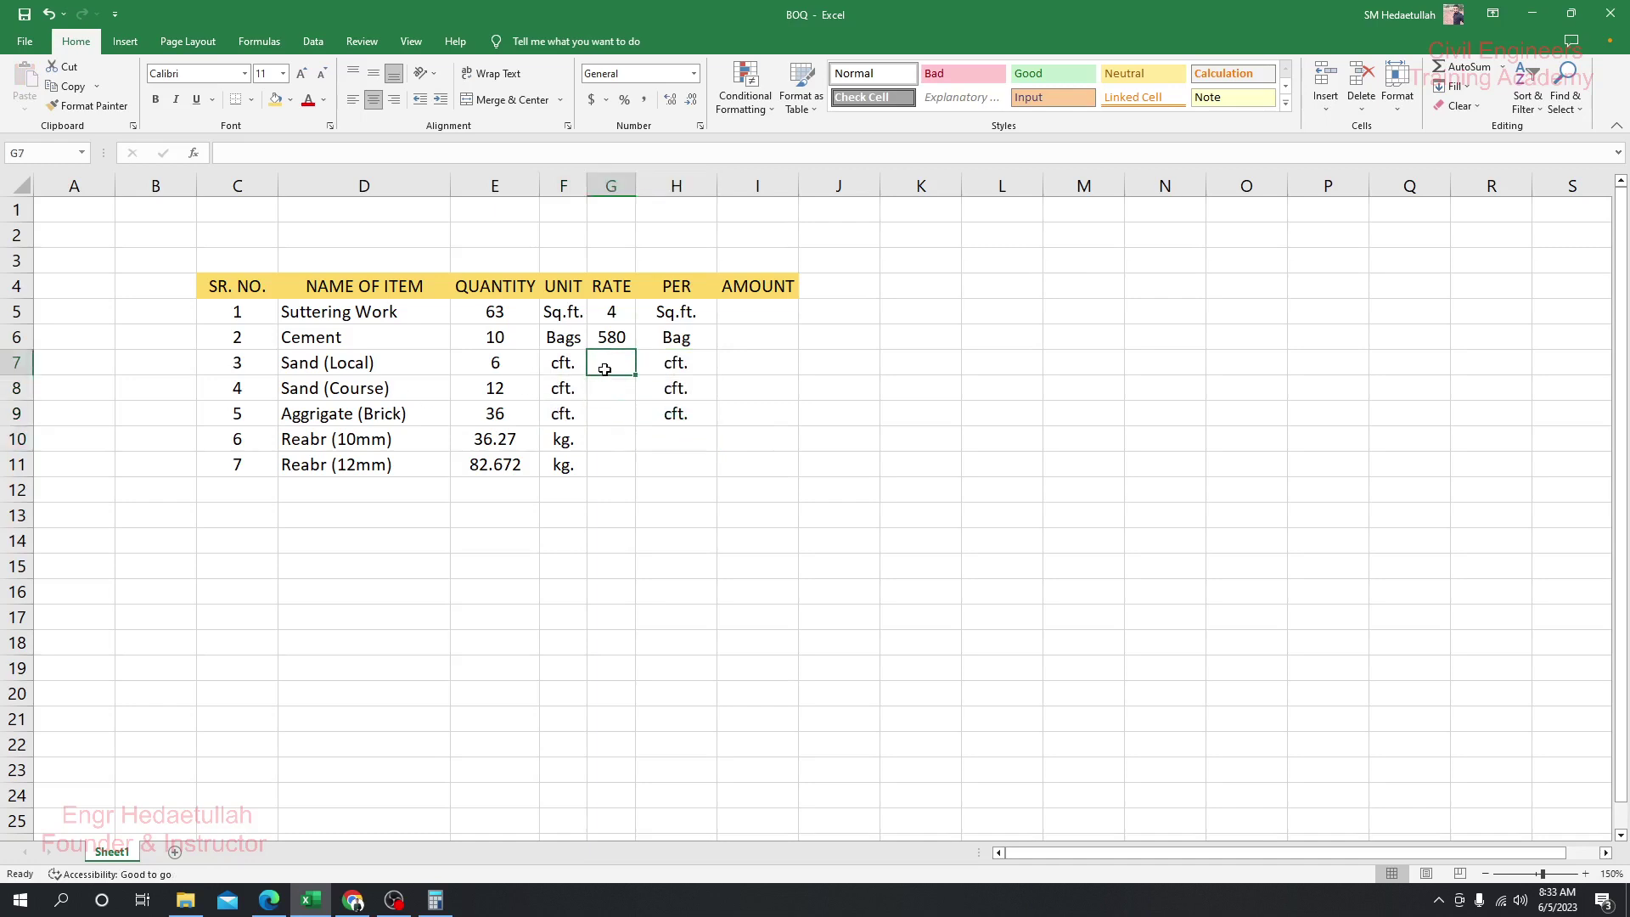
# - Enter rates of 30 for Sand (Local) and 65 for Sand (Course)
pyautogui.write('2')
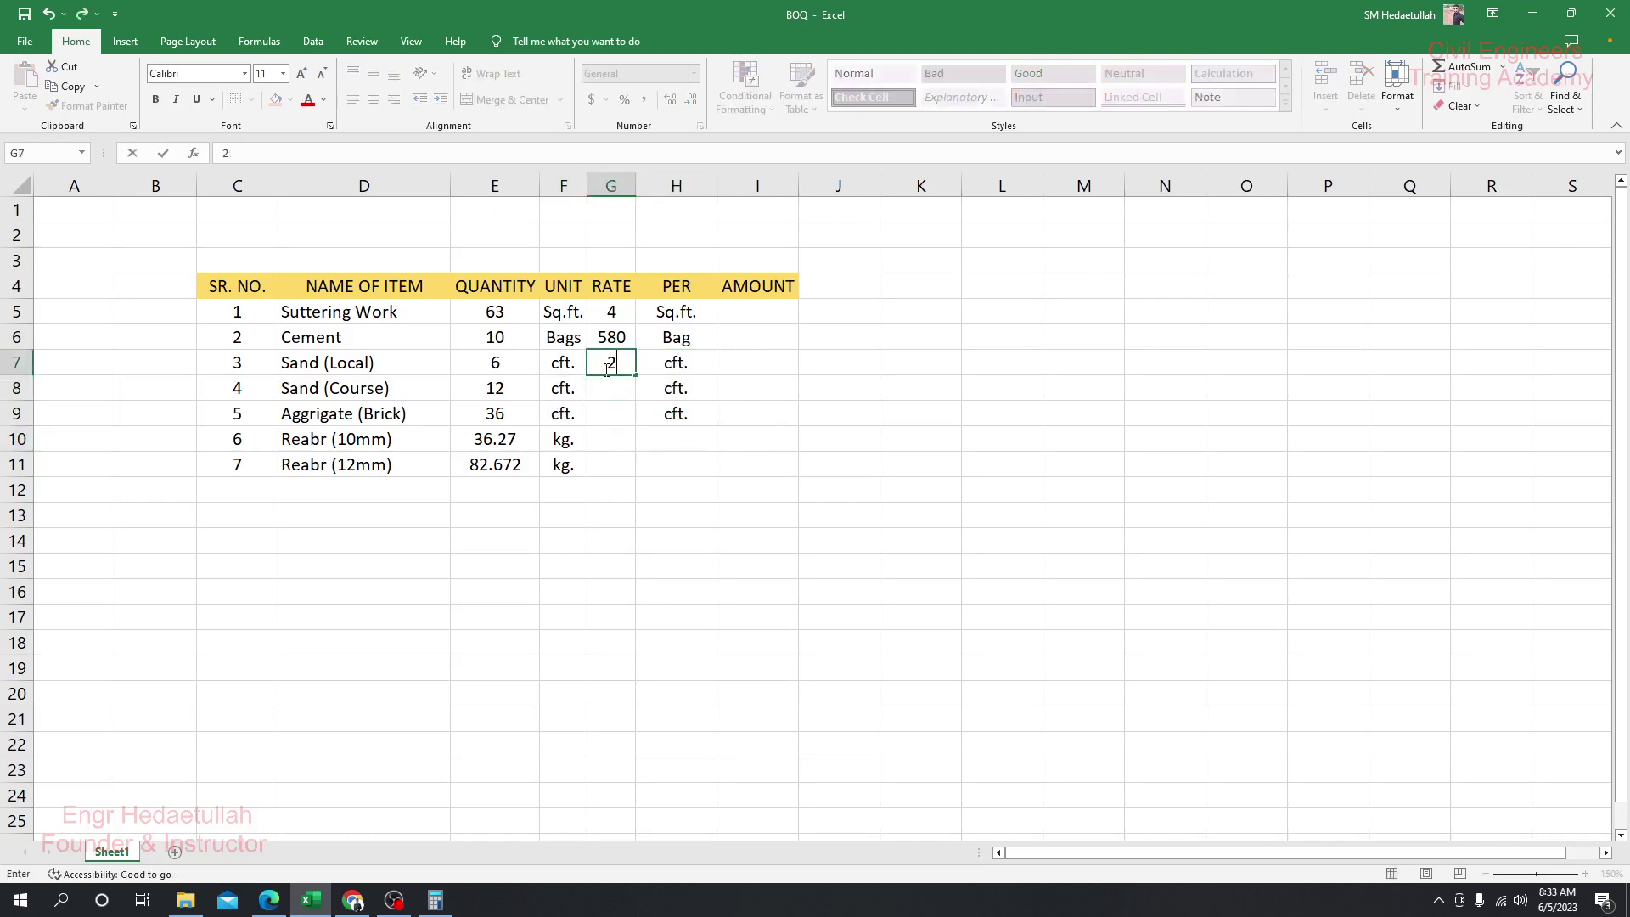
pyautogui.write('630')
pyautogui.press('Return')
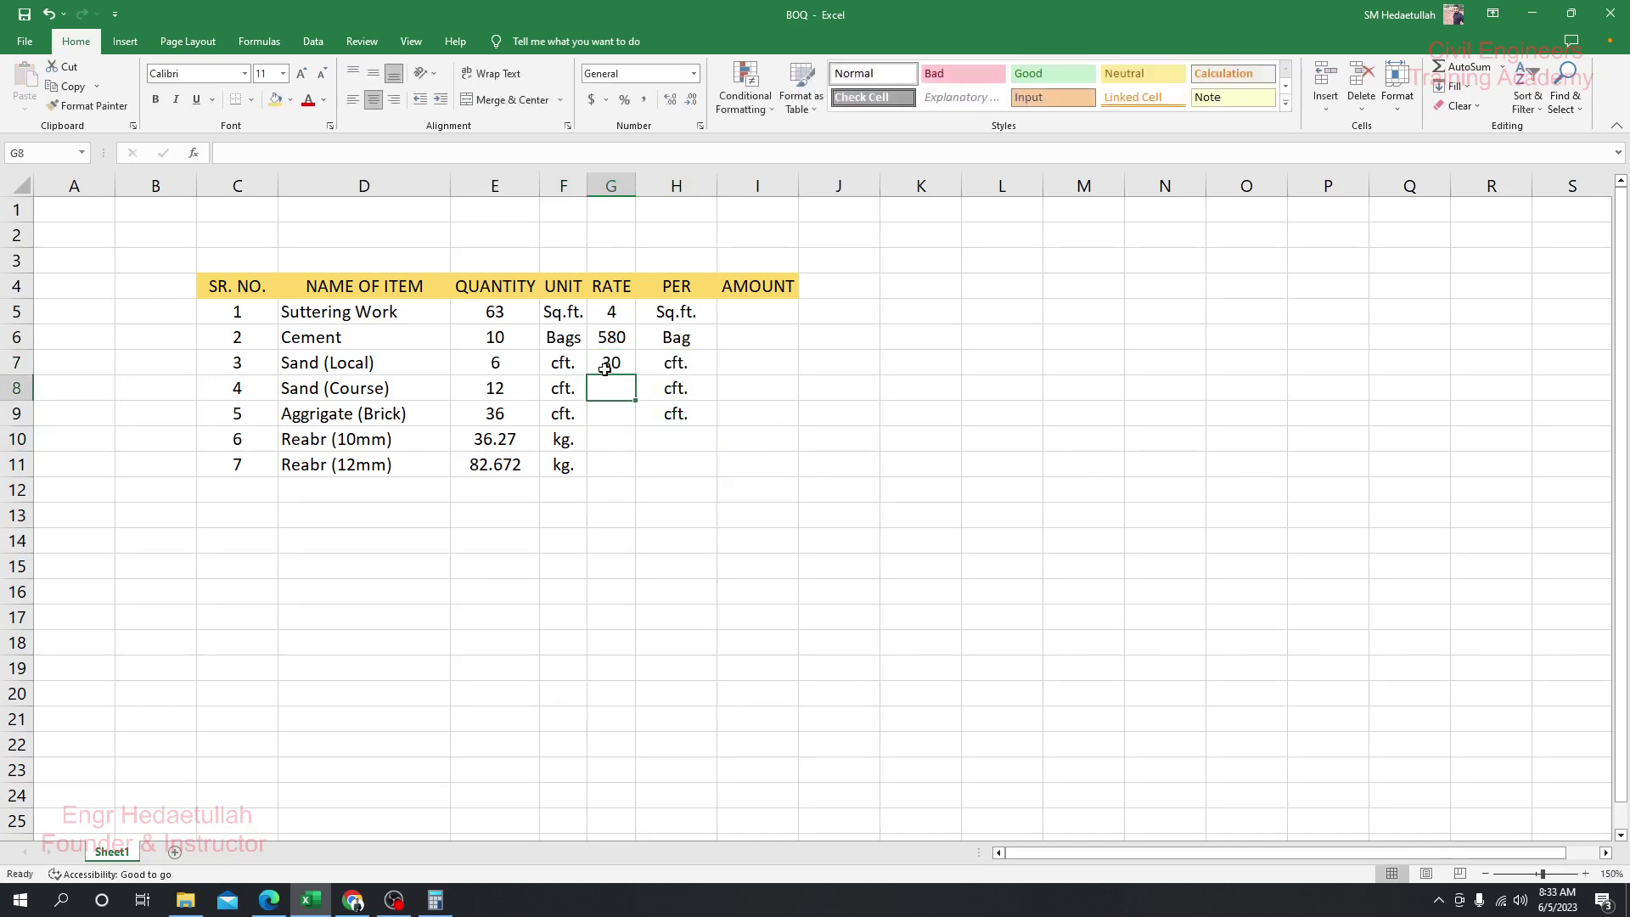
pyautogui.write('65')
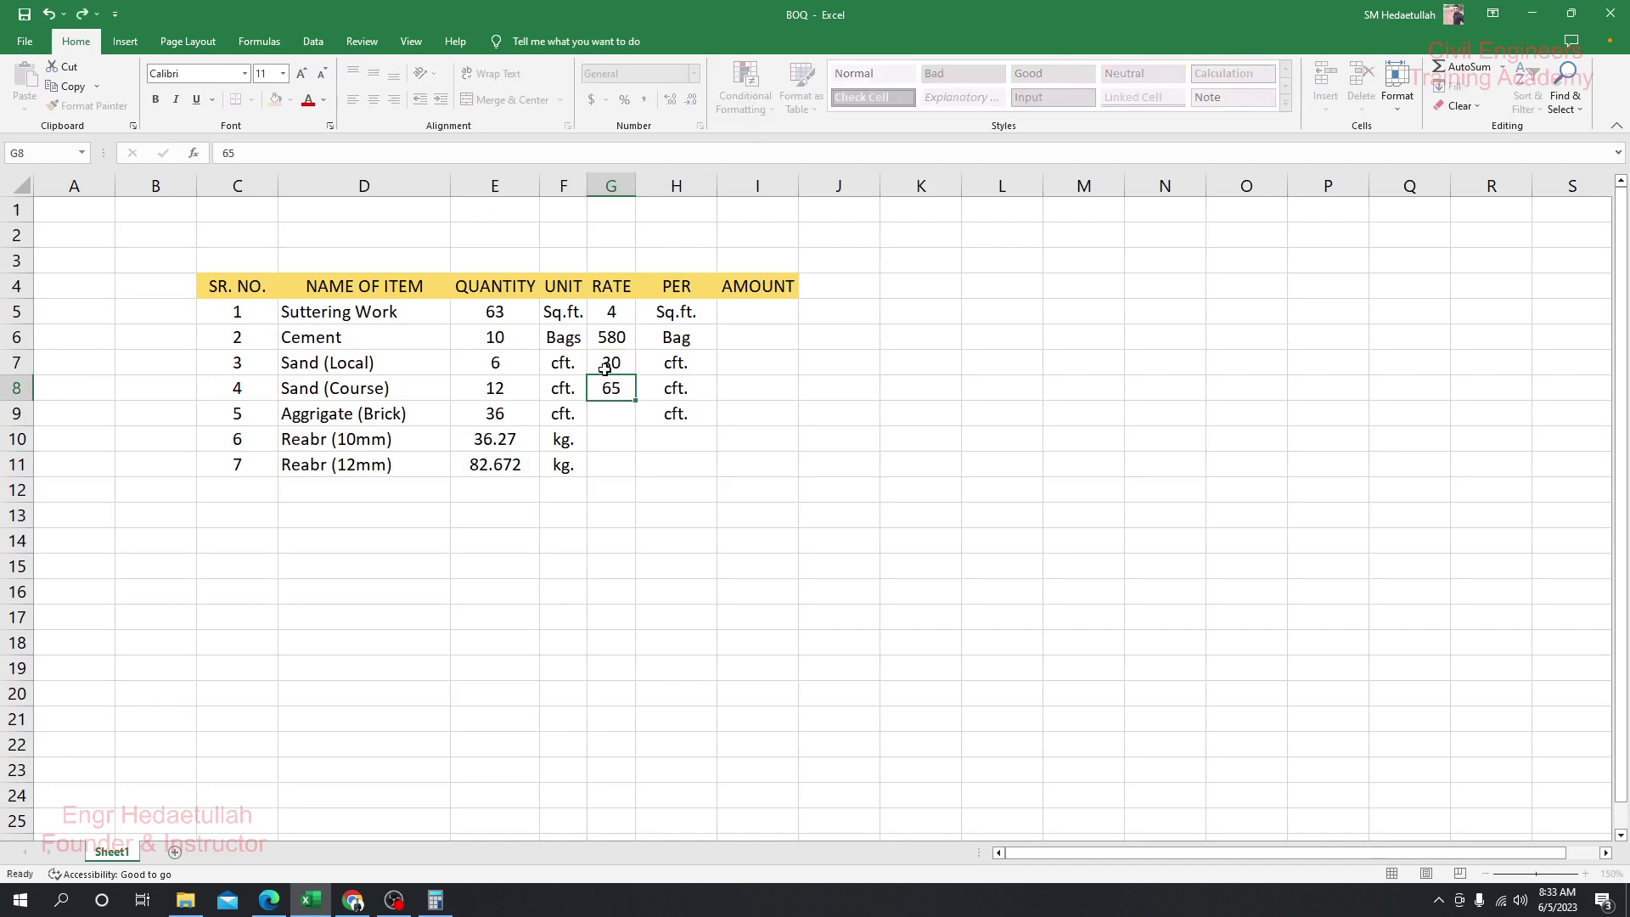
pyautogui.press('Return')
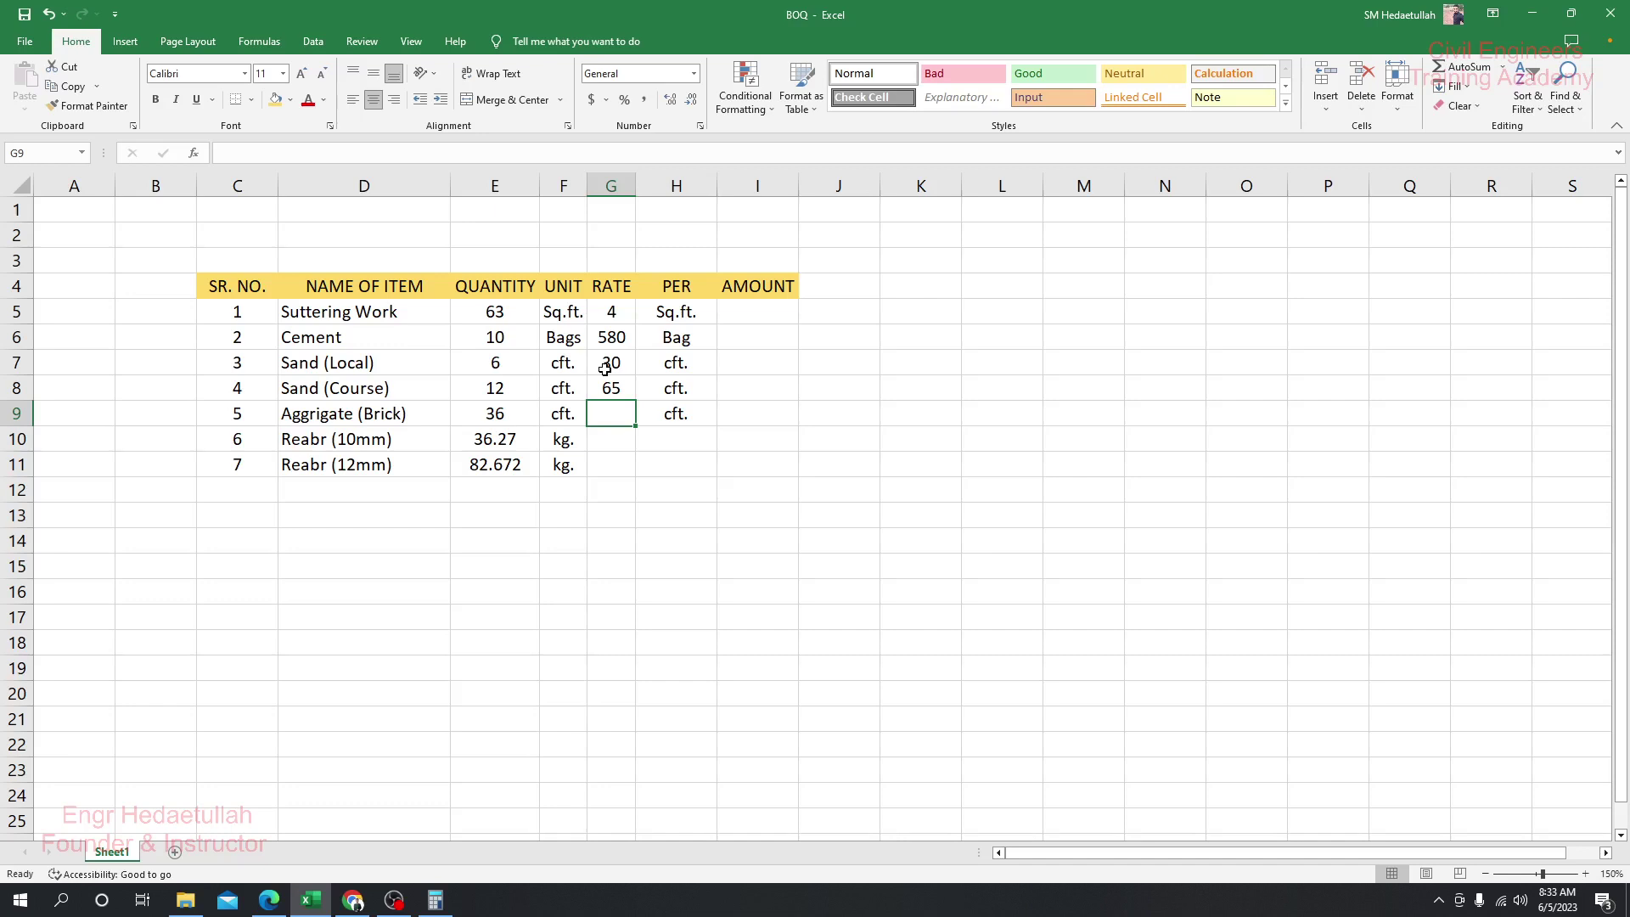
# - Enter 140 as the Aggrigate (Brick) rate, correcting typos, then check the rate cells
pyautogui.write('120')
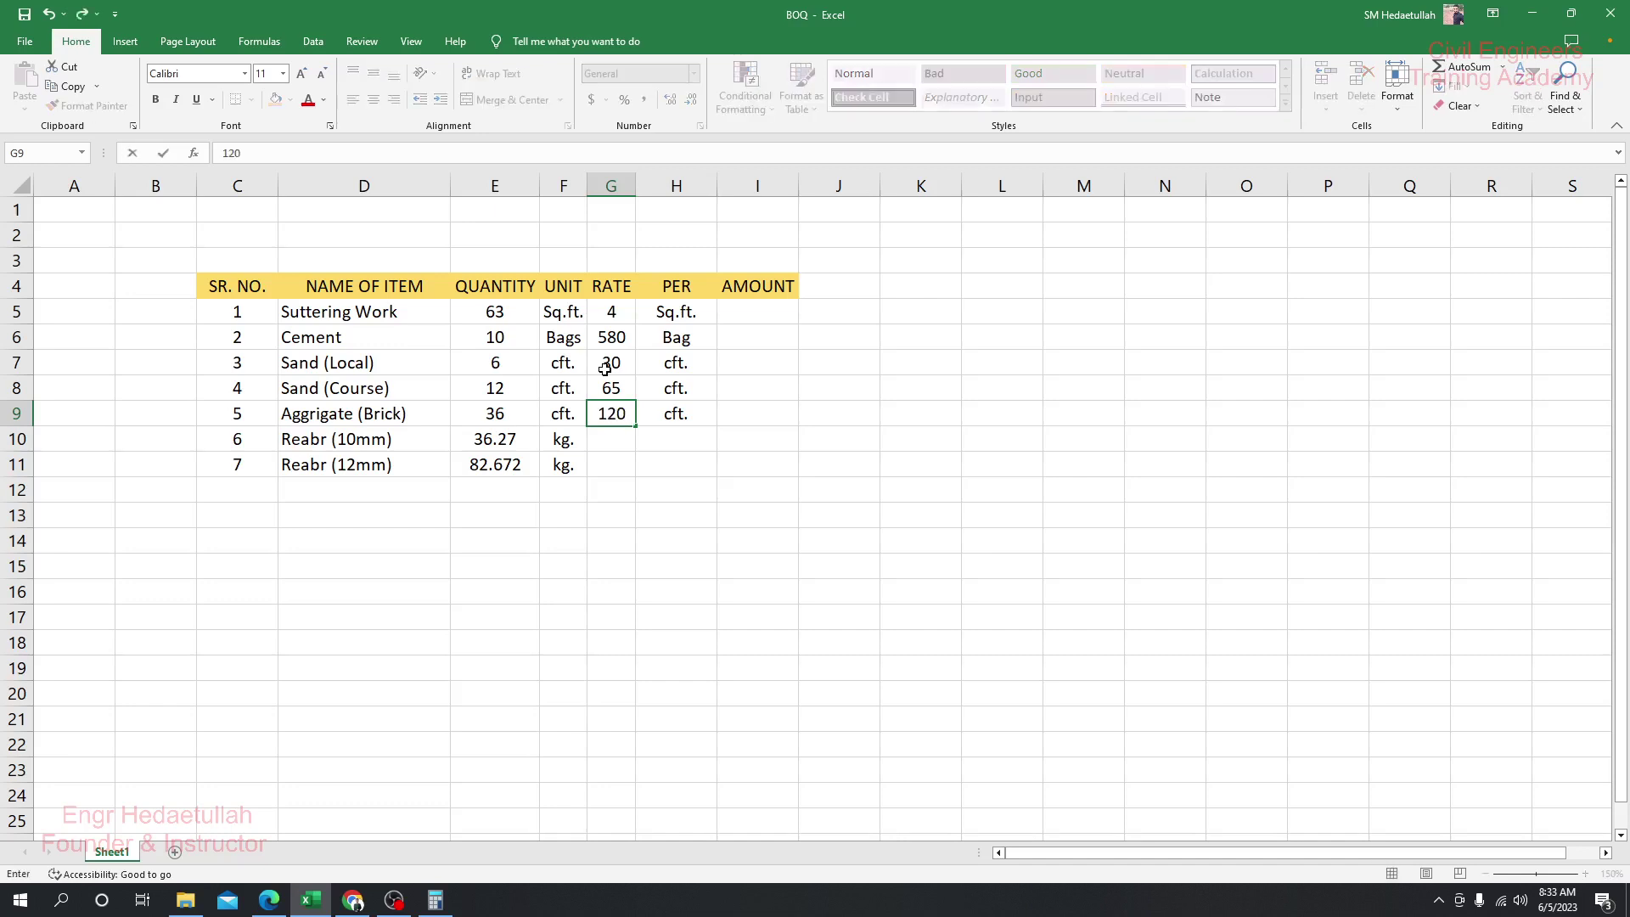
pyautogui.press('BackSpace')
pyautogui.press('BackSpace')
pyautogui.press('BackSpace')
pyautogui.write('150')
pyautogui.press('BackSpace')
pyautogui.press('BackSpace')
pyautogui.write('40')
pyautogui.press('Return')
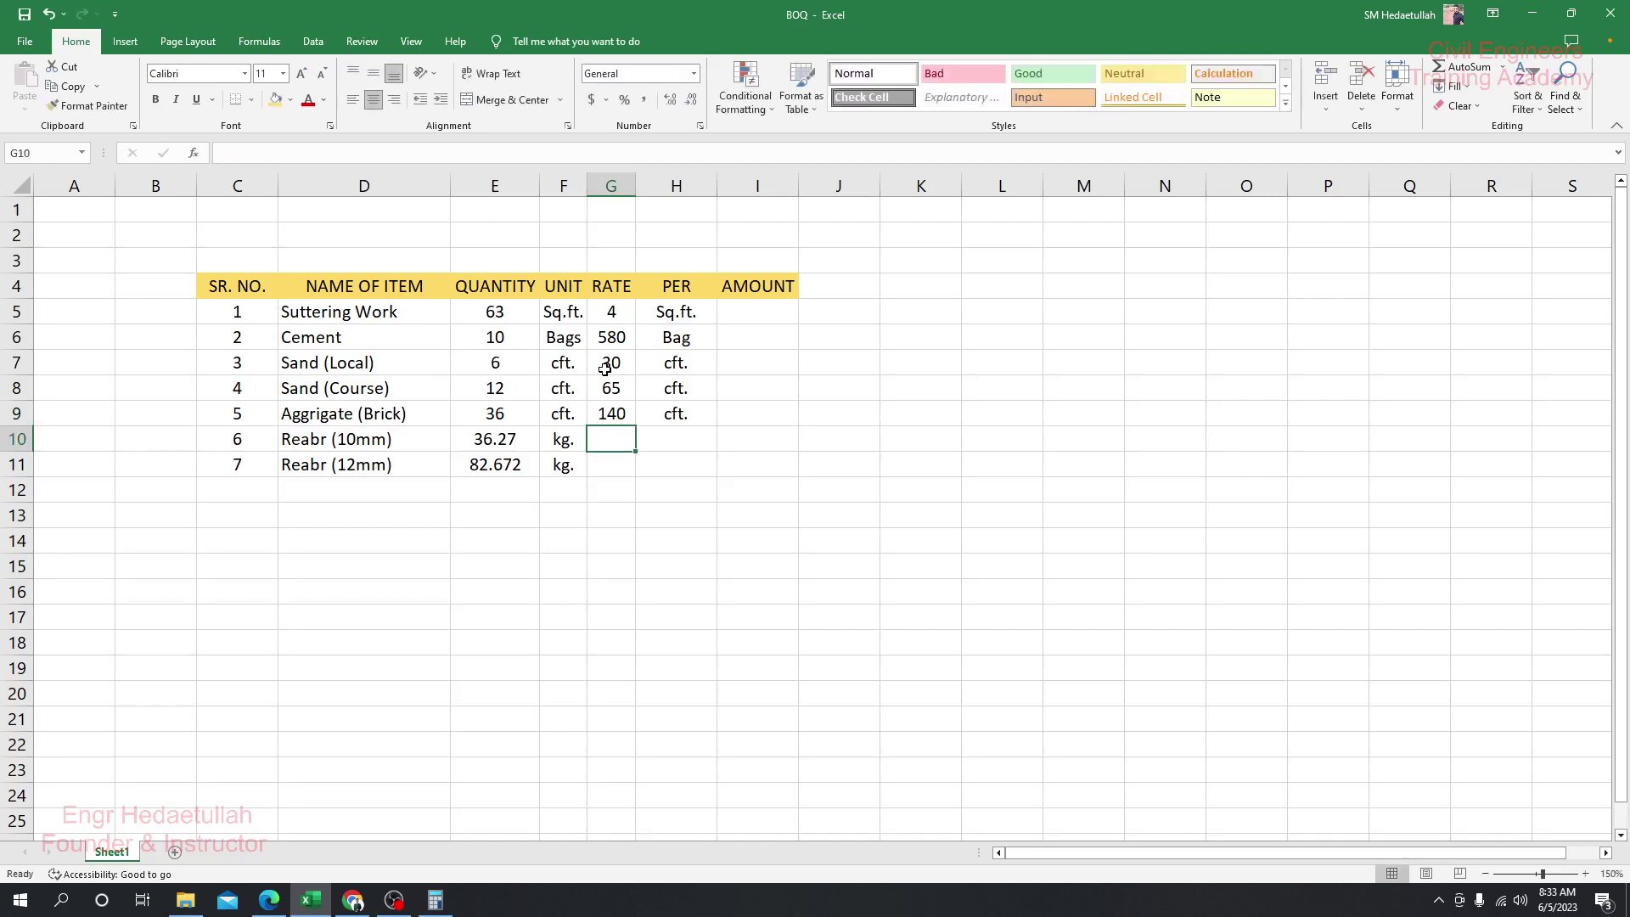
pyautogui.click(629, 466)
pyautogui.click(614, 412)
pyautogui.click(611, 445)
pyautogui.click(616, 420)
pyautogui.click(616, 437)
pyautogui.click(612, 407)
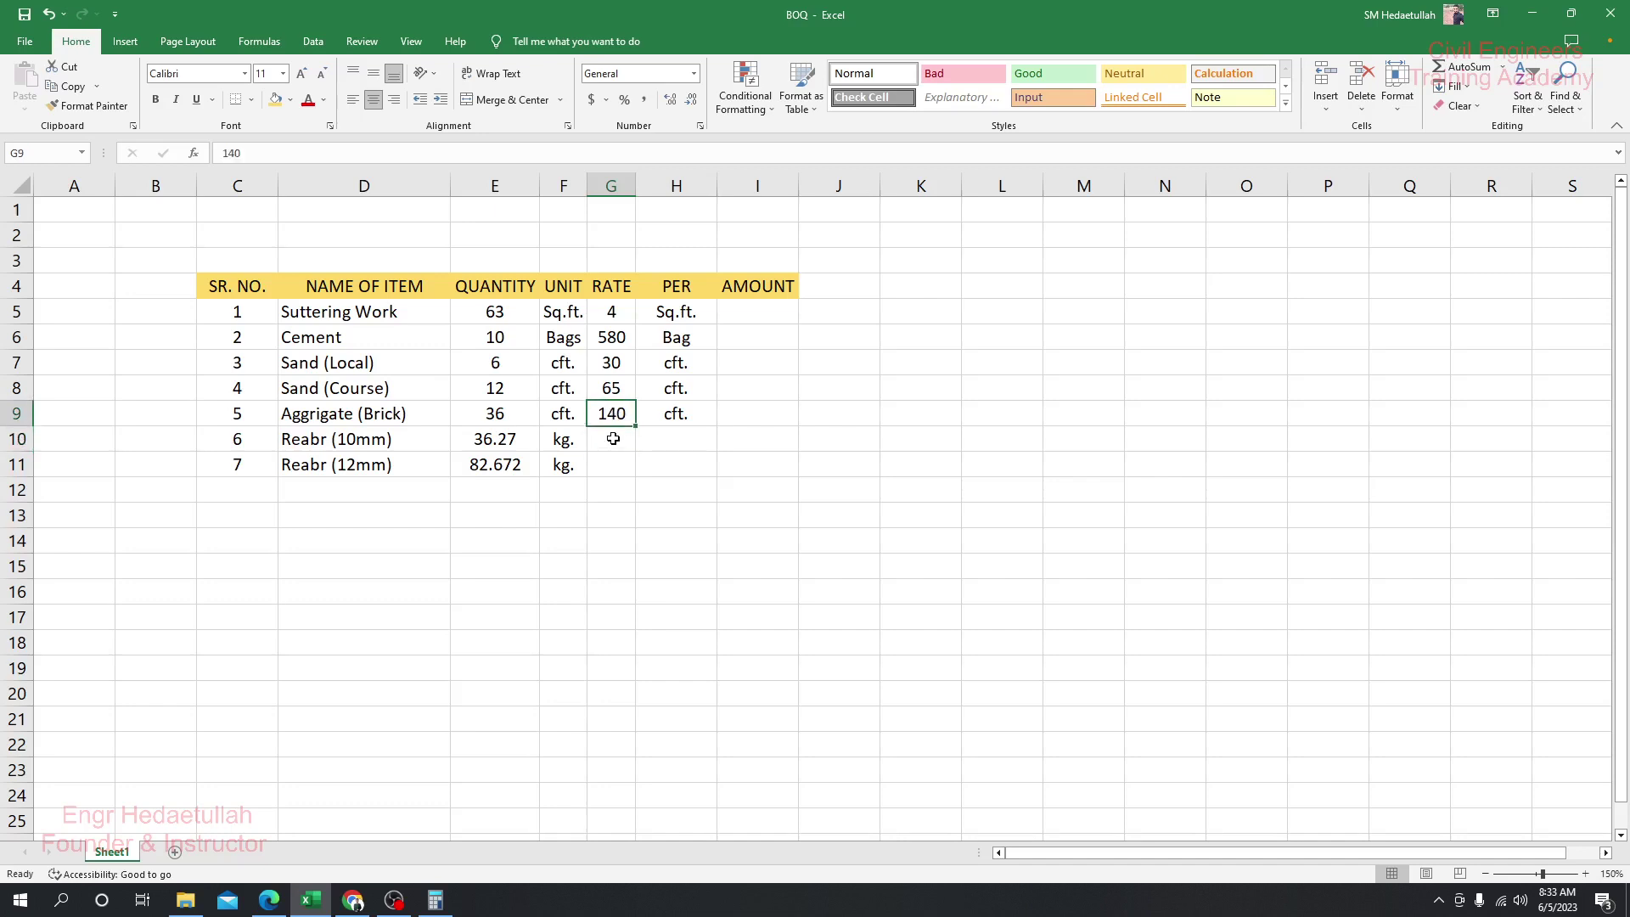
pyautogui.click(613, 442)
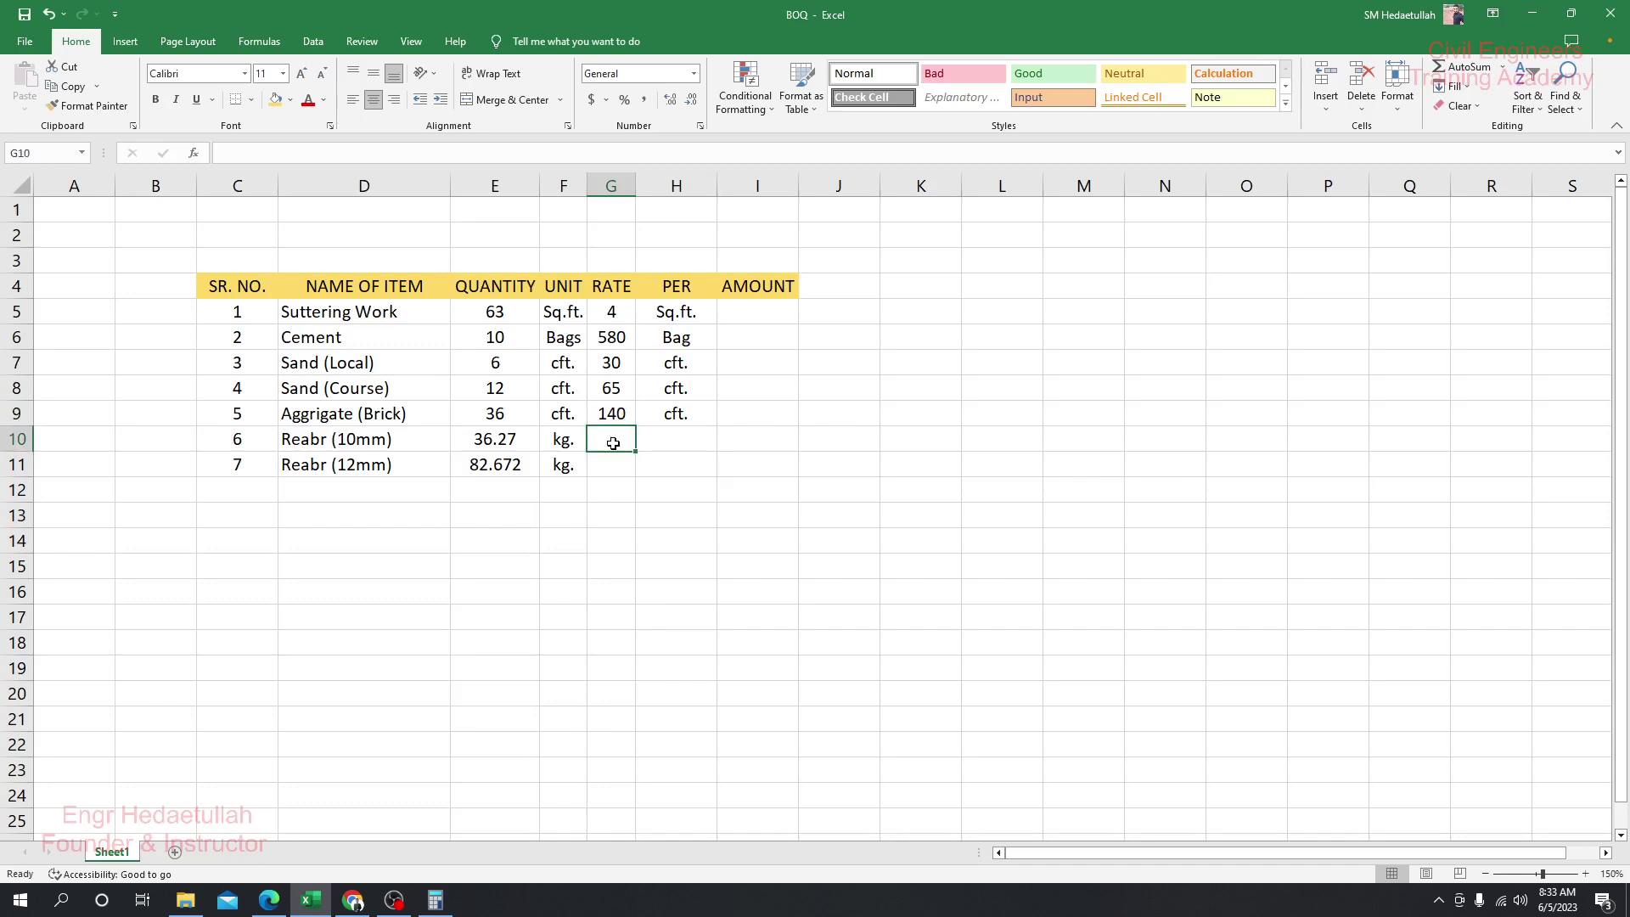
# - Change the Aggrigate (Brick) rate in G9 to 120
pyautogui.click(612, 404)
pyautogui.write('1')
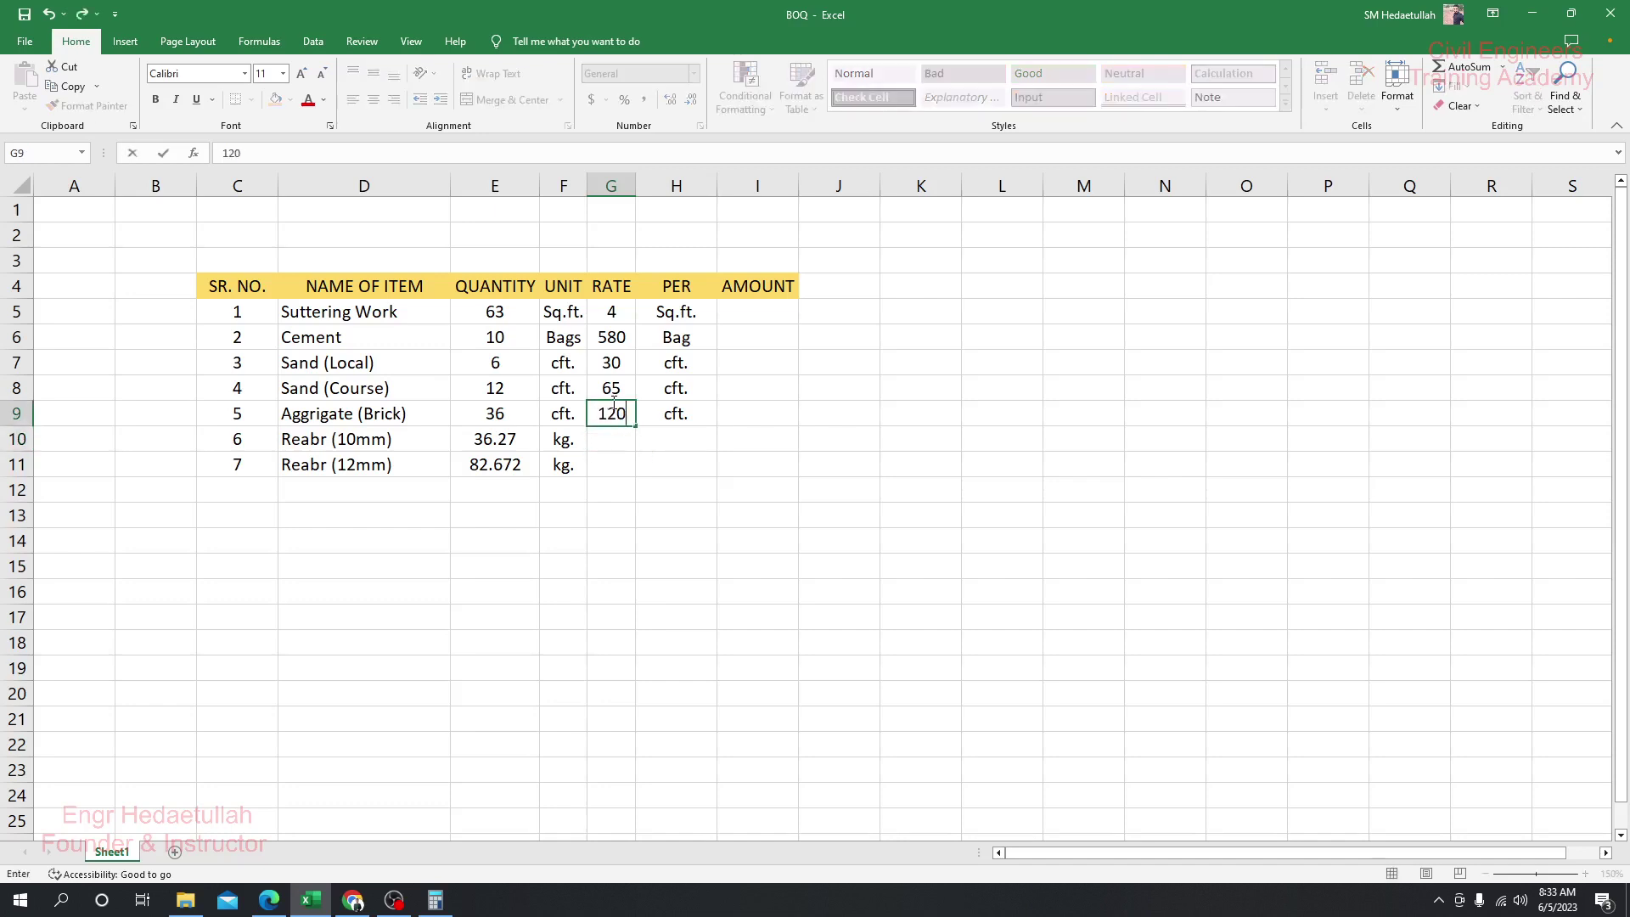
pyautogui.write('20')
pyautogui.press('Return')
pyautogui.press('Return')
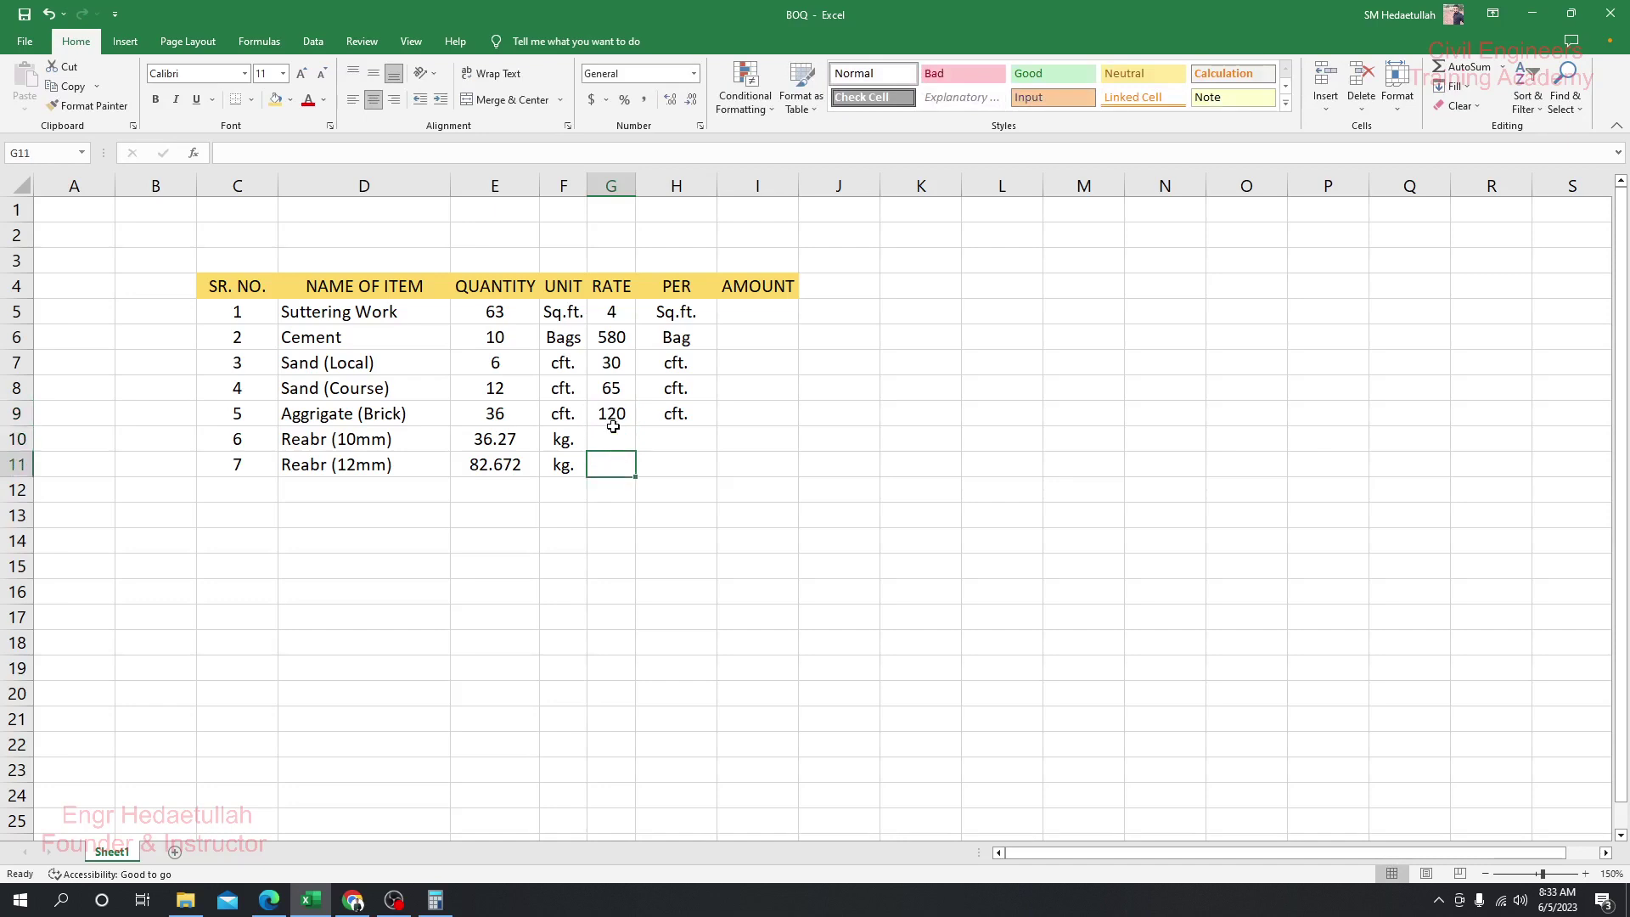
# - Enter a rate of 99 for both Reabr rows in G10 and G11
pyautogui.click(614, 439)
pyautogui.click(613, 464)
pyautogui.click(611, 434)
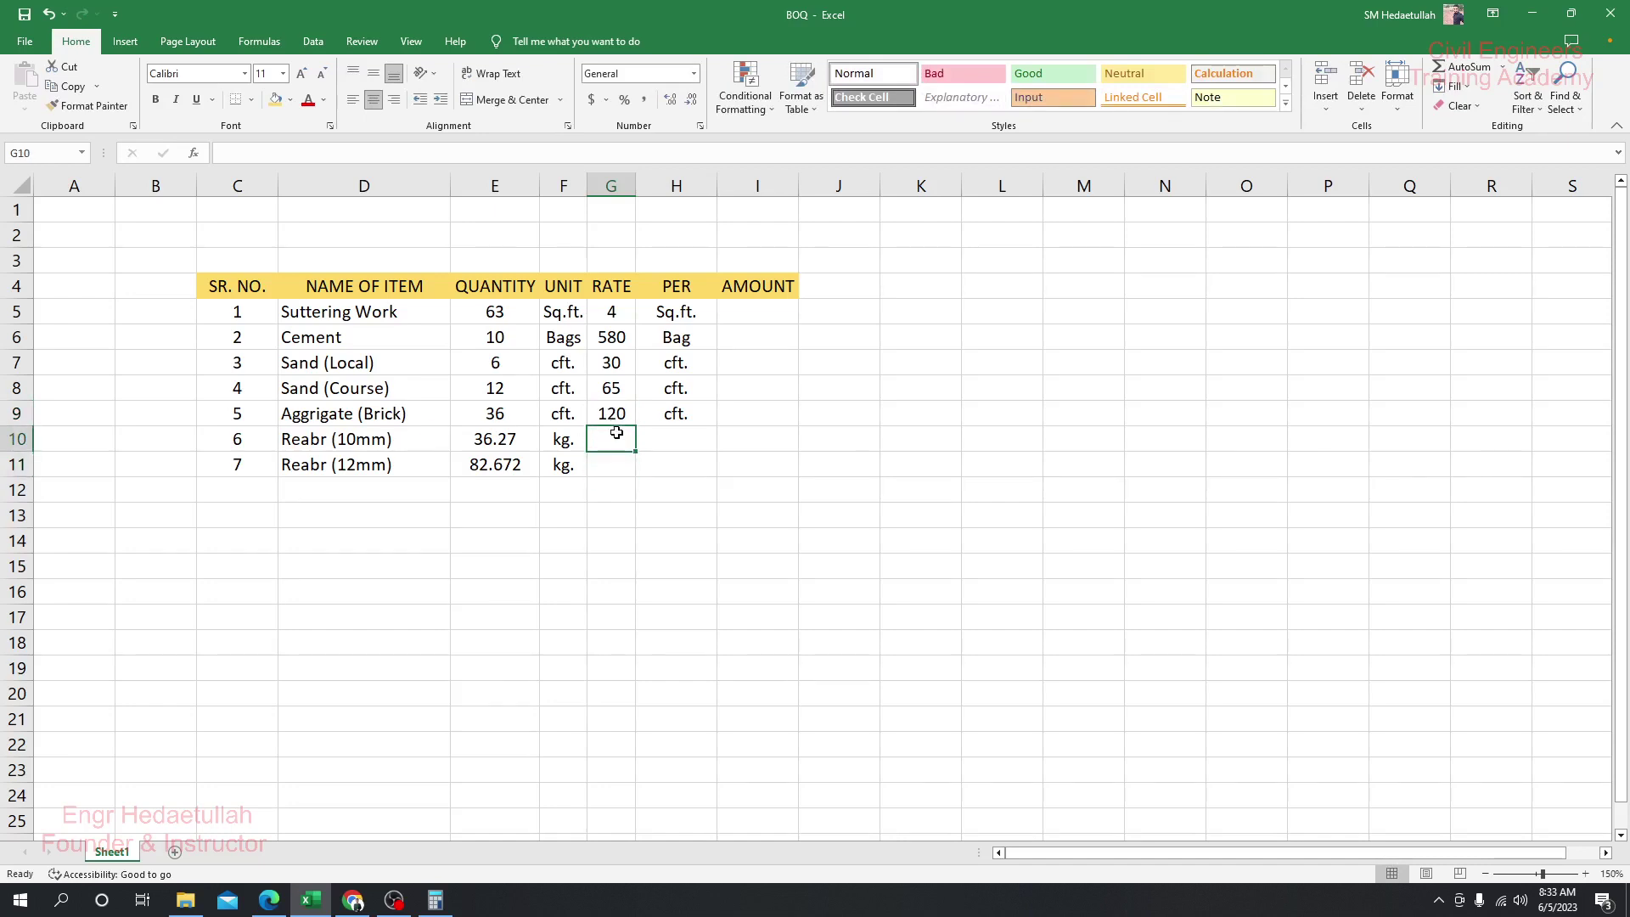
pyautogui.click(611, 463)
pyautogui.click(611, 439)
pyautogui.click(611, 464)
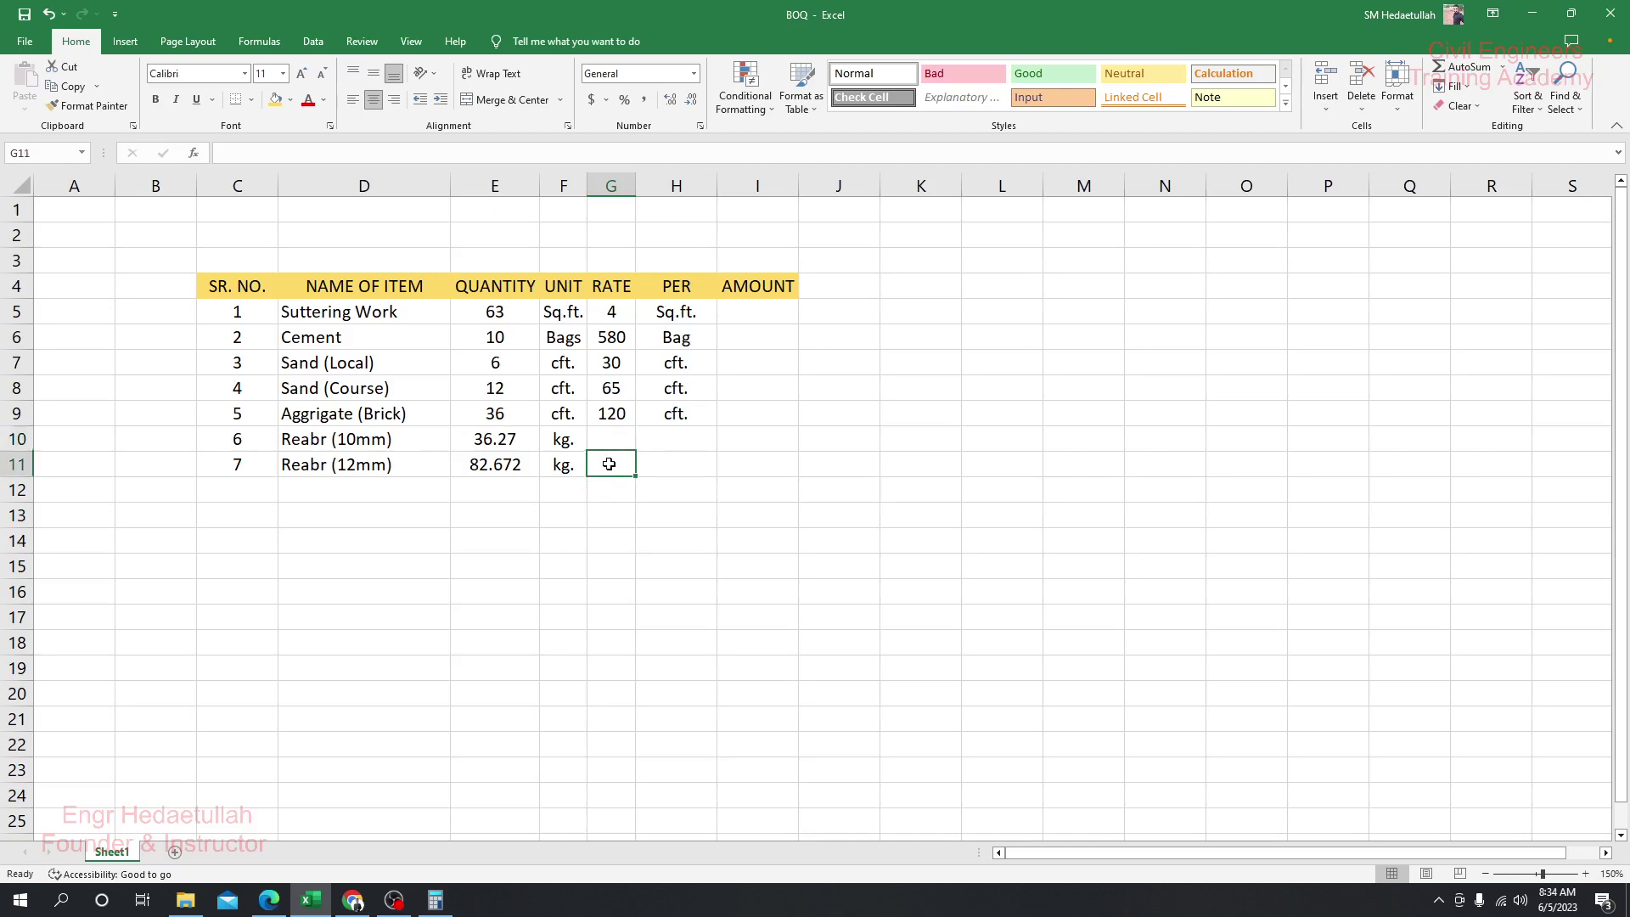
pyautogui.click(608, 442)
pyautogui.click(610, 467)
pyautogui.click(609, 441)
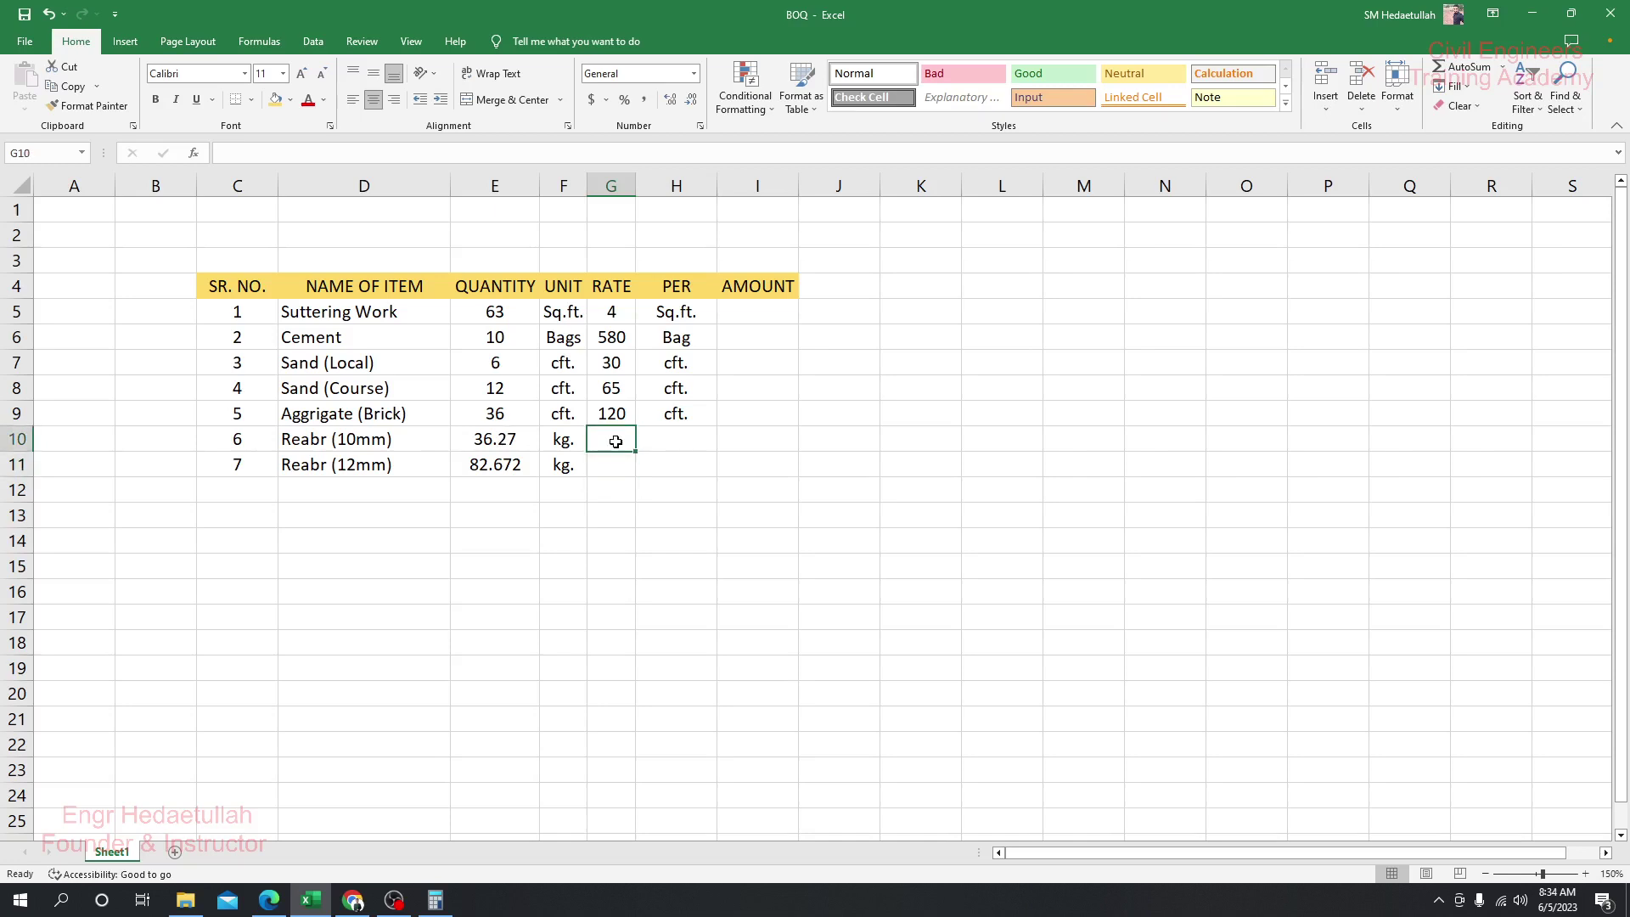
pyautogui.click(609, 468)
pyautogui.click(609, 443)
pyautogui.click(611, 467)
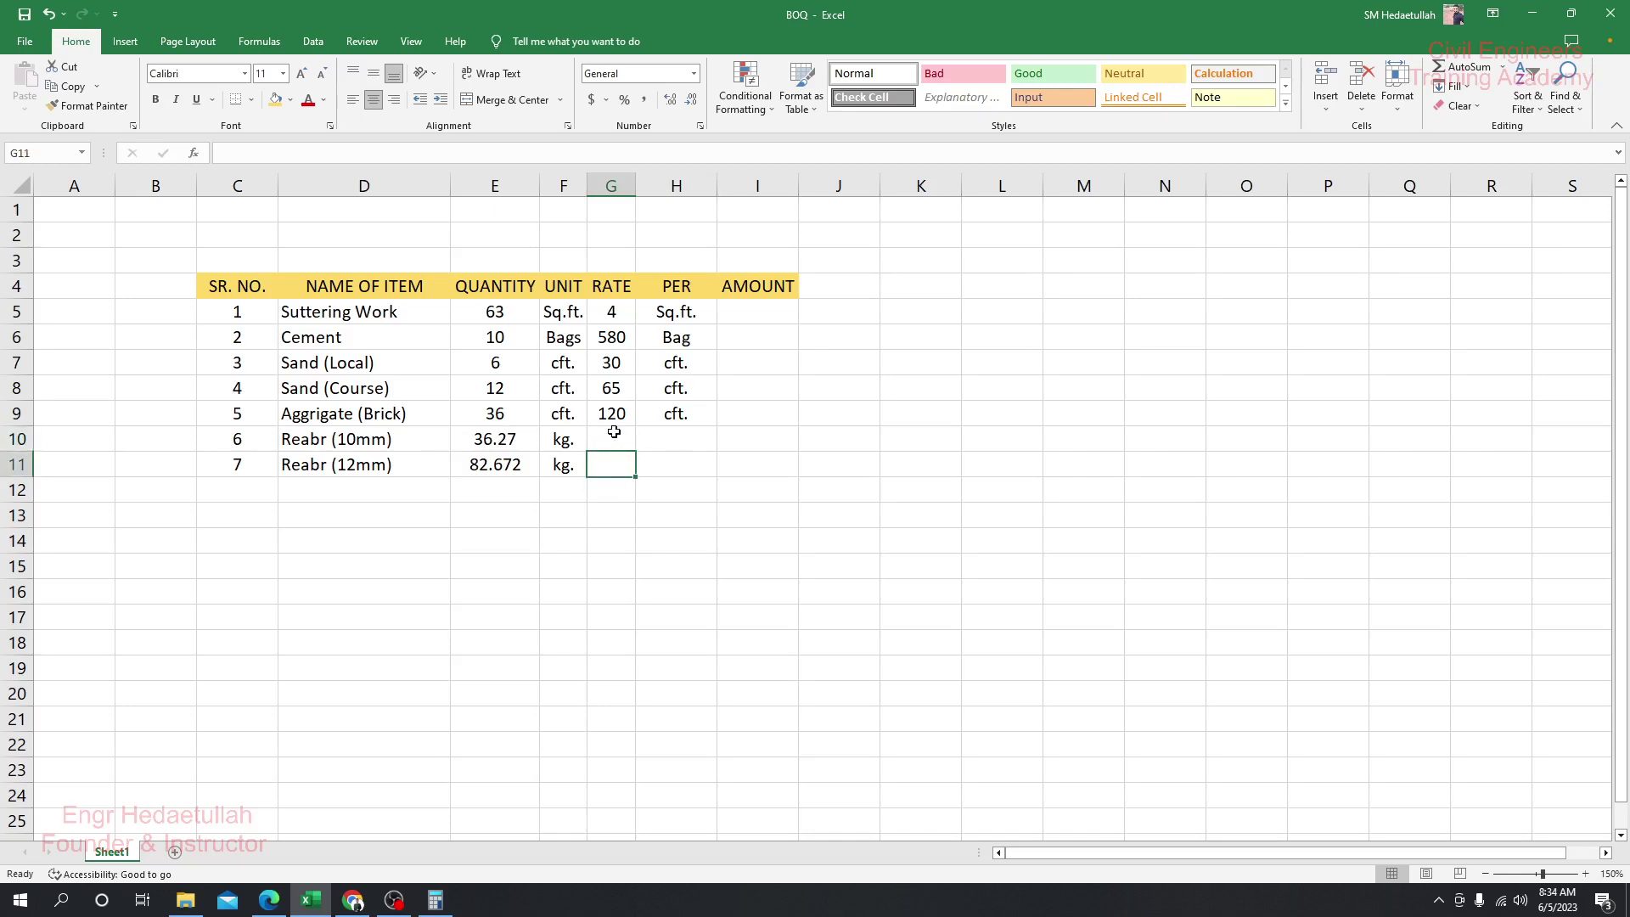
pyautogui.click(612, 434)
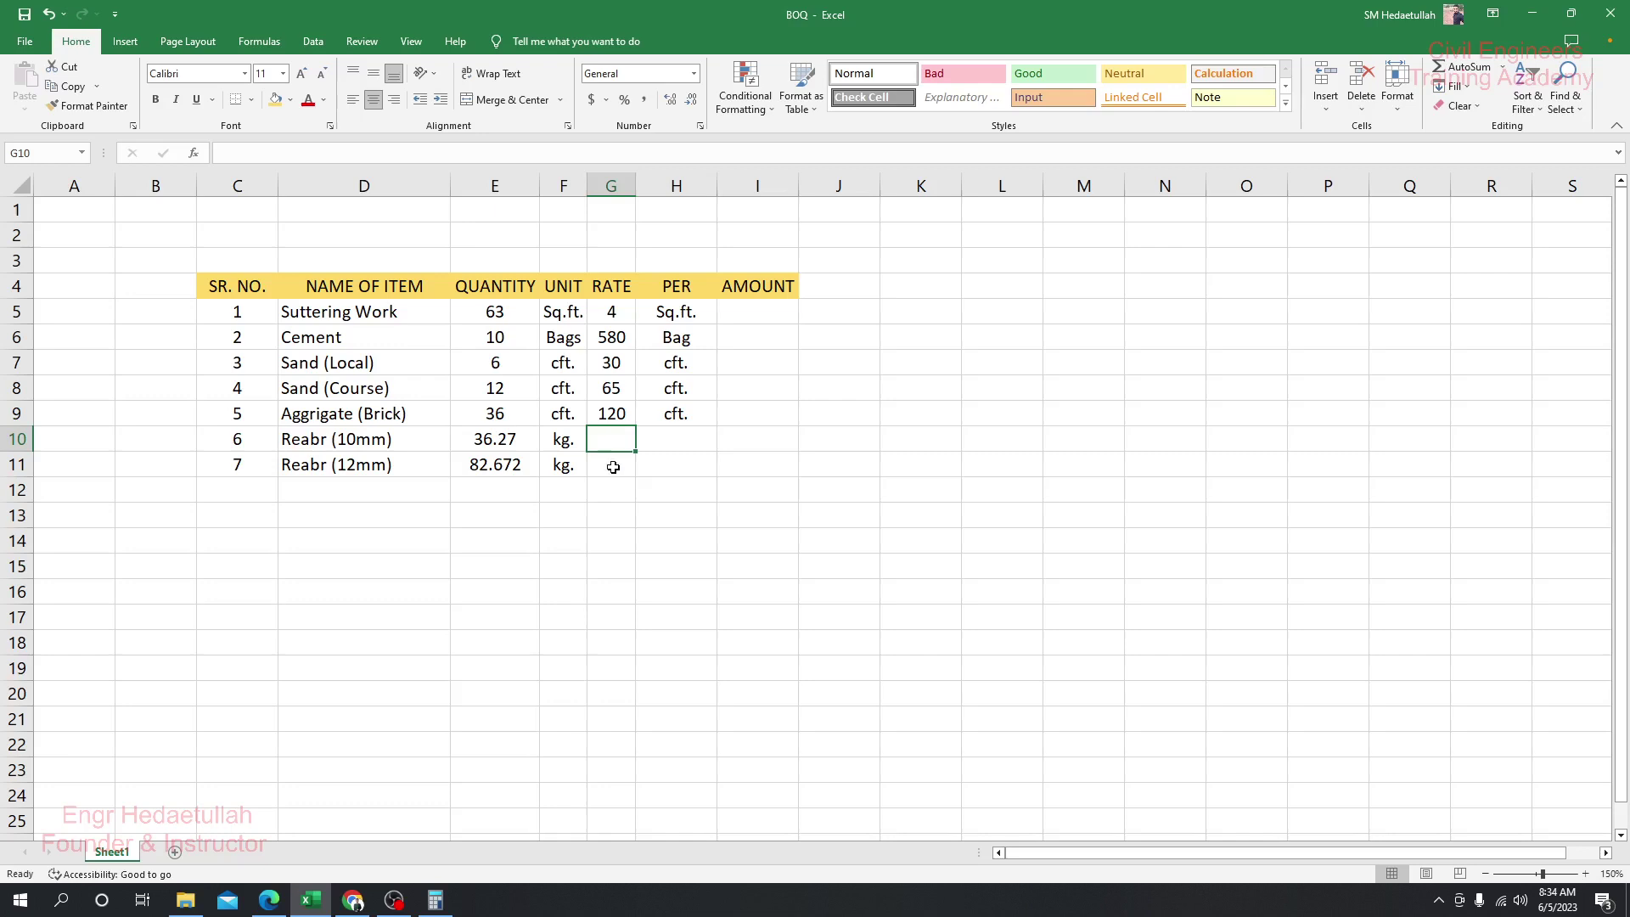
pyautogui.click(613, 467)
pyautogui.click(610, 441)
pyautogui.write('99')
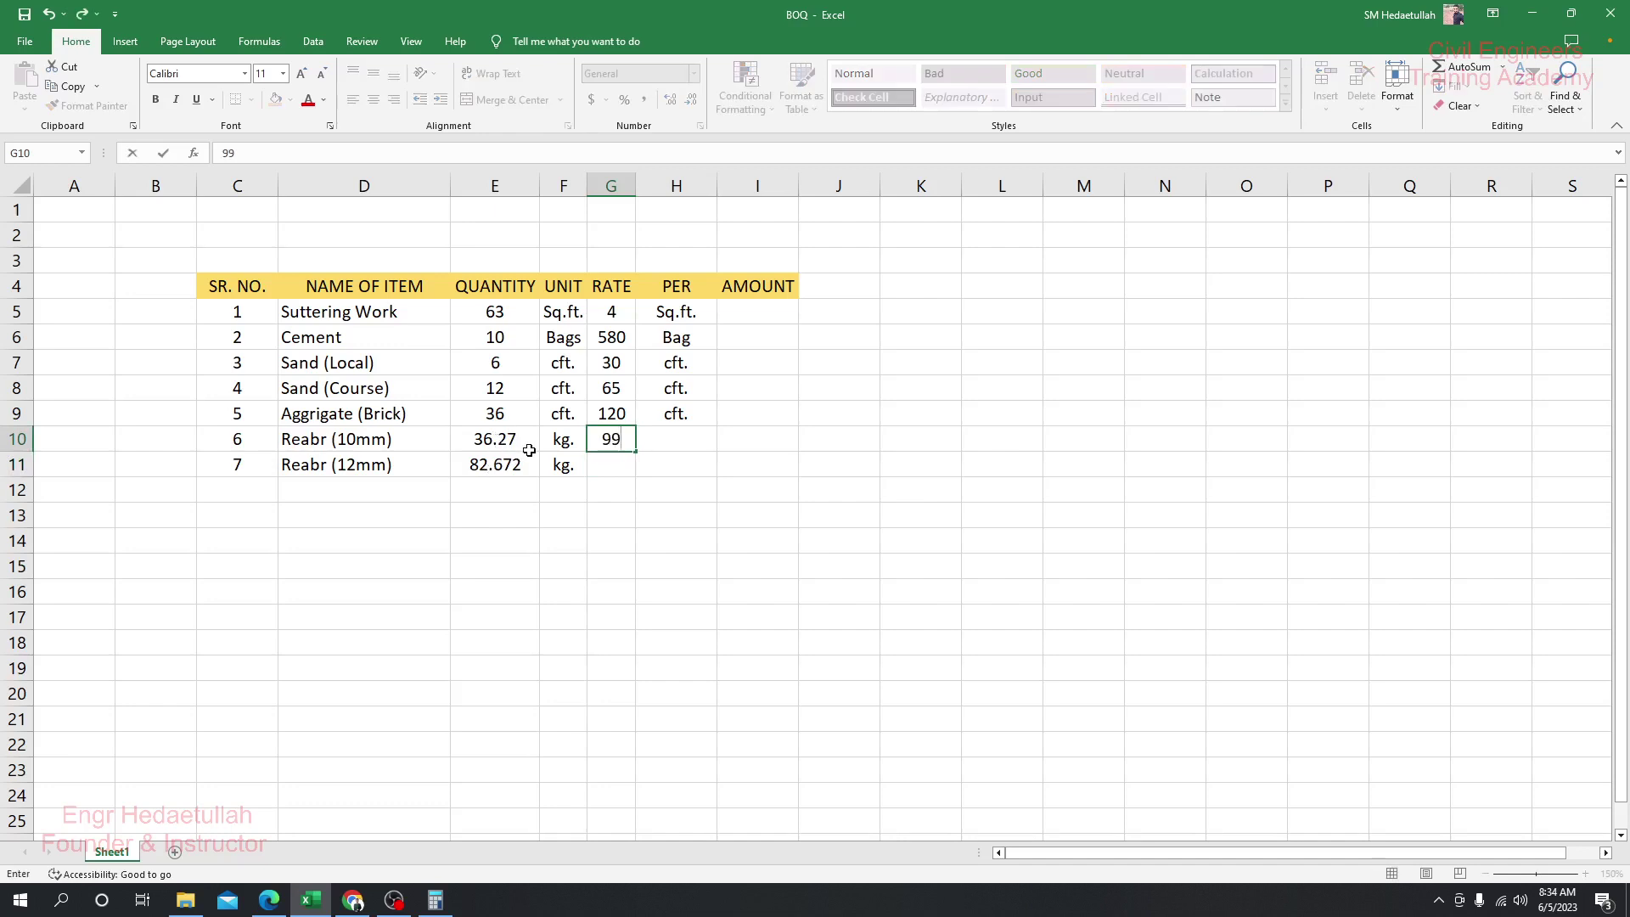
pyautogui.click(619, 466)
pyautogui.write('99')
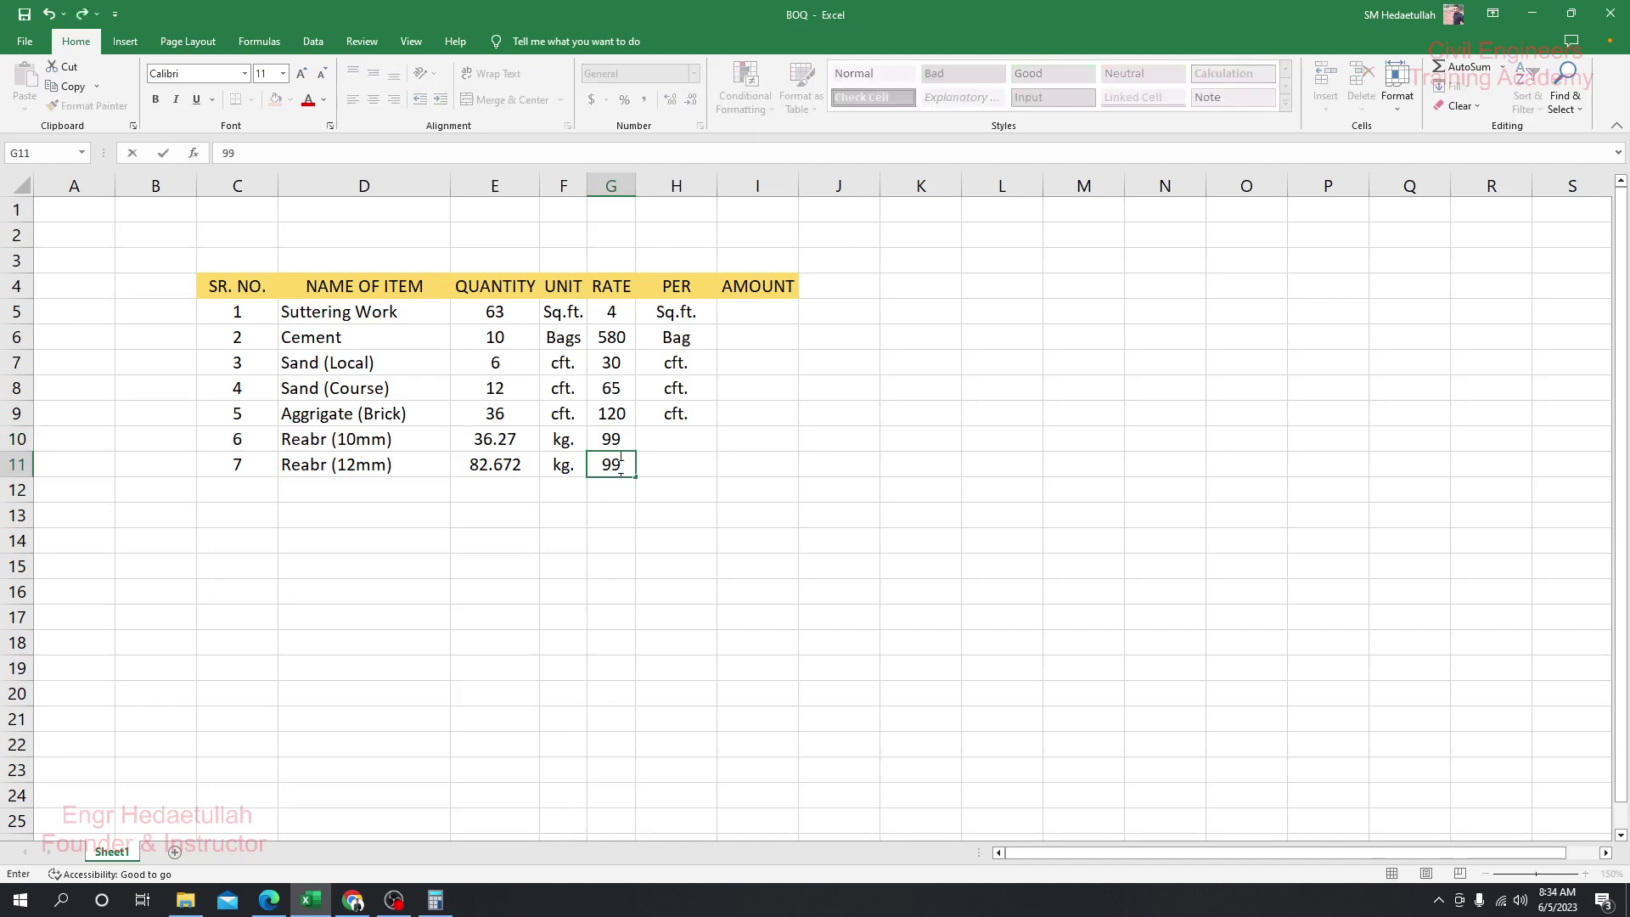
pyautogui.press('Tab')
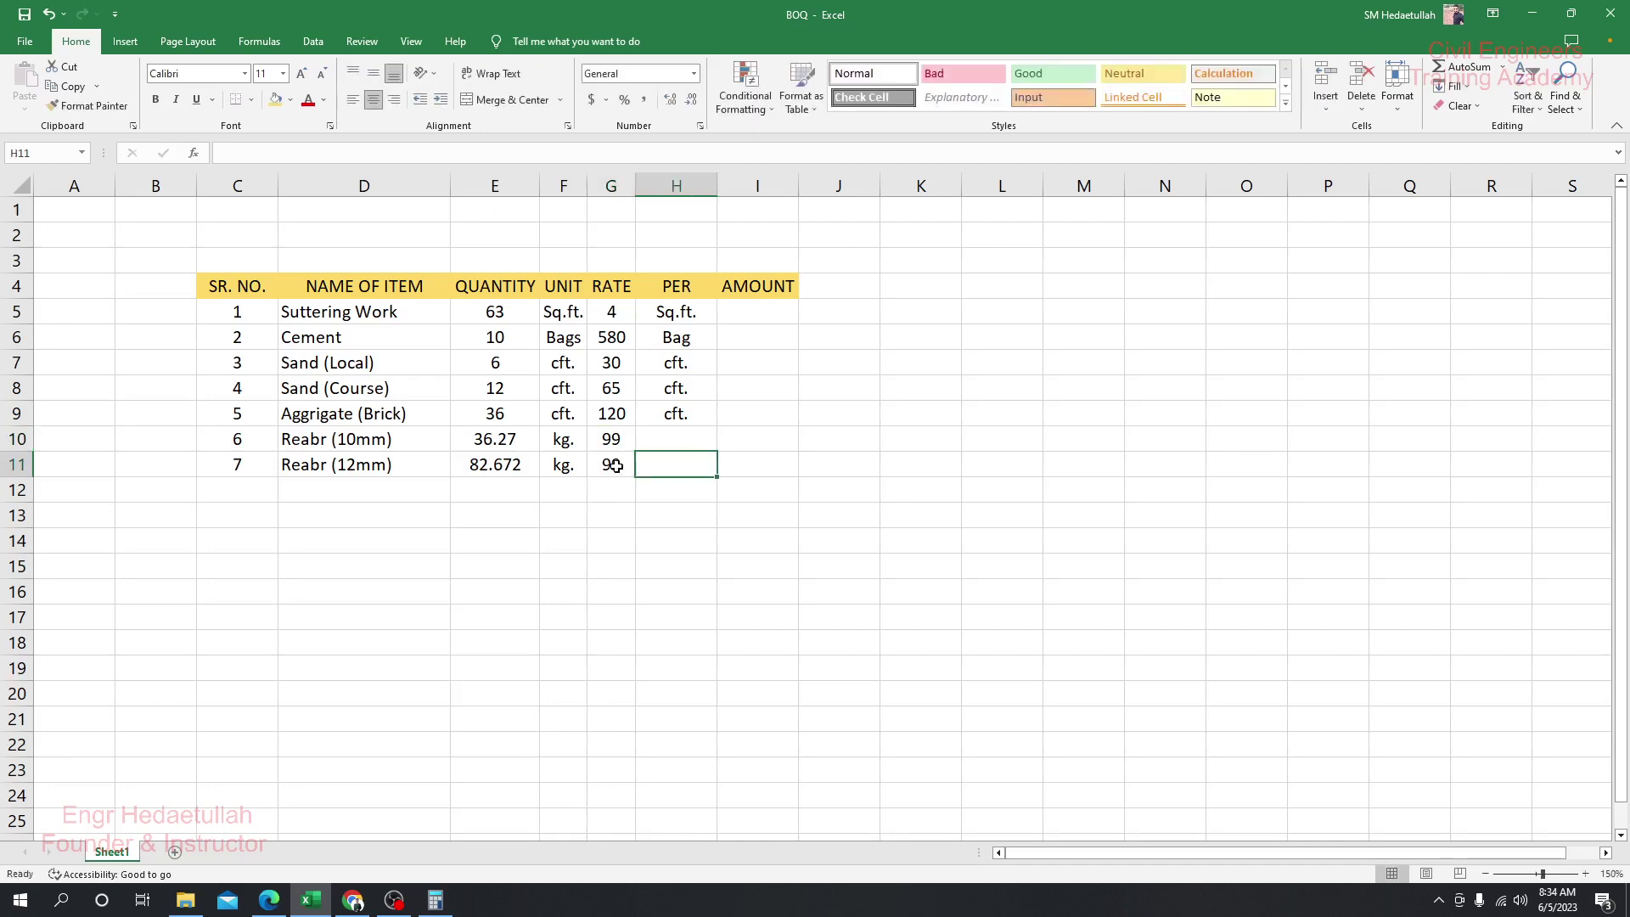
# - Set the PER unit to kg. in H10 and fill it down to H11
pyautogui.click(624, 440)
pyautogui.click(622, 465)
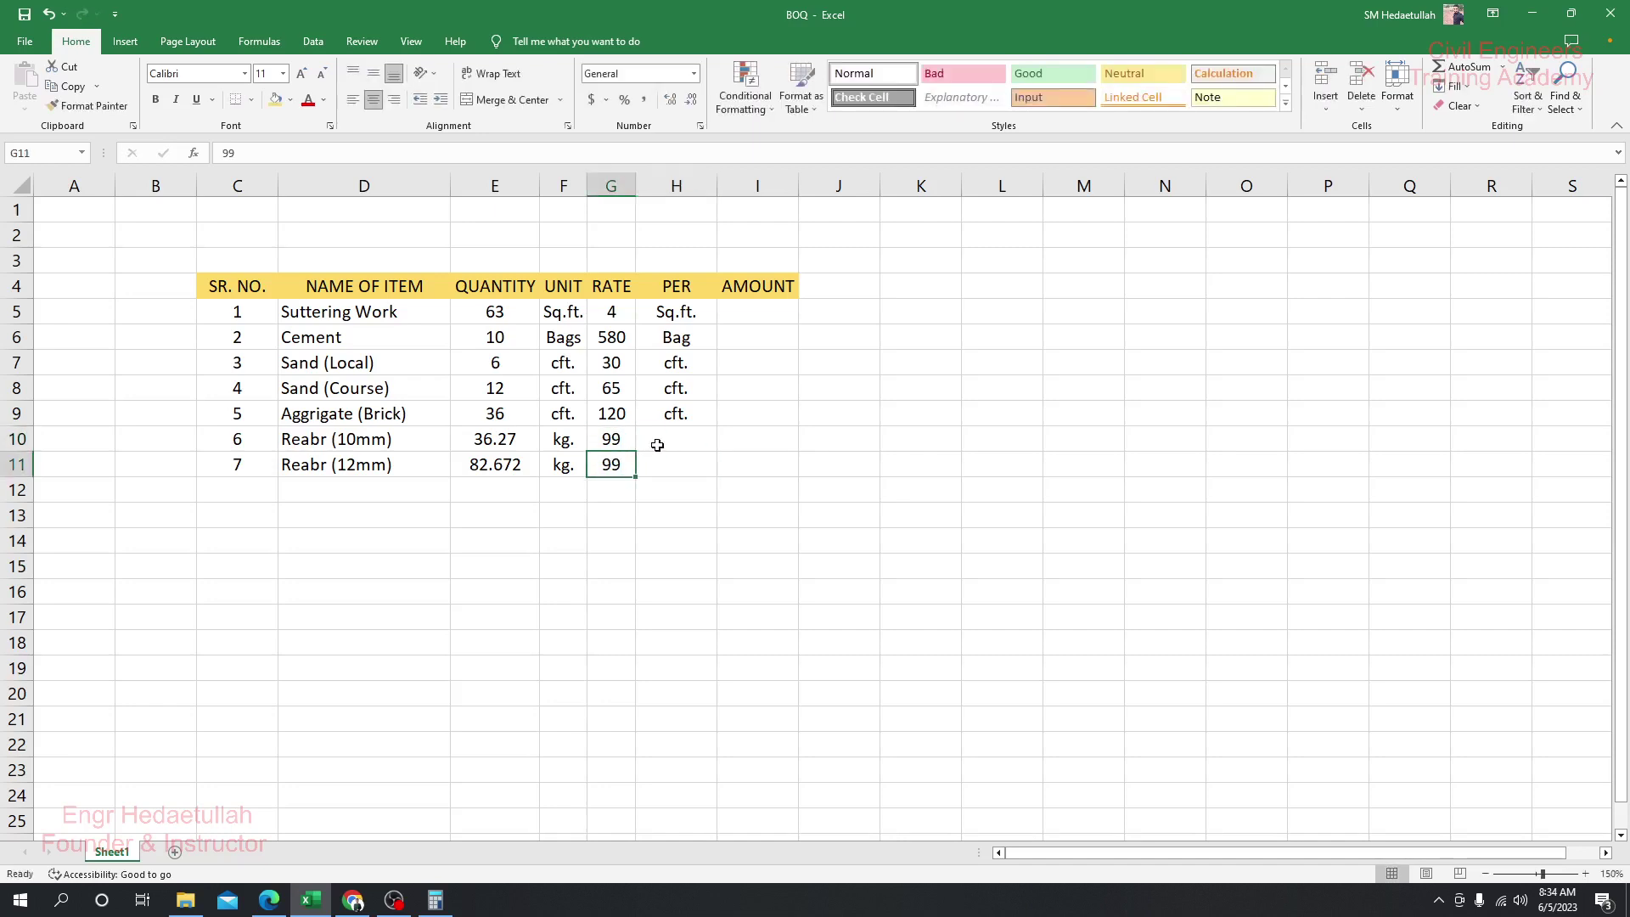
pyautogui.click(663, 441)
pyautogui.click(666, 462)
pyautogui.click(665, 442)
pyautogui.click(607, 443)
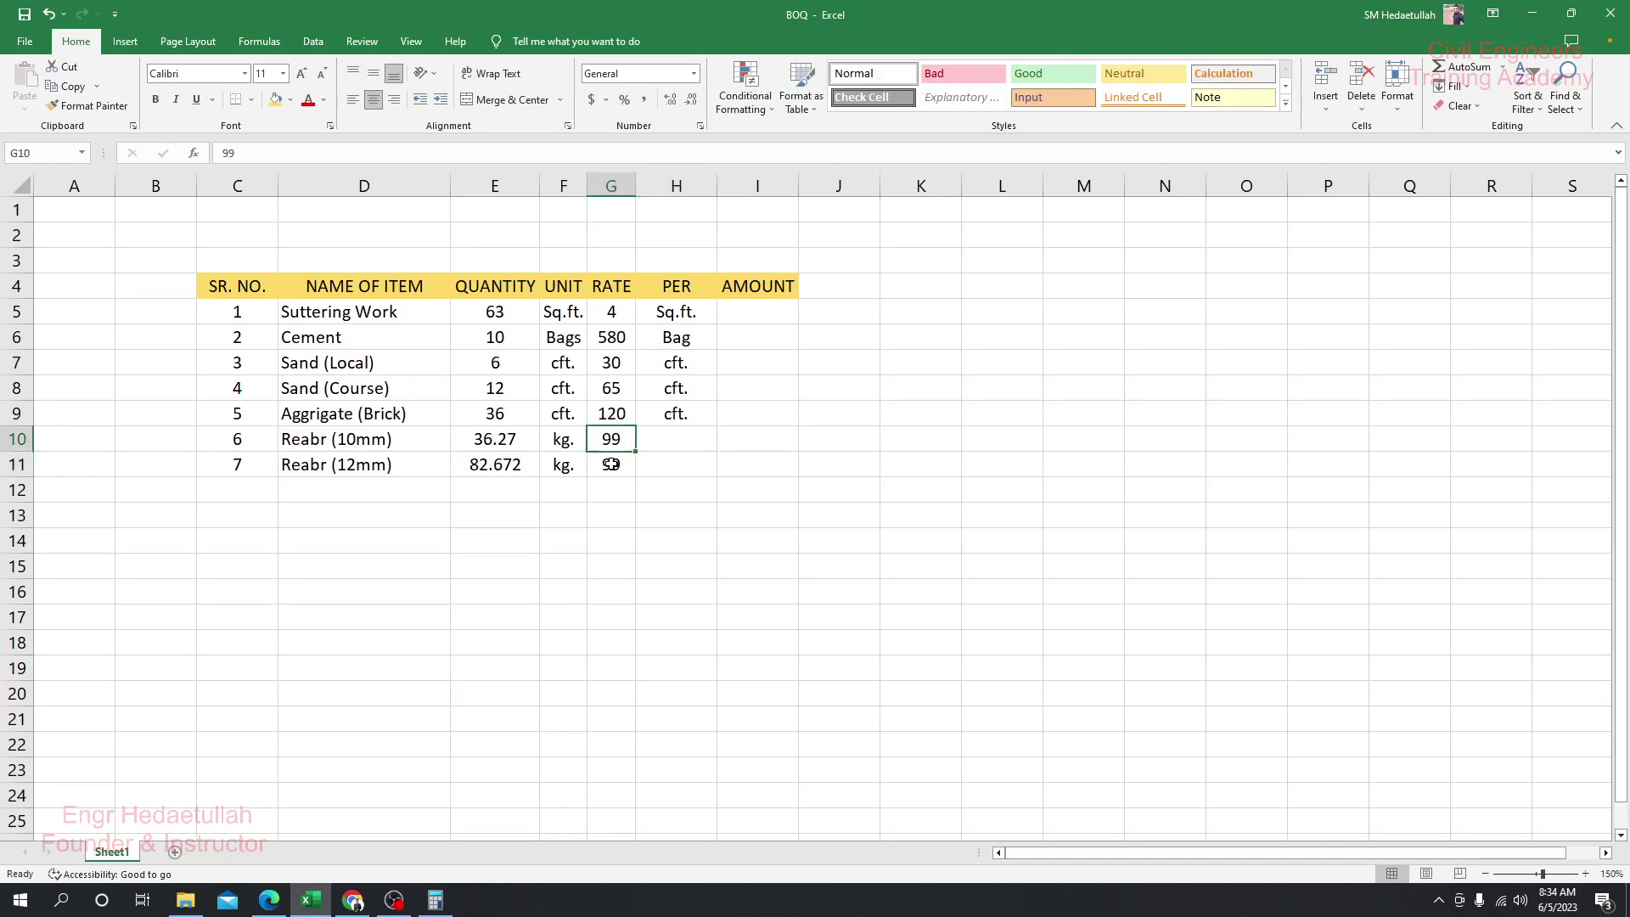
pyautogui.click(673, 420)
pyautogui.click(679, 439)
pyautogui.write('kg')
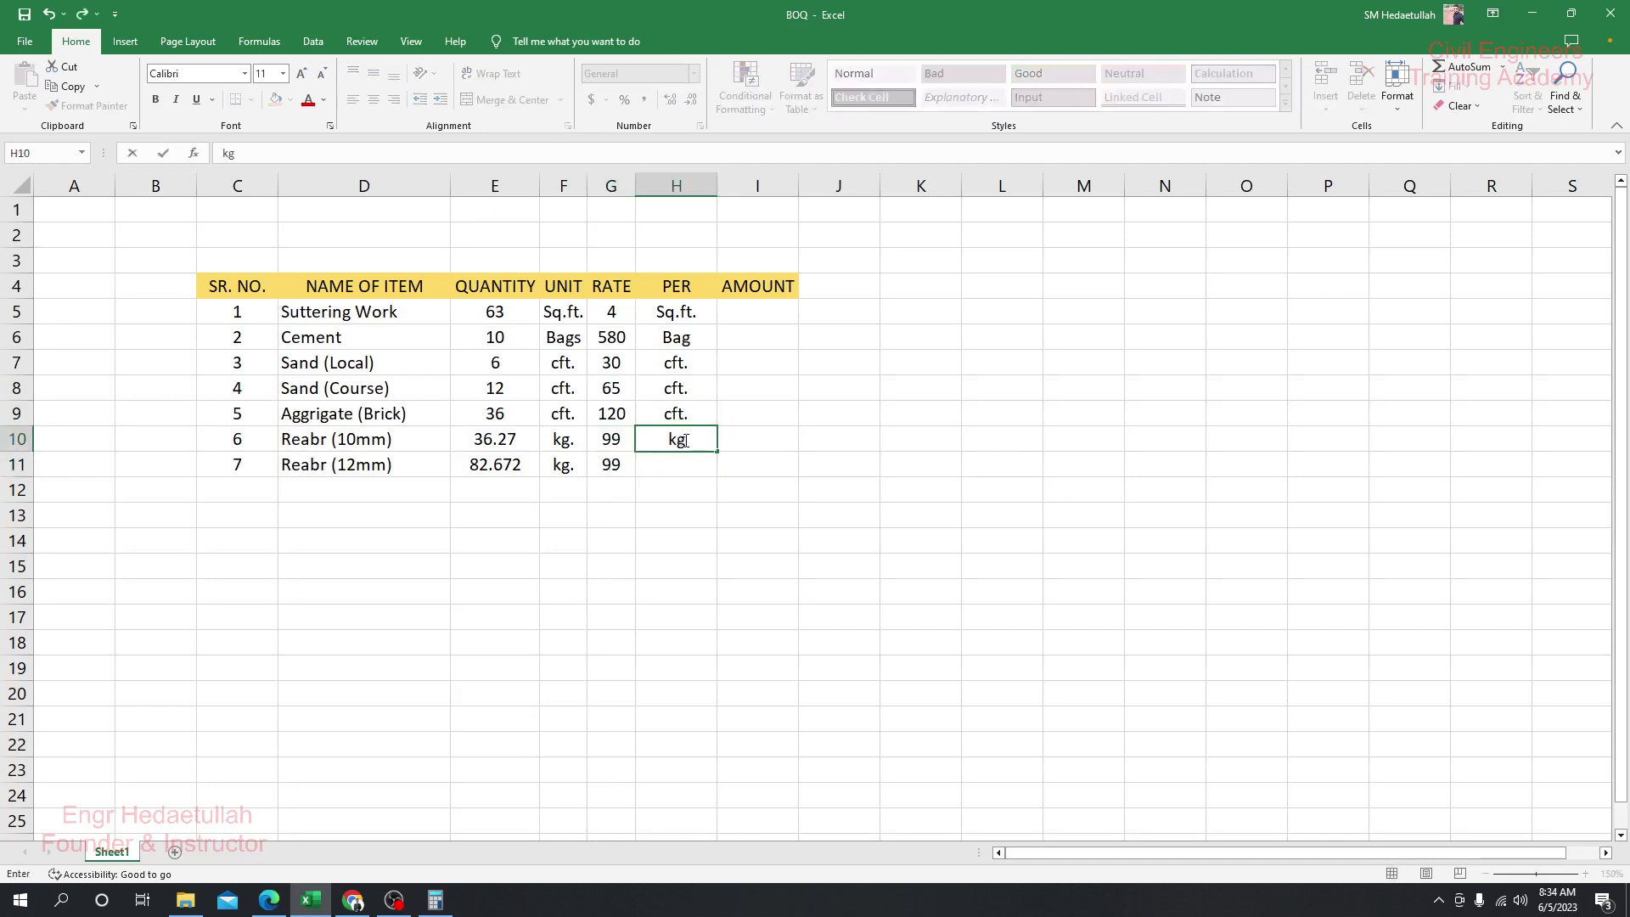
pyautogui.write('.')
pyautogui.press('Return')
pyautogui.click(688, 439)
pyautogui.moveTo(716, 451); pyautogui.dragTo(717, 470)
pyautogui.click(689, 507)
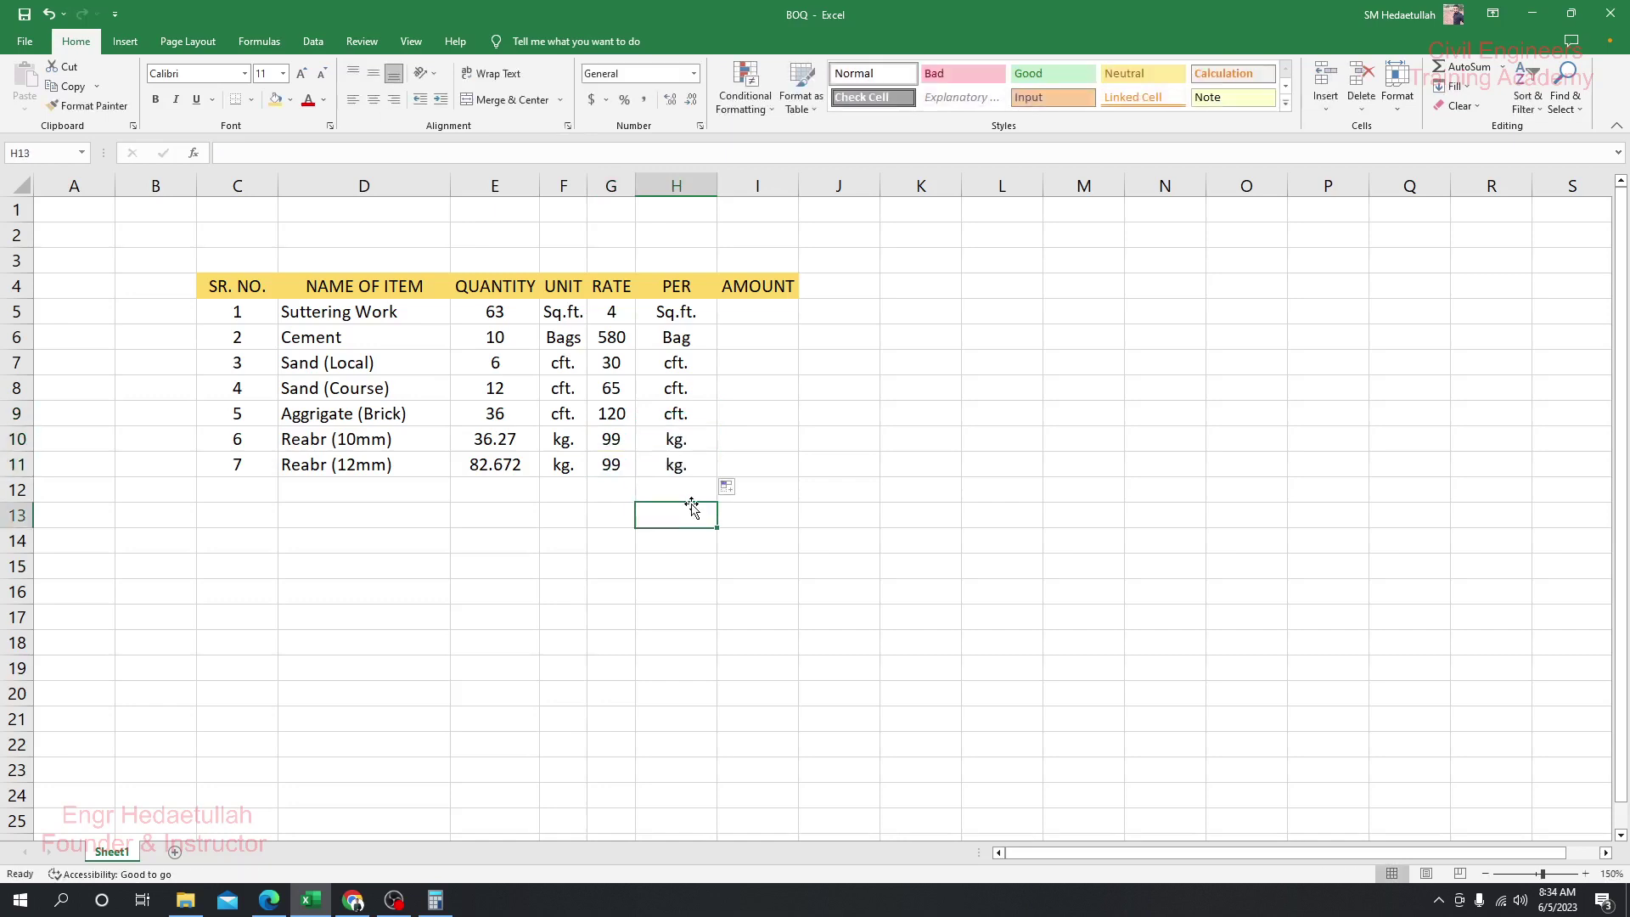
pyautogui.click(748, 310)
# - Enter =E5*G5 in I5, correcting a mistyped reference, to get the Suttering Work amount 252
pyautogui.write('=')
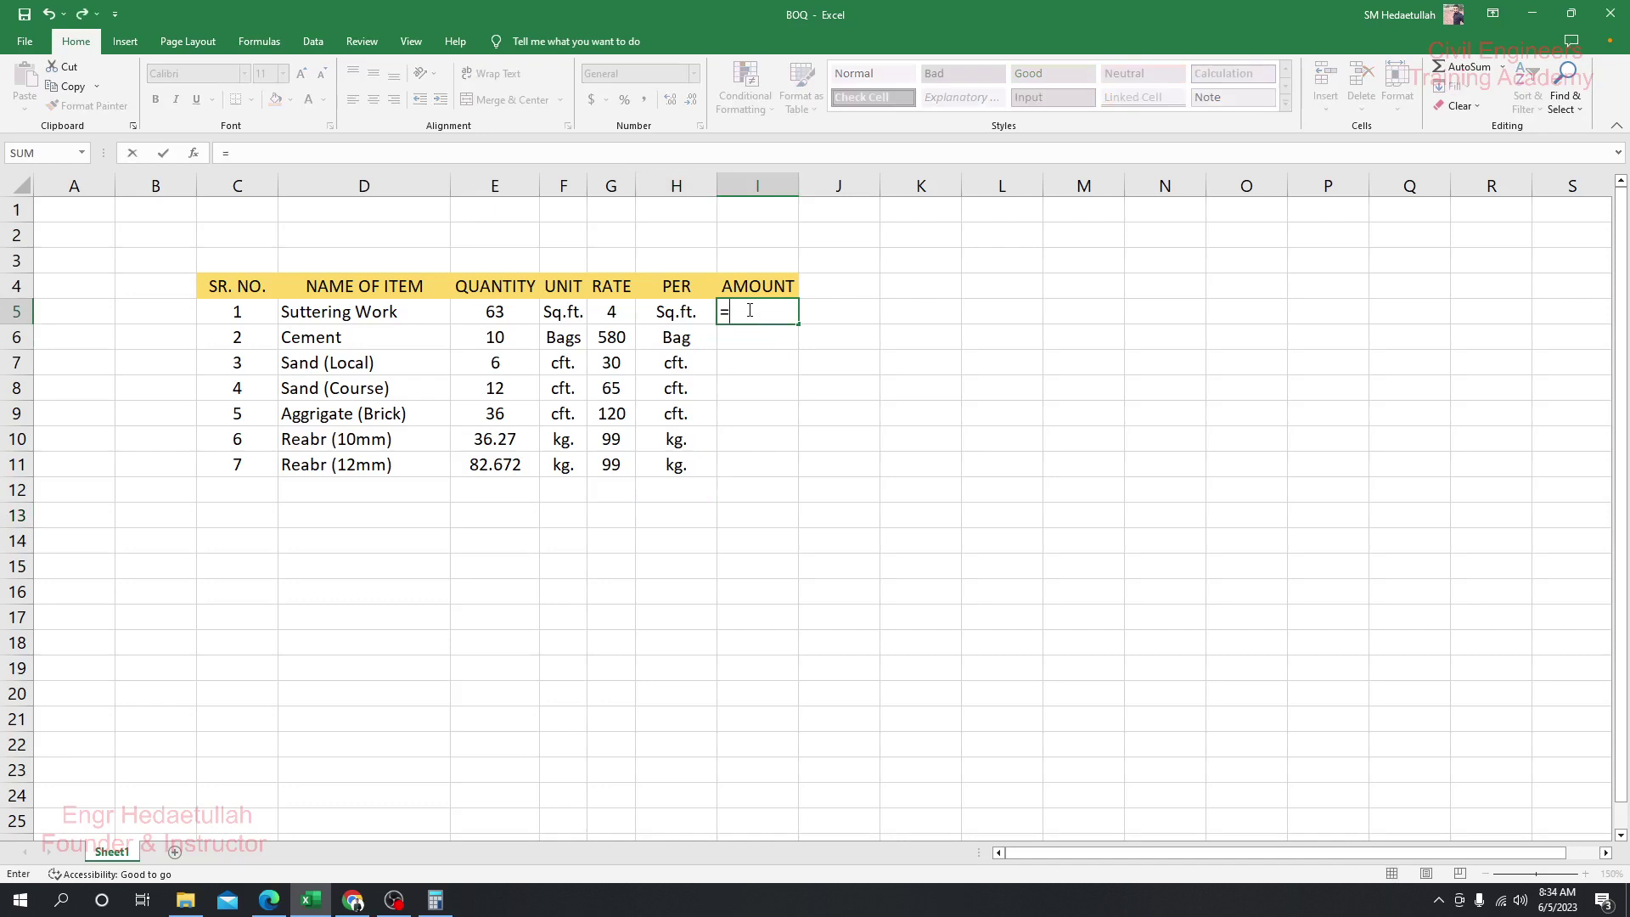
pyautogui.click(505, 316)
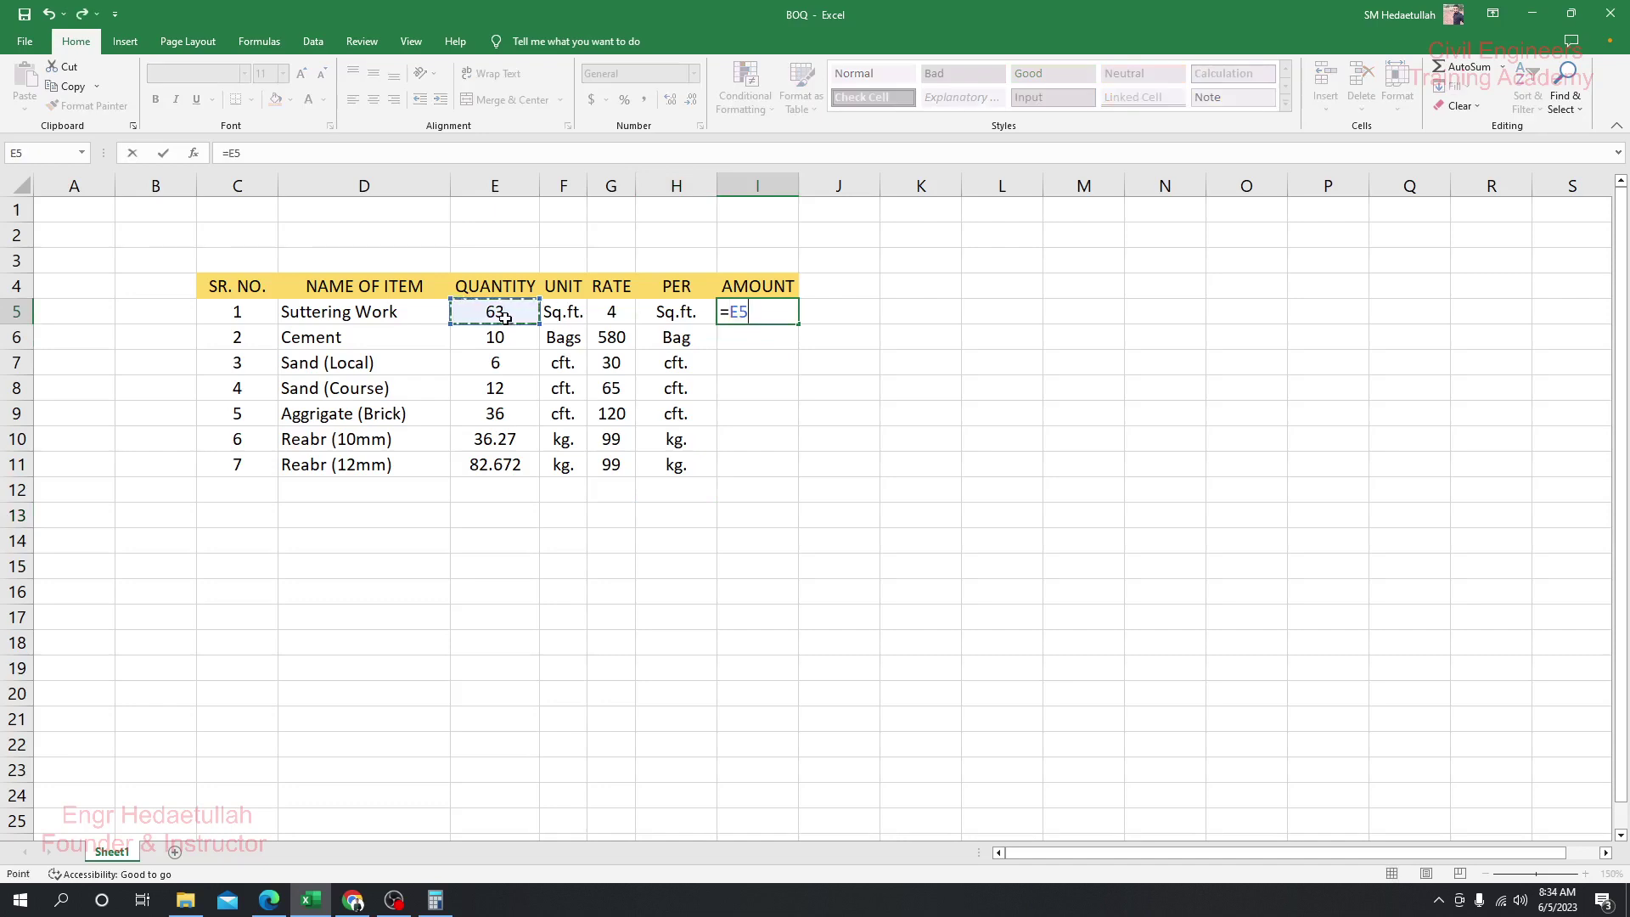
pyautogui.write('8')
pyautogui.click(622, 312)
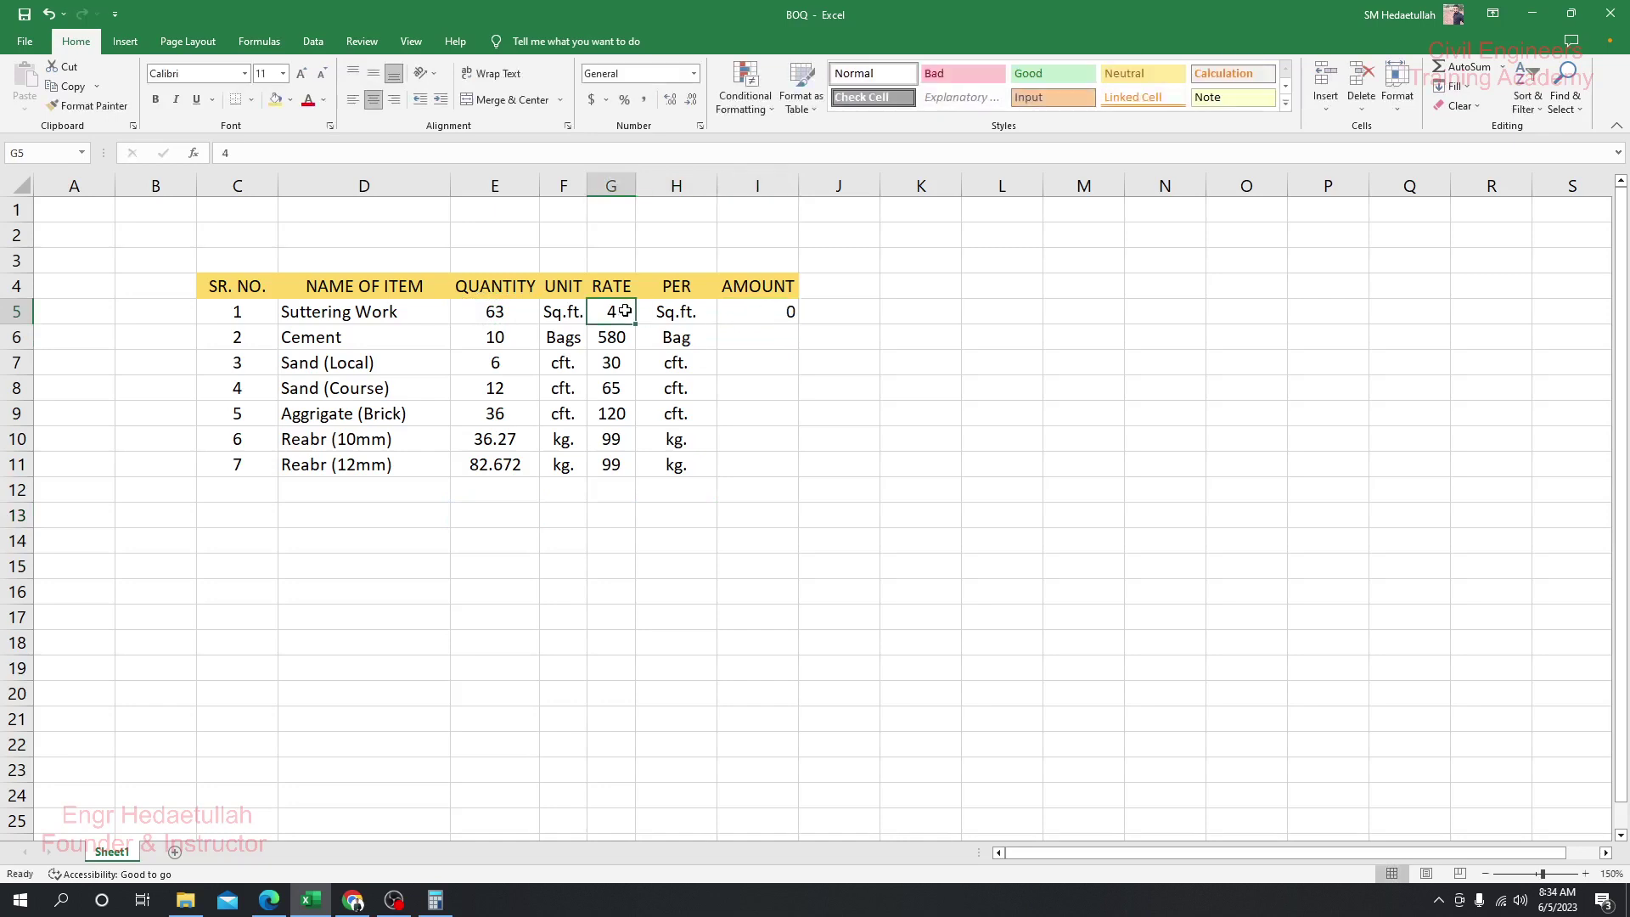
pyautogui.click(758, 309)
pyautogui.click(315, 158)
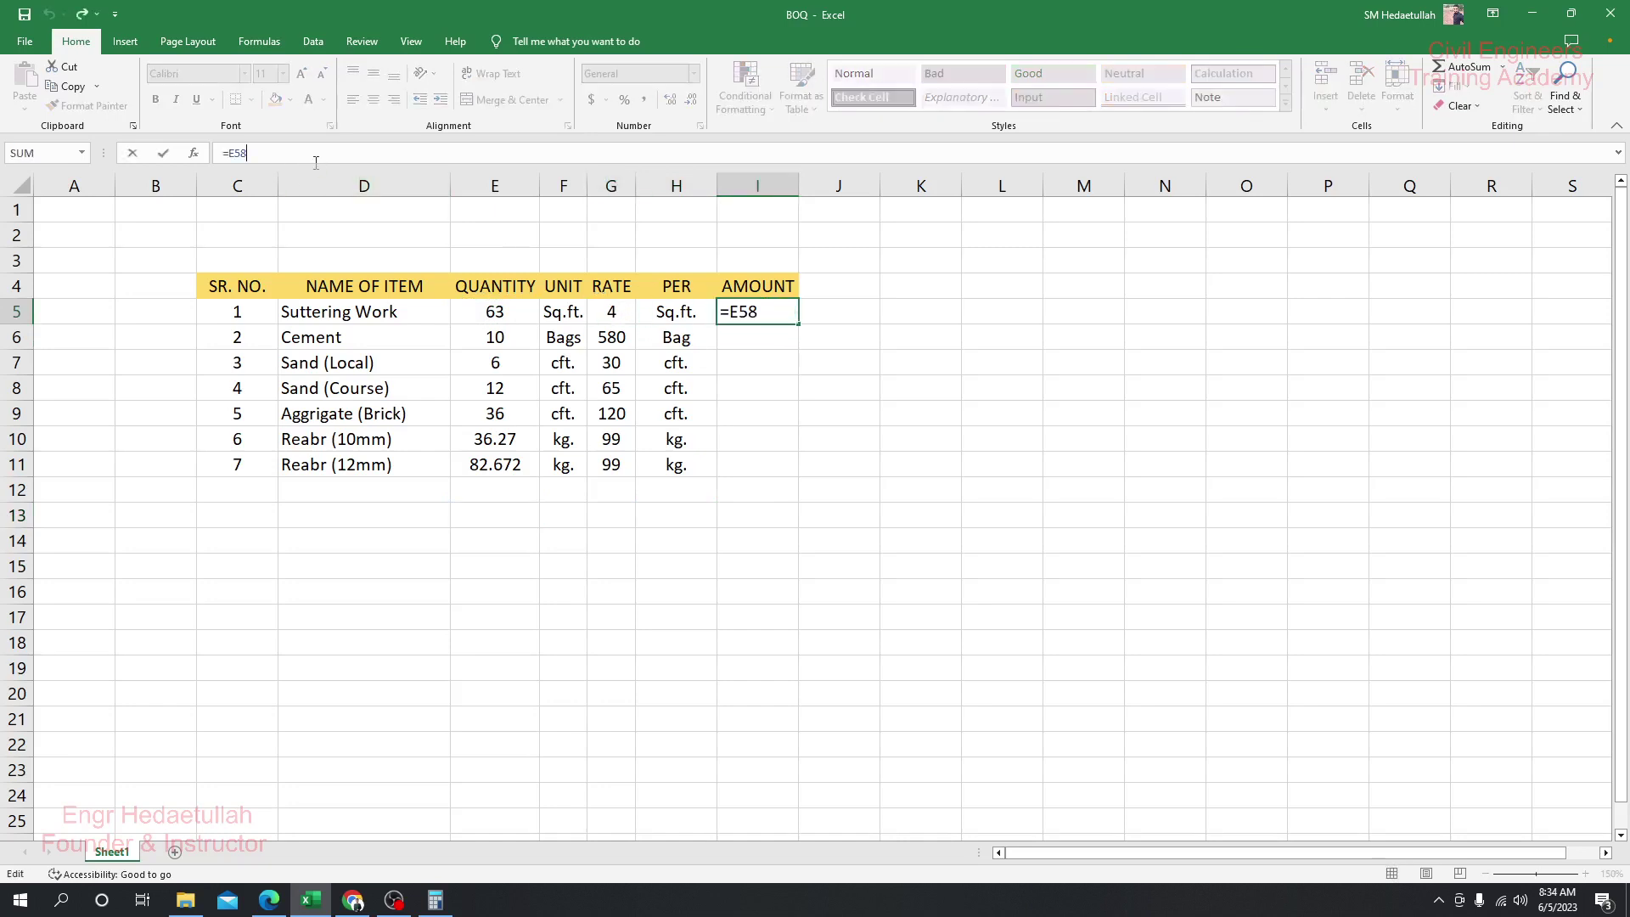
pyautogui.press('BackSpace')
pyautogui.press('BackSpace')
pyautogui.press('BackSpace')
pyautogui.click(490, 311)
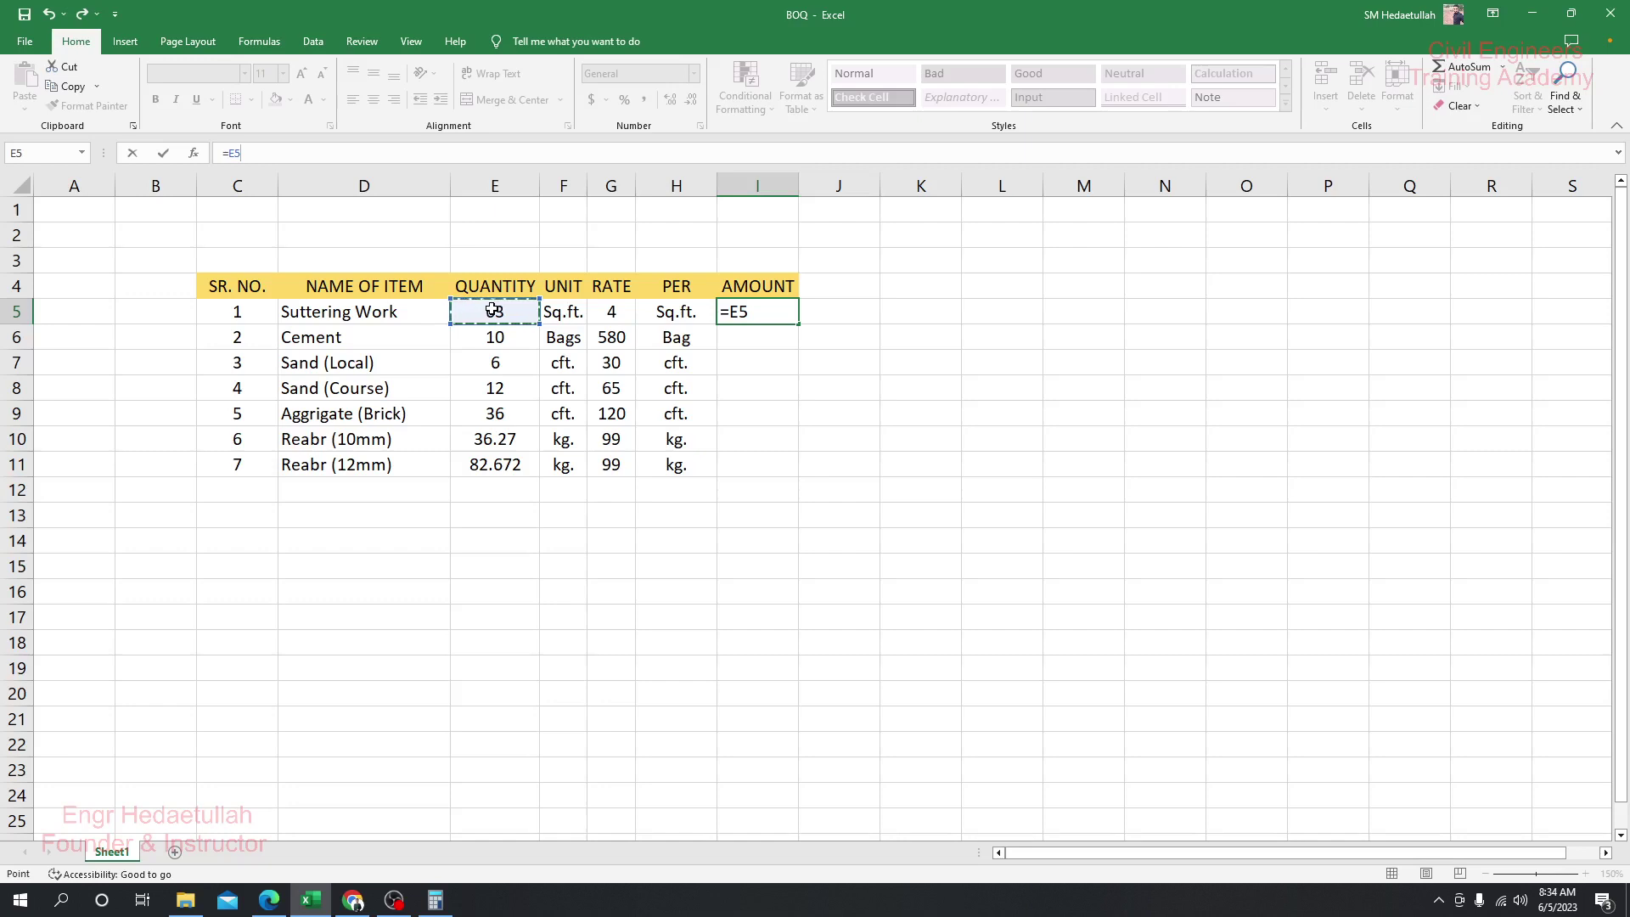
pyautogui.write('*')
pyautogui.click(617, 312)
pyautogui.press('Return')
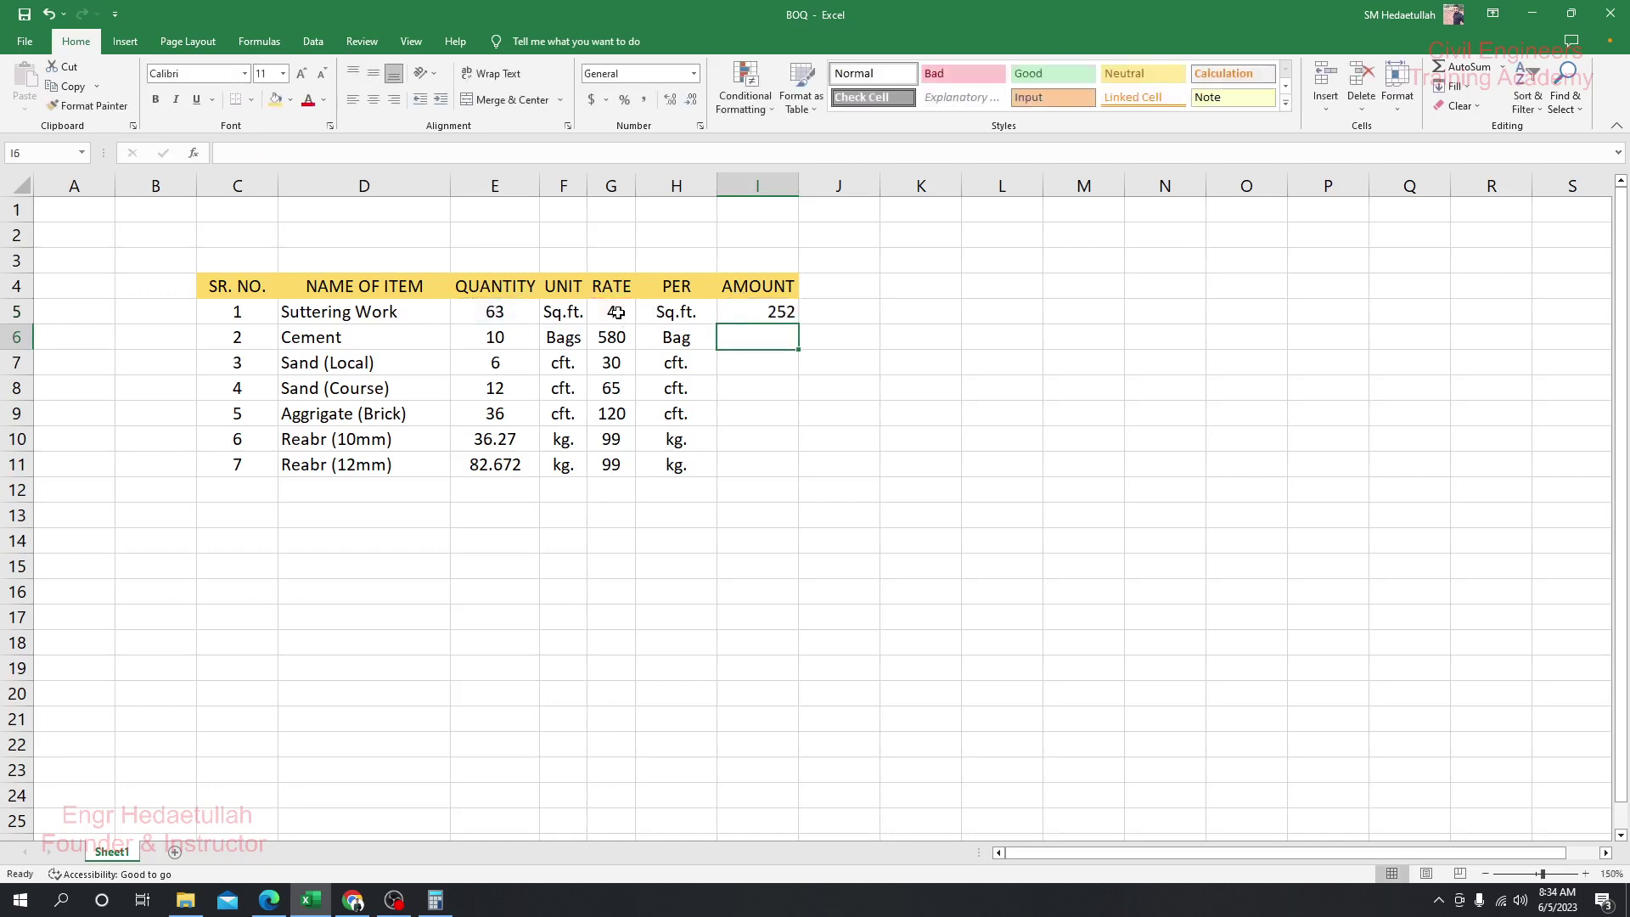
# - Select the AMOUNT range I5:I11, then reselect I5 and I6 to check them
pyautogui.moveTo(768, 314); pyautogui.dragTo(752, 466)
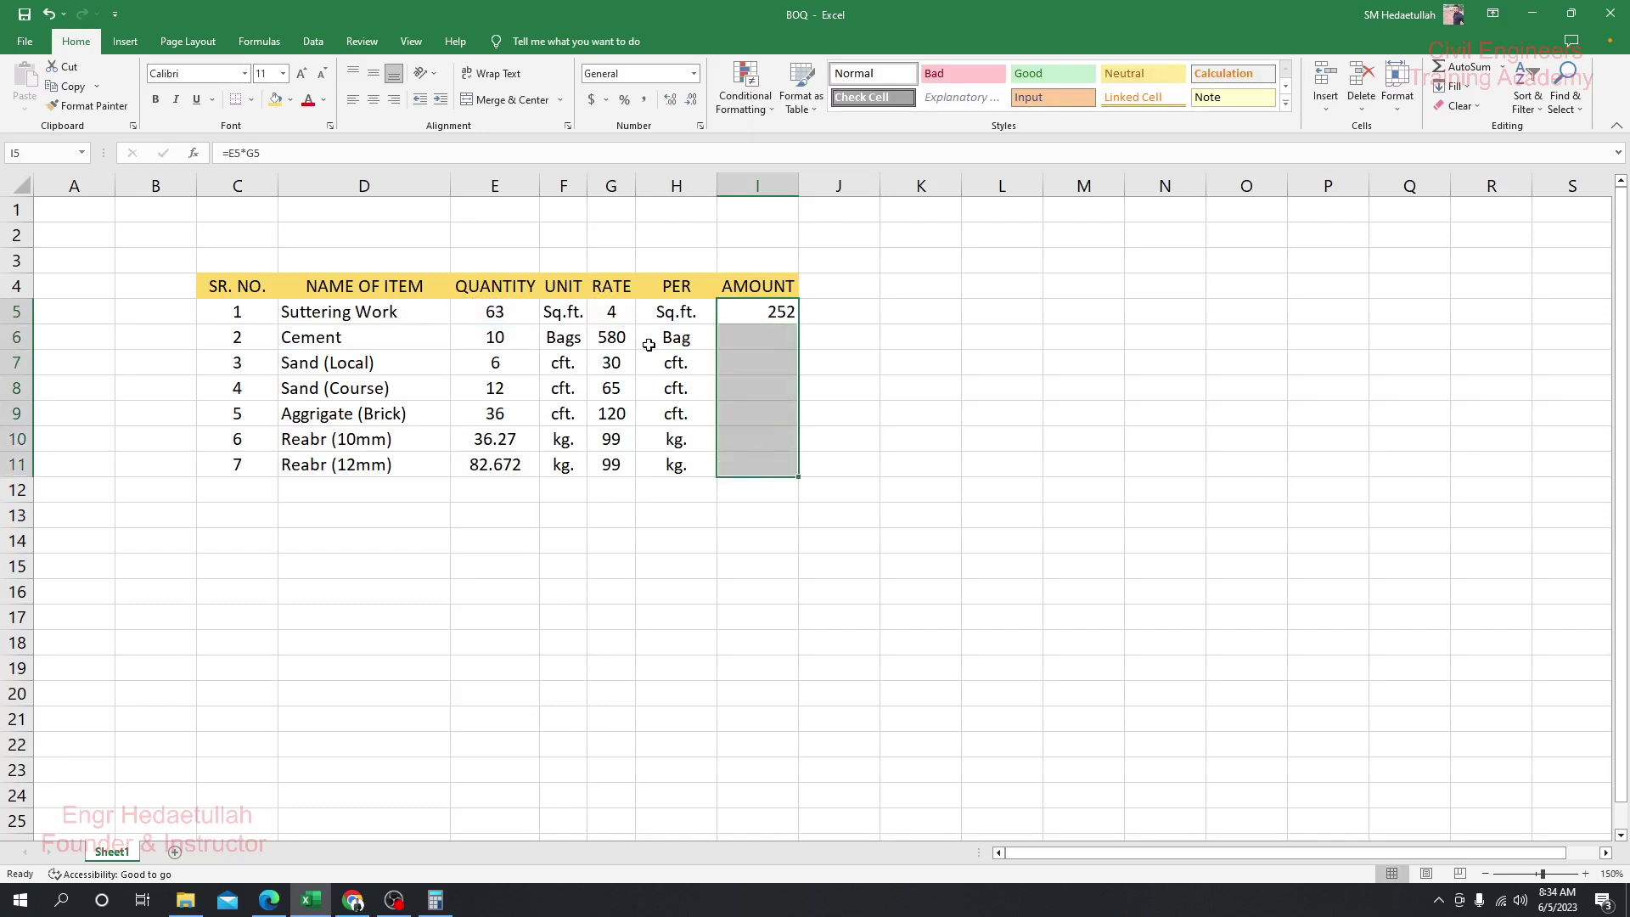
pyautogui.click(1006, 429)
pyautogui.click(754, 312)
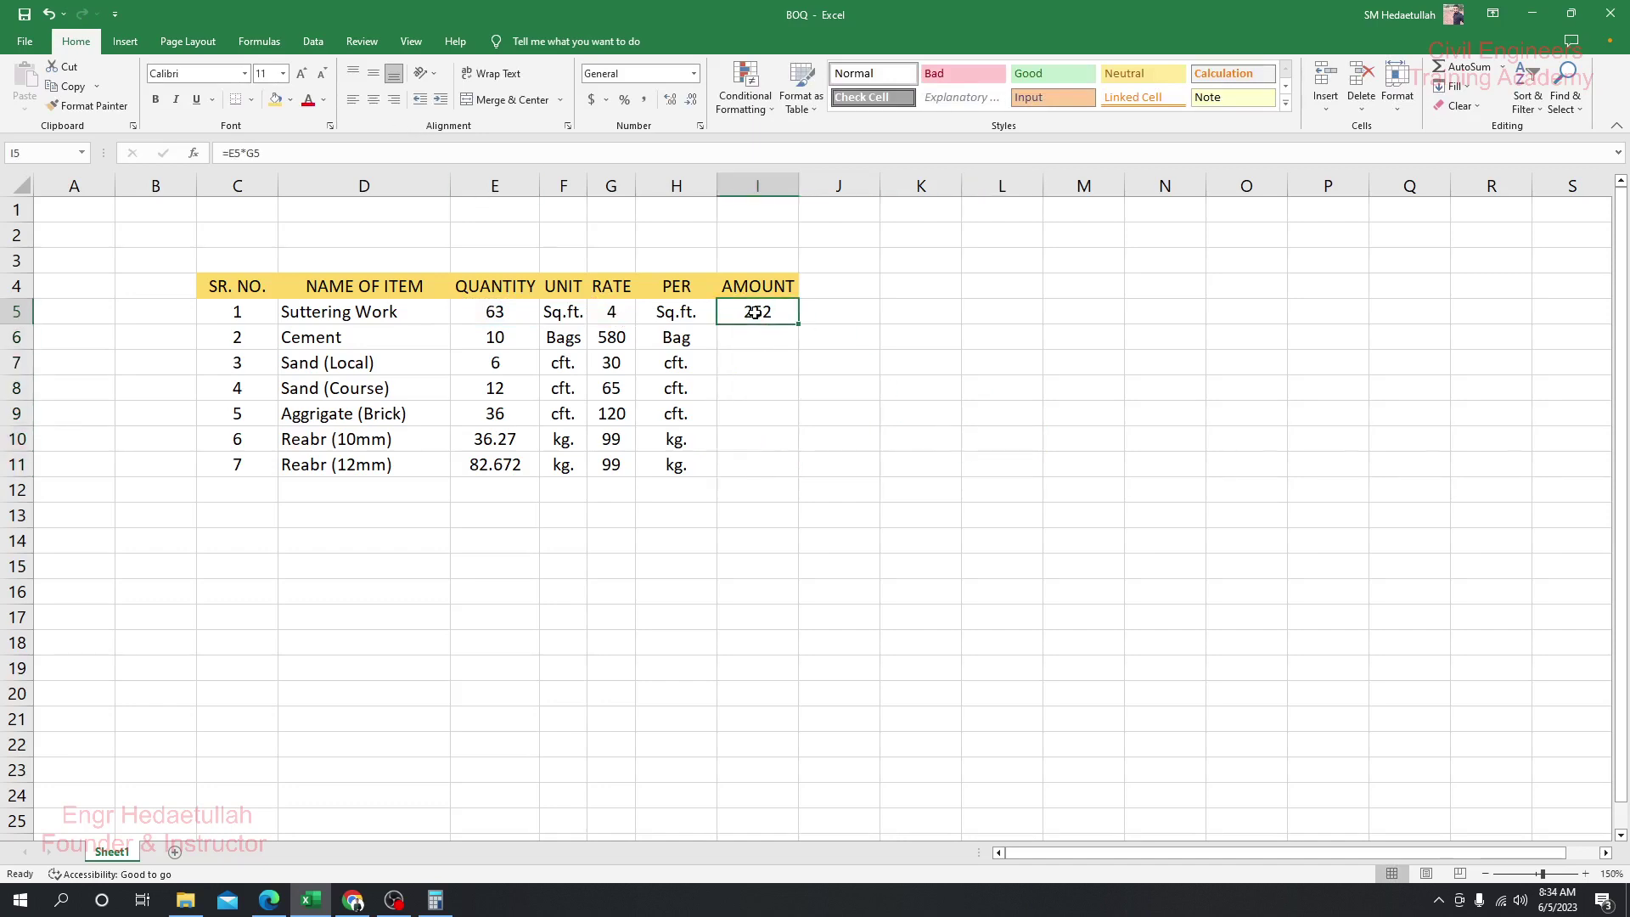
pyautogui.click(765, 340)
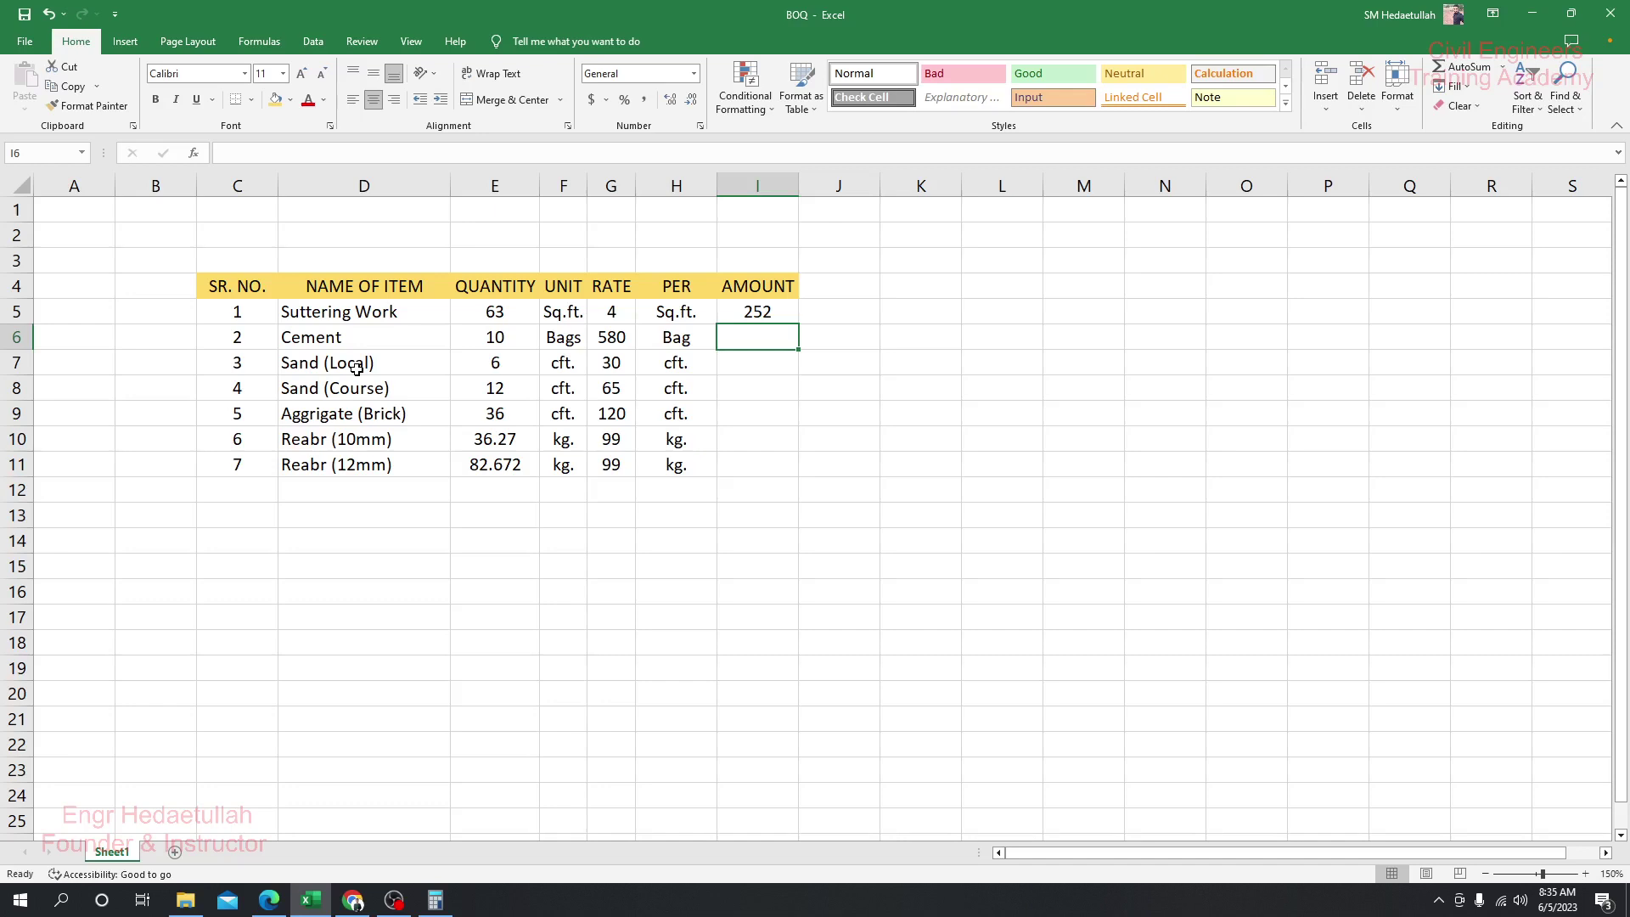
# - Fill the I5 quantity-times-rate amount formula down through I11 and check the copies
pyautogui.click(752, 360)
pyautogui.click(756, 337)
pyautogui.click(768, 312)
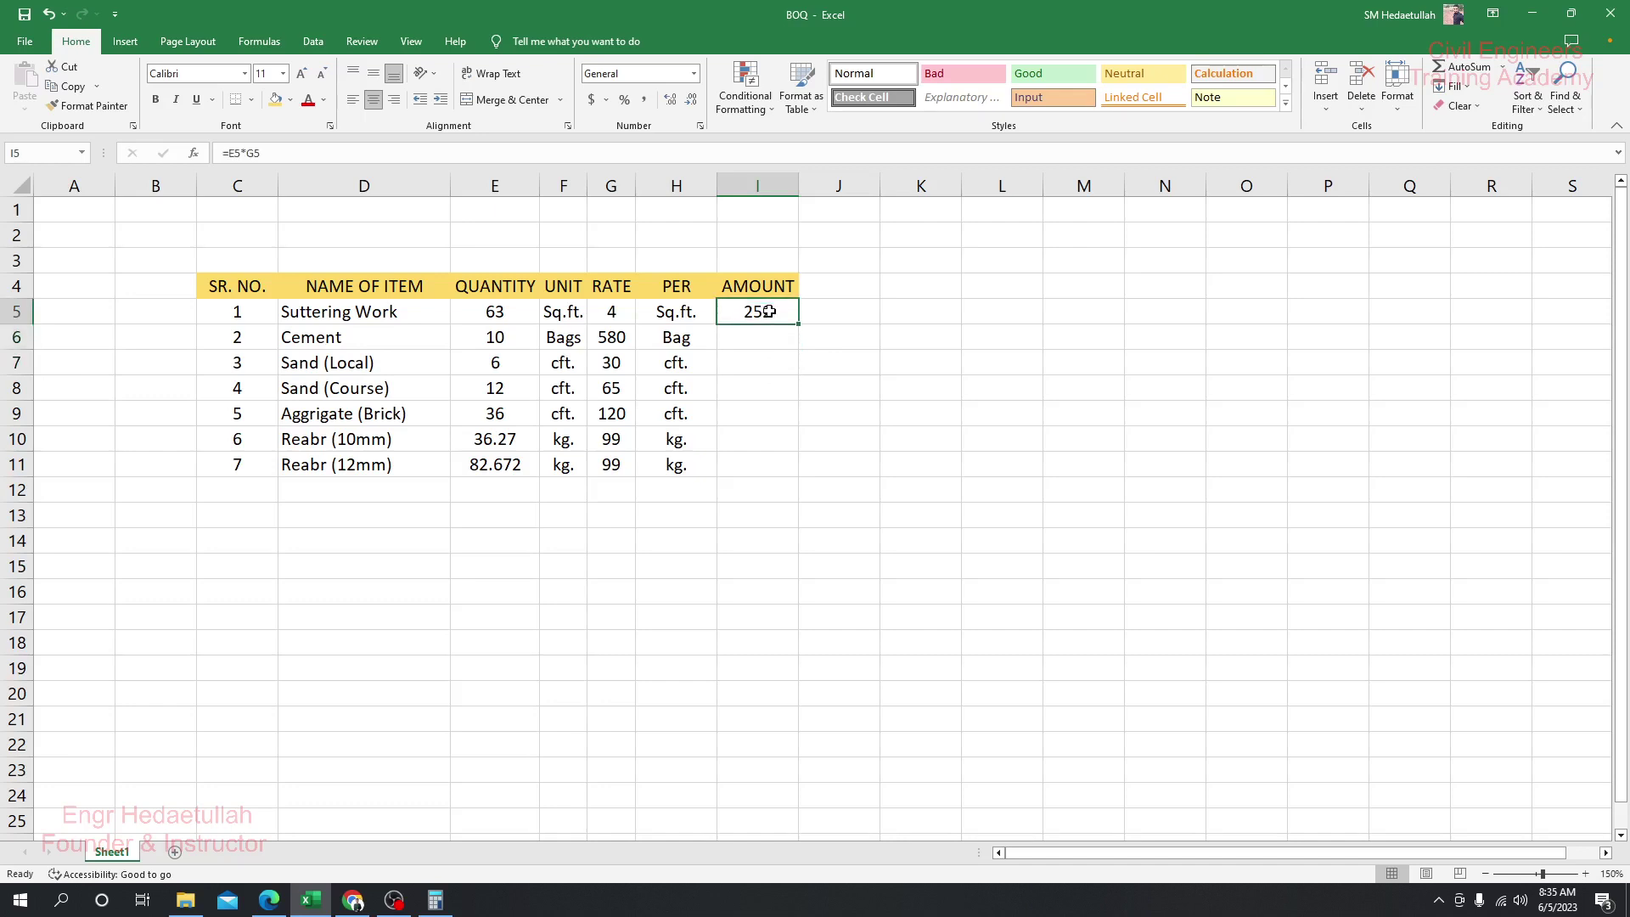
pyautogui.moveTo(799, 325); pyautogui.dragTo(800, 475)
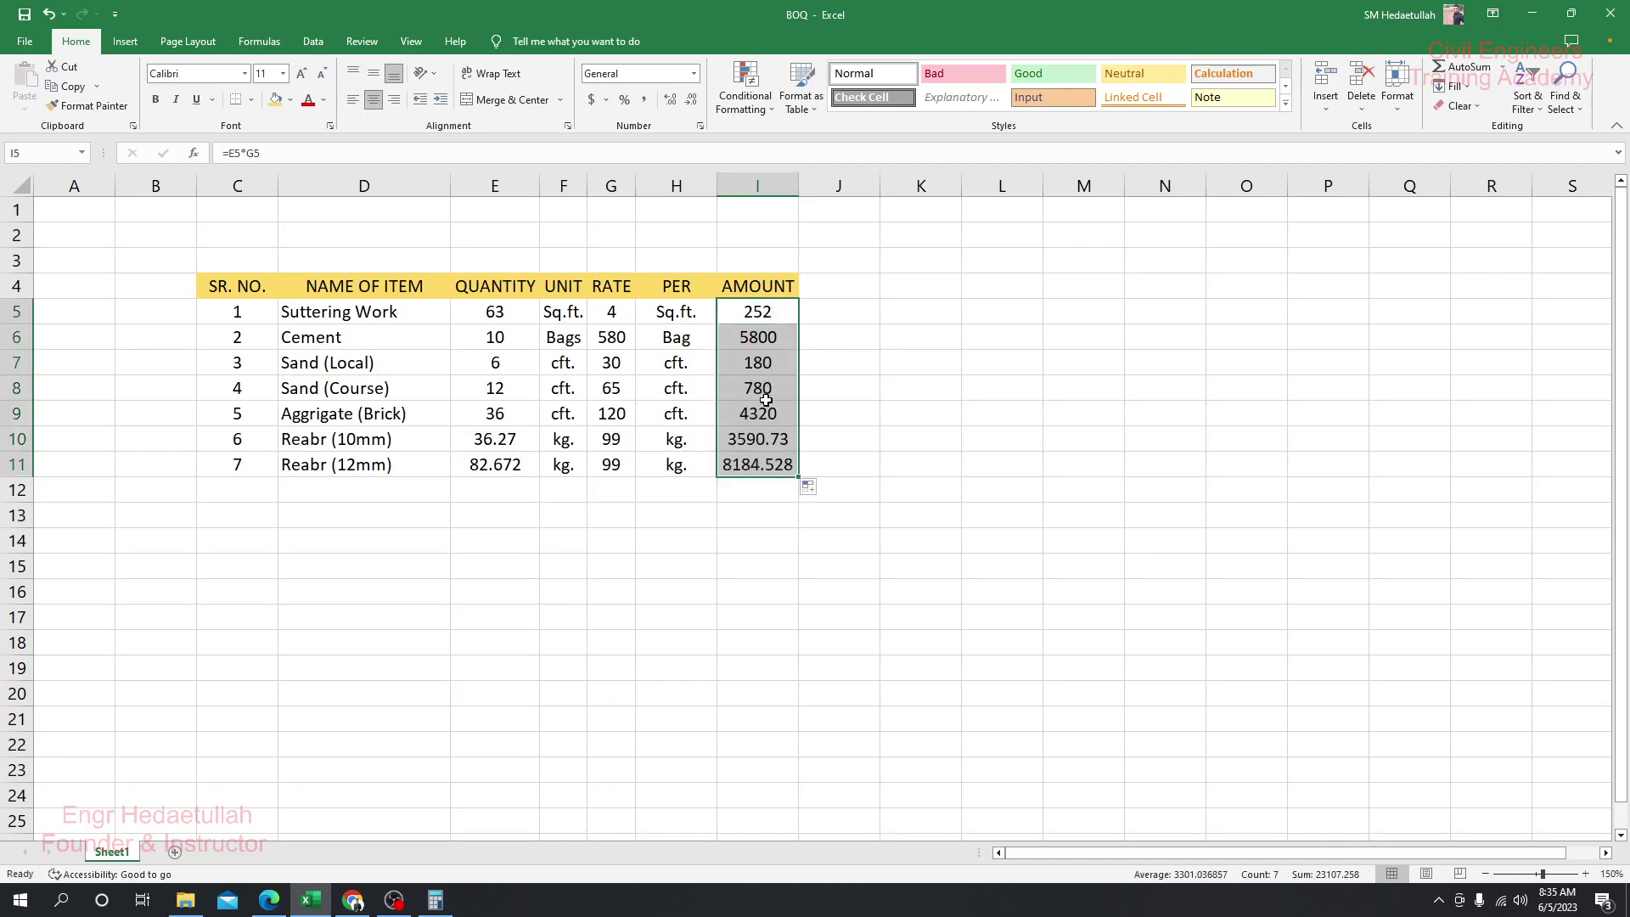
pyautogui.click(742, 538)
pyautogui.click(755, 362)
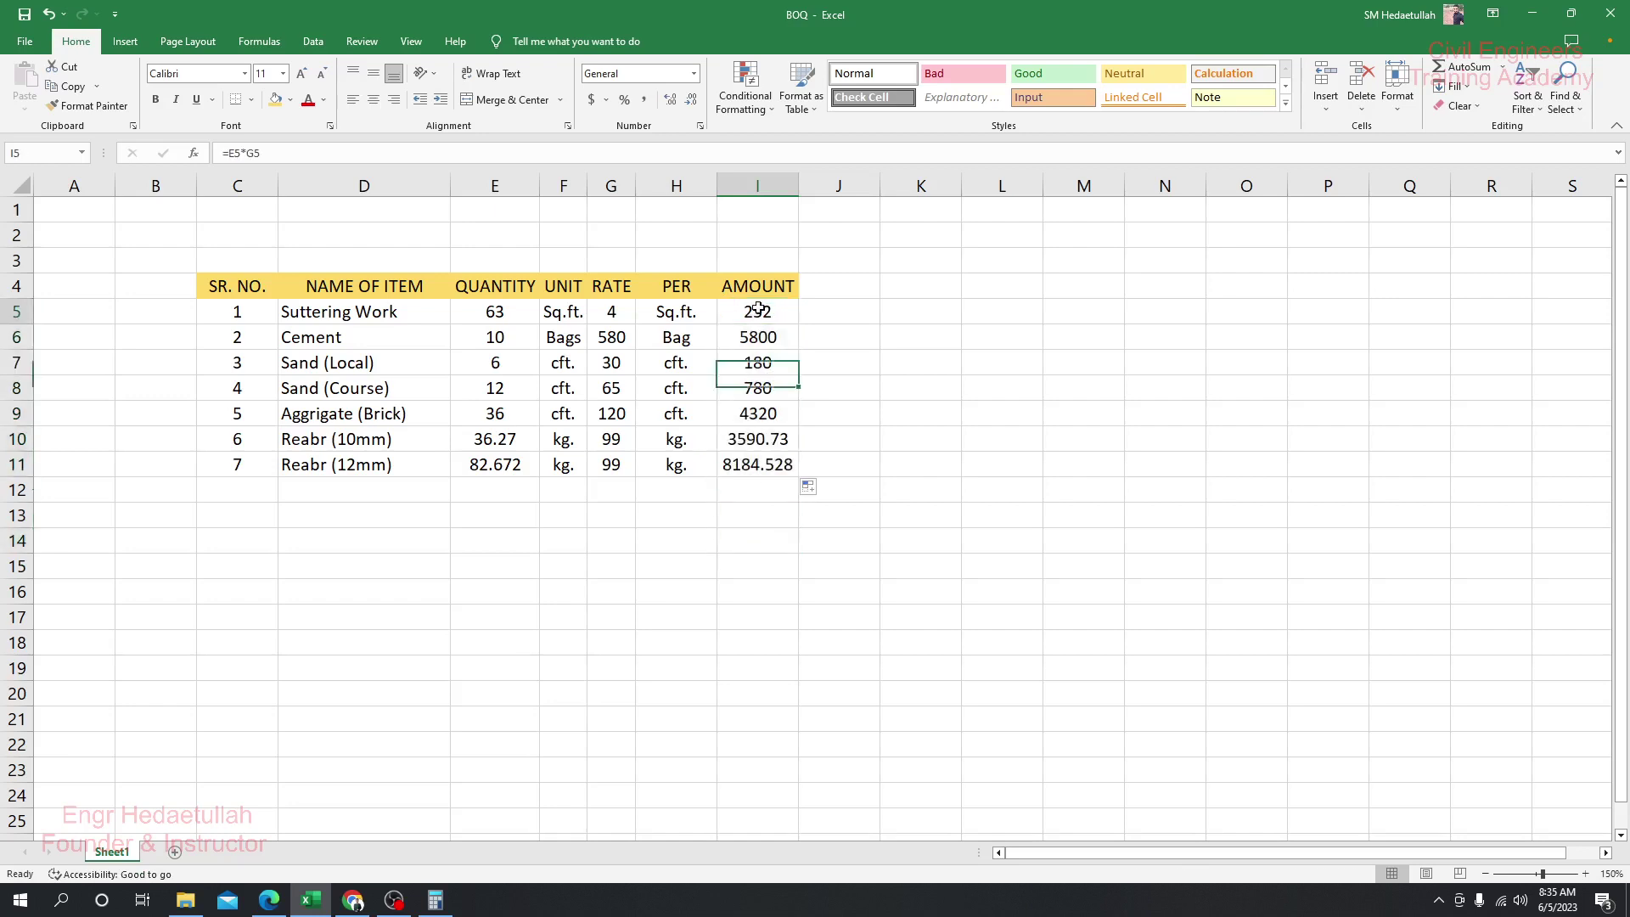
pyautogui.click(757, 337)
pyautogui.click(760, 414)
pyautogui.click(760, 464)
pyautogui.click(760, 538)
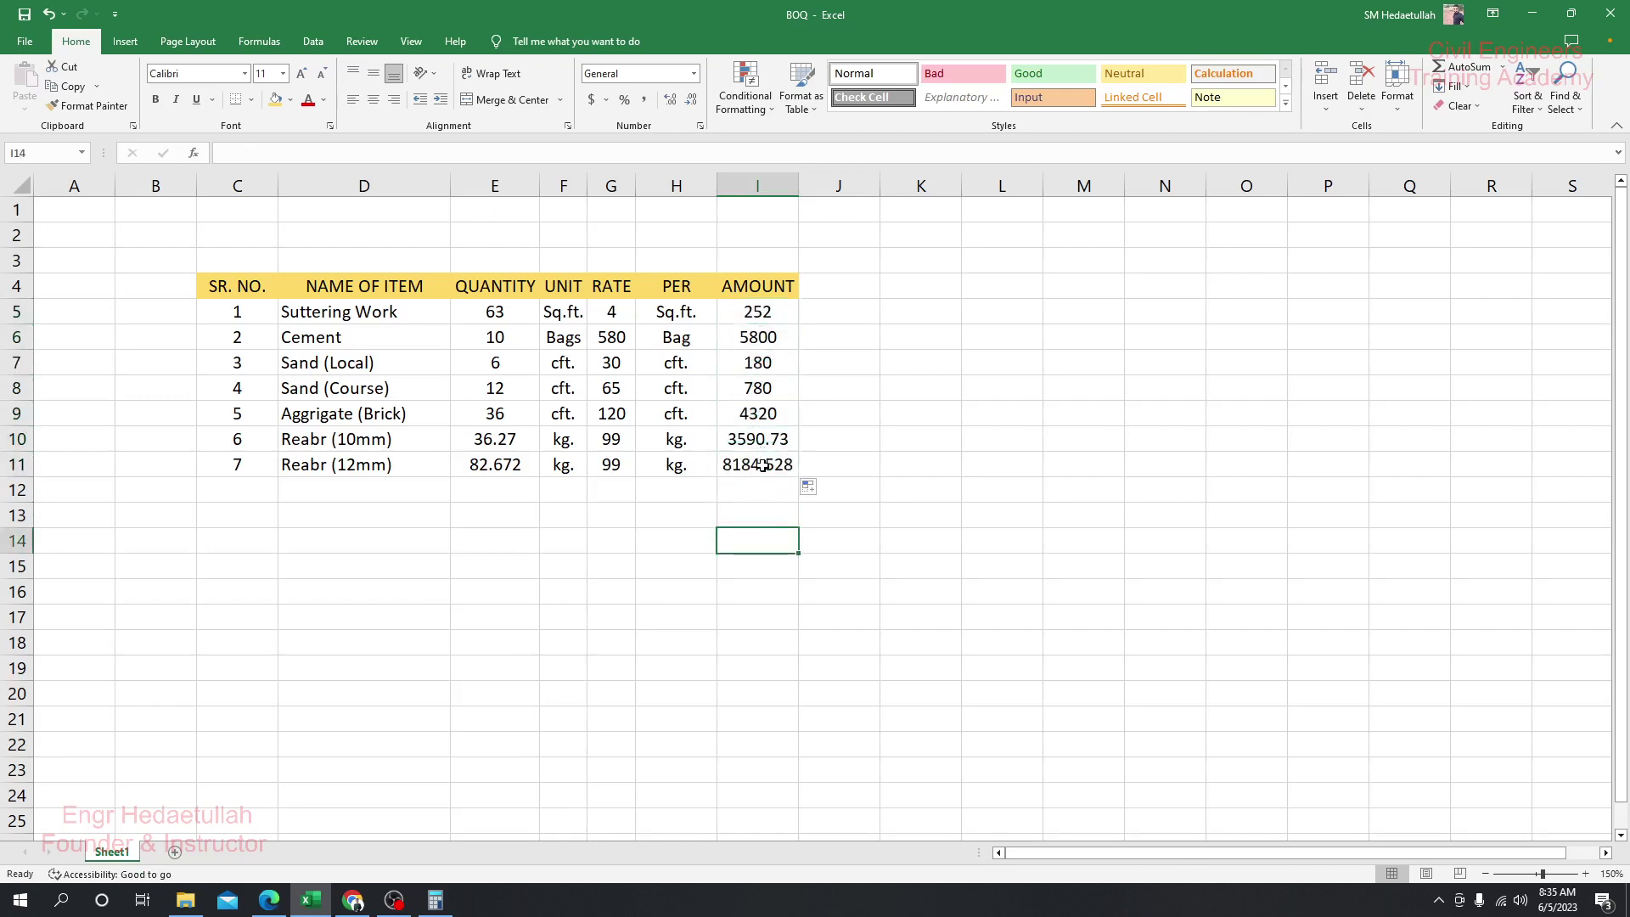
pyautogui.click(761, 464)
# - Format the amounts in I5:I11 to two decimals (252.00 to 8184.53)
pyautogui.moveTo(755, 311); pyautogui.dragTo(757, 465)
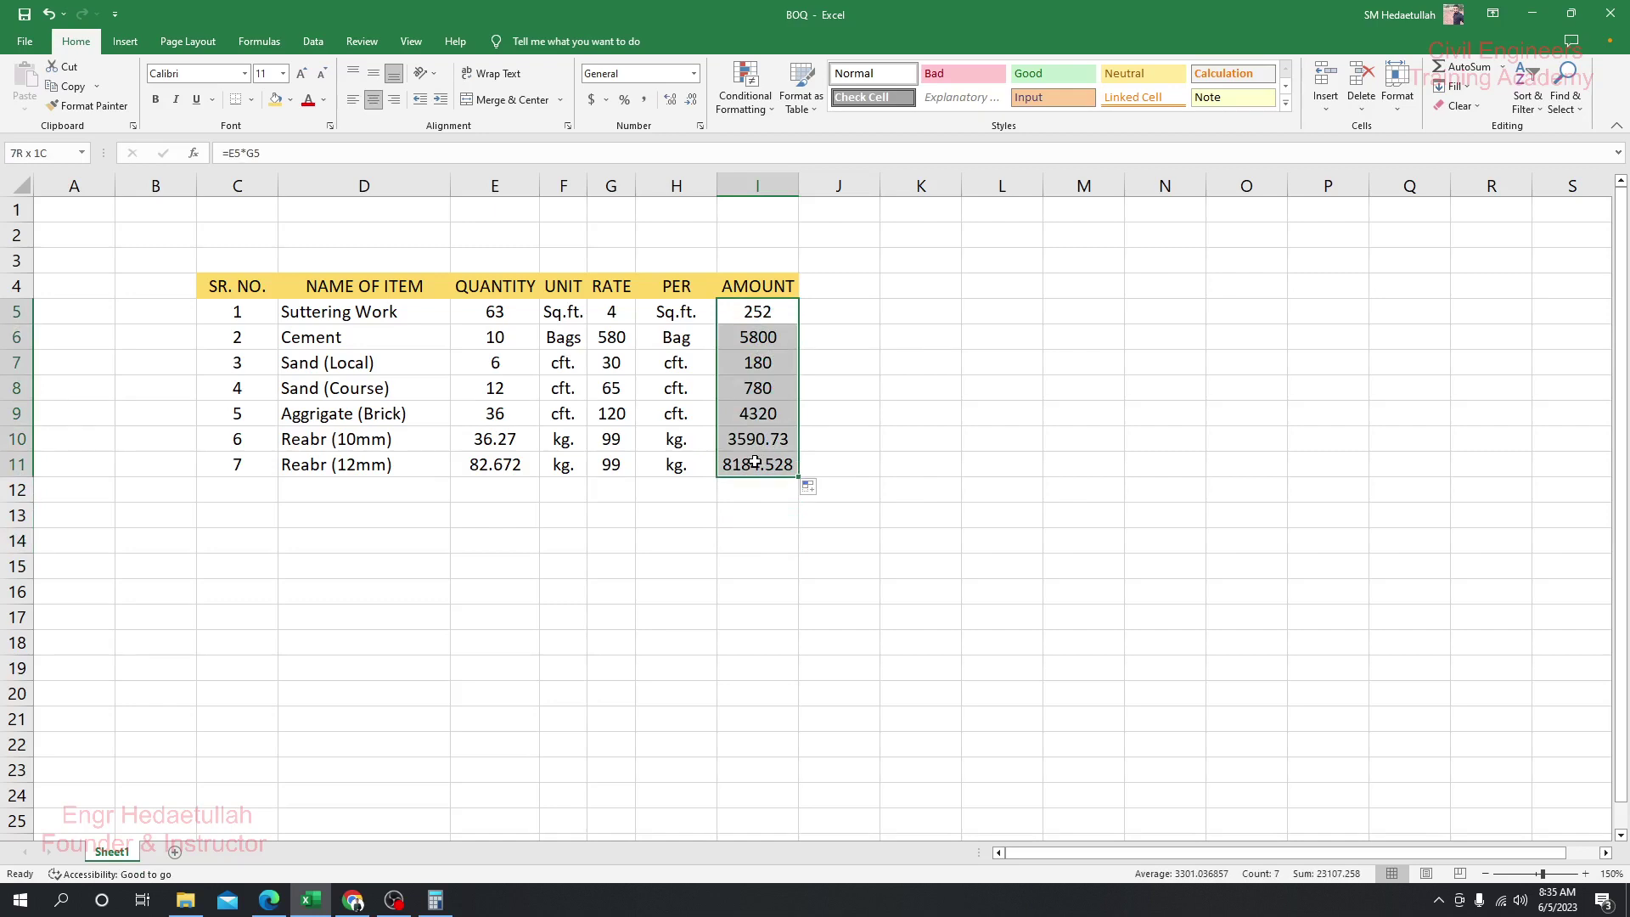
pyautogui.click(669, 99)
pyautogui.click(688, 99)
pyautogui.click(689, 100)
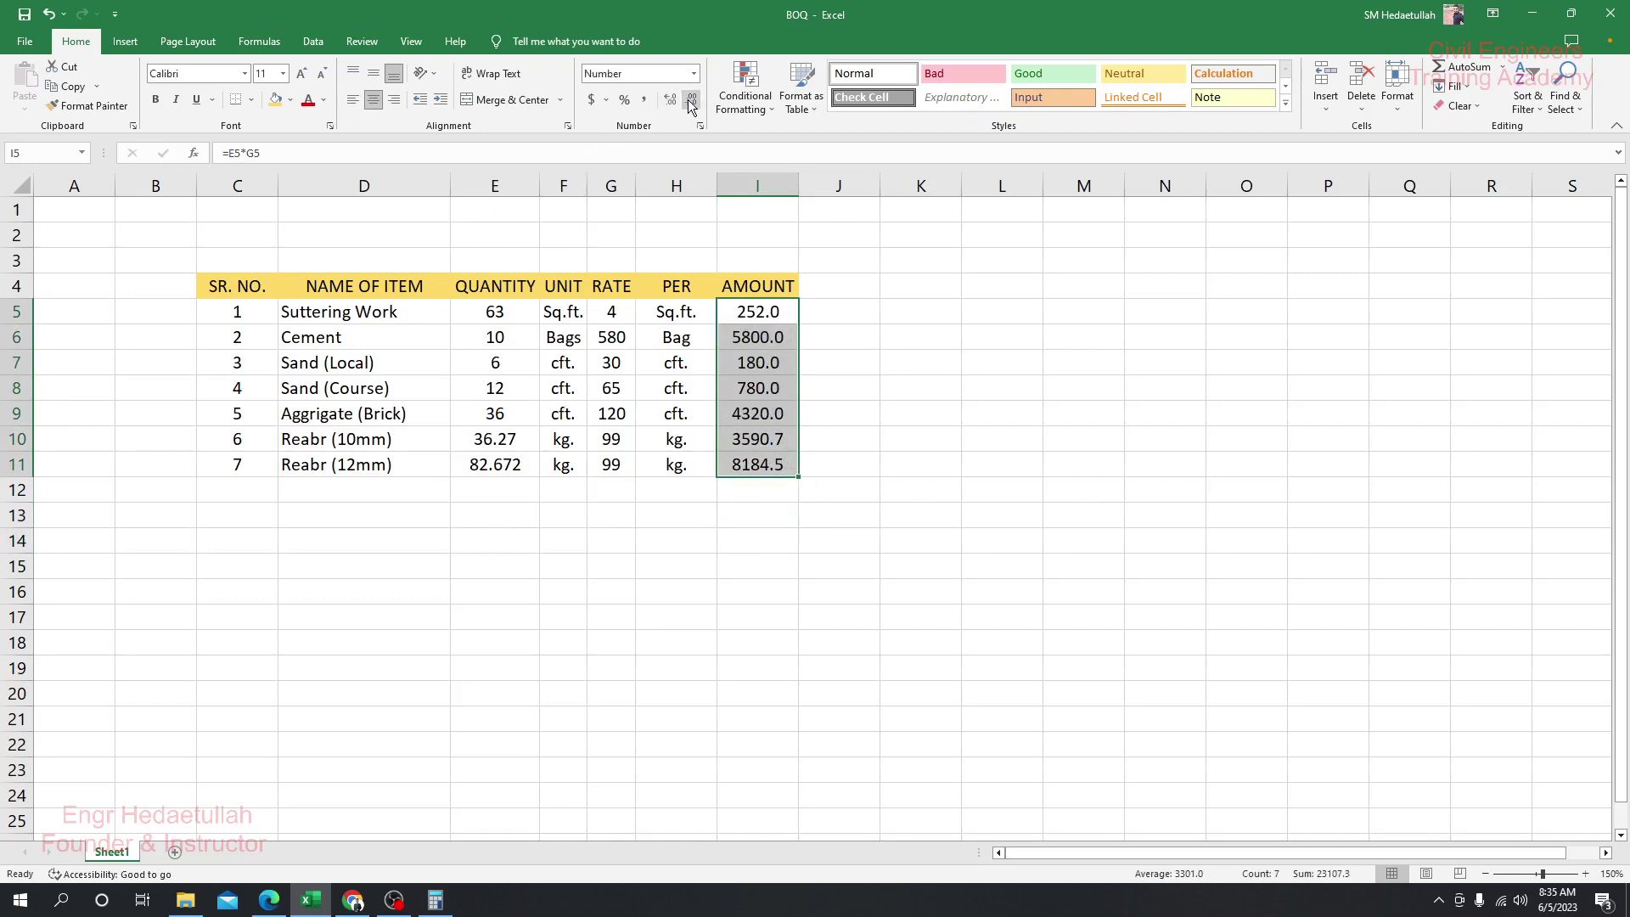
pyautogui.click(669, 99)
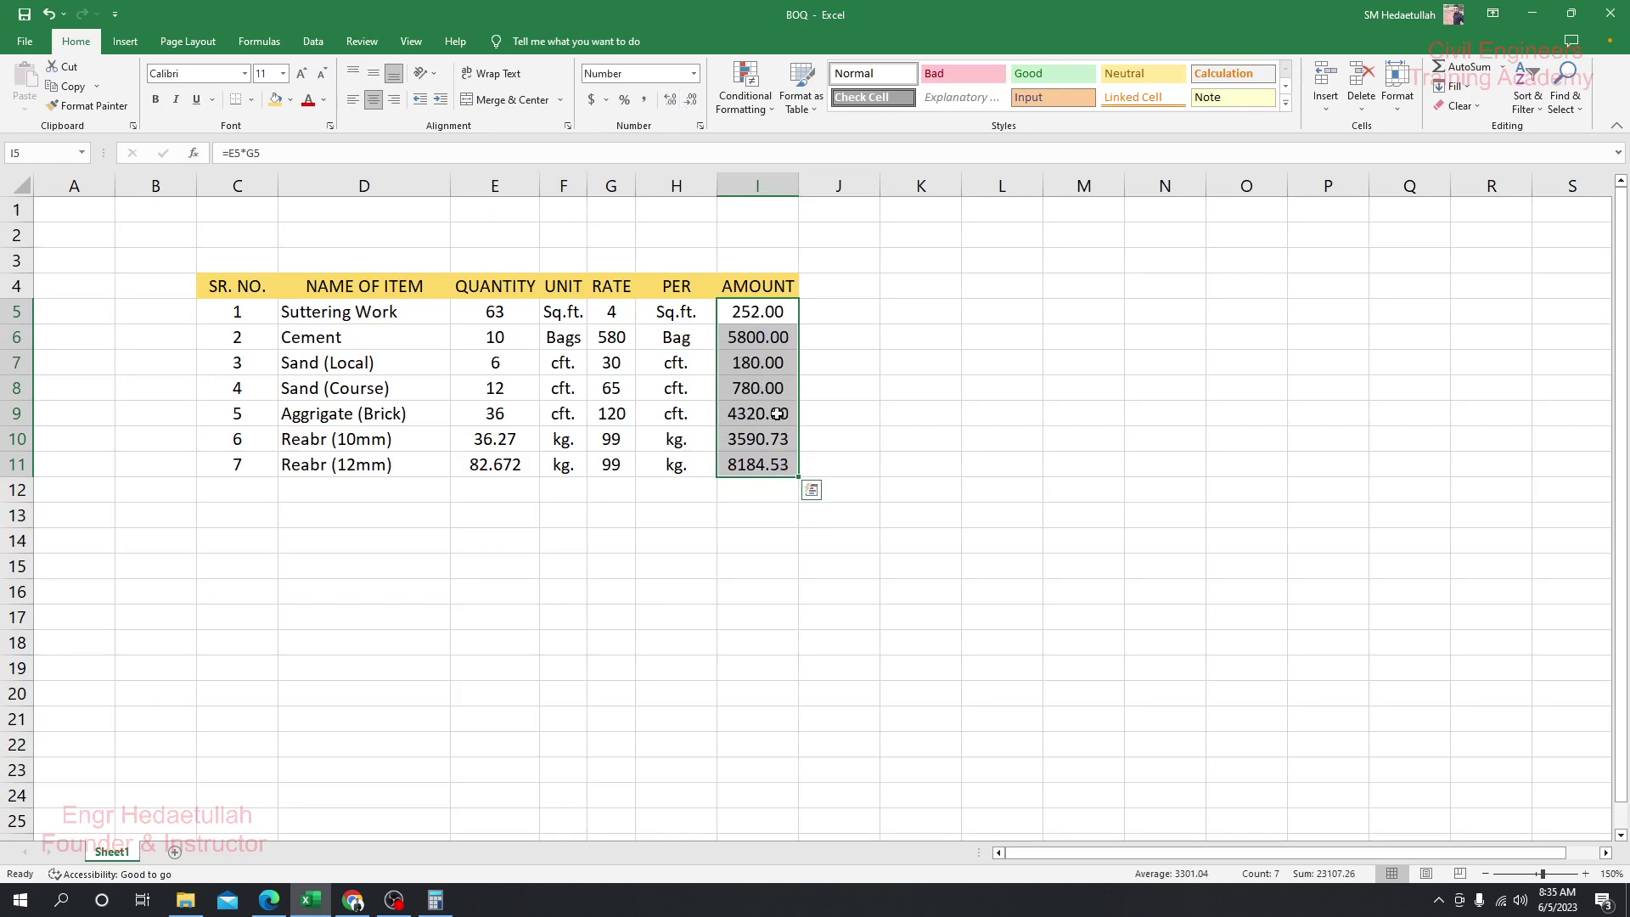
pyautogui.click(743, 540)
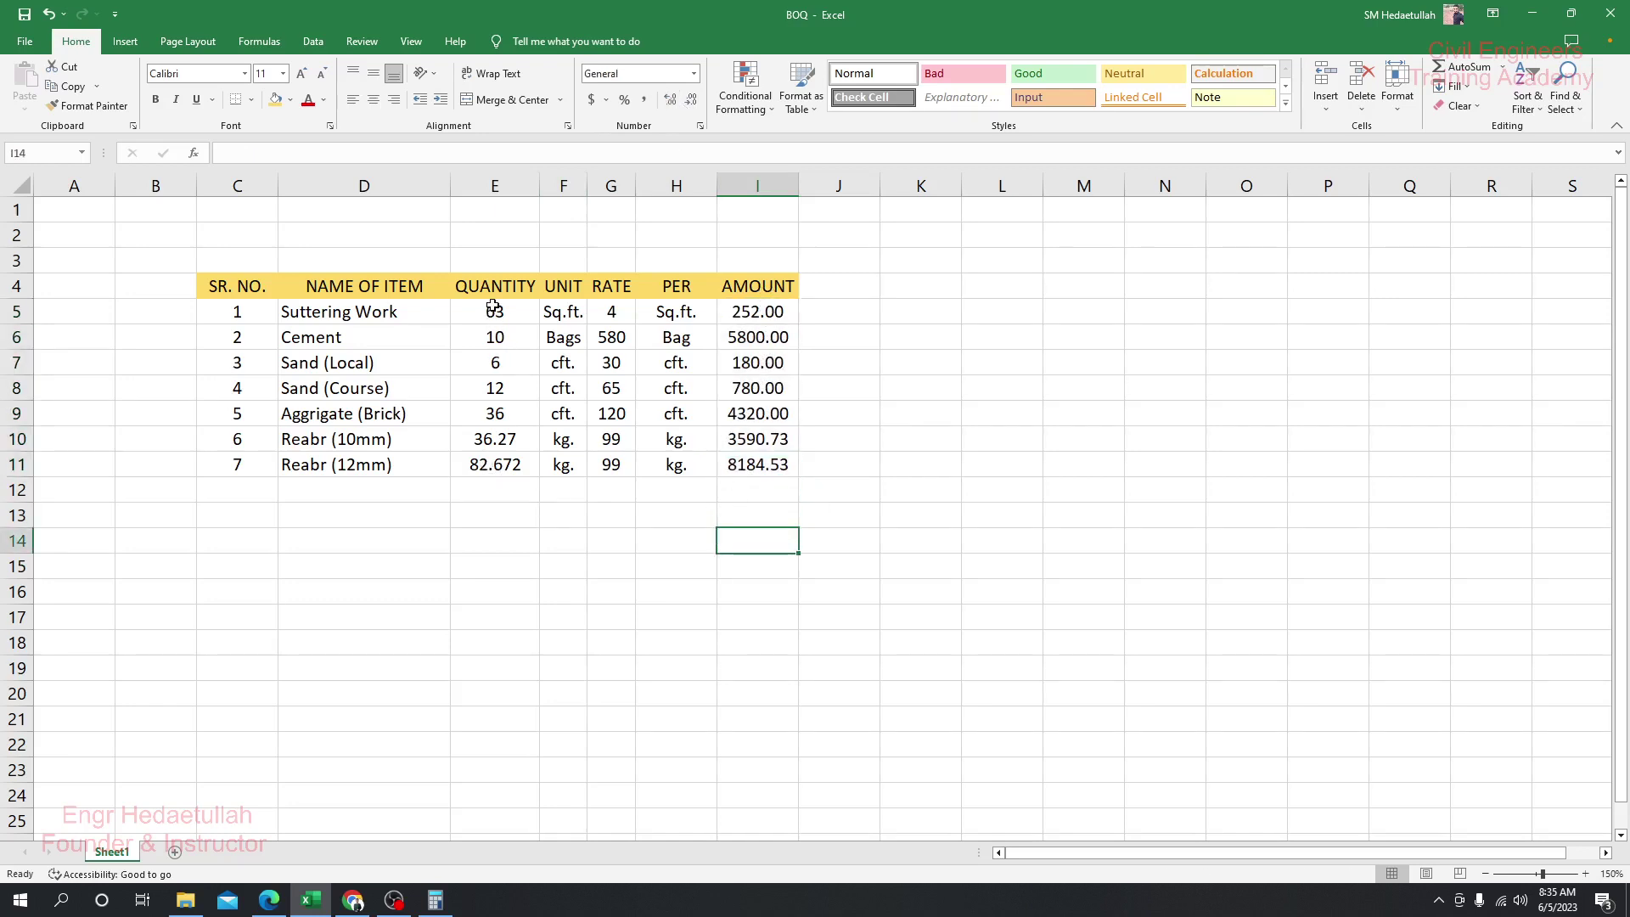
# - Format the QUANTITY values E5:E11 and RATE values G5:G11 to two decimals
pyautogui.moveTo(490, 313); pyautogui.dragTo(498, 465)
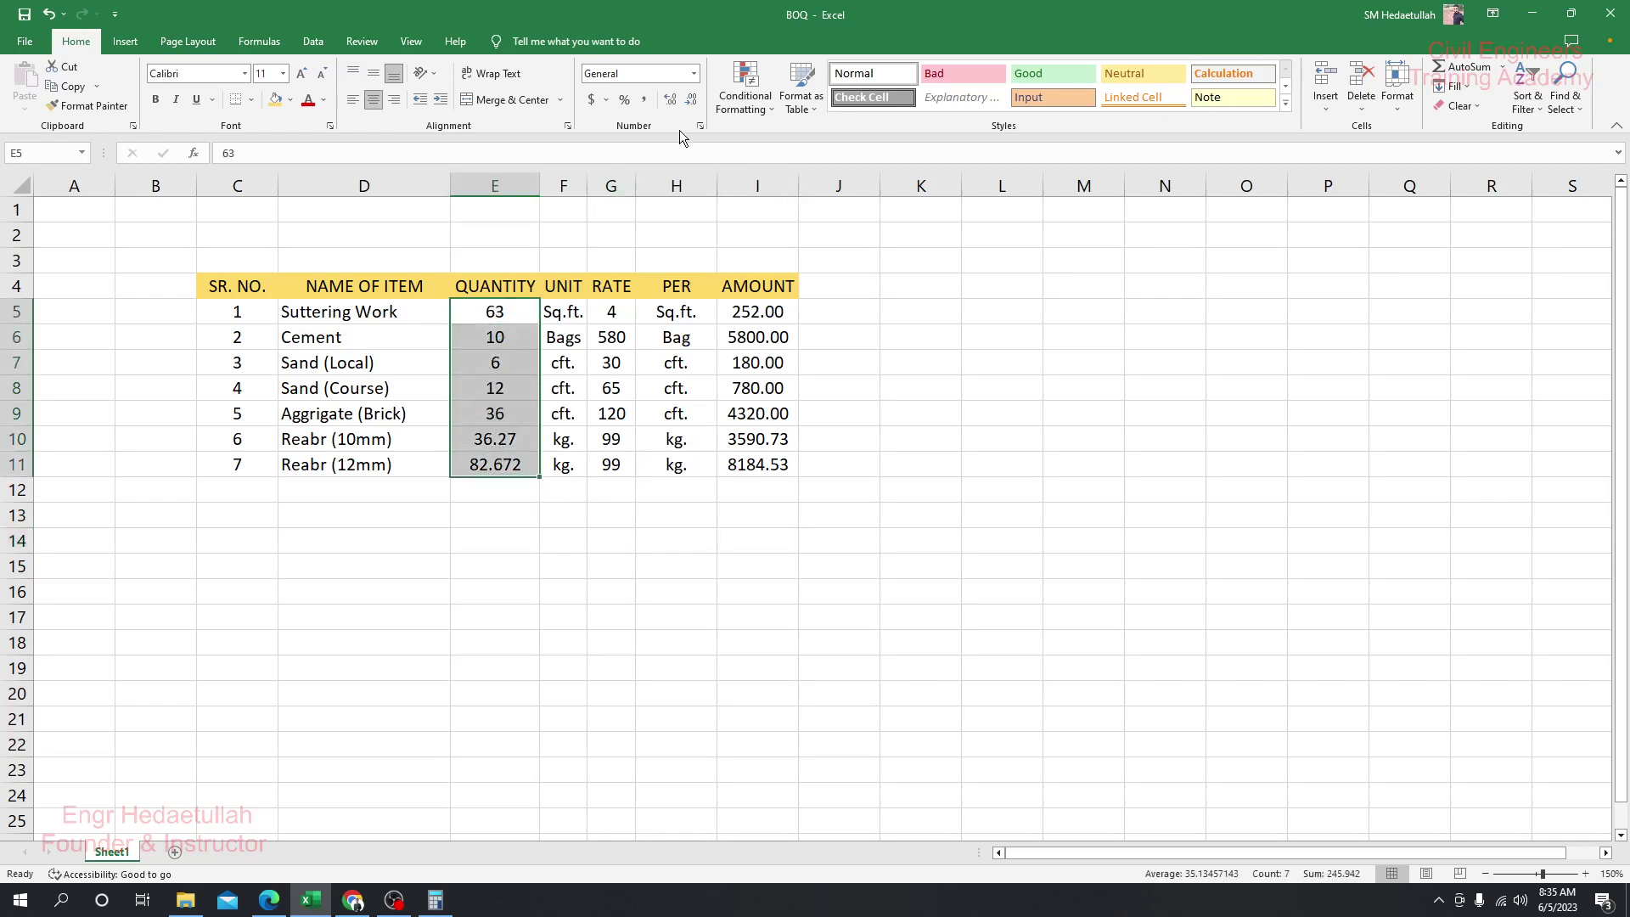
pyautogui.click(670, 100)
pyautogui.click(690, 101)
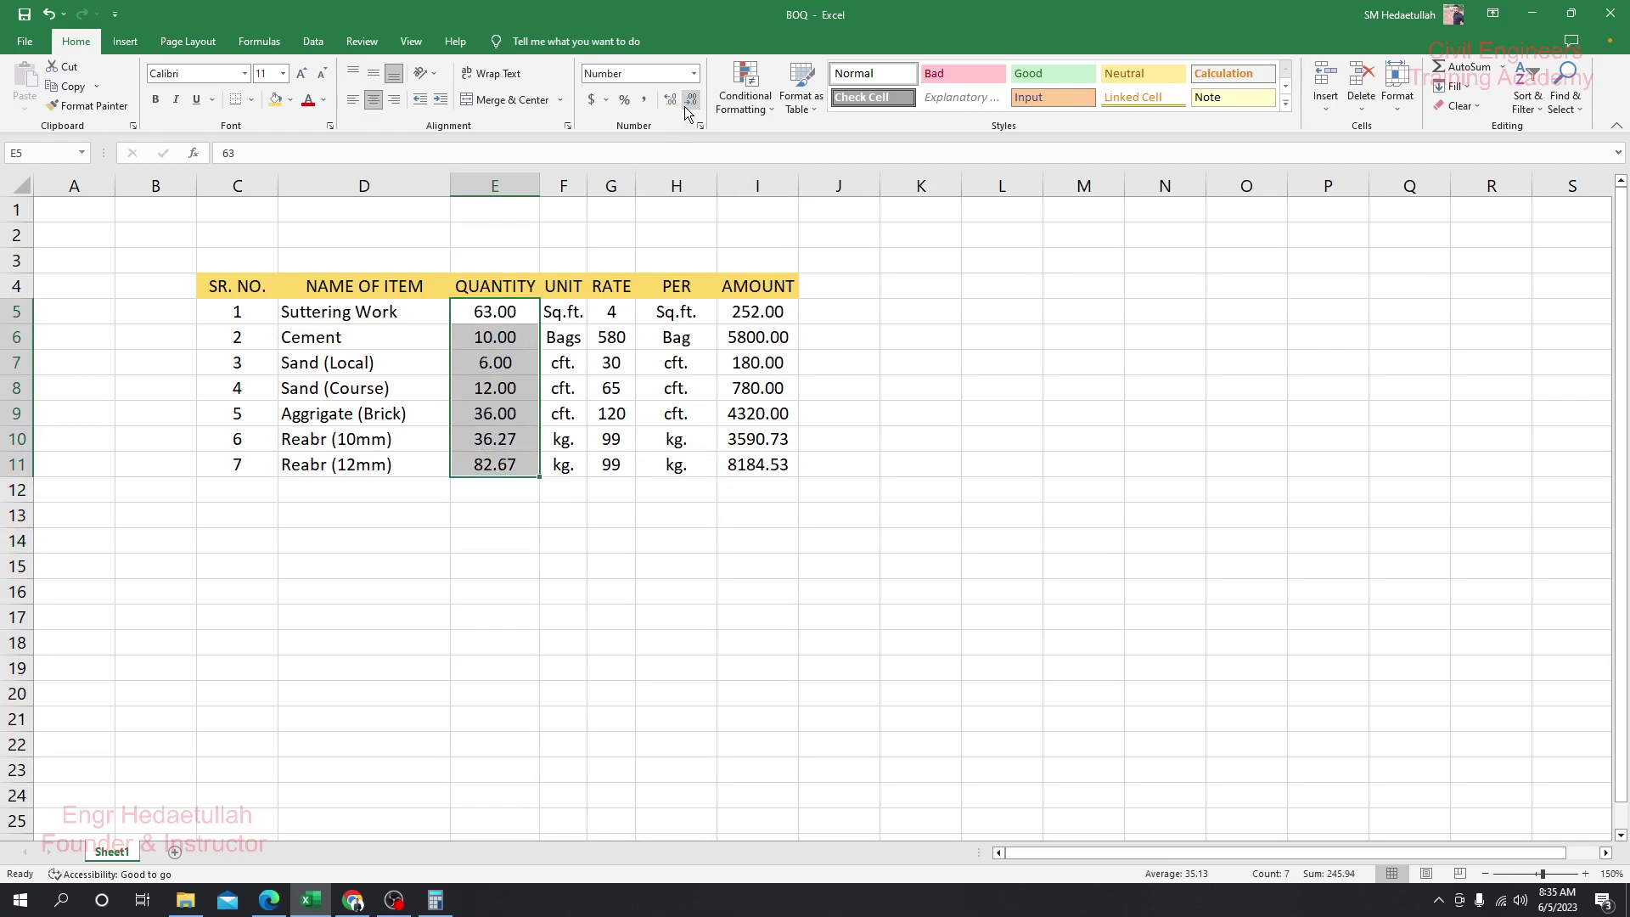
pyautogui.click(520, 645)
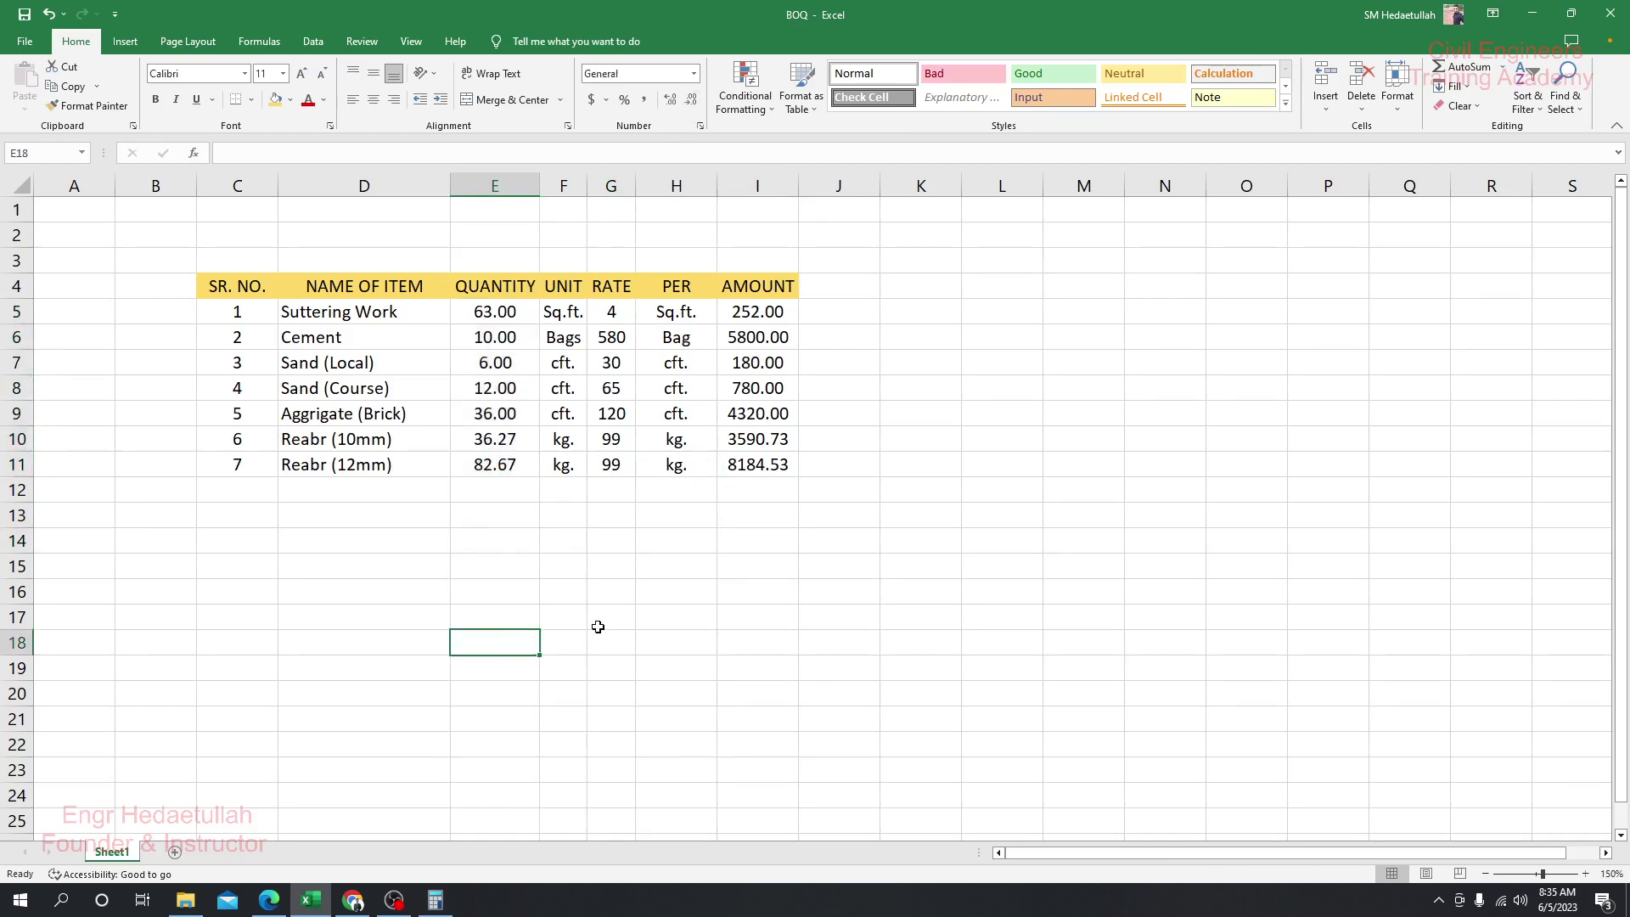
pyautogui.moveTo(609, 311); pyautogui.dragTo(619, 459)
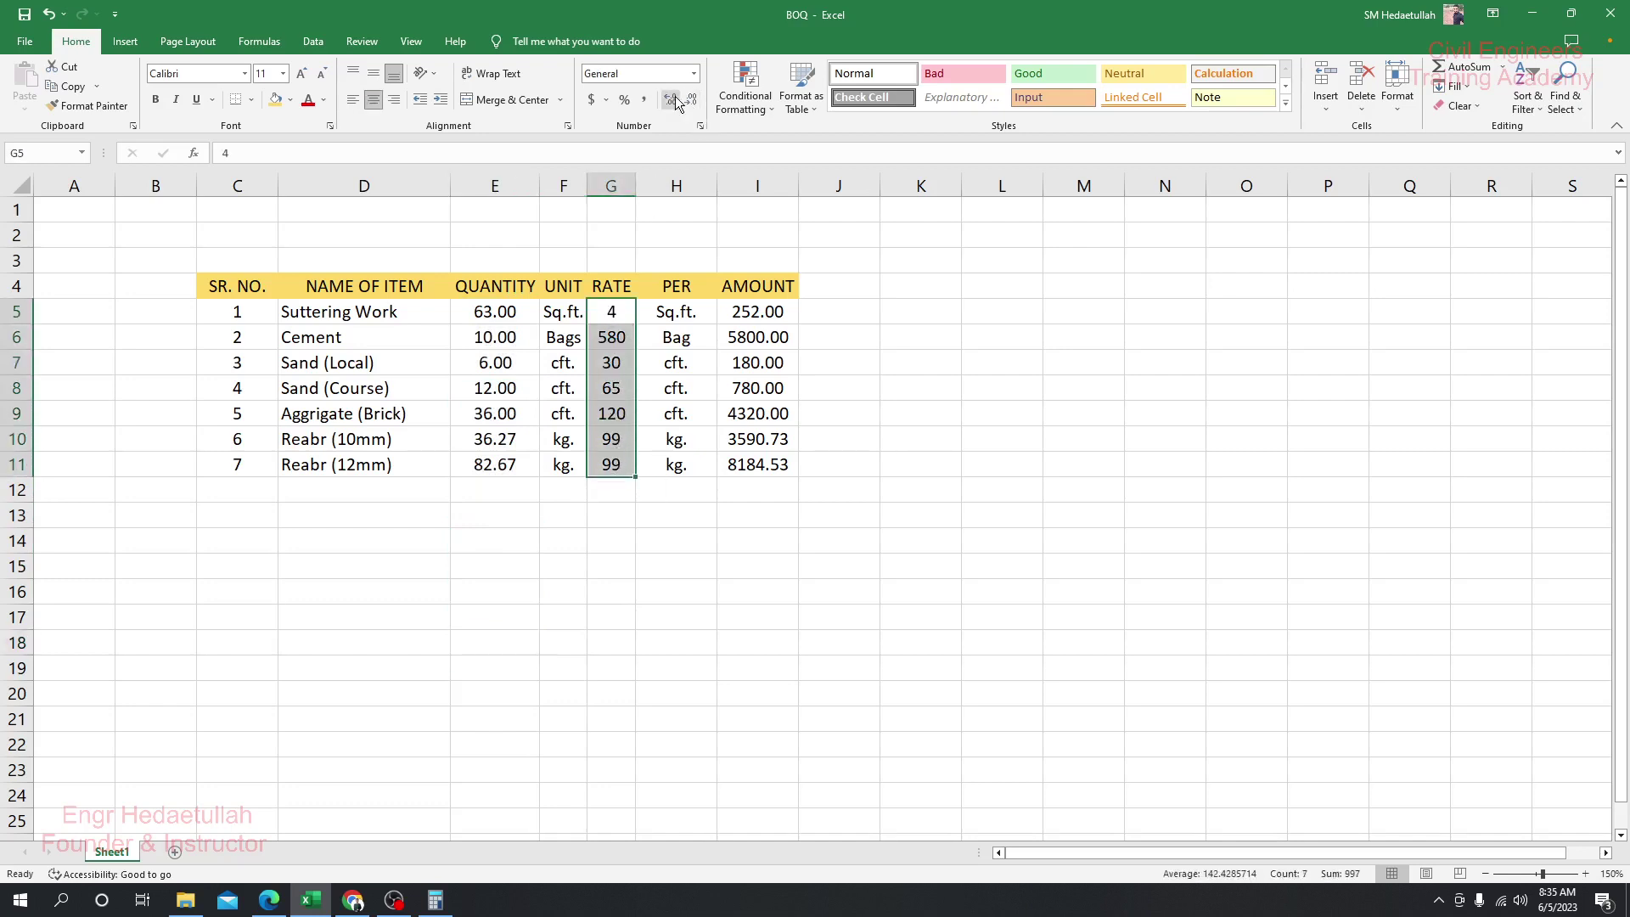
pyautogui.click(673, 99)
pyautogui.click(673, 99)
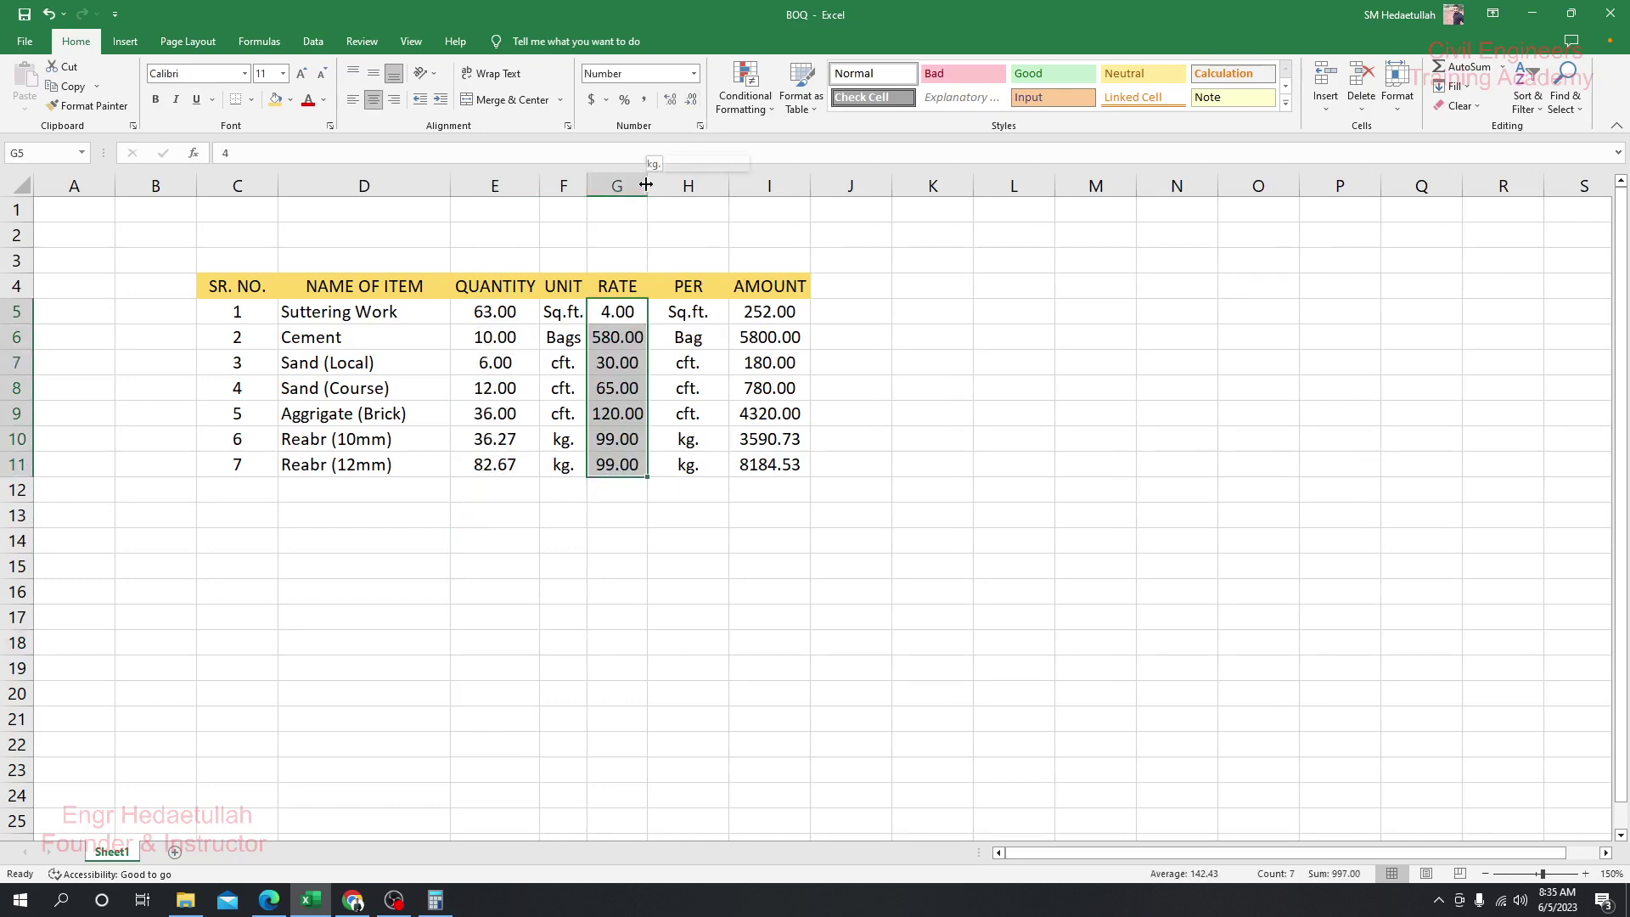
# - Widen the RATE and AMOUNT columns
pyautogui.moveTo(645, 184); pyautogui.dragTo(544, 177)
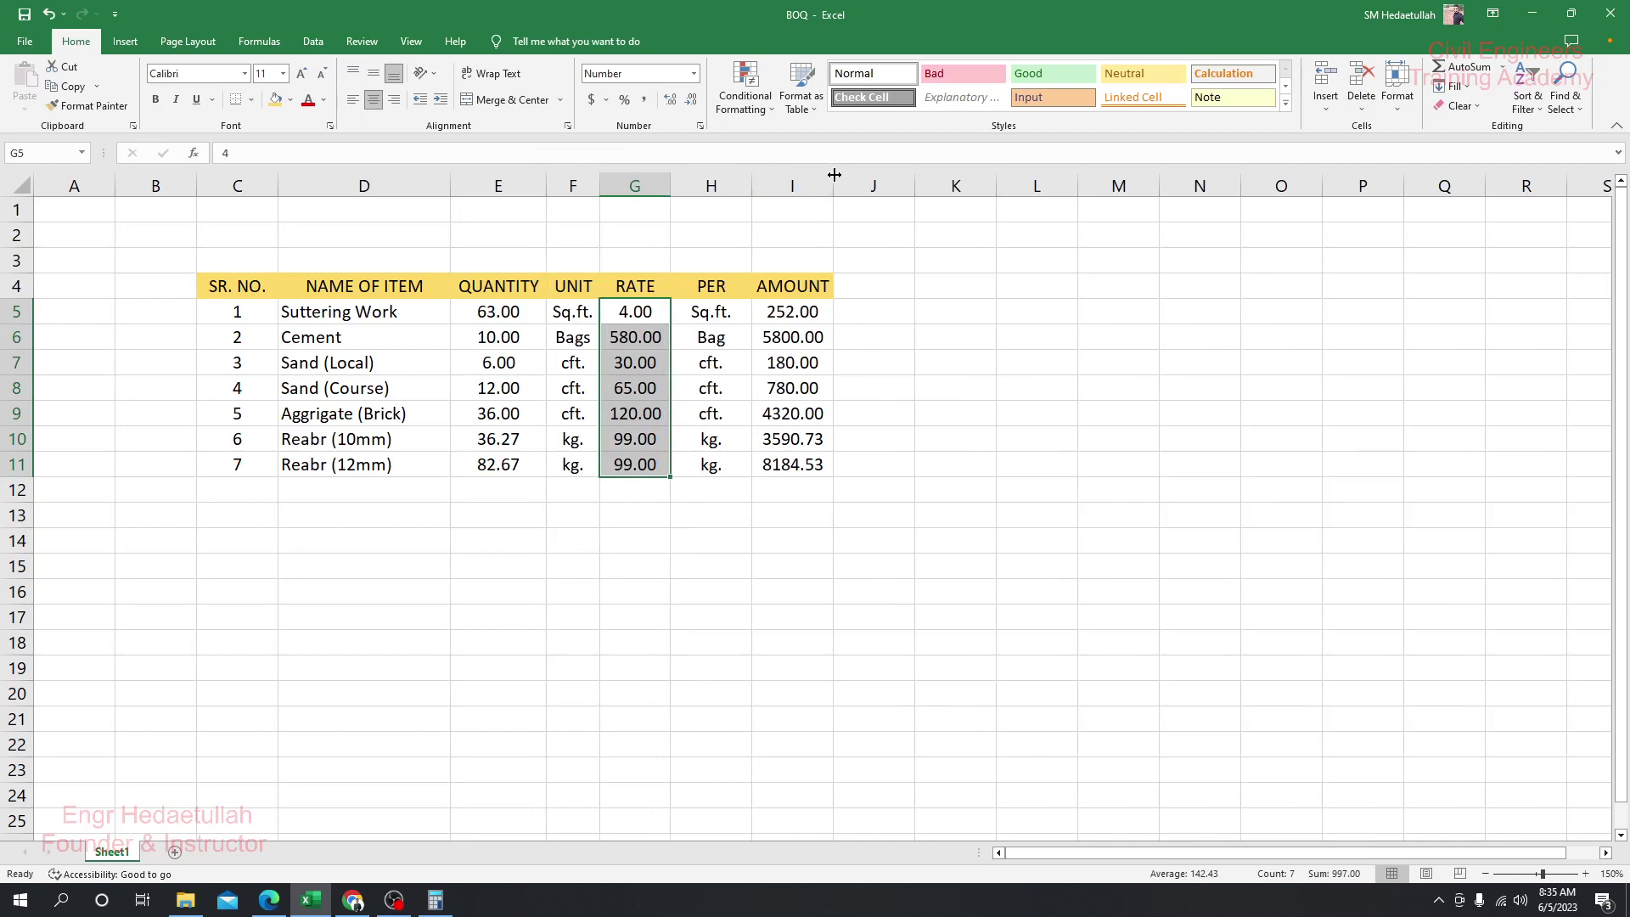
pyautogui.moveTo(835, 175); pyautogui.dragTo(845, 175)
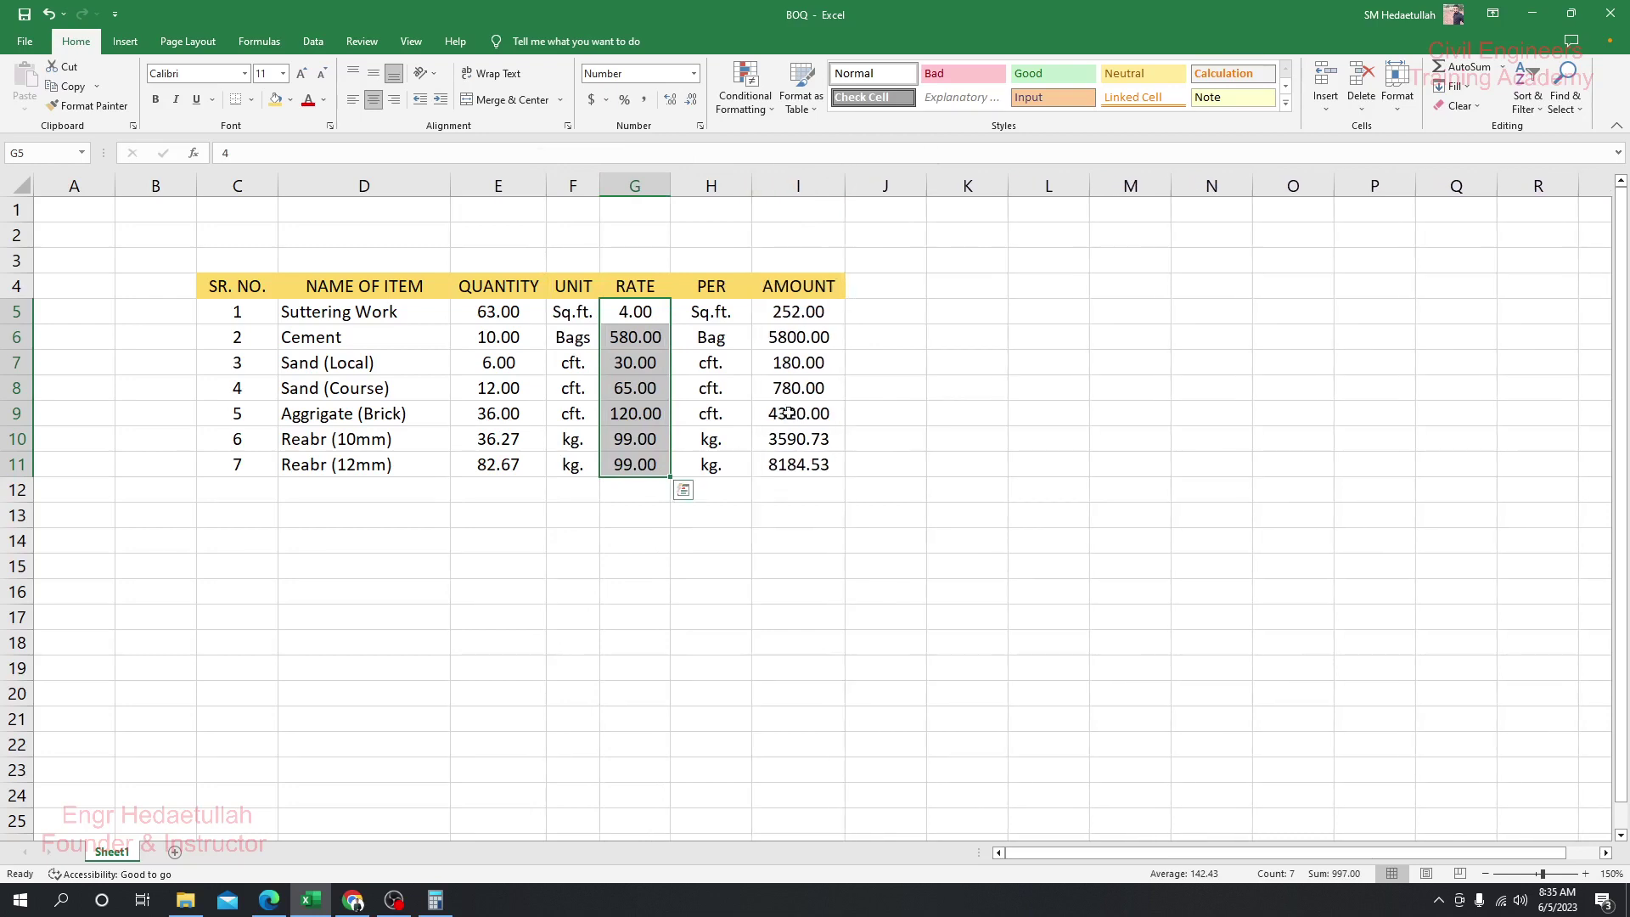
pyautogui.click(796, 566)
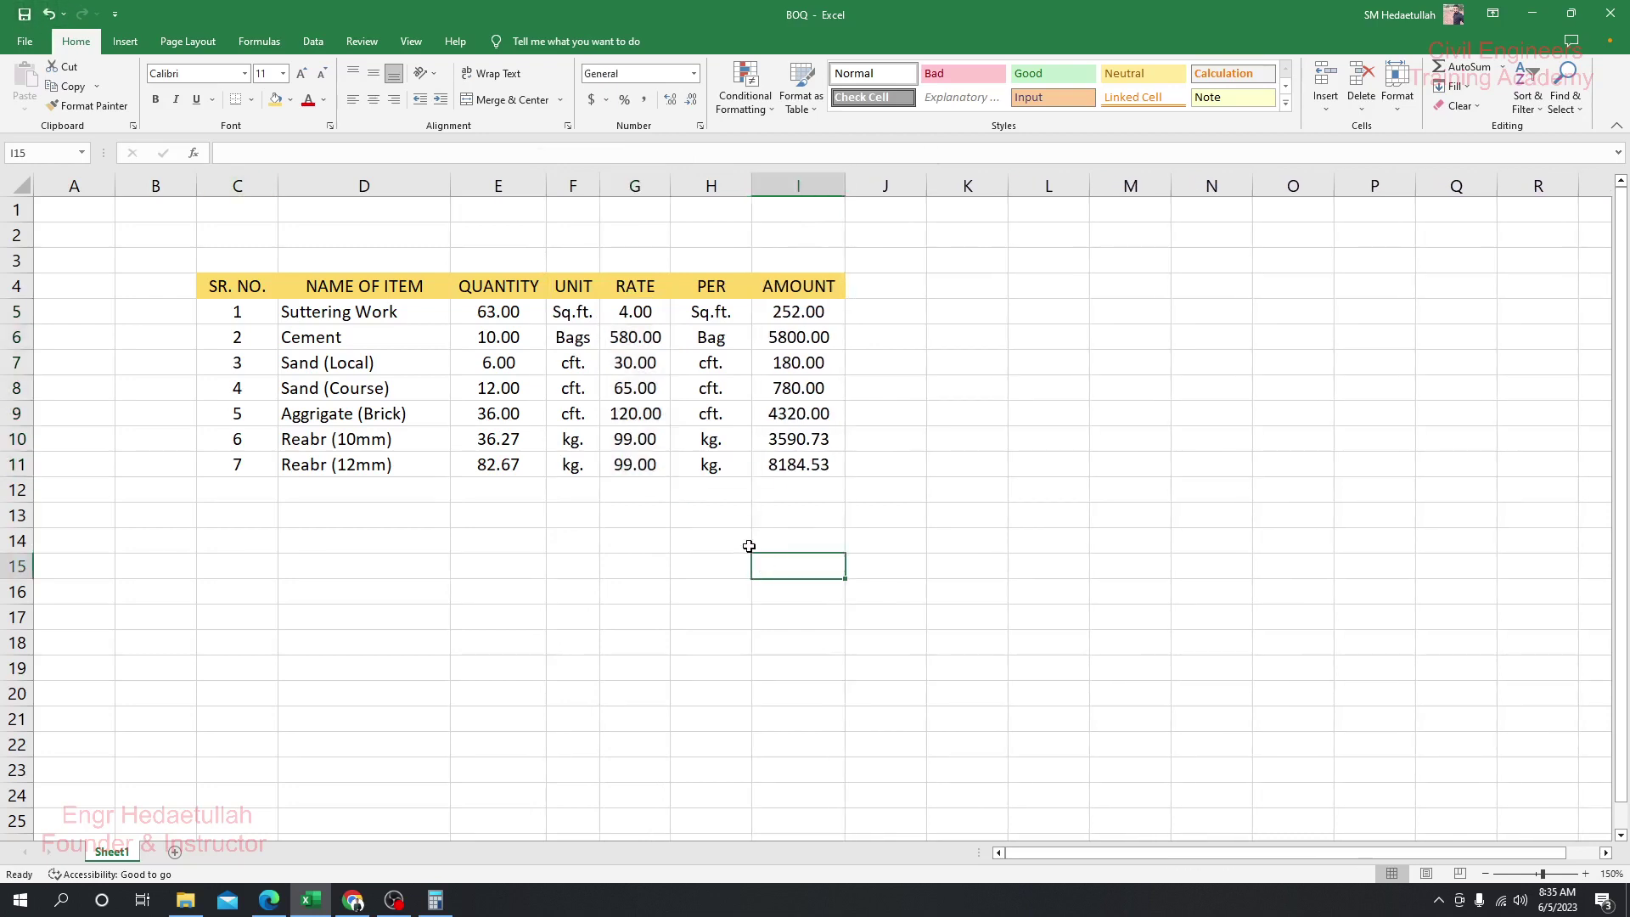
# - Total the amounts with =SUM(I5:I11) in I12 (23107.26) and start a ToTal label in H12
pyautogui.click(777, 494)
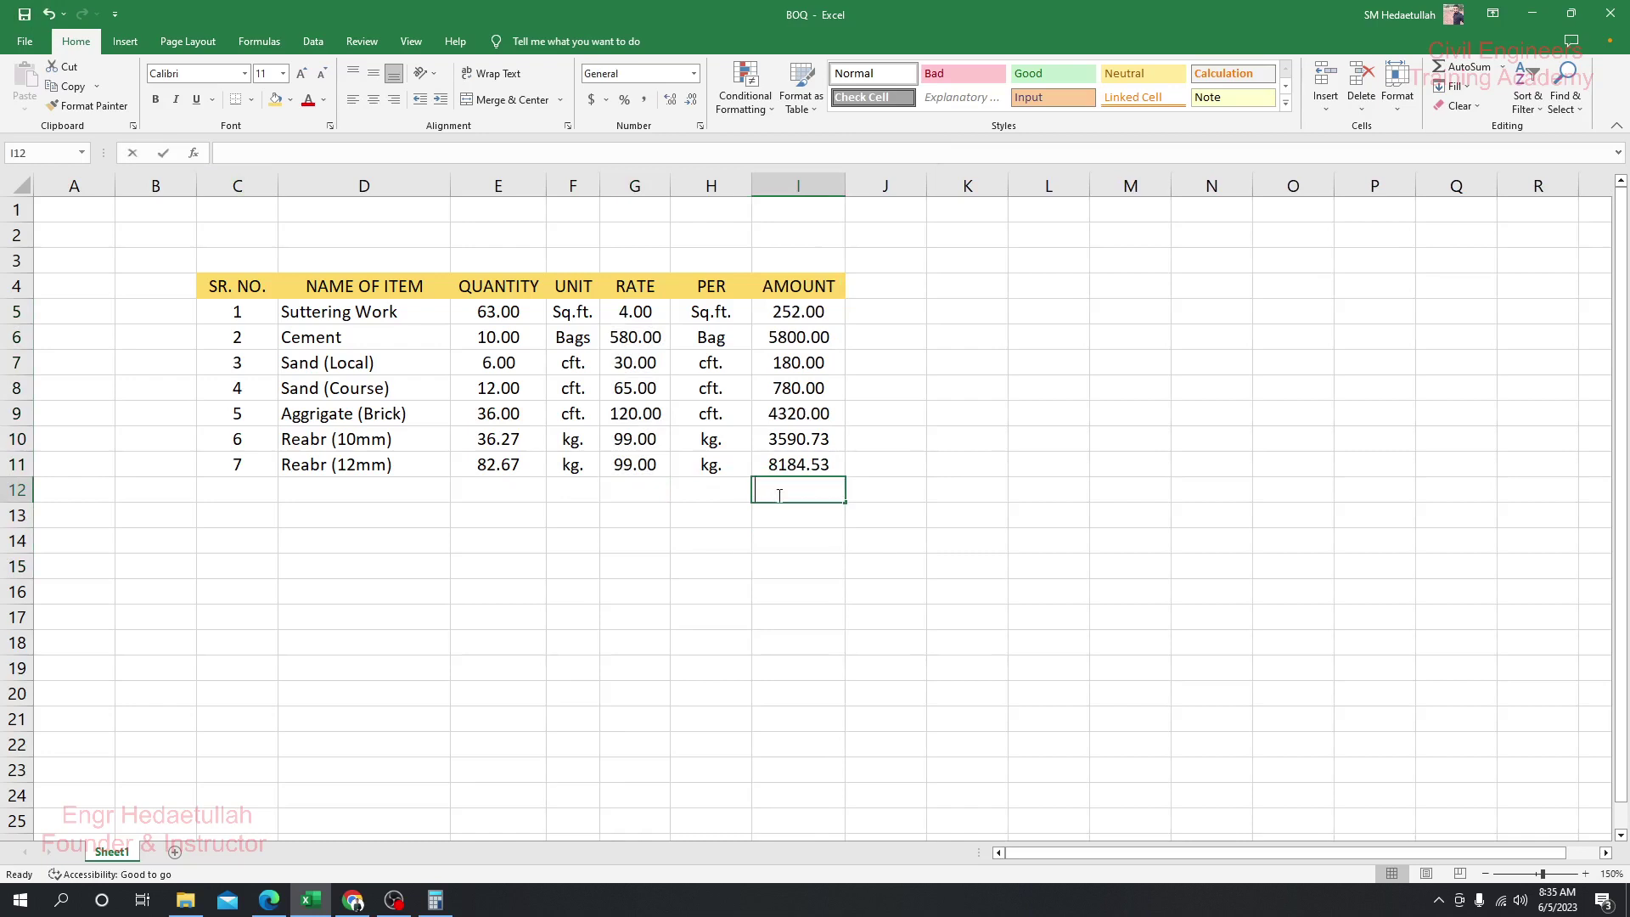
pyautogui.write('=sum')
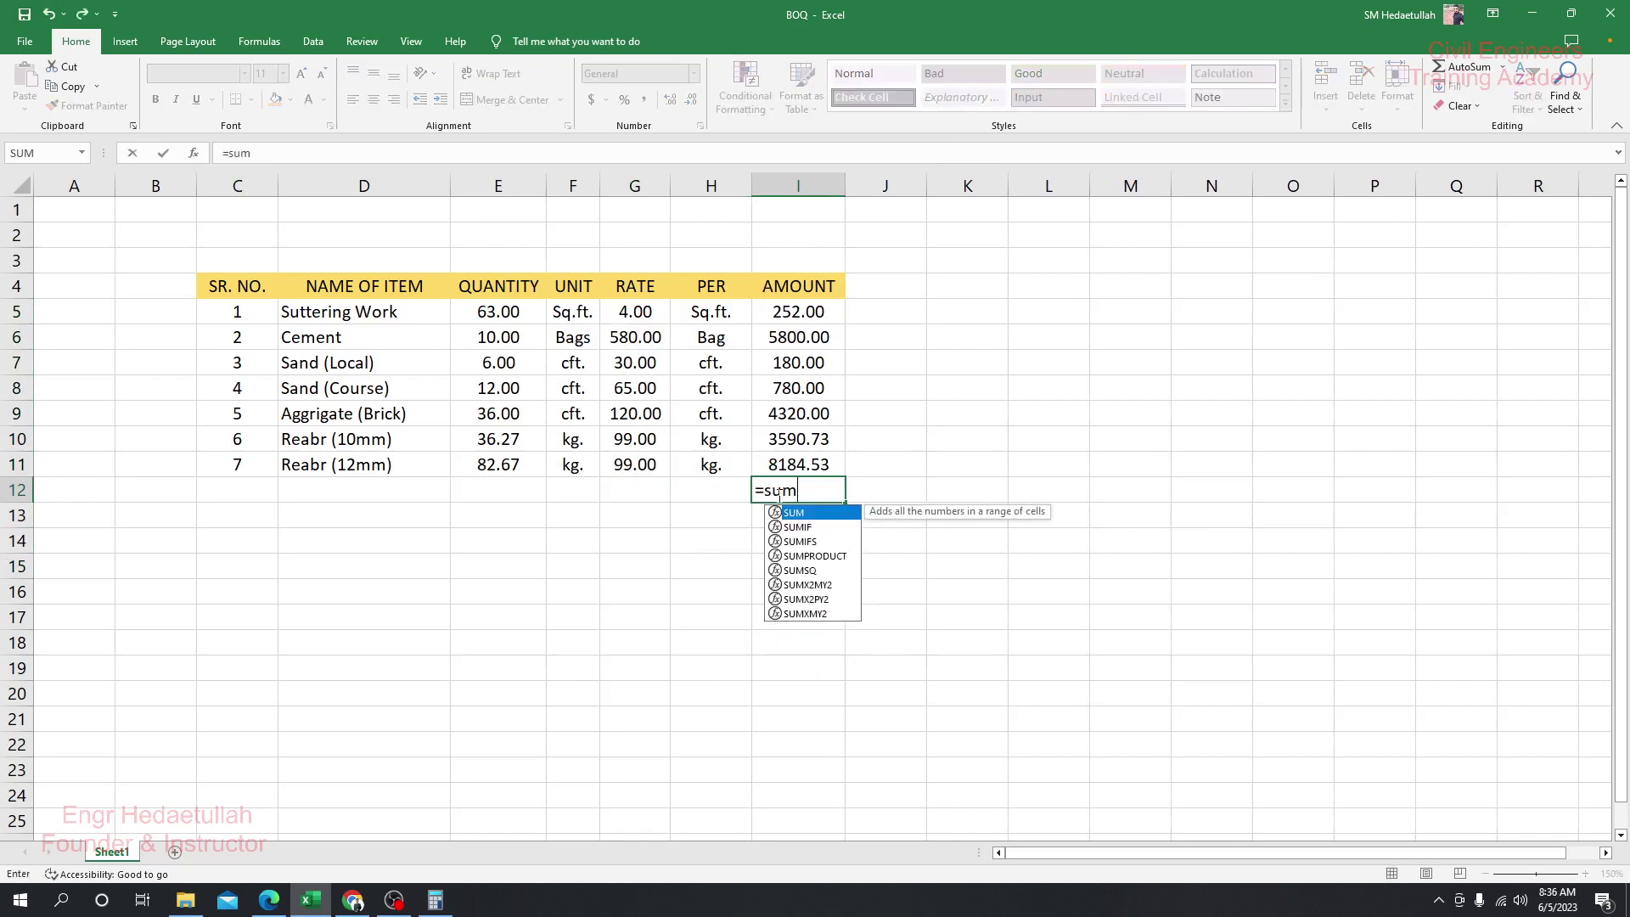
pyautogui.write('(')
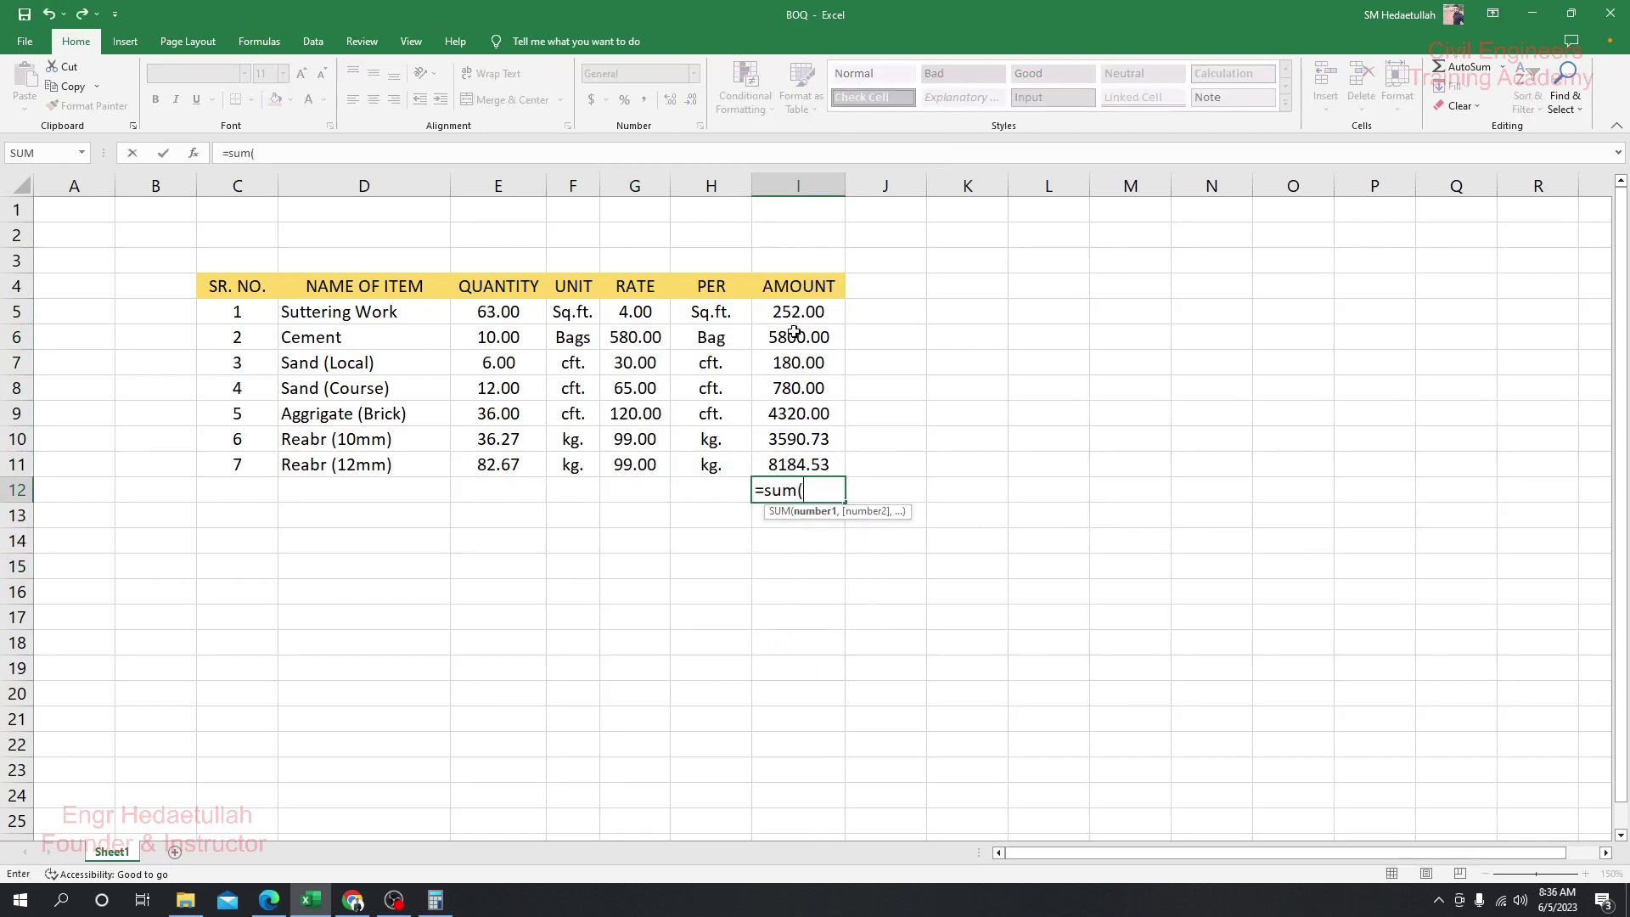
pyautogui.moveTo(794, 310); pyautogui.dragTo(805, 463)
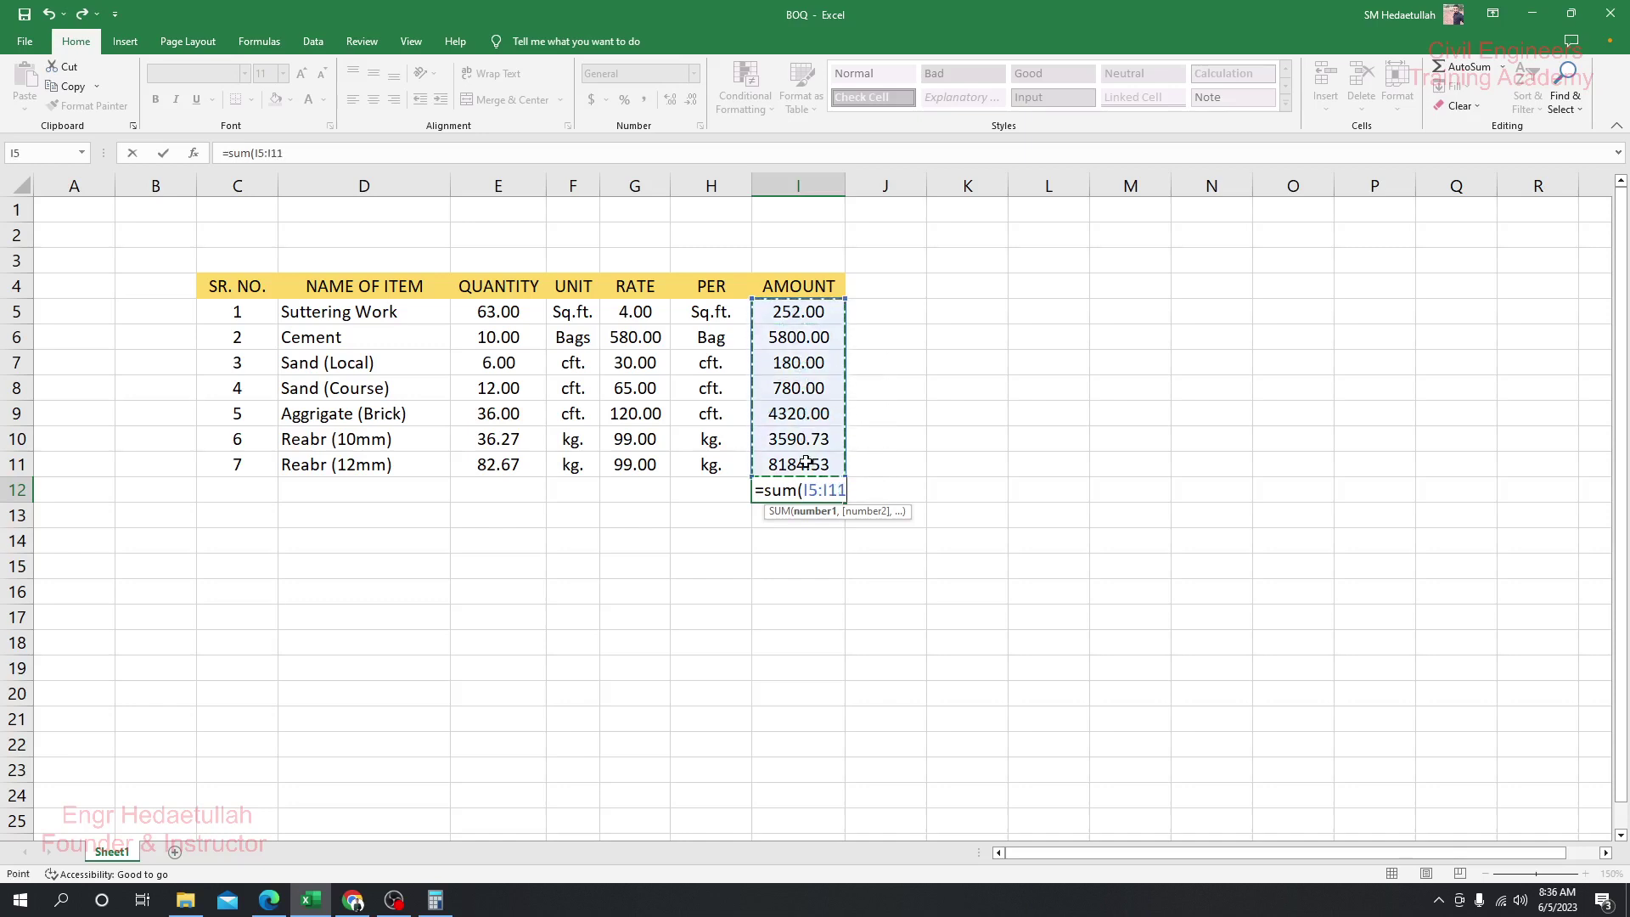
pyautogui.write(')')
pyautogui.press('Return')
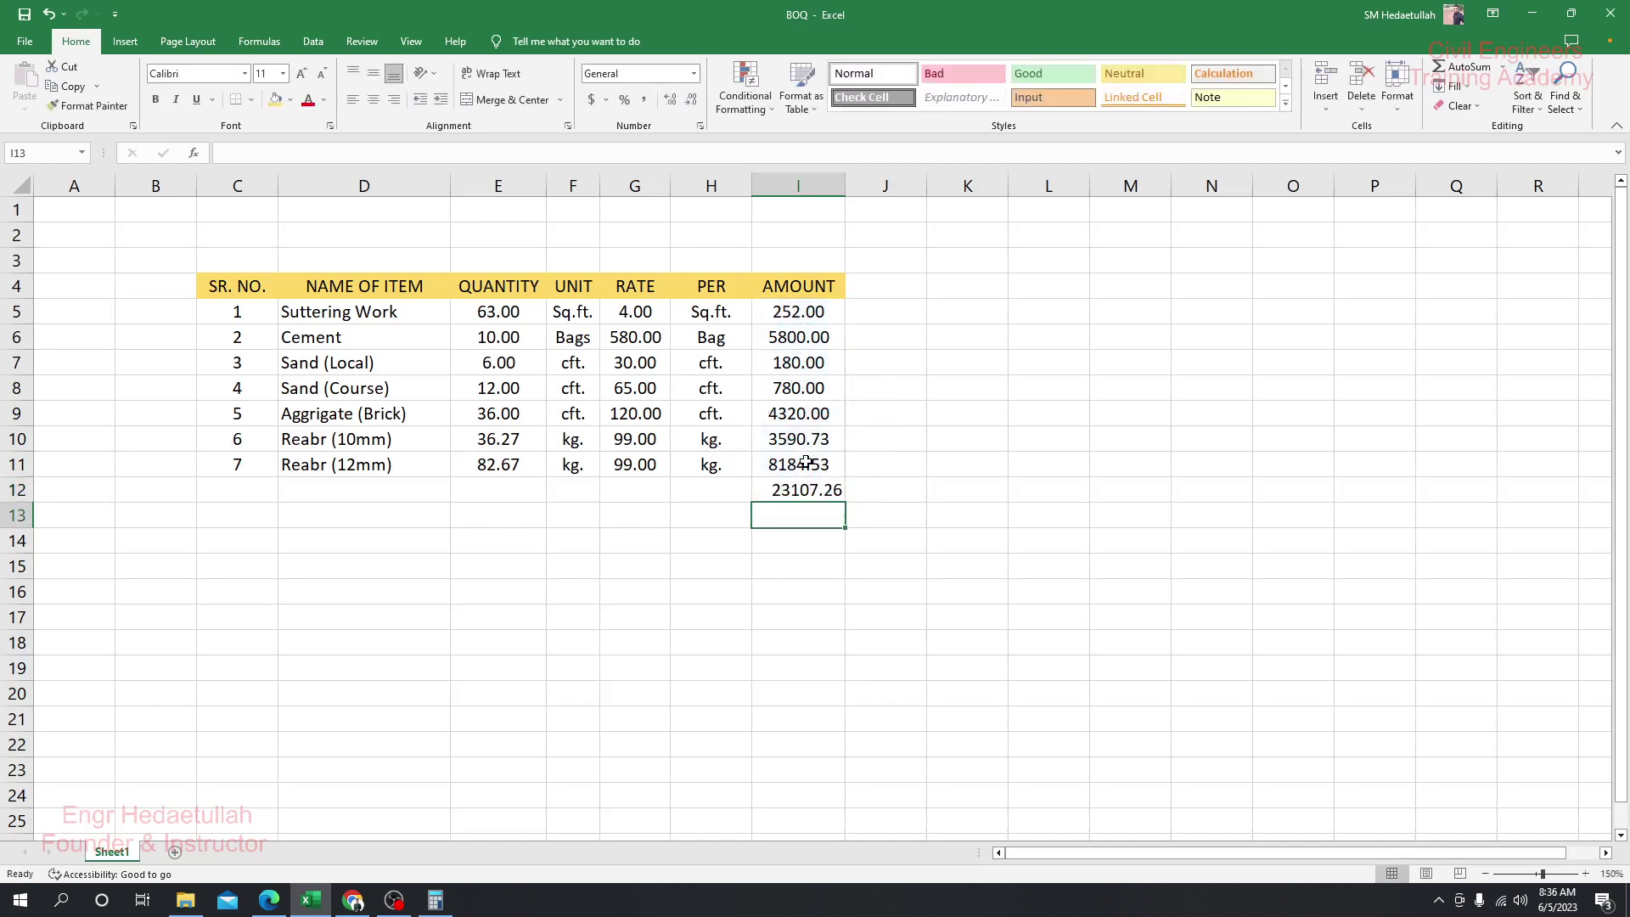
pyautogui.click(803, 489)
pyautogui.click(726, 493)
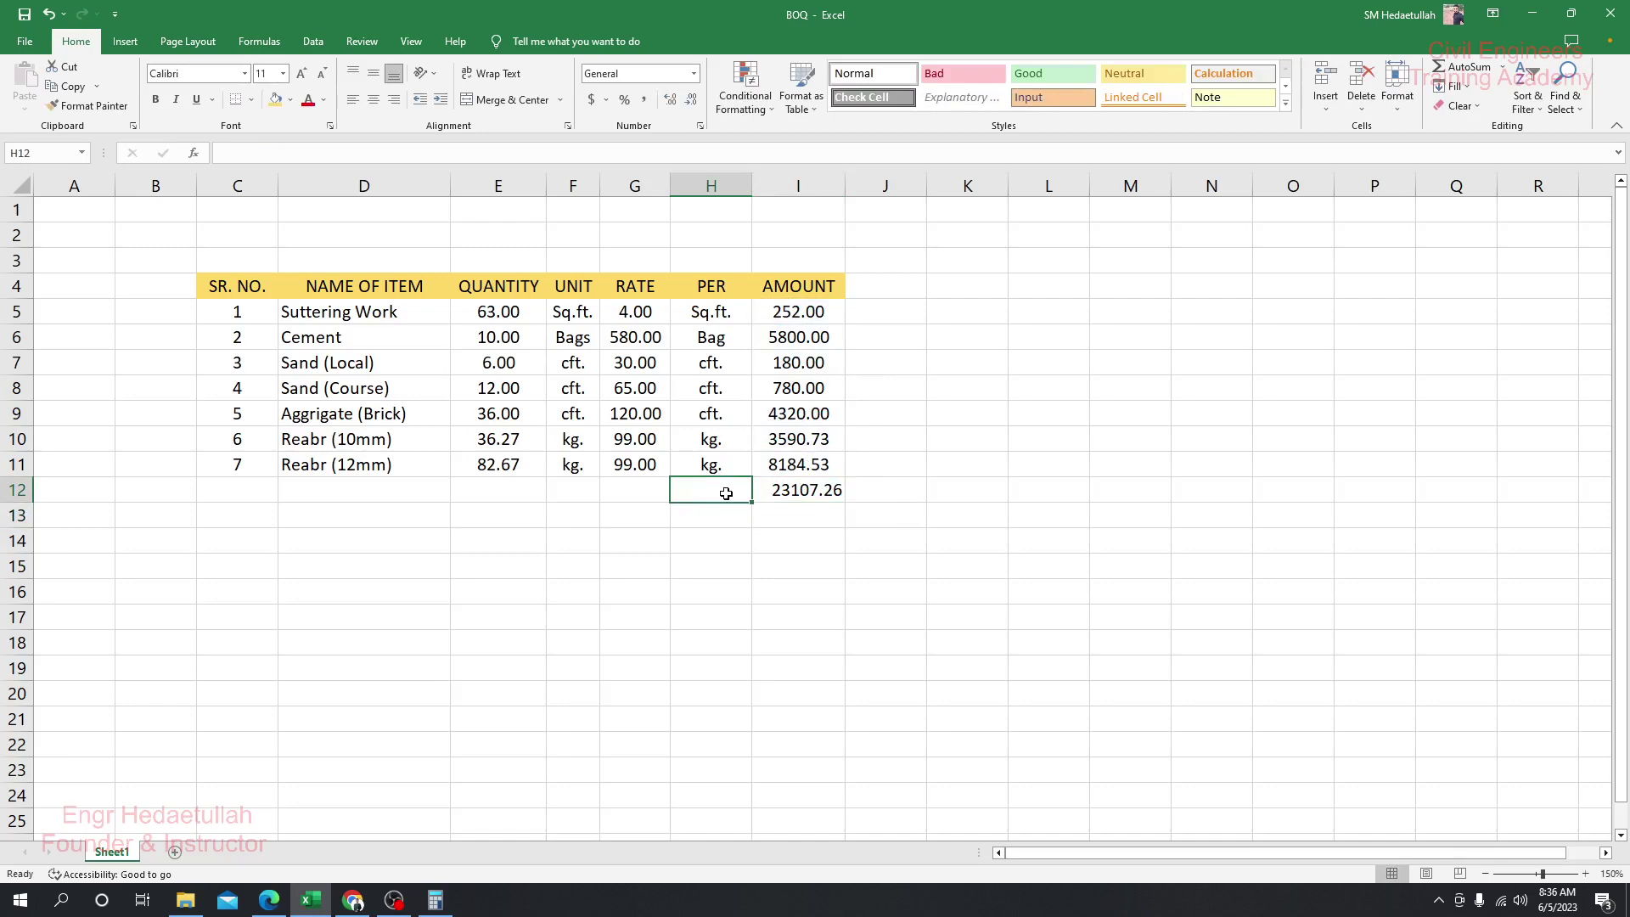
pyautogui.write('To')
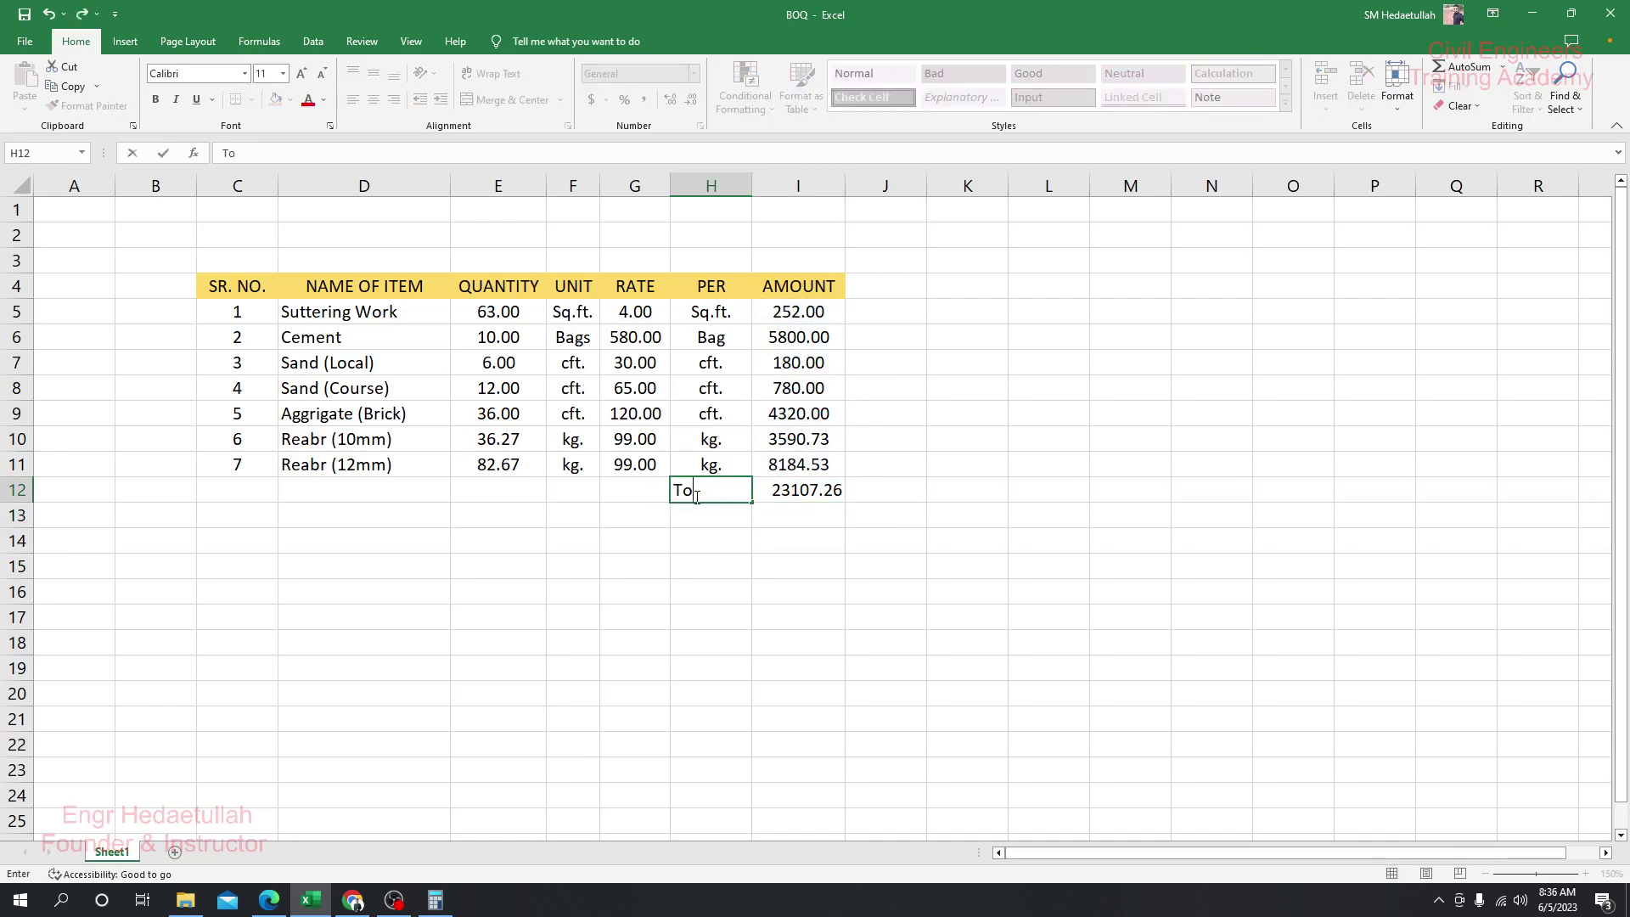
pyautogui.write('aTal')
# - Append (TK) to the AMOUNT and RATE headers
pyautogui.doubleClick(838, 286)
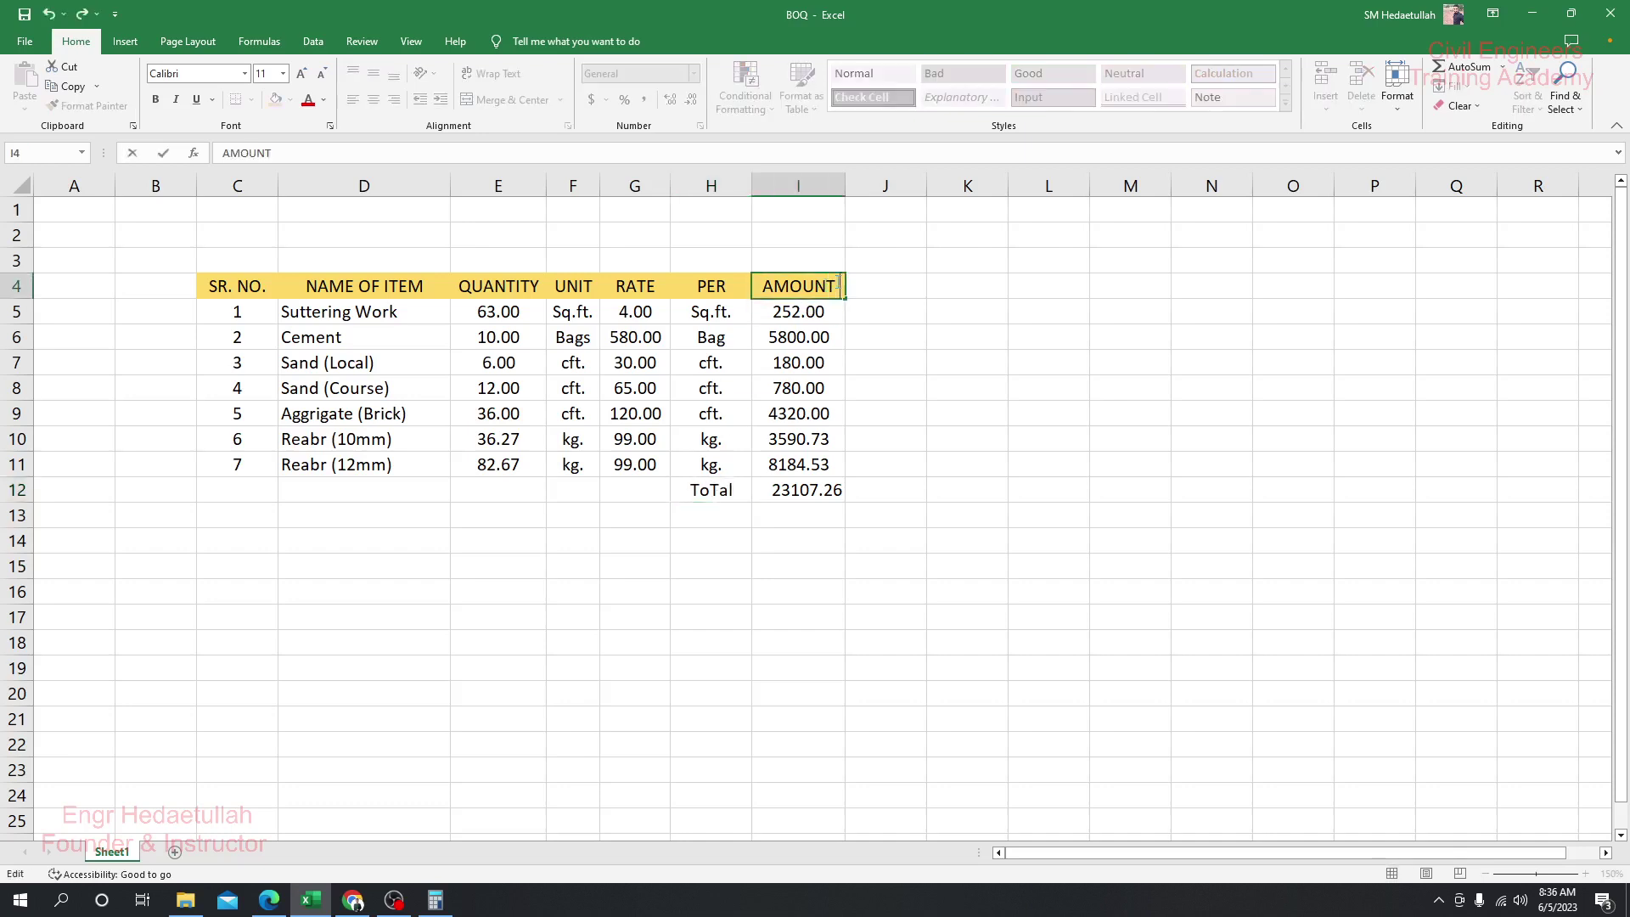
pyautogui.write('(TK')
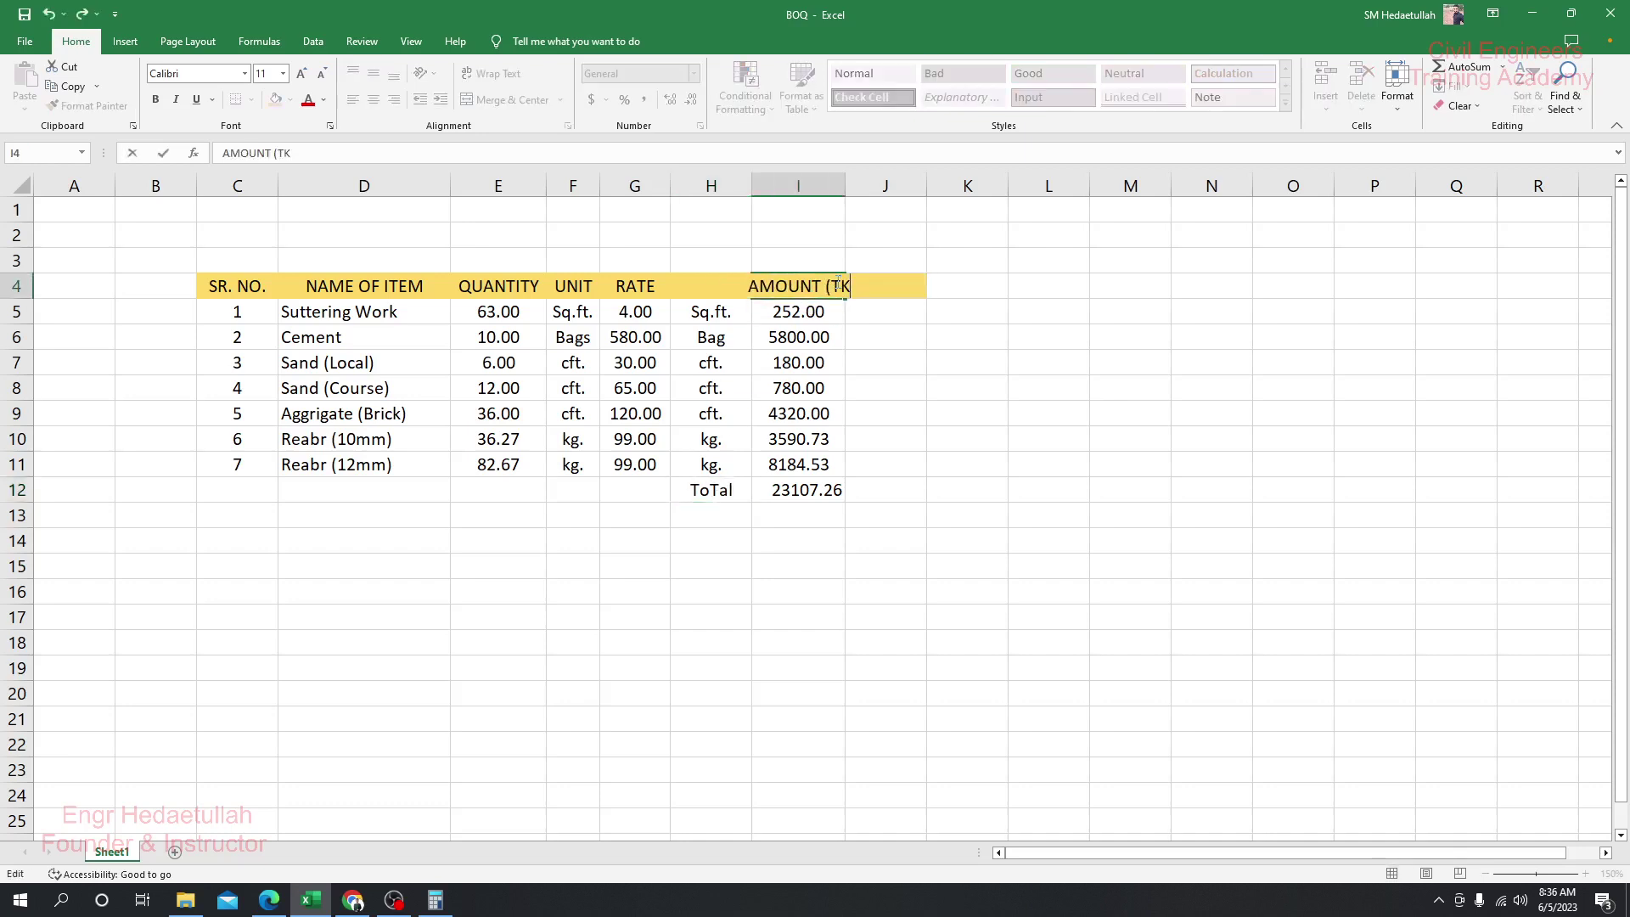
pyautogui.write(')')
pyautogui.click(647, 666)
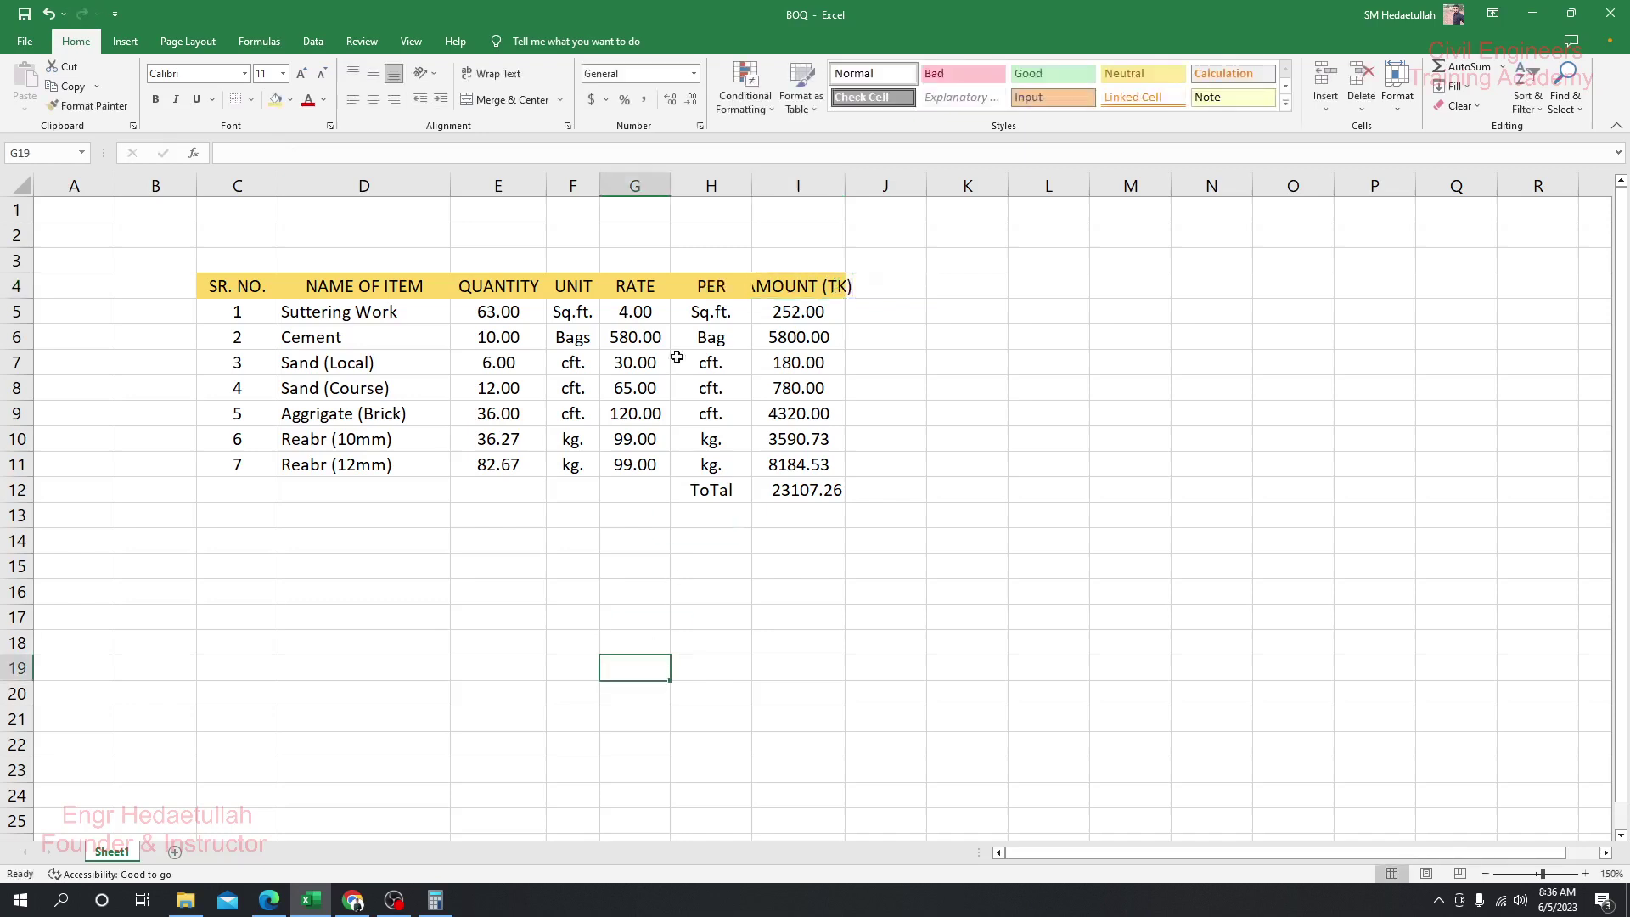
pyautogui.click(650, 288)
pyautogui.doubleClick(654, 287)
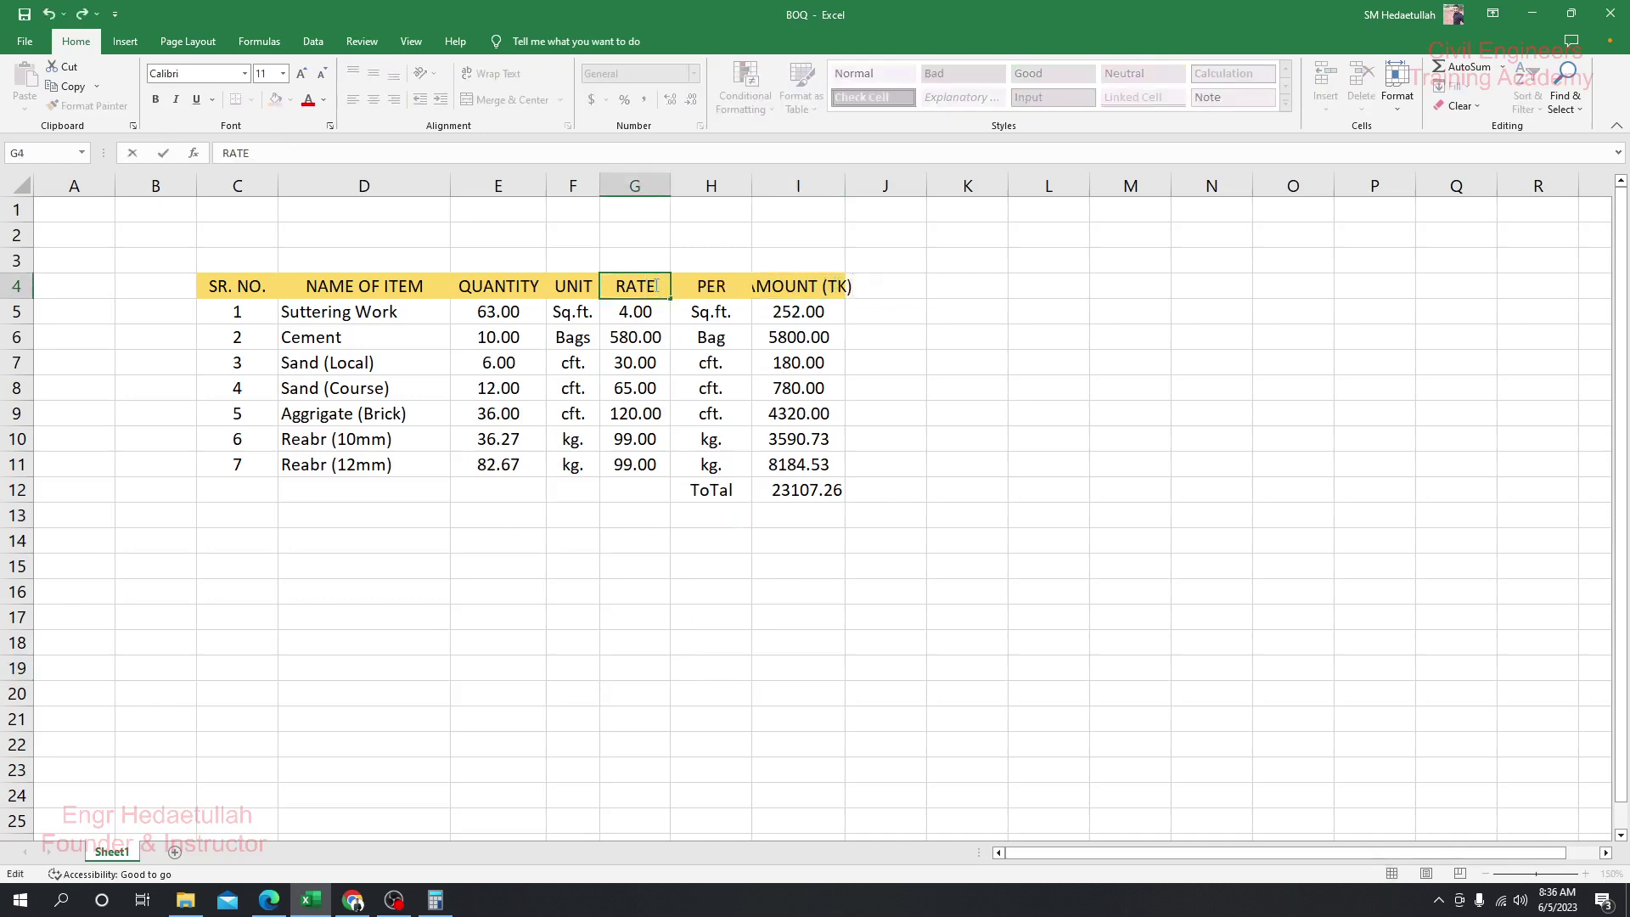
pyautogui.write('(TK)')
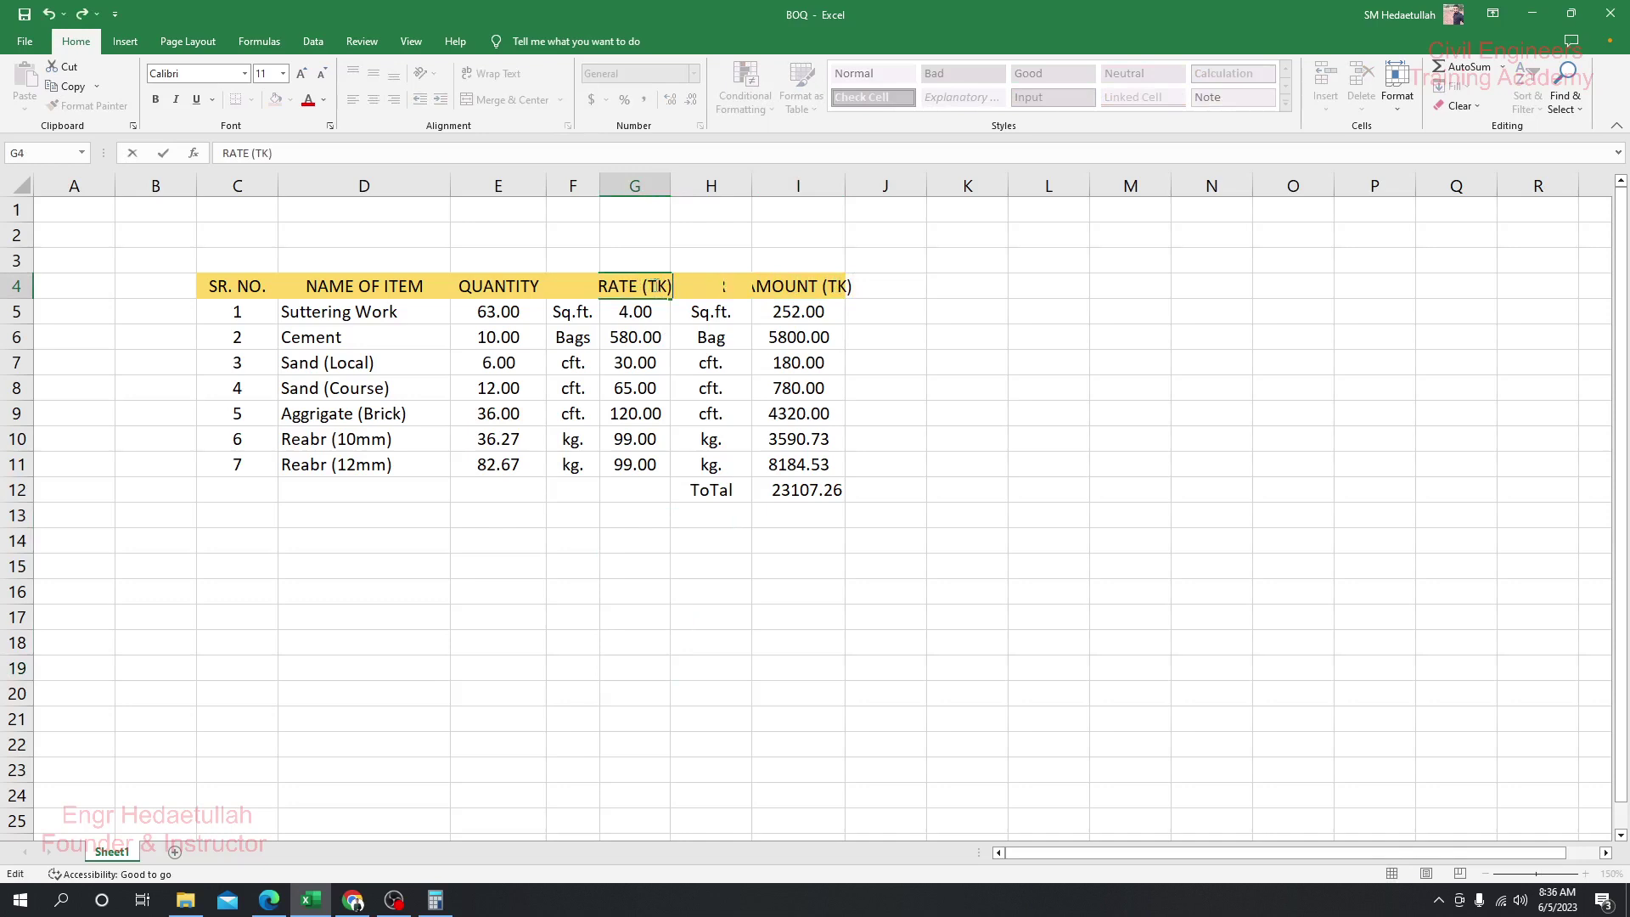
pyautogui.press('Return')
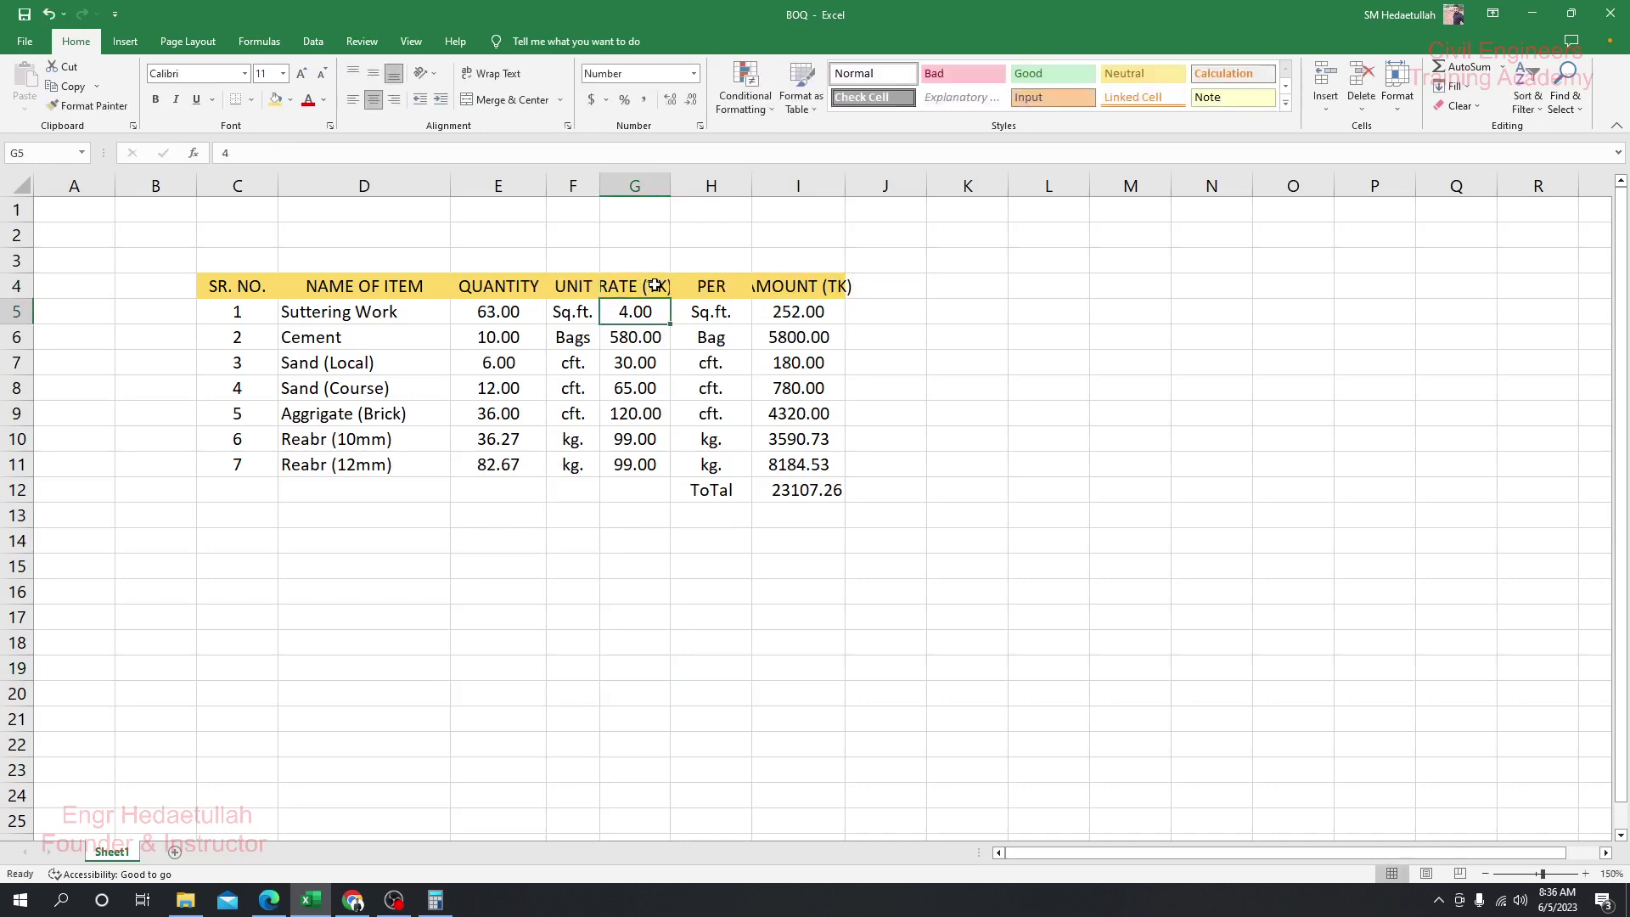
# - AutoFit columns G and I to the RATE (TK) and AMOUNT (TK) headers
pyautogui.doubleClick(669, 180)
pyautogui.doubleClick(858, 181)
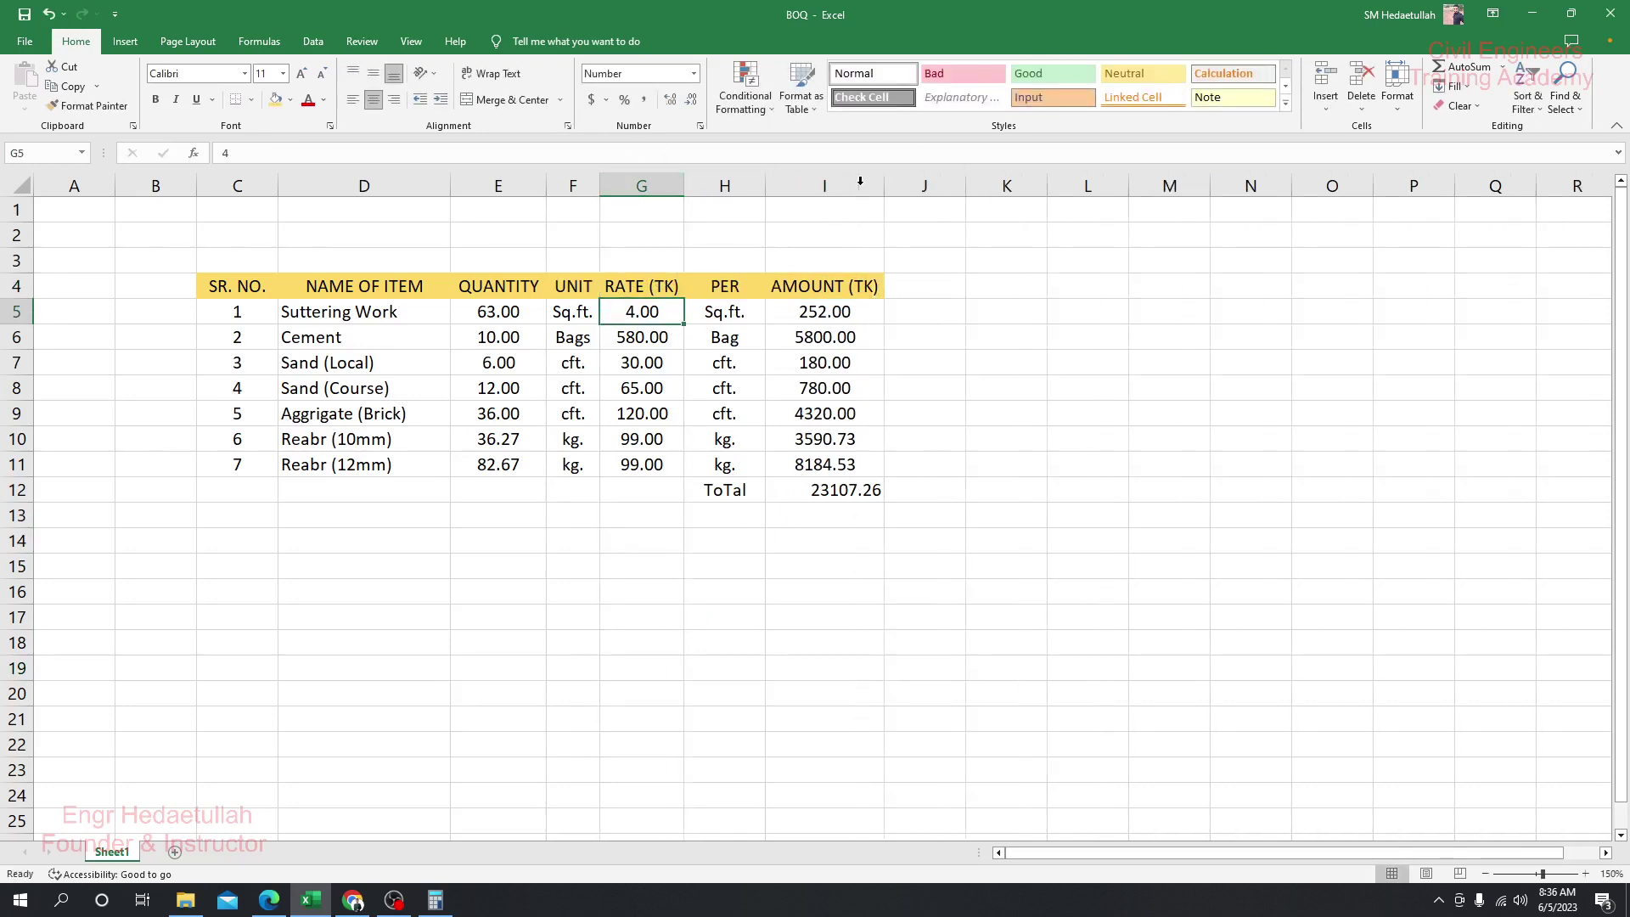
pyautogui.click(810, 591)
pyautogui.click(803, 490)
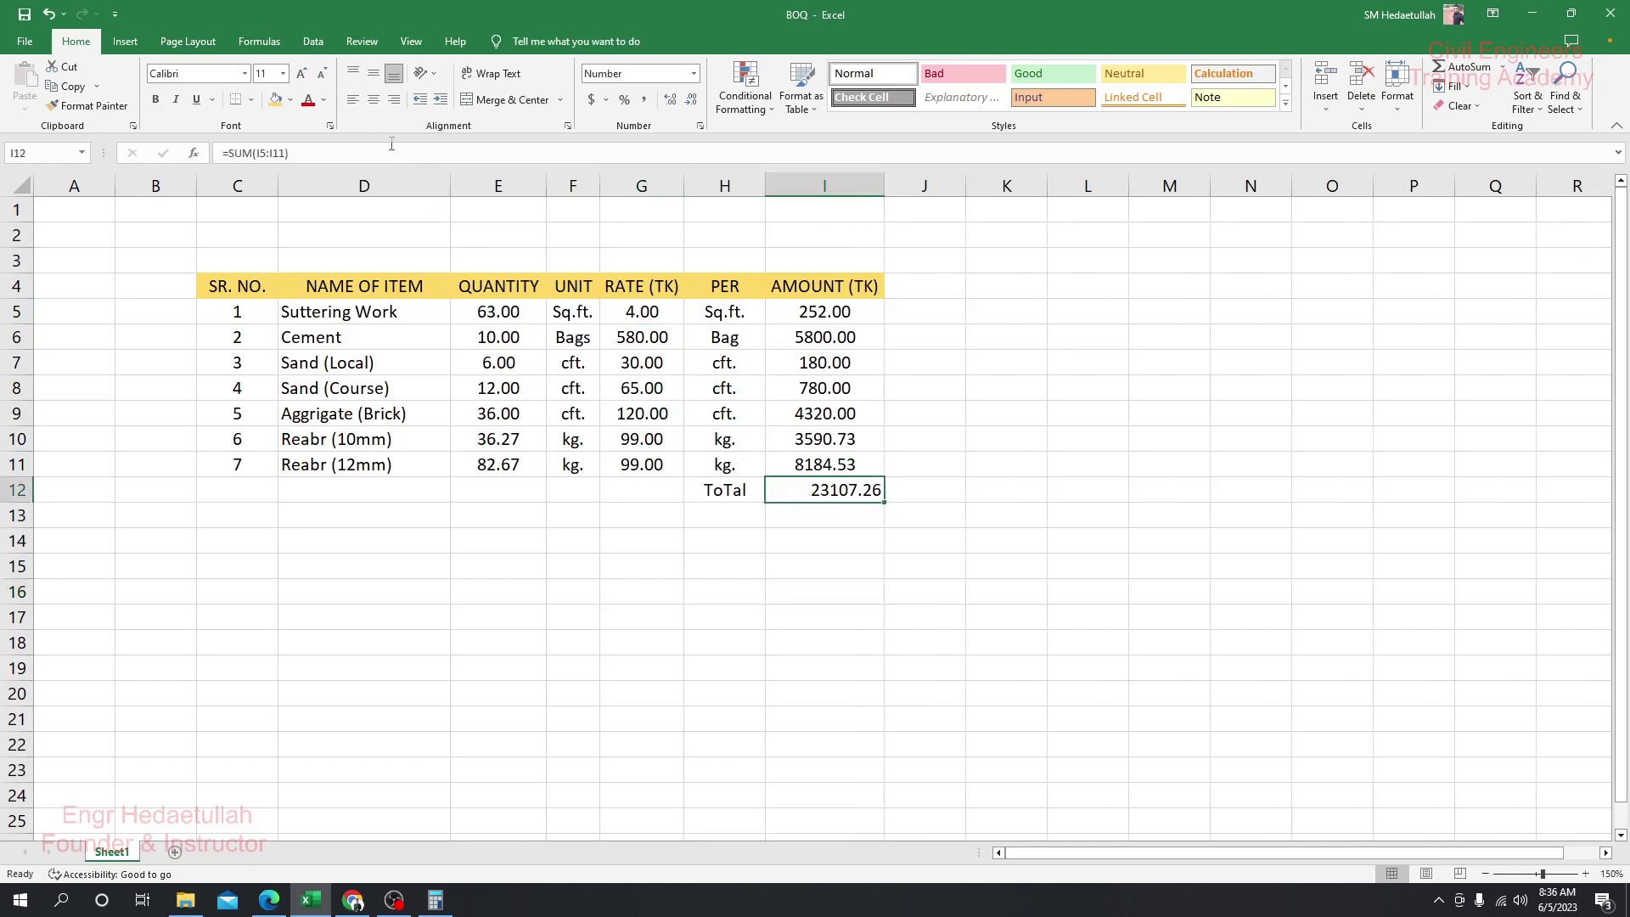
pyautogui.click(721, 632)
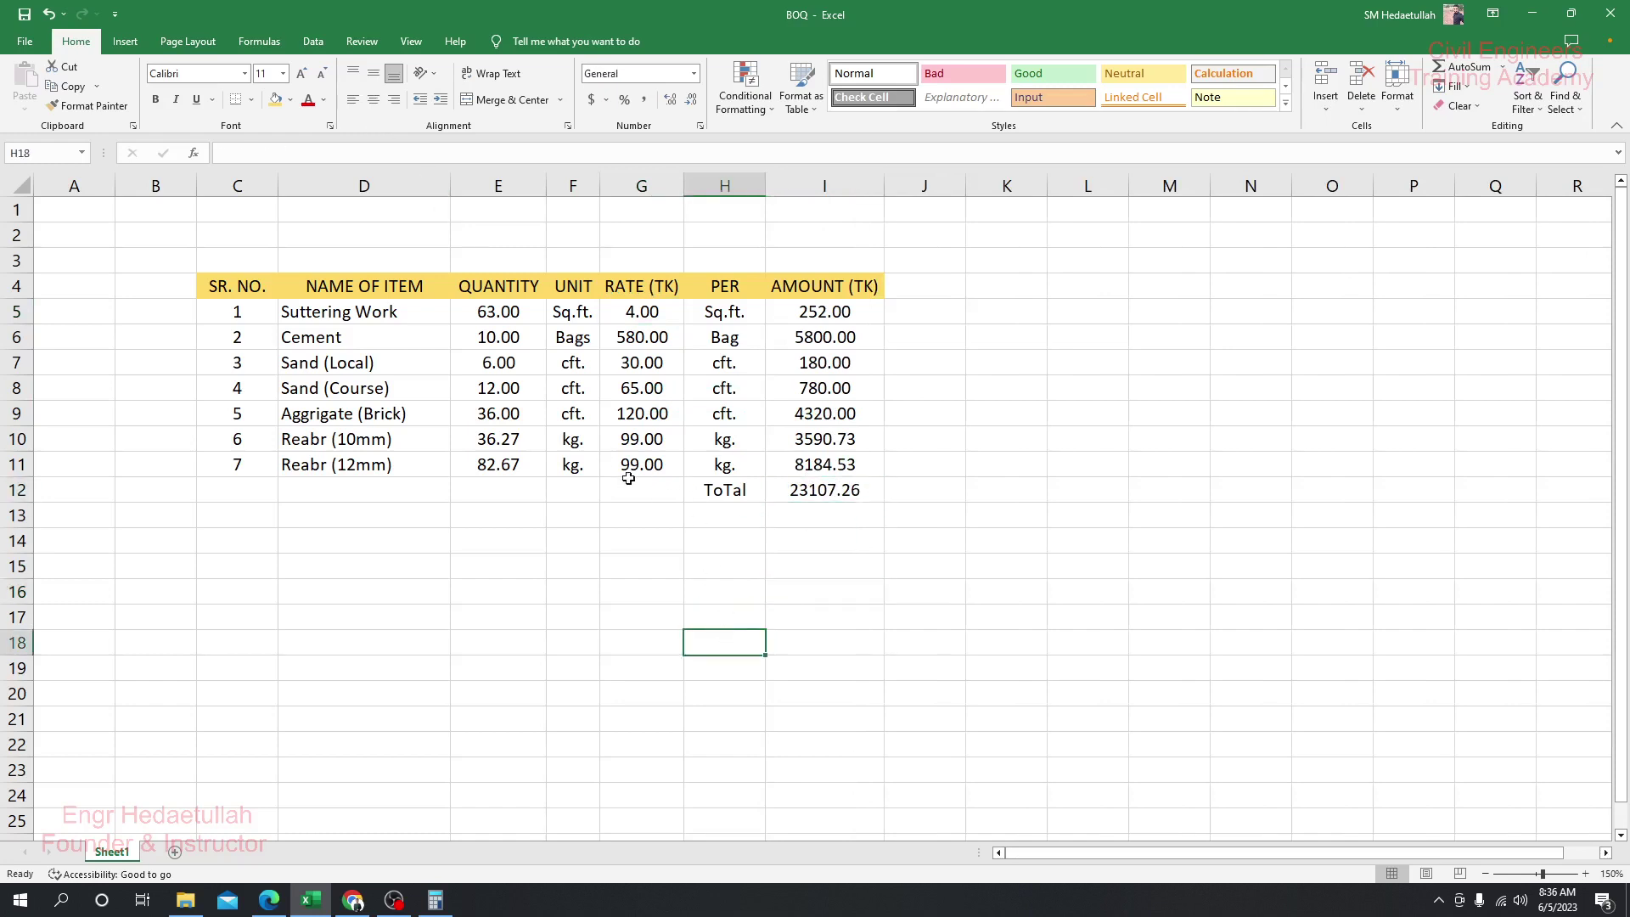
# - Apply All Borders to the item table C4:I11
pyautogui.moveTo(238, 288); pyautogui.dragTo(811, 464)
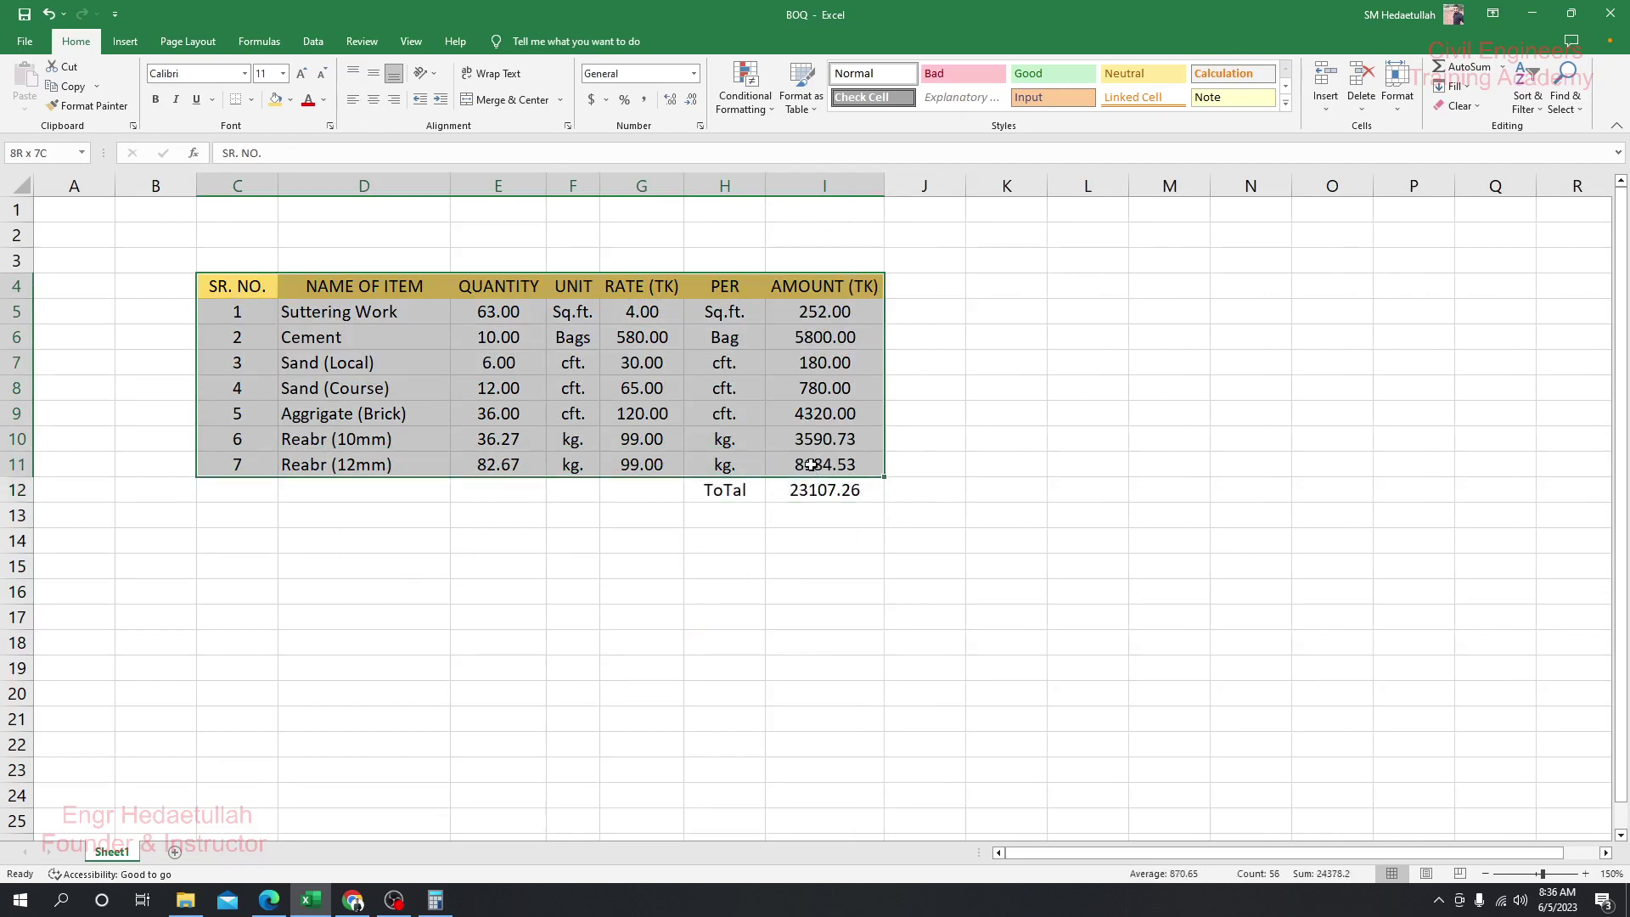
pyautogui.click(252, 100)
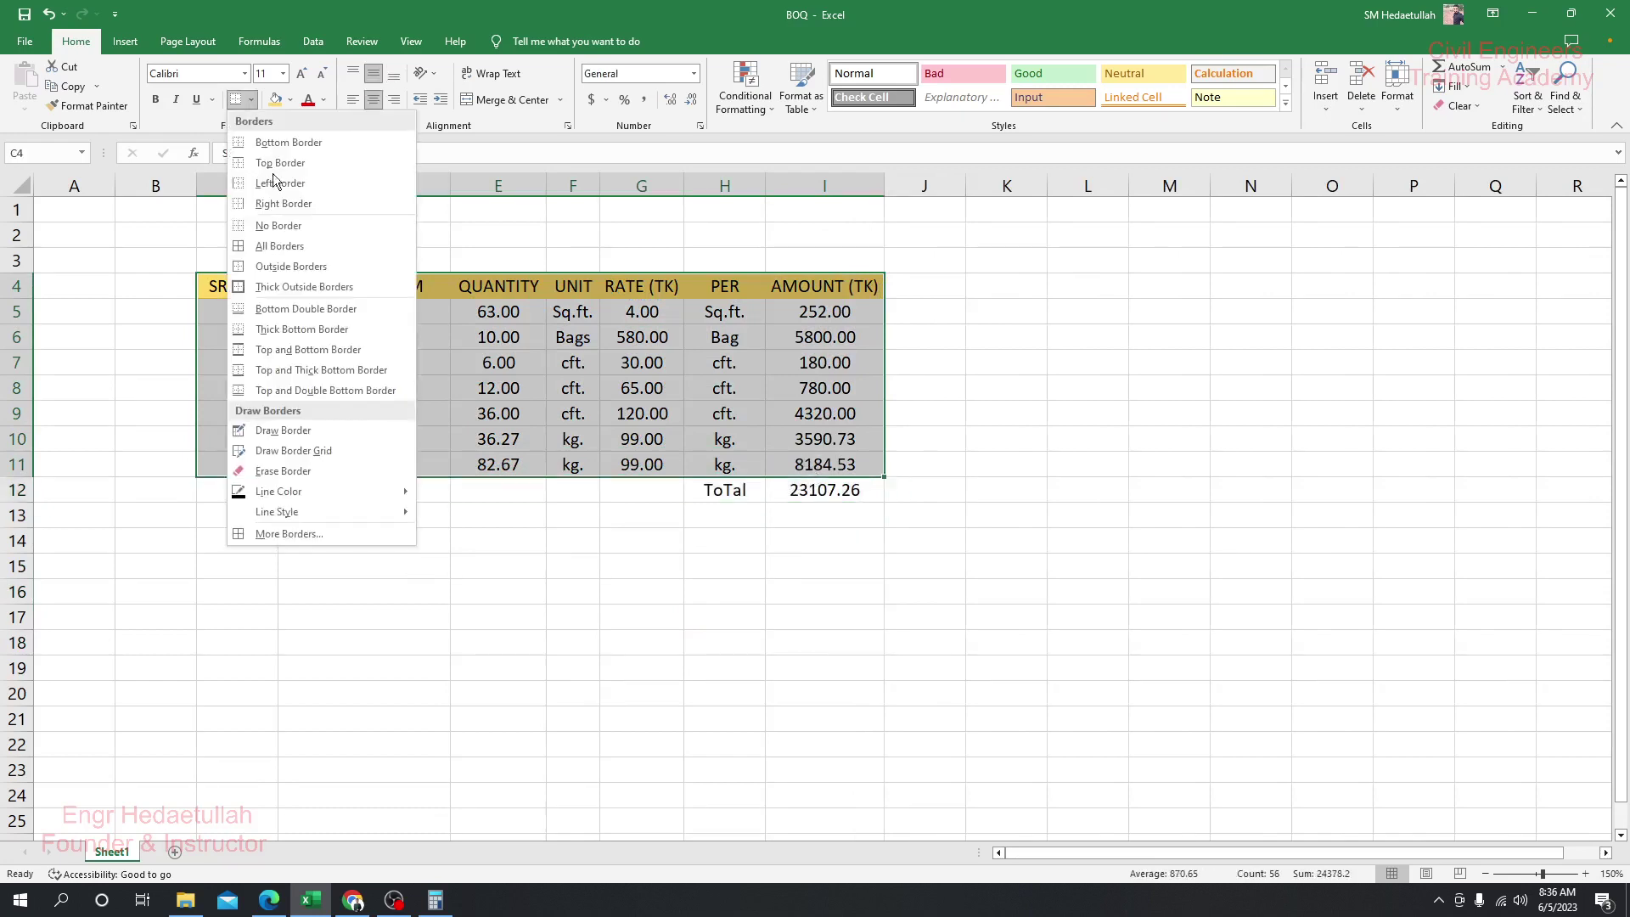
pyautogui.click(285, 242)
pyautogui.click(662, 552)
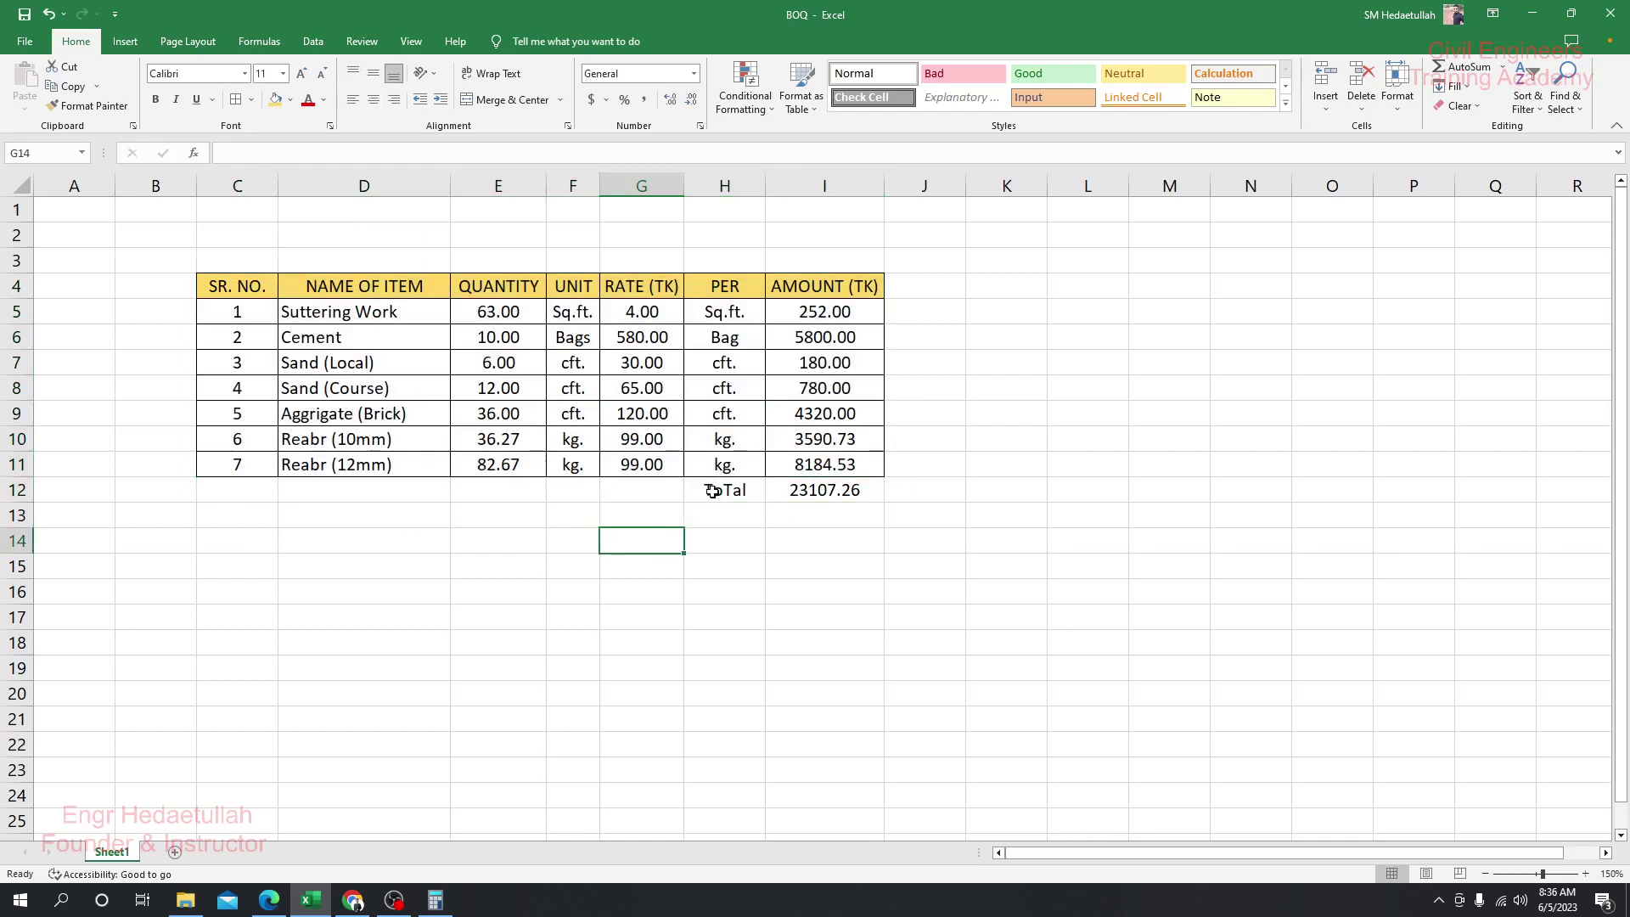
# - Merge G12:H12 with the label right-aligned and border the total row G12:I12
pyautogui.click(713, 491)
pyautogui.click(662, 486)
pyautogui.moveTo(661, 486); pyautogui.dragTo(721, 490)
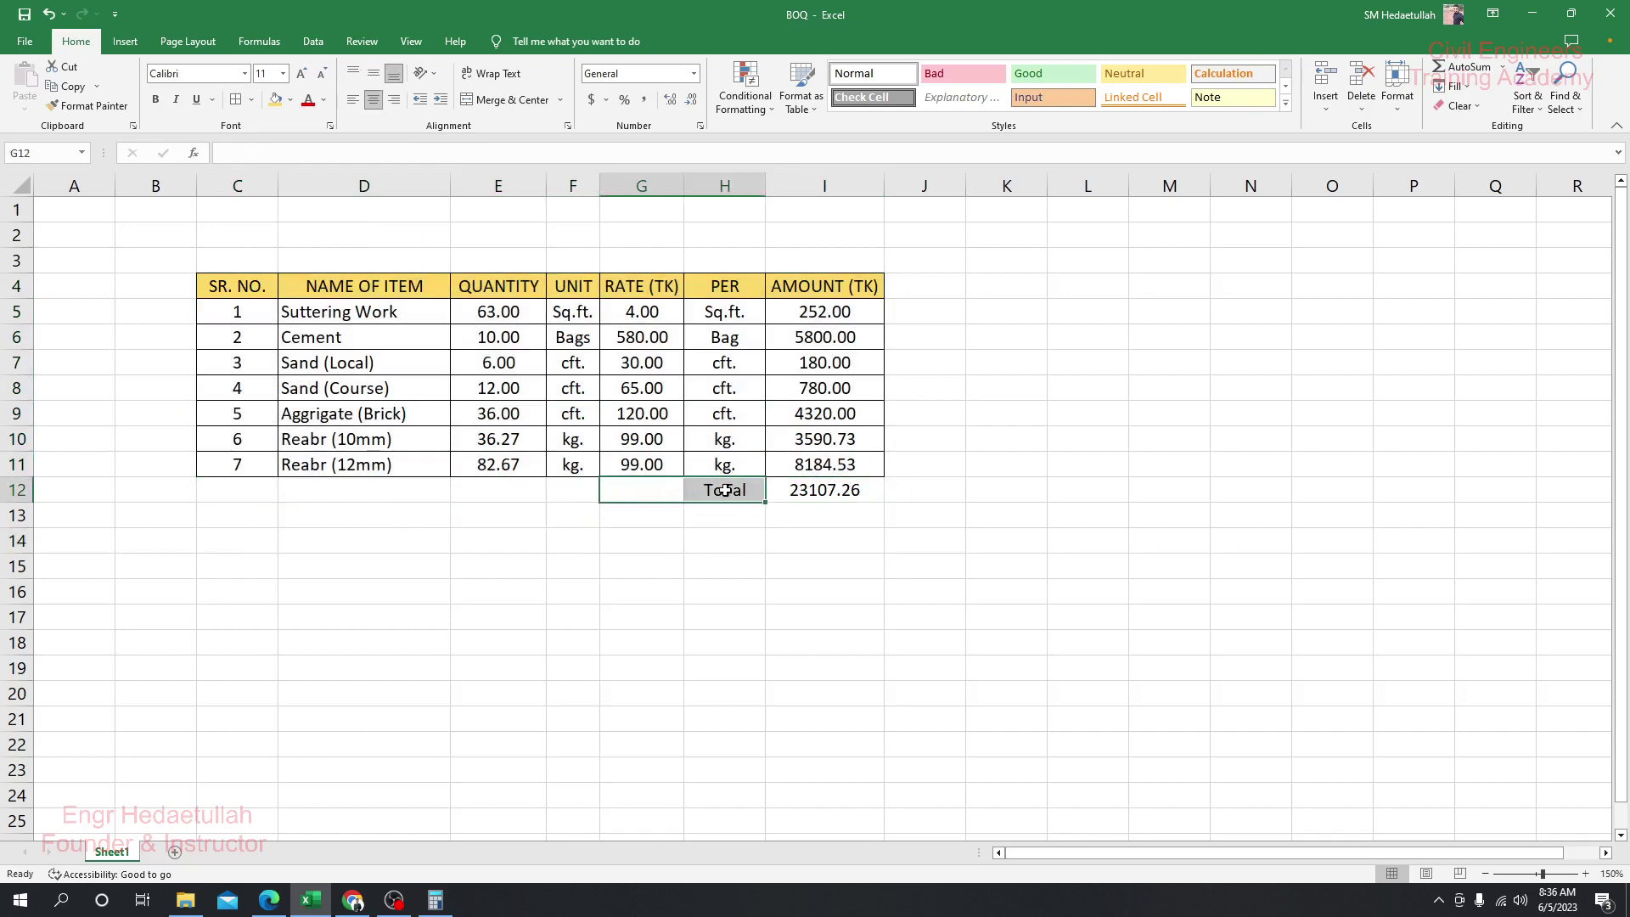
pyautogui.click(472, 99)
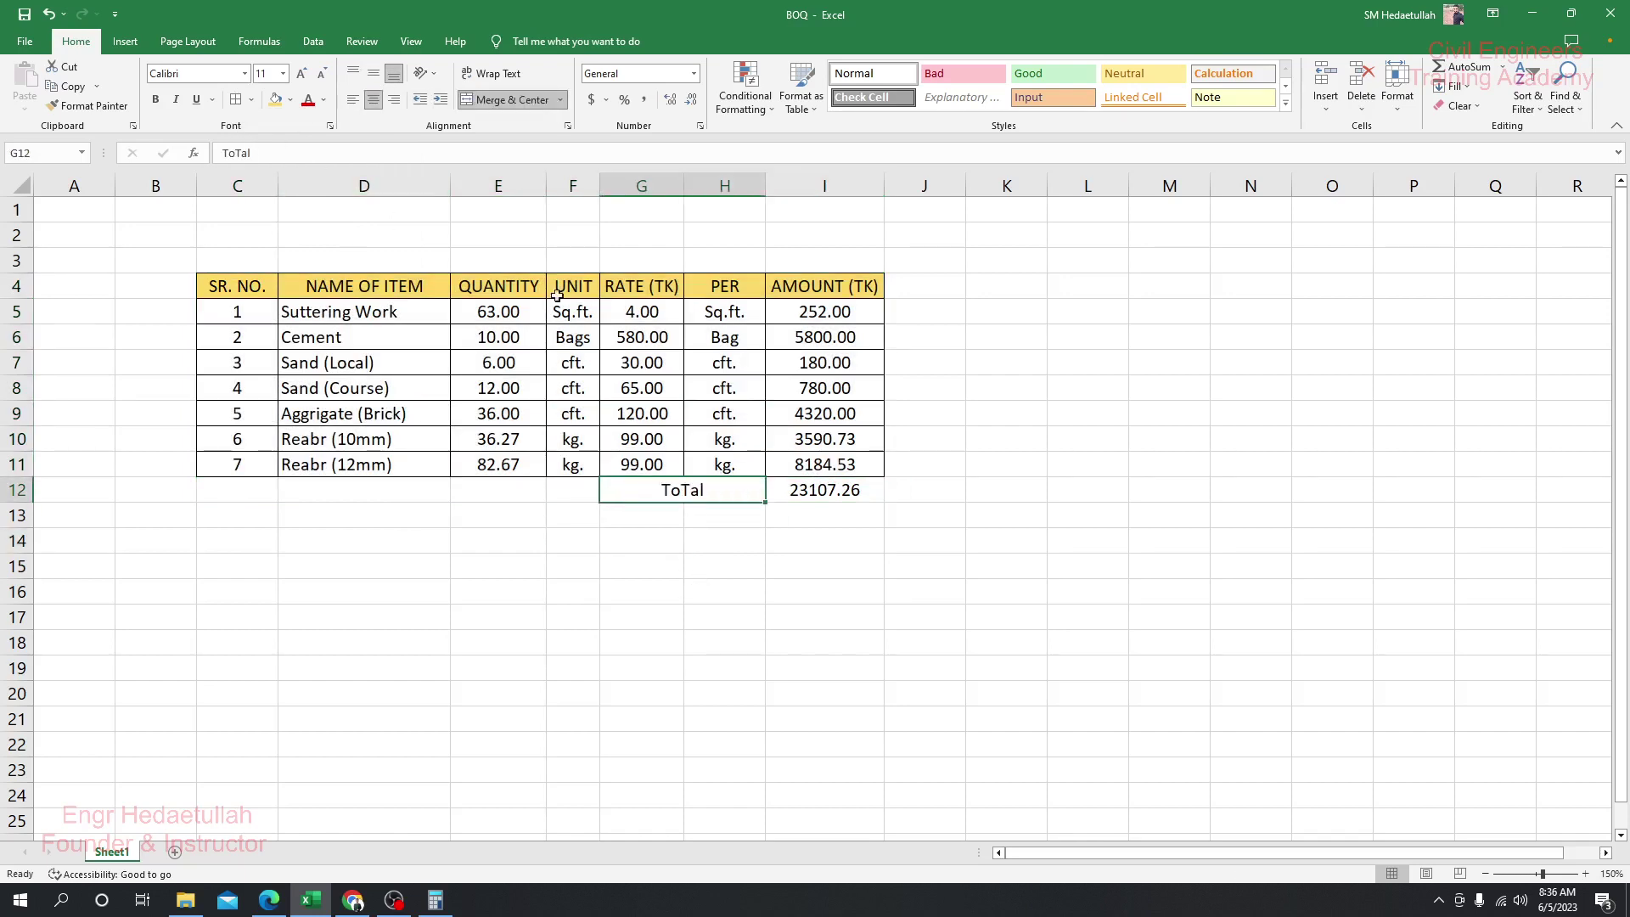
pyautogui.click(394, 99)
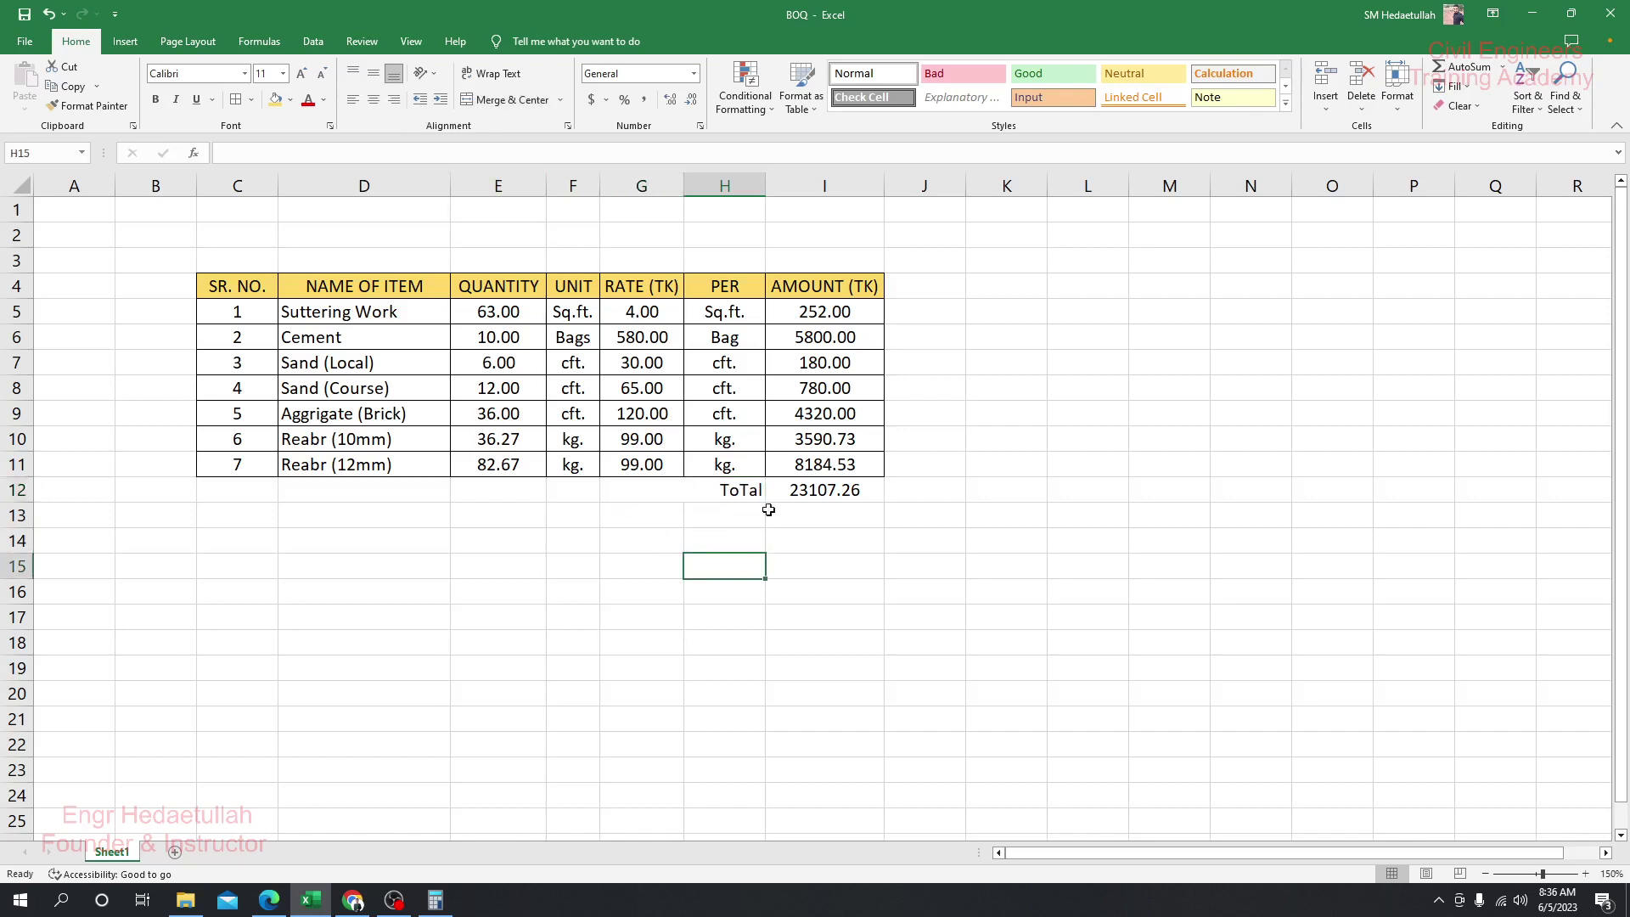
pyautogui.moveTo(828, 492); pyautogui.dragTo(691, 487)
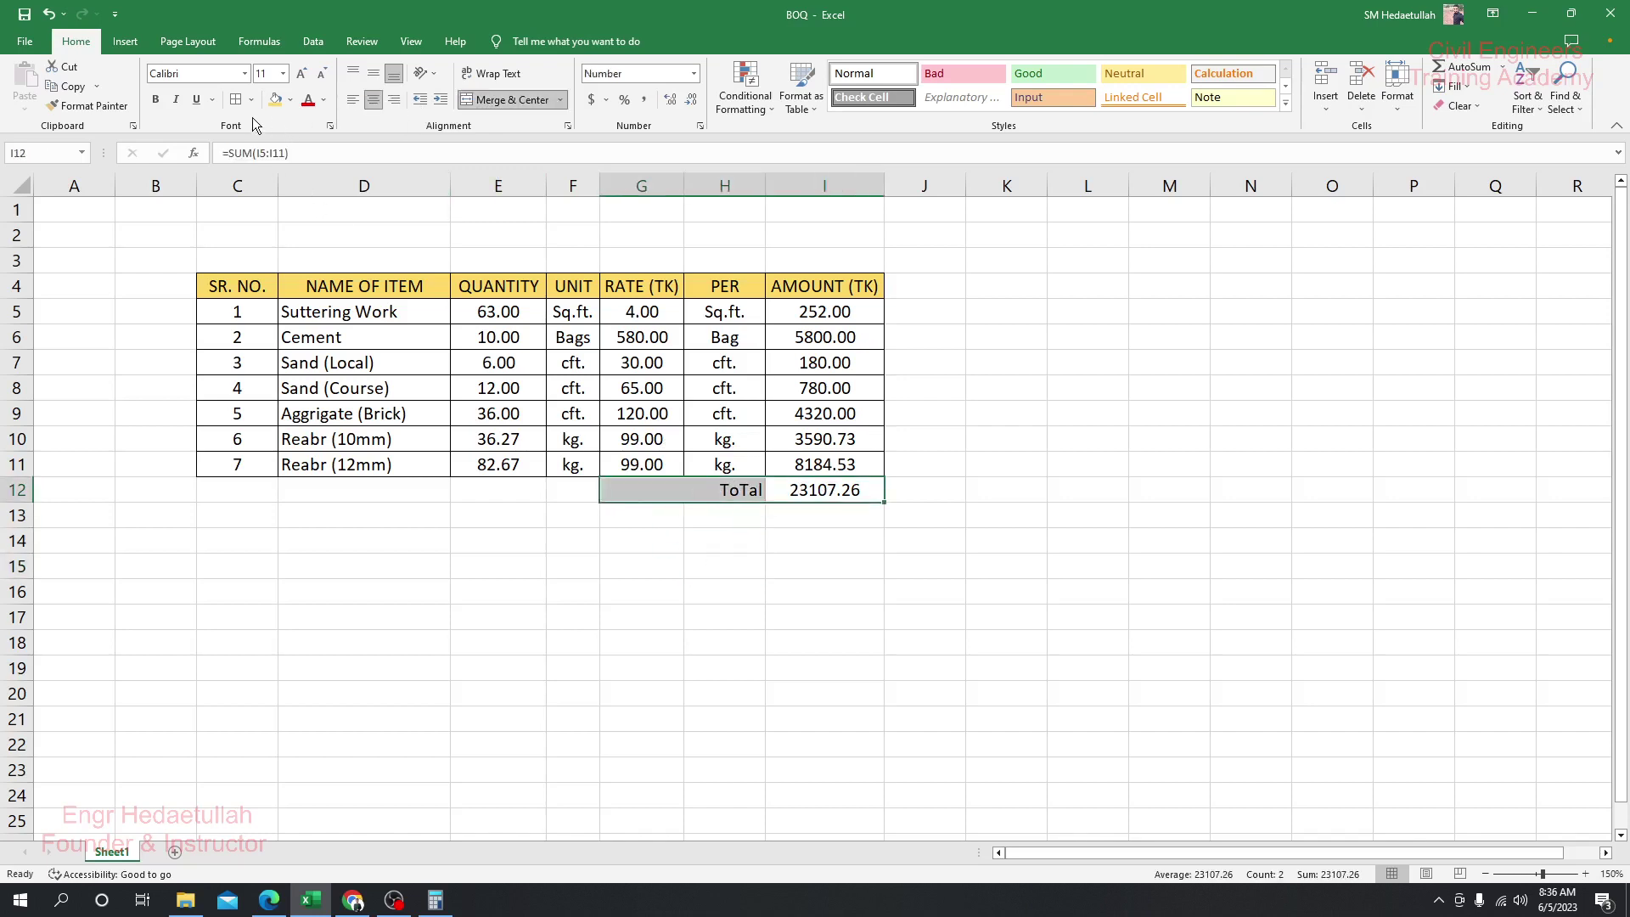
pyautogui.click(692, 537)
# - Correct the total label from ToTal to Total=
pyautogui.doubleClick(755, 492)
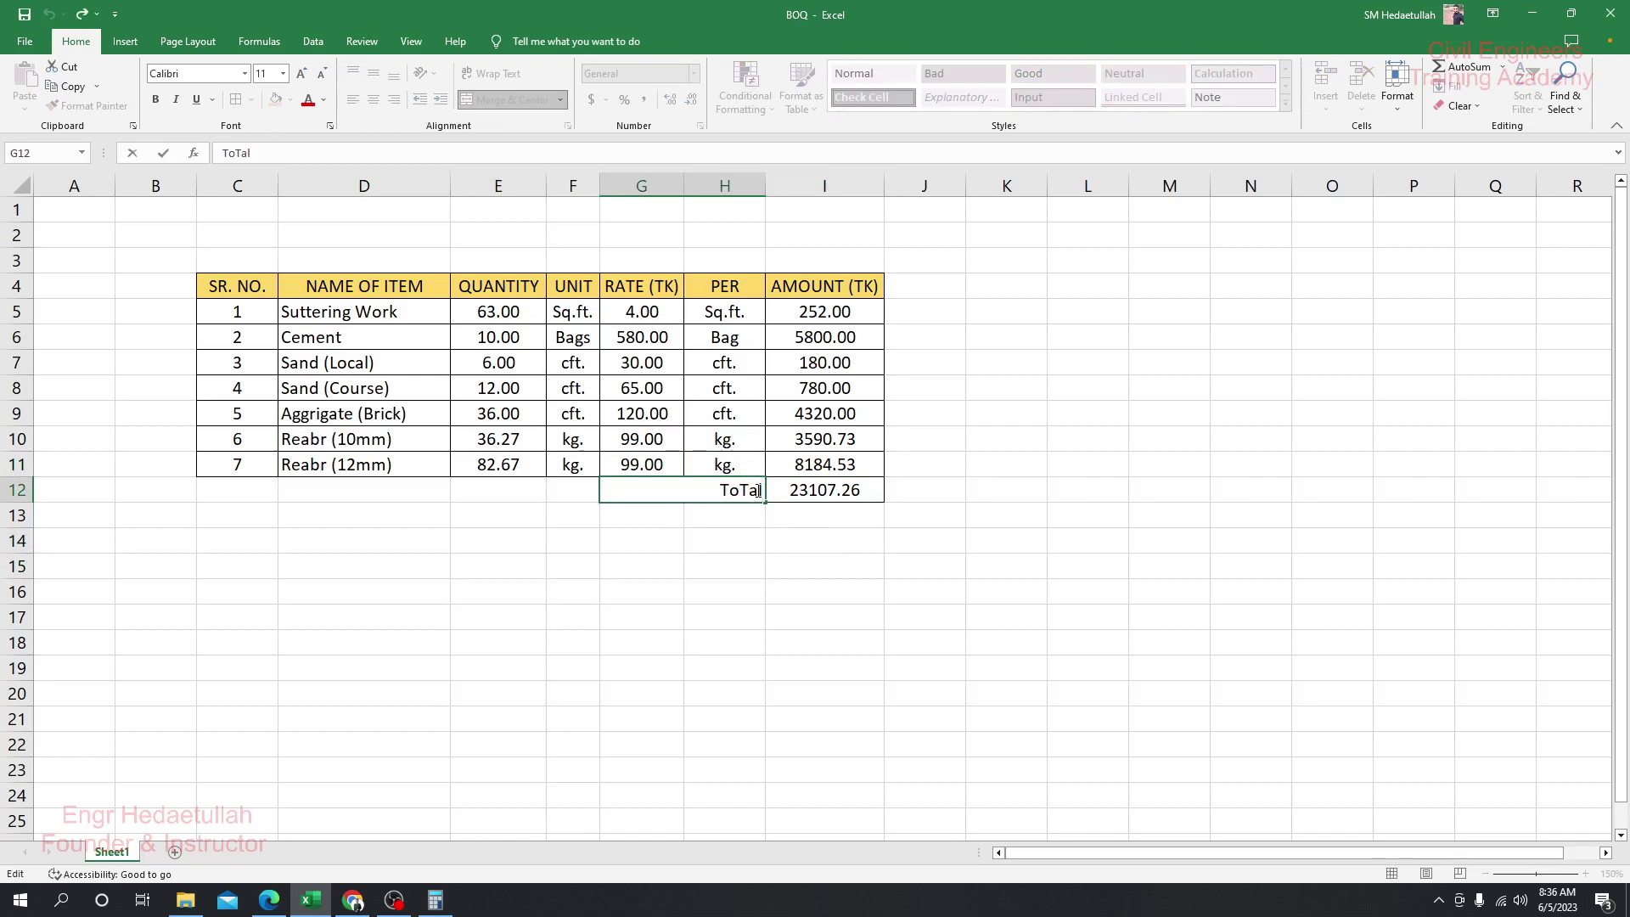
pyautogui.write('=')
pyautogui.moveTo(746, 491); pyautogui.dragTo(729, 490)
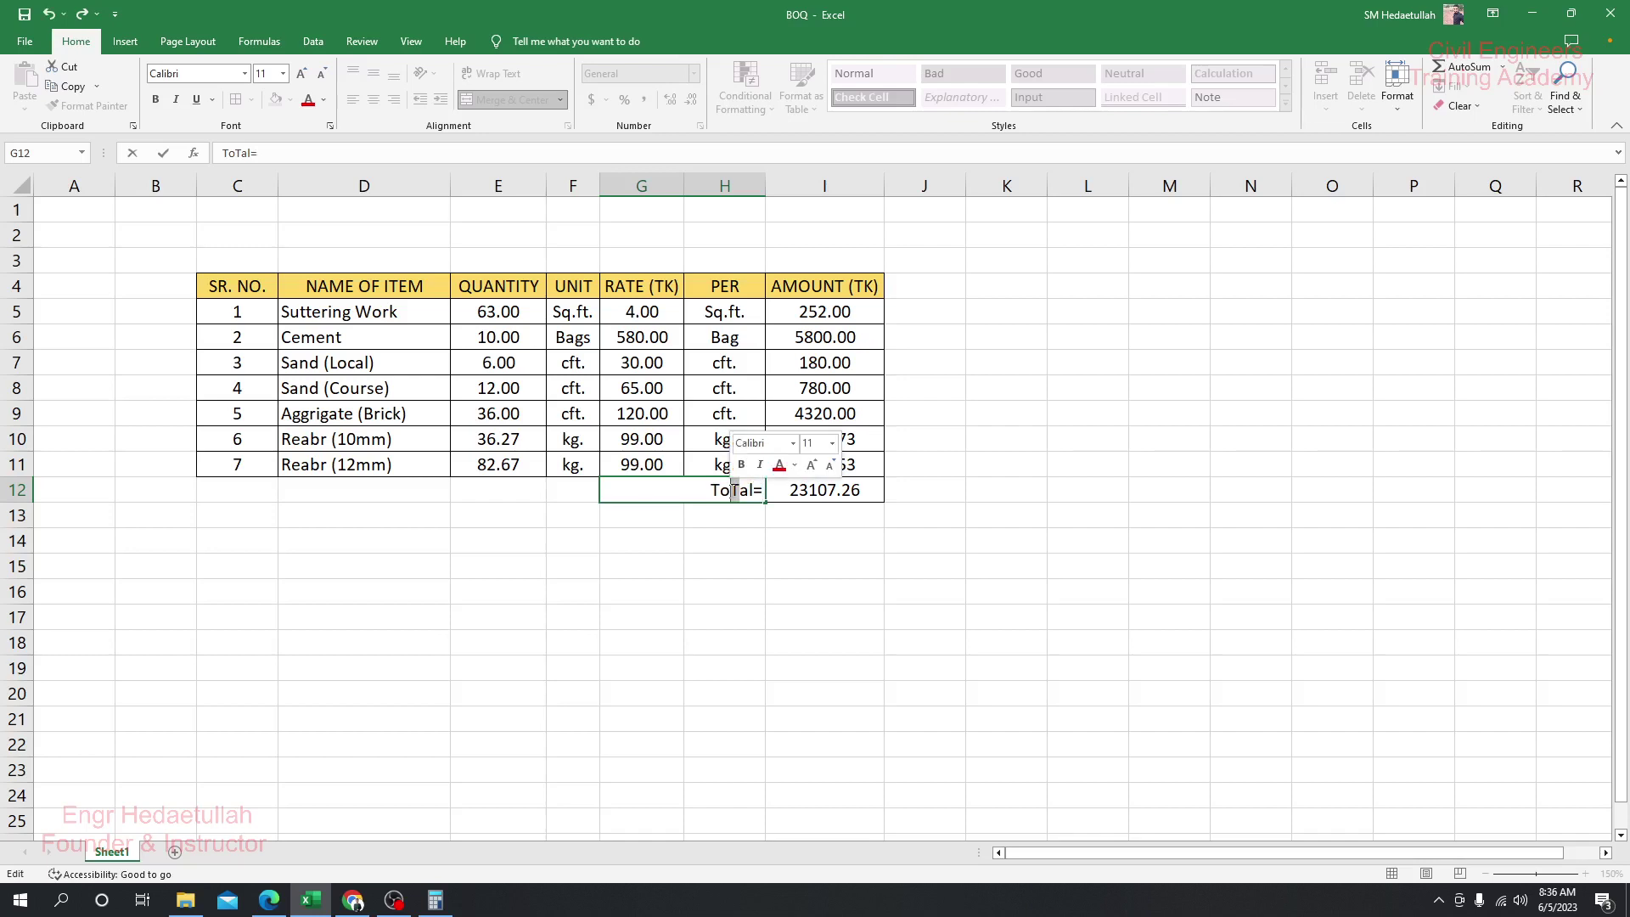
pyautogui.write('ta')
pyautogui.click(755, 594)
# - Change the total label to Total Cost=
pyautogui.click(807, 560)
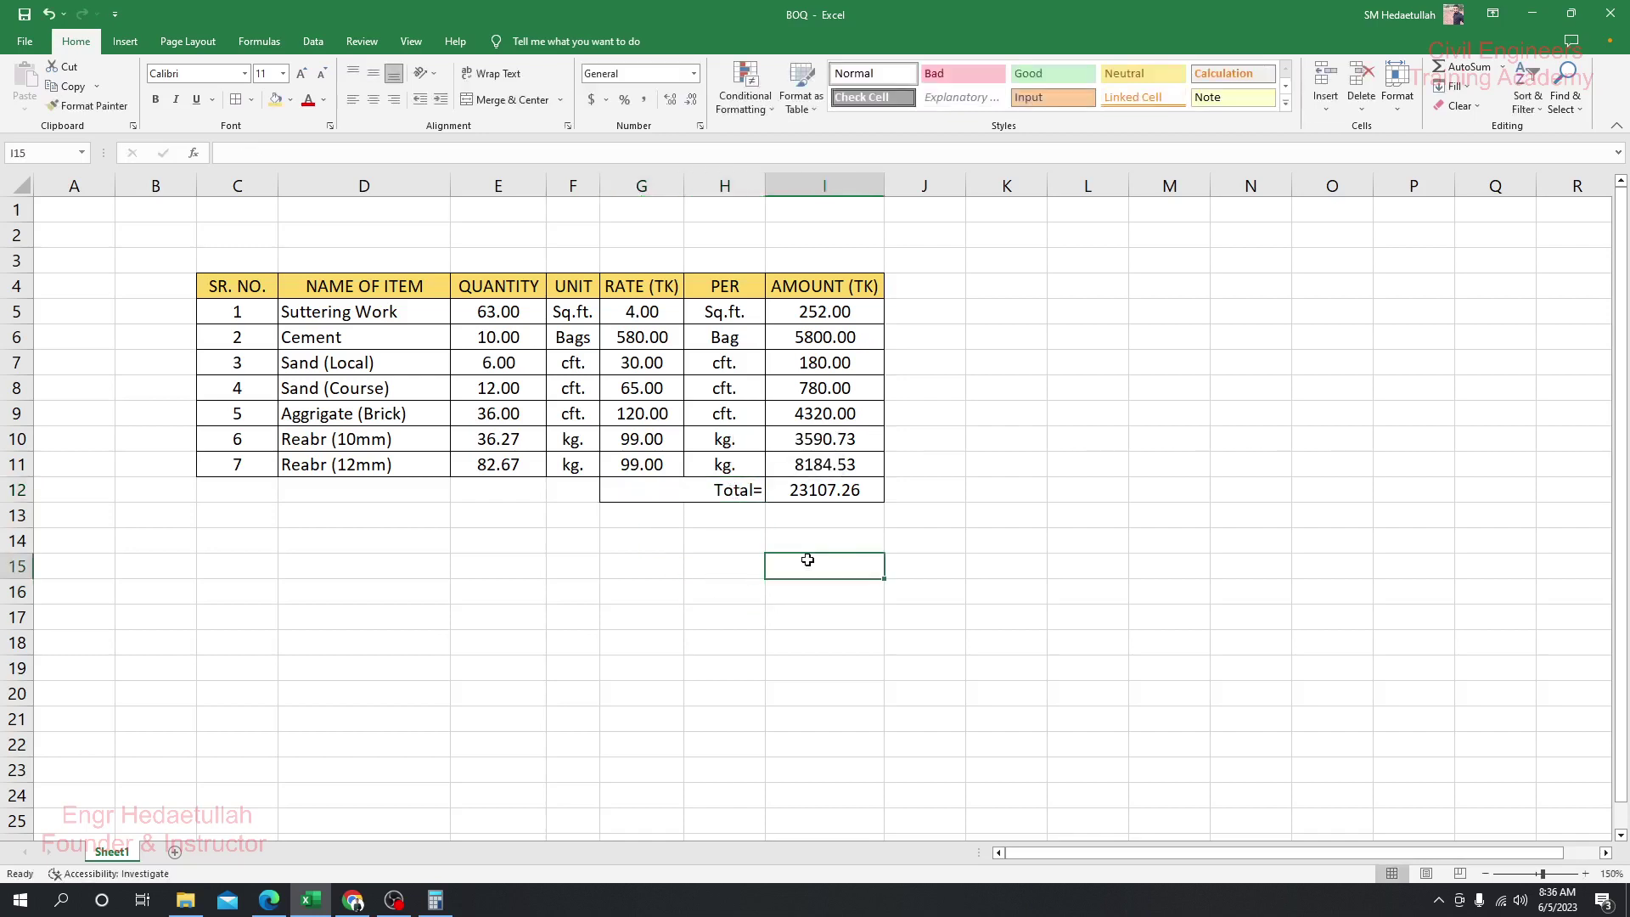
pyautogui.doubleClick(755, 492)
pyautogui.write('Coas')
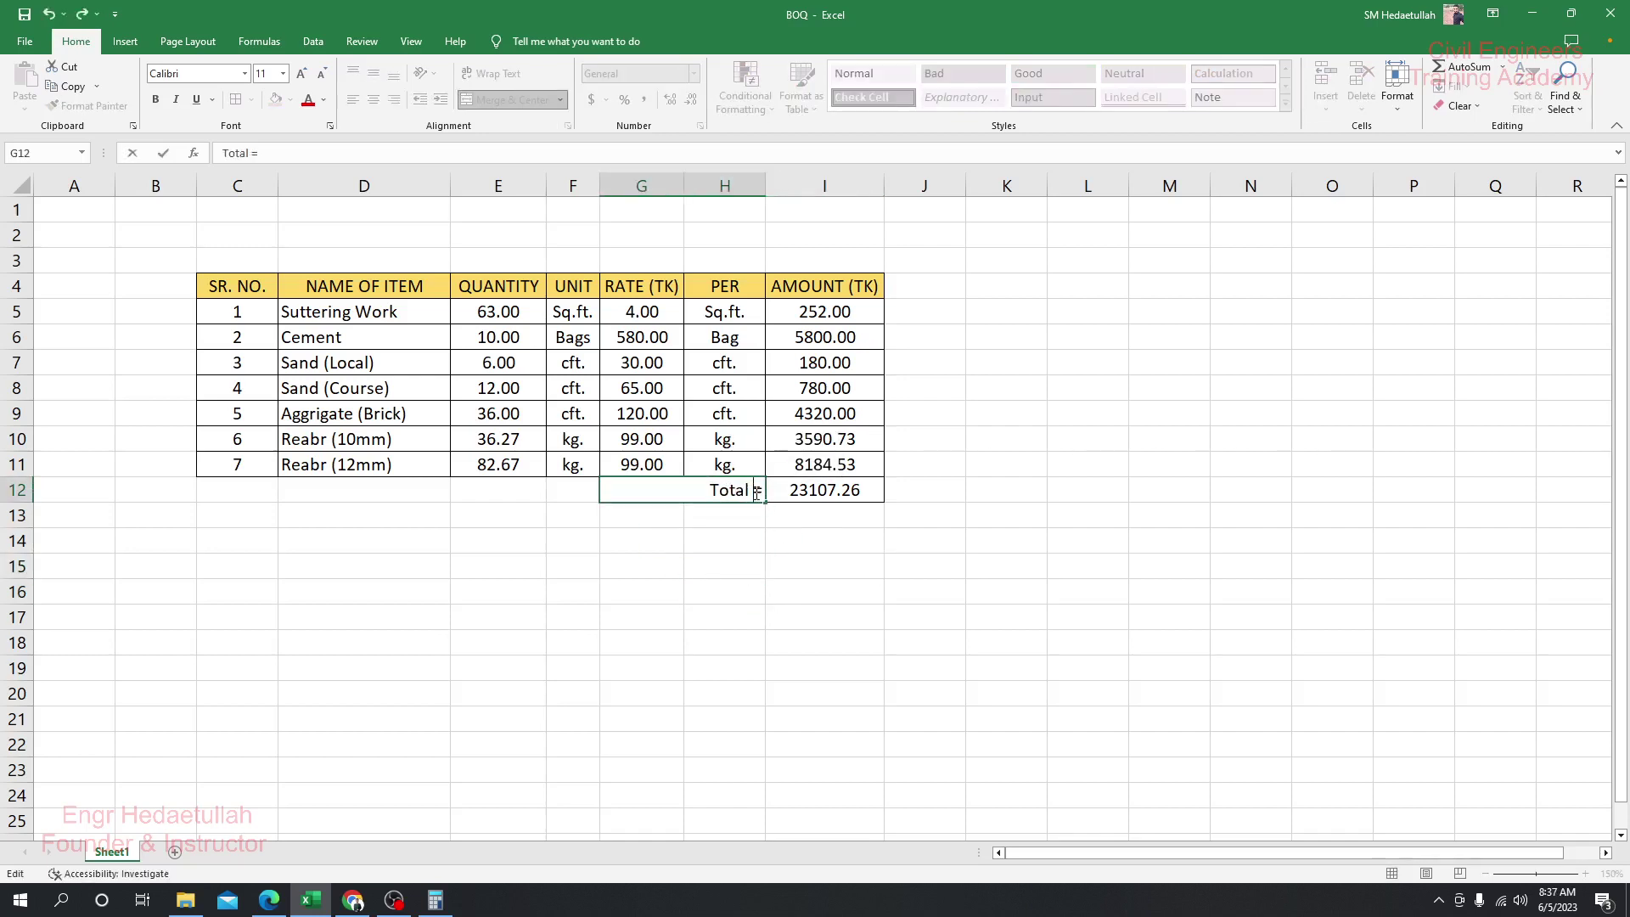
pyautogui.press('BackSpace')
pyautogui.press('BackSpace')
pyautogui.write('st')
pyautogui.press('Return')
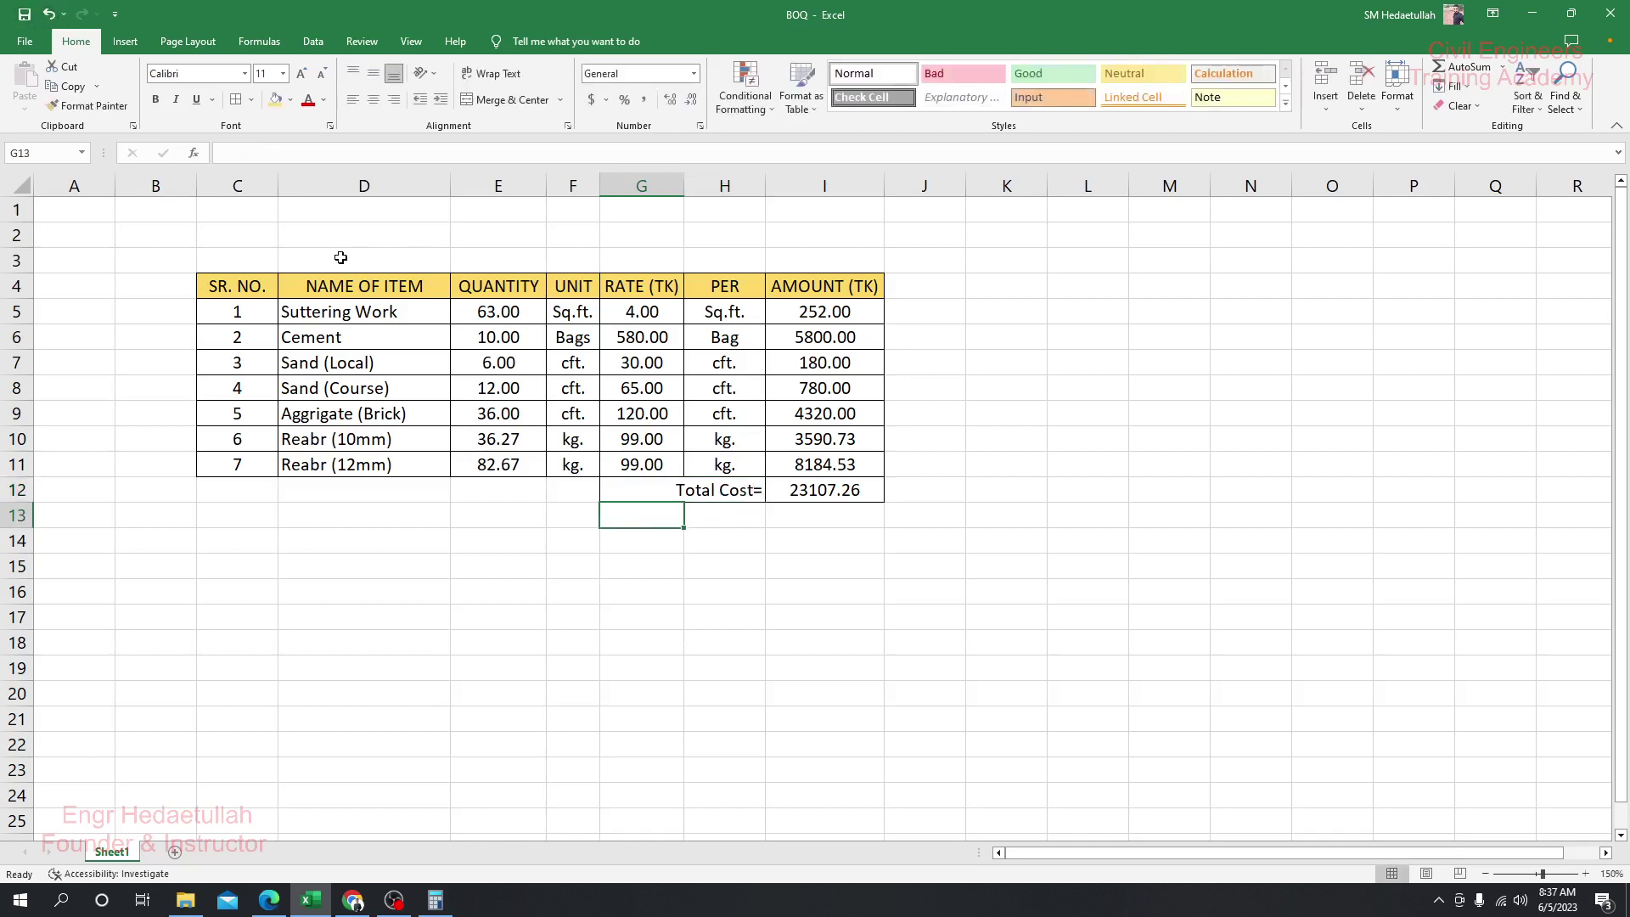
# - Merge C3:I3 and enter the title 'Bill of Quantity (BOQ) of Staircase Construction Work'
pyautogui.moveTo(234, 262); pyautogui.dragTo(837, 252)
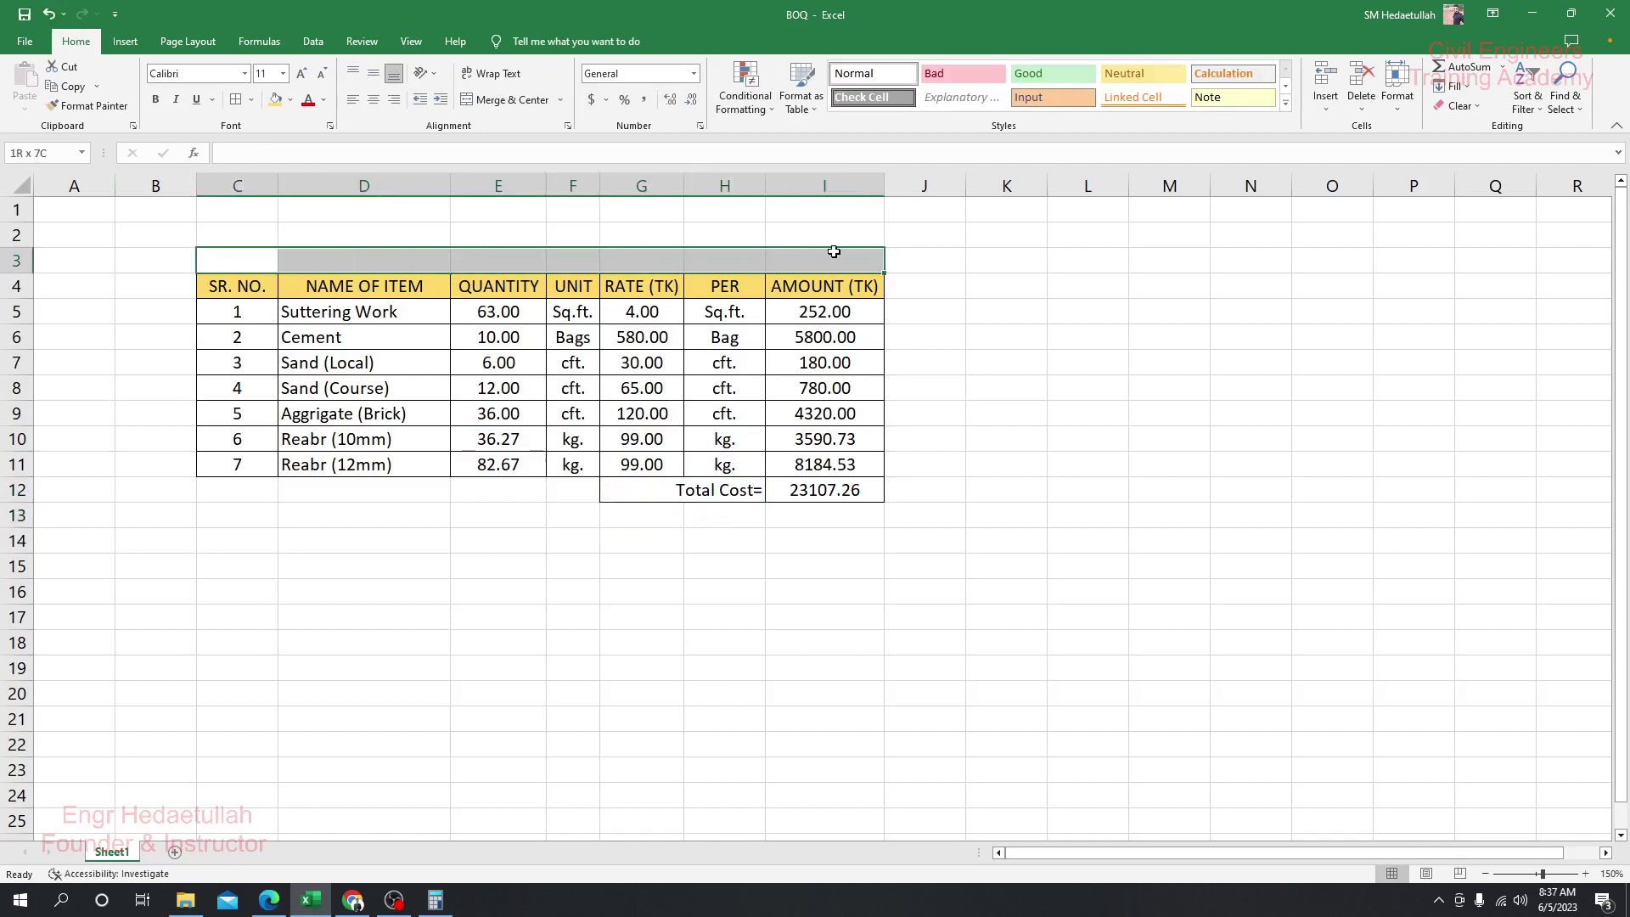
pyautogui.click(506, 99)
pyautogui.moveTo(484, 615); pyautogui.dragTo(488, 567)
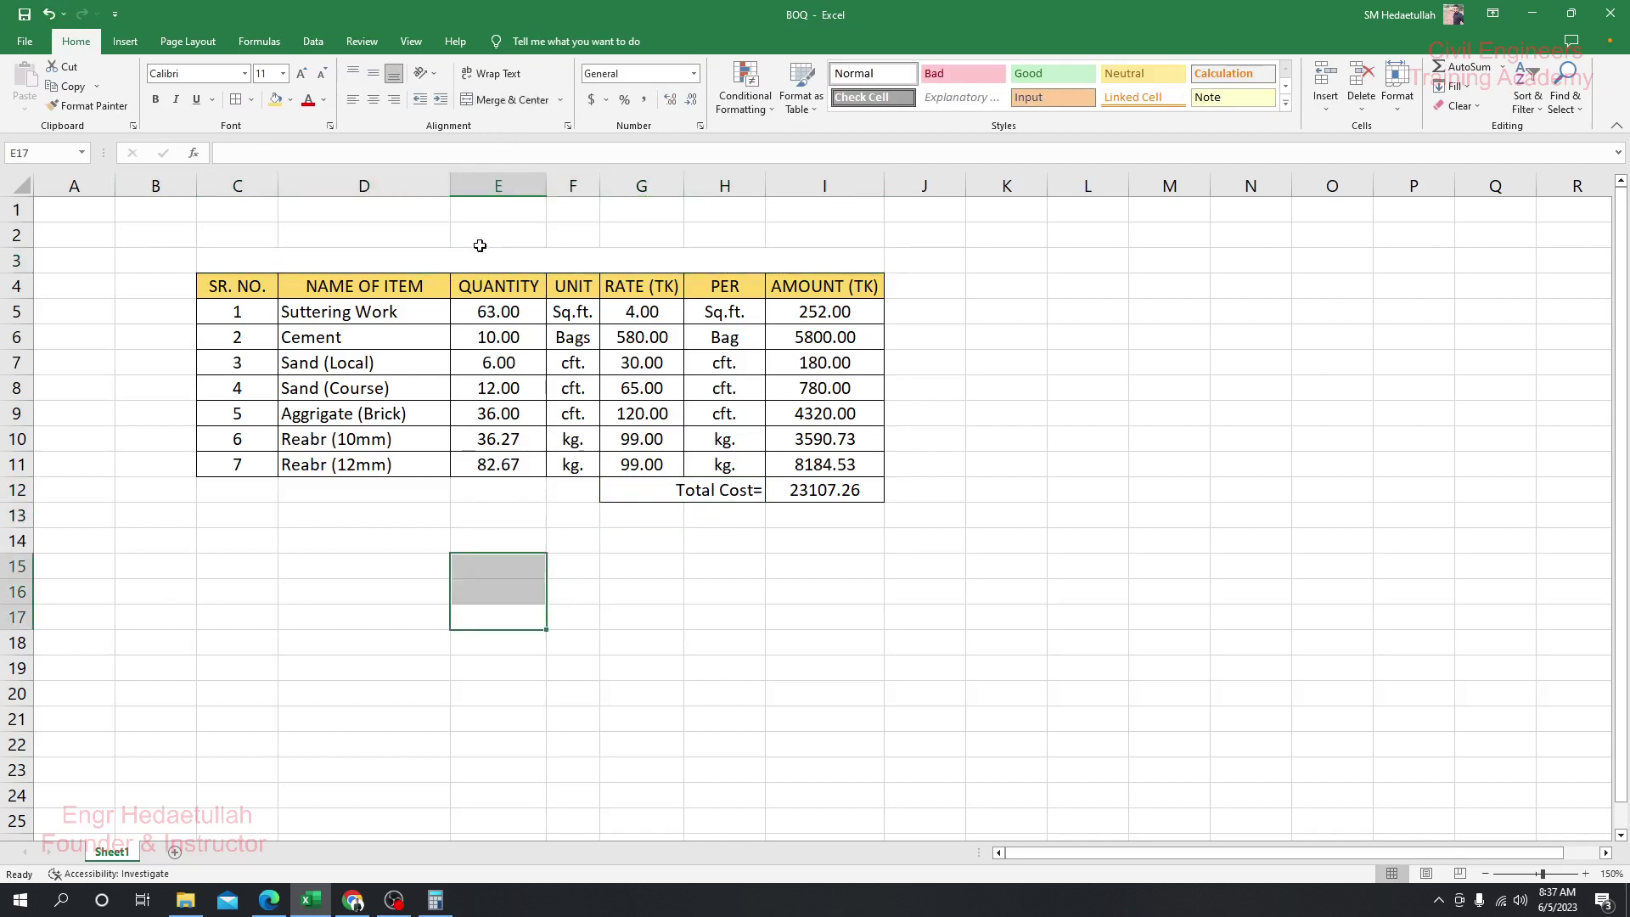
pyautogui.click(489, 258)
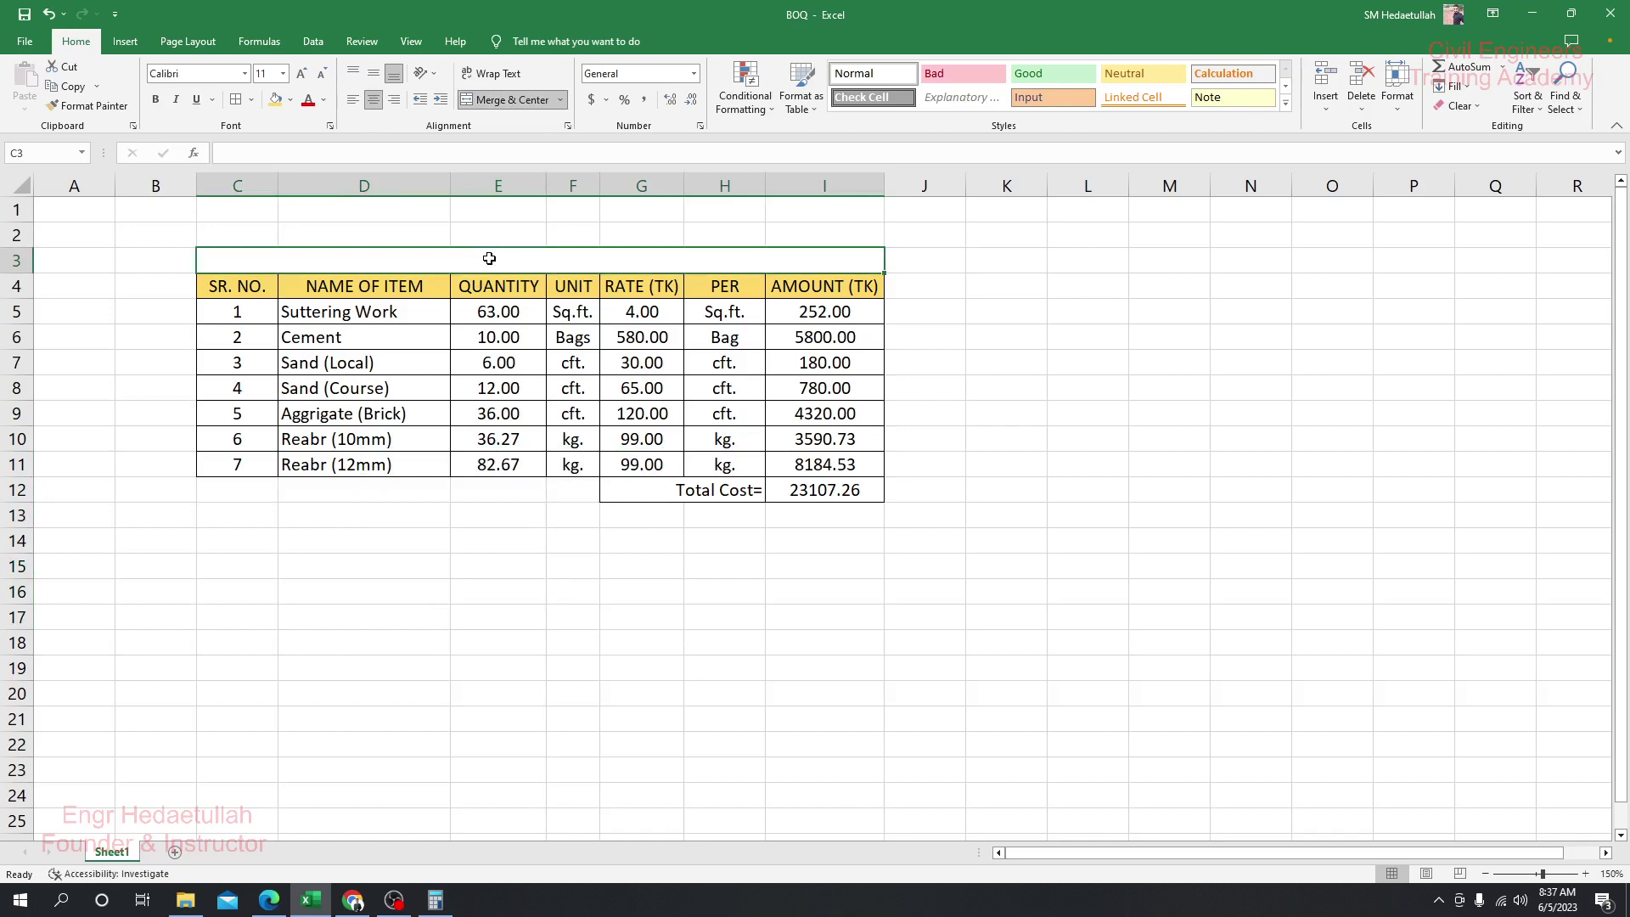
pyautogui.write('Bill of')
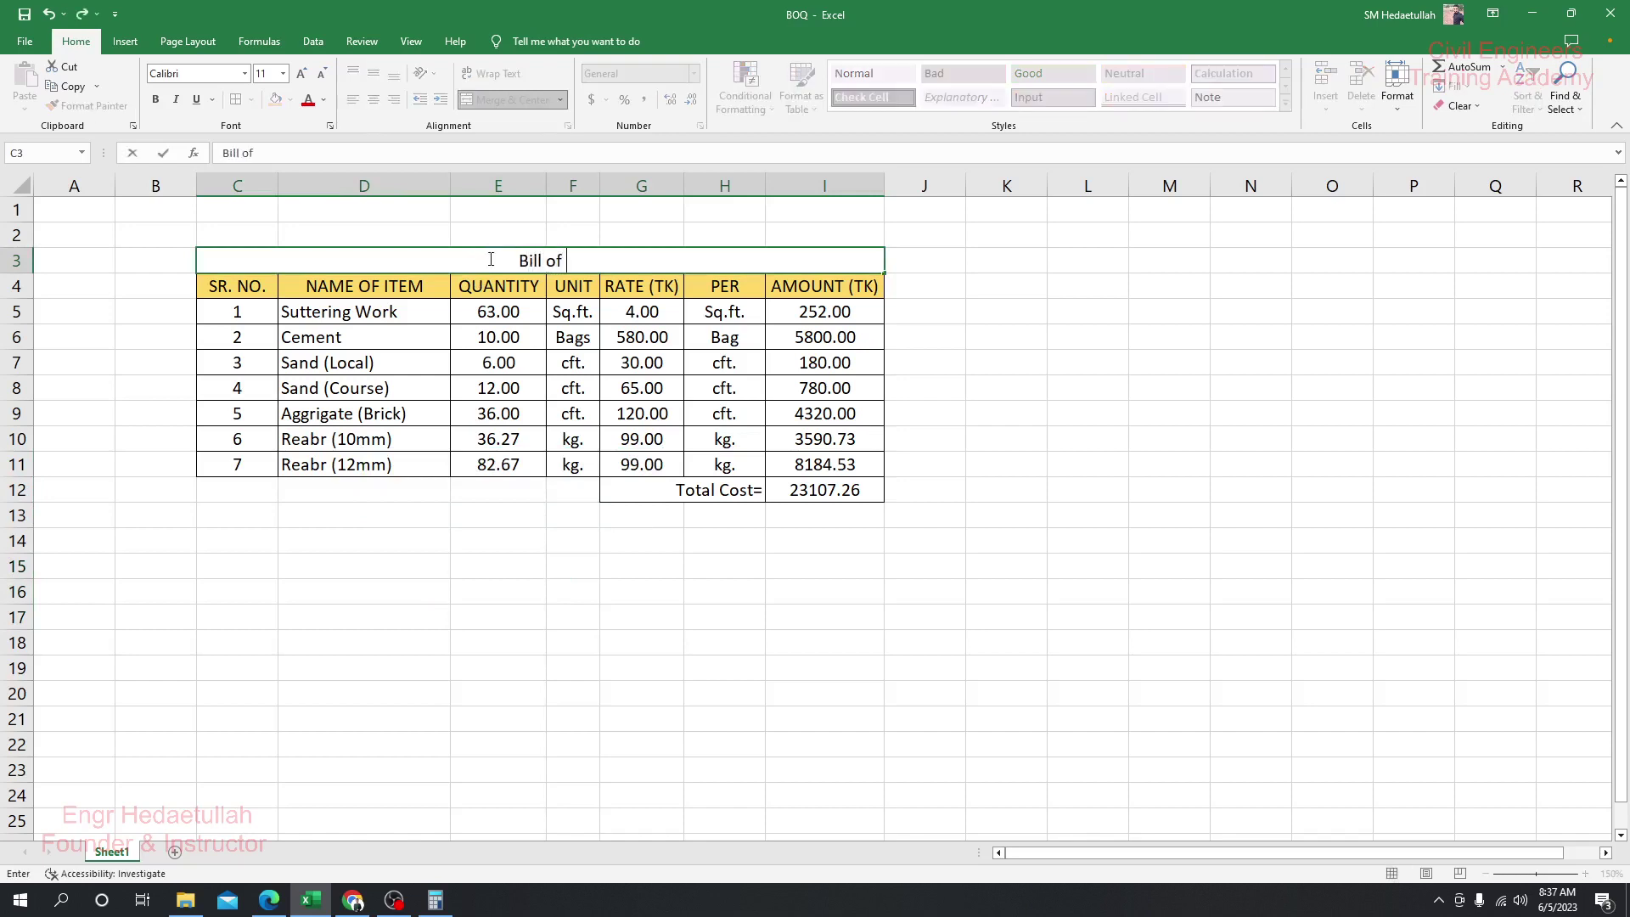
pyautogui.write(' Quant')
pyautogui.write('ity of')
pyautogui.press('BackSpace')
pyautogui.press('BackSpace')
pyautogui.write('(BOQ) of ')
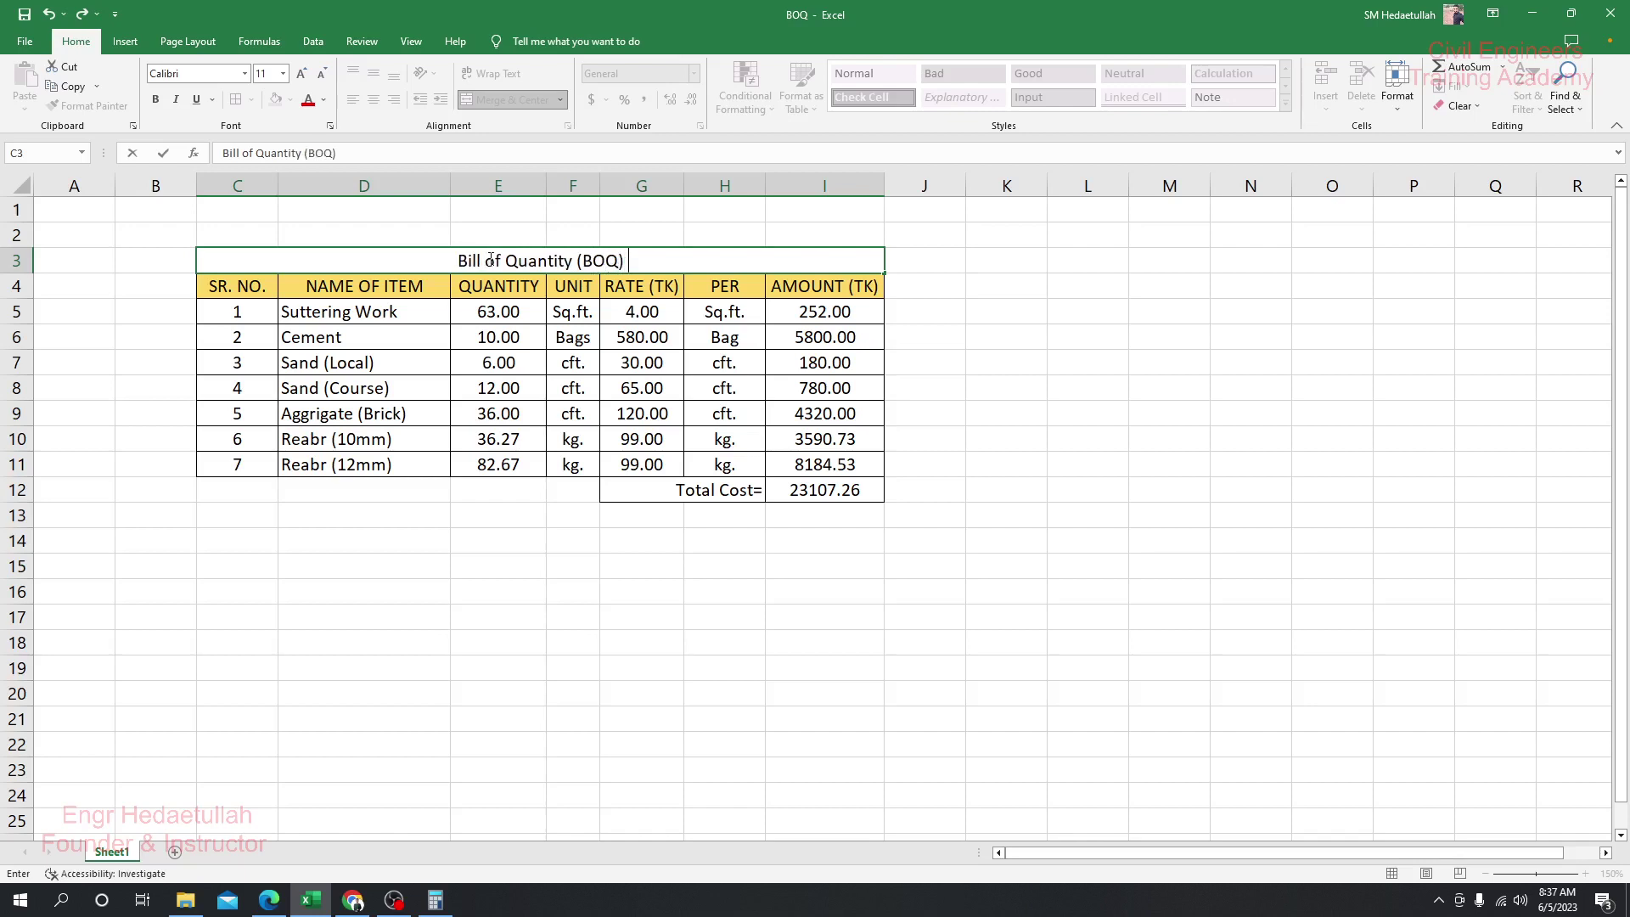
pyautogui.write('Stair')
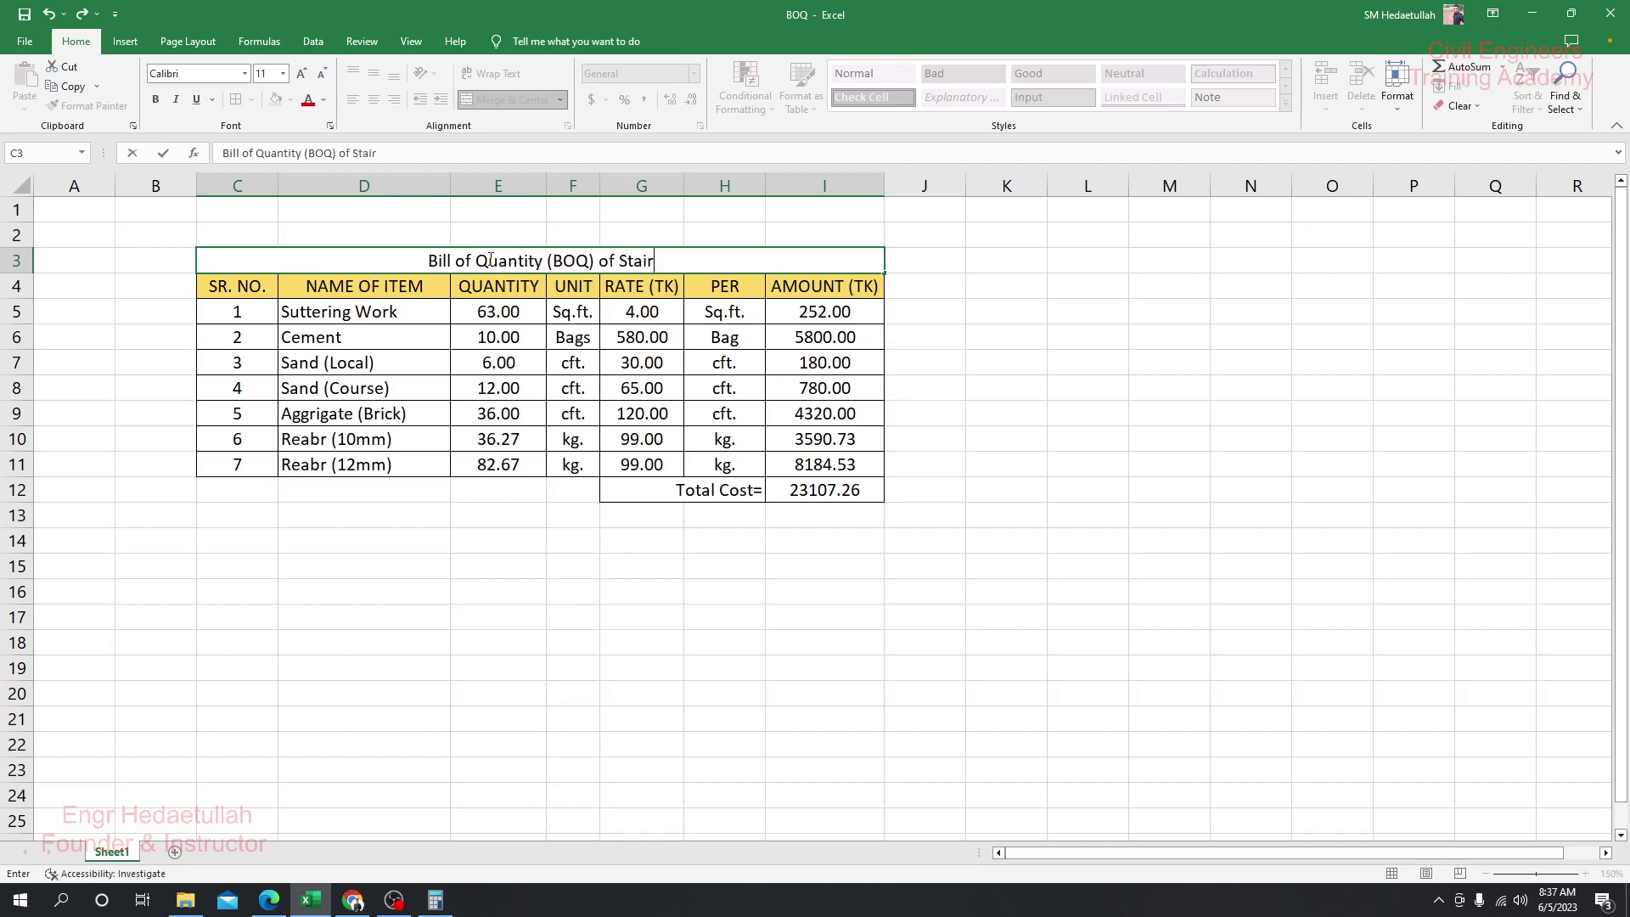
pyautogui.write('case Constr')
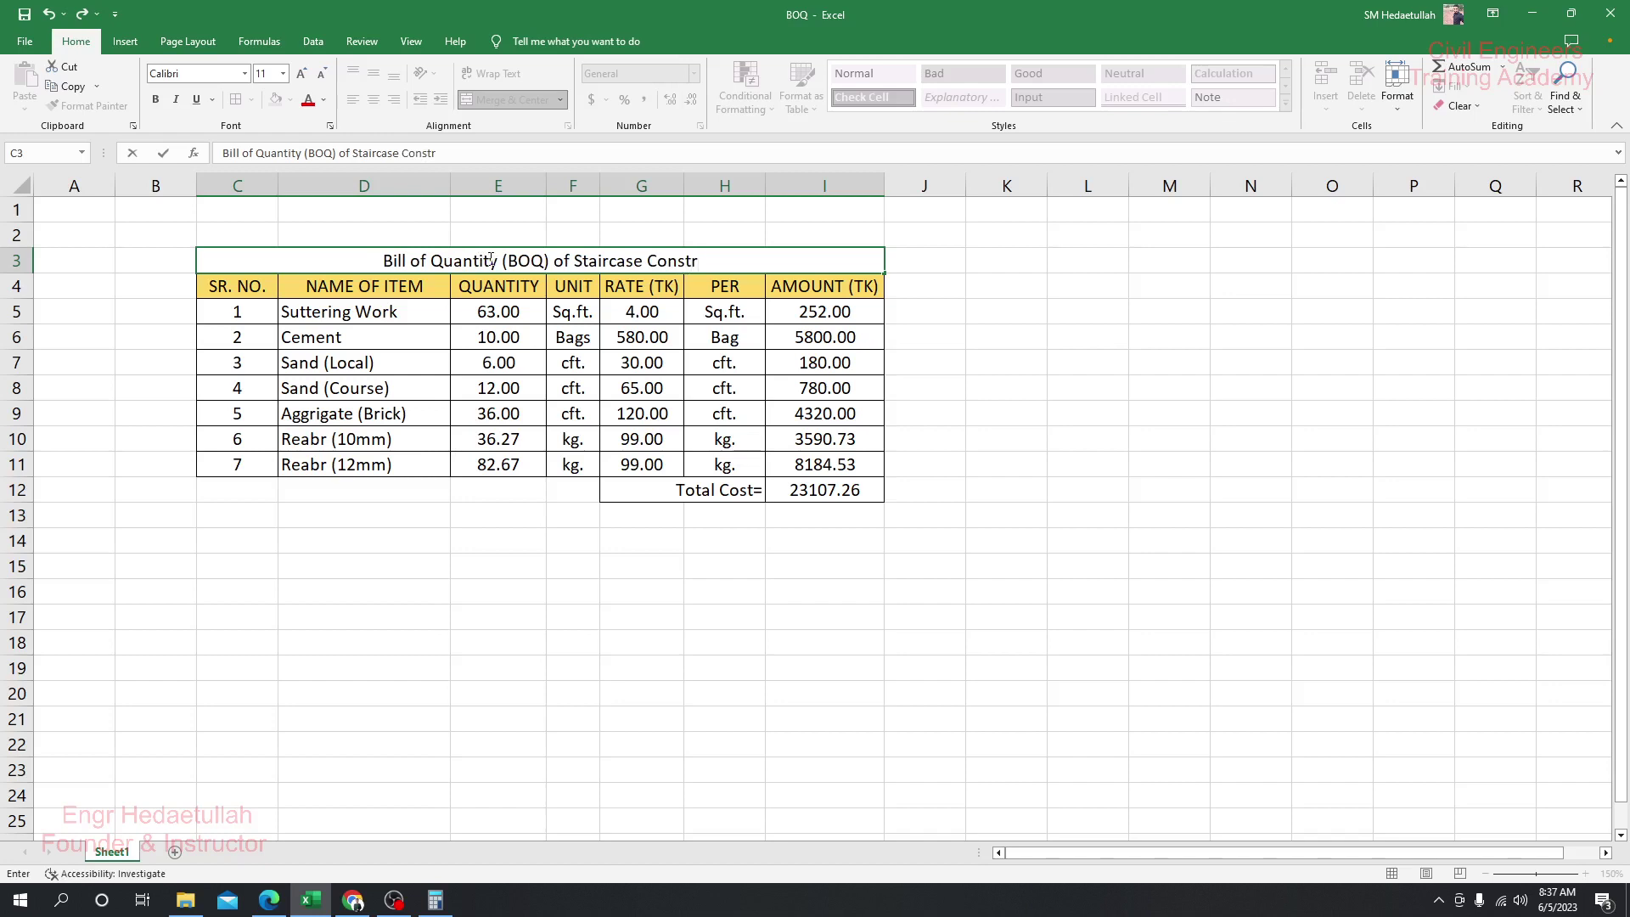
pyautogui.write('uction ')
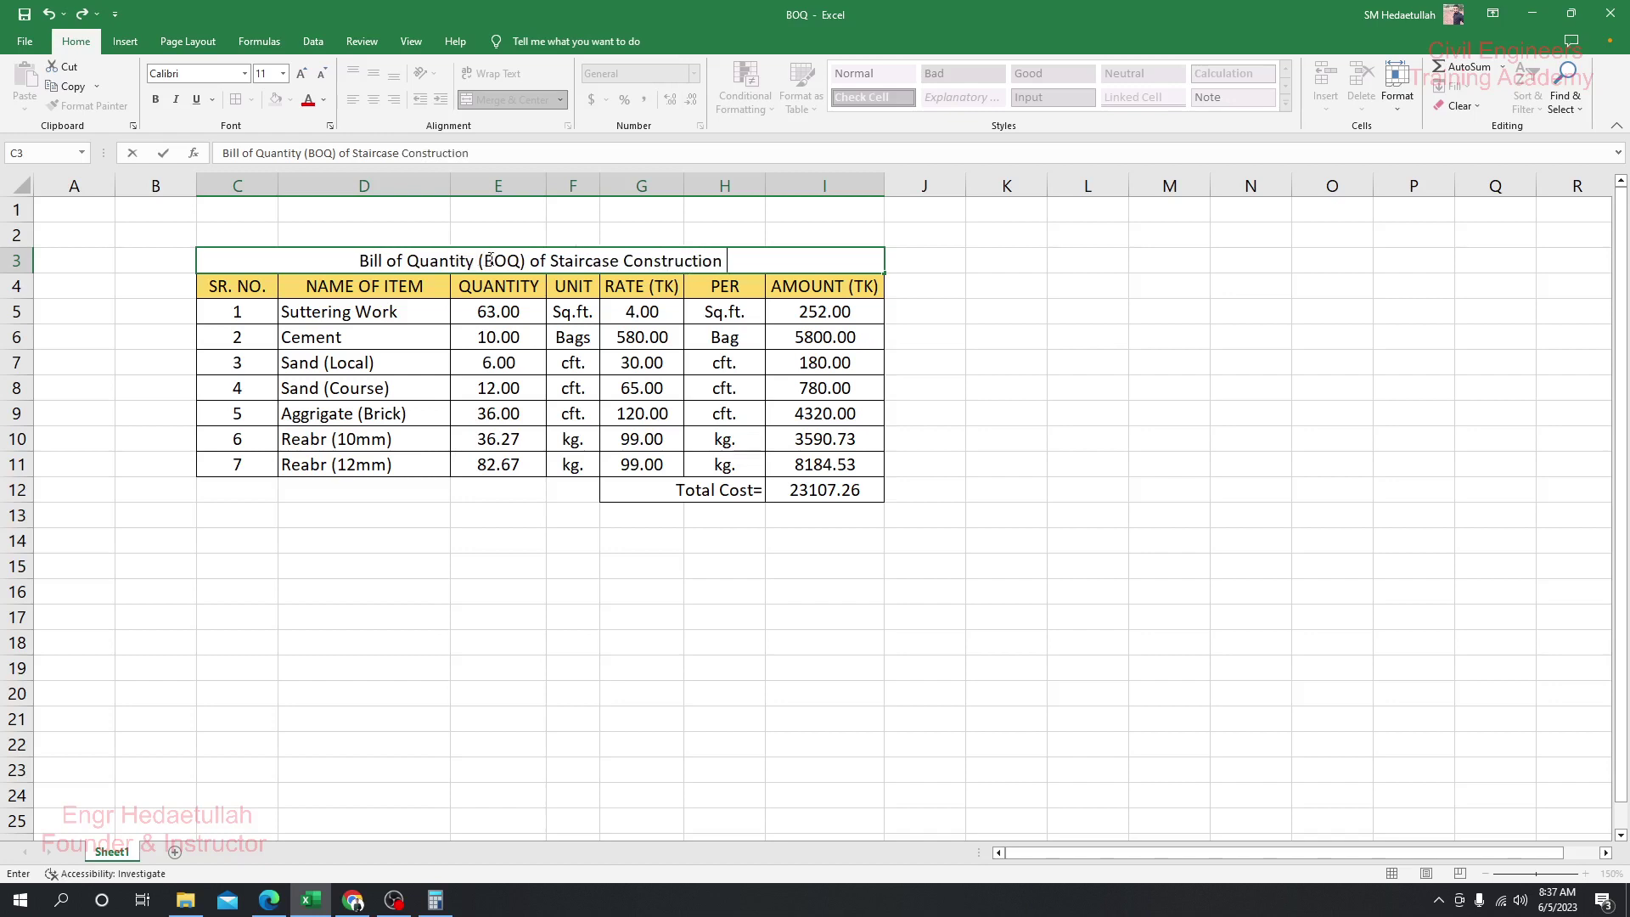
pyautogui.write('Work')
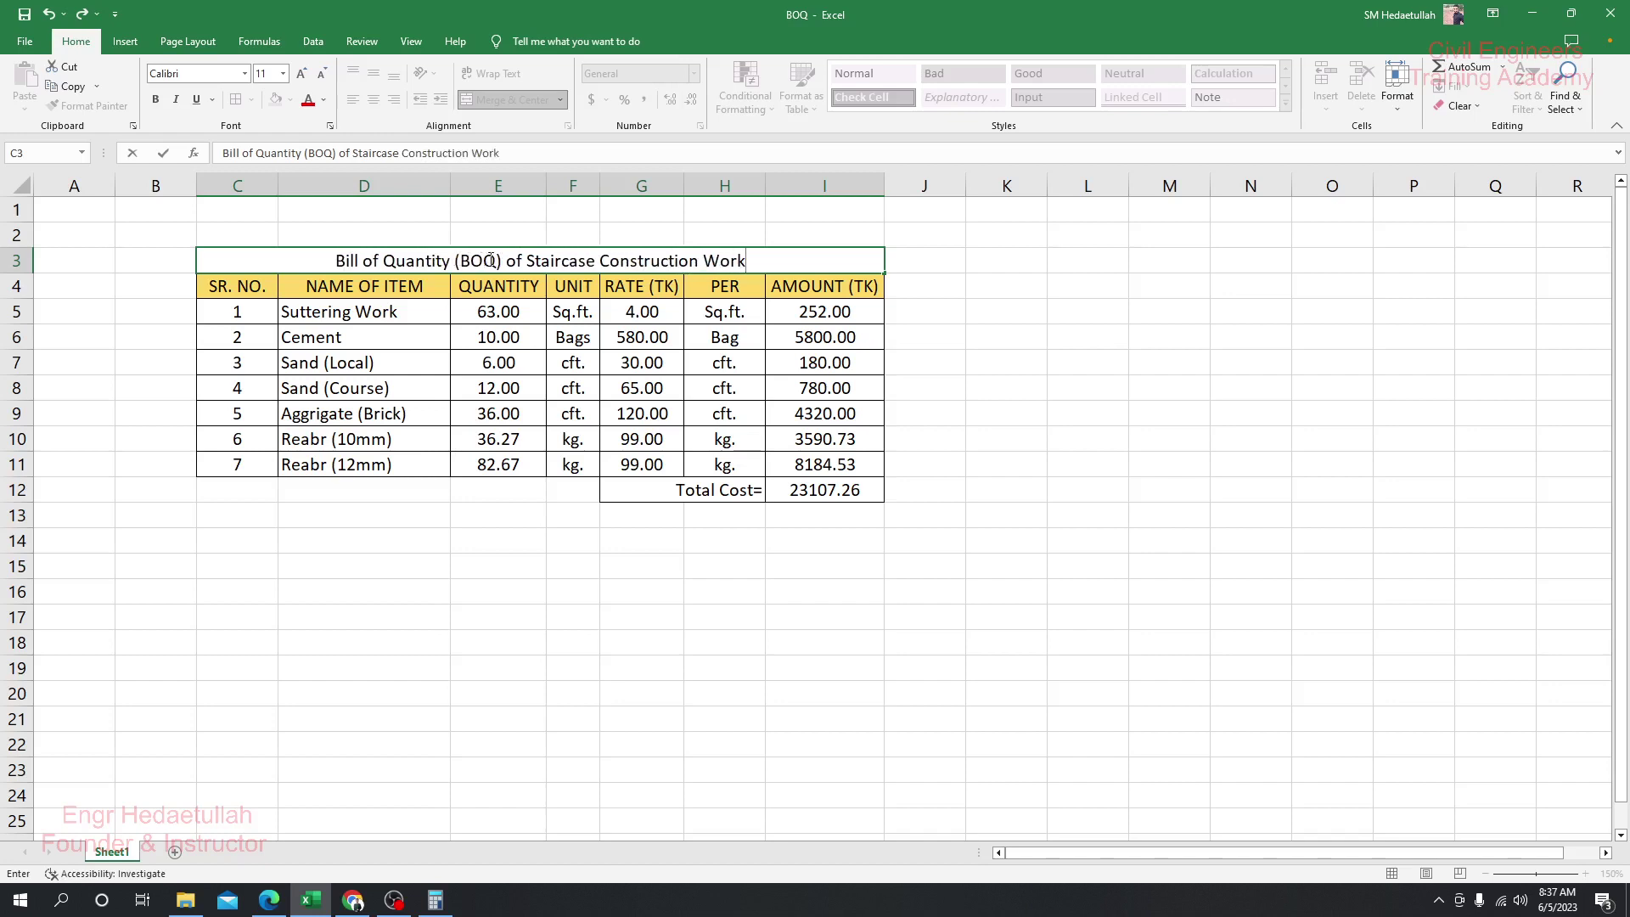
# - Give the merged title row an outside border
pyautogui.click(548, 657)
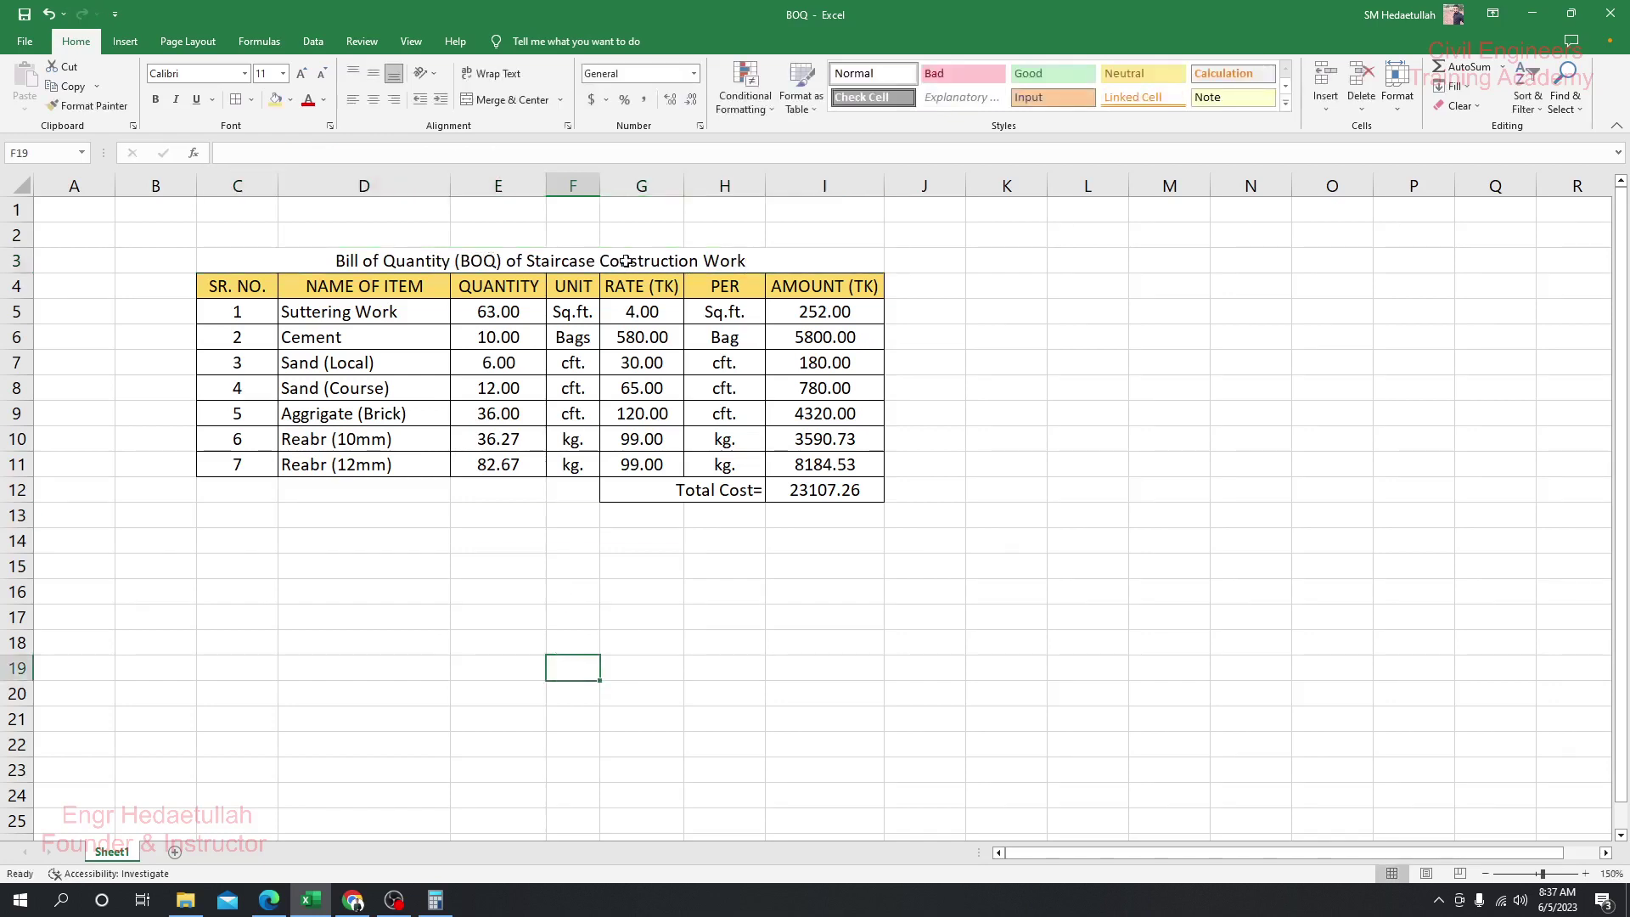
pyautogui.click(650, 267)
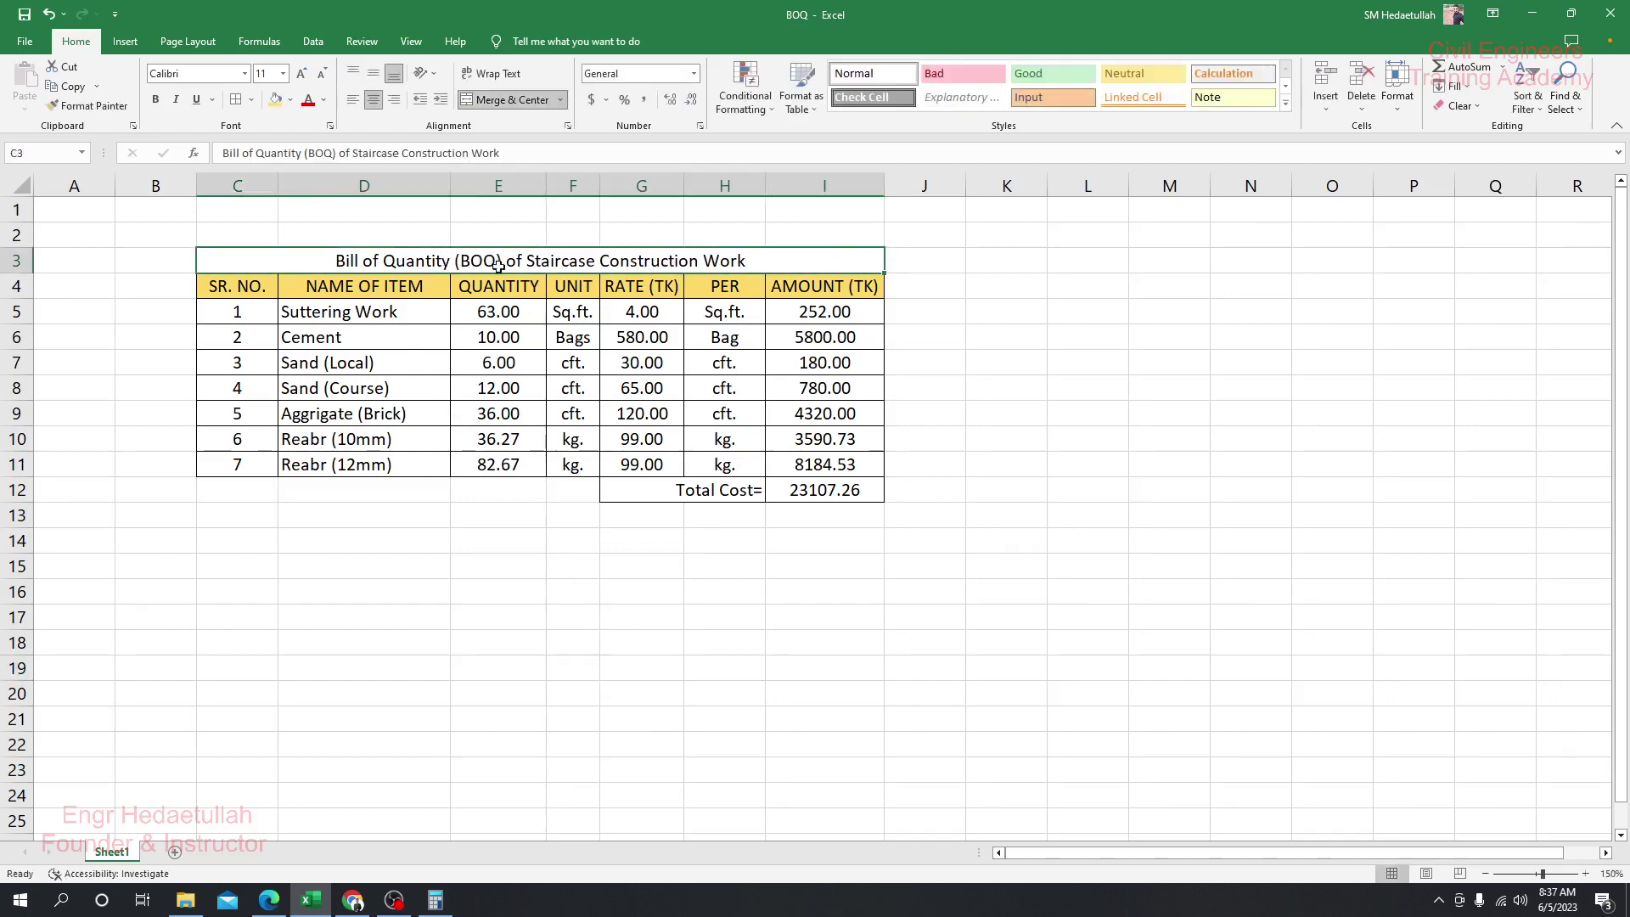
pyautogui.click(629, 634)
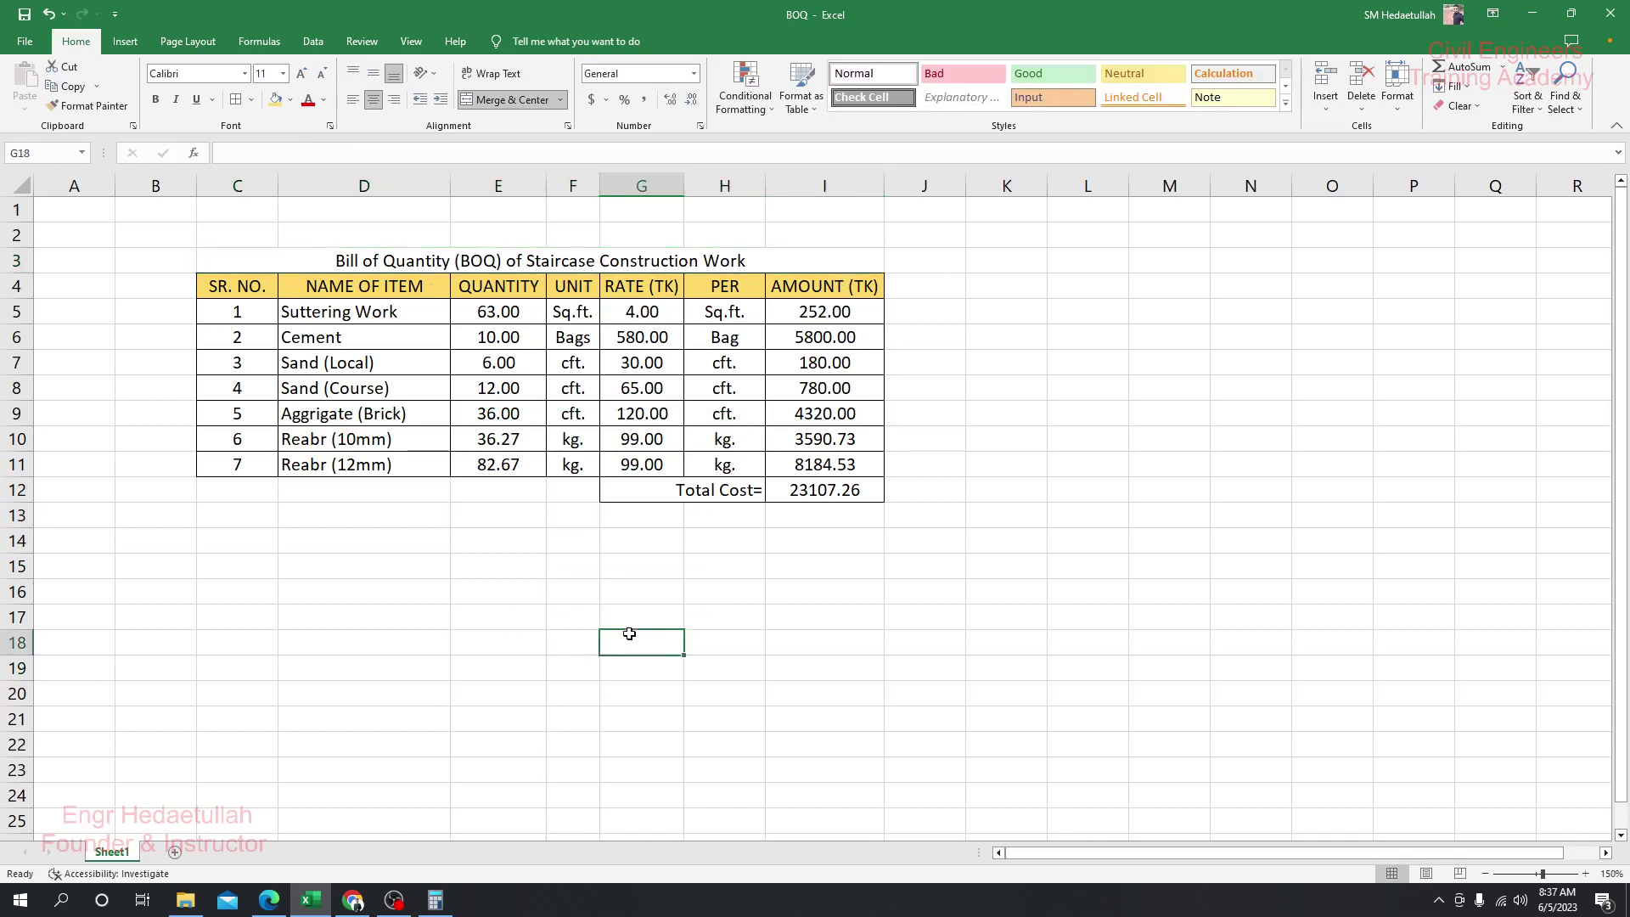
pyautogui.click(370, 260)
pyautogui.click(251, 99)
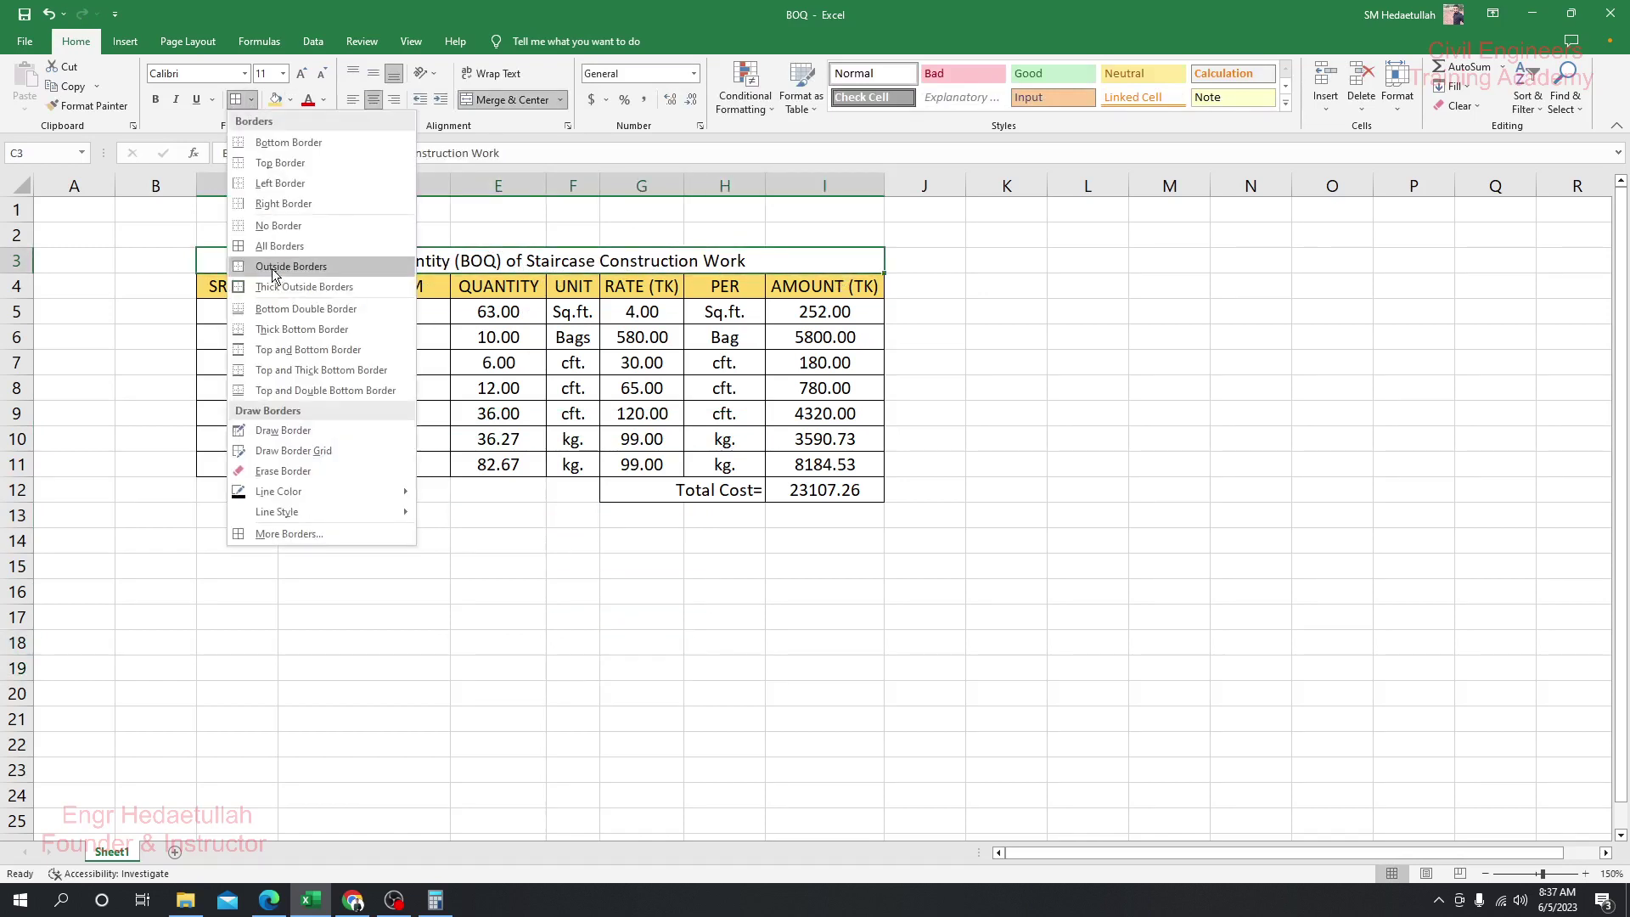
pyautogui.click(297, 269)
pyautogui.click(561, 634)
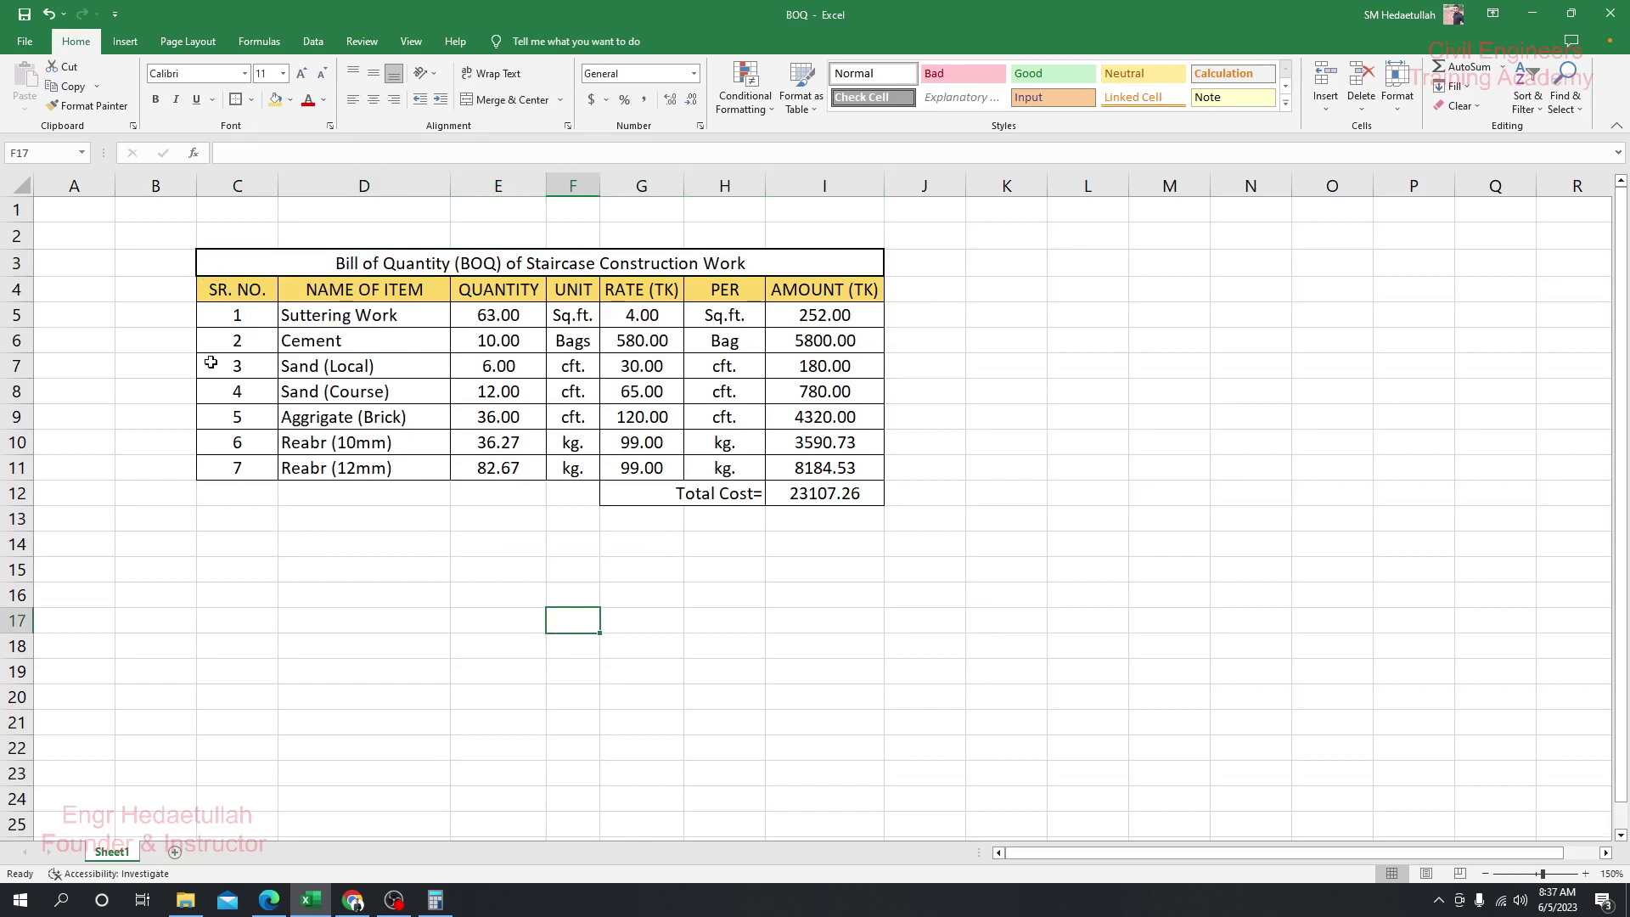
# - Apply All Borders to the item table C4:I11 and Total Cost row G12:I12, then save
pyautogui.click(301, 611)
pyautogui.moveTo(240, 289); pyautogui.dragTo(837, 466)
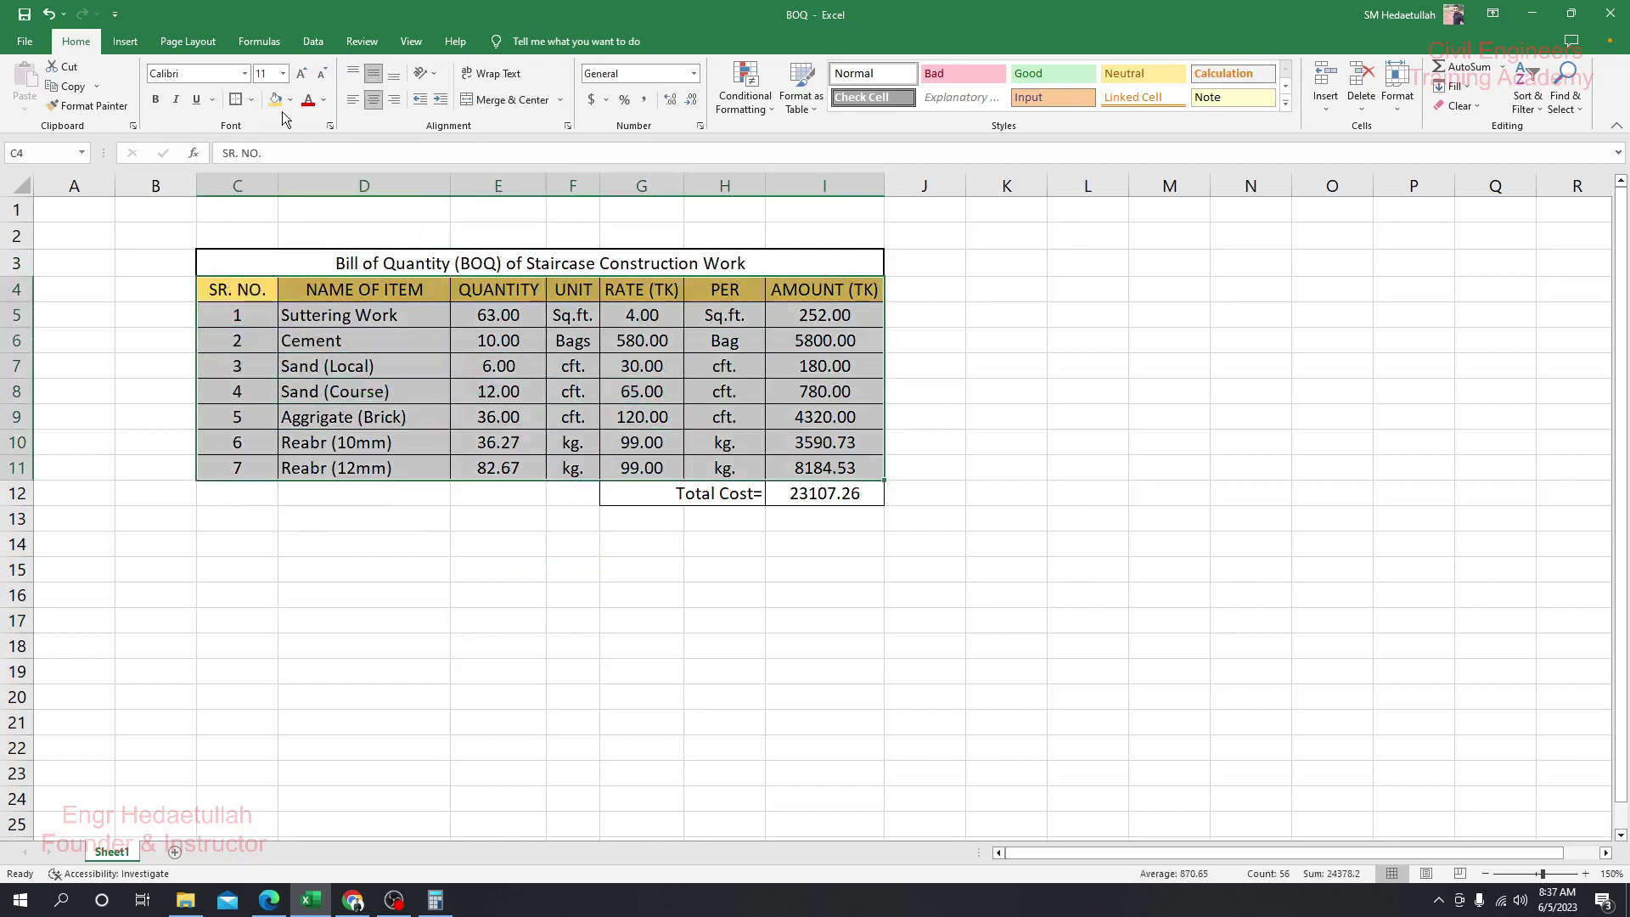
pyautogui.click(236, 99)
pyautogui.click(509, 617)
pyautogui.moveTo(628, 497); pyautogui.dragTo(819, 501)
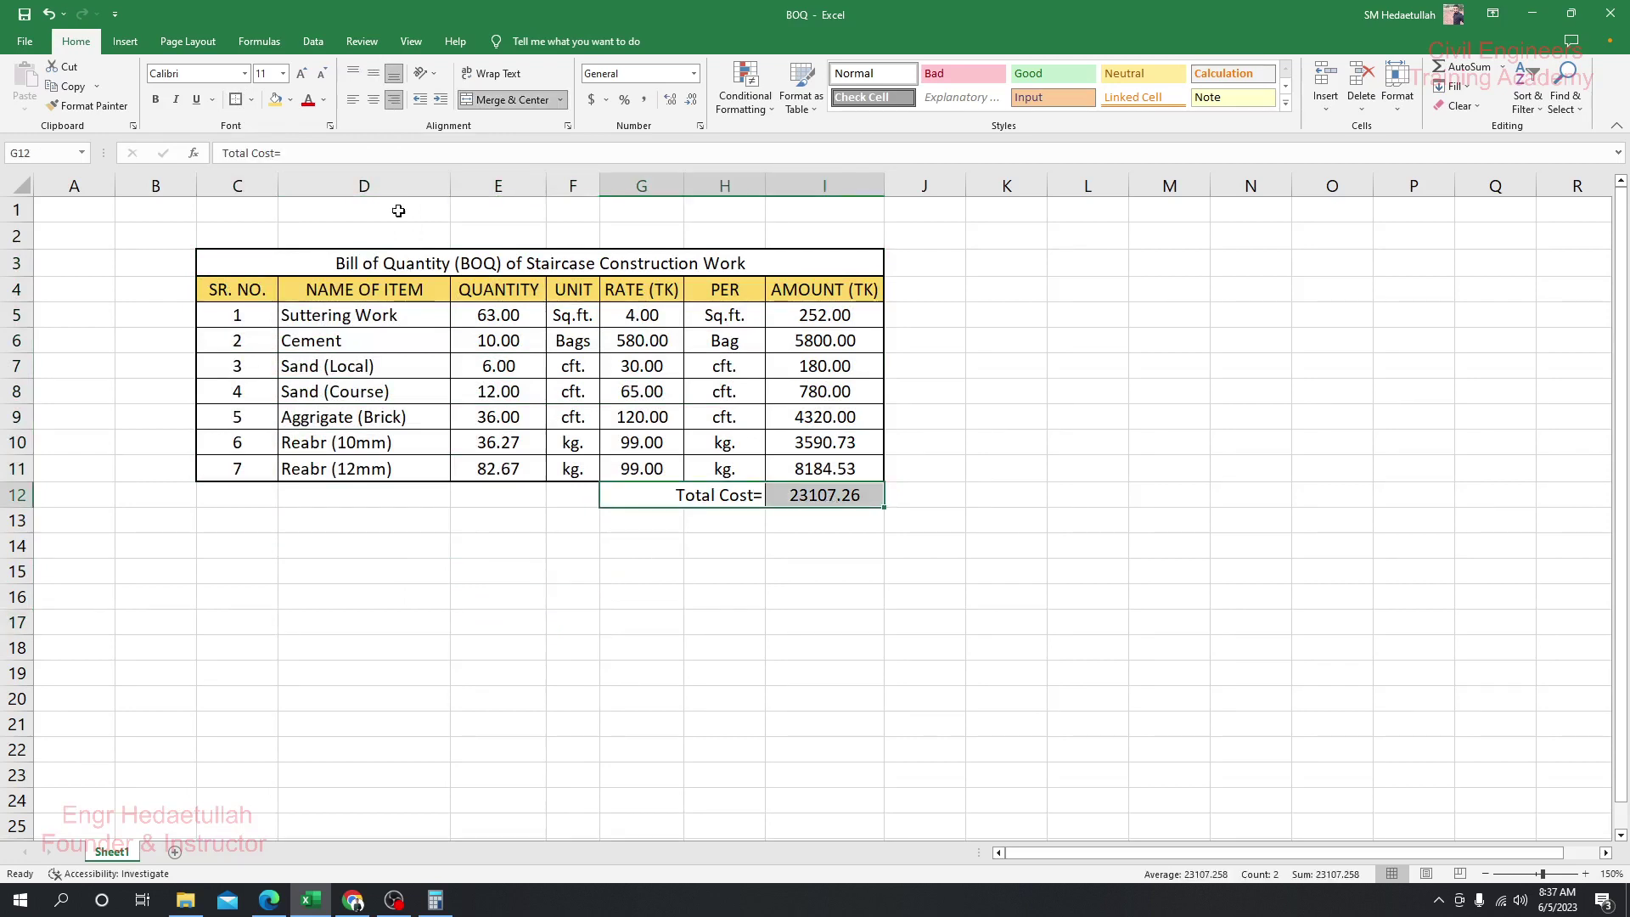
pyautogui.click(236, 99)
pyautogui.click(535, 603)
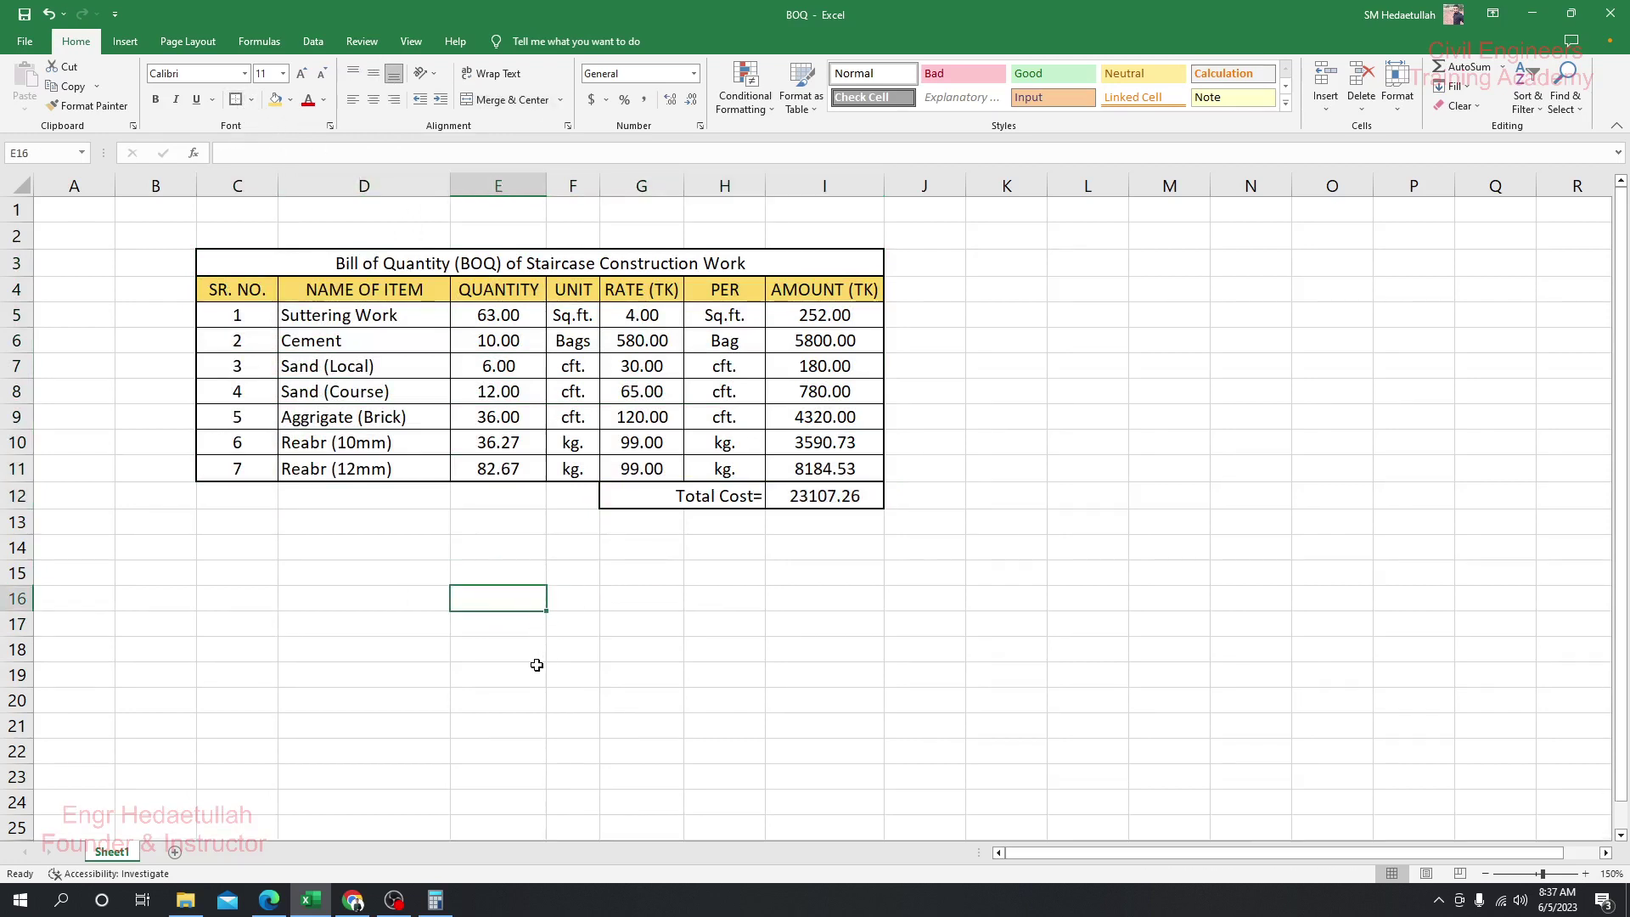
pyautogui.click(24, 15)
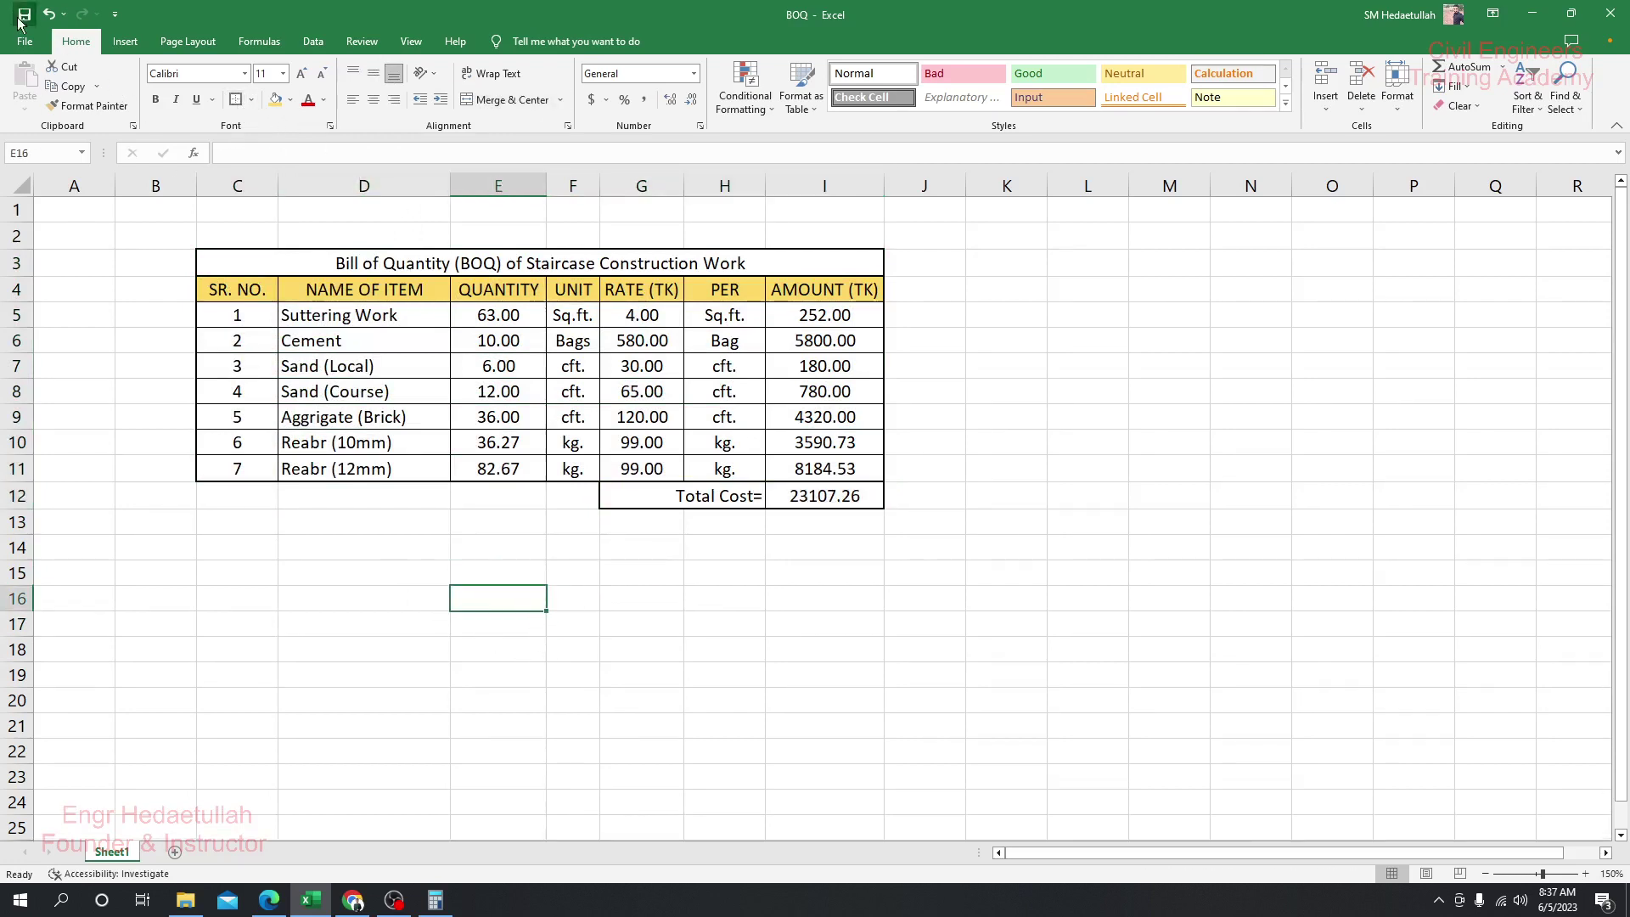
pyautogui.click(723, 552)
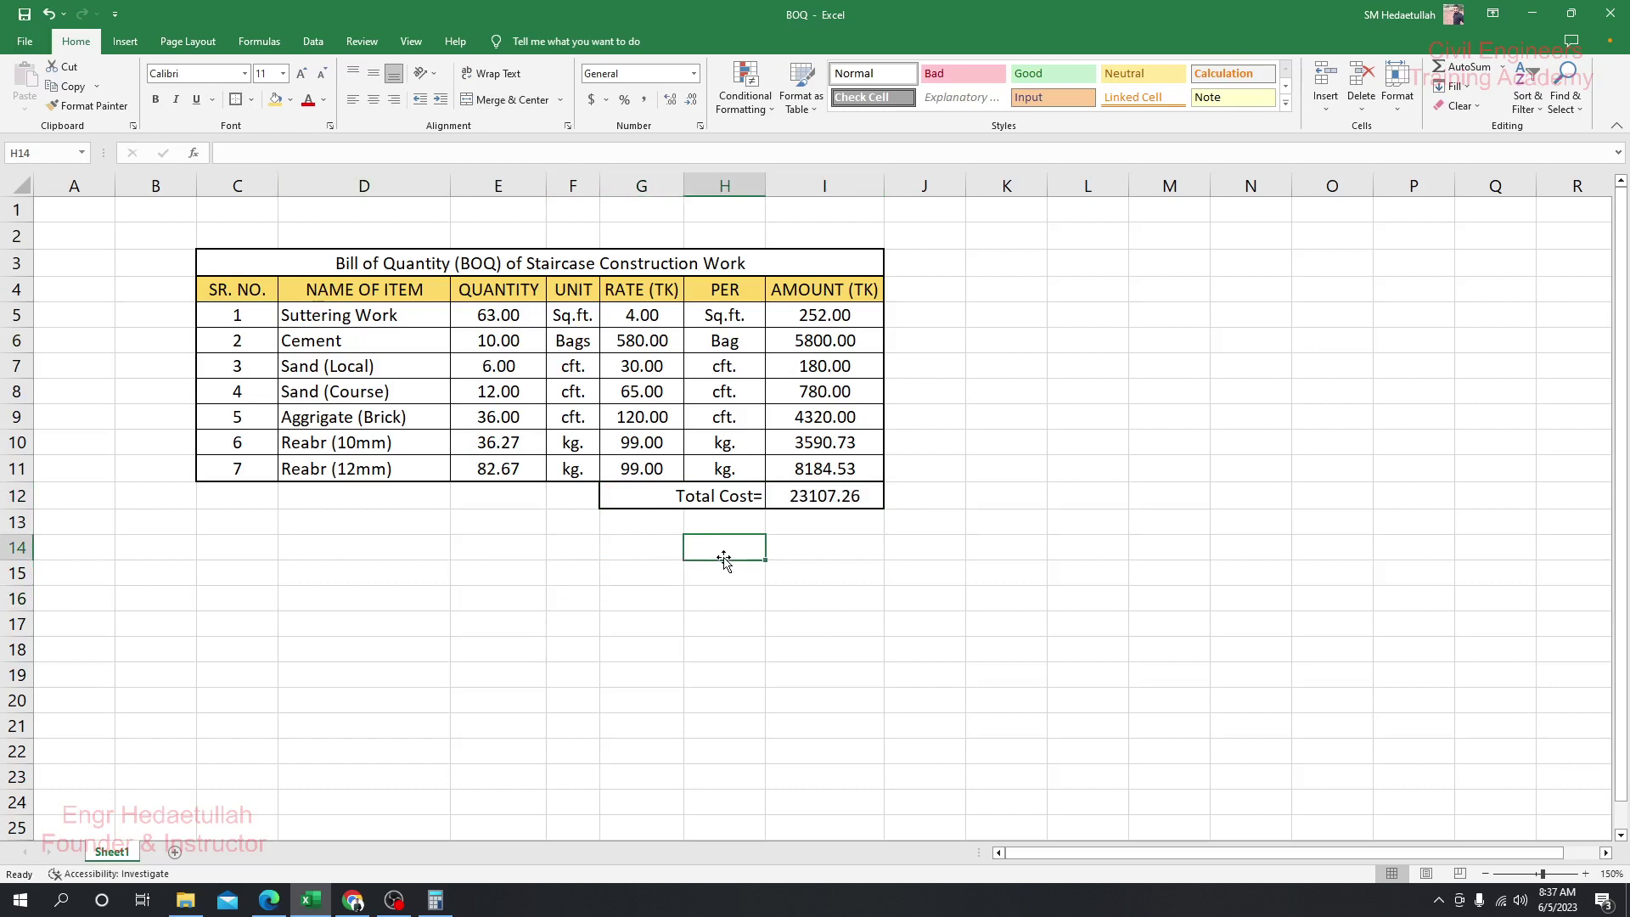
# - Verify the =SUM(I5:I11) Total Cost formula and the merged title cell
pyautogui.click(802, 496)
pyautogui.click(788, 643)
pyautogui.click(808, 501)
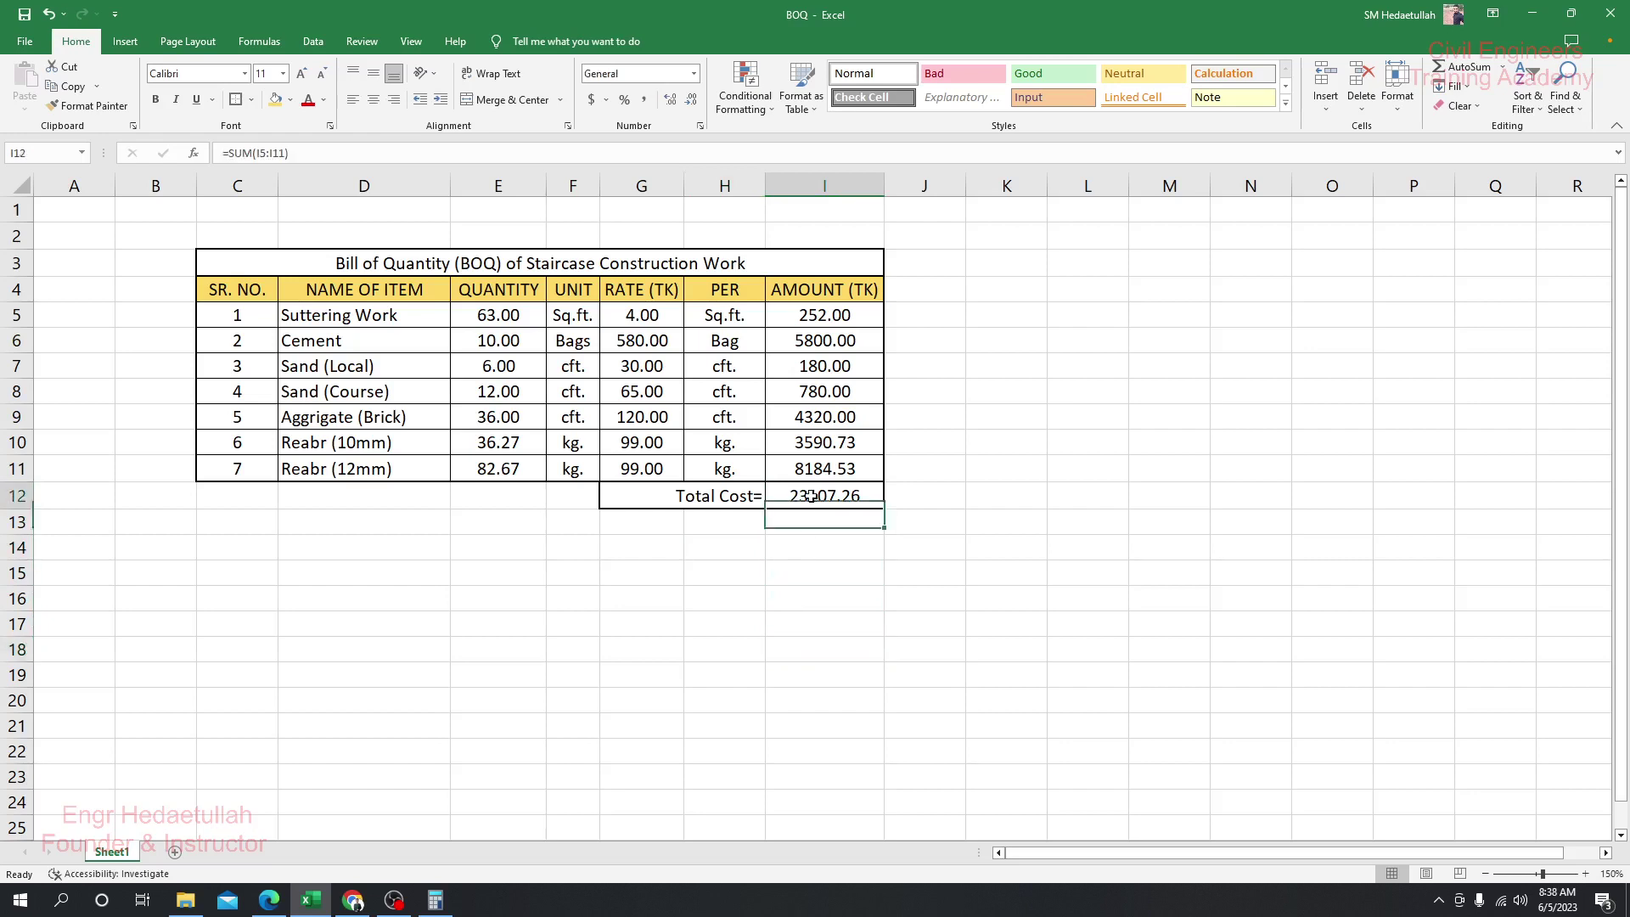
pyautogui.click(805, 516)
pyautogui.click(800, 496)
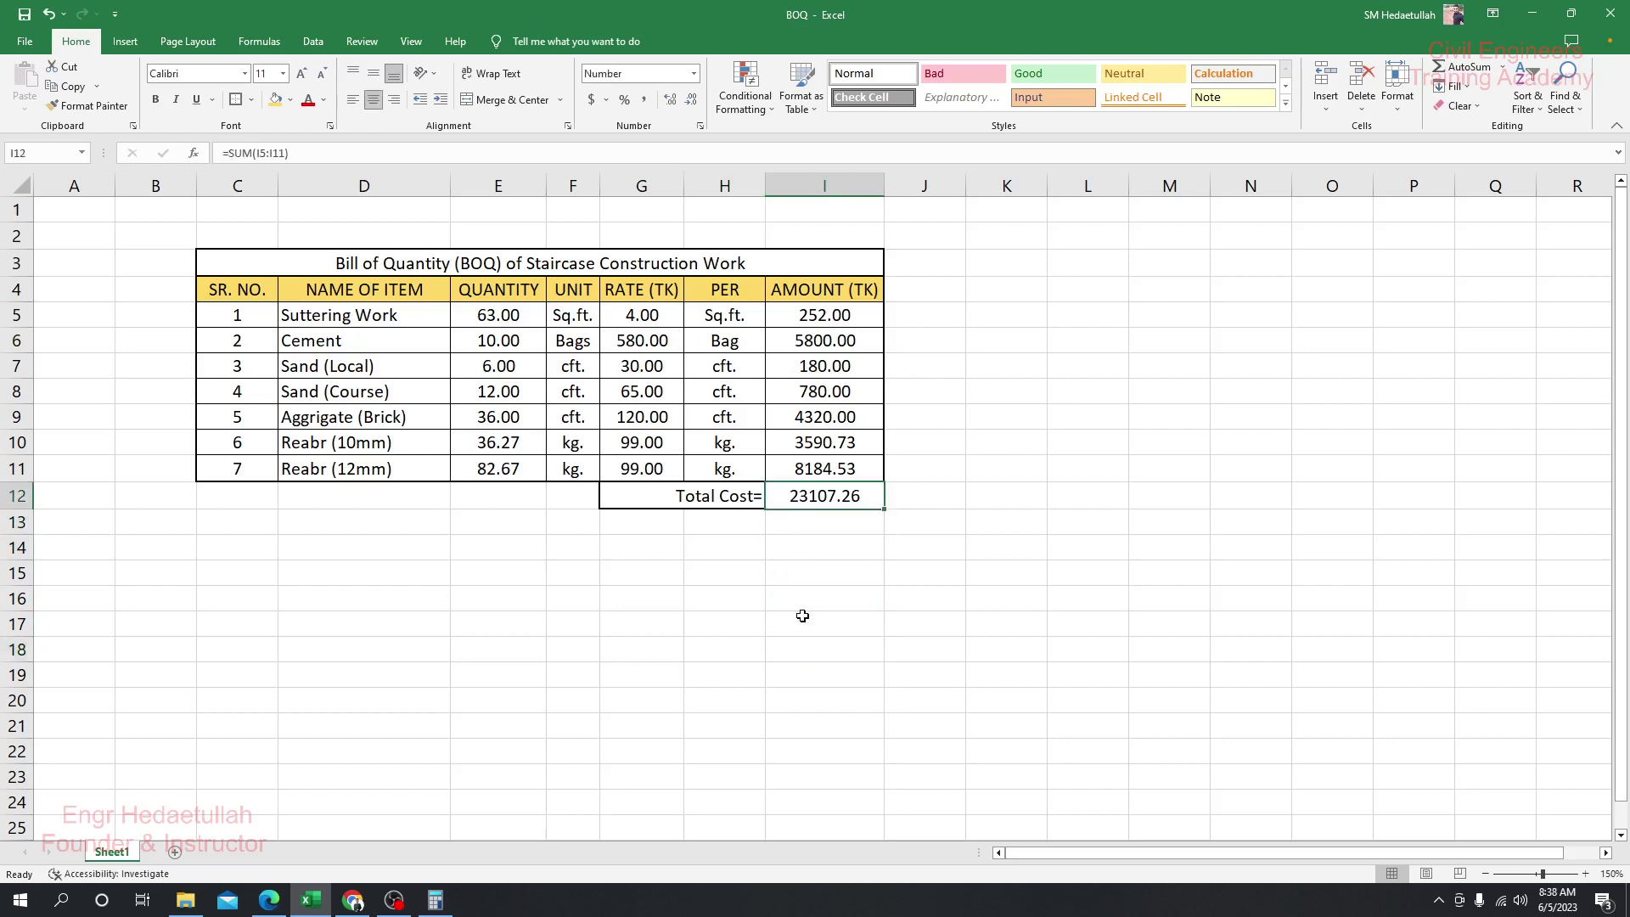
pyautogui.click(832, 570)
pyautogui.click(838, 499)
pyautogui.click(449, 270)
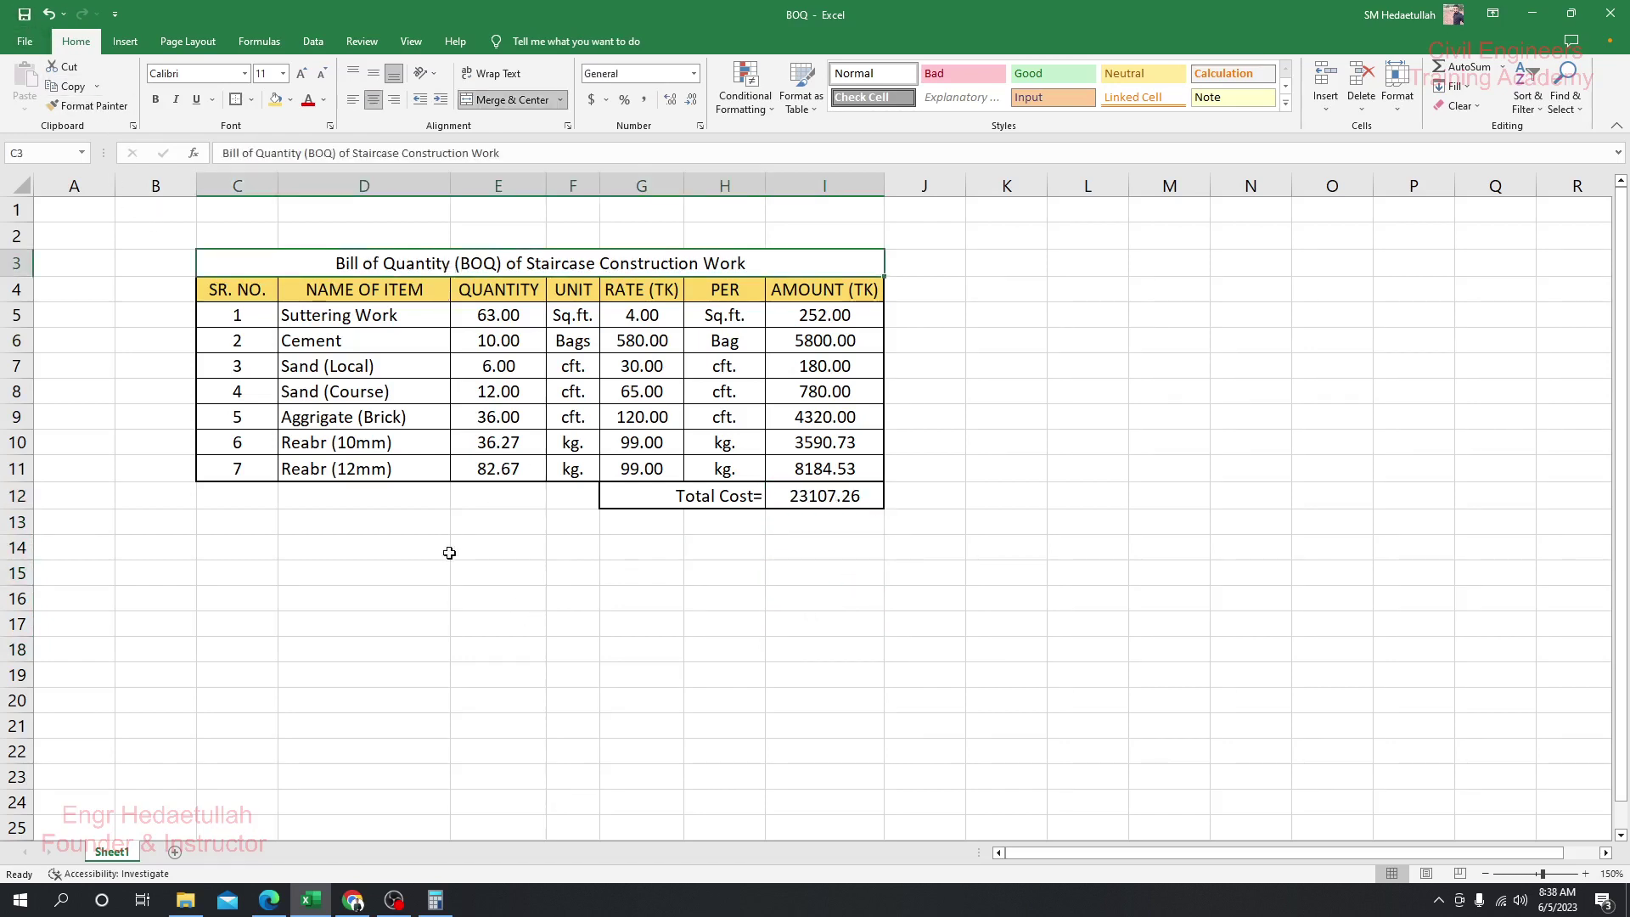
pyautogui.click(444, 601)
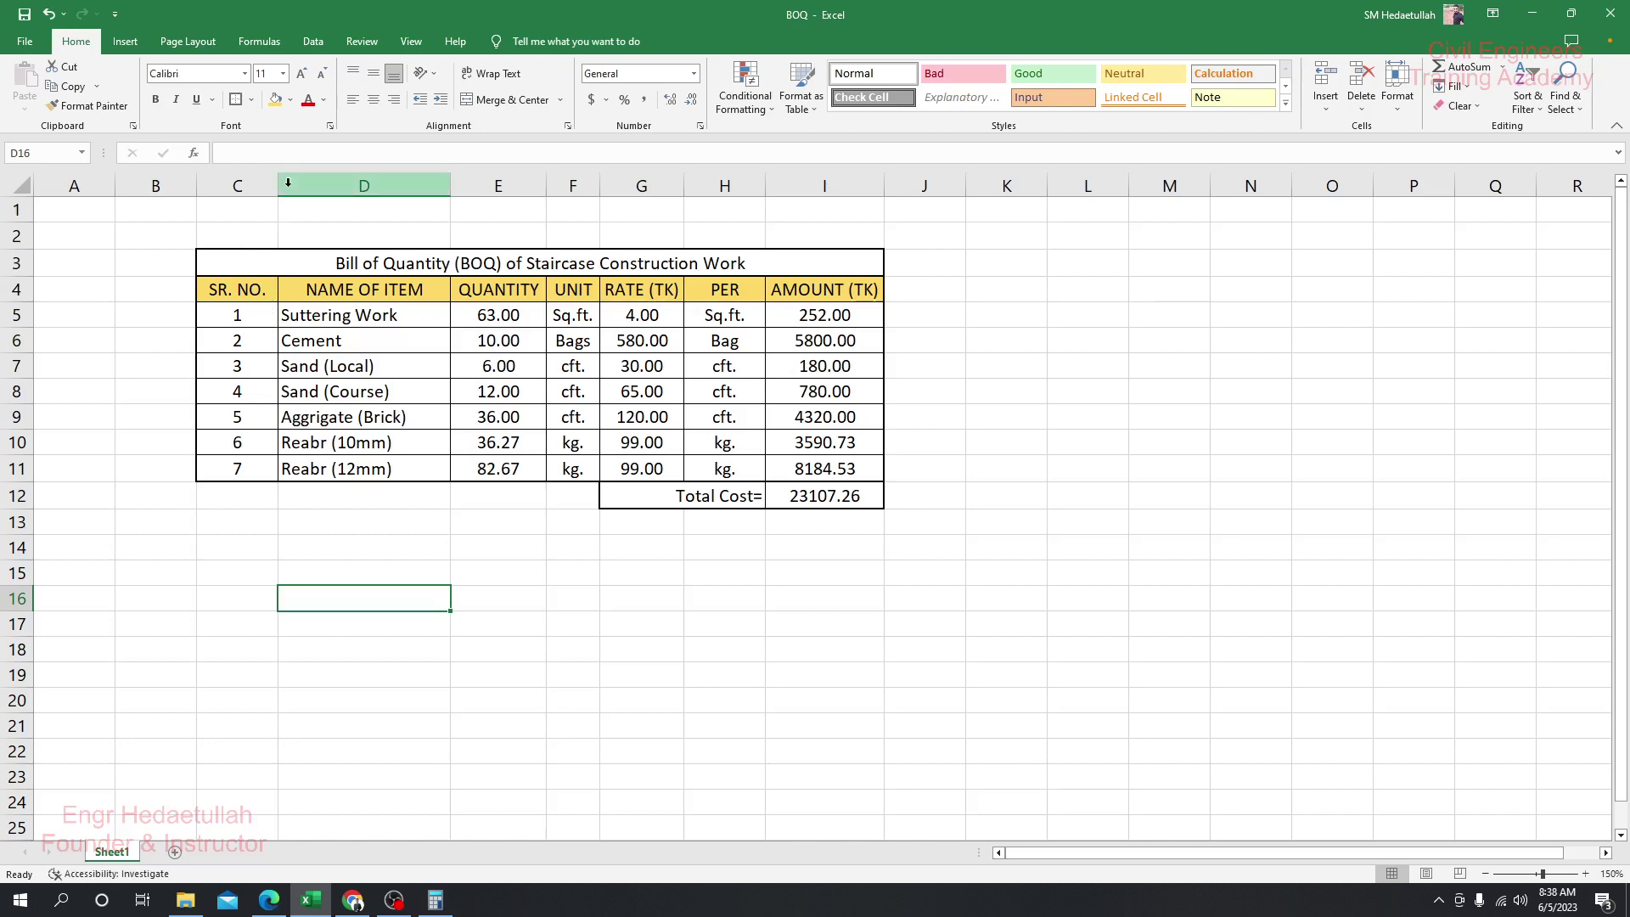
# - Narrow column C to about 7.71 to fit the SR. NO. values
pyautogui.moveTo(278, 185); pyautogui.dragTo(271, 184)
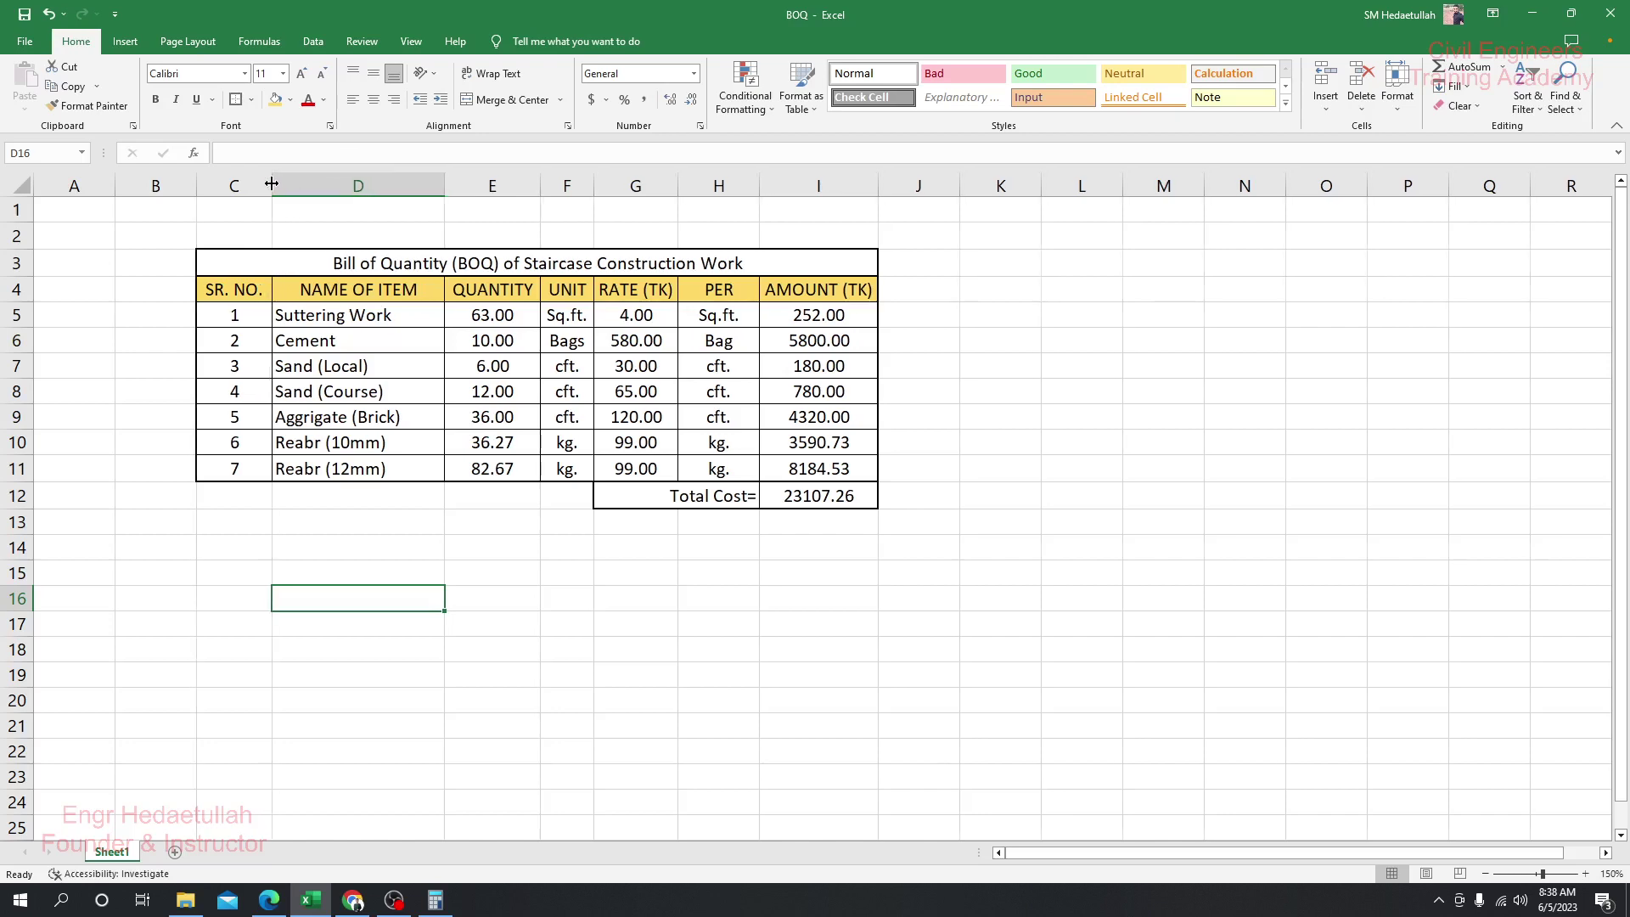
pyautogui.click(477, 547)
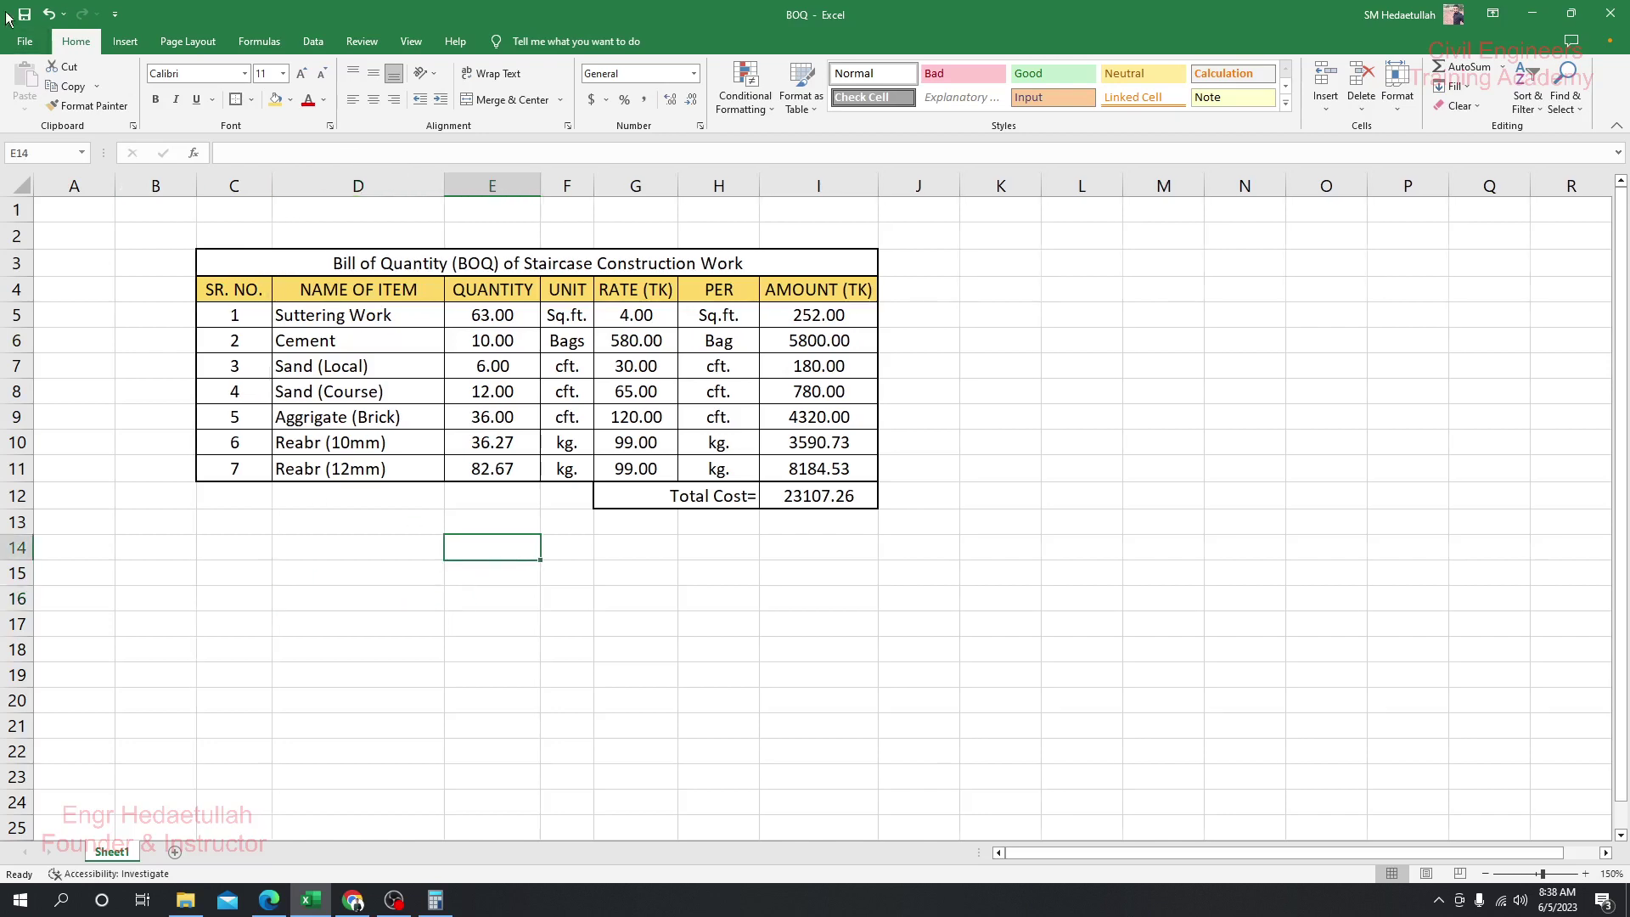
pyautogui.click(613, 544)
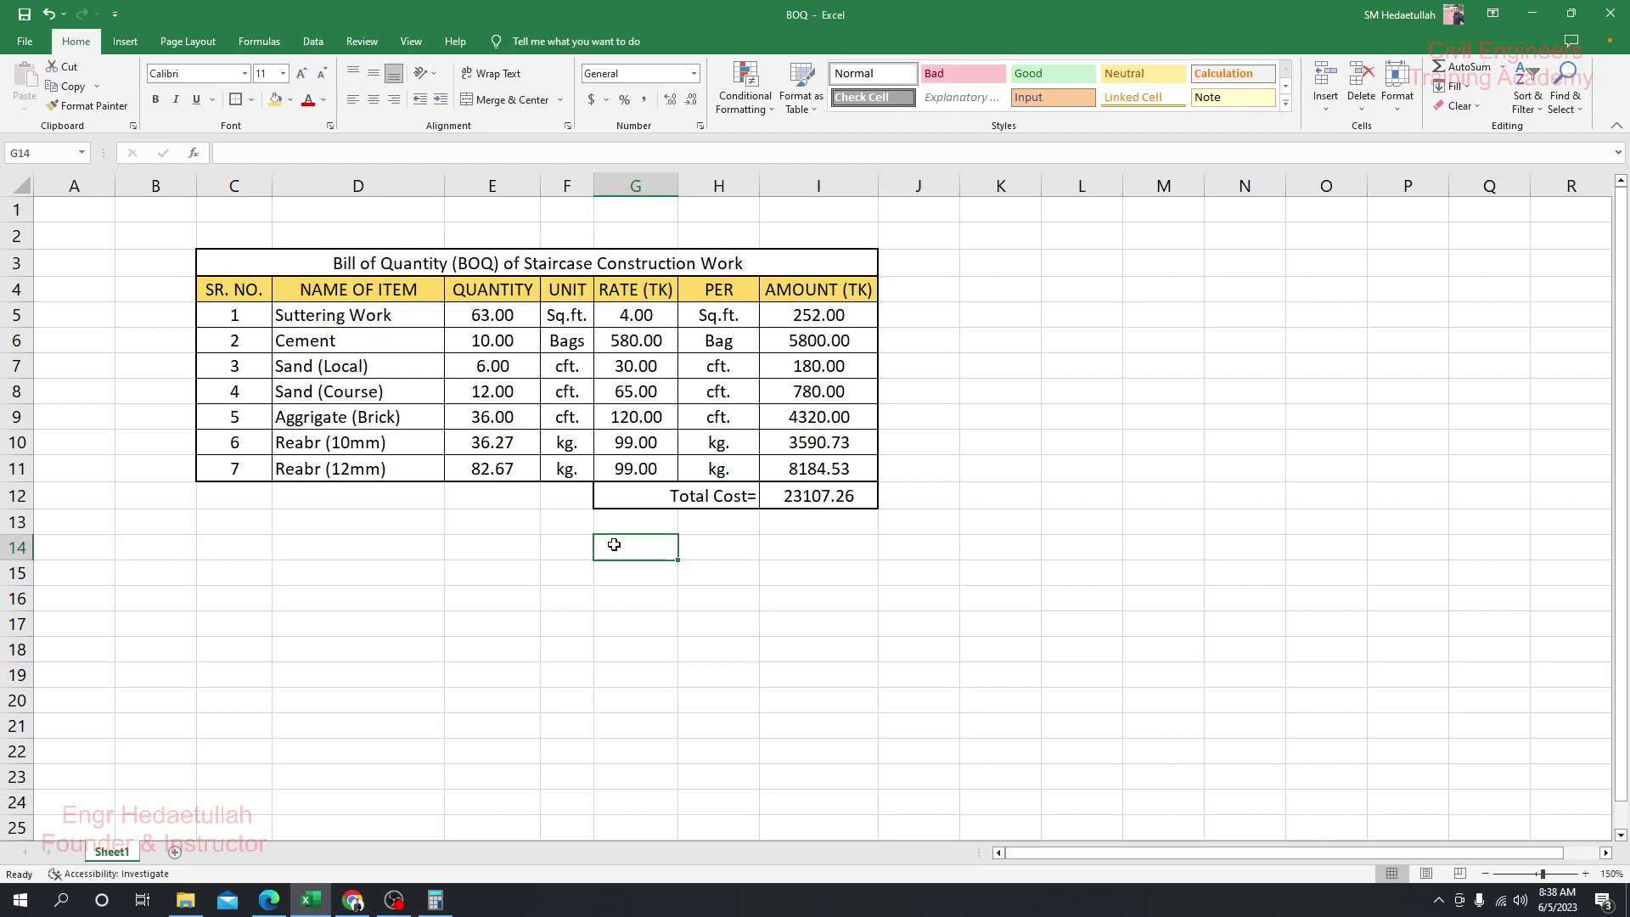
pyautogui.click(584, 524)
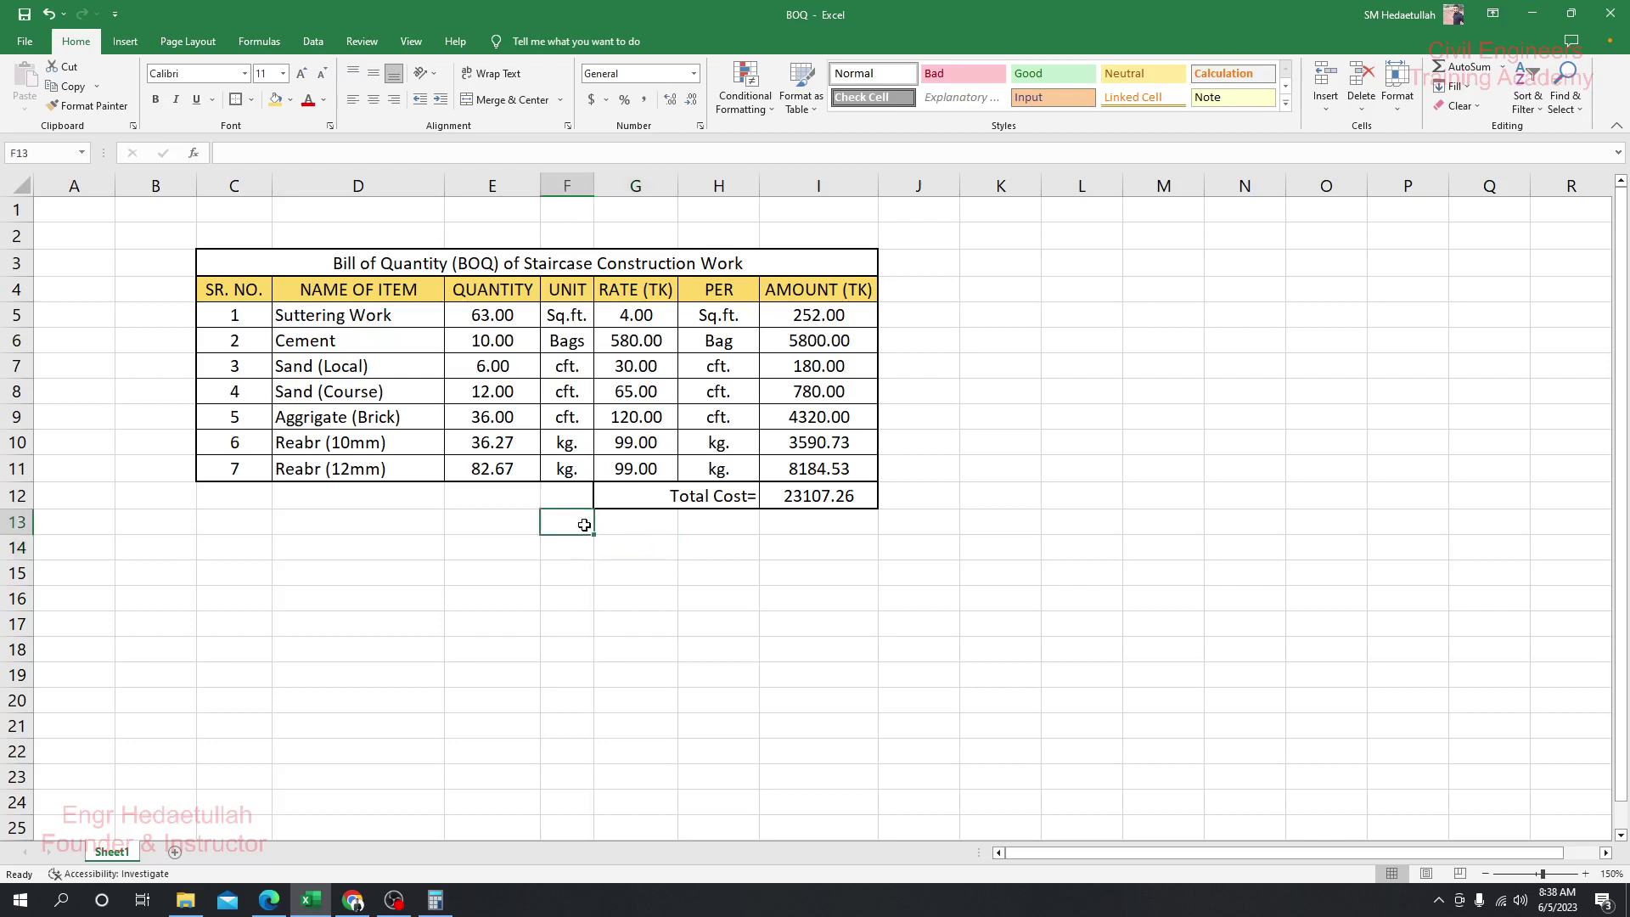
pyautogui.click(619, 529)
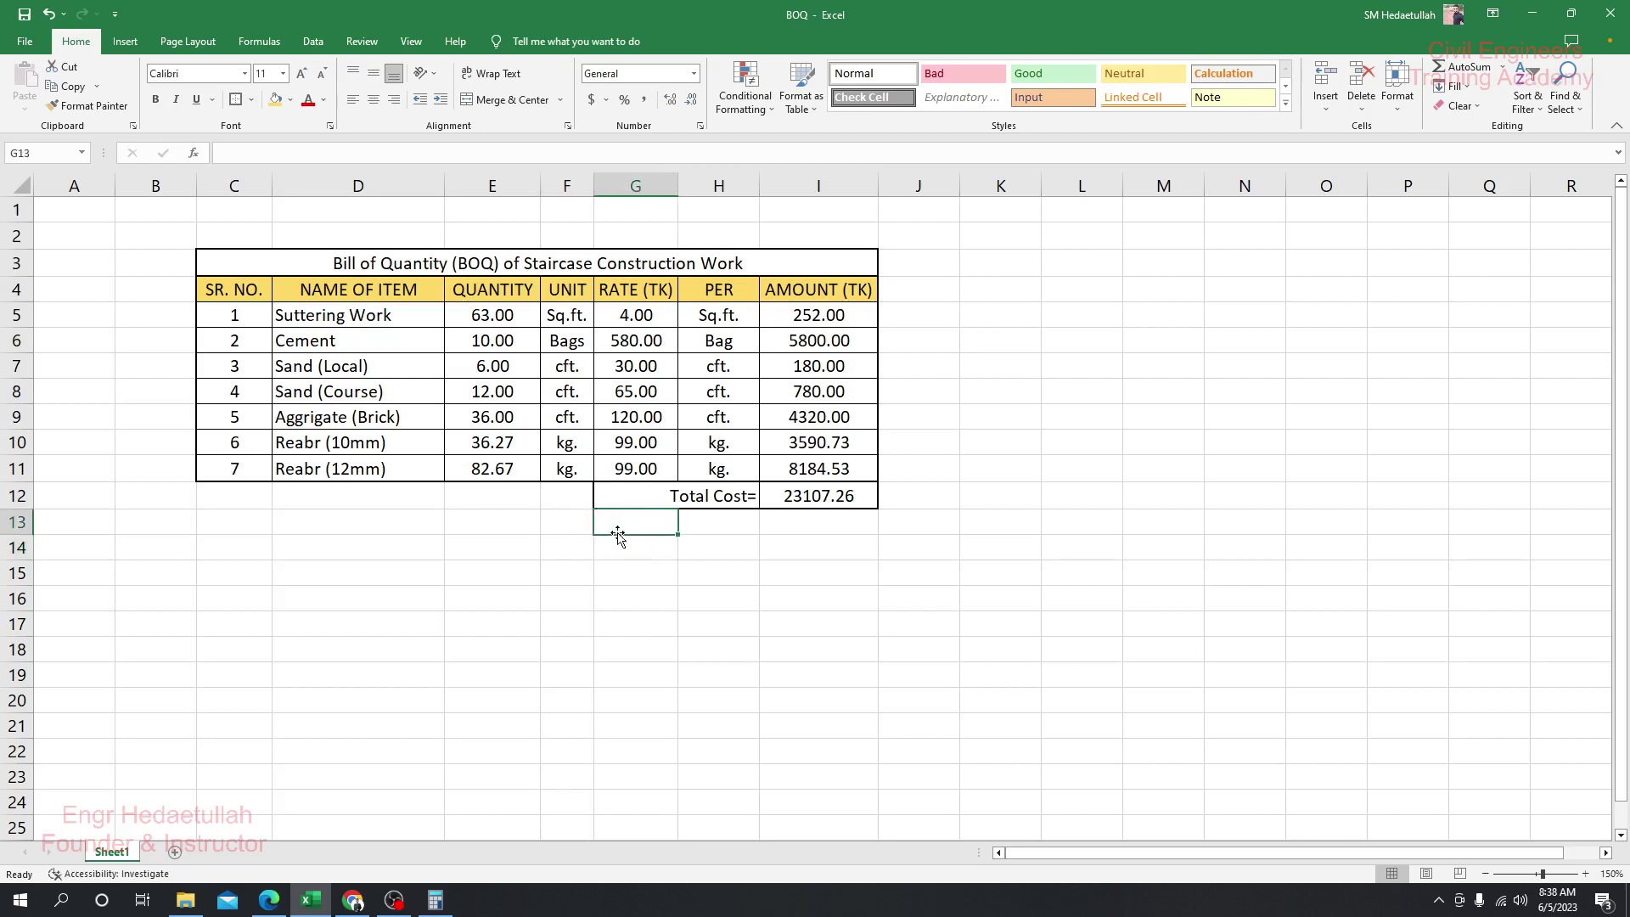
# - Review the item names in column D, from Suttering Work and Cement down
pyautogui.click(364, 321)
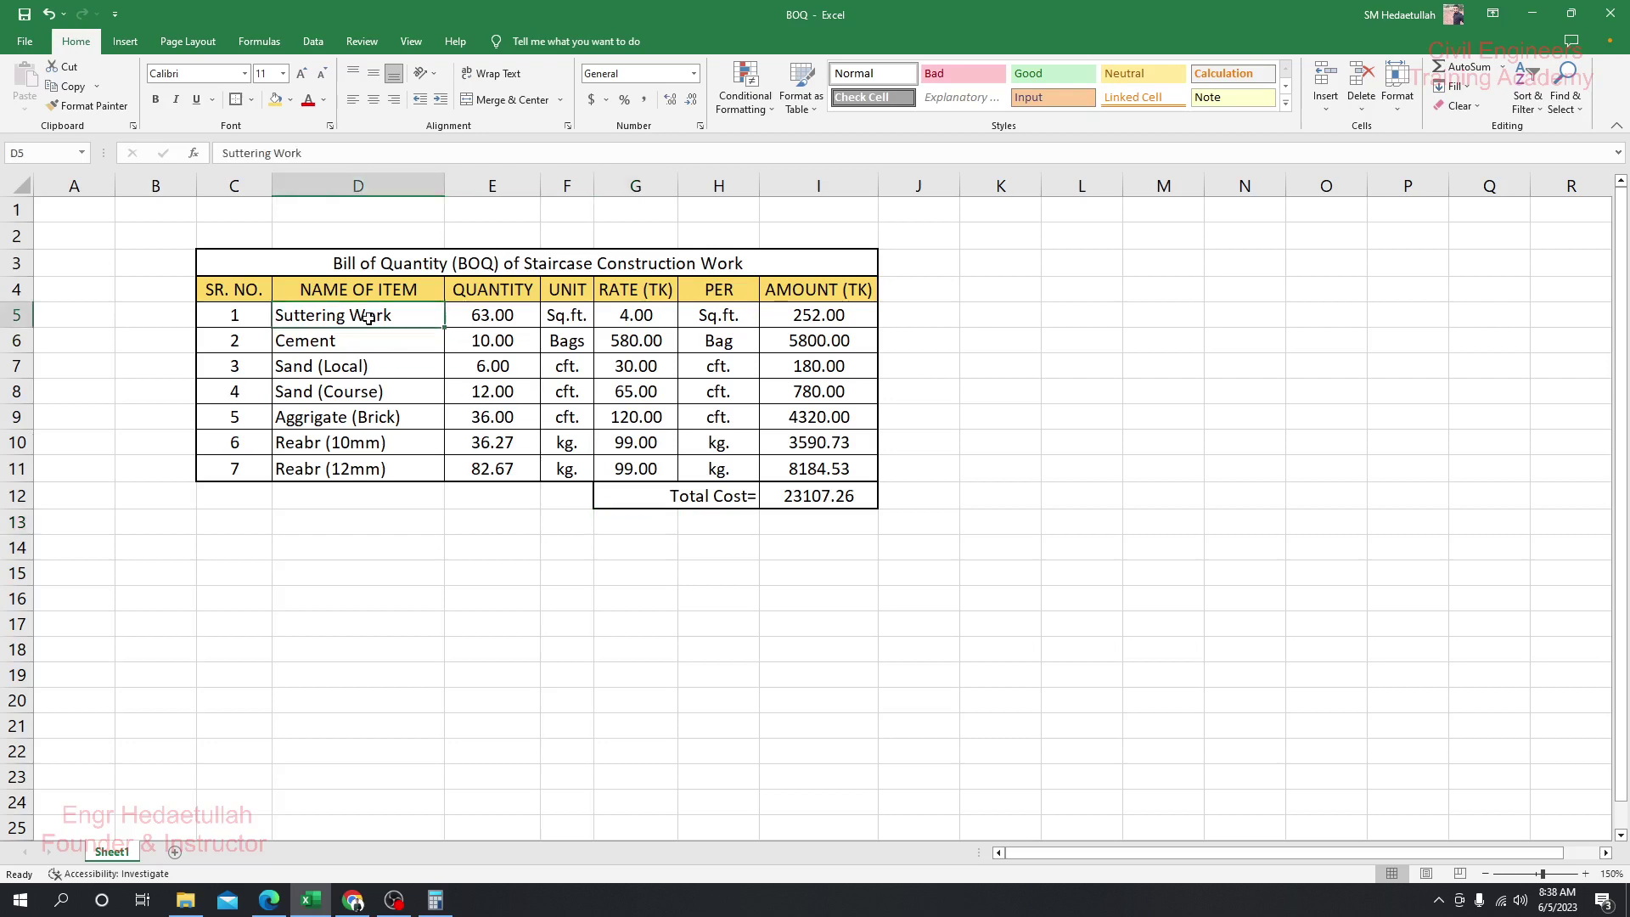
pyautogui.click(405, 347)
pyautogui.click(393, 369)
pyautogui.click(394, 392)
pyautogui.click(397, 416)
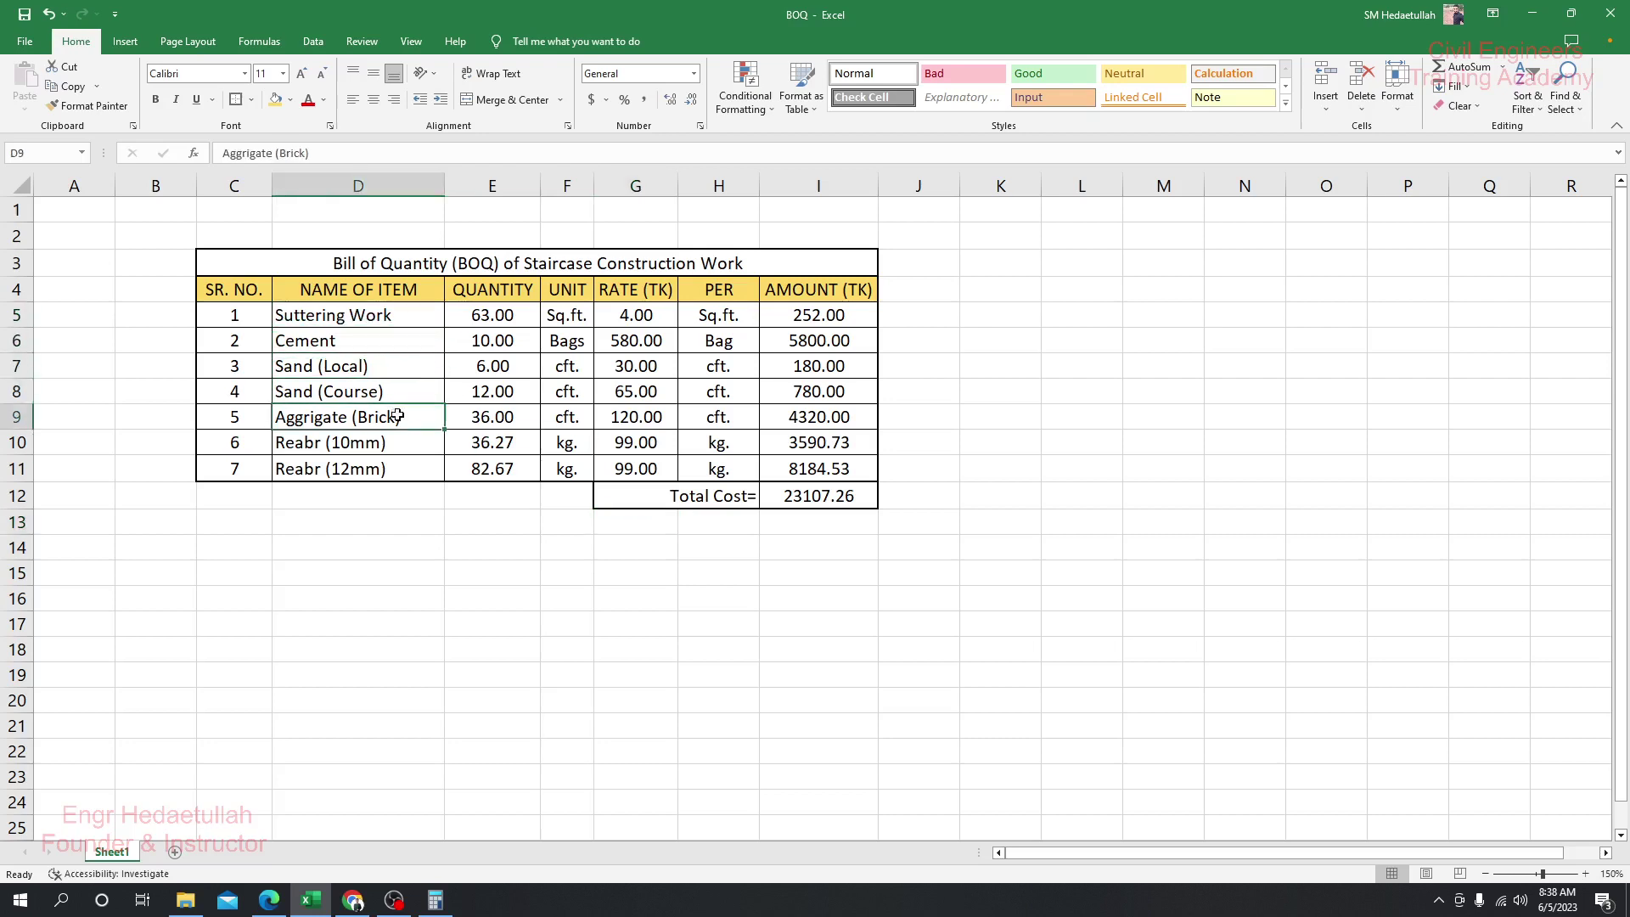
pyautogui.click(402, 438)
pyautogui.click(406, 464)
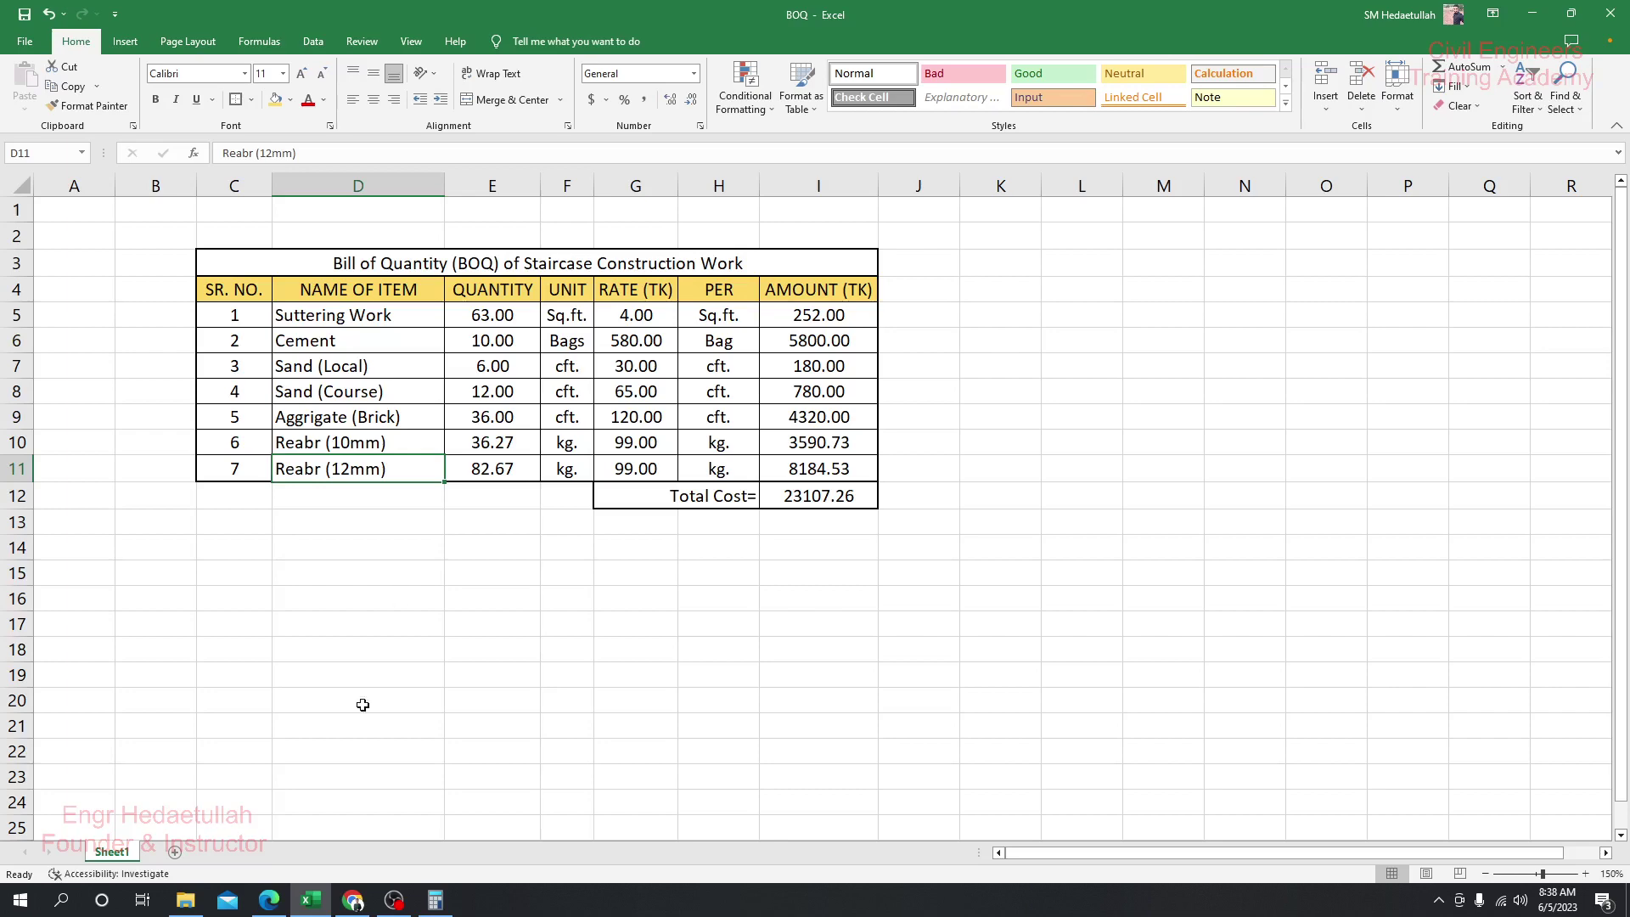
pyautogui.click(353, 899)
pyautogui.scroll(-20, 542, 589)
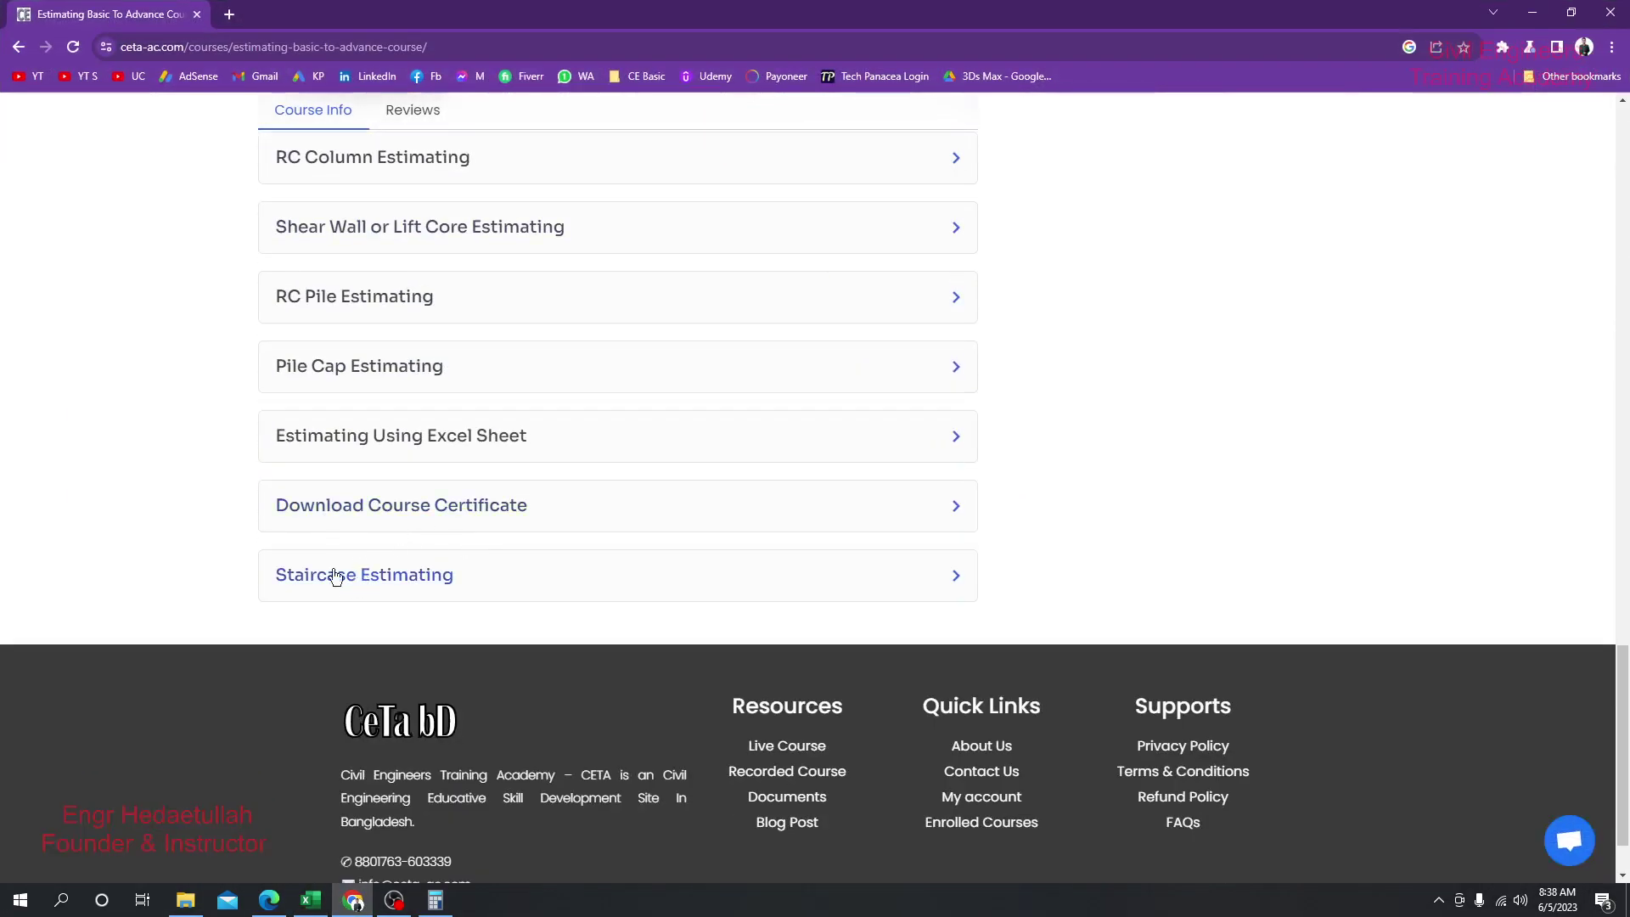
pyautogui.scroll(9, 415, 480)
pyautogui.scroll(8, 415, 485)
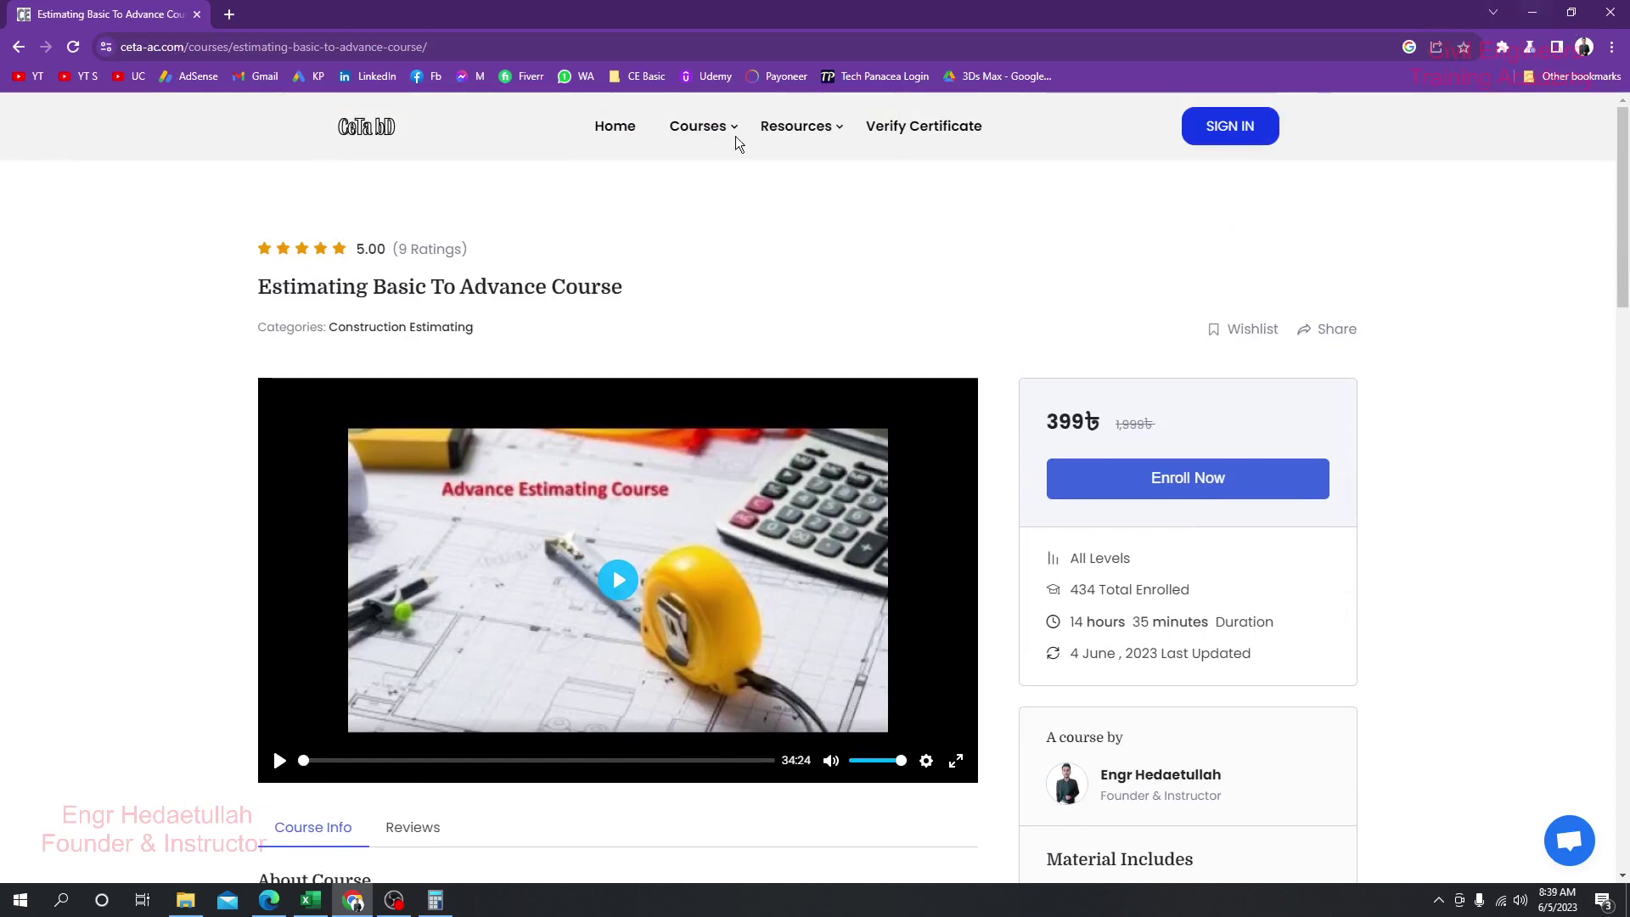
pyautogui.click(1532, 13)
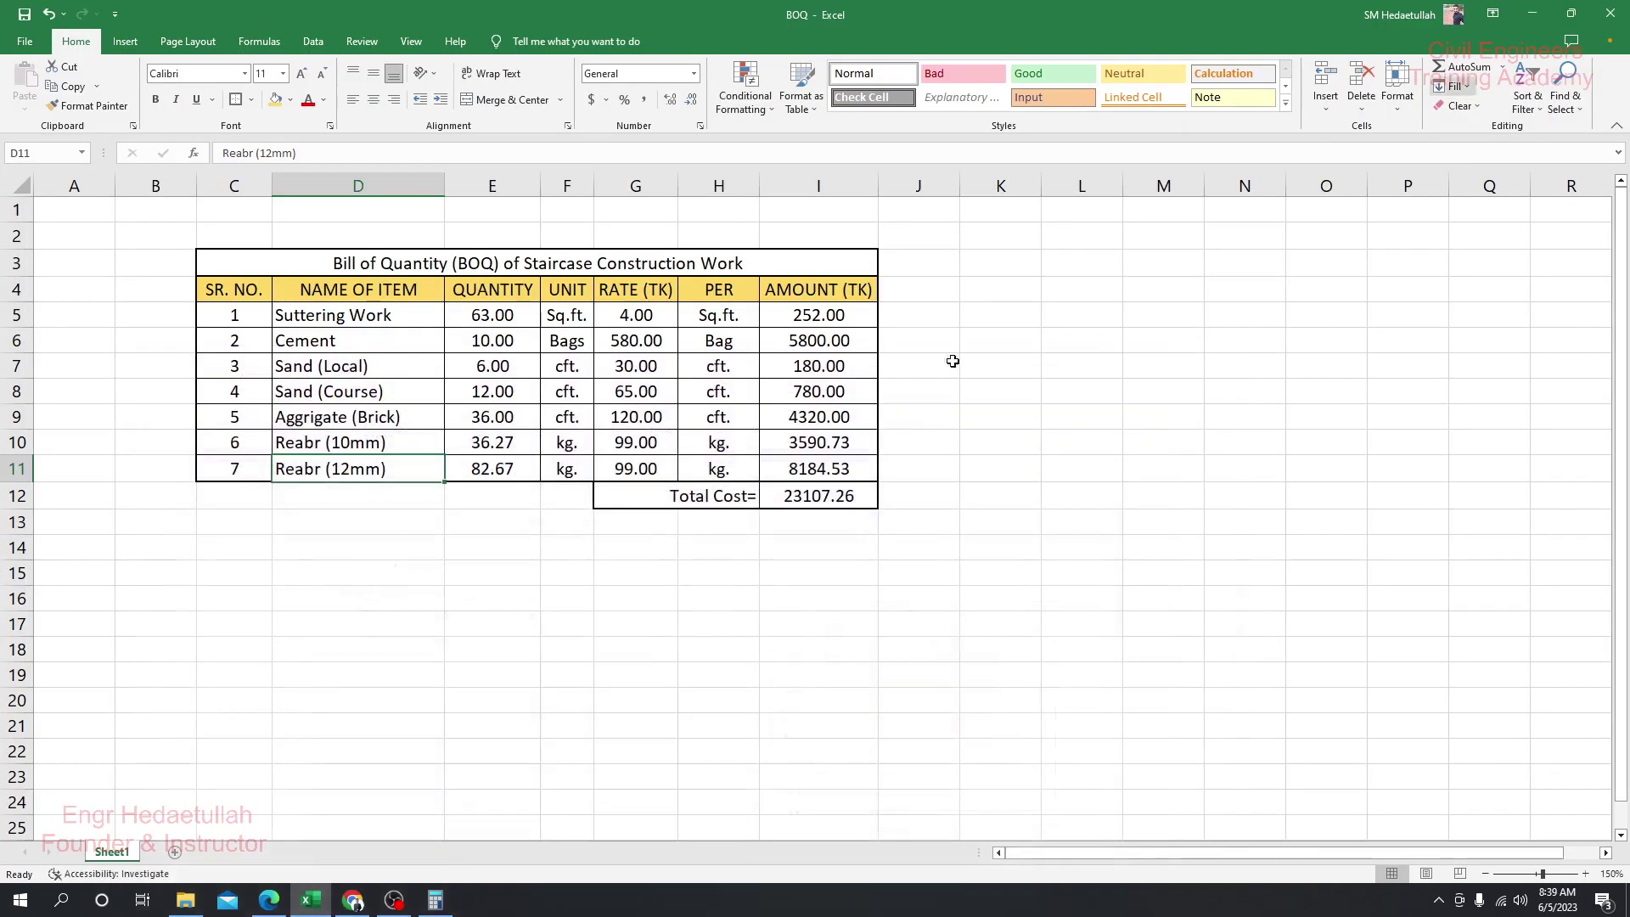
pyautogui.click(486, 624)
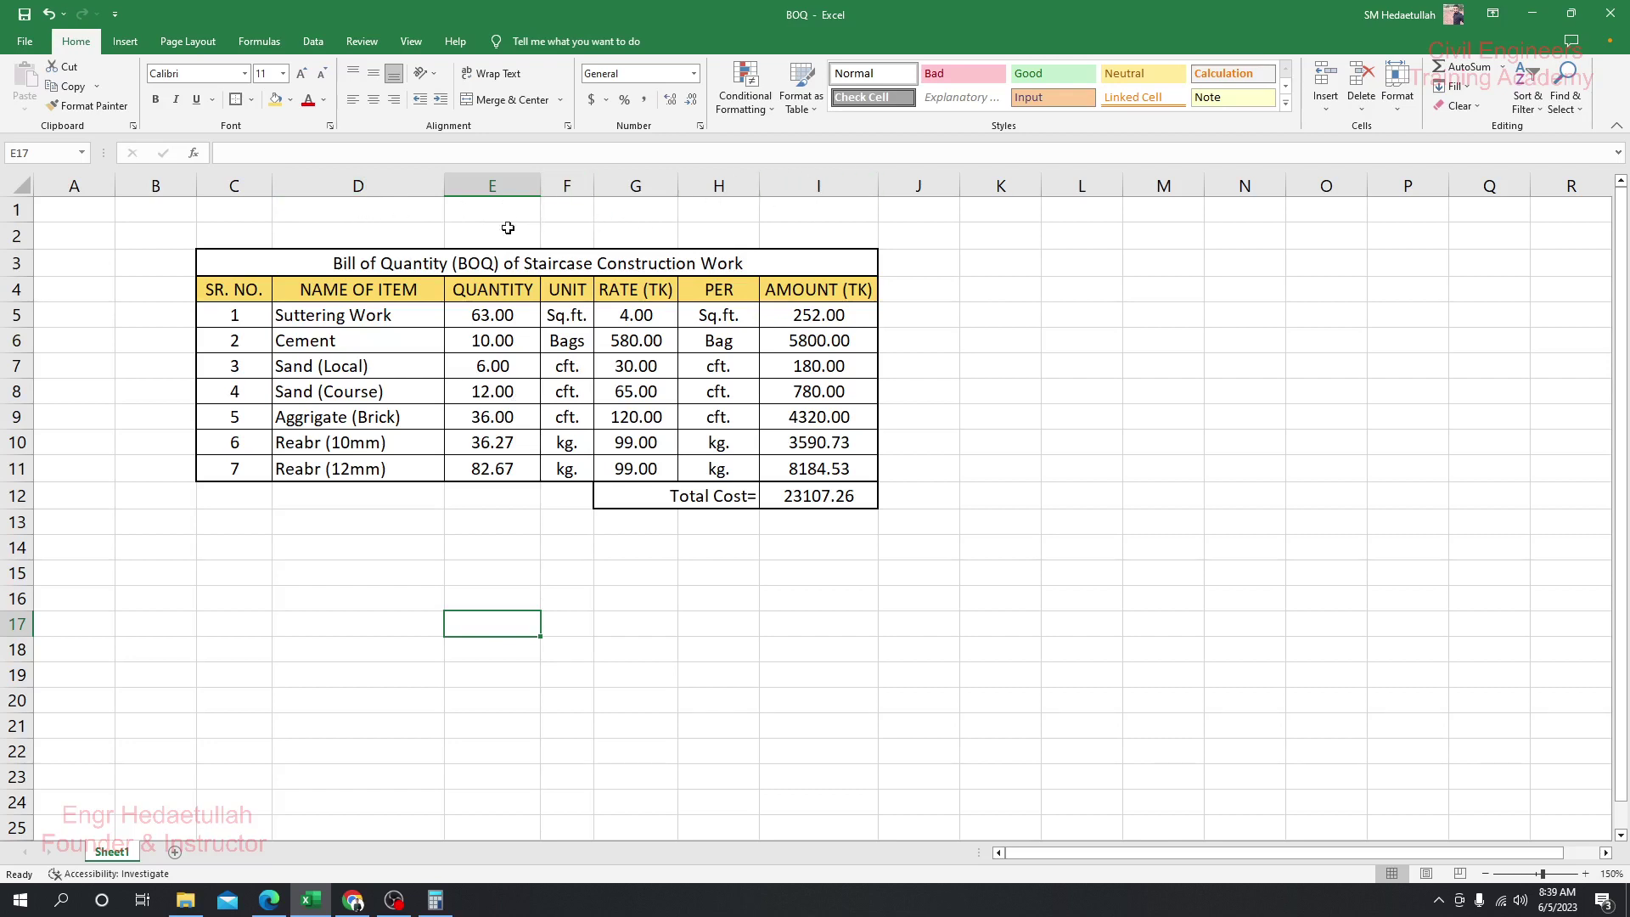
pyautogui.moveTo(275, 211); pyautogui.dragTo(374, 211)
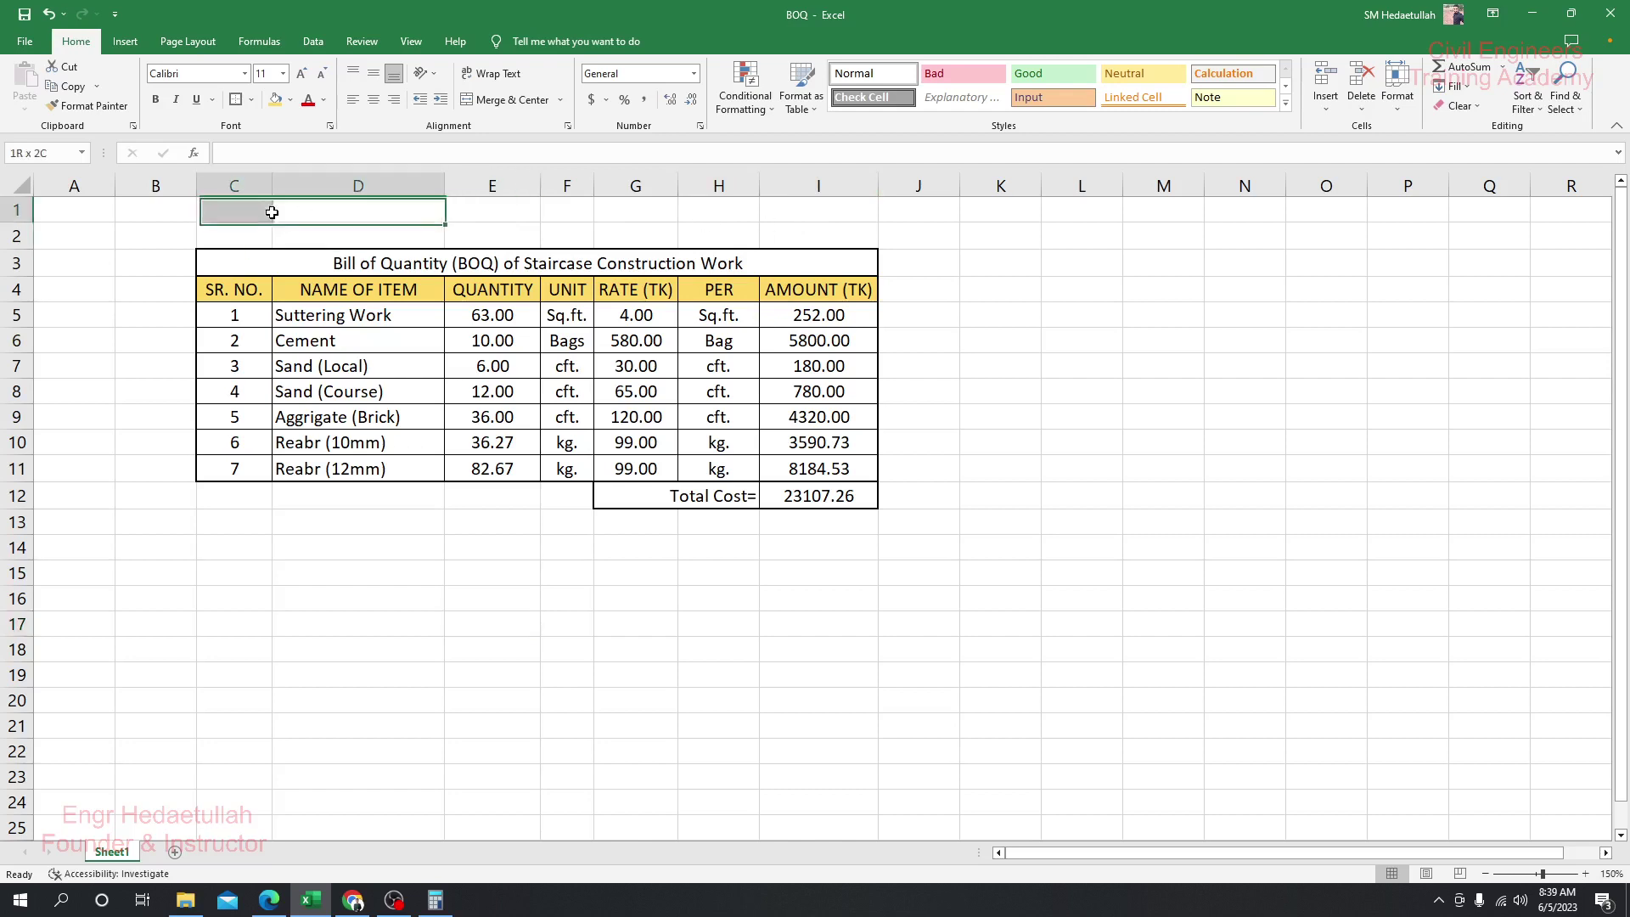
pyautogui.press('Down')
pyautogui.press('Right')
pyautogui.press('Right')
pyautogui.press('Right')
pyautogui.press('Right')
pyautogui.press('Right')
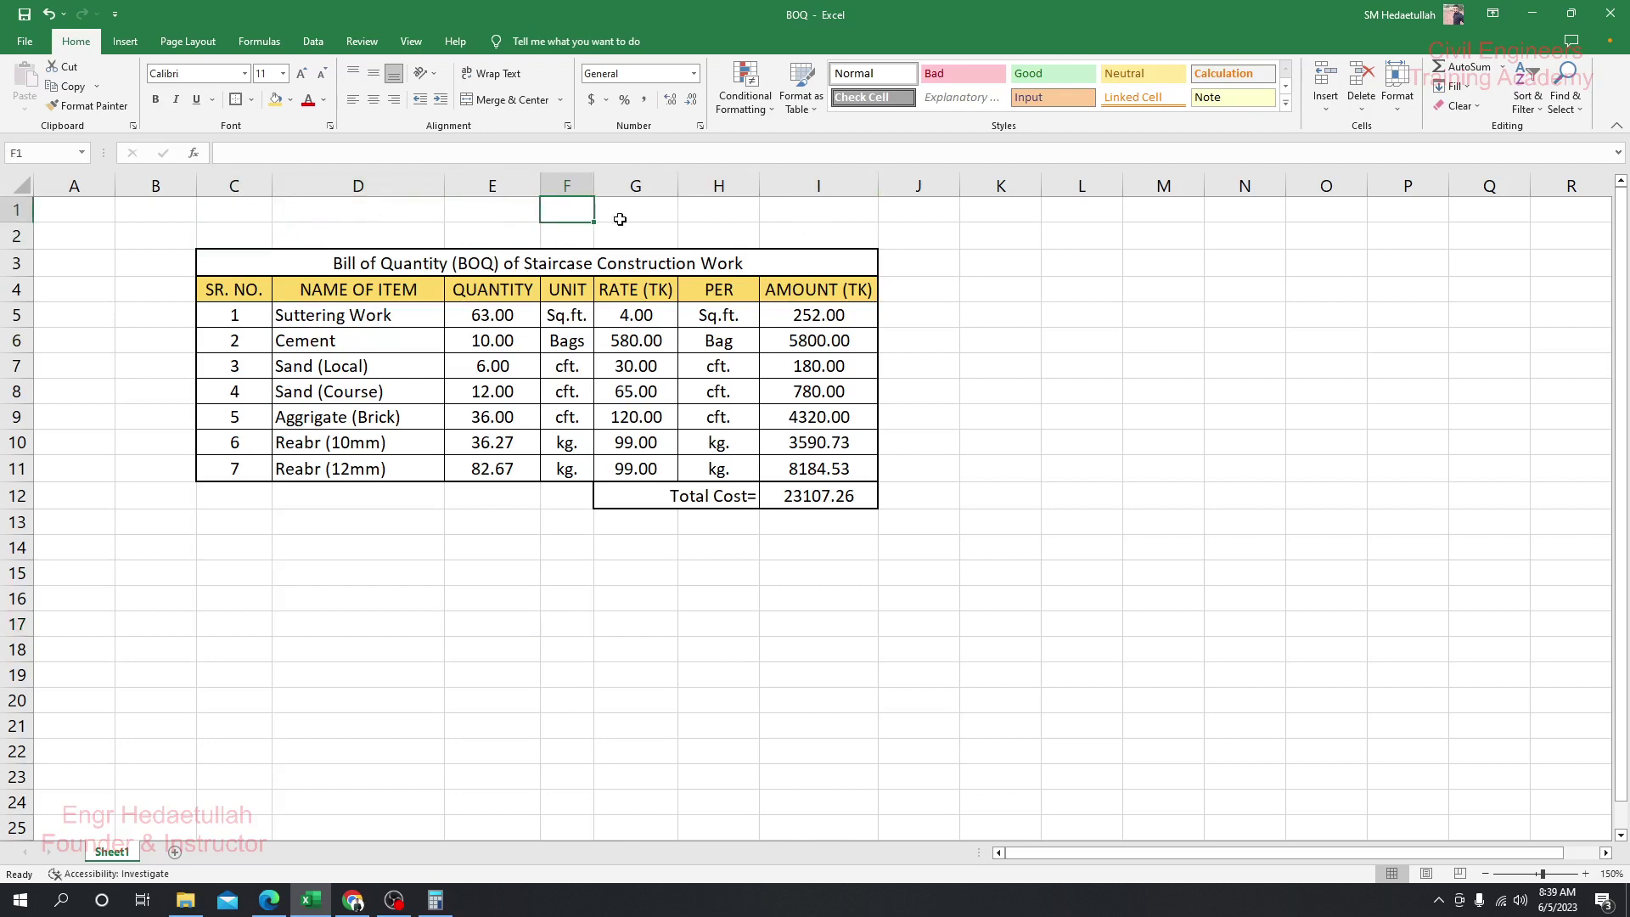
pyautogui.click(832, 228)
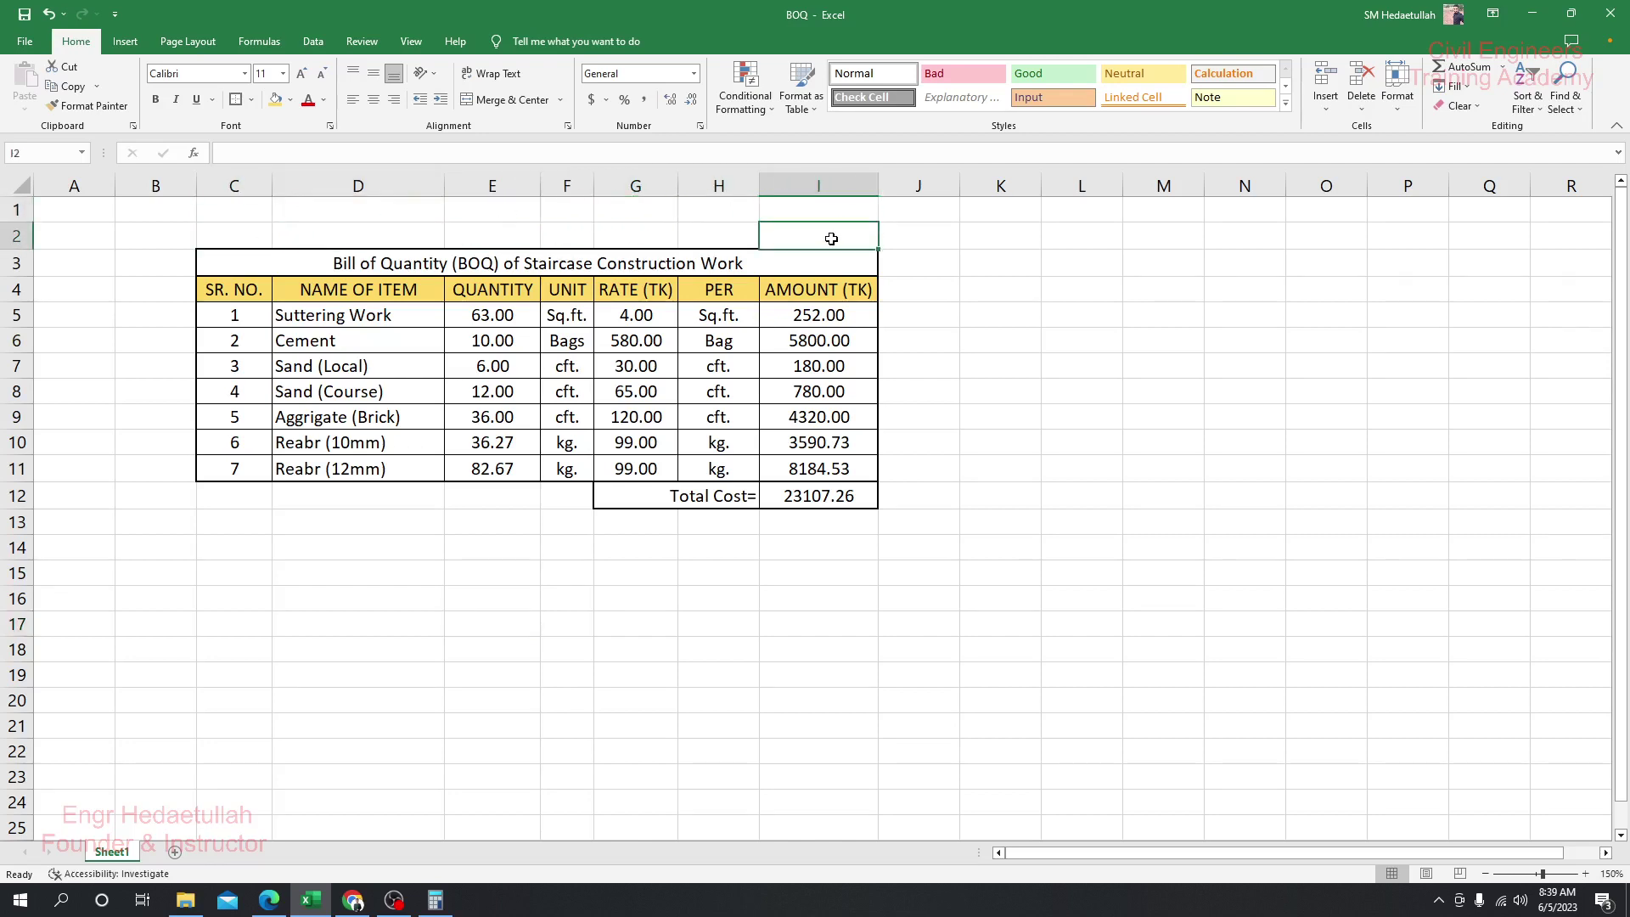
pyautogui.click(451, 574)
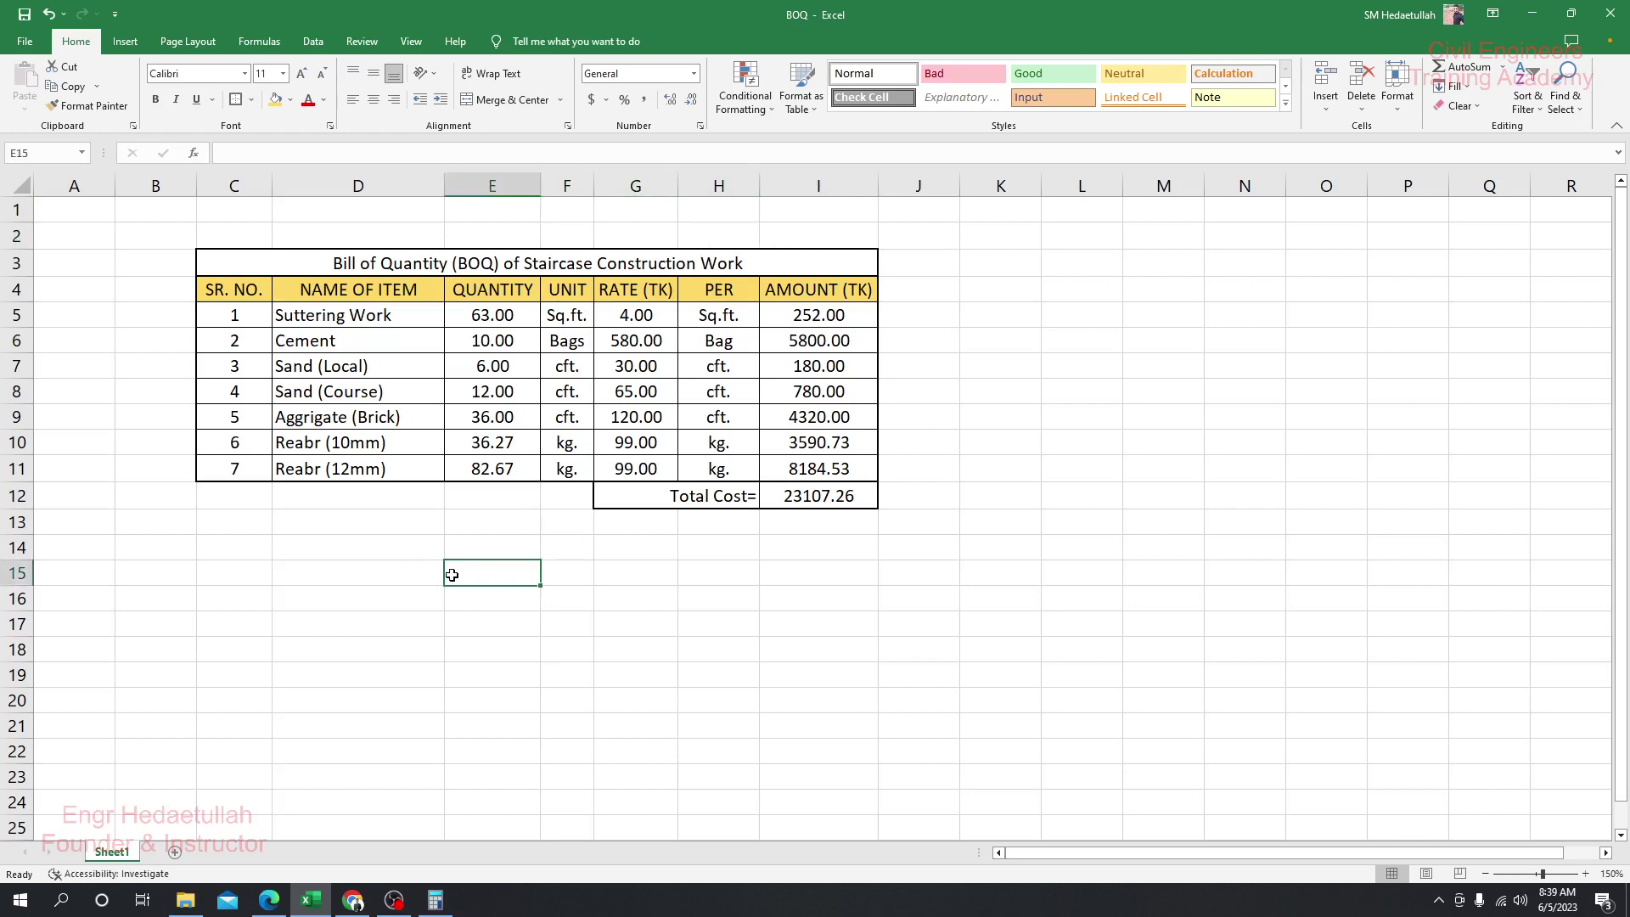
pyautogui.click(586, 912)
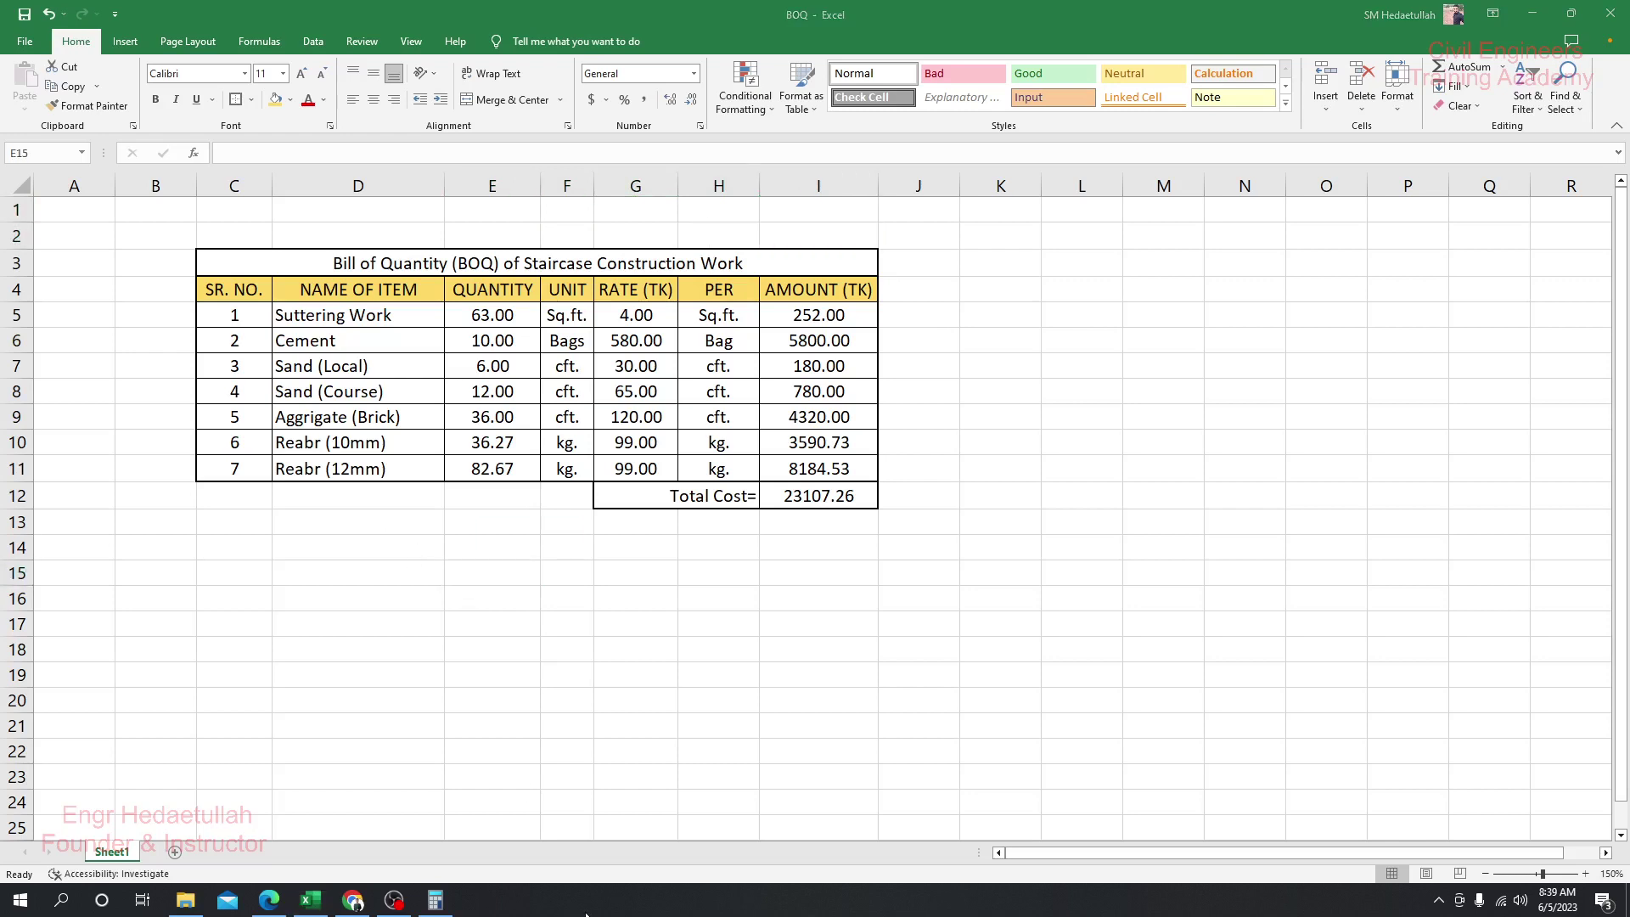